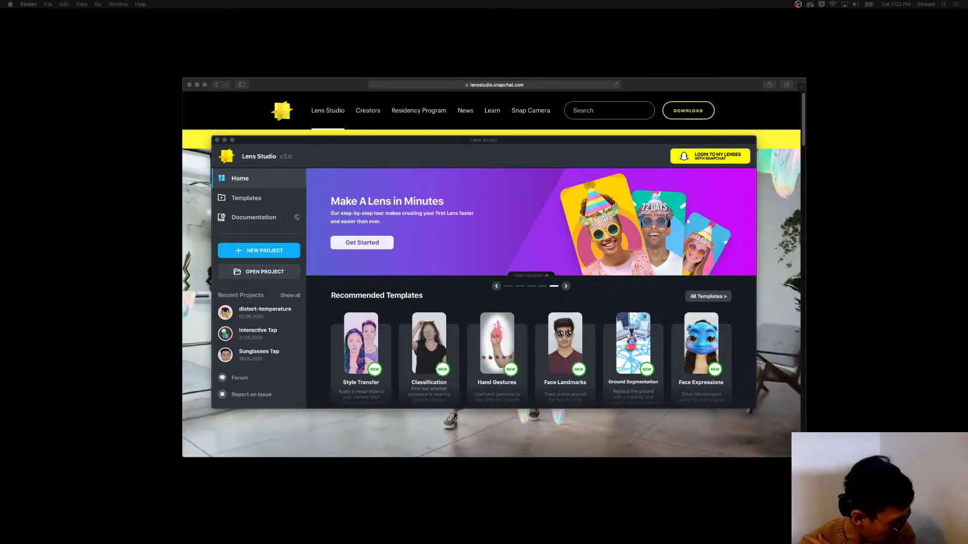
# Switch to Safari, open the Lens Studio community forum, and open the pinned Mini Game 04 tutorial on game structure and game states.
pyautogui.click(565, 92)
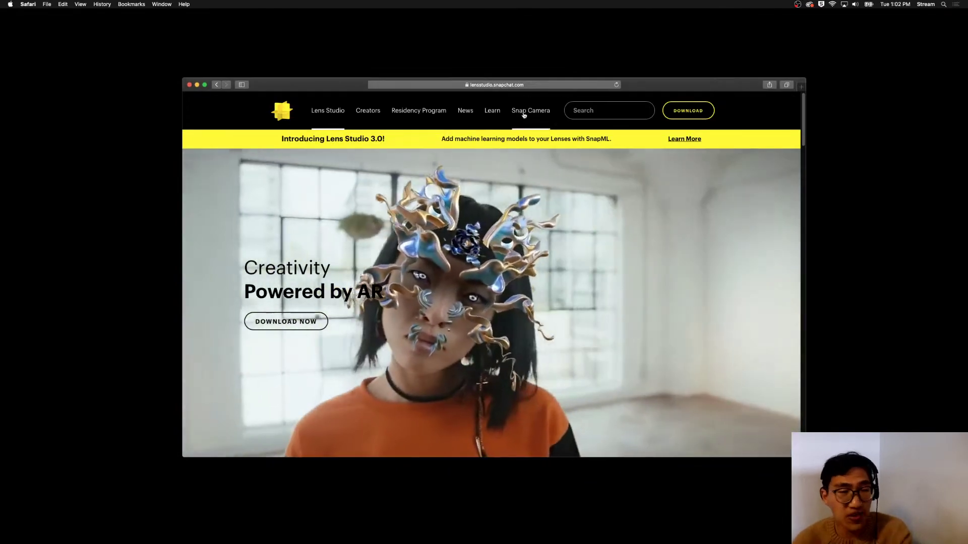
pyautogui.moveTo(494, 115)
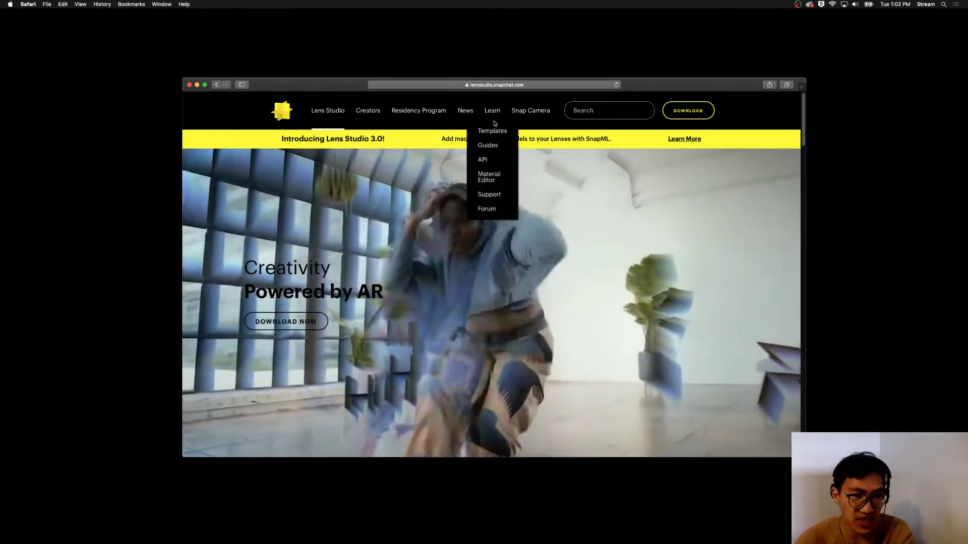
pyautogui.click(491, 209)
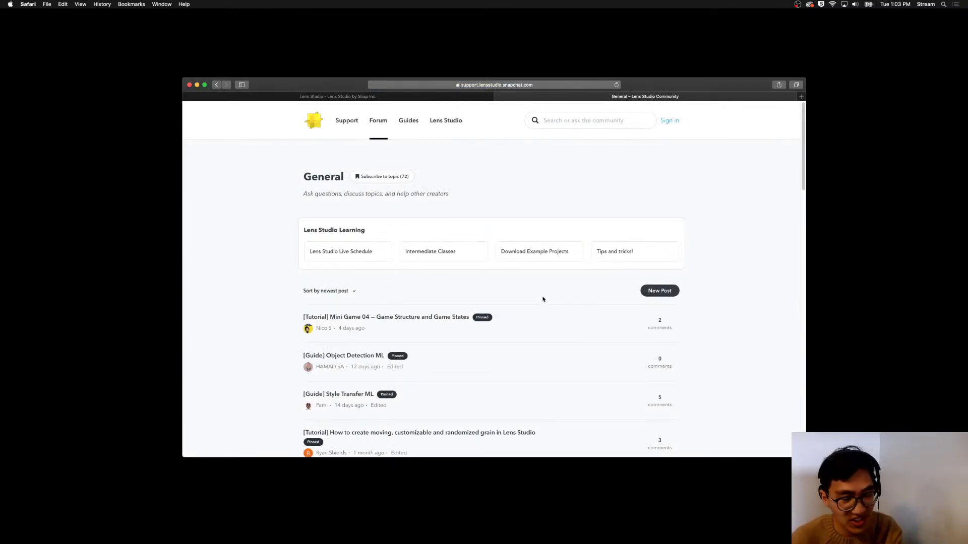
pyautogui.scroll(-2, 544, 300)
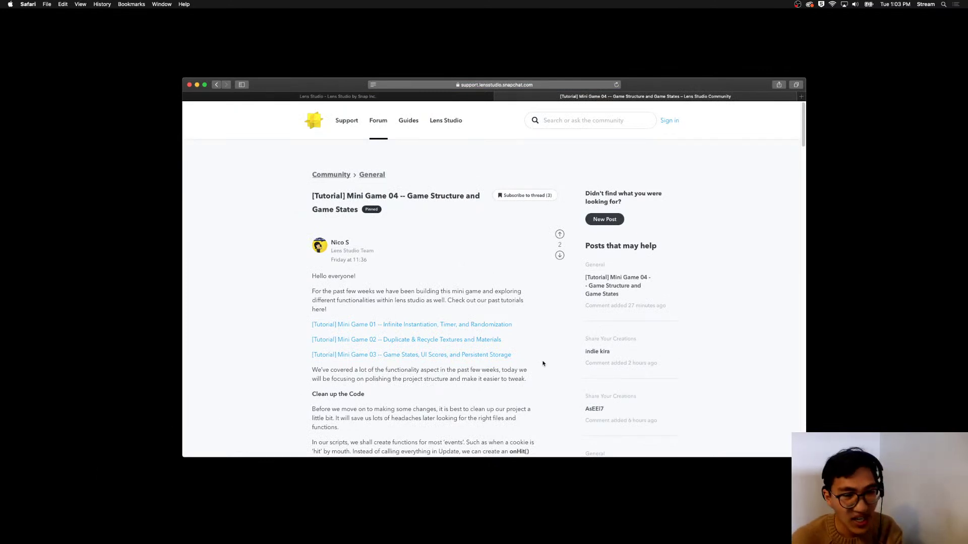
# Skim the "Clean up the Code" section of the Mini Game 04 tutorial and open the linked Mini Game 01 tutorial.
pyautogui.scroll(-1, 578, 373)
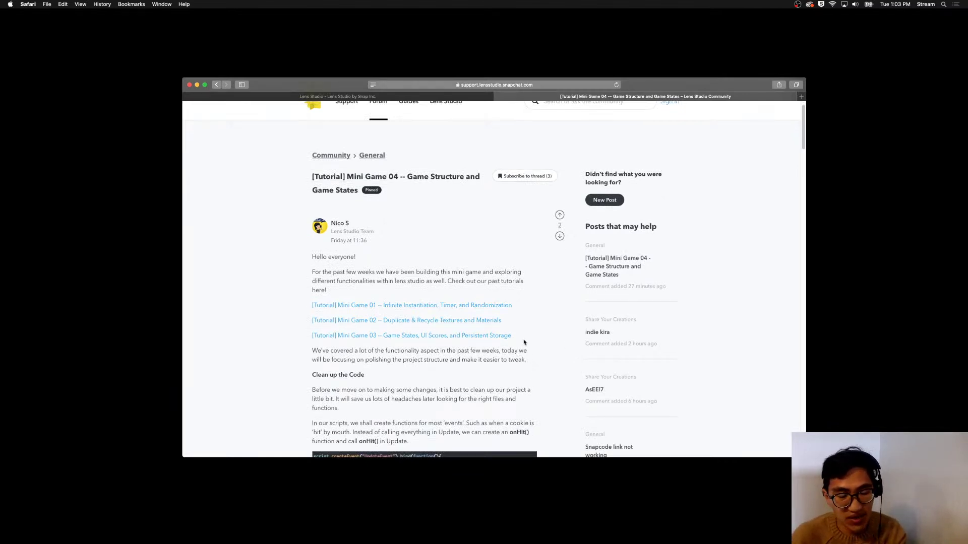
pyautogui.scroll(-5, 521, 378)
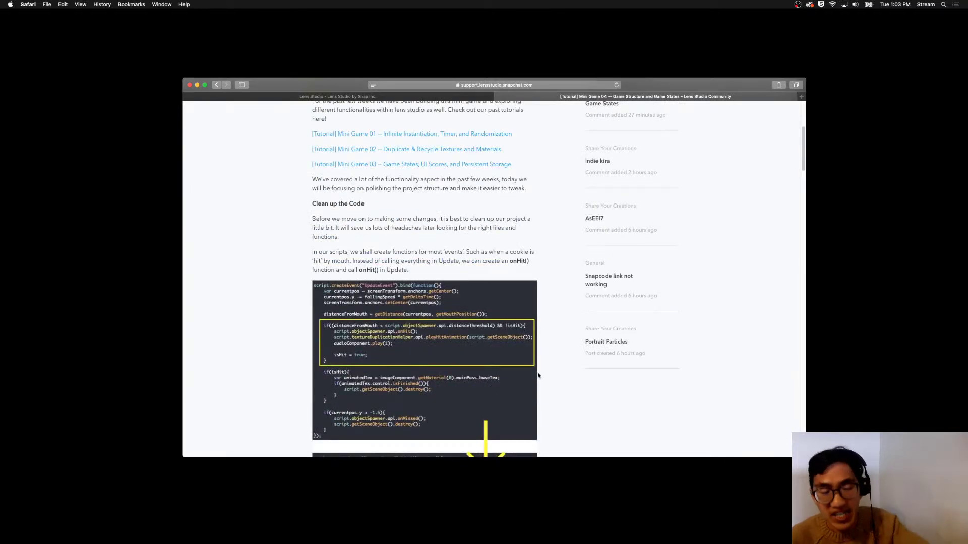
pyautogui.scroll(-4, 540, 374)
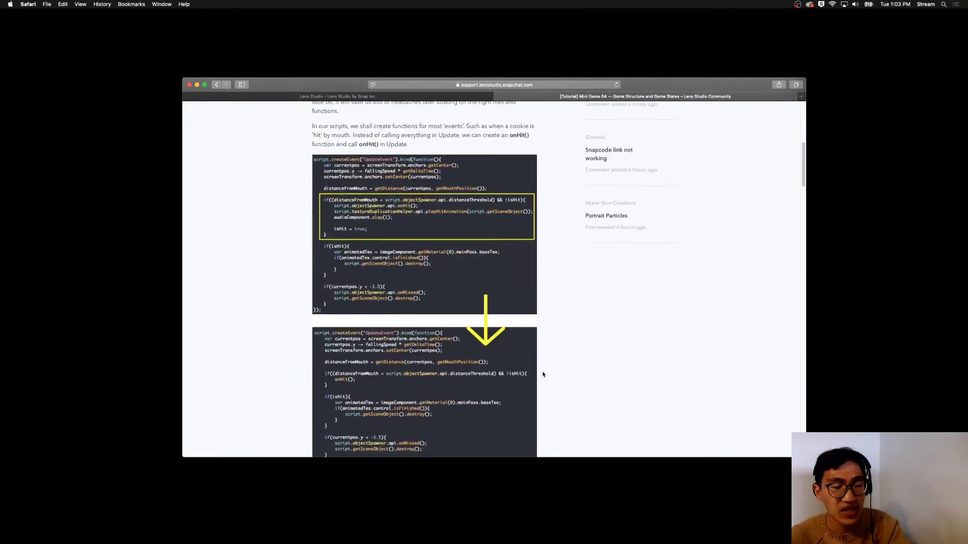
pyautogui.scroll(4, 544, 374)
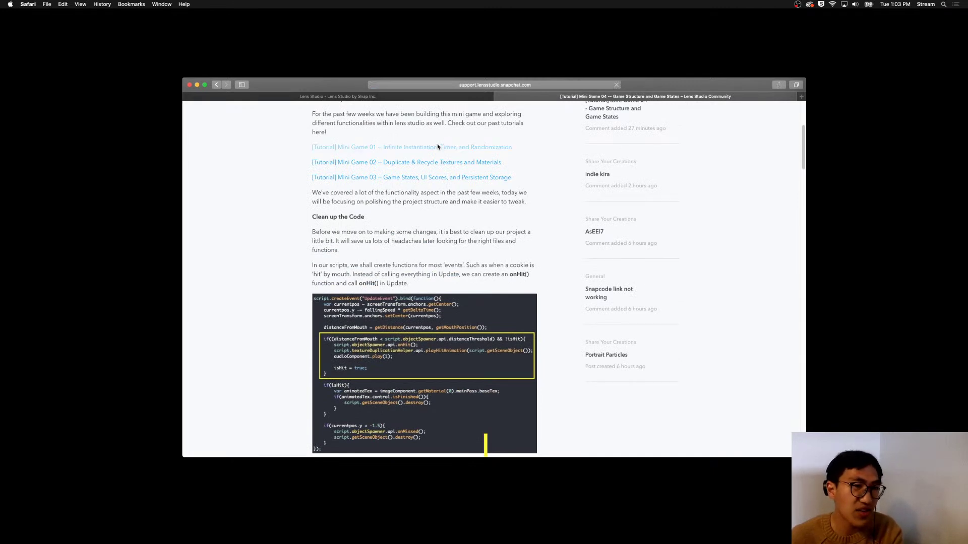
# Examine the Mini Game 01 tutorial from the ObjectSpawner concept diagram through project setup, prefab instantiation and the adjustable spawn parameters.
pyautogui.scroll(-7, 502, 268)
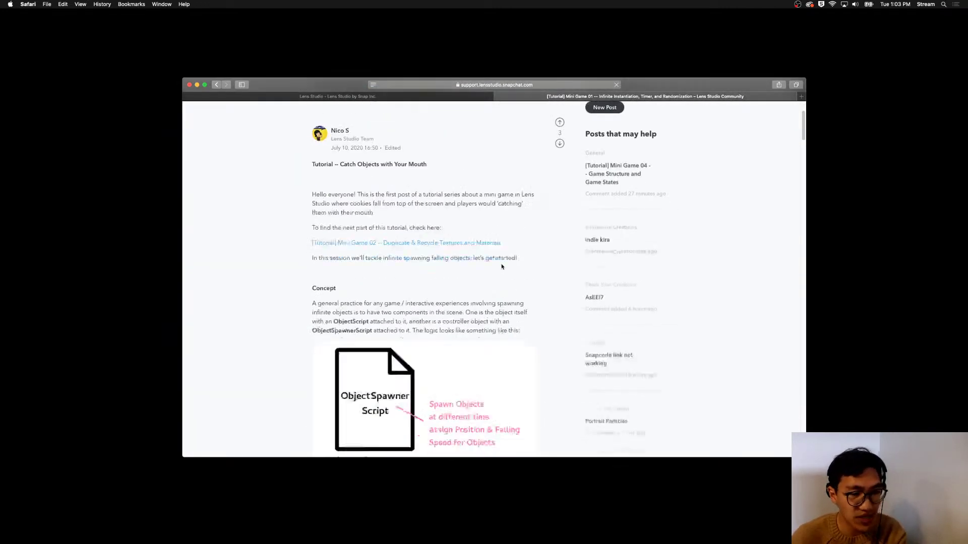
pyautogui.scroll(-2, 535, 272)
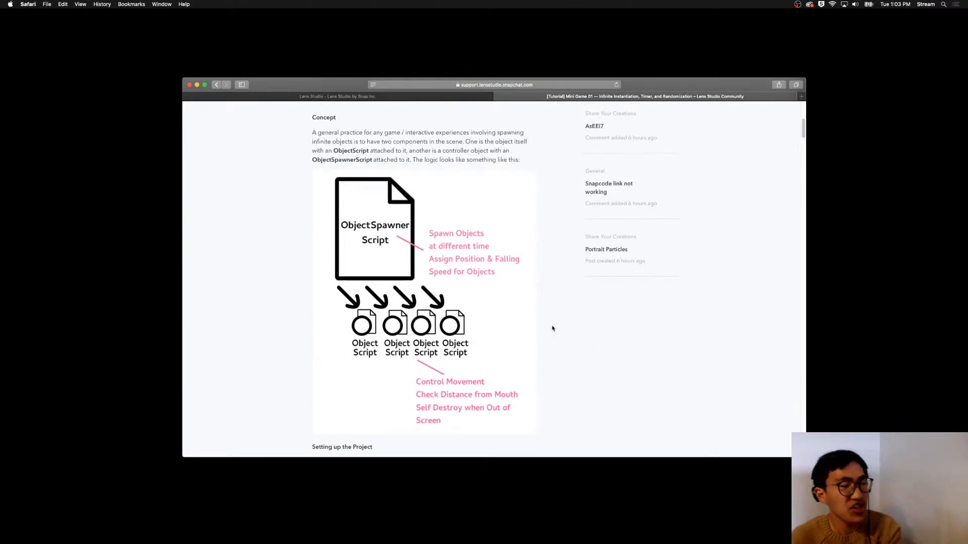
pyautogui.scroll(3, 552, 329)
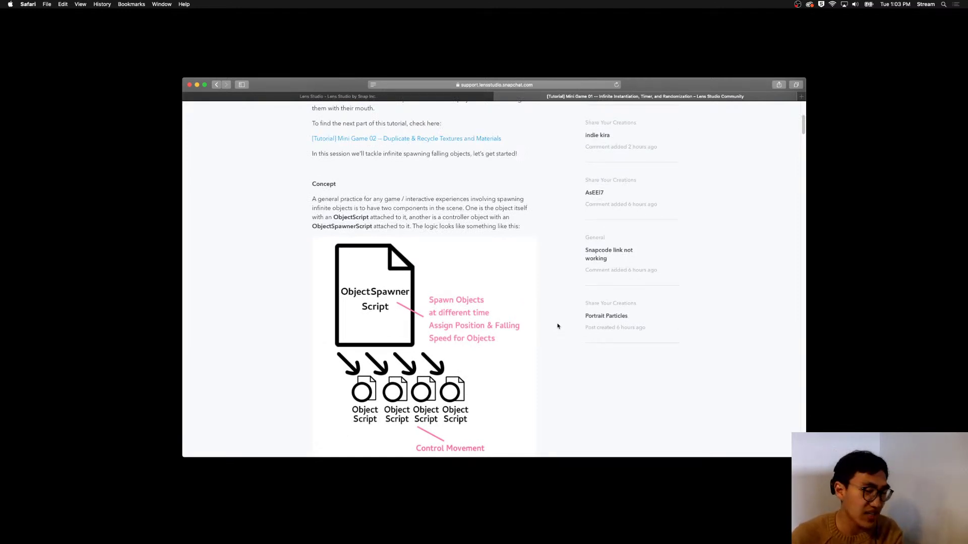
pyautogui.scroll(-2, 558, 325)
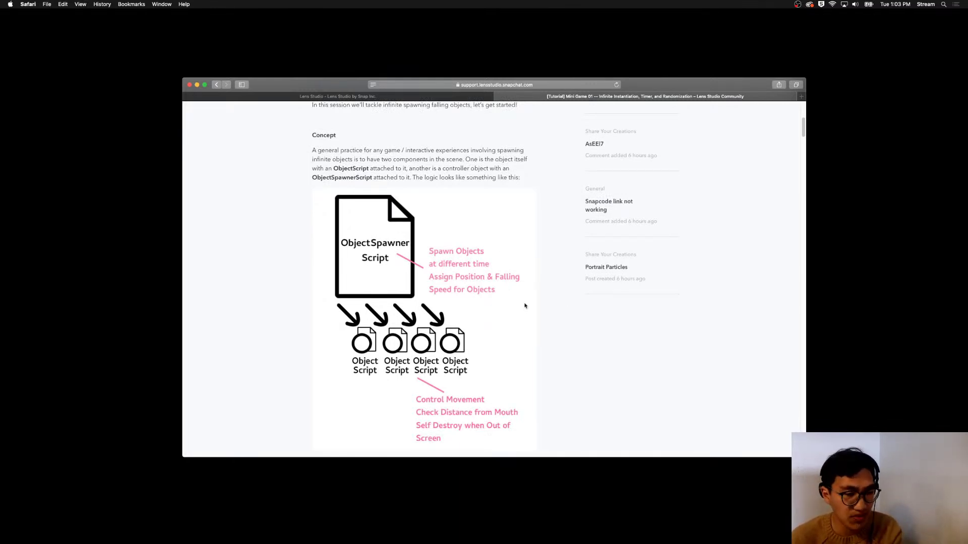
pyautogui.scroll(-9, 540, 315)
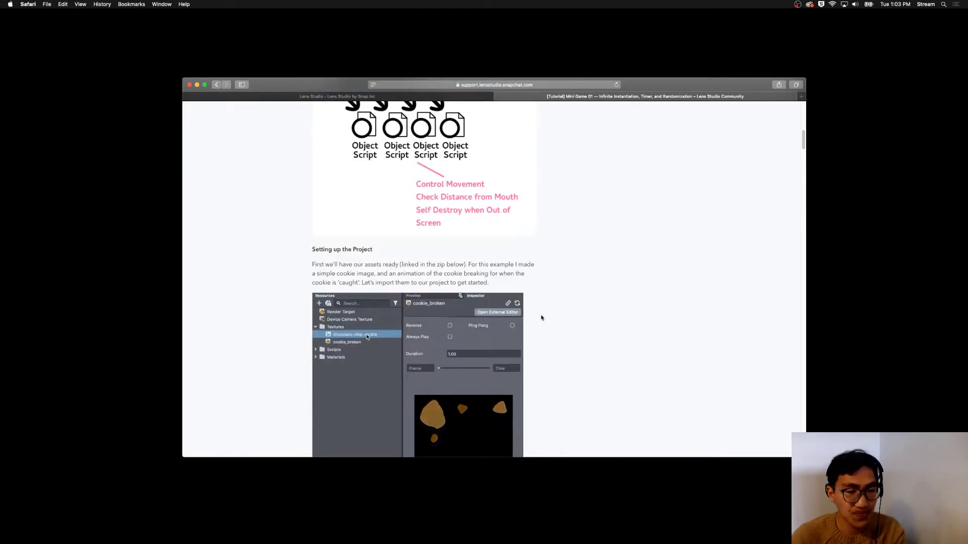
pyautogui.scroll(-20, 541, 317)
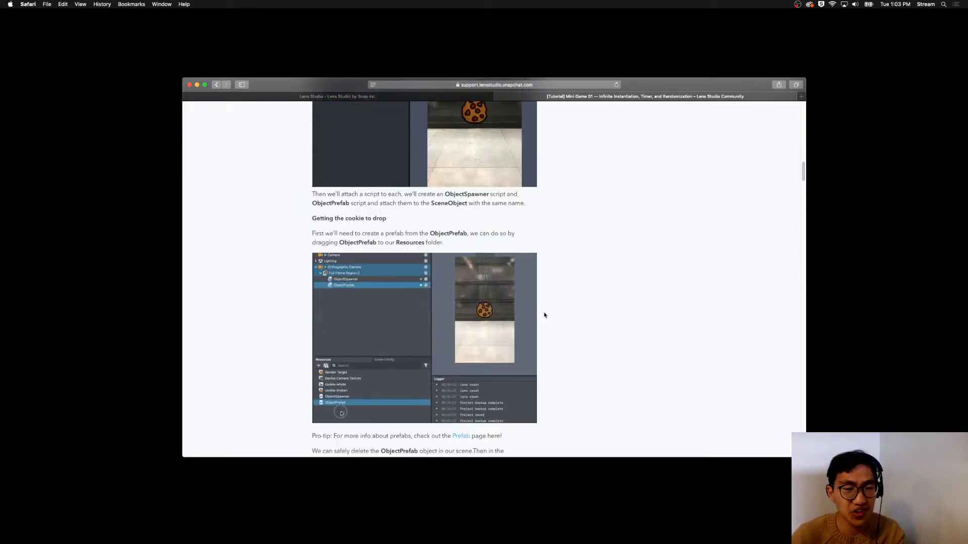
pyautogui.scroll(-8, 544, 315)
pyautogui.scroll(-15, 543, 315)
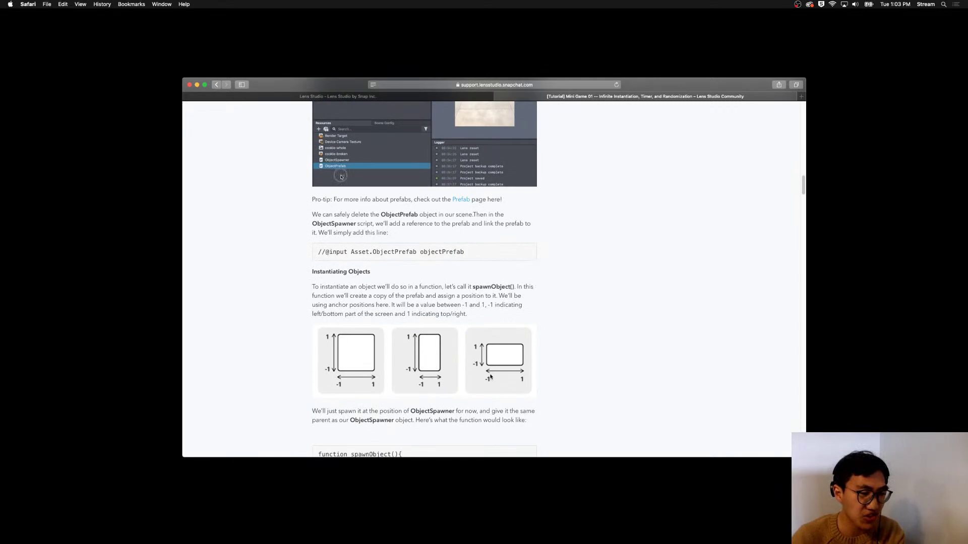
pyautogui.scroll(-18, 490, 364)
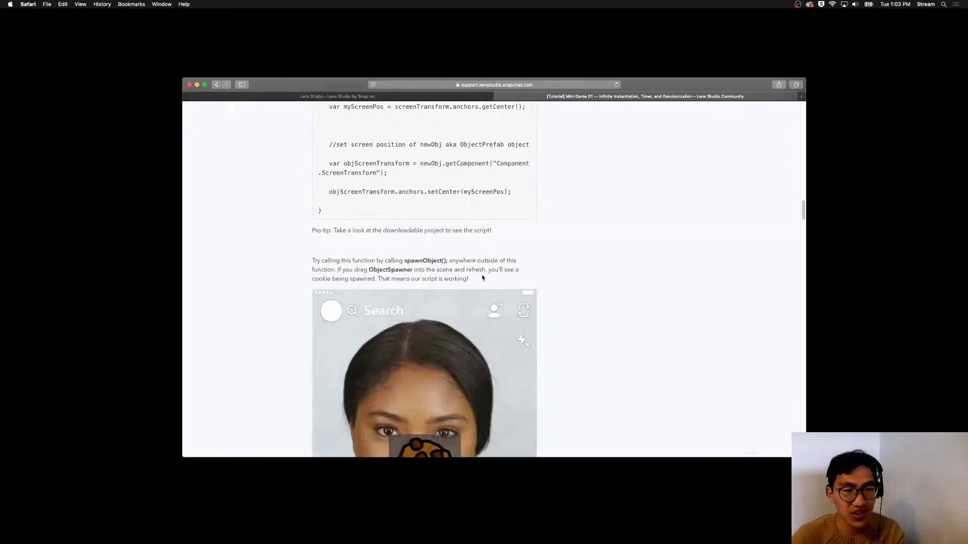
pyautogui.scroll(-20, 484, 286)
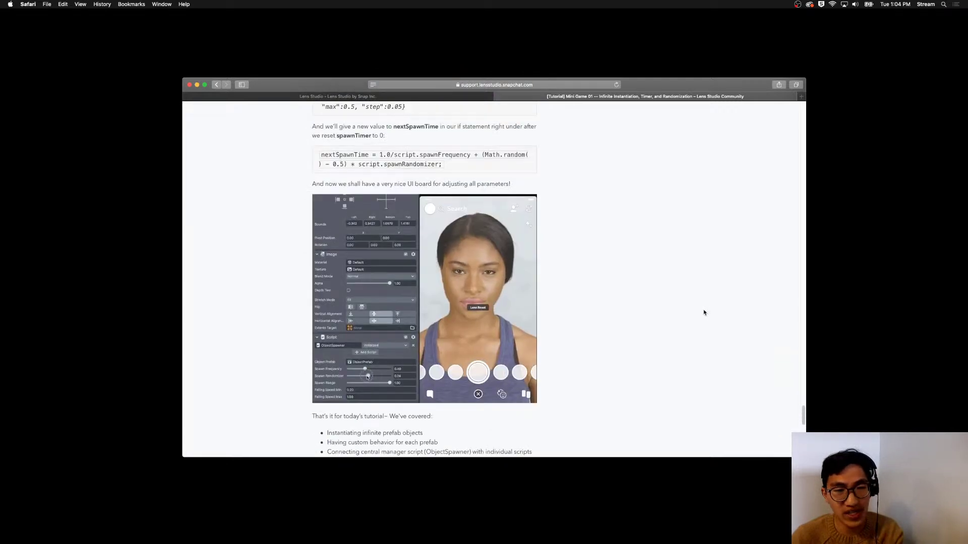
# Go back to the Mini Game 04 tutorial, open the linked Mini Game 03 tutorial, and examine its score and persistent storage sections.
pyautogui.press('super+bracketleft')
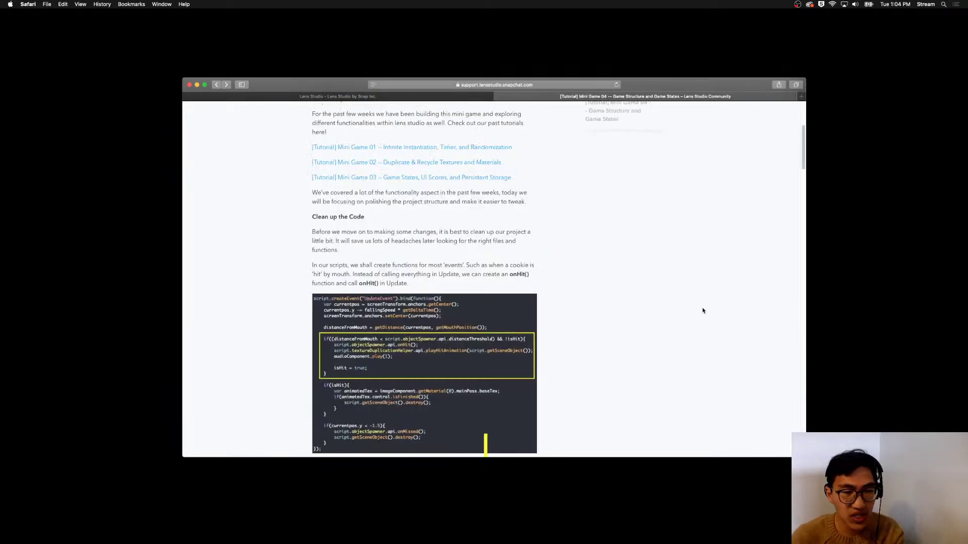
pyautogui.click(468, 177)
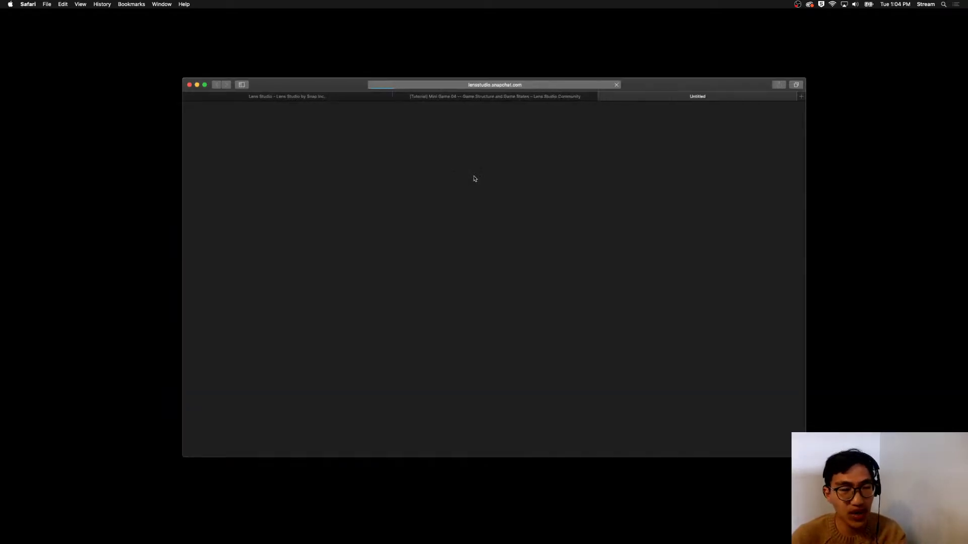
pyautogui.moveTo(804, 115); pyautogui.dragTo(797, 319)
pyautogui.scroll(-1, 798, 295)
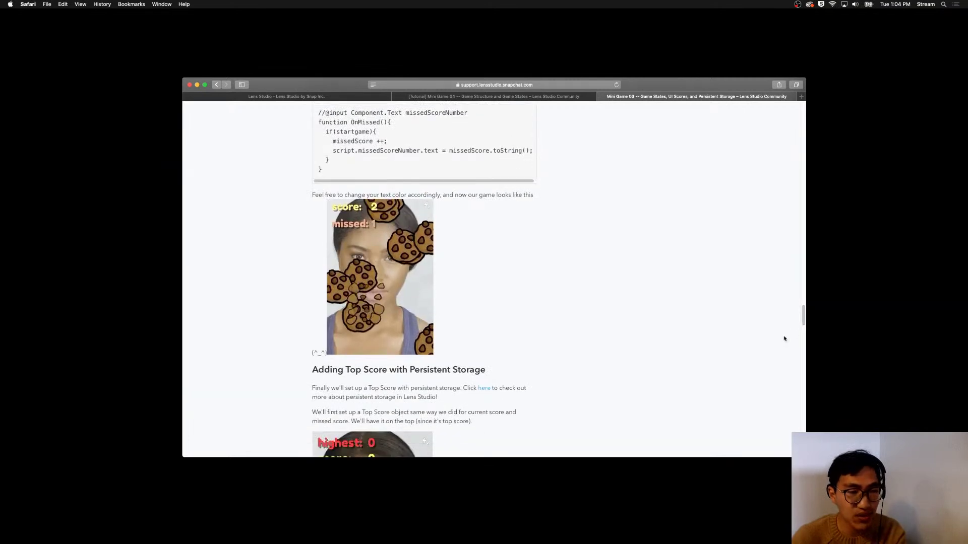
pyautogui.scroll(-3, 596, 298)
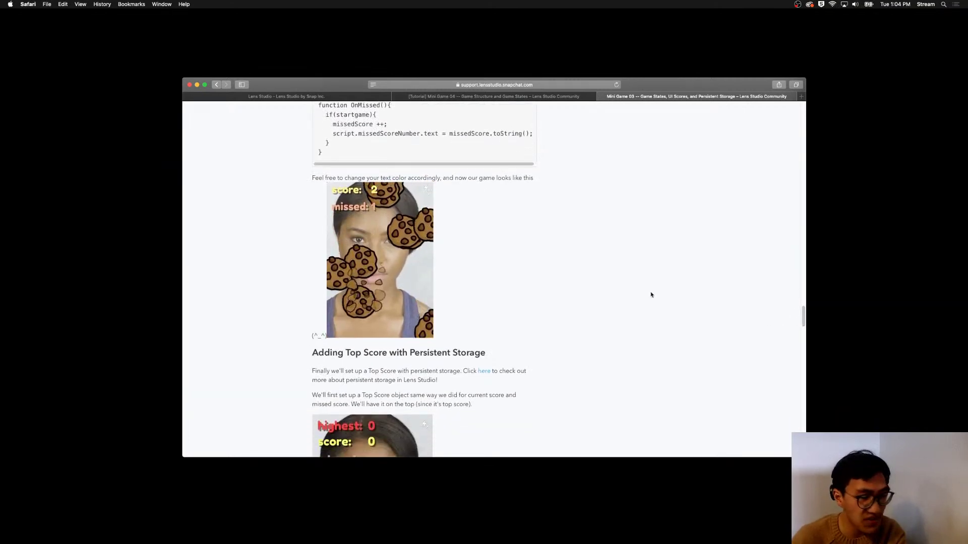
# Close the Mini Game 03 tutorial, return to the Mini Game 04 post, and examine its onHit() code clean-up example.
pyautogui.press('super+w')
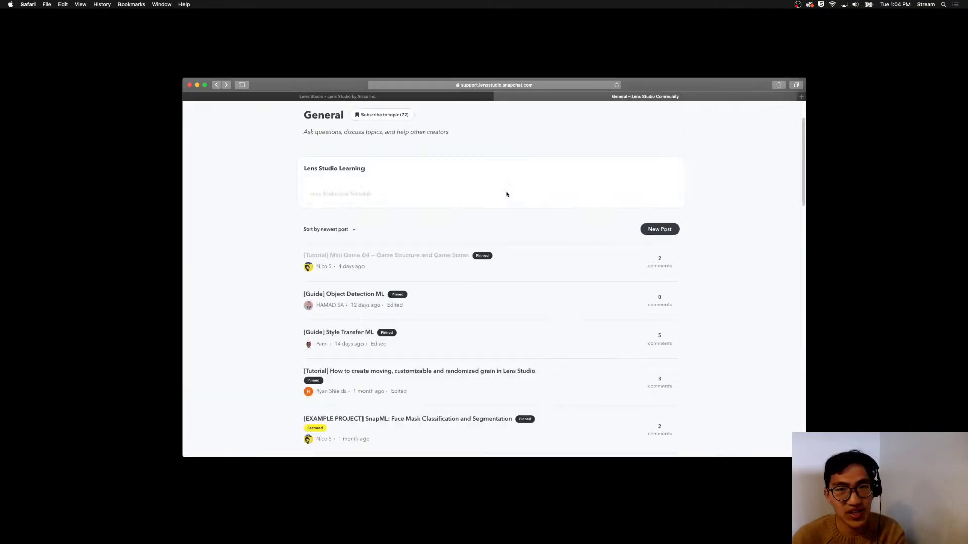
pyautogui.scroll(5, 505, 192)
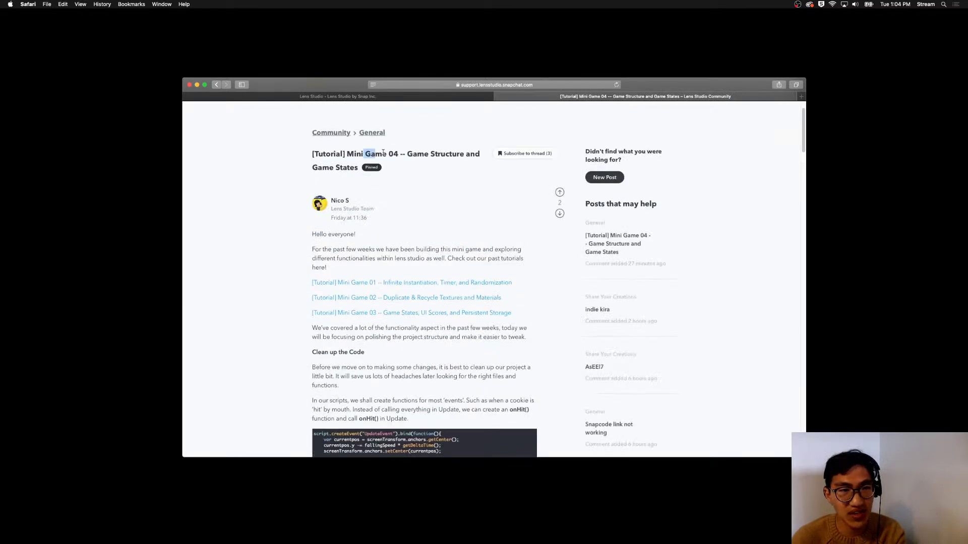
pyautogui.scroll(-10, 563, 270)
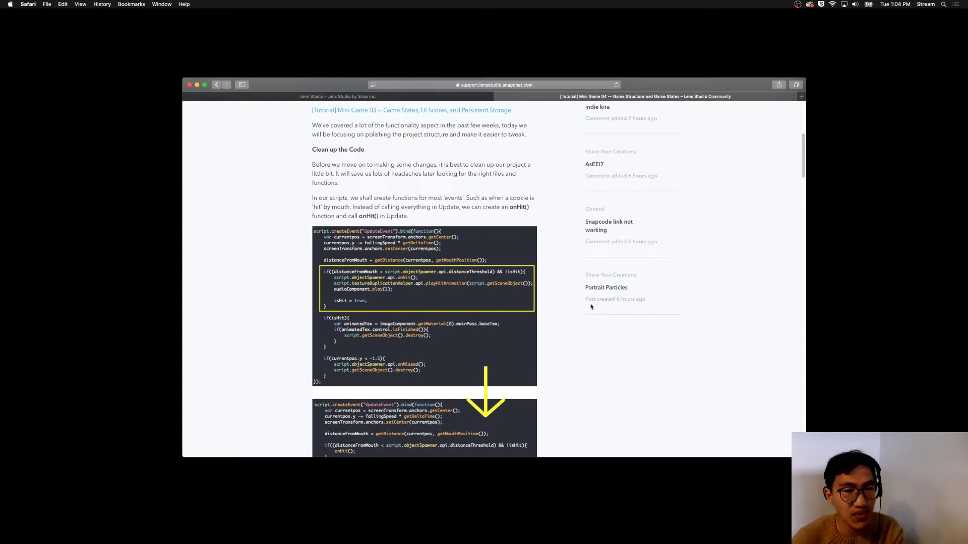
pyautogui.scroll(-1, 600, 371)
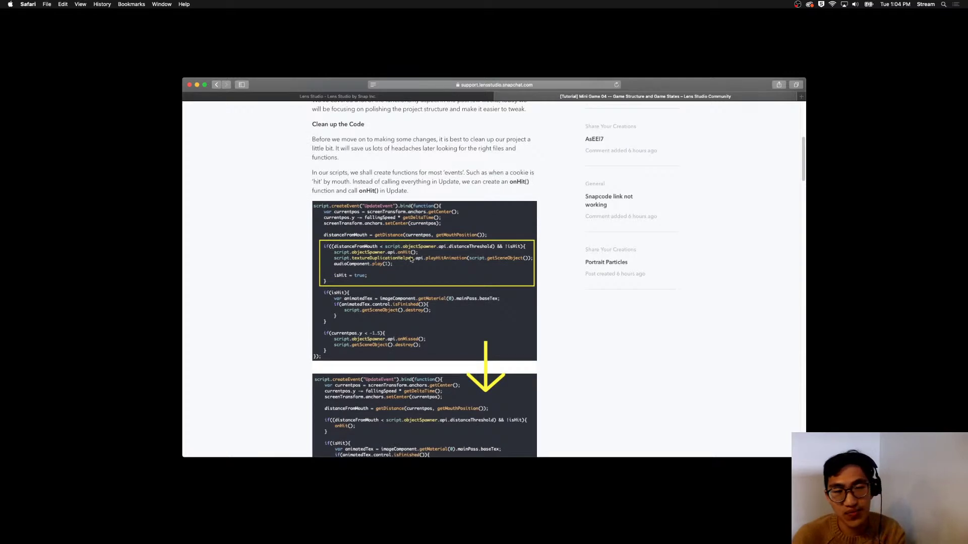
pyautogui.scroll(-1, 416, 260)
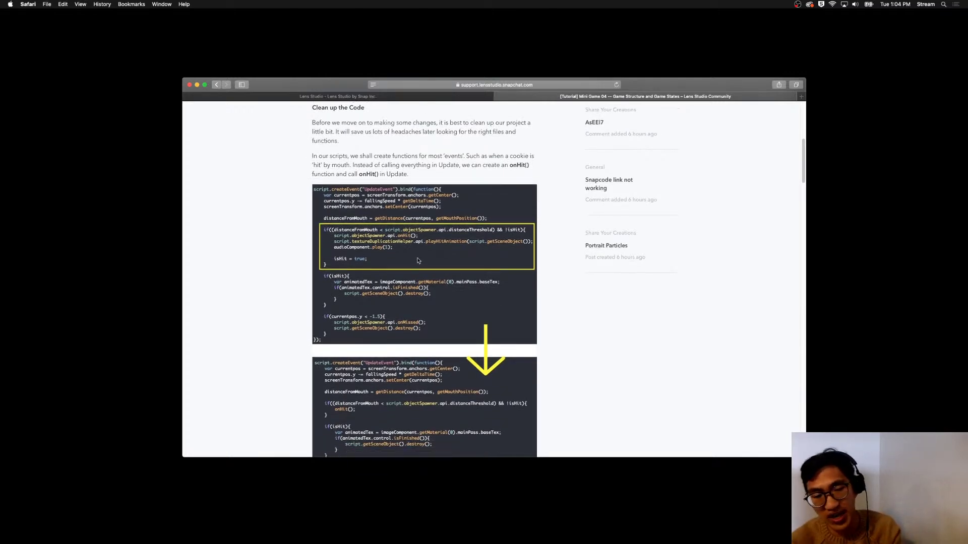
pyautogui.scroll(-4, 417, 260)
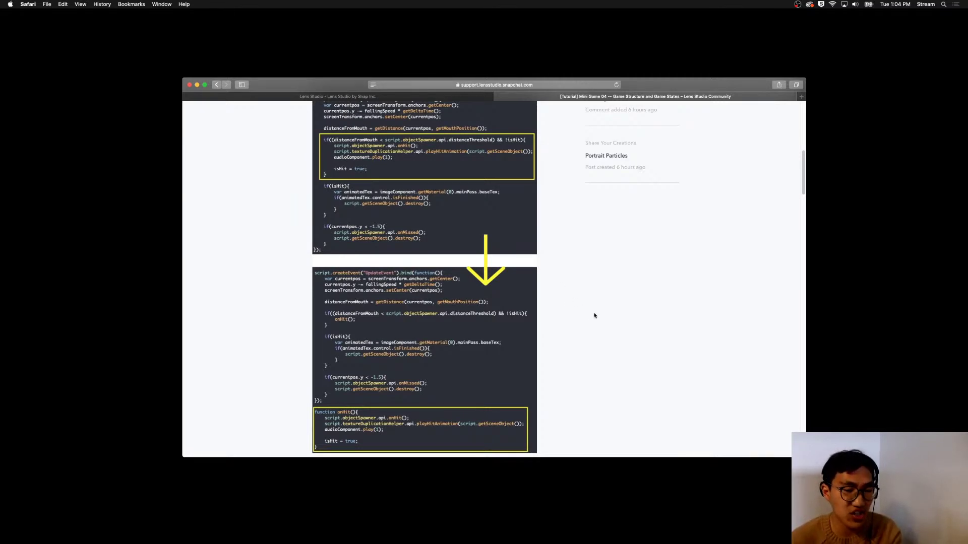
pyautogui.scroll(3, 651, 349)
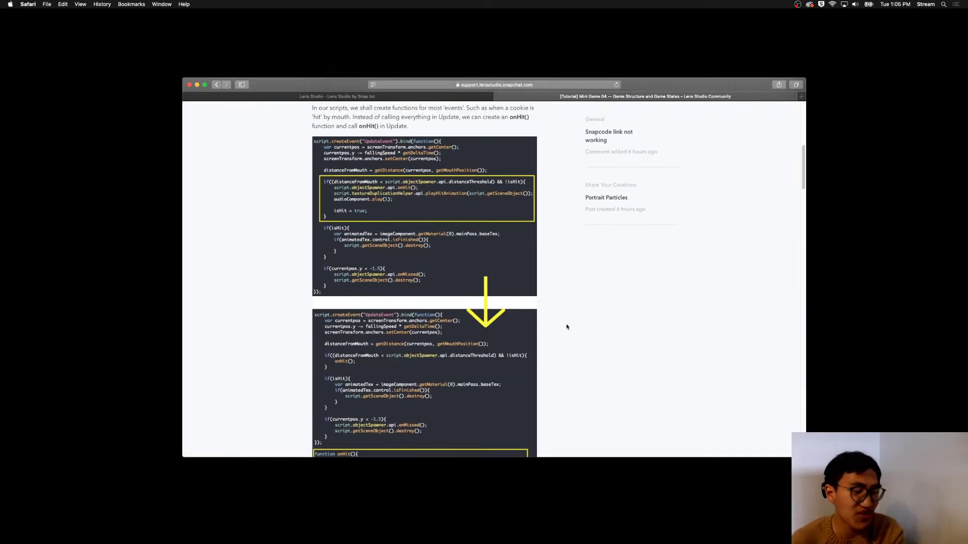
# Examine the rest of the Mini Game 04 tutorial, from the game states and their code to the conclusion, project download and comments.
pyautogui.scroll(-10, 572, 325)
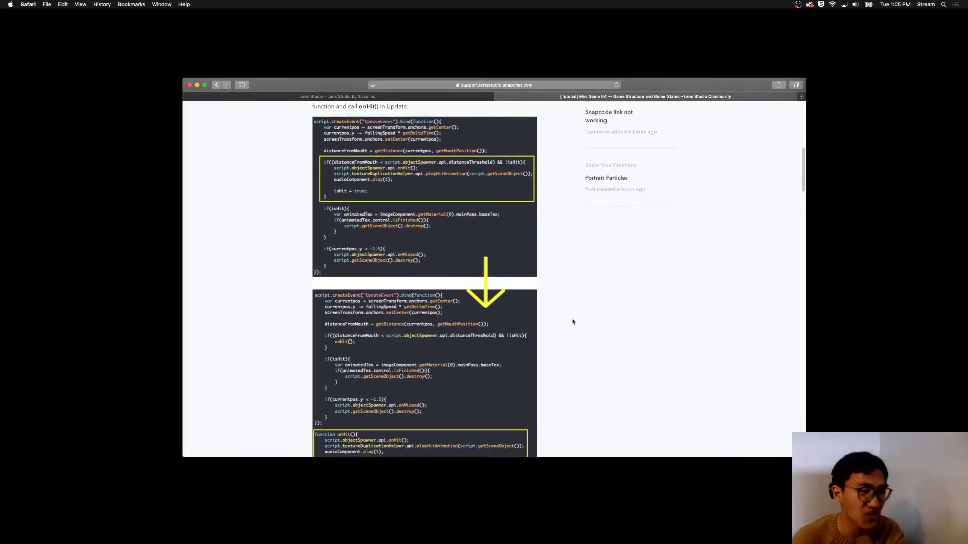
pyautogui.scroll(-20, 579, 319)
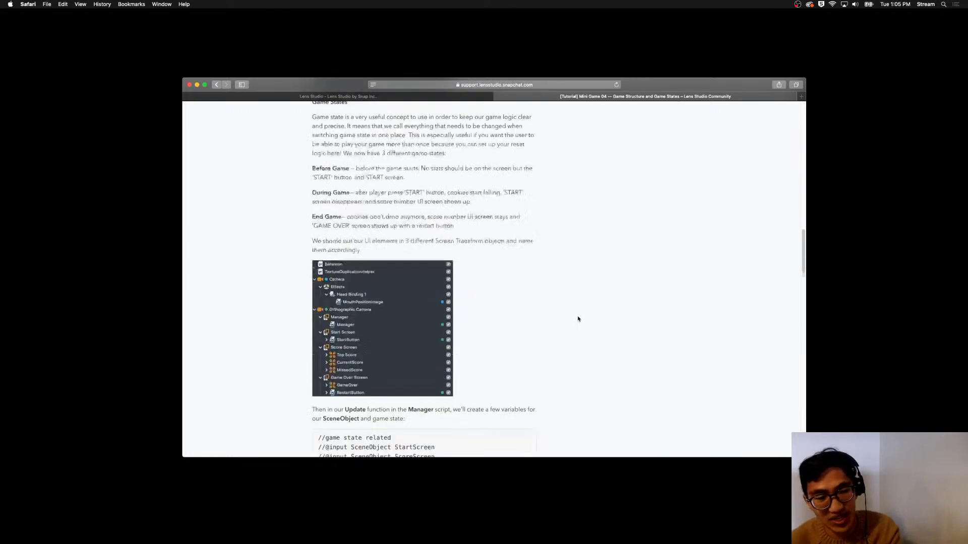
pyautogui.scroll(-20, 637, 299)
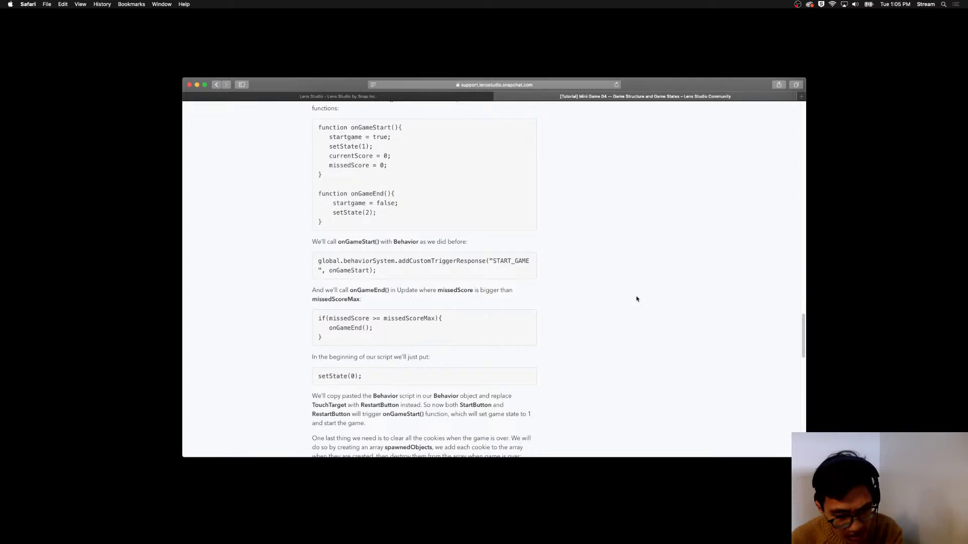
pyautogui.scroll(-5, 636, 299)
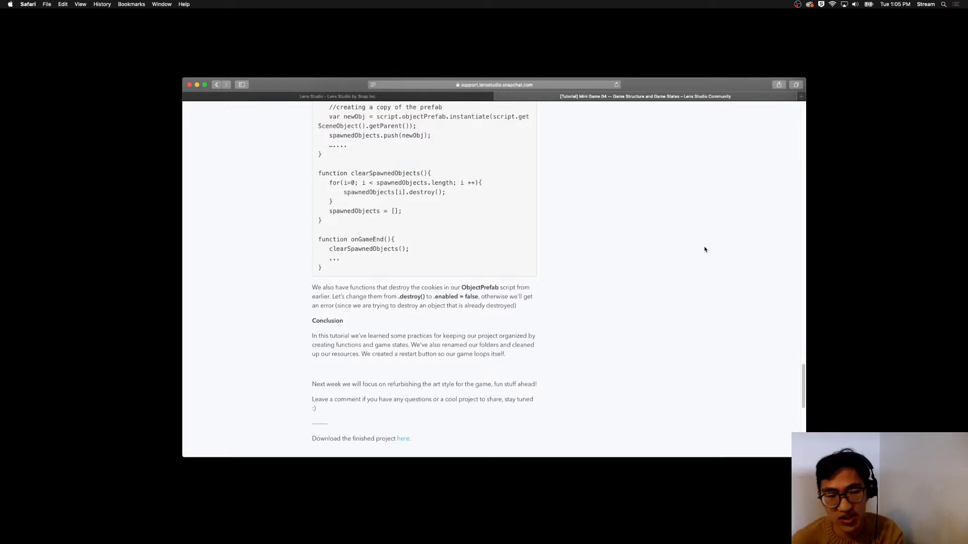
pyautogui.scroll(-1, 683, 217)
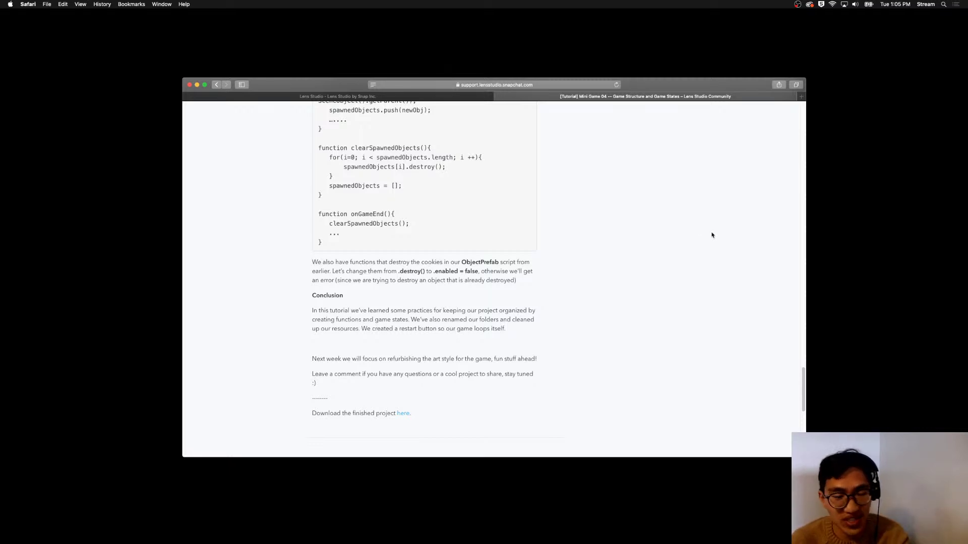
pyautogui.scroll(-2, 712, 235)
pyautogui.scroll(1, 713, 236)
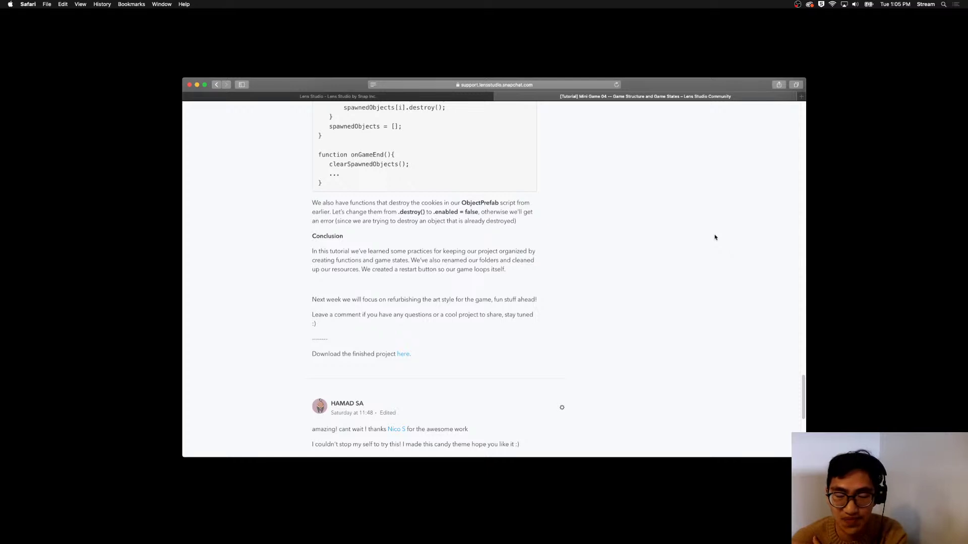
pyautogui.scroll(2, 715, 237)
pyautogui.scroll(-10, 715, 237)
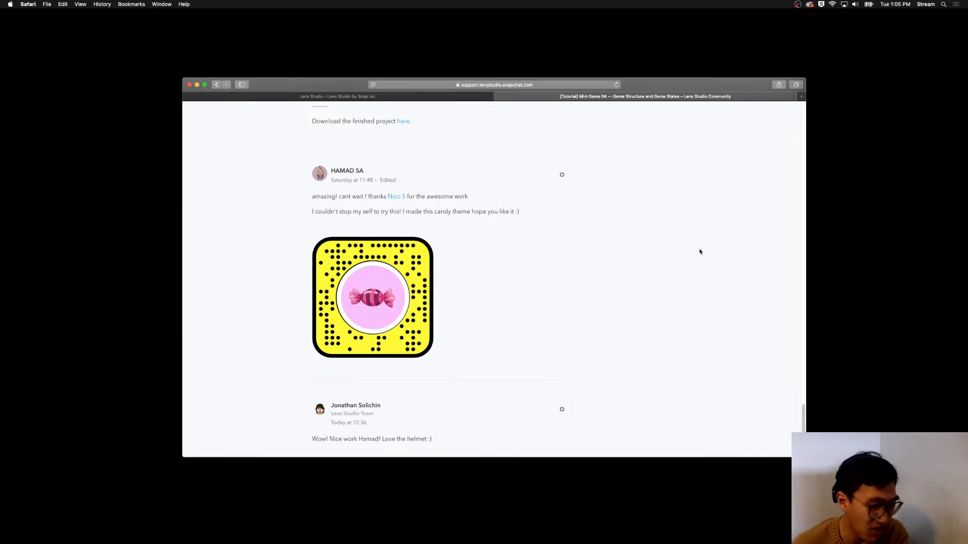
# Find the word "download" in the Mini Game 04 post, and examine the finished project link and the comments below it.
pyautogui.moveTo(803, 407); pyautogui.dragTo(810, 146)
pyautogui.press('super+f')
pyautogui.write('download')
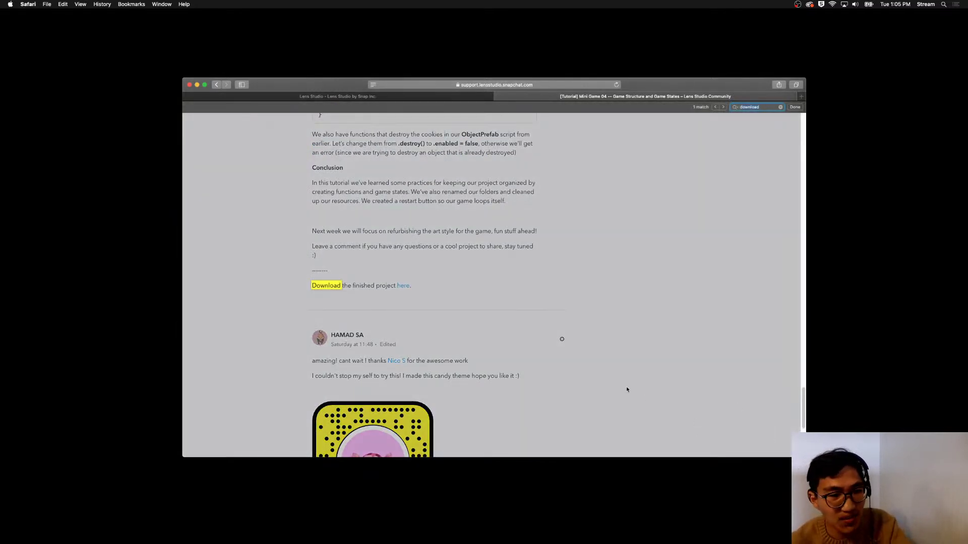
pyautogui.click(581, 296)
pyautogui.scroll(-5, 587, 296)
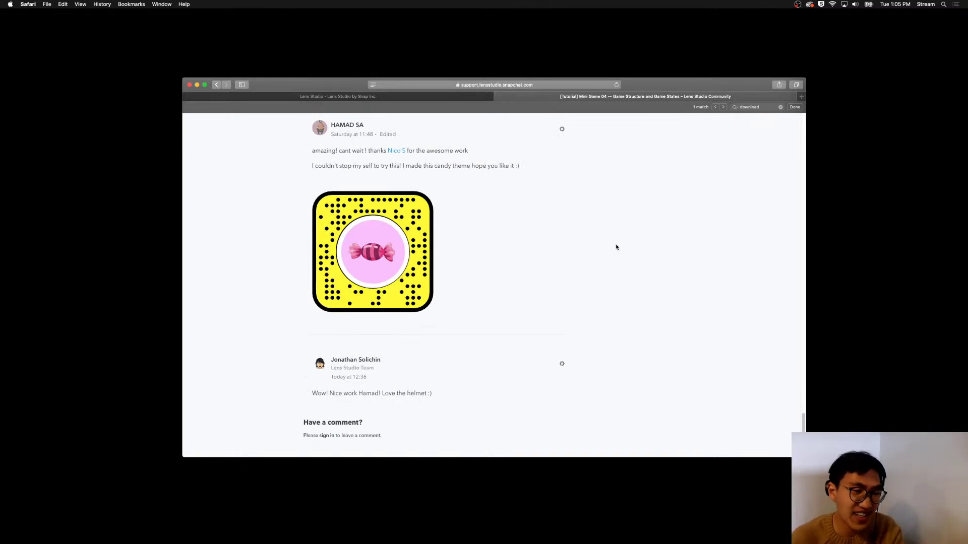
pyautogui.scroll(2, 625, 245)
pyautogui.scroll(-1, 625, 245)
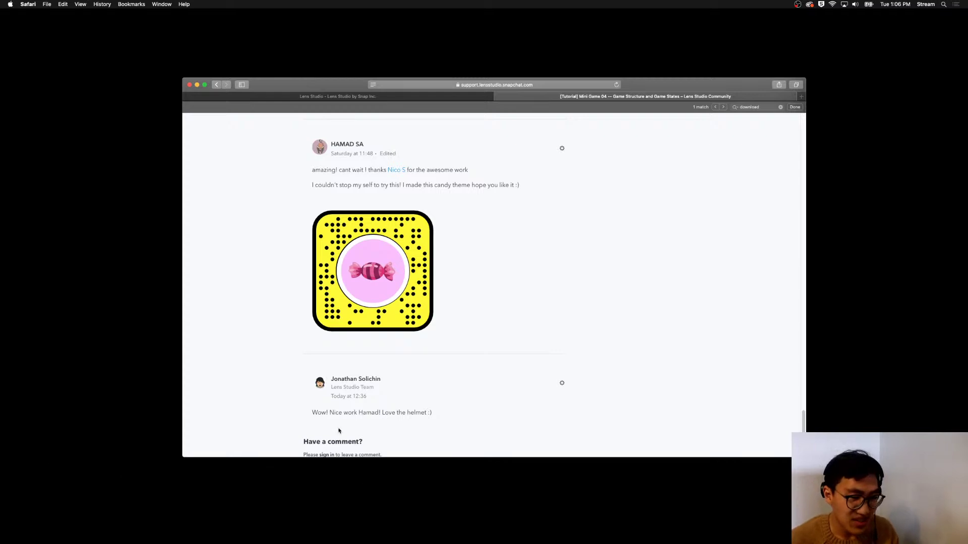
# Return to the start of the Mini Game 04 post and open the forum's General topic.
pyautogui.scroll(10, 218, 351)
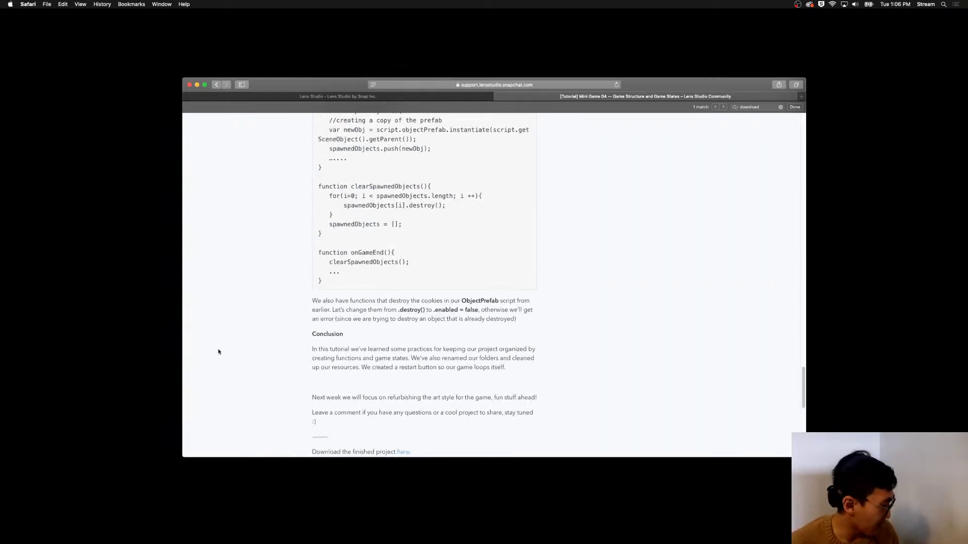
pyautogui.scroll(5, 322, 331)
pyautogui.scroll(20, 334, 328)
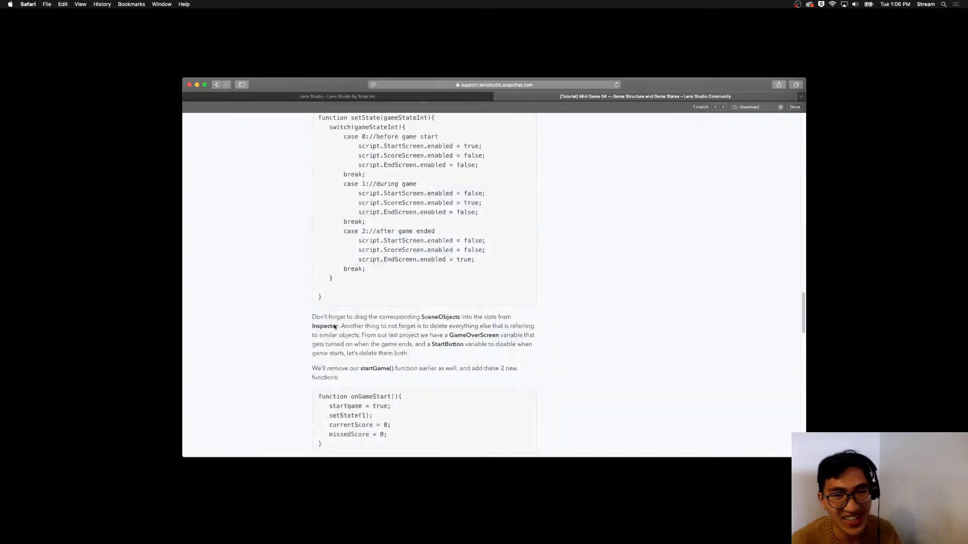
pyautogui.scroll(6, 333, 326)
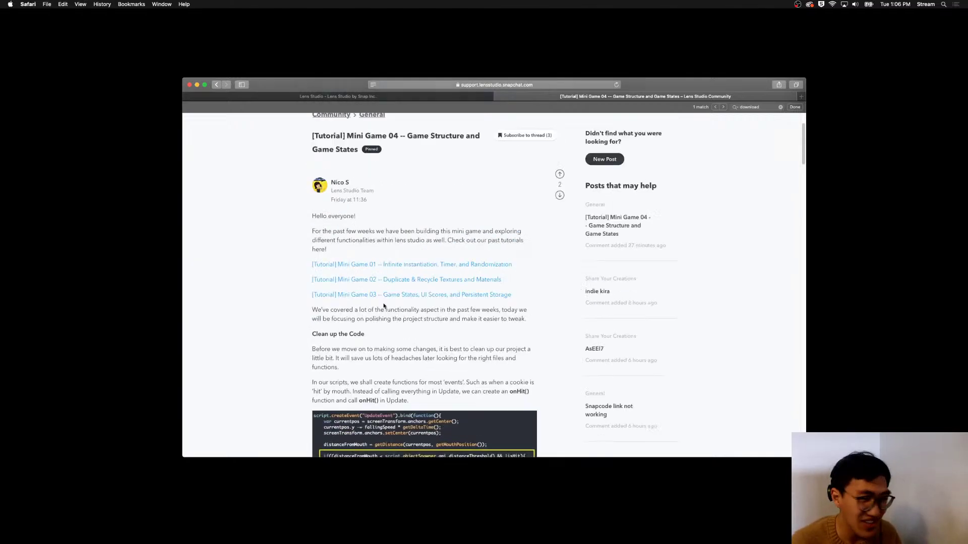
pyautogui.click(366, 187)
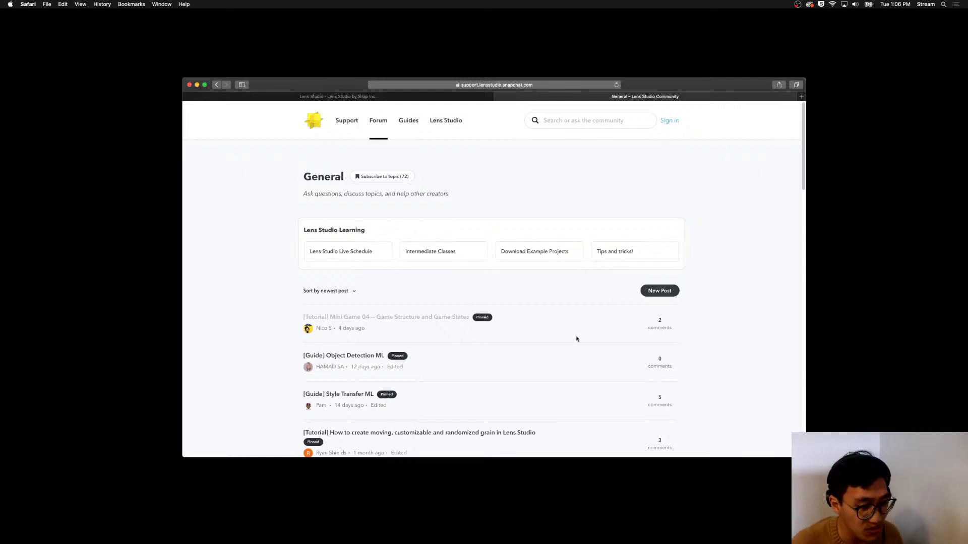
# Open the pinned "[Guide] Object Detection ML" post and examine it from the notebook download to the book detection result.
pyautogui.scroll(-2, 577, 339)
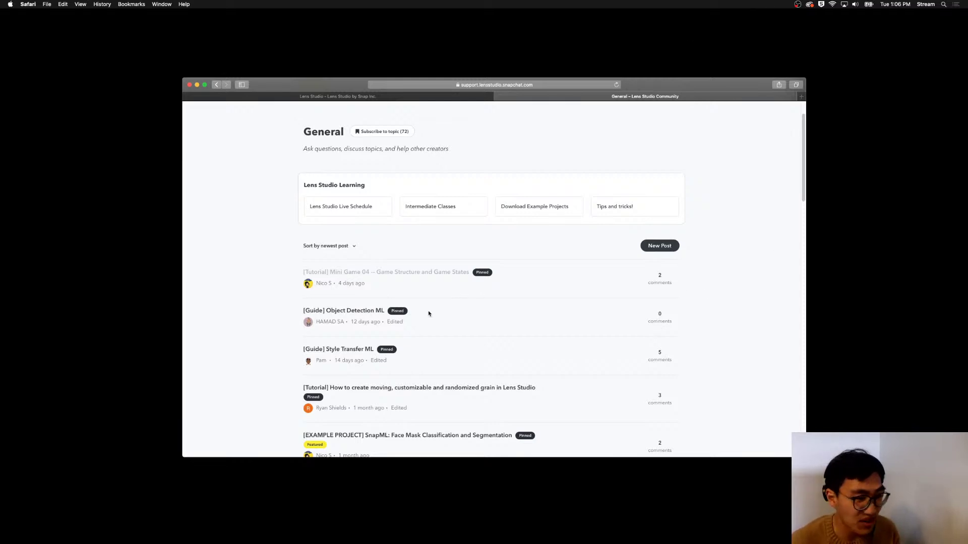
pyautogui.click(351, 310)
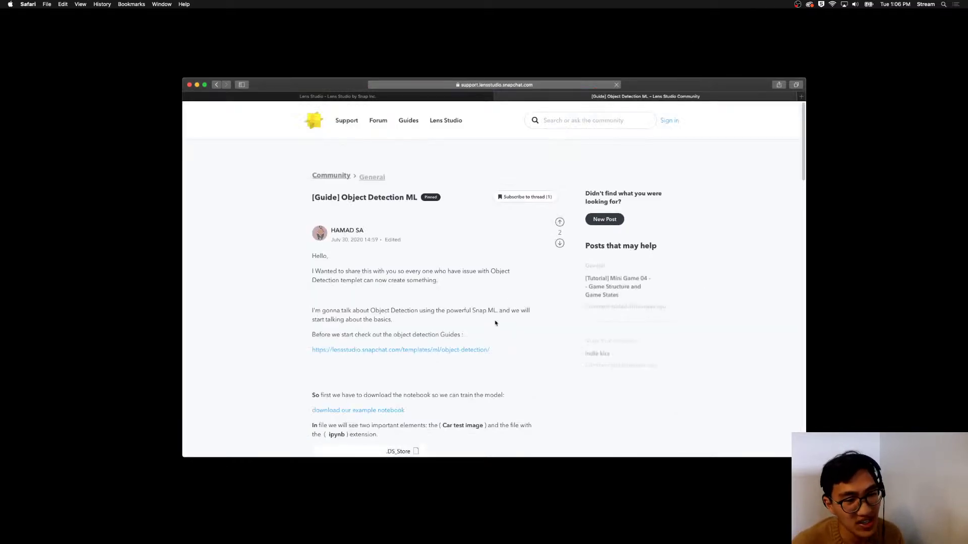
pyautogui.scroll(-5, 507, 317)
pyautogui.scroll(-15, 506, 322)
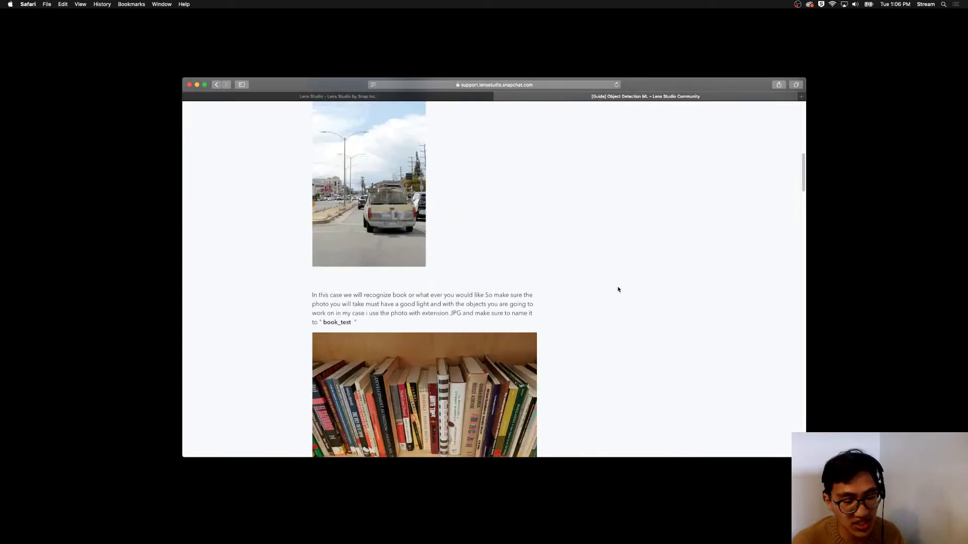
pyautogui.scroll(-20, 636, 285)
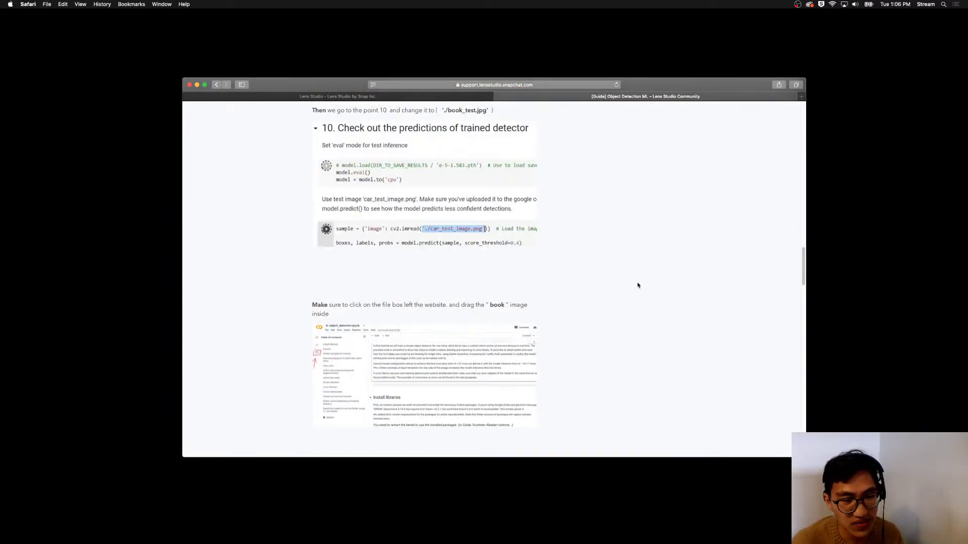
pyautogui.scroll(-20, 637, 286)
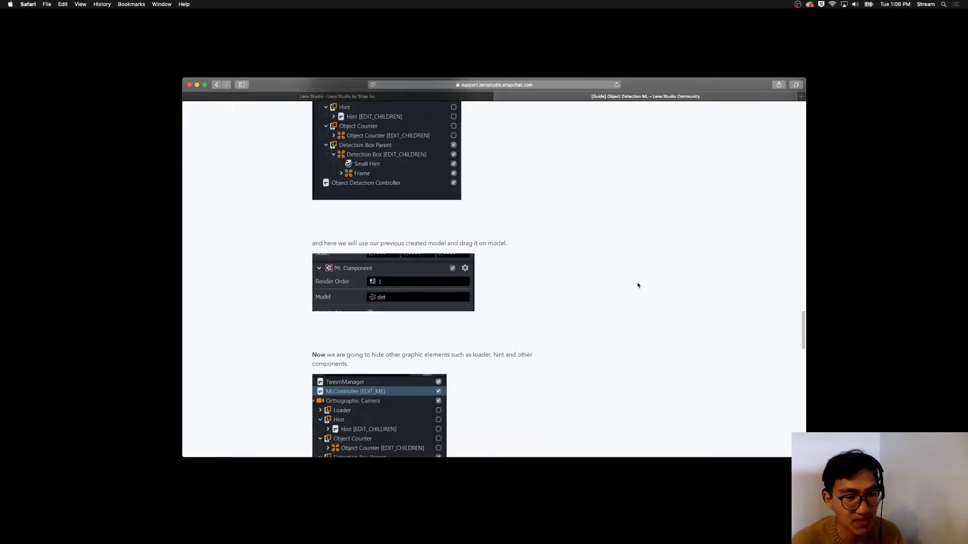
pyautogui.scroll(-5, 637, 285)
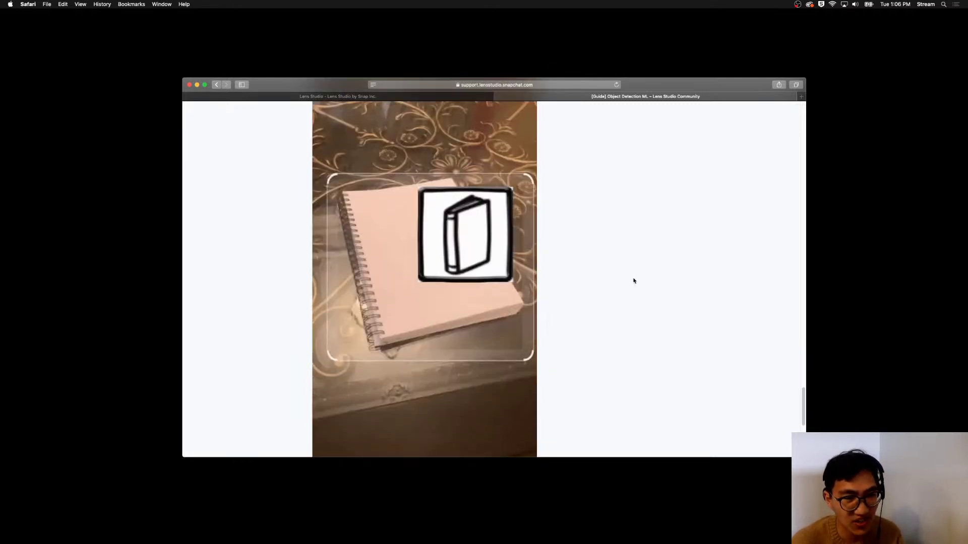
pyautogui.scroll(-2, 632, 275)
# Go back to the General topic, open the "[Guide] Style Transfer ML" post, and examine its tips and sample lens Snapcodes.
pyautogui.press('super+[')
pyautogui.scroll(-2, 449, 381)
pyautogui.click(447, 320)
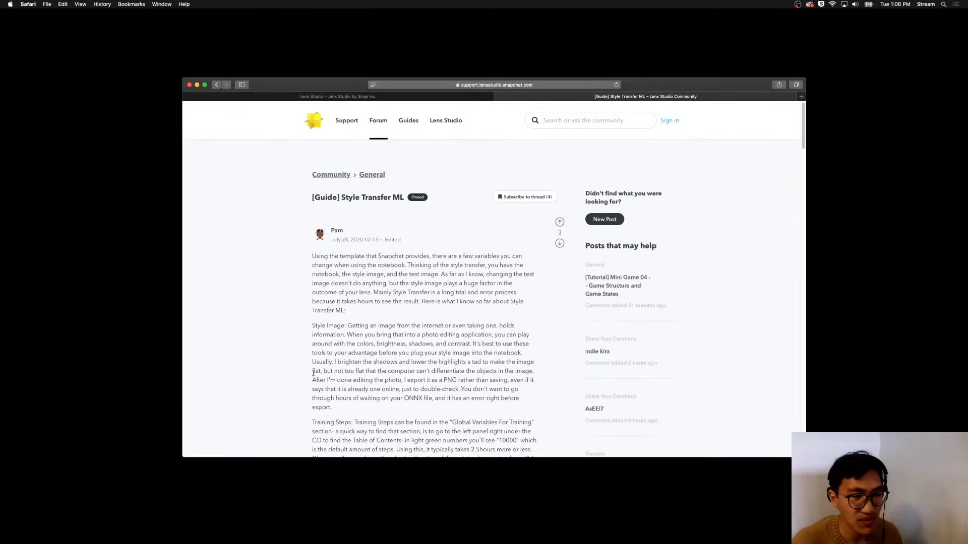
pyautogui.scroll(-10, 318, 371)
pyautogui.scroll(-20, 326, 372)
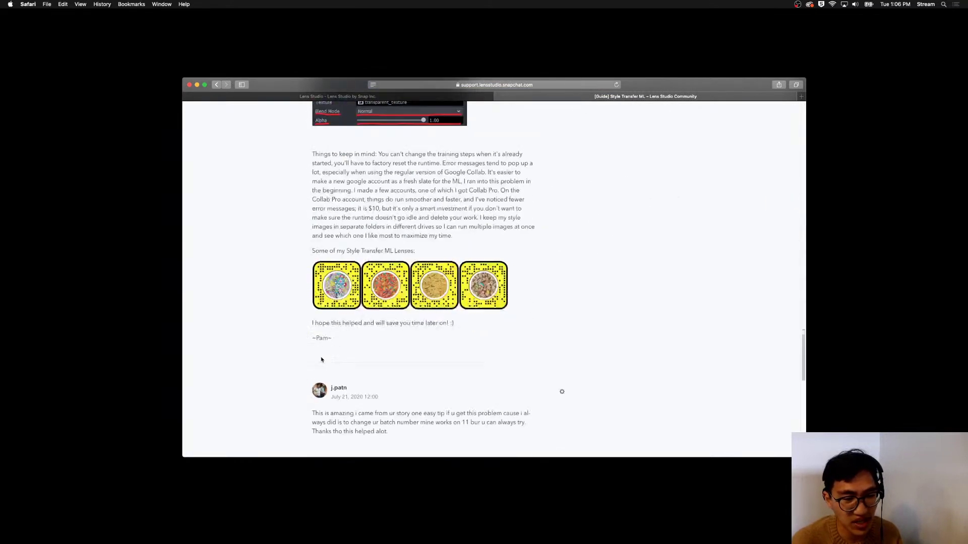
pyautogui.scroll(5, 321, 359)
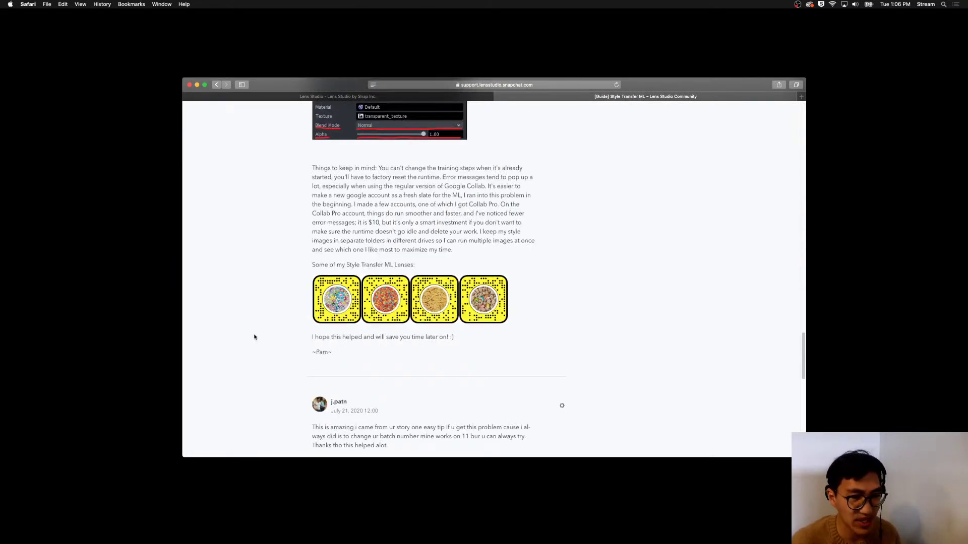
# Return to the General topic and look over its pinned tutorials, guides and example projects.
pyautogui.press('super+bracketleft')
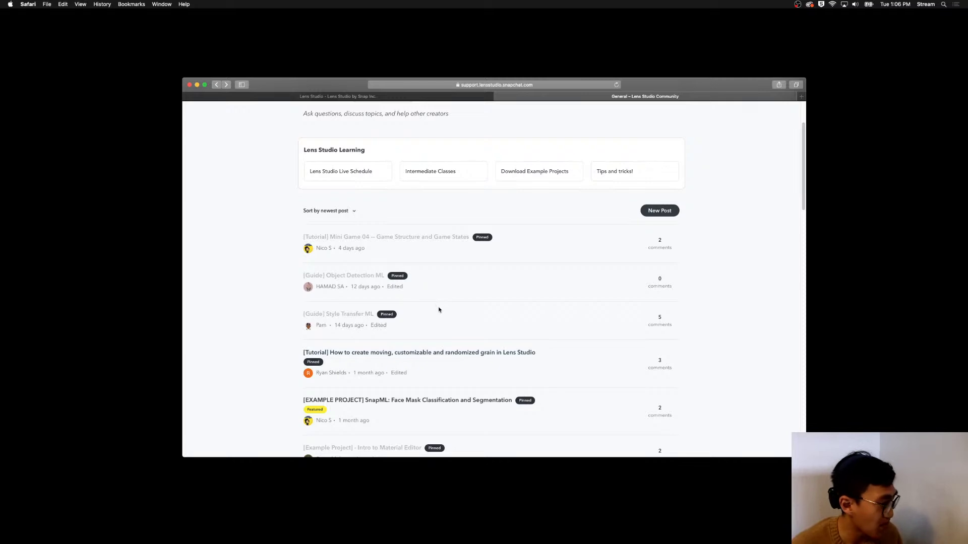
pyautogui.scroll(-2, 424, 315)
pyautogui.scroll(-2, 423, 320)
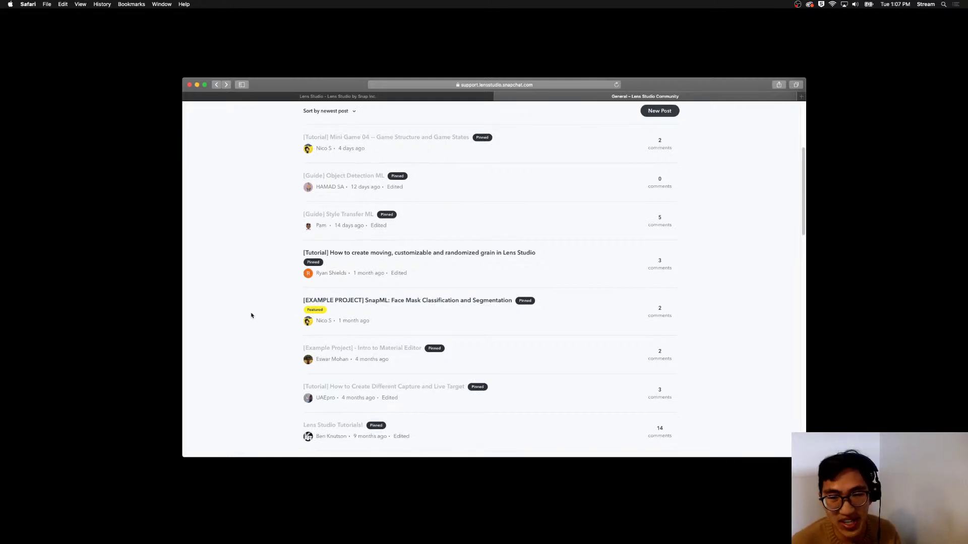
pyautogui.scroll(4, 251, 317)
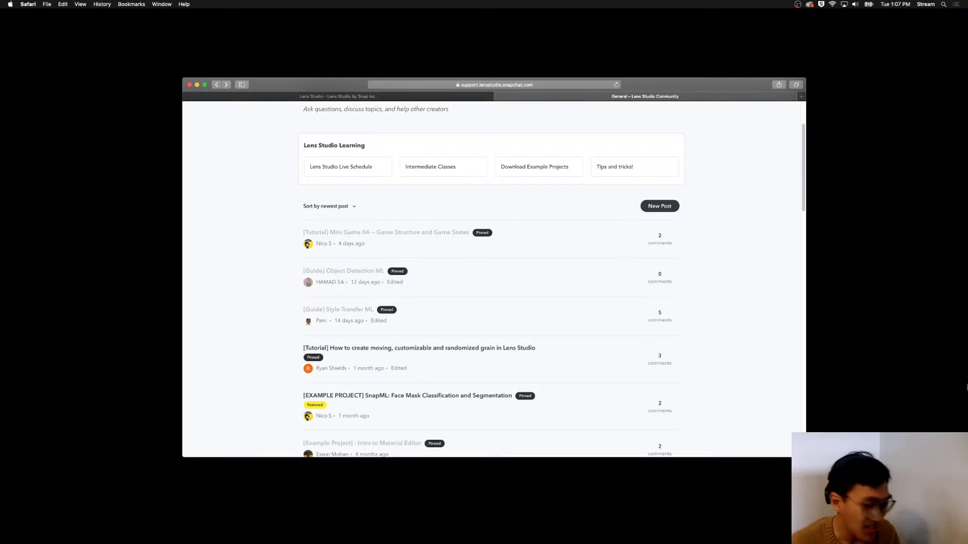
# Search the community for "glow neon".
pyautogui.scroll(3, 721, 300)
pyautogui.click(588, 120)
pyautogui.write('glow neon')
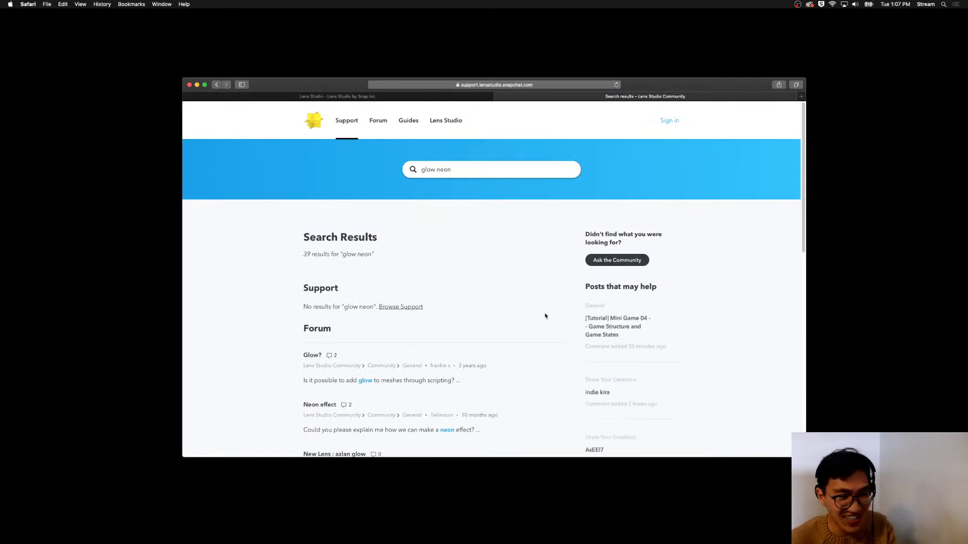
# Examine the forum posts on the first page of the "glow neon" search results.
pyautogui.scroll(-2, 500, 298)
pyautogui.scroll(-2, 559, 314)
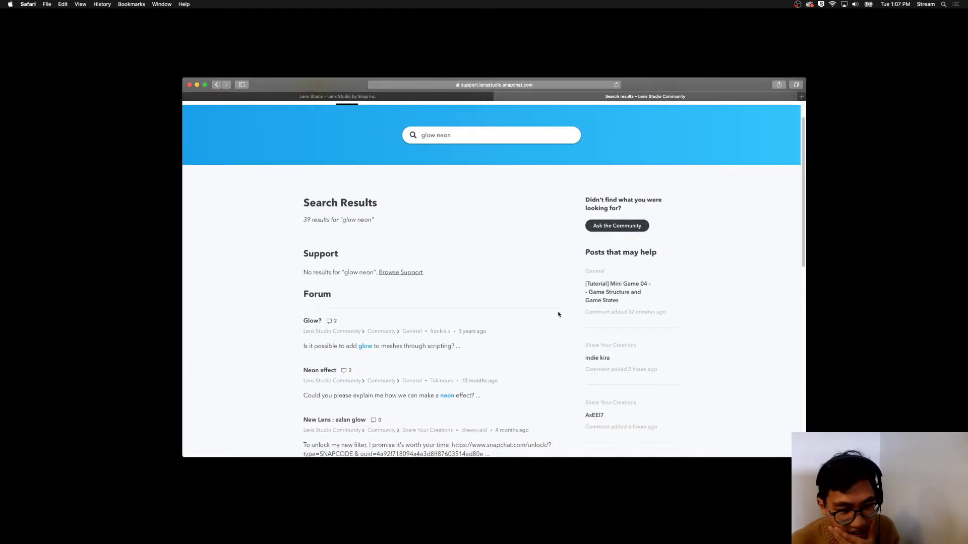
pyautogui.scroll(-6, 558, 314)
pyautogui.scroll(-7, 559, 309)
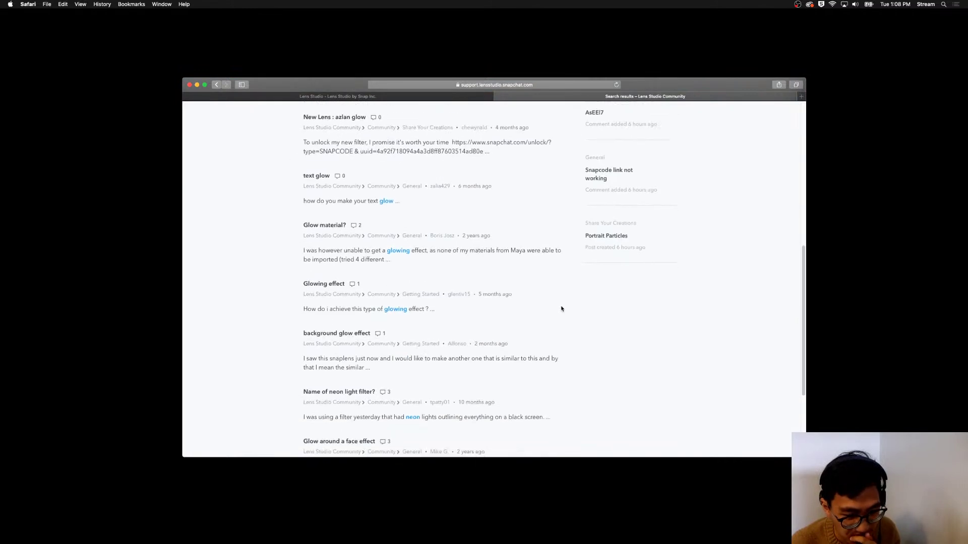
pyautogui.scroll(-1, 561, 309)
pyautogui.scroll(-5, 562, 305)
pyautogui.scroll(12, 553, 152)
pyautogui.scroll(-9, 521, 226)
pyautogui.scroll(-5, 521, 226)
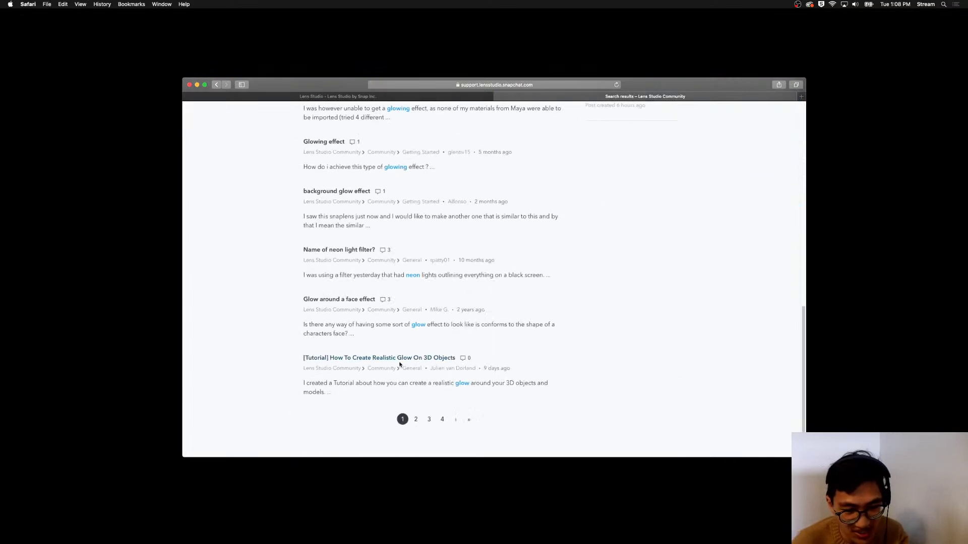
# Open the "[Tutorial] How To Create Realistic Glow On 3D Objects" post and skip through its linked YouTube video.
pyautogui.click(418, 357)
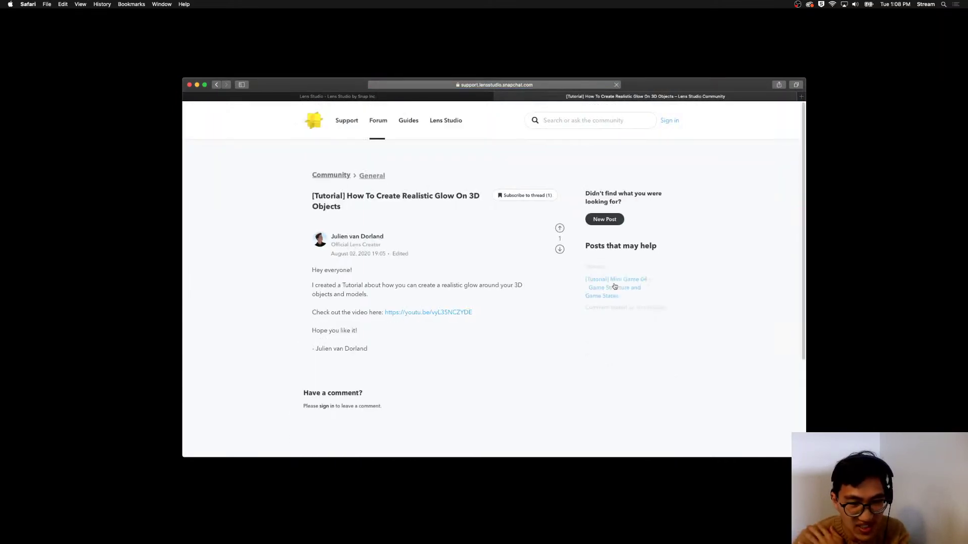
pyautogui.scroll(-5, 532, 346)
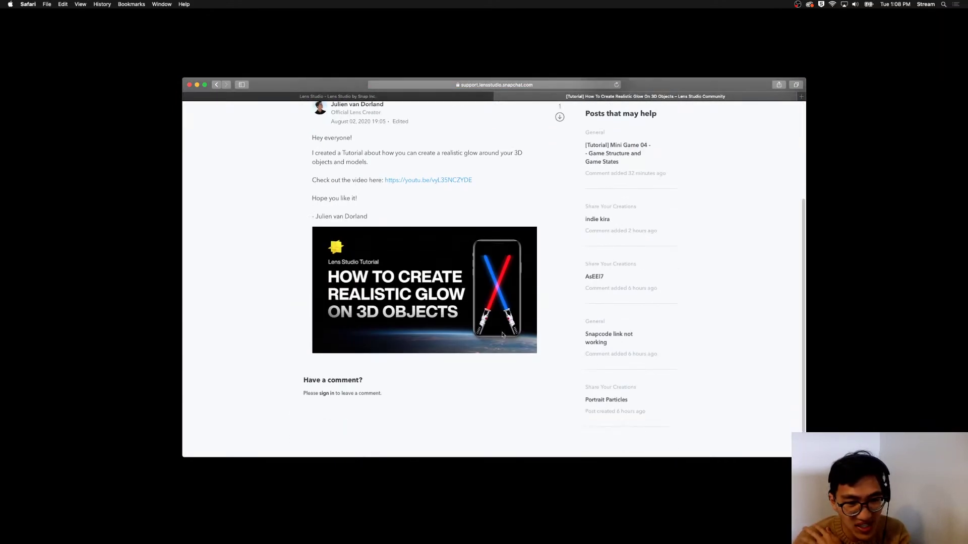
pyautogui.scroll(4, 394, 282)
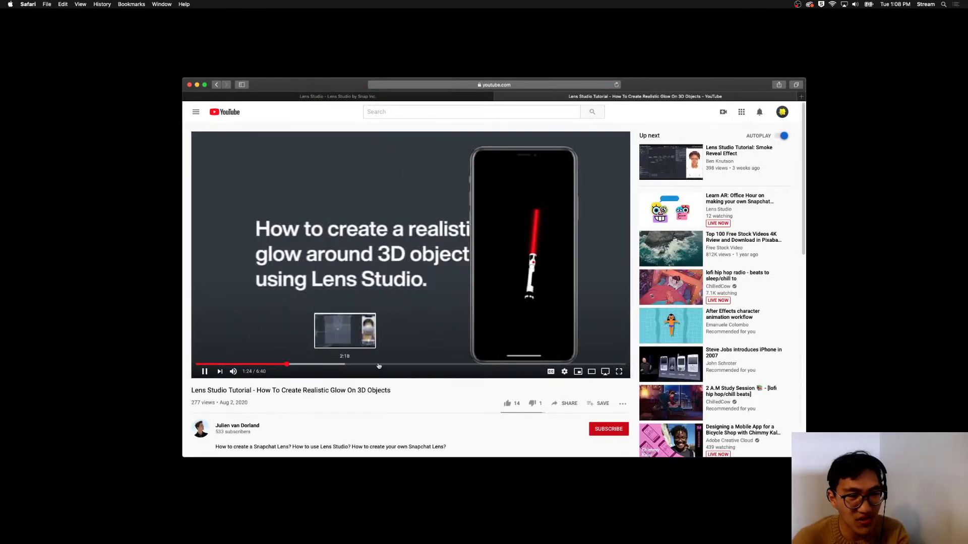
pyautogui.click(287, 364)
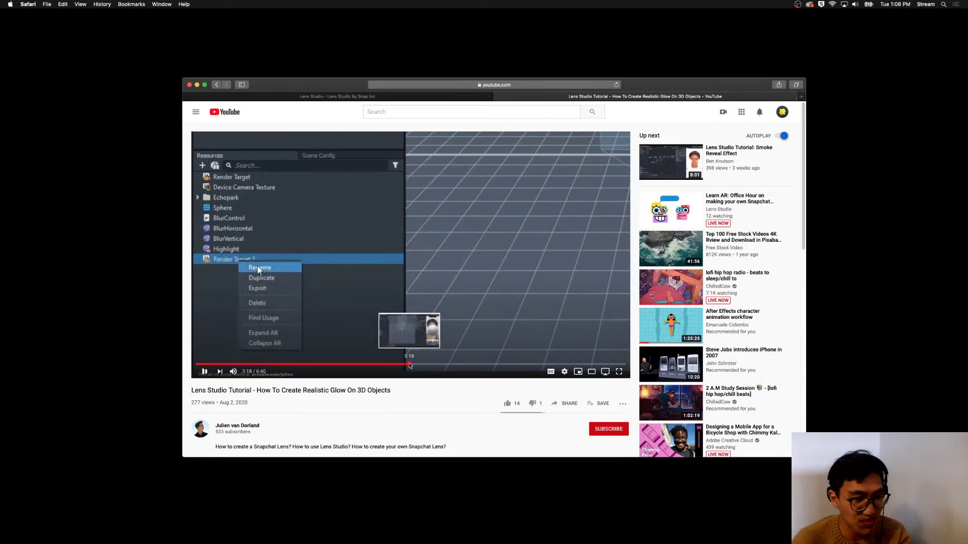
pyautogui.click(465, 364)
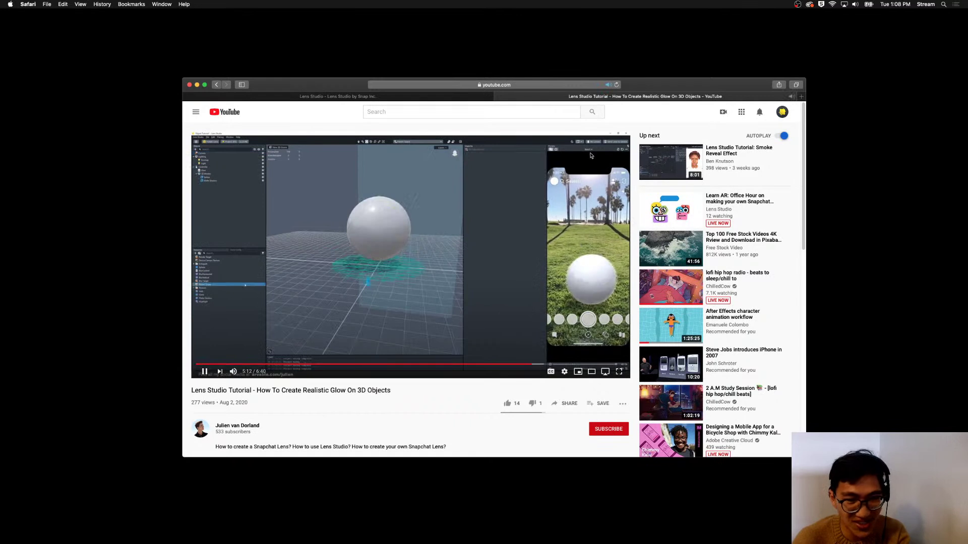
# Close the glow tutorial video and switch to Lens Studio.
pyautogui.click(499, 97)
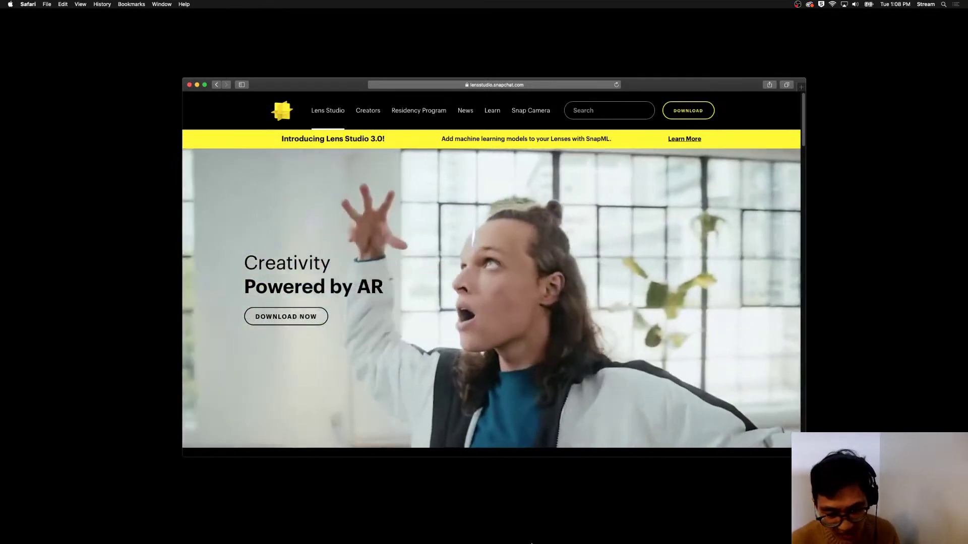
pyautogui.moveTo(547, 534)
pyautogui.click(433, 528)
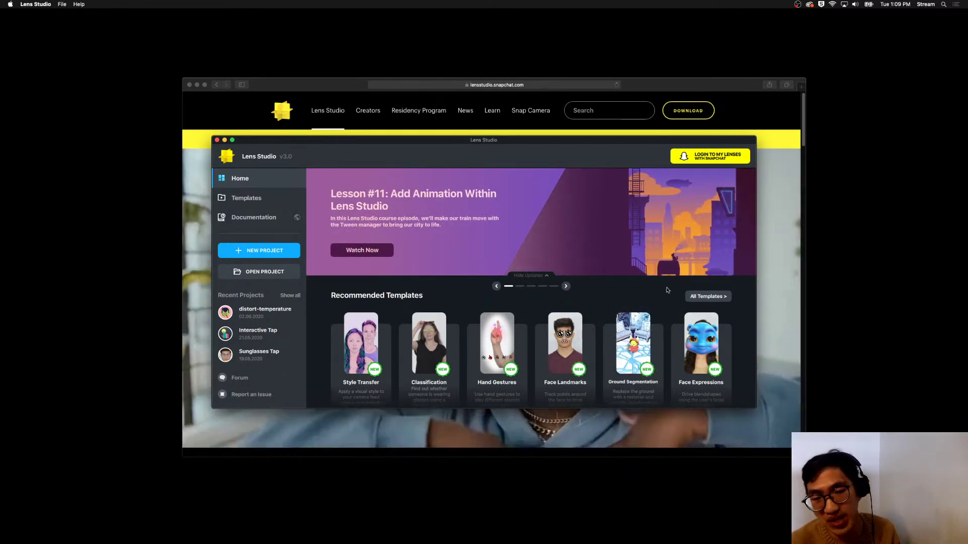
# Look over the recommended templates, show all templates, and open the 2D Objects template as a project.
pyautogui.scroll(-2, 673, 308)
pyautogui.scroll(-4, 682, 332)
pyautogui.scroll(1, 733, 347)
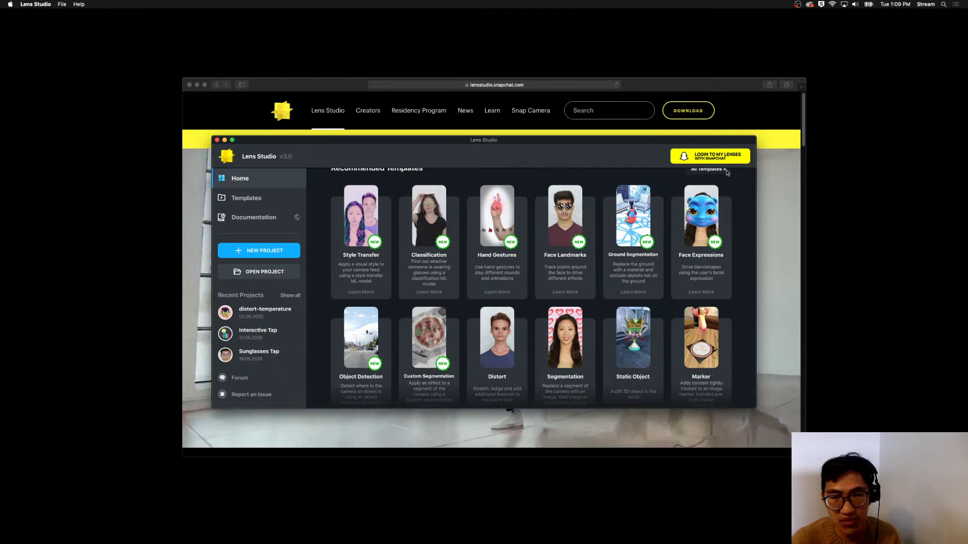
pyautogui.click(708, 169)
pyautogui.click(427, 360)
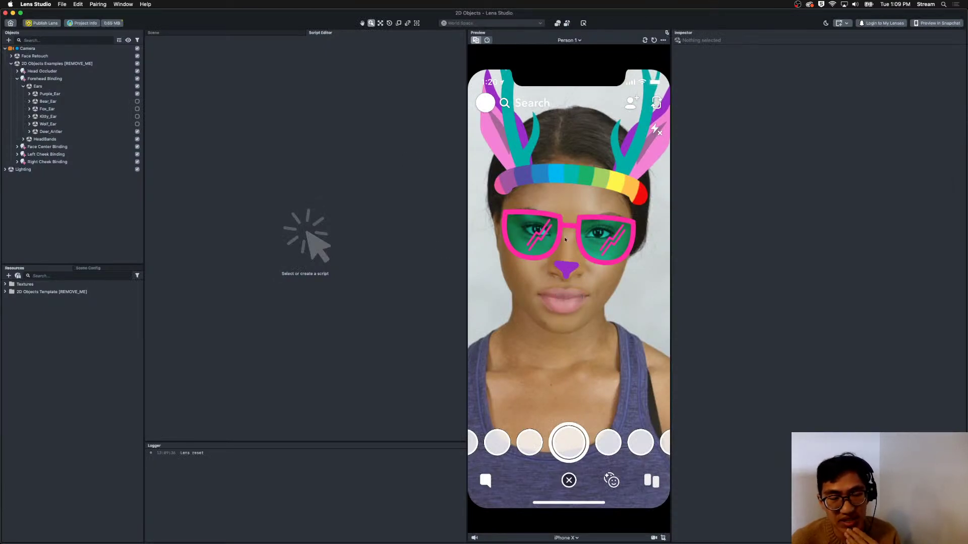
# Hide Purple_Ear in the Ears group and preview the Bear_Ear, Kitty_Ear, Wolf_Ear and Fox_Ear objects by toggling their visibility.
pyautogui.click(137, 94)
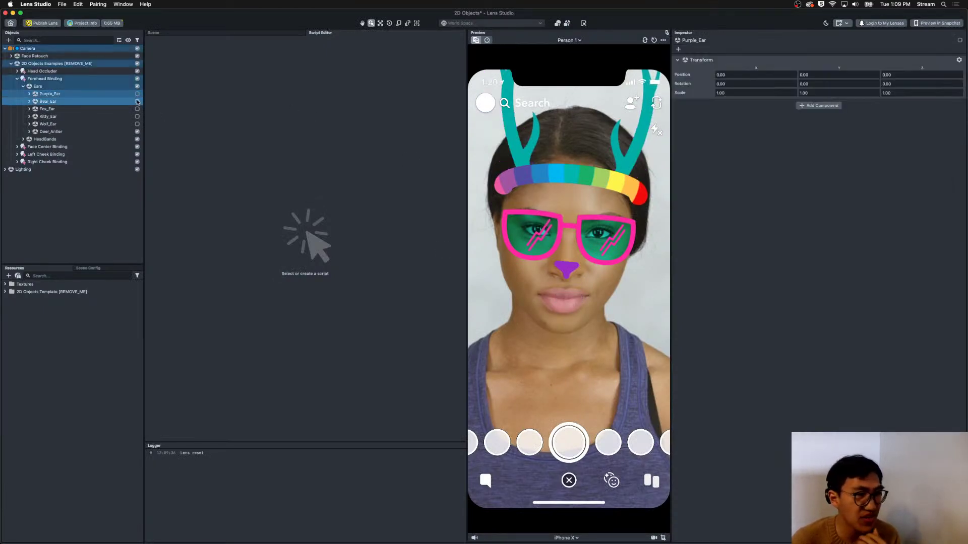
pyautogui.click(137, 101)
pyautogui.click(138, 102)
pyautogui.click(138, 116)
pyautogui.click(137, 124)
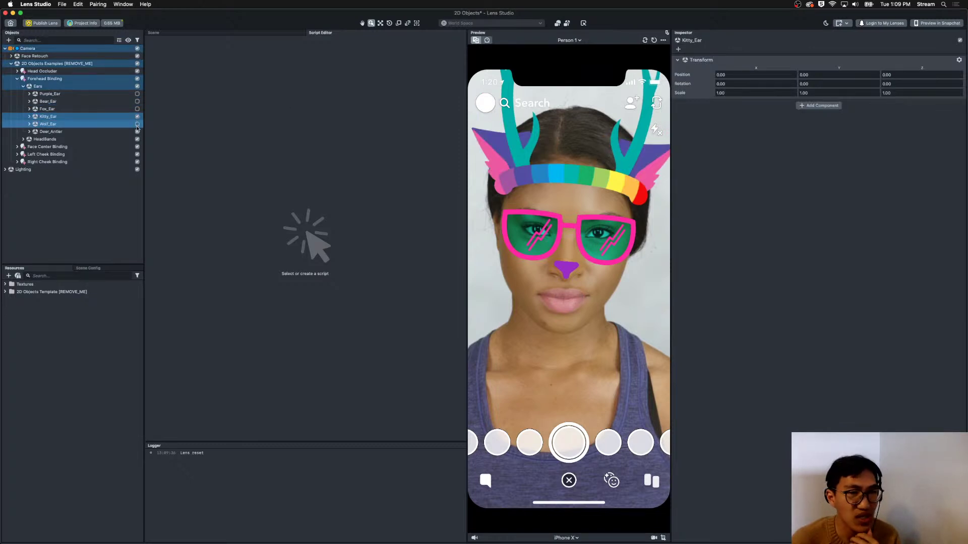
pyautogui.click(137, 108)
pyautogui.click(137, 109)
# Hide the Face Center, Left Cheek and Right Cheek Bindings and the Kitty_Ear, Wolf_Ear and Deer_Antler objects.
pyautogui.click(137, 147)
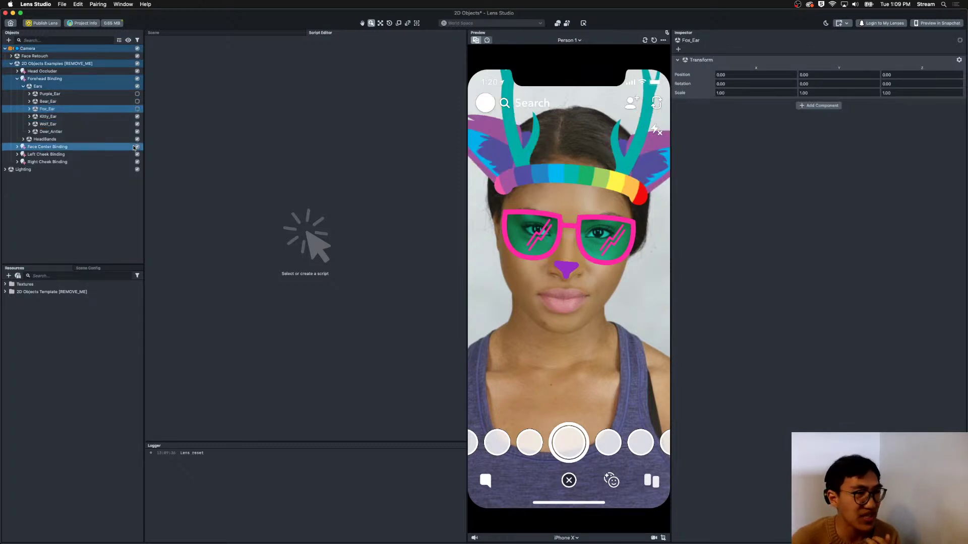
pyautogui.click(137, 155)
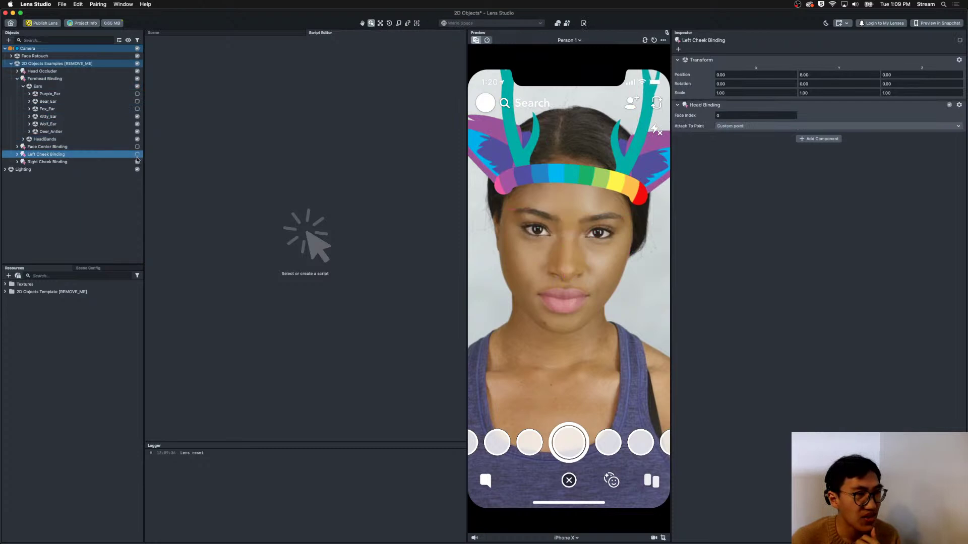
pyautogui.click(137, 161)
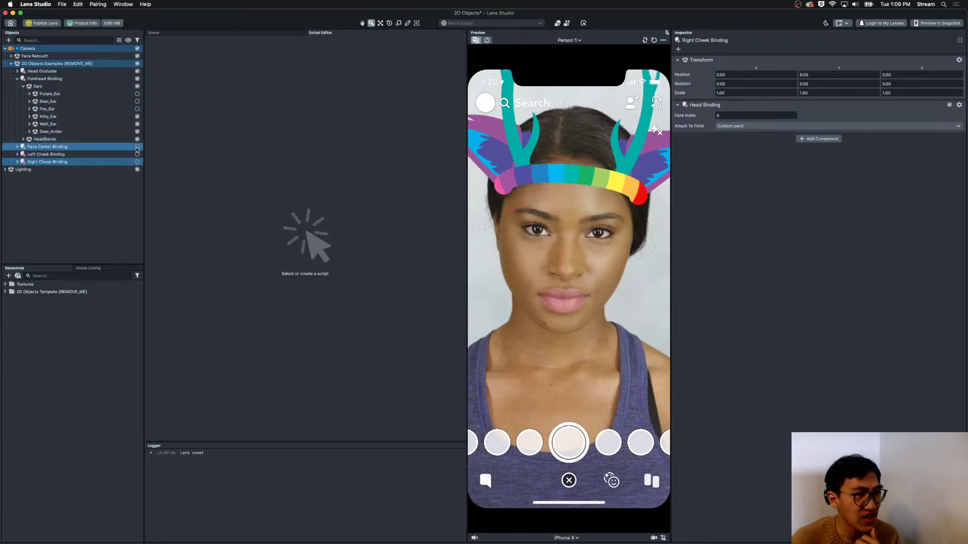
pyautogui.click(137, 117)
pyautogui.click(137, 124)
pyautogui.click(137, 132)
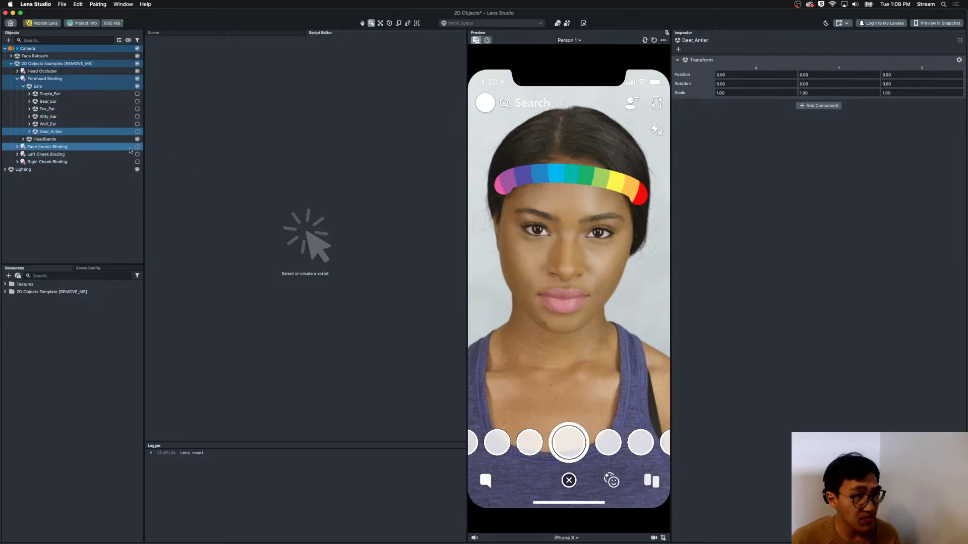
# Hide Rainbow_HeadBand in the HeadBands group, preview the other headbands, and leave only Dots_HeadBand enabled.
pyautogui.click(21, 139)
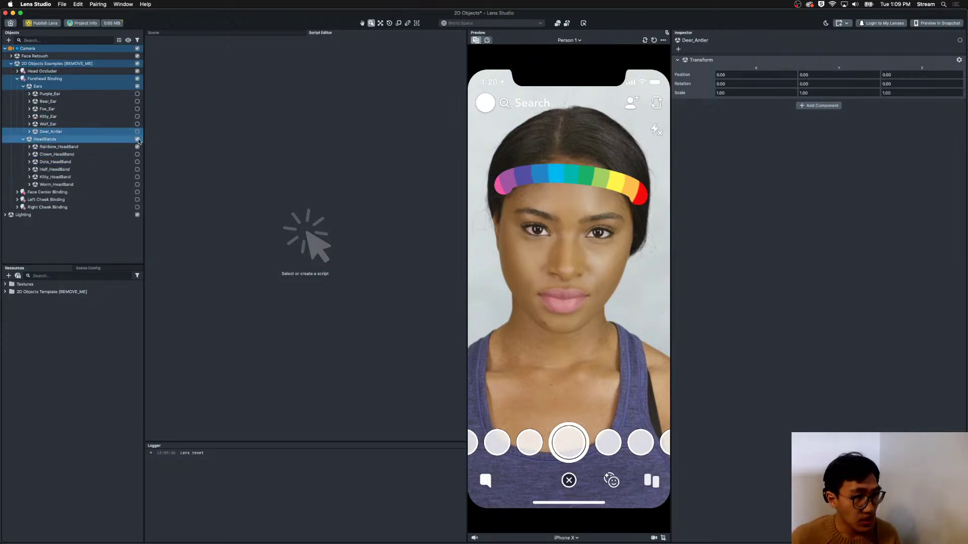
pyautogui.click(137, 146)
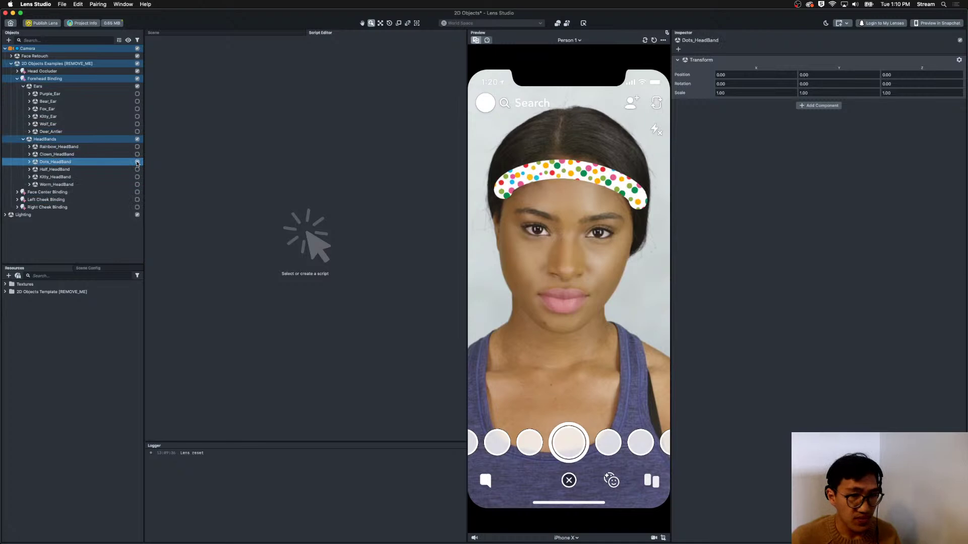
pyautogui.click(137, 155)
pyautogui.click(137, 154)
pyautogui.click(137, 177)
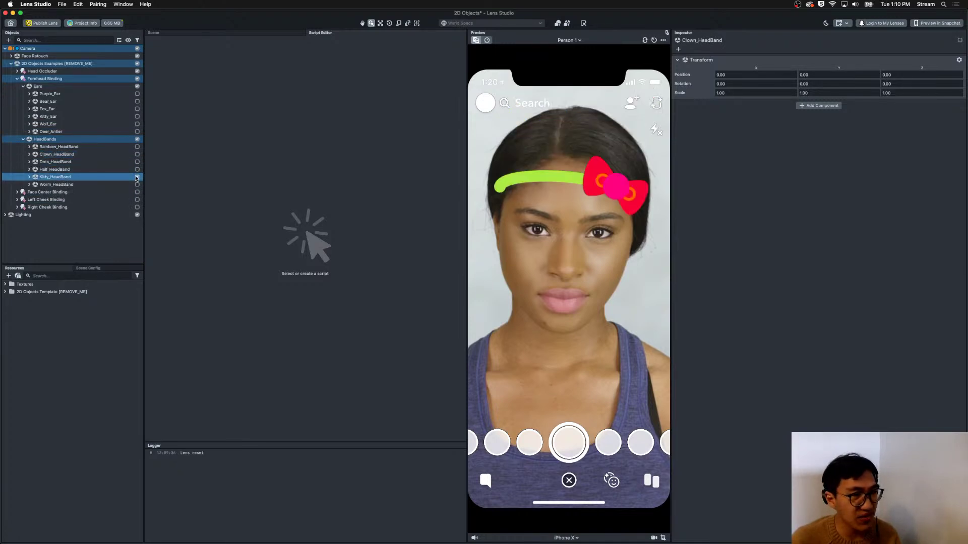
pyautogui.click(137, 177)
pyautogui.click(137, 185)
pyautogui.click(137, 185)
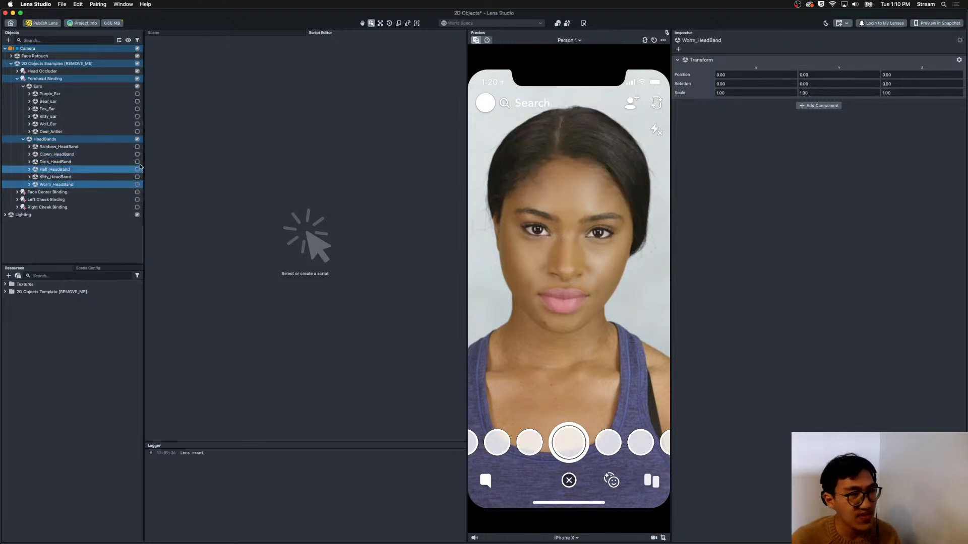
pyautogui.click(137, 162)
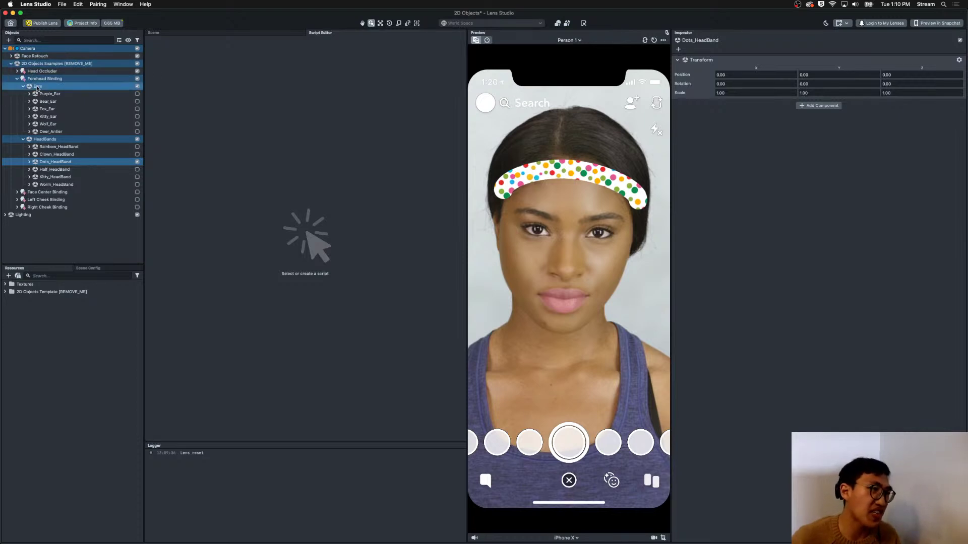
# Move Dots_HeadBand directly under Forehead Binding and delete the Ears and HeadBands groups.
pyautogui.click(23, 86)
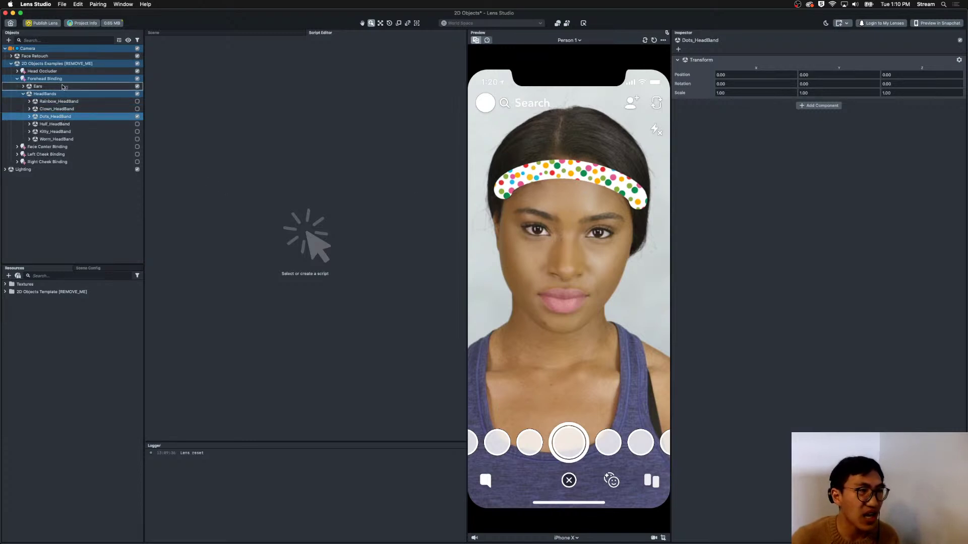
pyautogui.moveTo(62, 86); pyautogui.dragTo(60, 83)
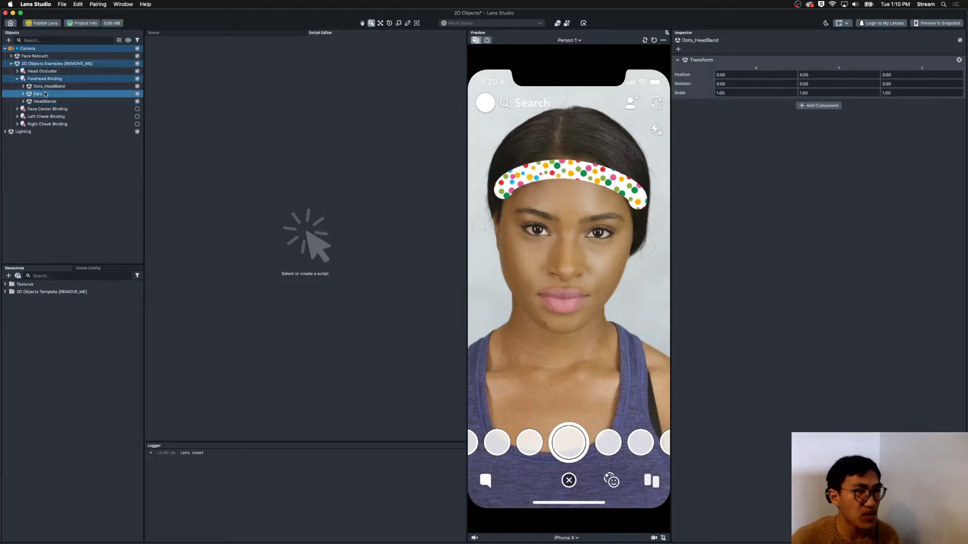
pyautogui.click(40, 94)
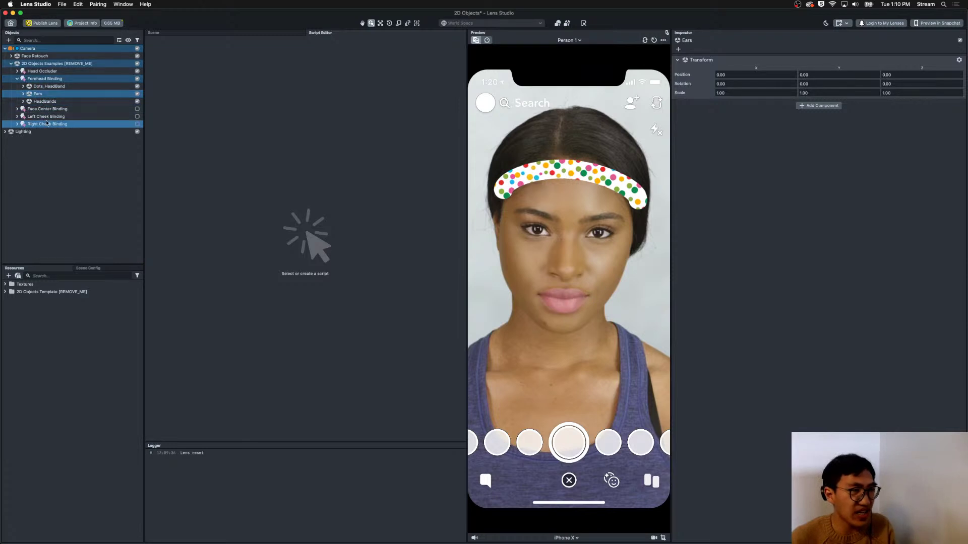
pyautogui.keyDown('shift'); pyautogui.click(47, 100); pyautogui.keyUp('shift')
pyautogui.rightClick(46, 99)
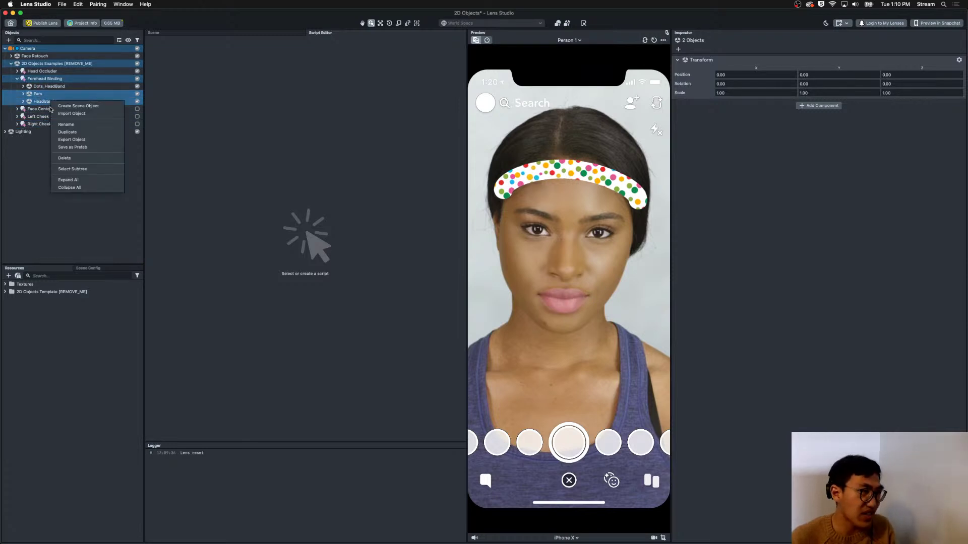
pyautogui.click(65, 158)
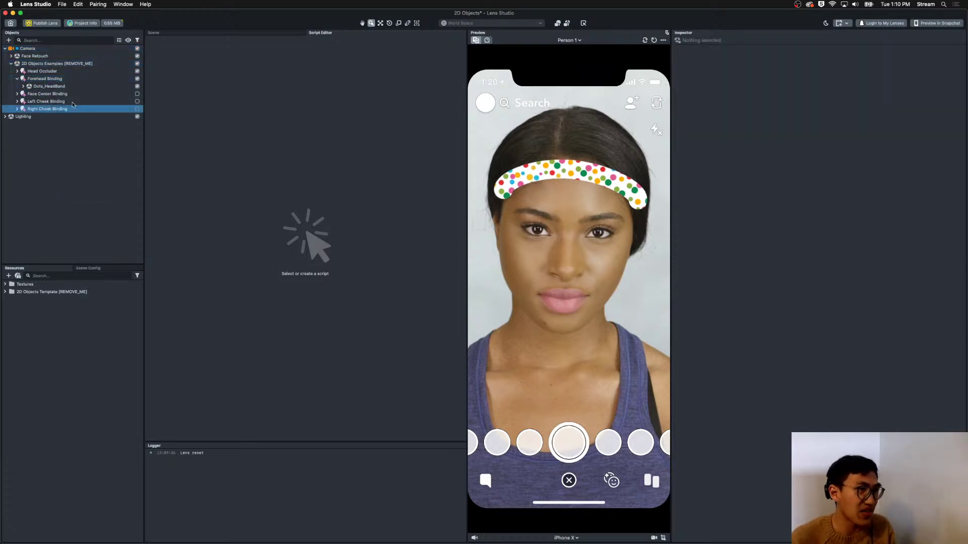
# Export the Forehead Binding object to the project-assets folder under a file name beginning with "dots-h".
pyautogui.click(42, 82)
pyautogui.rightClick(43, 79)
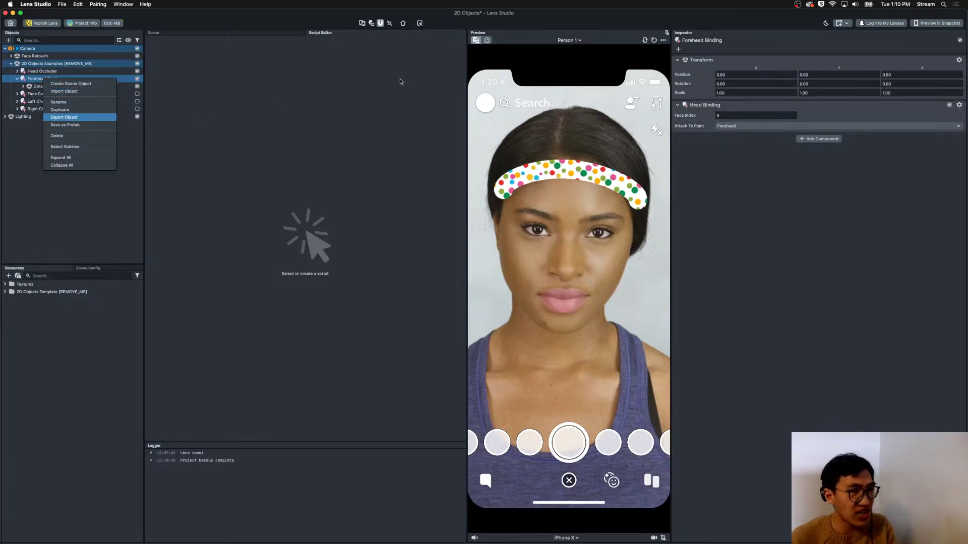
pyautogui.press('Return')
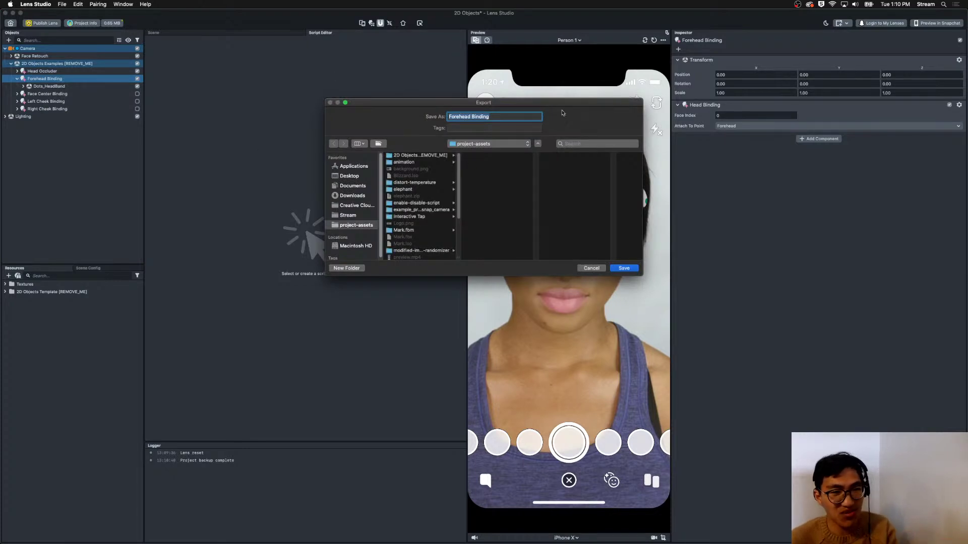
pyautogui.press('BackSpace')
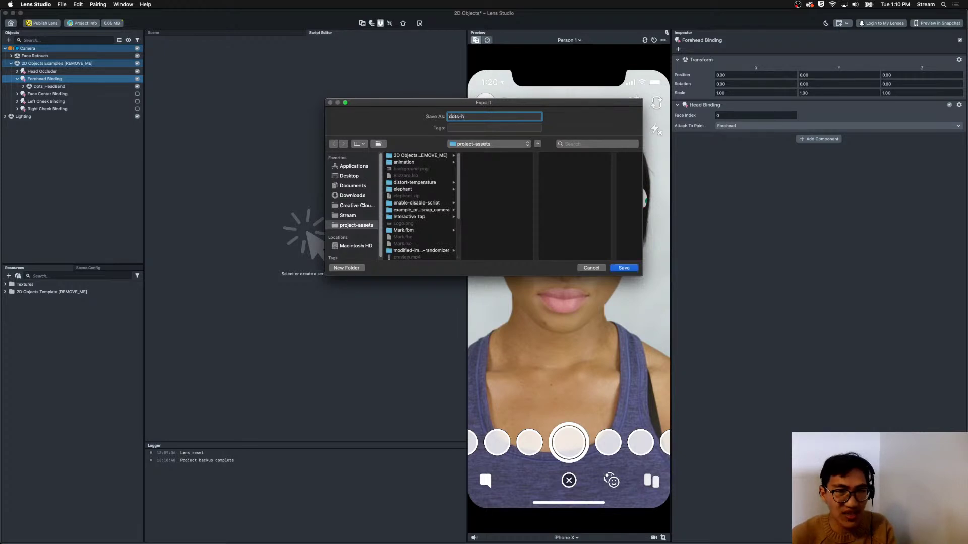
pyautogui.press('Return')
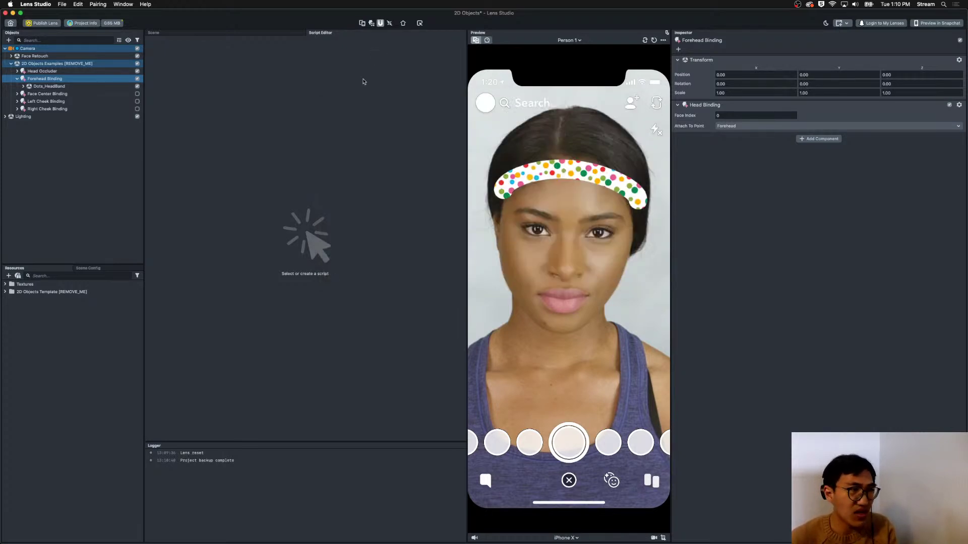
# Start a new project without saving the changes to the 2D Objects project.
pyautogui.click(62, 4)
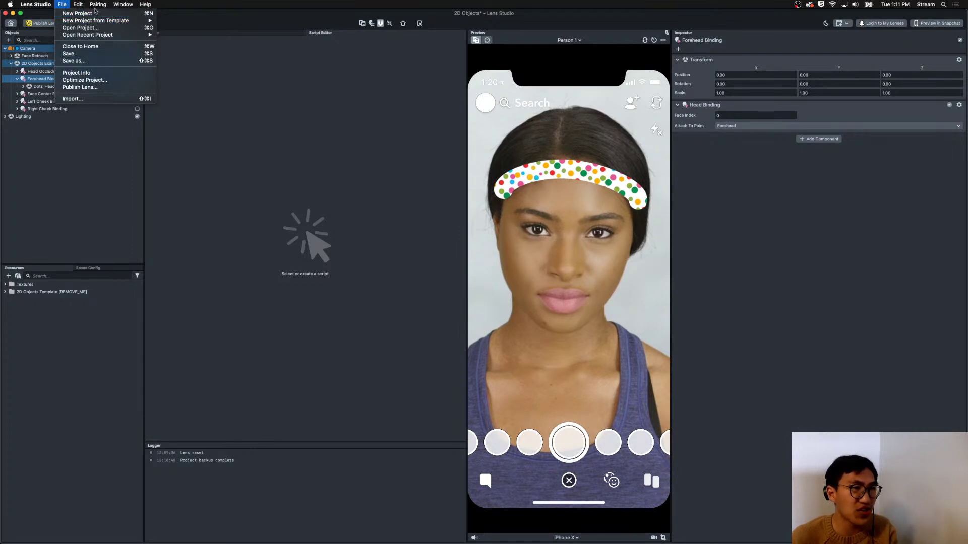
pyautogui.click(76, 13)
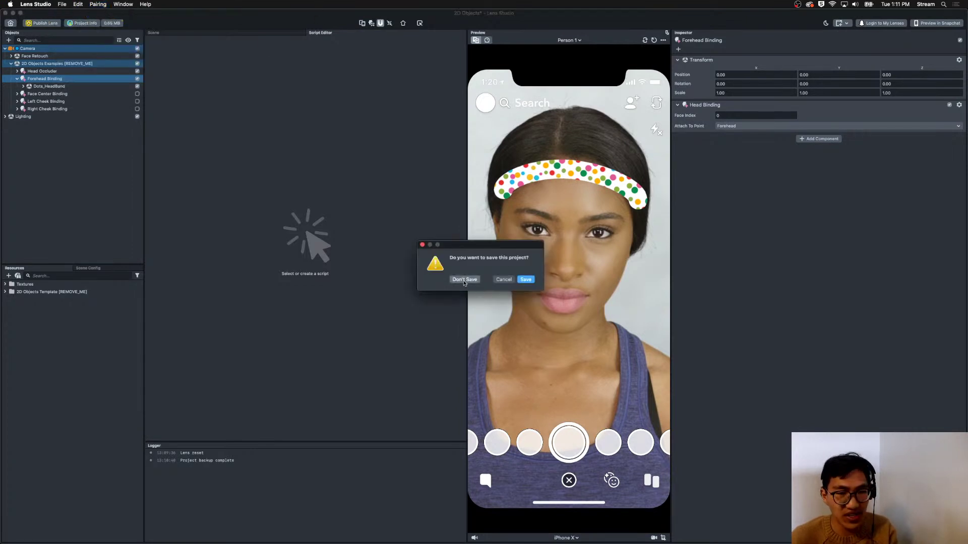
pyautogui.click(464, 280)
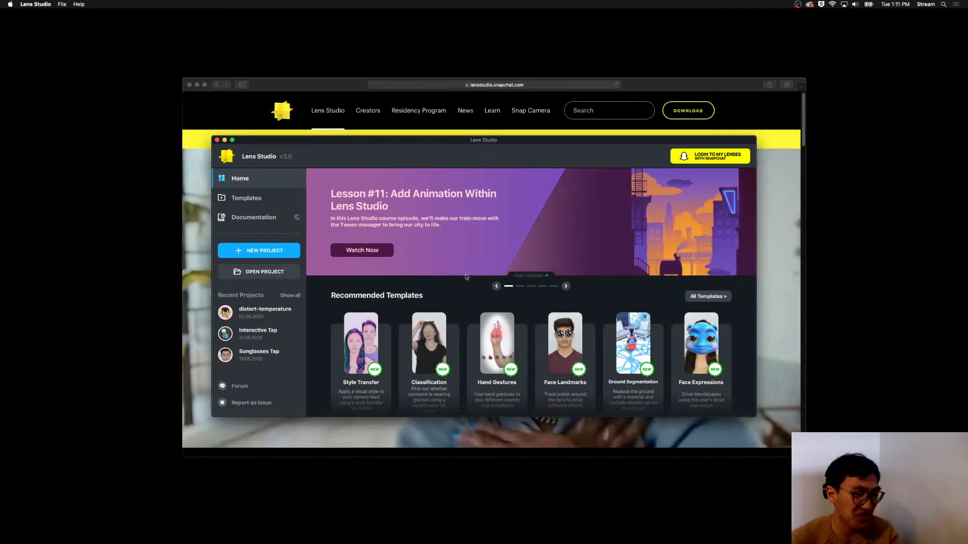
# Try to show all templates from the home screen and scroll through them.
pyautogui.click(697, 299)
pyautogui.scroll(-1, 697, 302)
pyautogui.press('super+Tab')
pyautogui.scroll(-10, 657, 334)
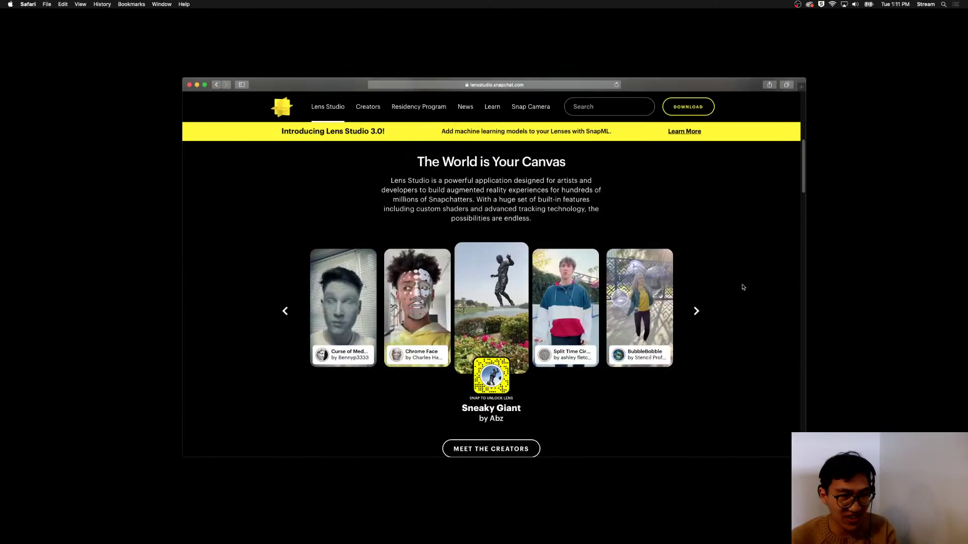
# Relaunch Lens Studio, cancel the crash report, and postpone the version update.
pyautogui.moveTo(524, 541)
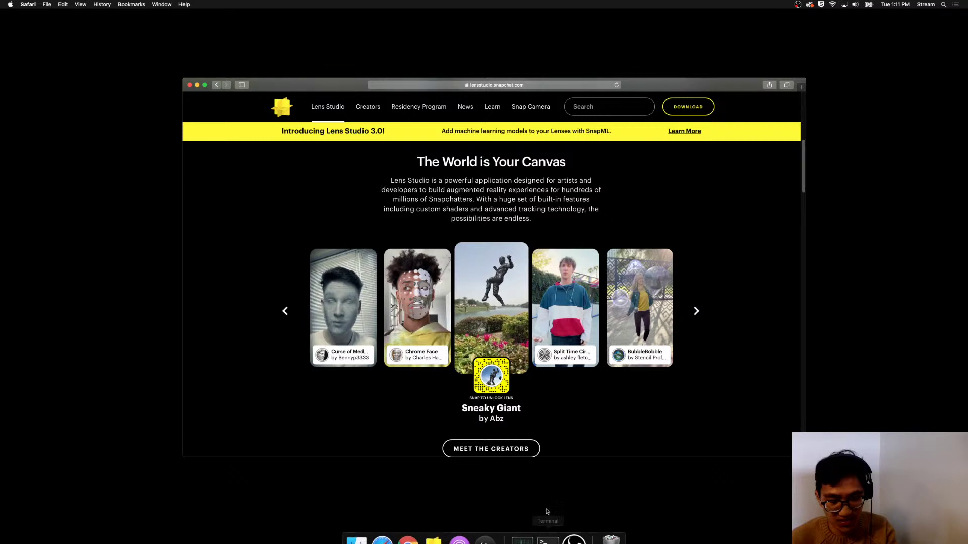
pyautogui.press('super+space')
pyautogui.write('lens studio')
pyautogui.press('Return')
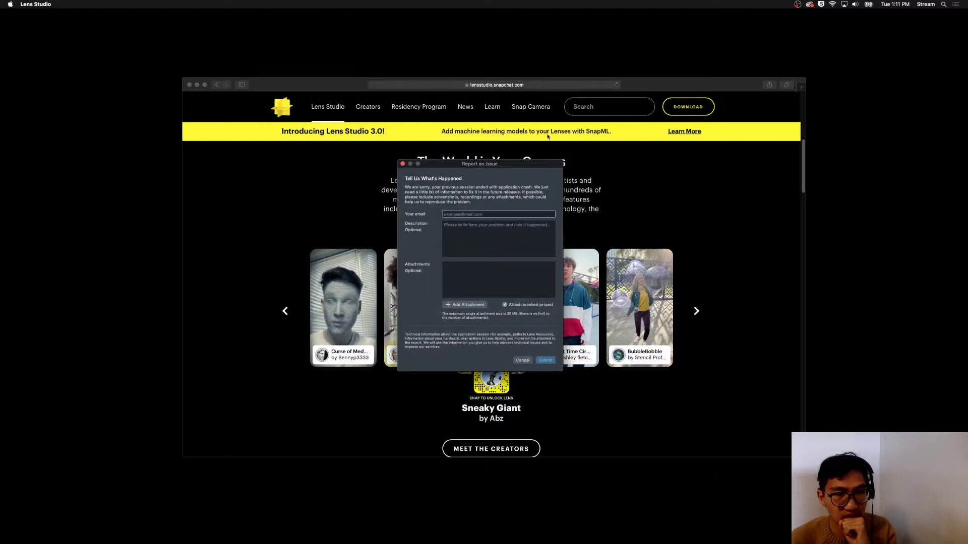
pyautogui.click(527, 360)
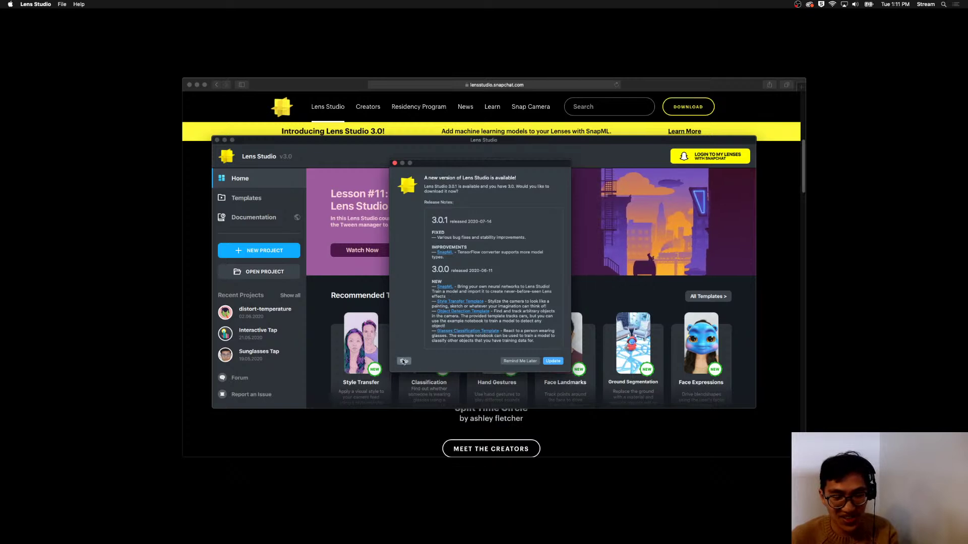
pyautogui.click(519, 361)
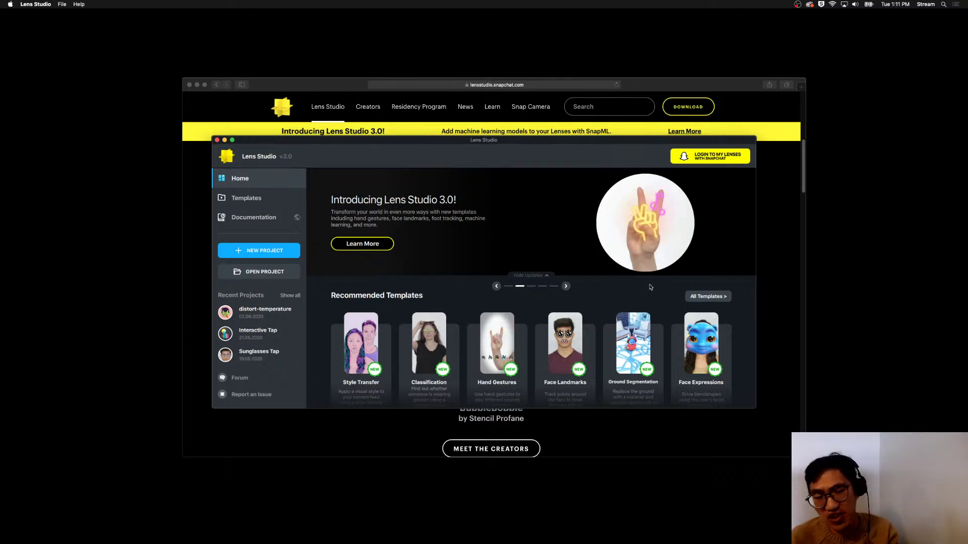
# Browse all templates and open the Face Paint template as a project.
pyautogui.click(706, 296)
pyautogui.scroll(-5, 701, 300)
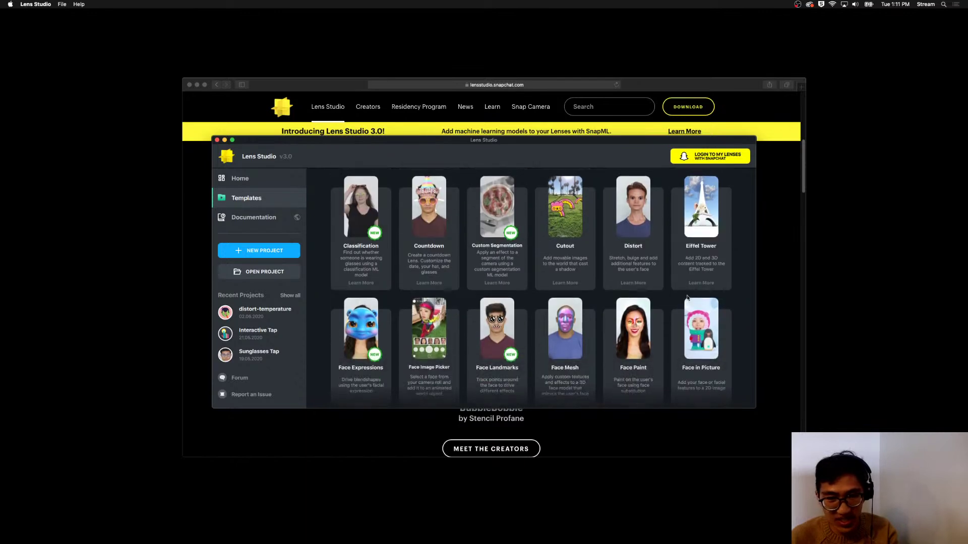
pyautogui.scroll(-5, 686, 298)
pyautogui.scroll(-5, 695, 321)
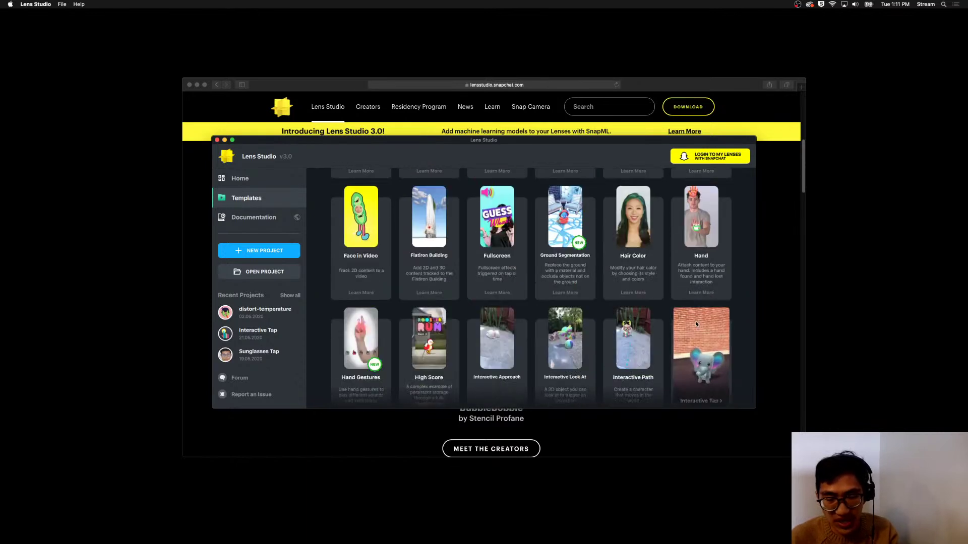
pyautogui.scroll(-10, 696, 323)
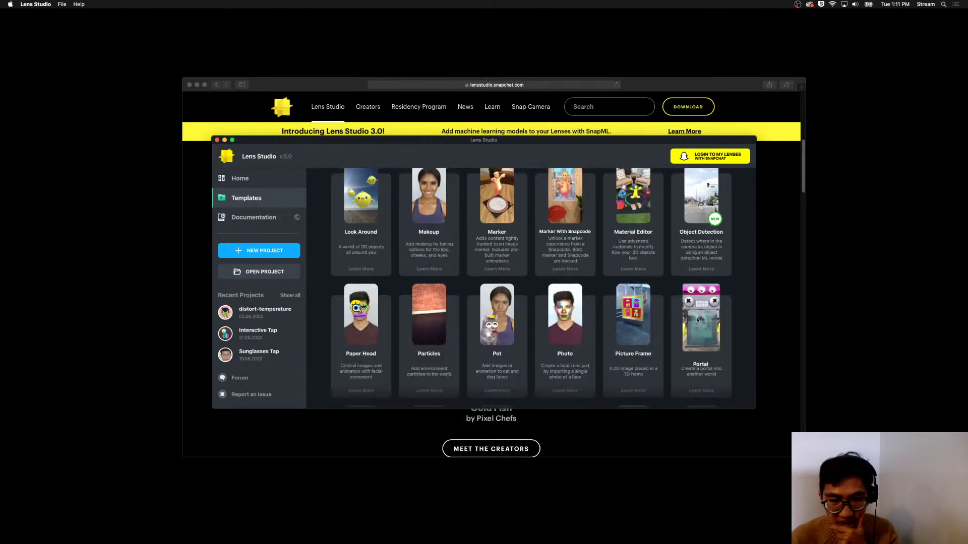
pyautogui.scroll(10, 696, 319)
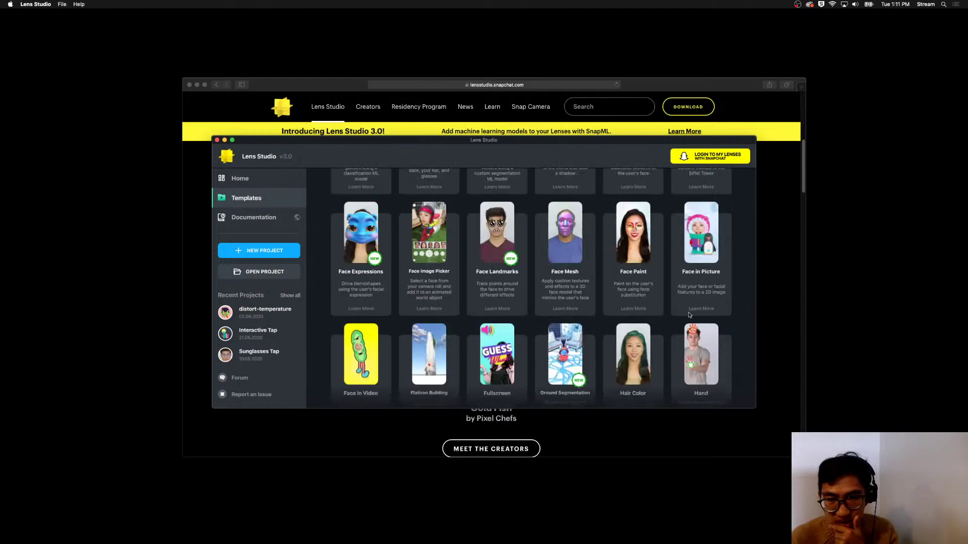
pyautogui.click(623, 236)
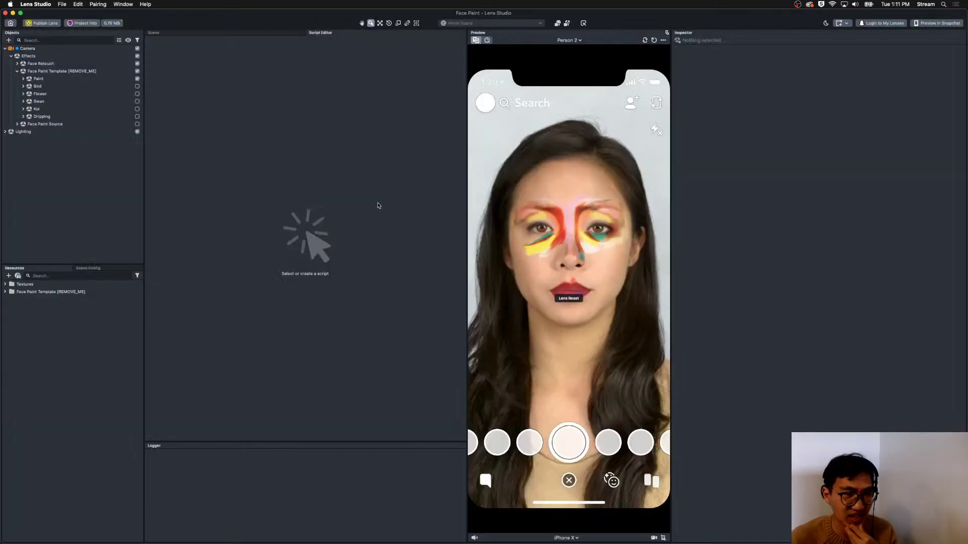
# Turn off the Paint effect and preview the Bird, Flower, Swan and Koi face paints one at a time.
pyautogui.click(114, 110)
pyautogui.click(137, 79)
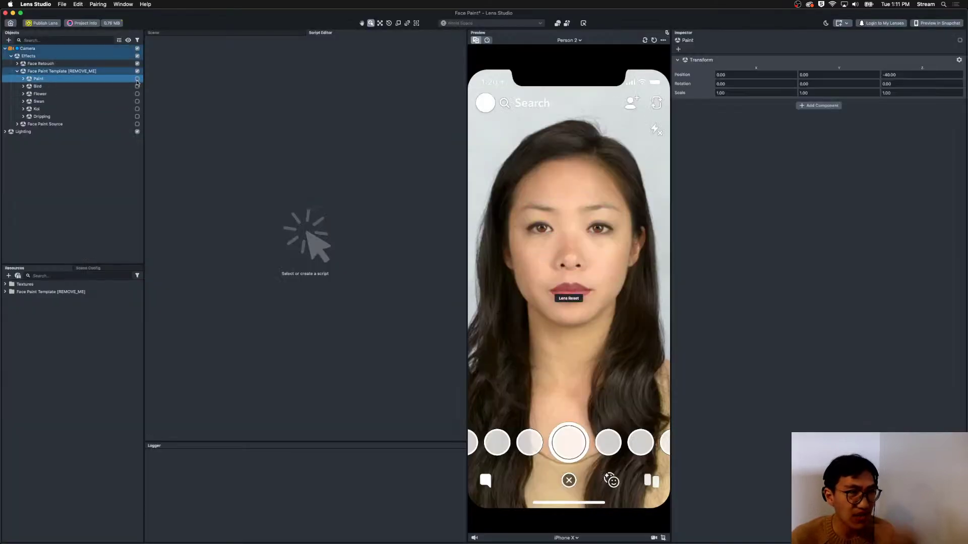
pyautogui.click(136, 86)
pyautogui.click(136, 87)
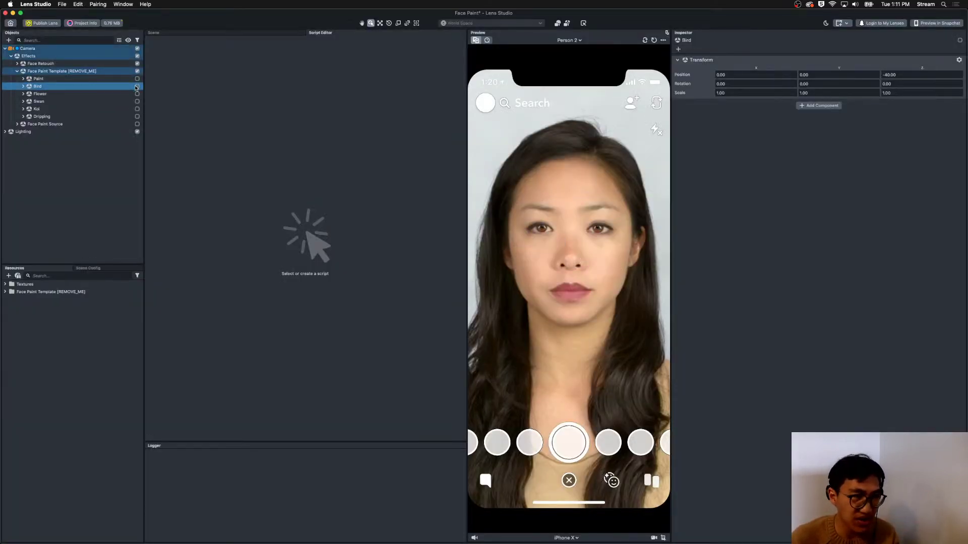
pyautogui.click(137, 93)
pyautogui.click(137, 94)
pyautogui.click(137, 102)
pyautogui.click(137, 102)
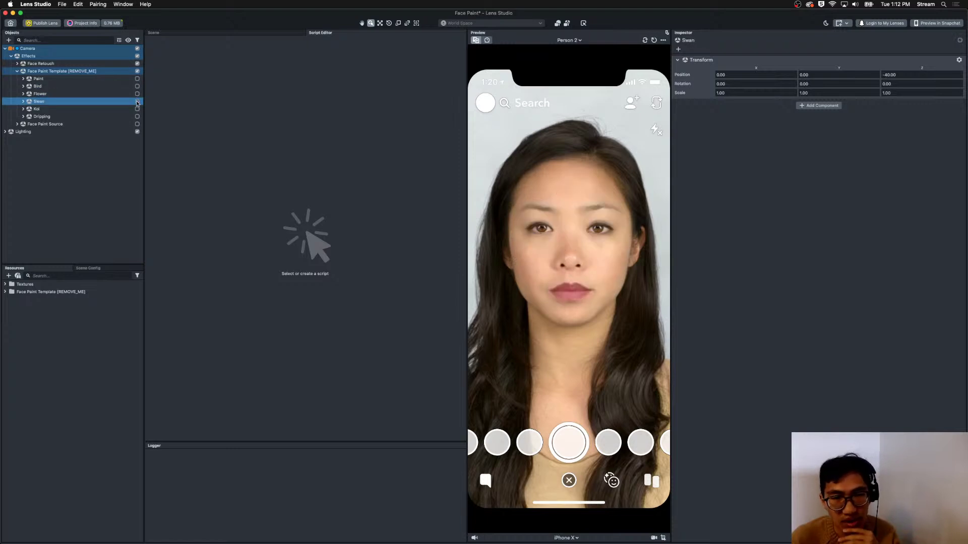
pyautogui.click(137, 109)
pyautogui.click(137, 109)
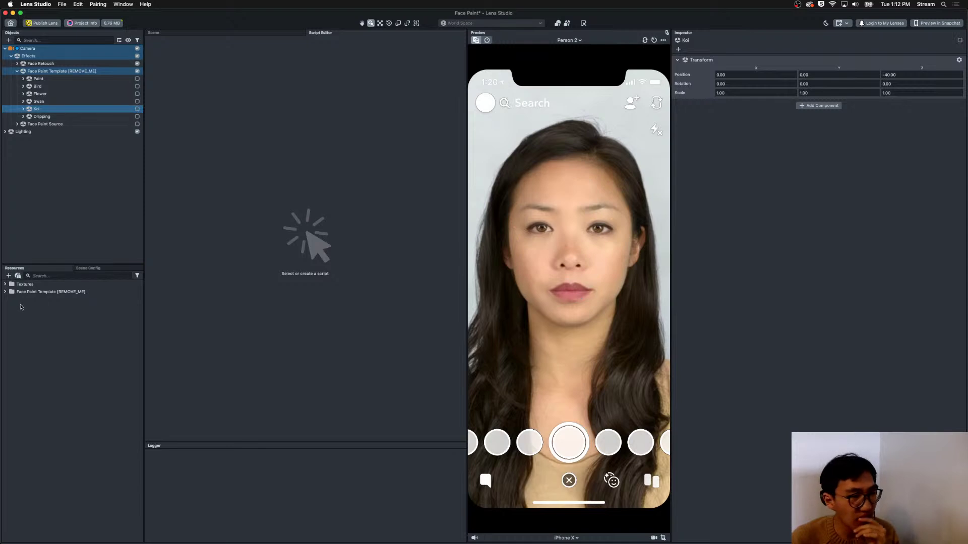
# Expand the resource folders and inspect the Eye, Full and Lips textures in Face Substitution Points.
pyautogui.click(4, 292)
pyautogui.click(4, 284)
pyautogui.click(11, 292)
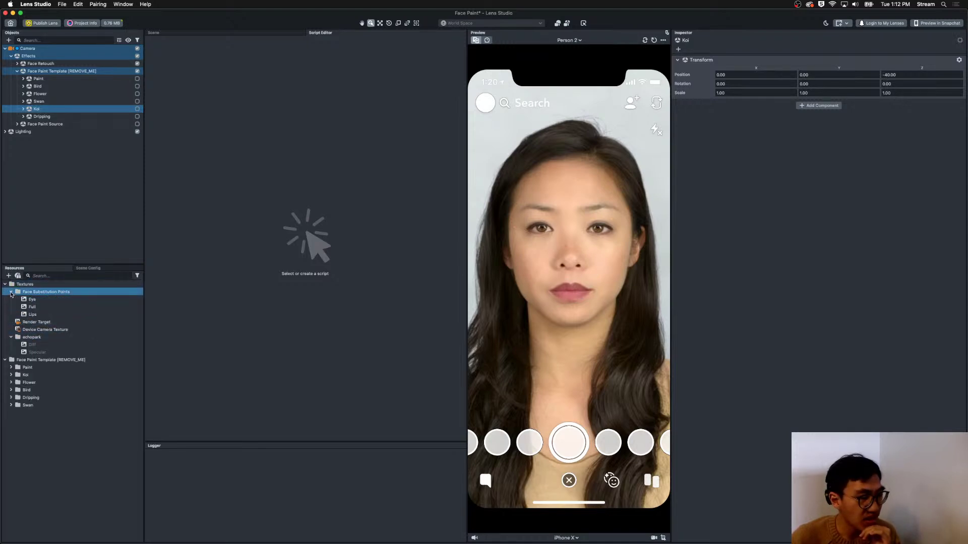
pyautogui.click(31, 299)
pyautogui.click(31, 307)
pyautogui.click(32, 315)
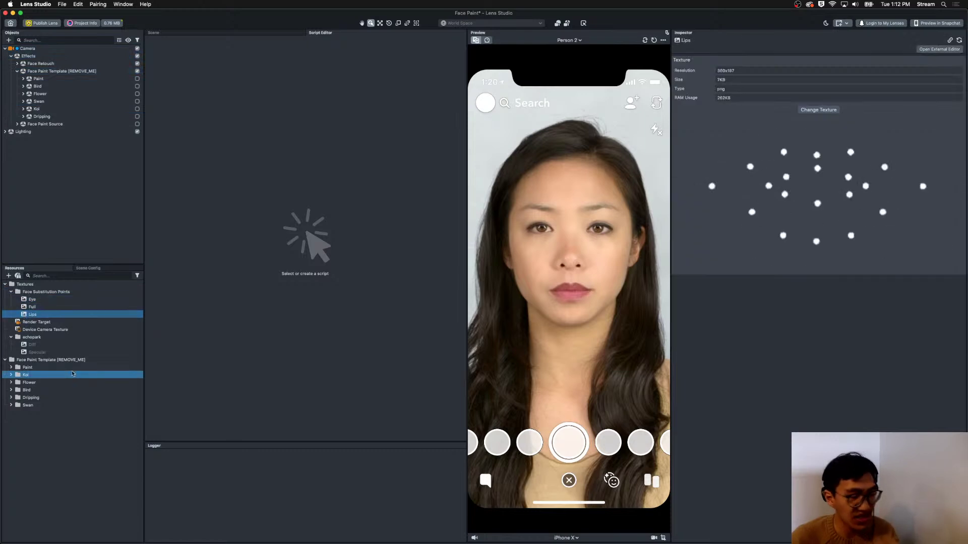
# Start a new project without saving the changes to the Face Paint project.
pyautogui.click(108, 439)
pyautogui.press('super+n')
pyautogui.click(466, 280)
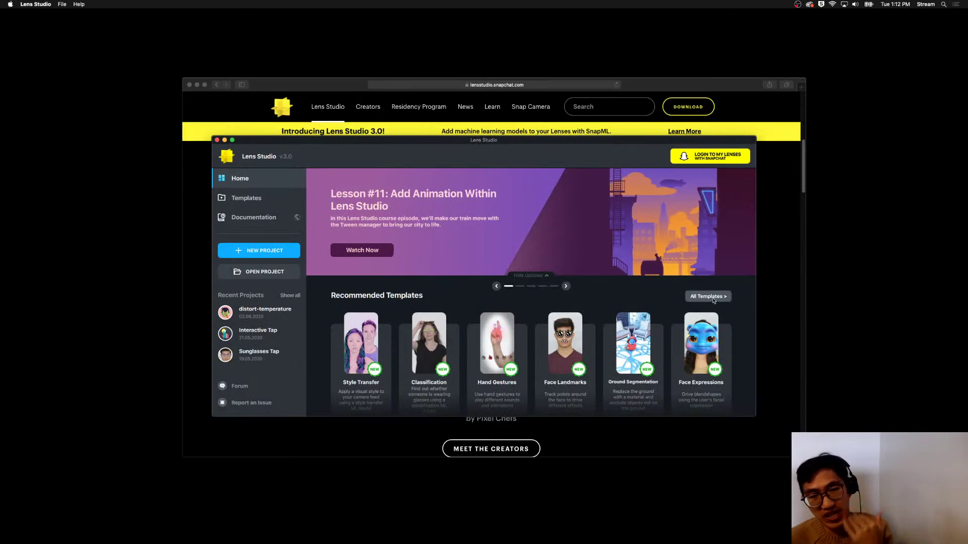
# Try to list all templates from the home screen and browse through them.
pyautogui.click(709, 297)
pyautogui.scroll(-10, 607, 346)
pyautogui.scroll(-3, 607, 346)
pyautogui.press('super+Tab')
pyautogui.scroll(-1, 630, 324)
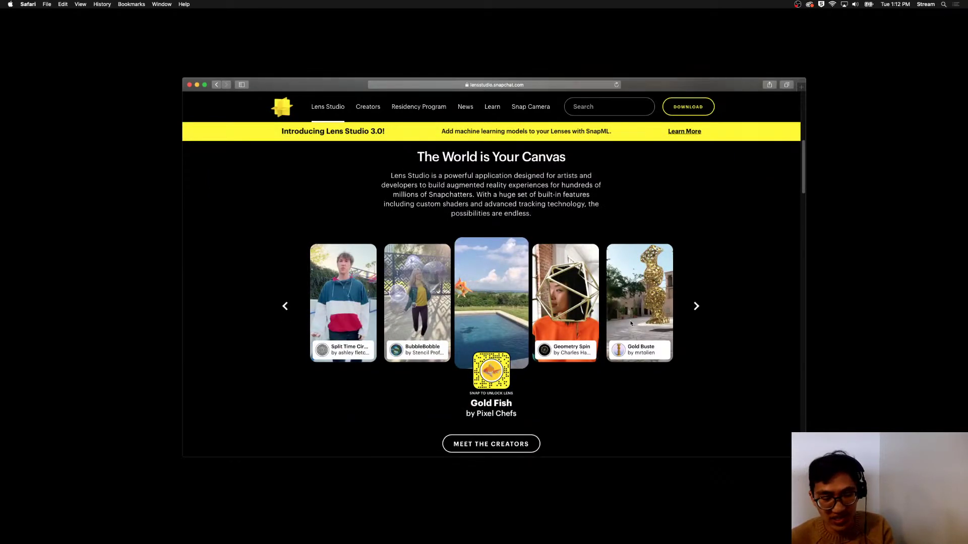
# Relaunch Lens Studio, dismissing the crash report, the project backup recovery and the version update.
pyautogui.press('super+space')
pyautogui.write('len')
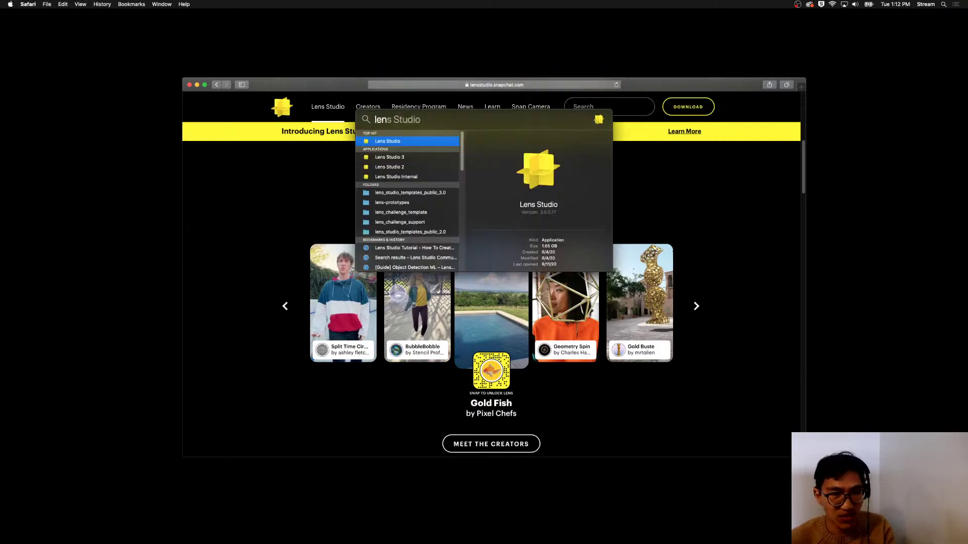
pyautogui.press('Return')
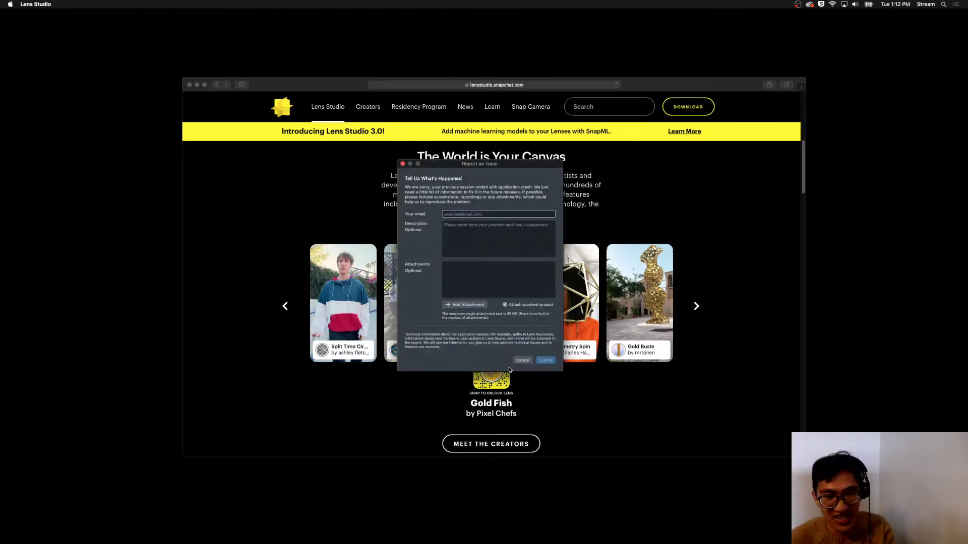
pyautogui.click(523, 360)
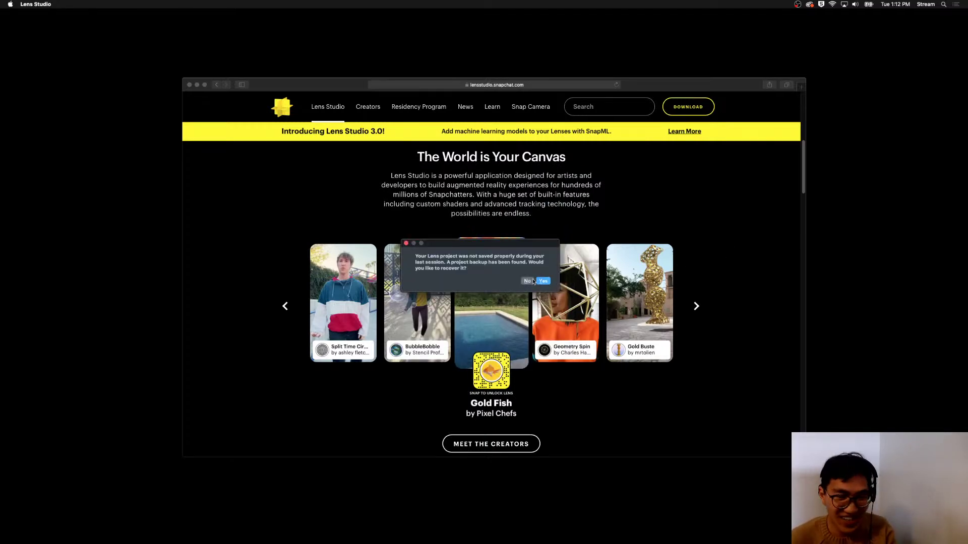
pyautogui.click(532, 280)
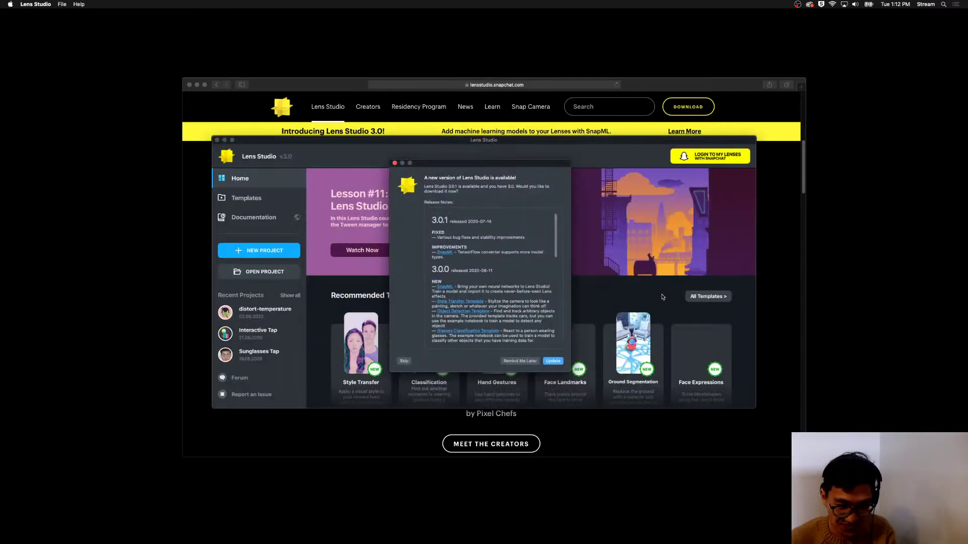
pyautogui.click(520, 361)
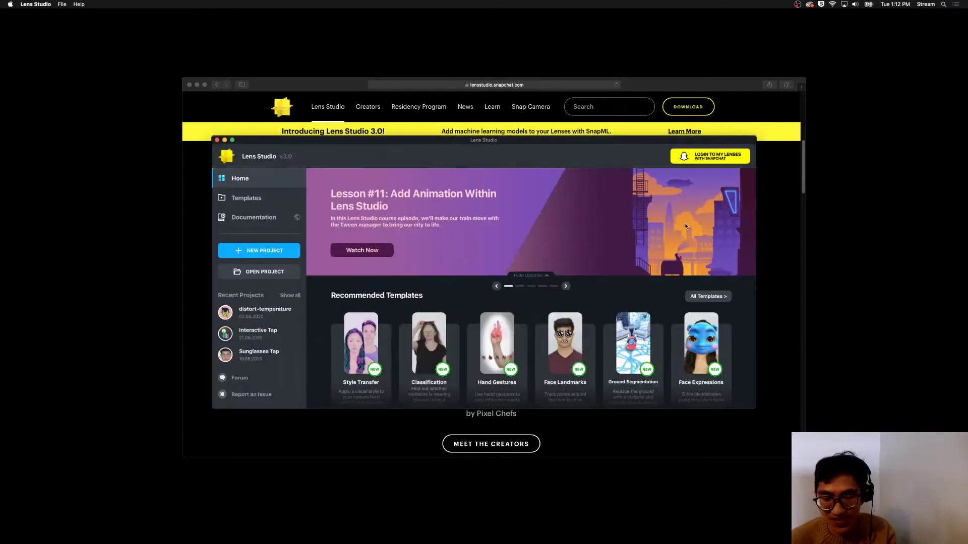
# Browse all templates and open the Photo template as a project.
pyautogui.click(708, 296)
pyautogui.scroll(-10, 657, 255)
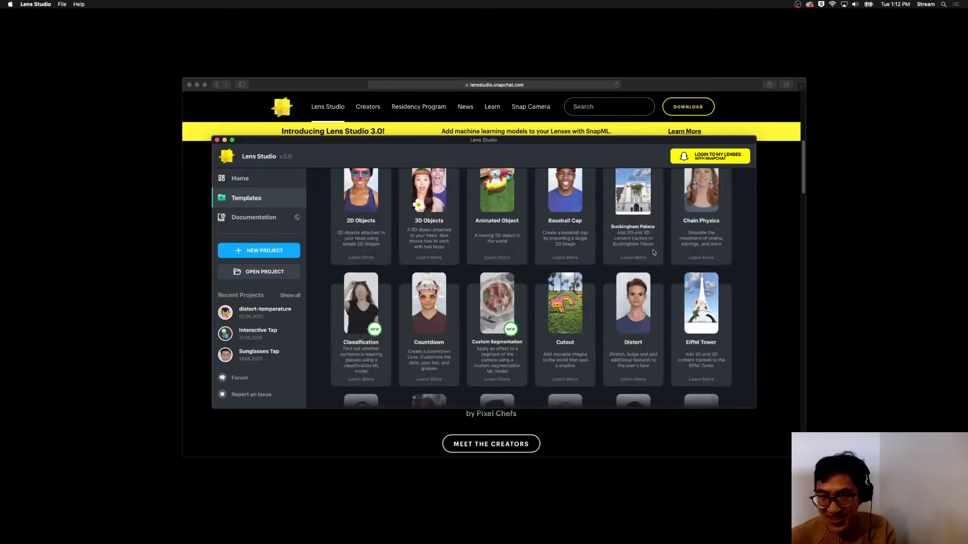
pyautogui.scroll(-20, 658, 256)
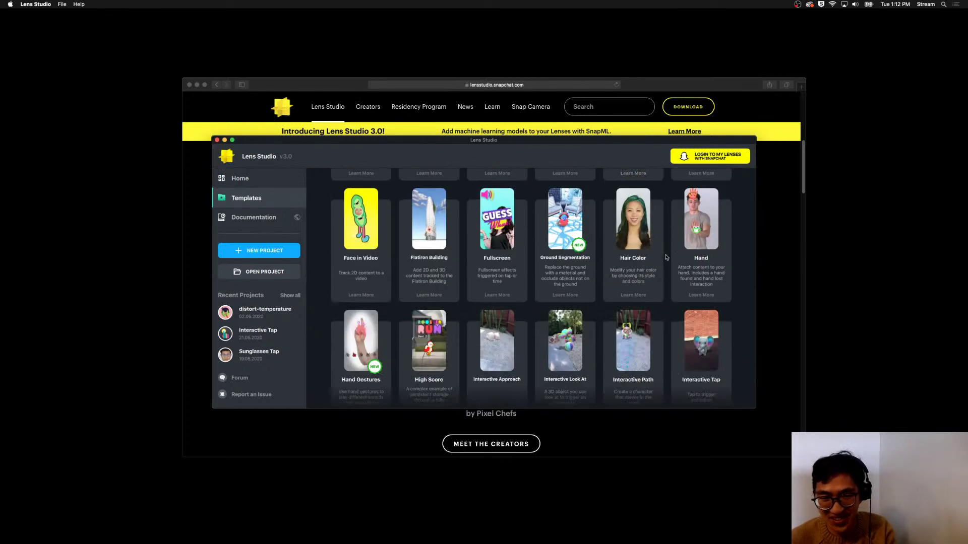
pyautogui.scroll(-10, 670, 257)
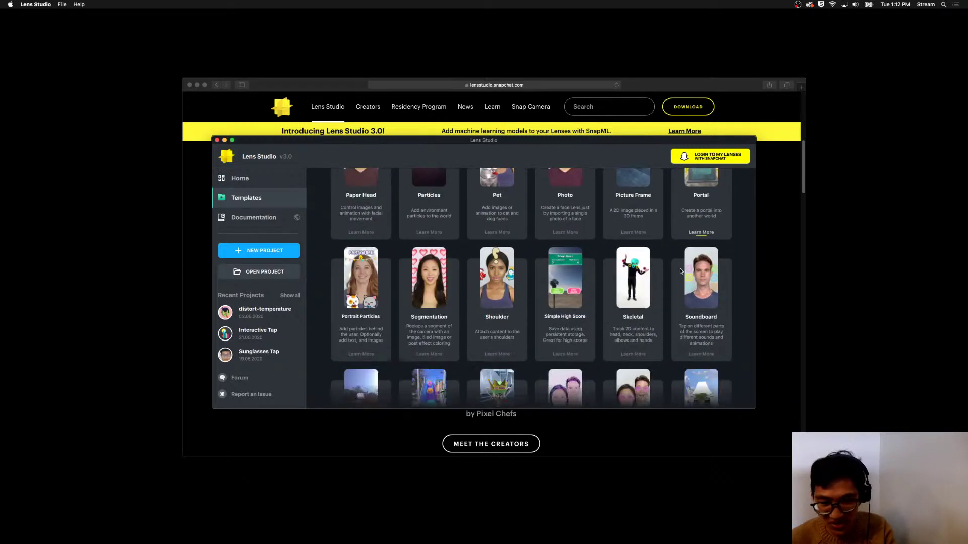
pyautogui.scroll(10, 645, 270)
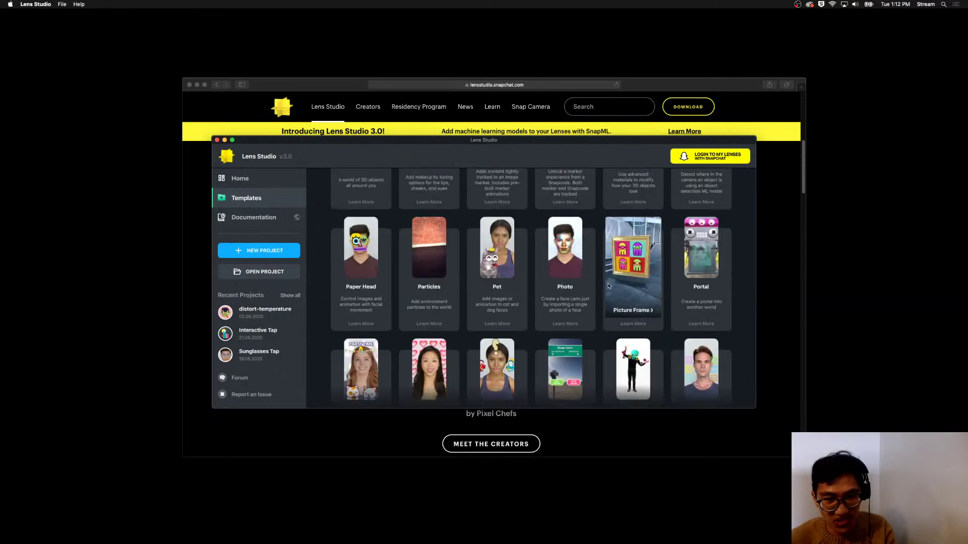
pyautogui.click(565, 247)
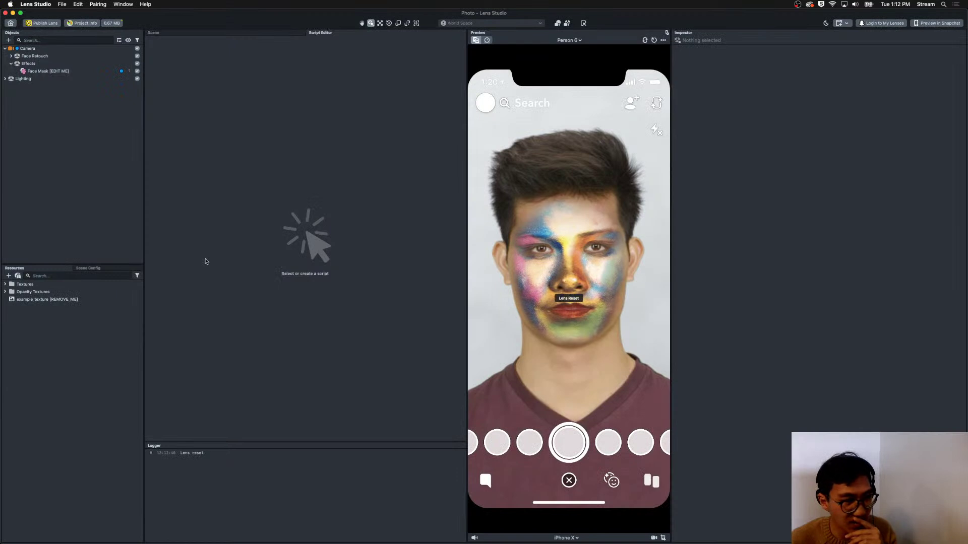
# Inspect the cheeks, eye_3, forehead_1 and full_no_eye_lips opacity textures, and dismiss the leftover problem report.
pyautogui.click(6, 292)
pyautogui.click(5, 293)
pyautogui.click(29, 300)
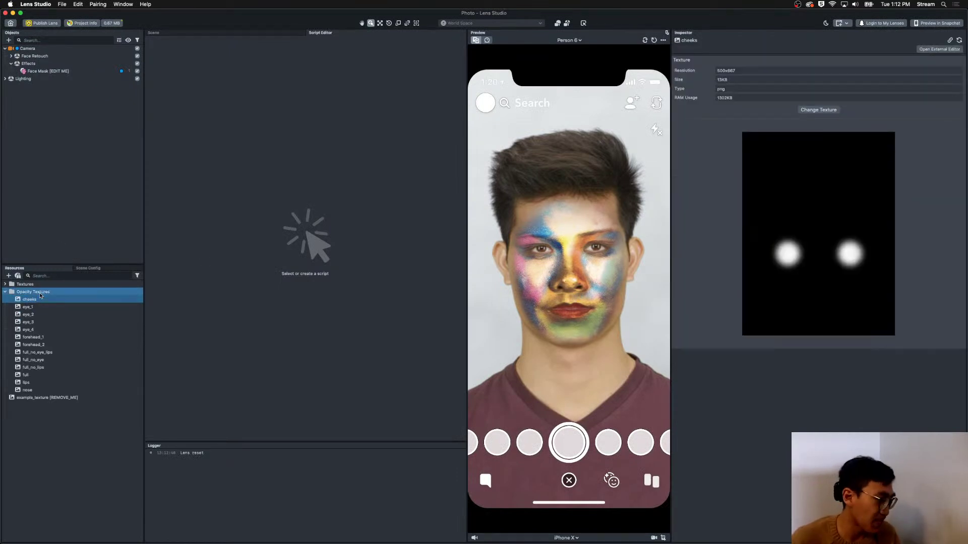
pyautogui.click(28, 322)
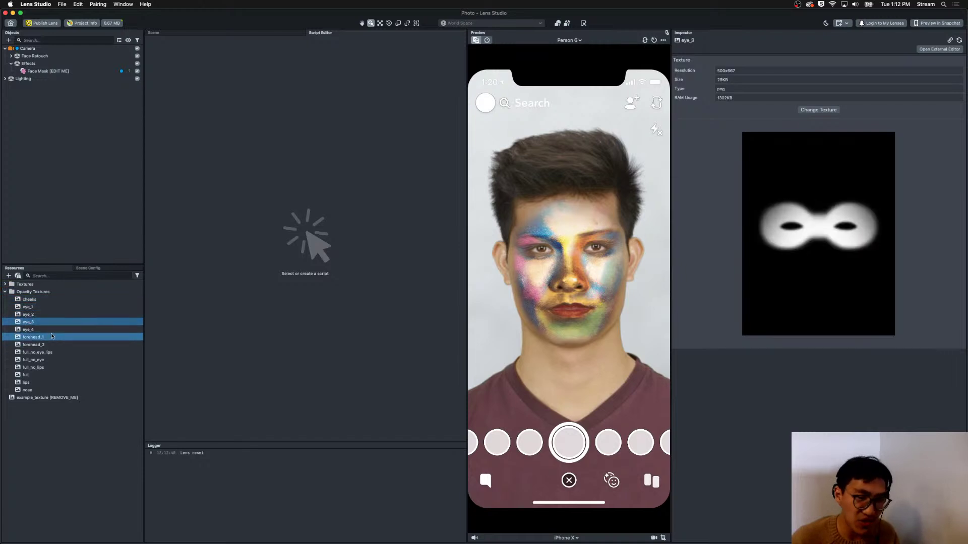
pyautogui.click(52, 337)
pyautogui.click(38, 352)
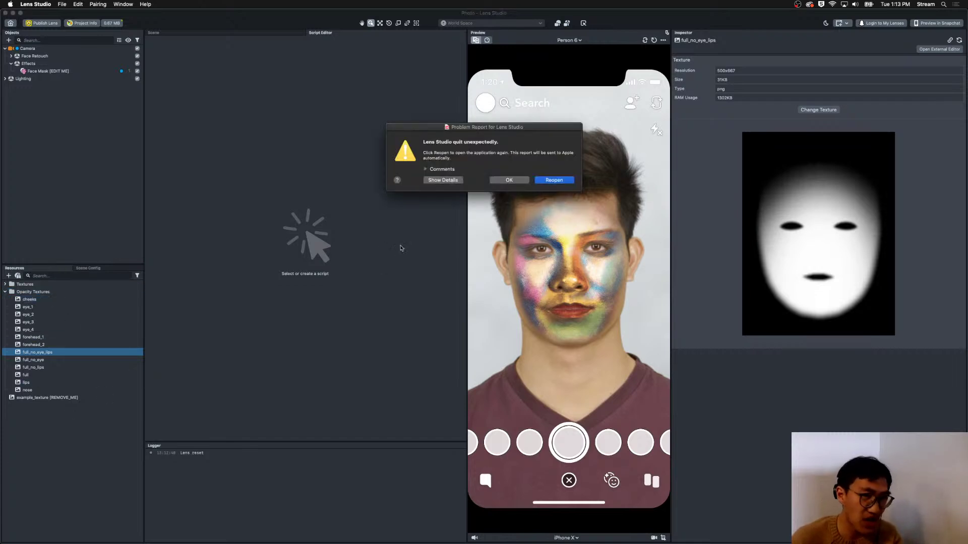
pyautogui.click(509, 180)
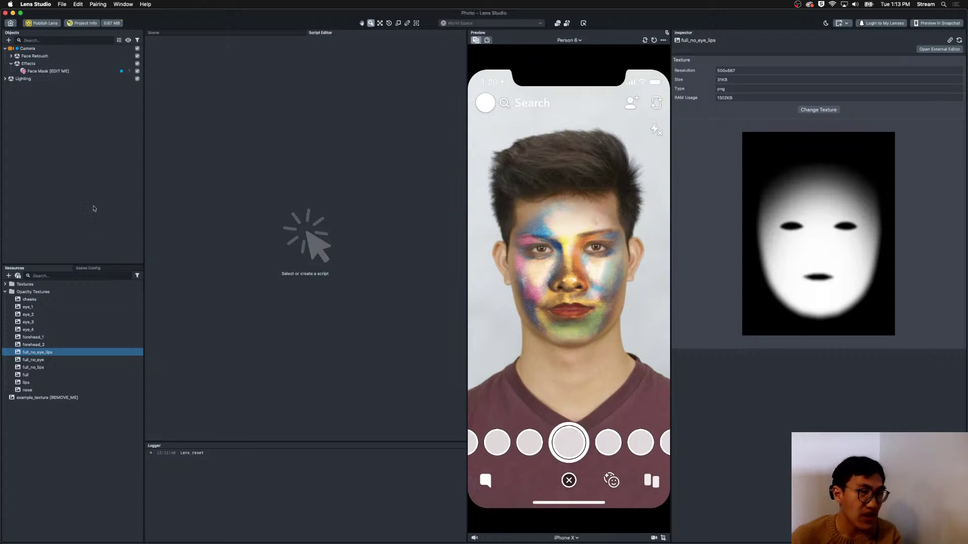
# Select the Face Mask object and switch its visibility off and on to compare the face with and without it.
pyautogui.click(100, 71)
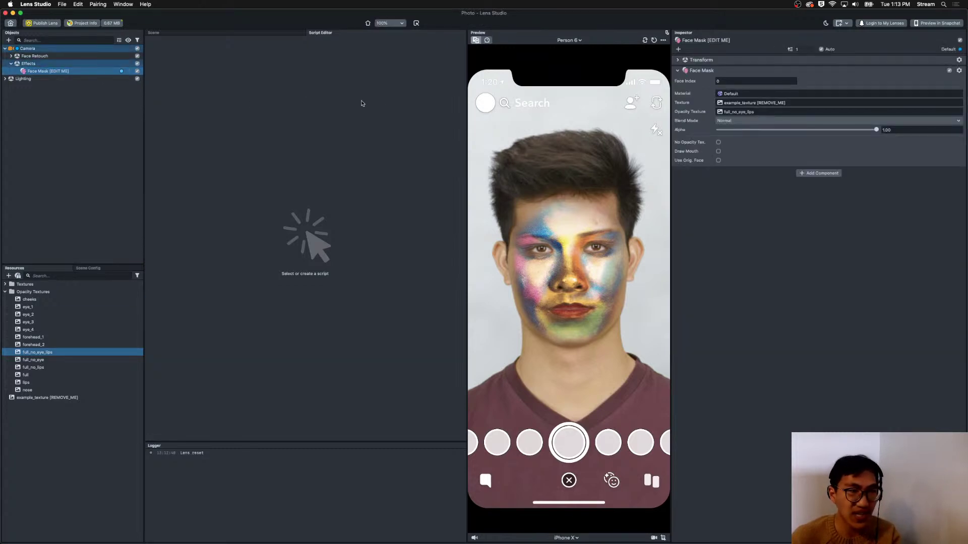
pyautogui.click(137, 71)
pyautogui.click(137, 72)
pyautogui.click(137, 71)
pyautogui.click(137, 71)
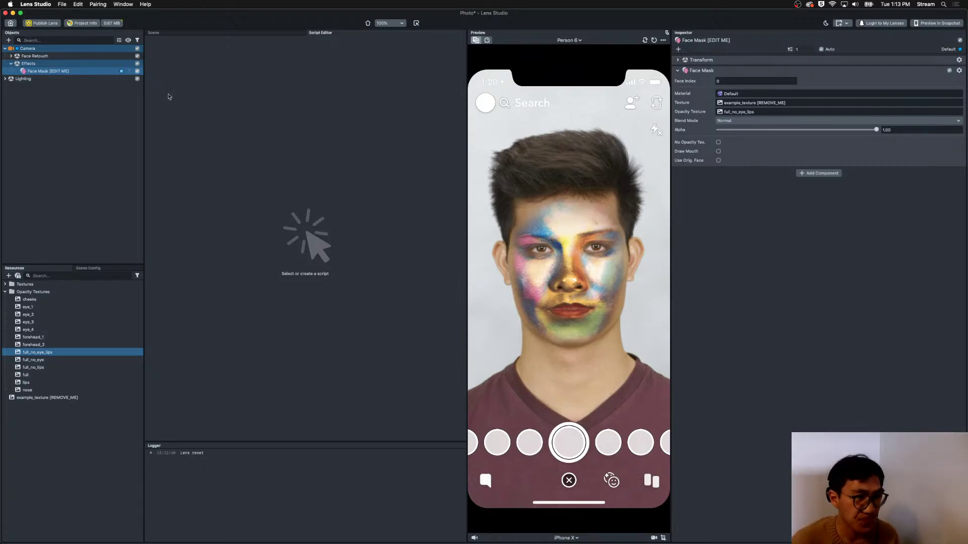
pyautogui.click(137, 71)
pyautogui.rightClick(137, 72)
pyautogui.press('Escape')
pyautogui.click(137, 71)
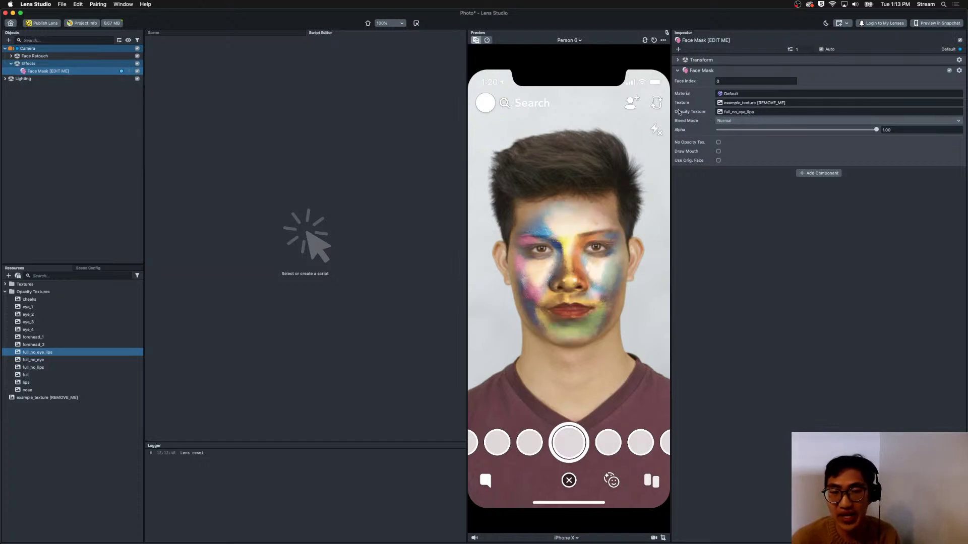
# Close the Script Editor so the Face Mask's texture view takes its place.
pyautogui.rightClick(747, 113)
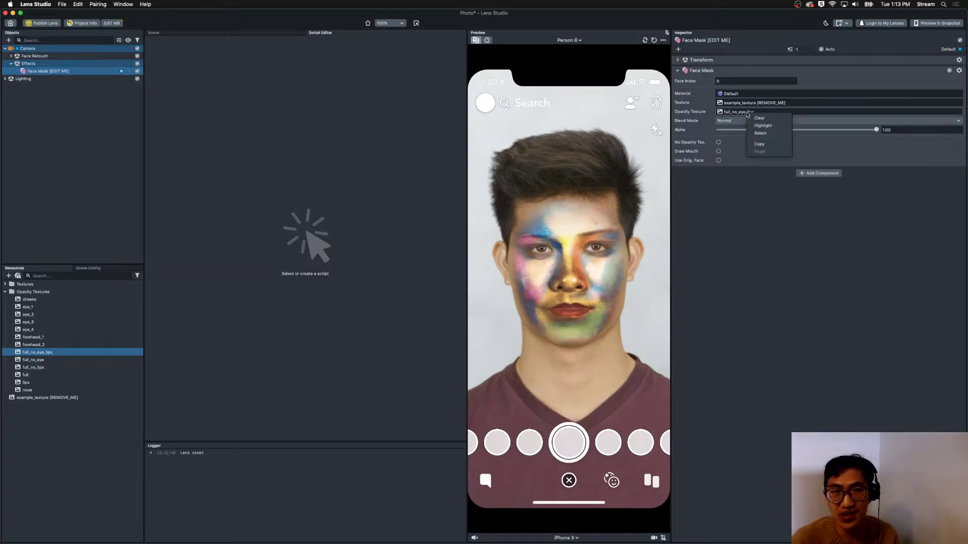
pyautogui.rightClick(343, 37)
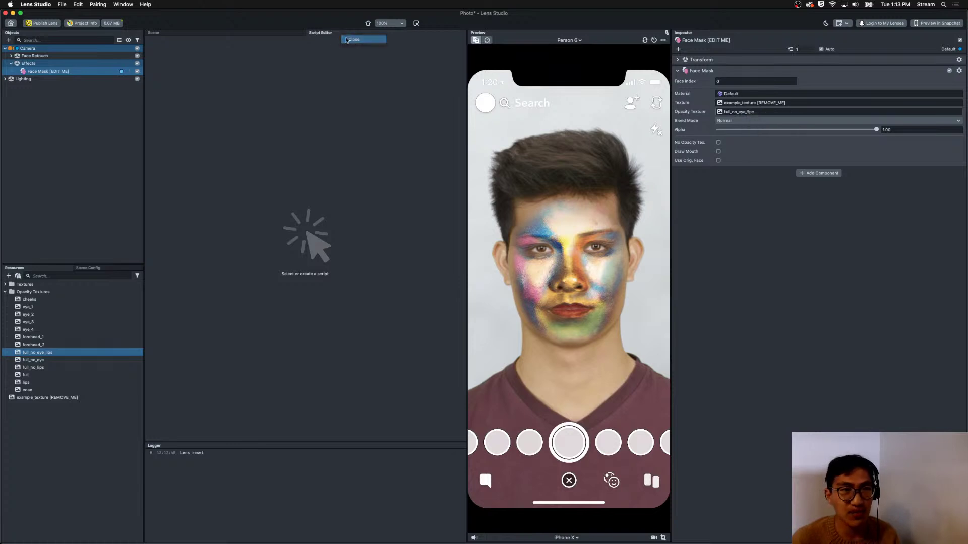
pyautogui.click(352, 40)
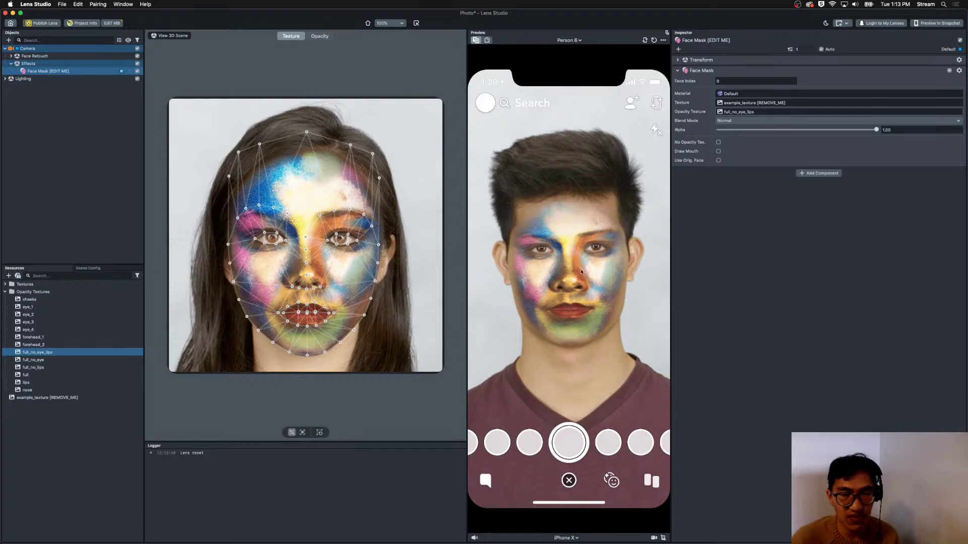
# Select the Face Mask's opacity texture in the resources and view the face mesh over its opacity map.
pyautogui.rightClick(735, 112)
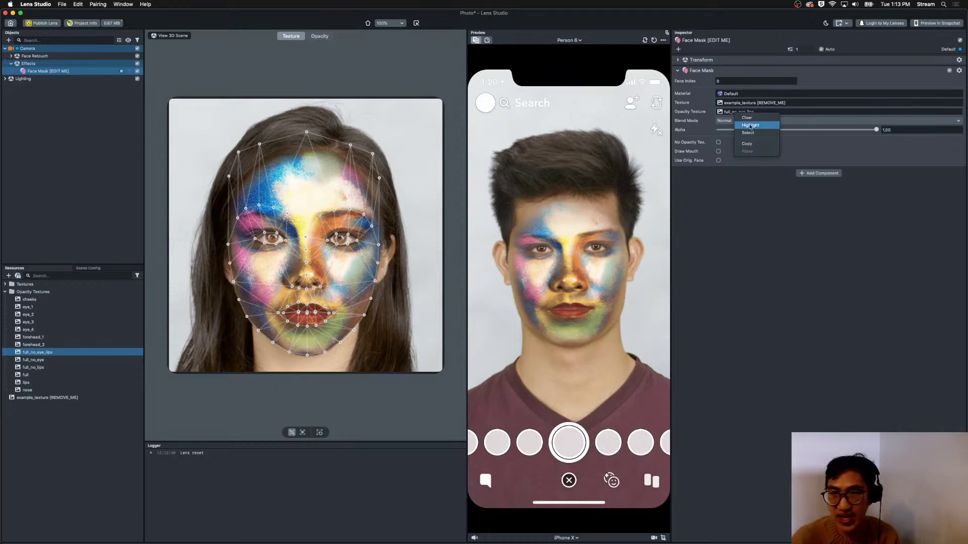
pyautogui.click(750, 132)
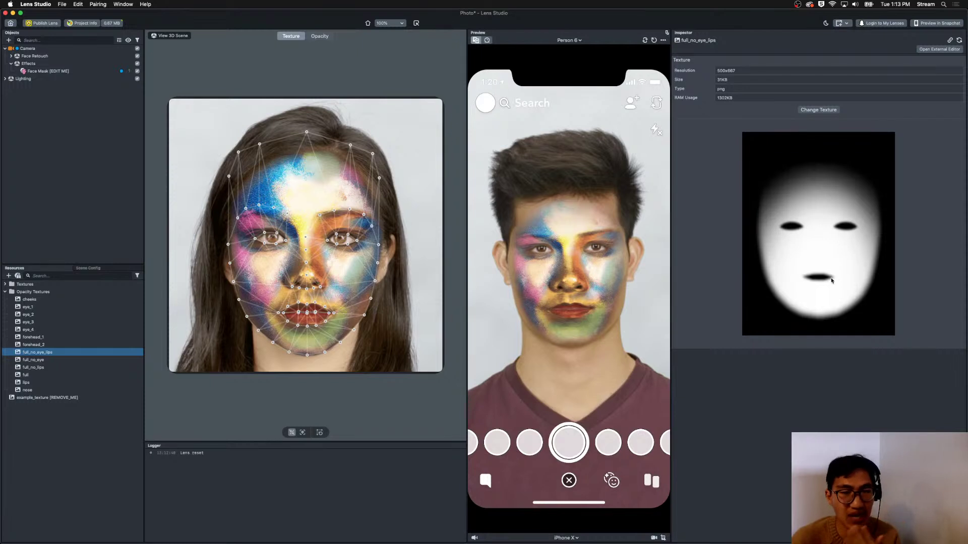
pyautogui.click(319, 37)
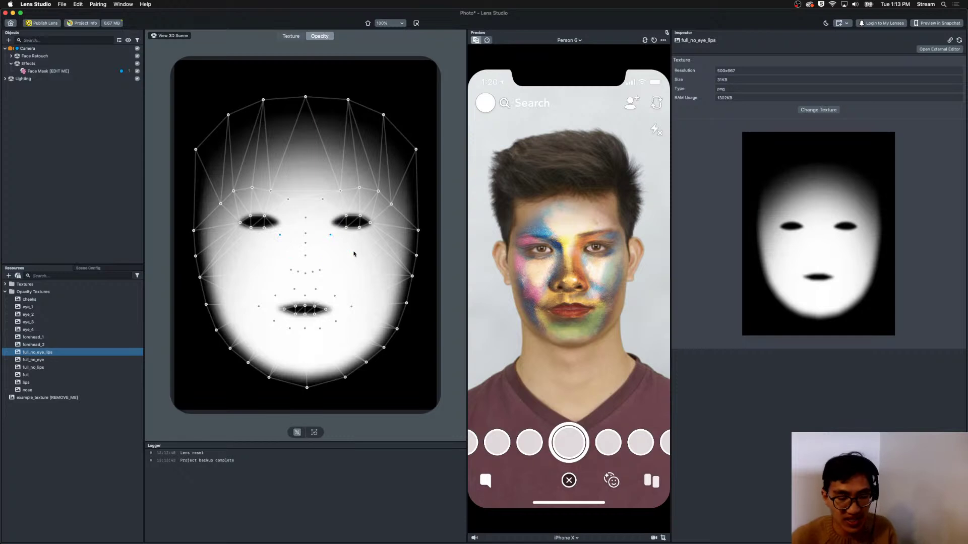
# Try moving the lower face points on the opacity mesh, and undo the move.
pyautogui.moveTo(426, 404); pyautogui.dragTo(161, 278)
pyautogui.moveTo(306, 388); pyautogui.dragTo(355, 339)
pyautogui.press('super+z')
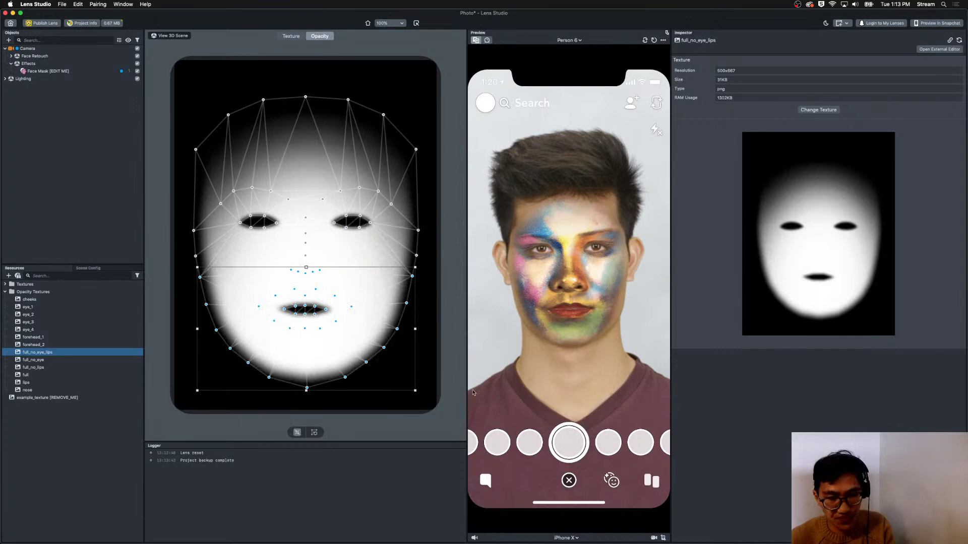
# Set the Face Mask's opacity texture to forehead_1.
pyautogui.click(33, 71)
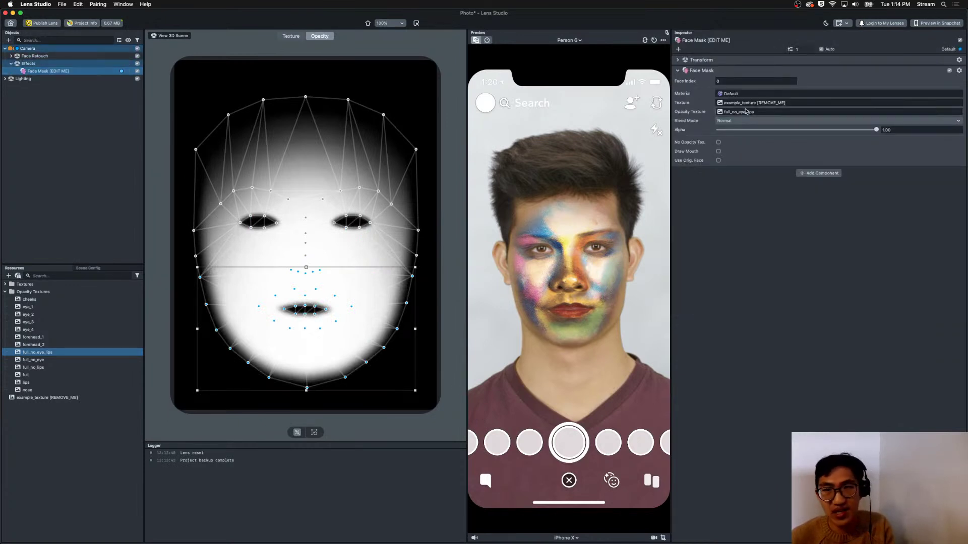
pyautogui.moveTo(31, 299); pyautogui.dragTo(35, 369)
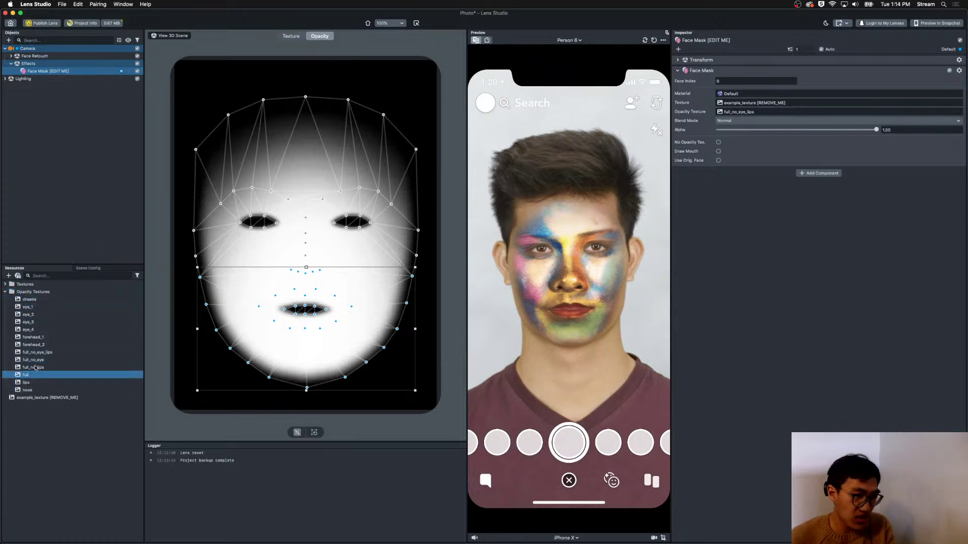
pyautogui.moveTo(31, 337); pyautogui.dragTo(785, 111)
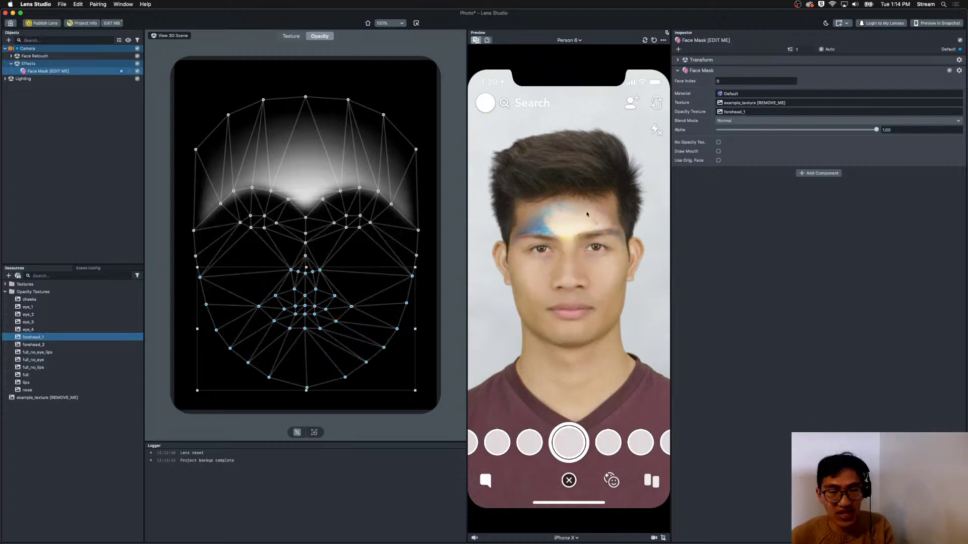
# Set the Face Mask's opacity texture to eye_3.
pyautogui.click(786, 112)
pyautogui.click(453, 216)
pyautogui.click(425, 208)
pyautogui.doubleClick(451, 199)
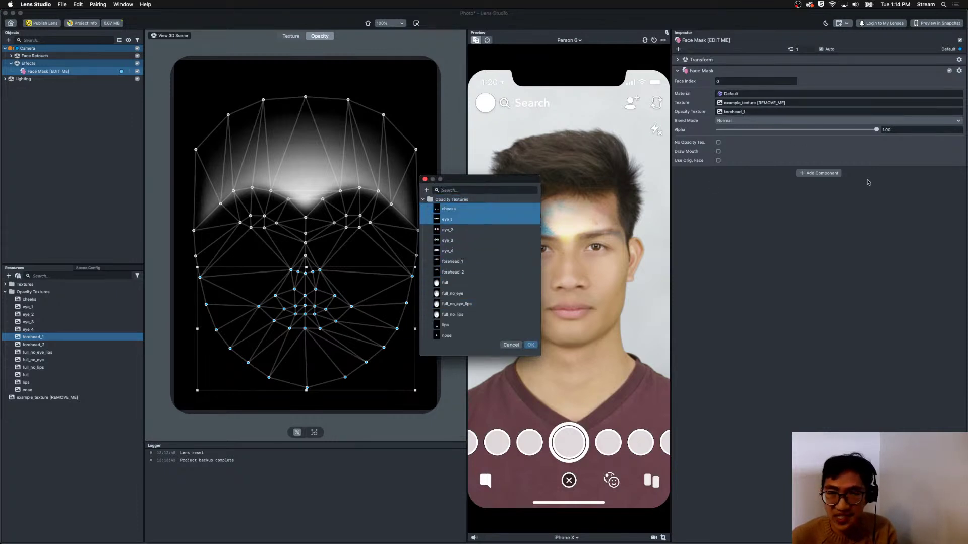
pyautogui.click(476, 252)
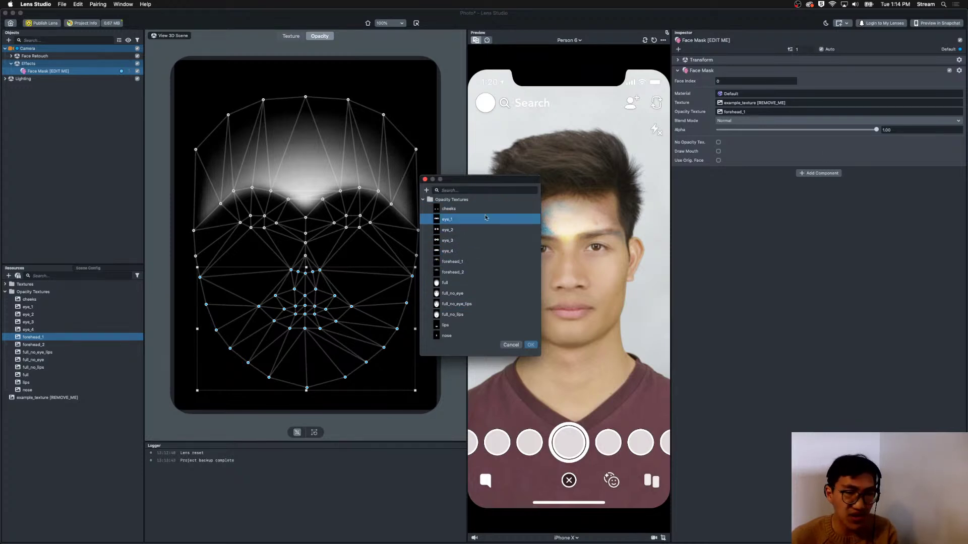
pyautogui.doubleClick(449, 240)
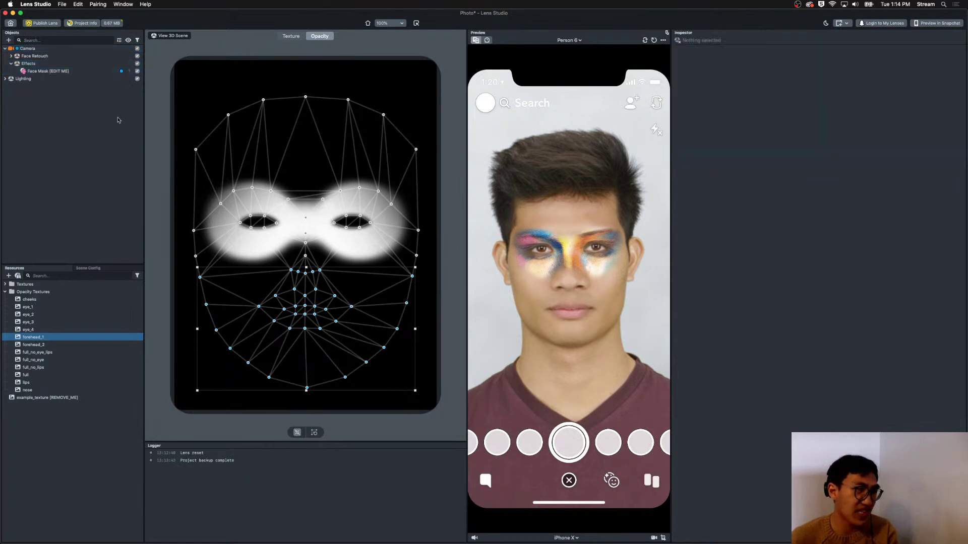
# Export the Effects object to the project-assets folder under the name around-eye.
pyautogui.rightClick(81, 67)
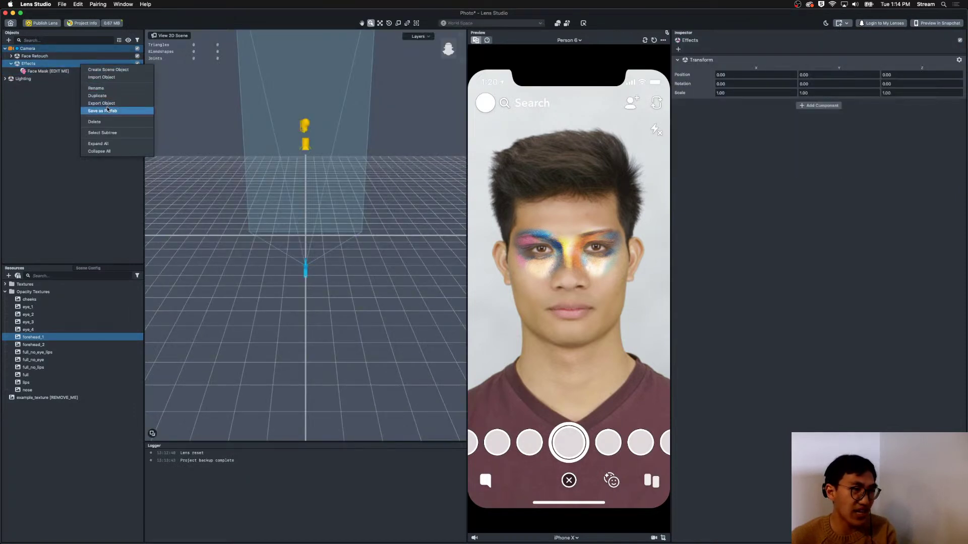
pyautogui.press('Return')
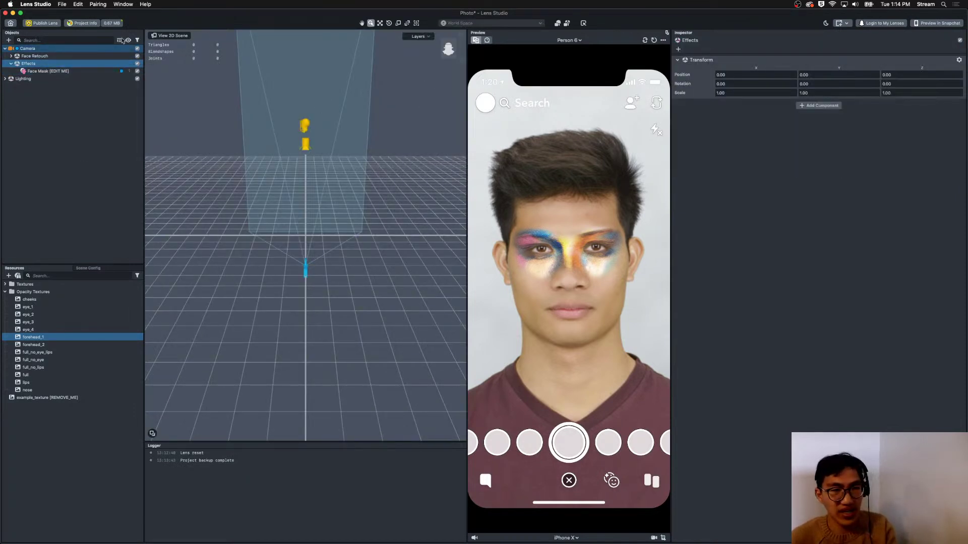
pyautogui.write('ar')
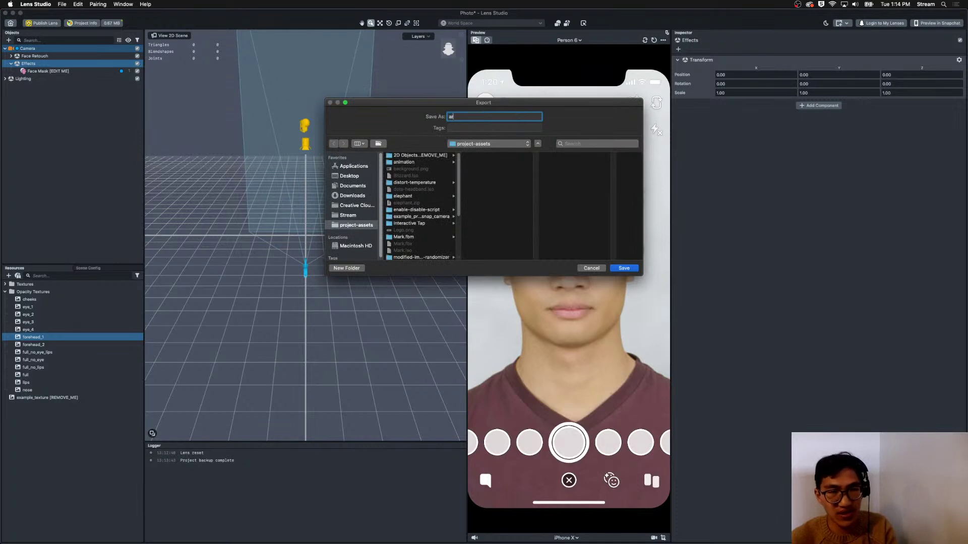
pyautogui.write('ound-eyes')
pyautogui.press('Return')
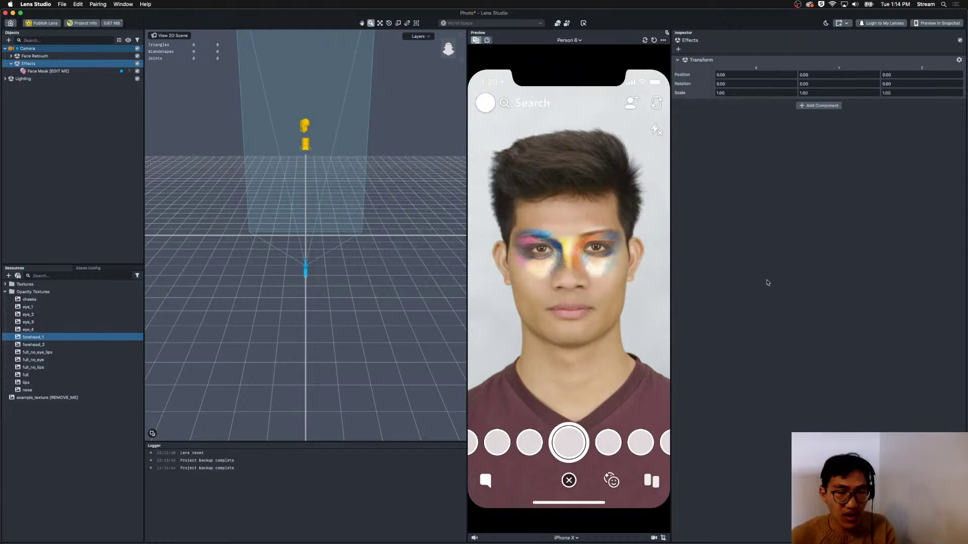
# Start a new project without saving the current one.
pyautogui.click(350, 153)
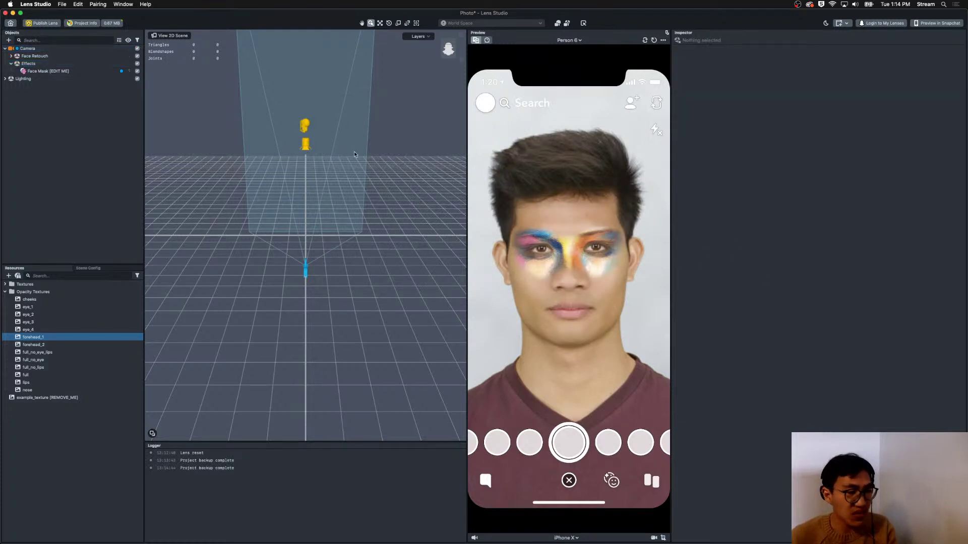
pyautogui.click(70, 4)
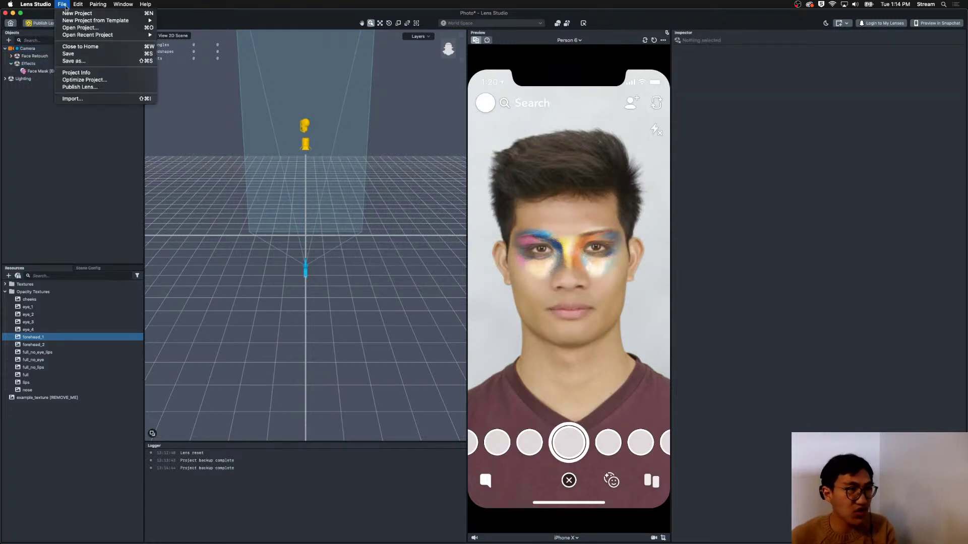
pyautogui.click(68, 13)
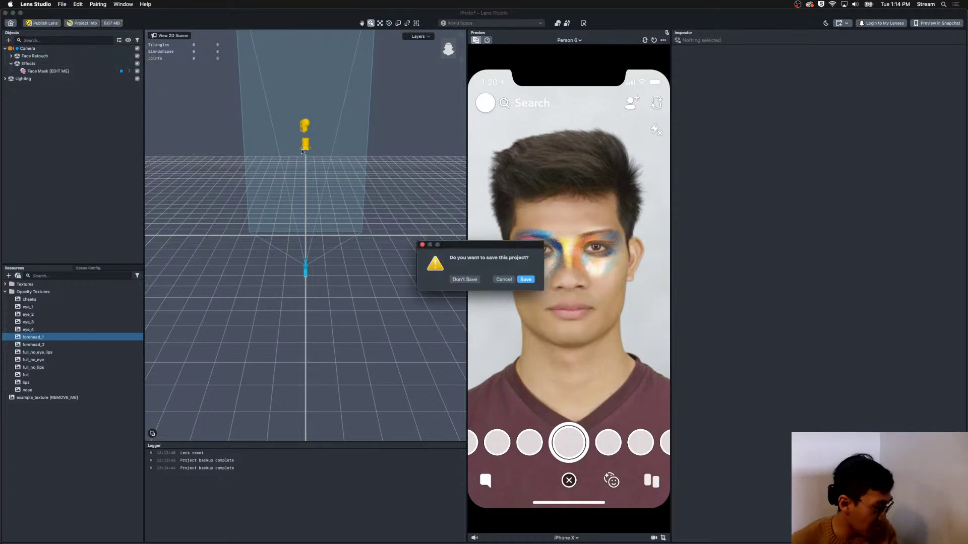
pyautogui.click(464, 279)
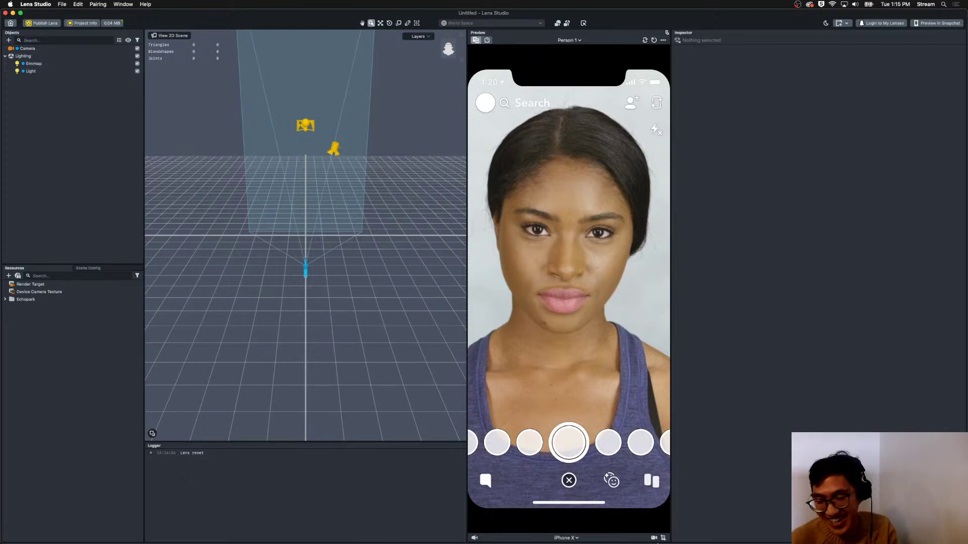
# Import dots-headband.lso and around-eye.lso from the project-assets folder into the new project's scene objects.
pyautogui.click(356, 528)
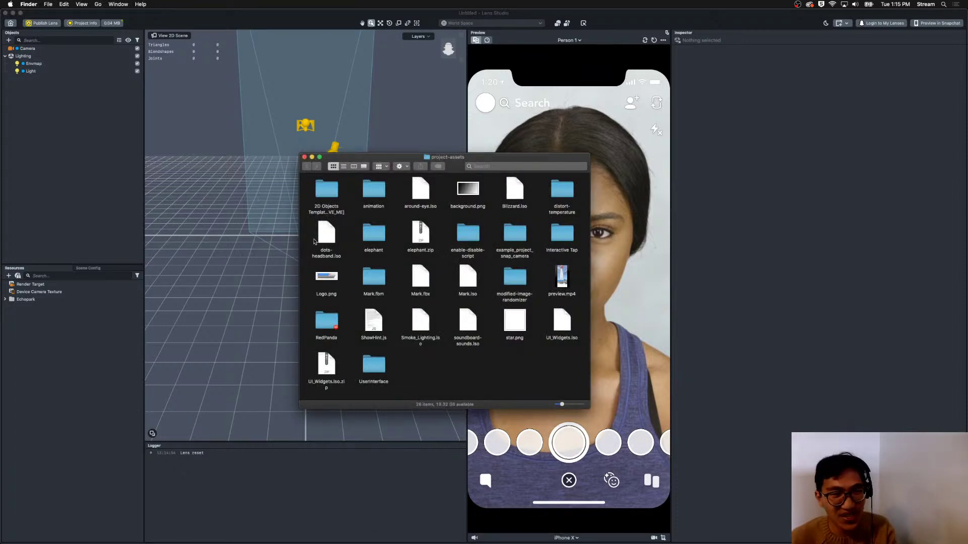
pyautogui.moveTo(321, 239); pyautogui.dragTo(48, 112)
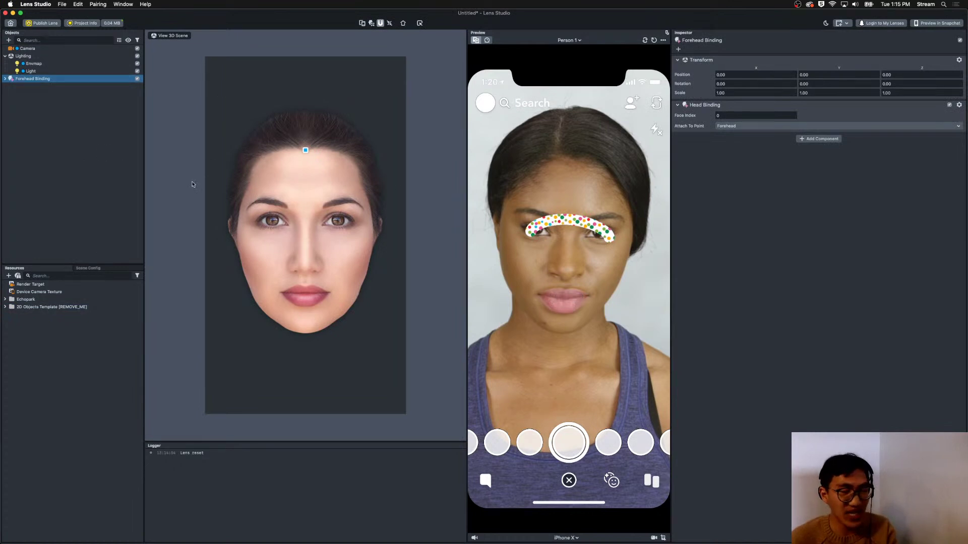
pyautogui.press('super+Tab')
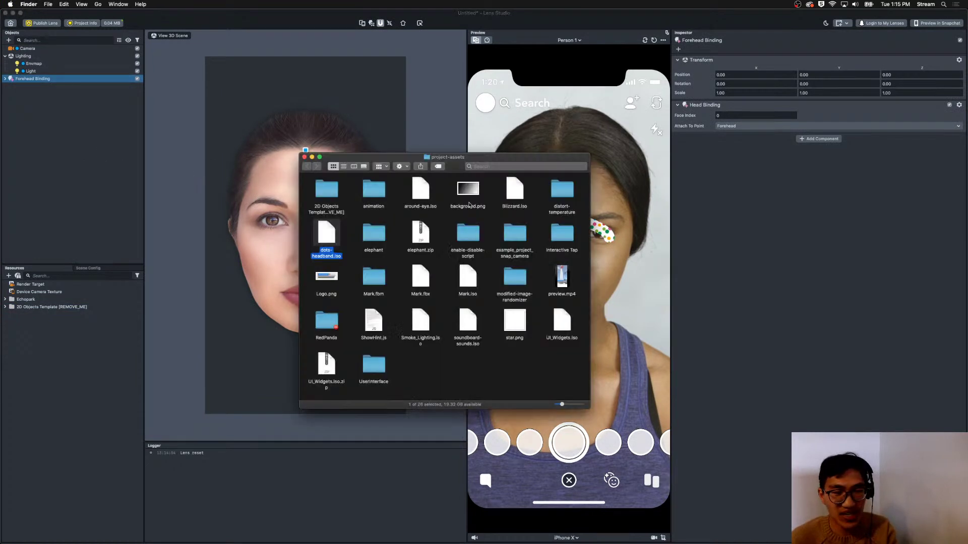
pyautogui.click(512, 357)
pyautogui.moveTo(420, 191); pyautogui.dragTo(61, 116)
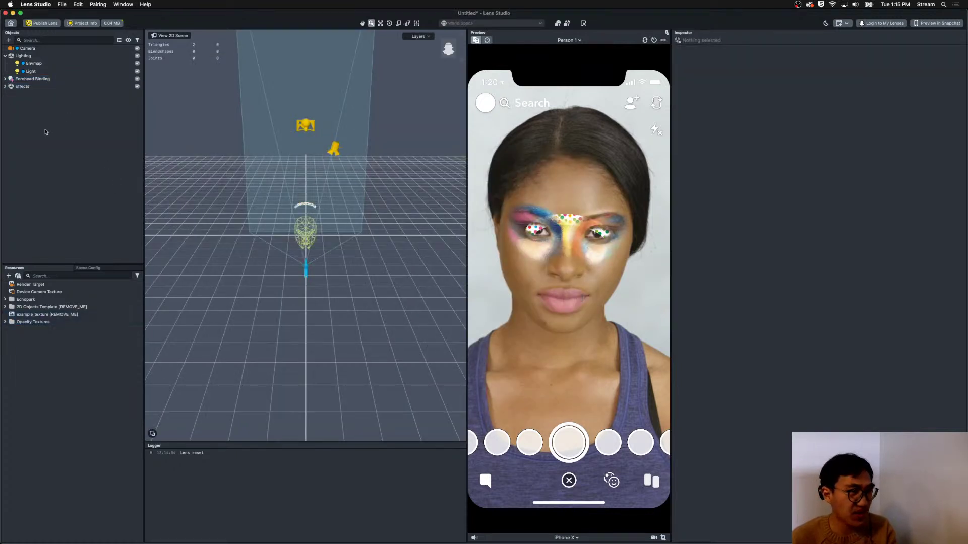
# Expand the Forehead Binding and Effects objects and view the imported Face Mask's opacity map.
pyautogui.click(5, 79)
pyautogui.click(11, 86)
pyautogui.click(7, 93)
pyautogui.click(5, 102)
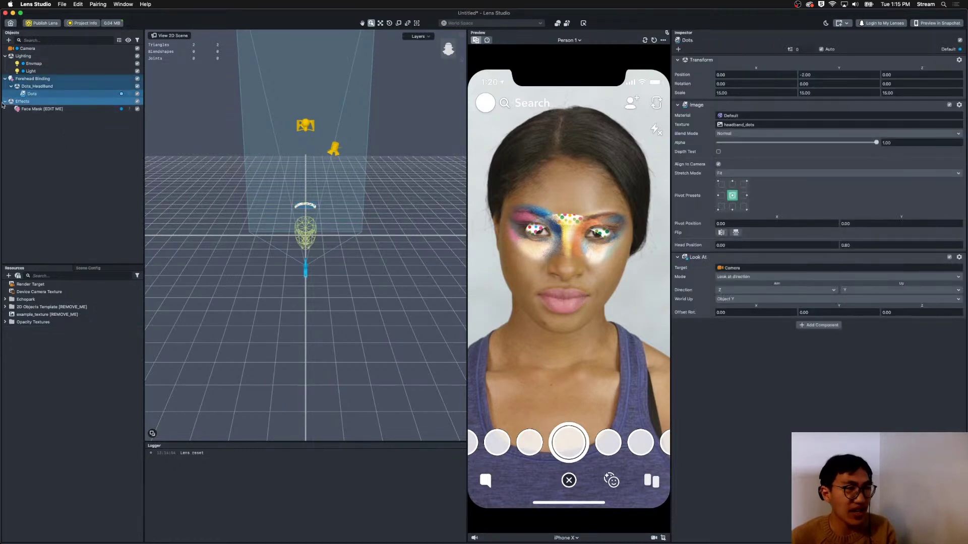
pyautogui.doubleClick(40, 109)
pyautogui.click(153, 186)
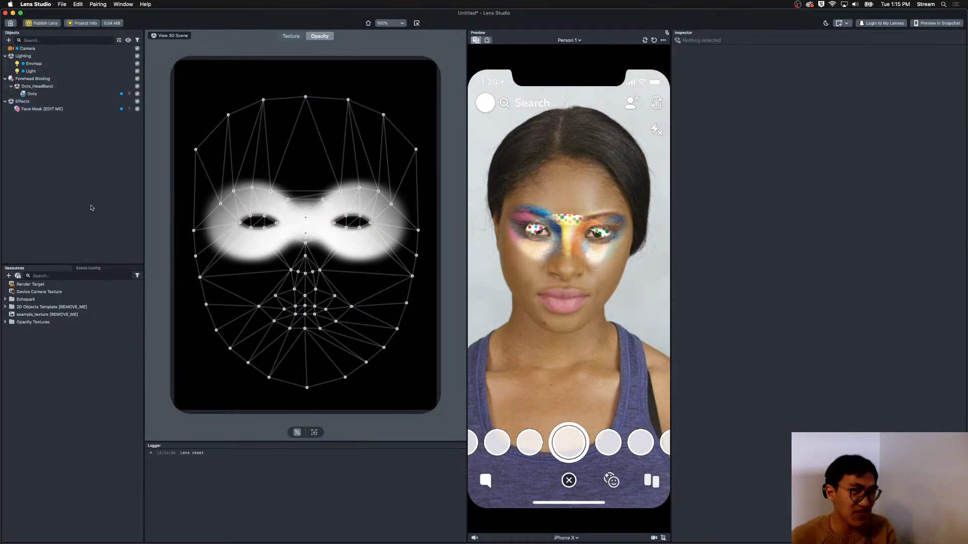
# Nest the Forehead Binding and Effects objects under the Camera.
pyautogui.click(43, 80)
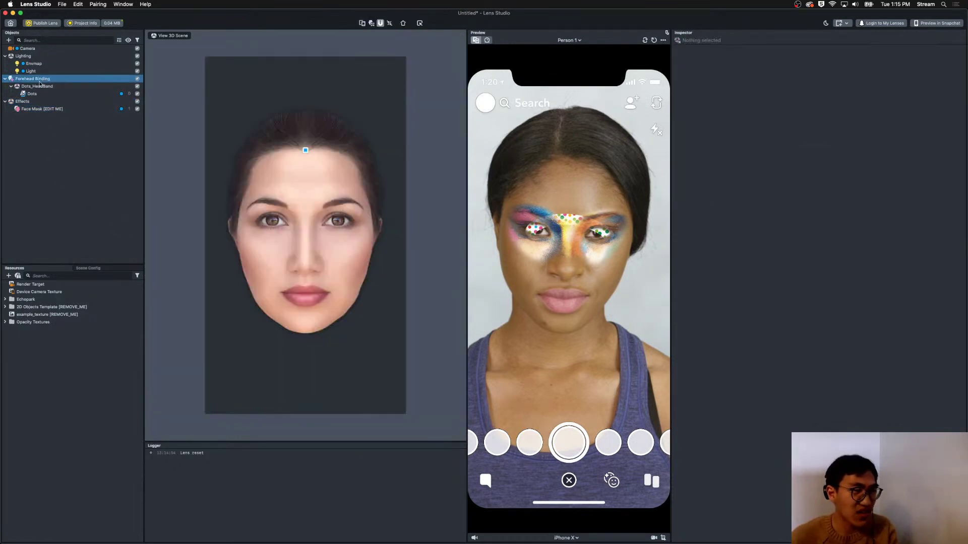
pyautogui.click(39, 132)
pyautogui.moveTo(27, 78); pyautogui.dragTo(58, 48)
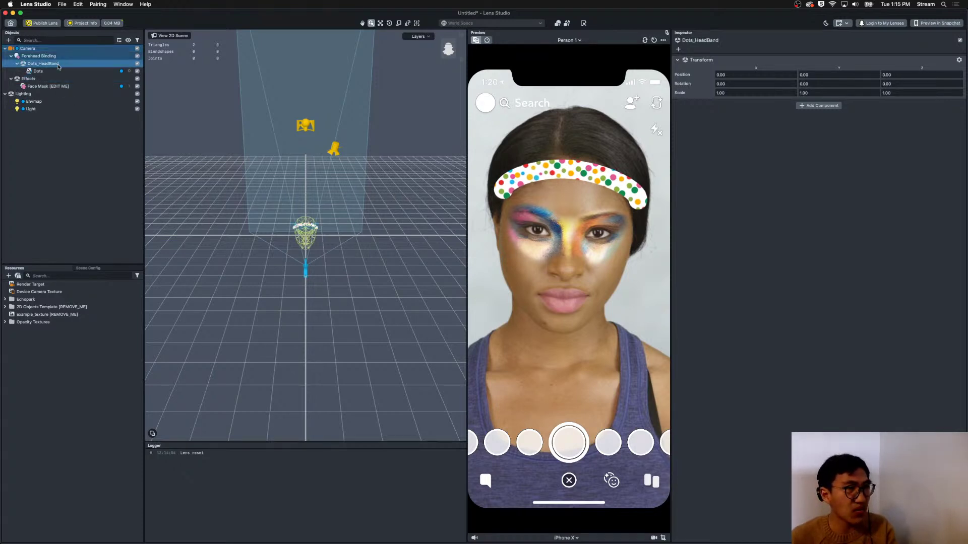
# Move the Dots headband image down over the eyes, to a Y position of about -8.28.
pyautogui.click(38, 71)
pyautogui.moveTo(343, 201); pyautogui.dragTo(341, 252)
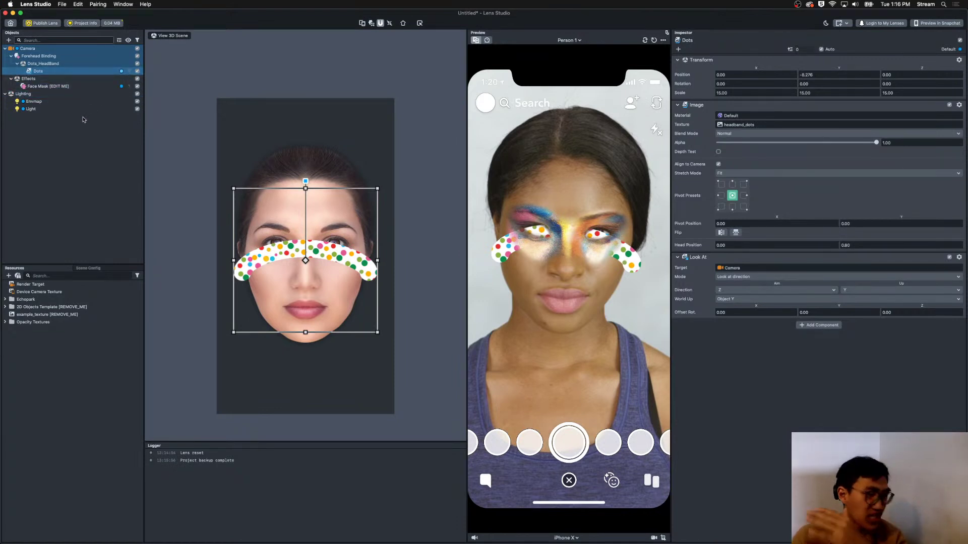
pyautogui.click(71, 138)
# Reorder the Effects object above Forehead Binding directly under the Camera, undoing a misplaced move into Forehead Binding.
pyautogui.click(46, 86)
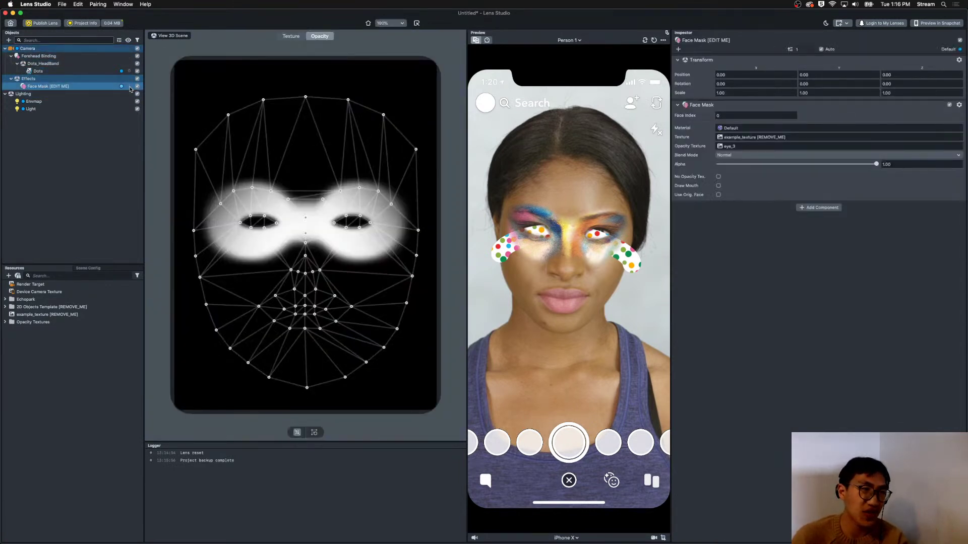
pyautogui.moveTo(59, 86); pyautogui.dragTo(66, 64)
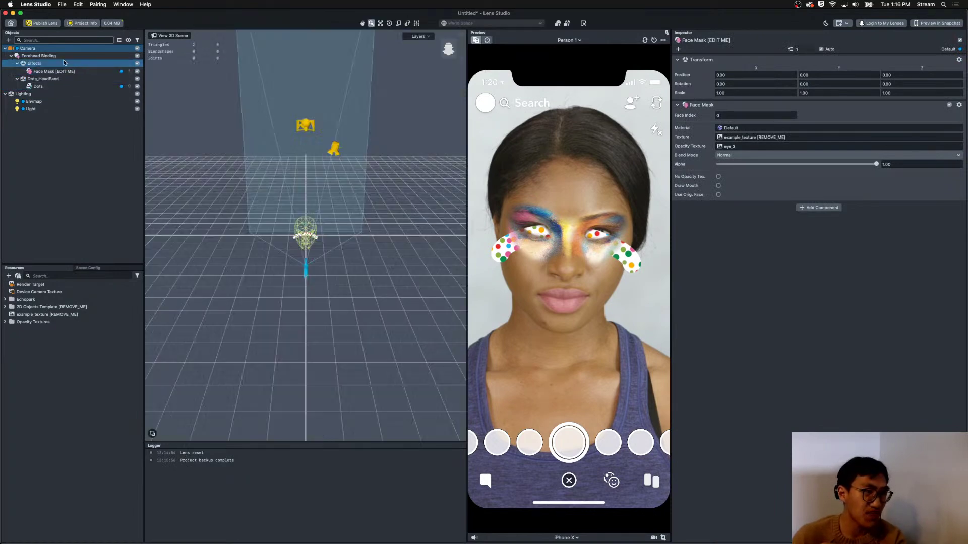
pyautogui.press('super+z')
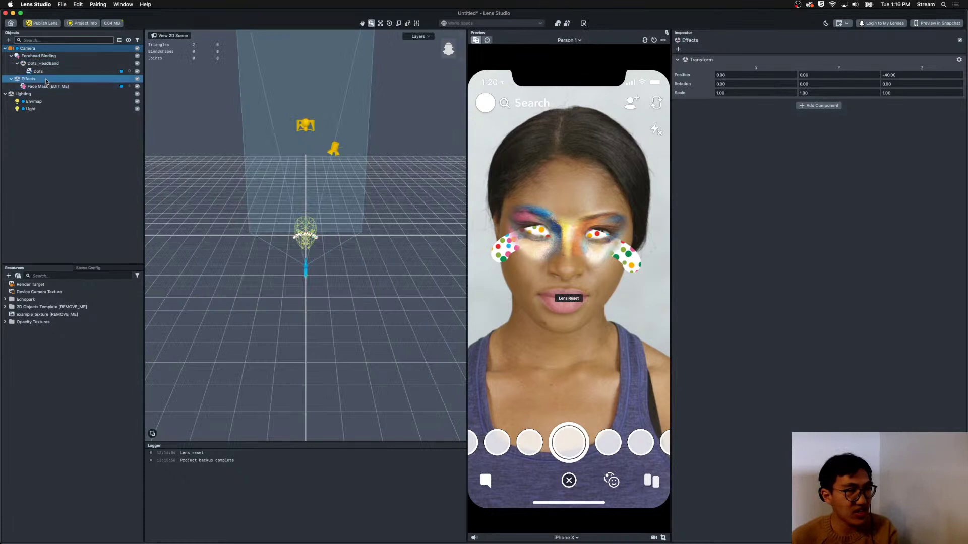
pyautogui.moveTo(55, 52); pyautogui.dragTo(55, 53)
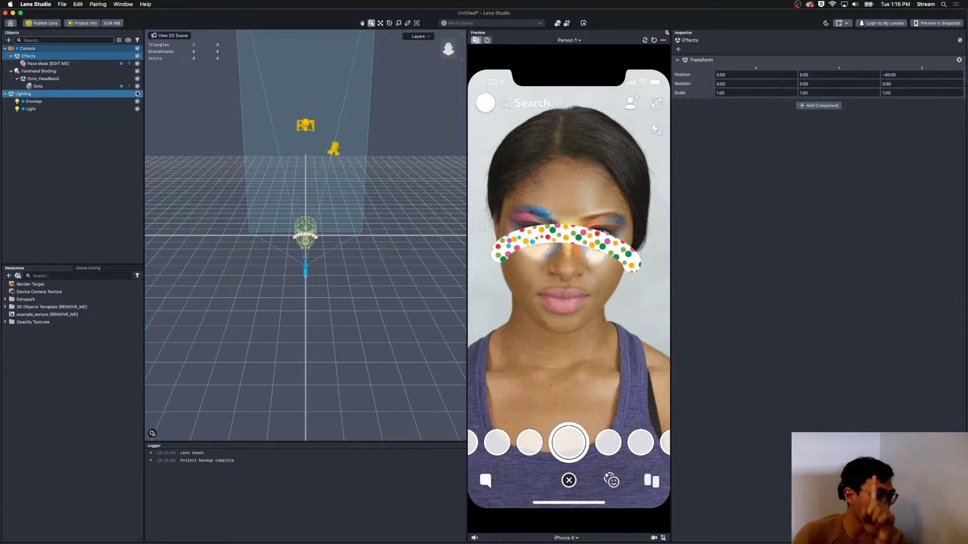
# Turn off automatic render order for the Face Mask and set its order to 1, then to 10.
pyautogui.click(140, 64)
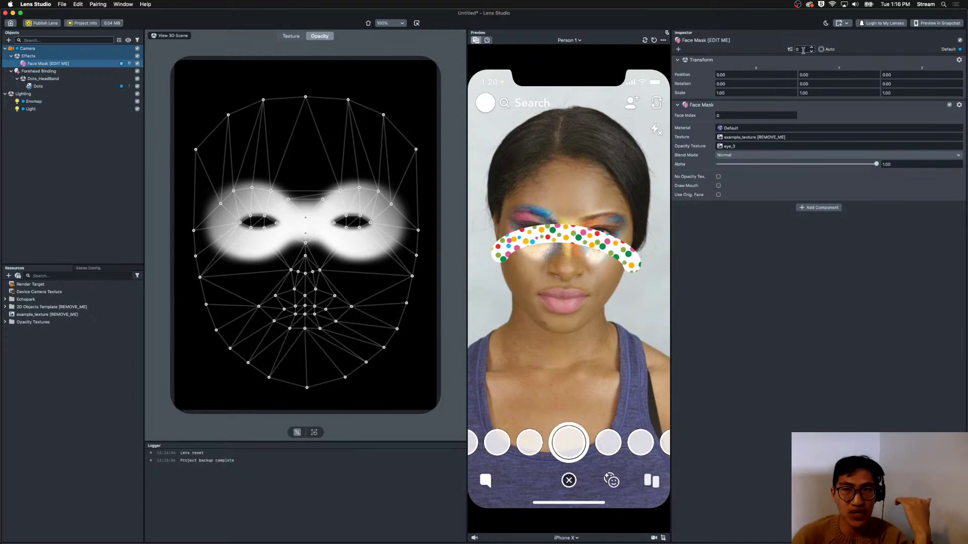
pyautogui.click(802, 50)
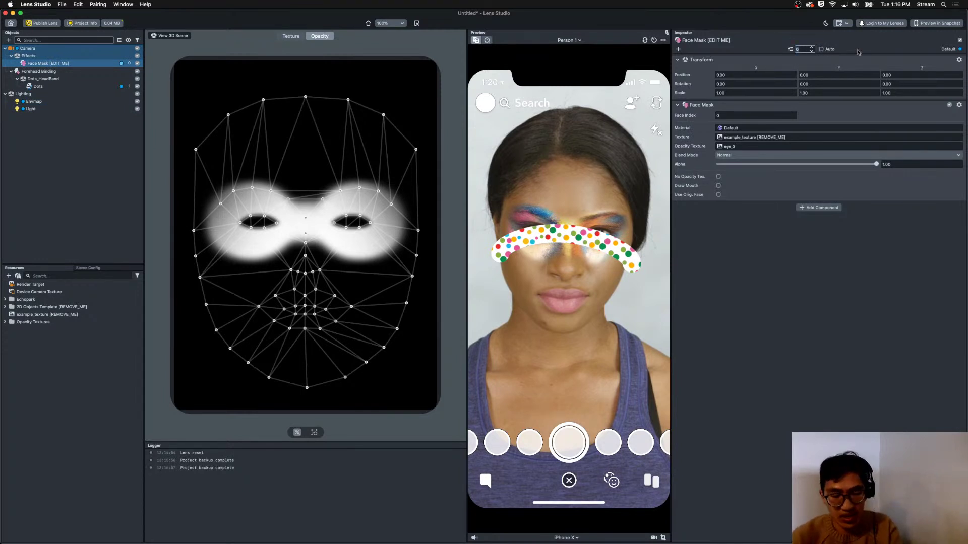
pyautogui.write('1')
pyautogui.press('Return')
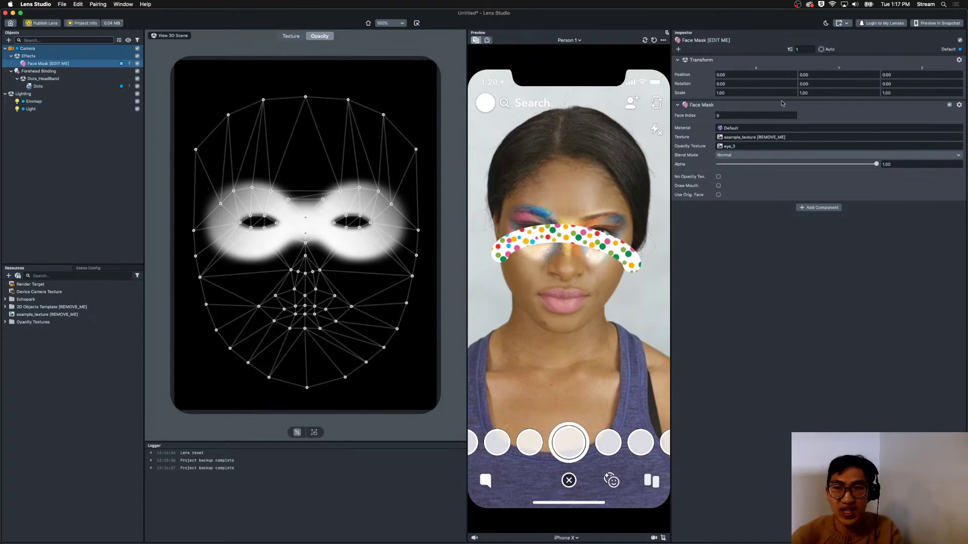
pyautogui.click(806, 50)
pyautogui.write('0')
pyautogui.press('Return')
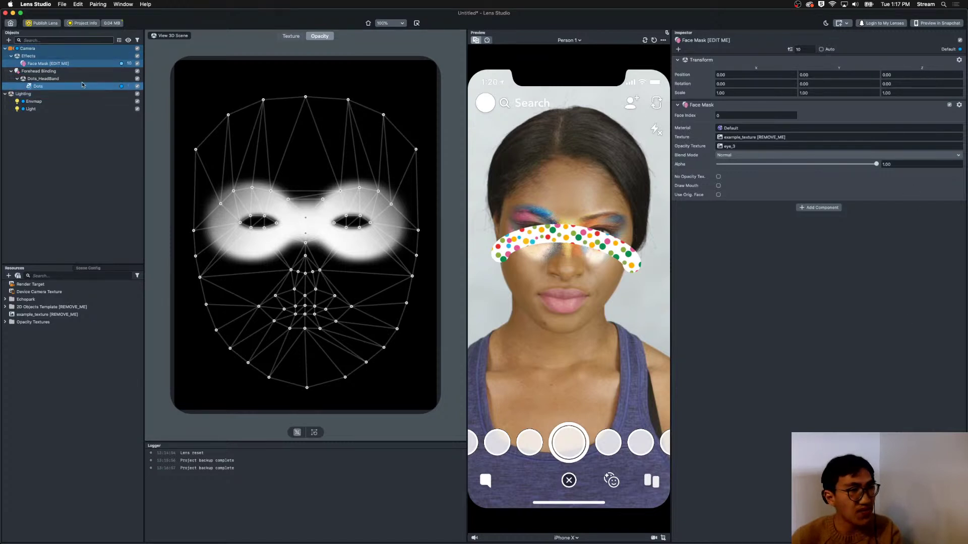
# Try a manual render order of 1 on the Dots image.
pyautogui.click(127, 87)
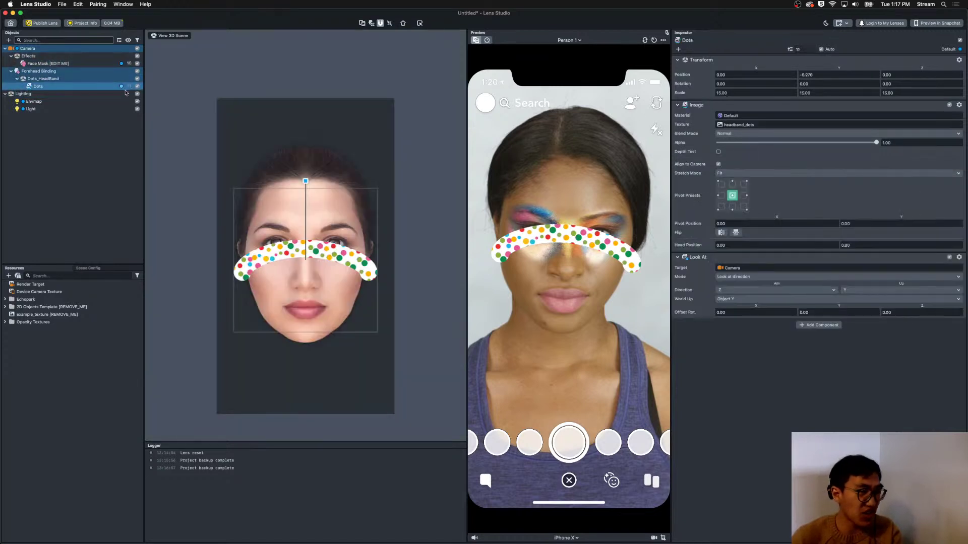
pyautogui.doubleClick(131, 88)
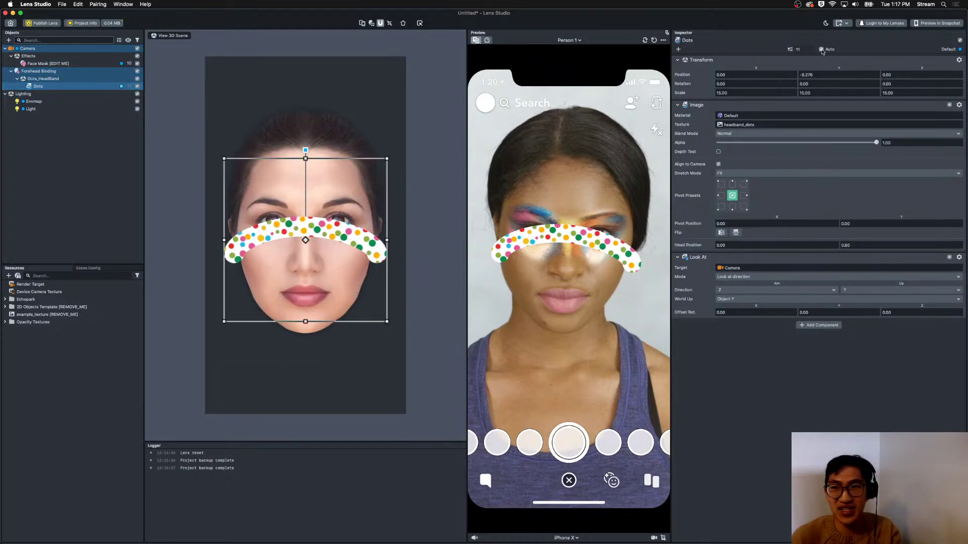
pyautogui.moveTo(792, 51); pyautogui.dragTo(786, 49)
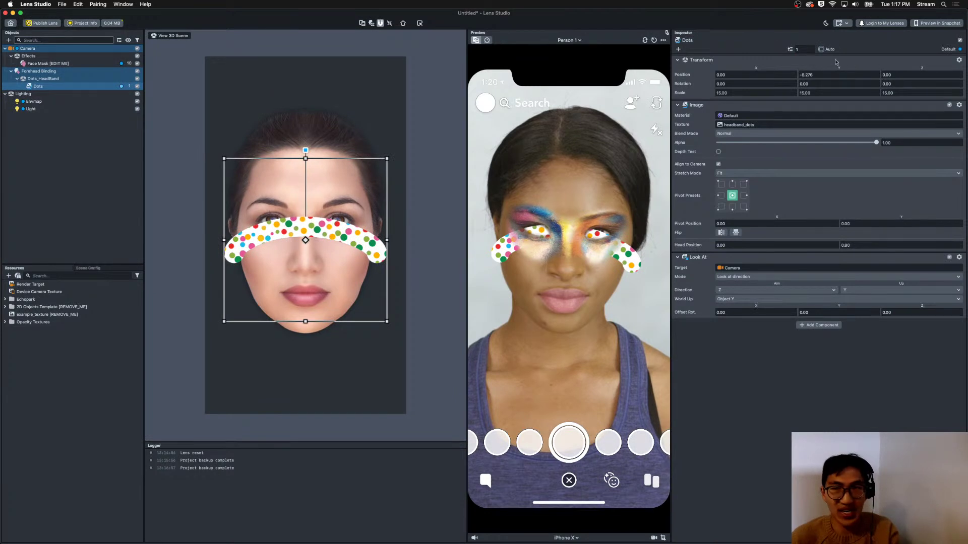
# Switch the Dots image and the Face Mask back to automatic render order.
pyautogui.click(821, 49)
pyautogui.click(48, 64)
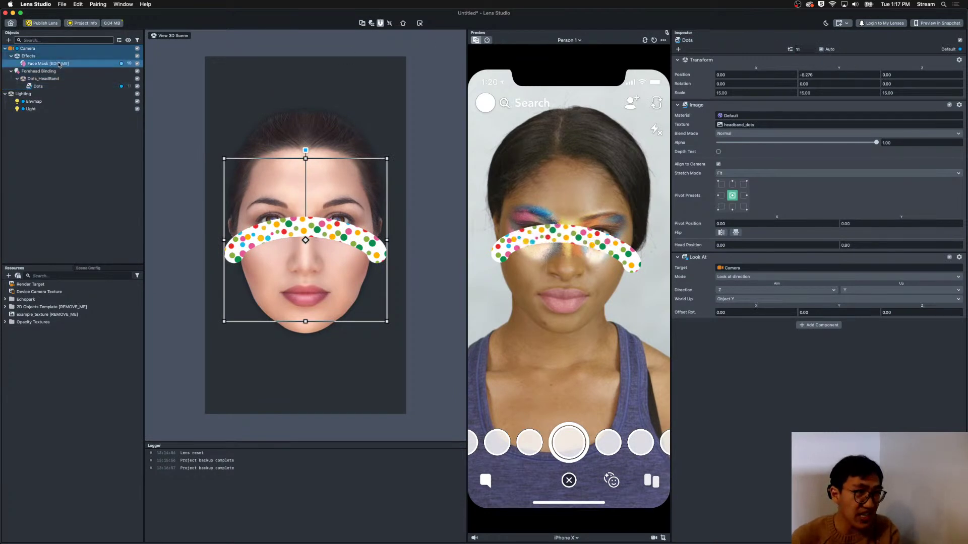
pyautogui.click(821, 49)
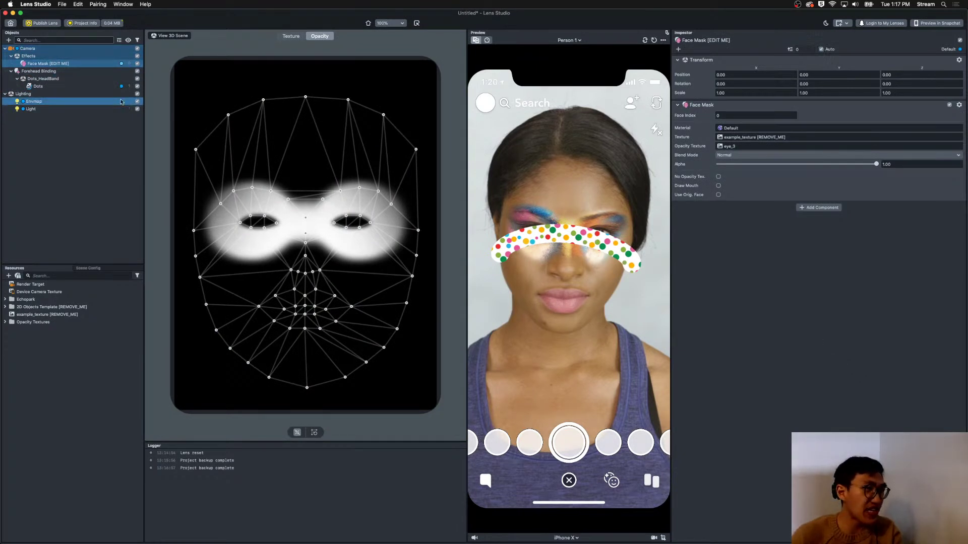
# Hide the Render Order information in the object hierarchy and show it again.
pyautogui.click(128, 40)
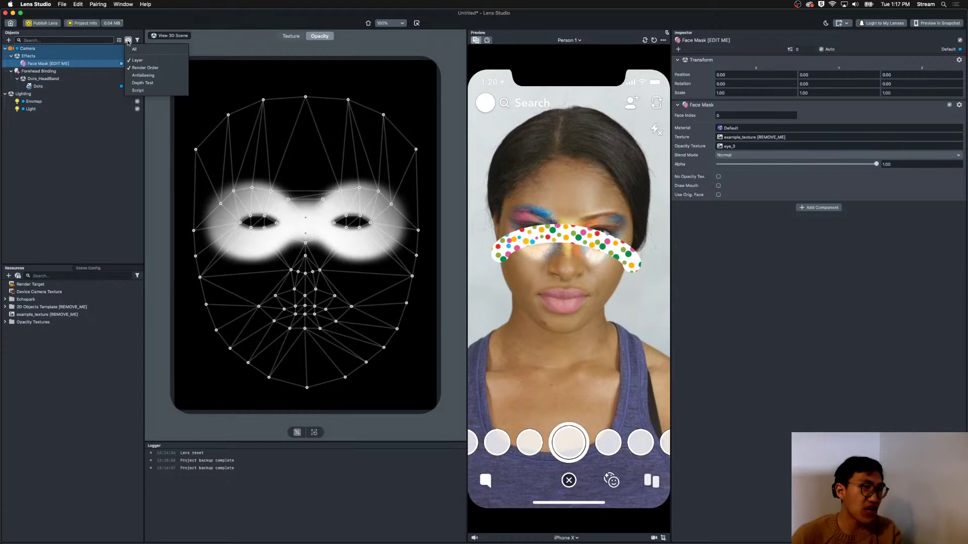
pyautogui.click(145, 69)
pyautogui.click(128, 40)
pyautogui.click(144, 67)
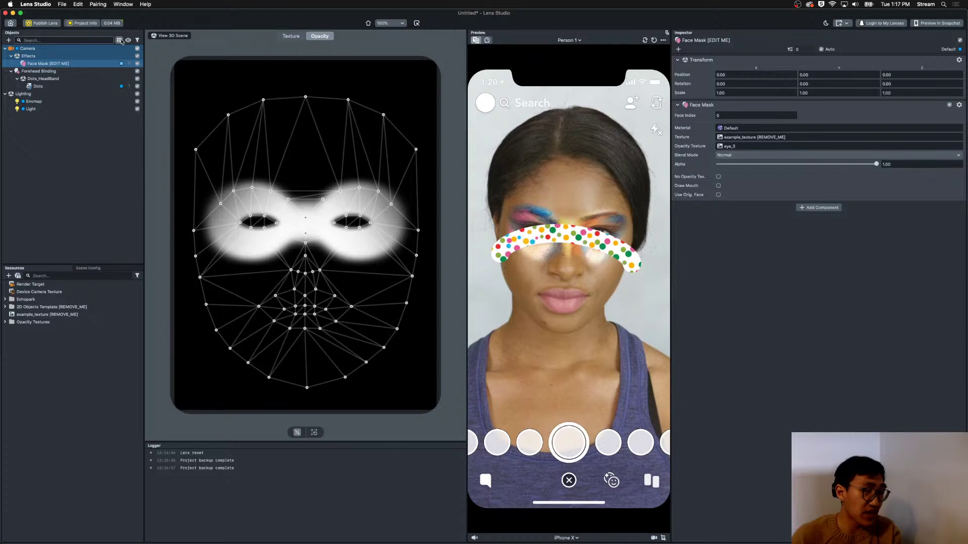
# Check which layers are assigned to the Camera and to the Face Mask.
pyautogui.click(18, 49)
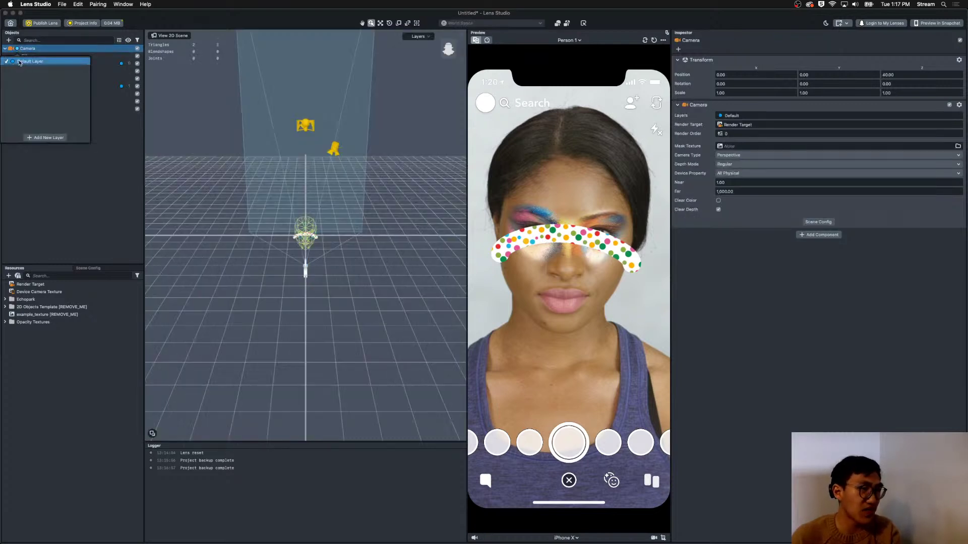
pyautogui.click(120, 152)
pyautogui.click(121, 63)
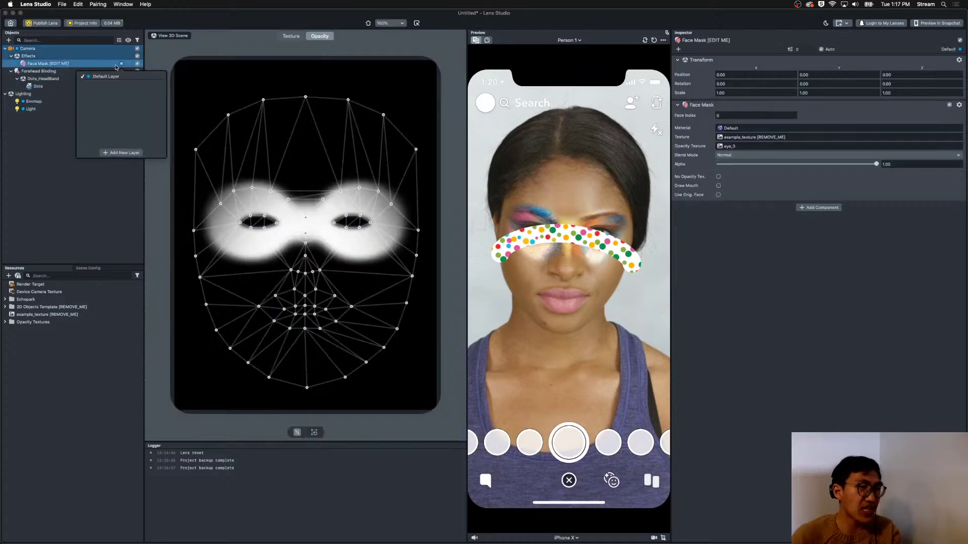
# Add a Screen Image to the scene.
pyautogui.click(8, 40)
pyautogui.click(24, 96)
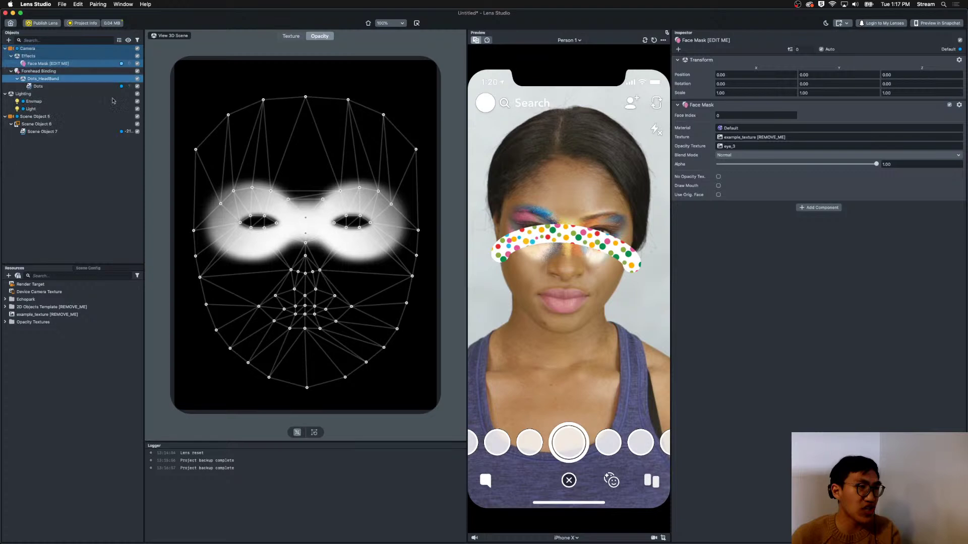
pyautogui.click(60, 147)
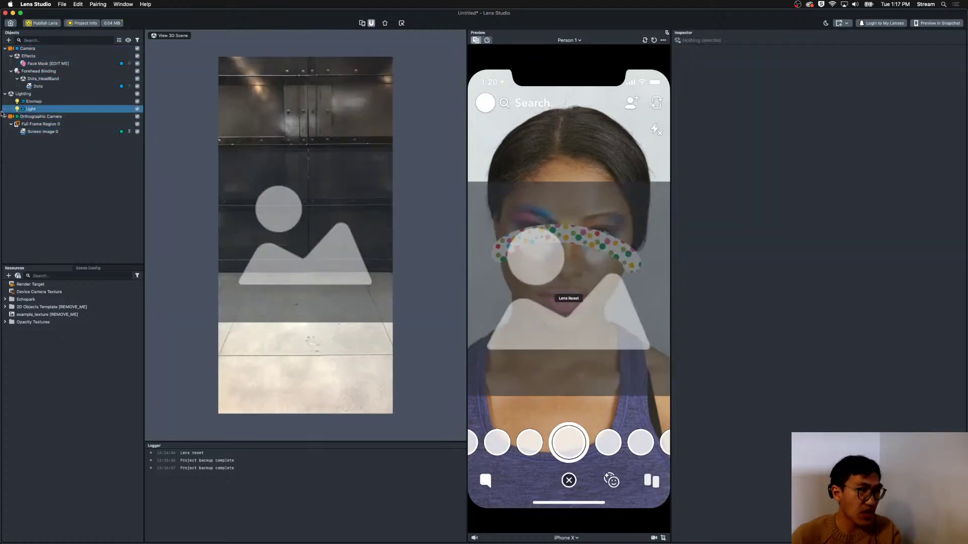
# Check the layer assignments of the Orthographic Camera and its Screen Image.
pyautogui.click(18, 117)
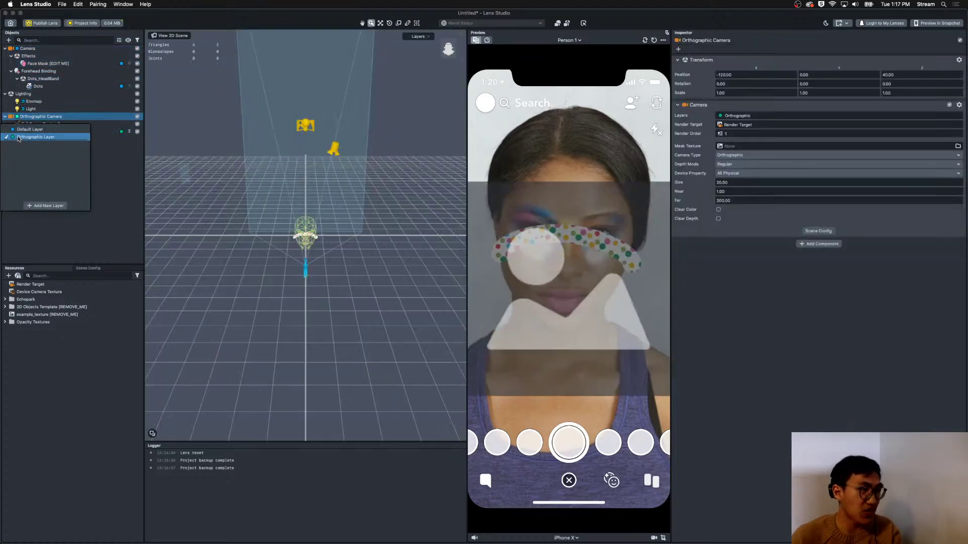
pyautogui.click(22, 137)
pyautogui.click(98, 131)
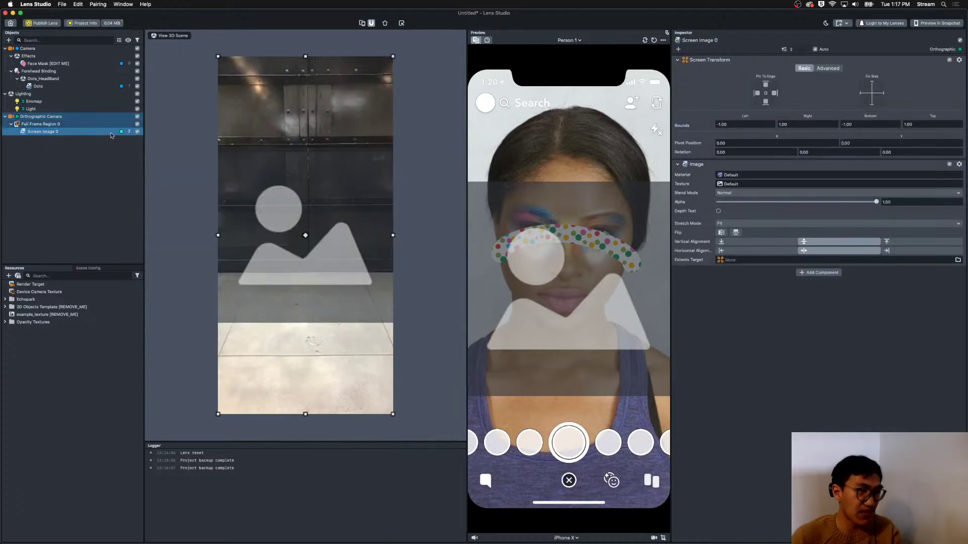
pyautogui.click(121, 132)
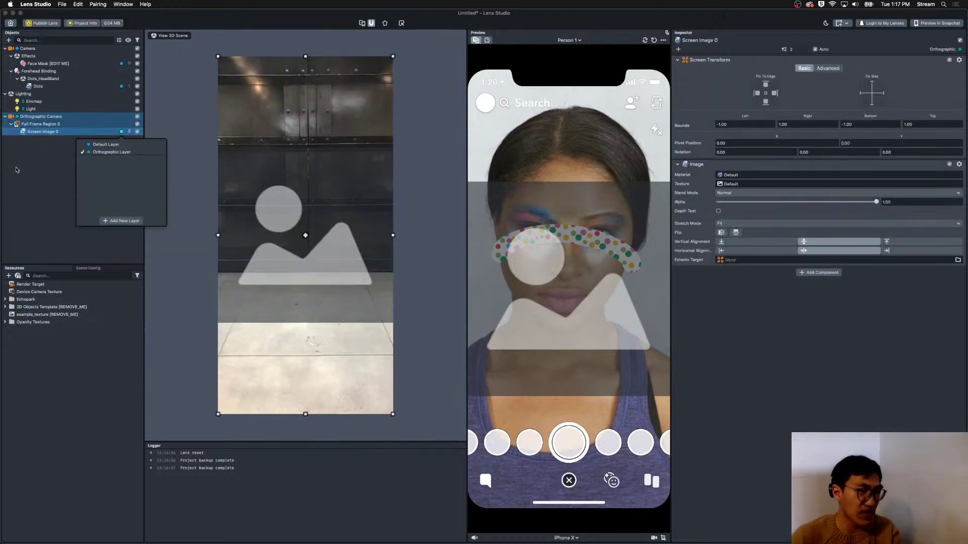
pyautogui.click(95, 221)
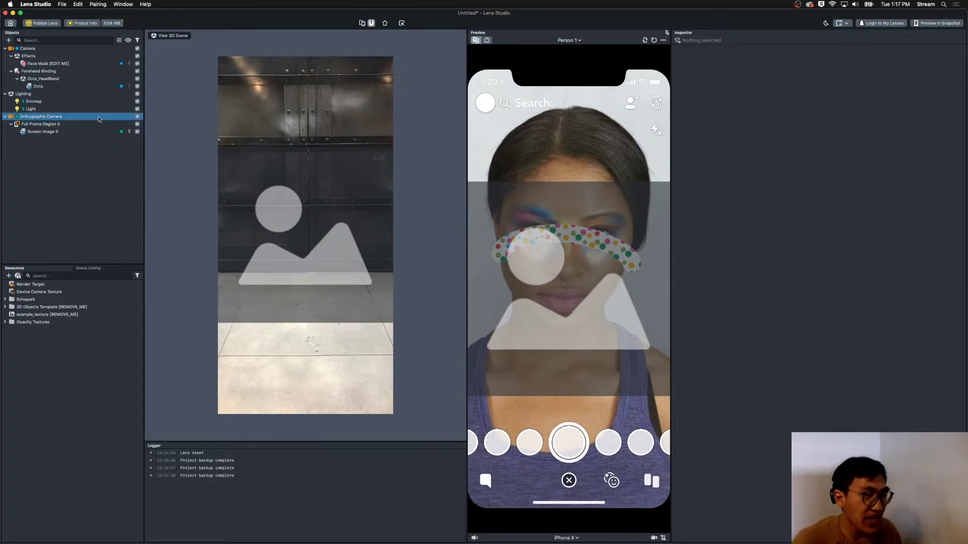
# Delete the Orthographic Camera together with its Screen Image.
pyautogui.rightClick(78, 120)
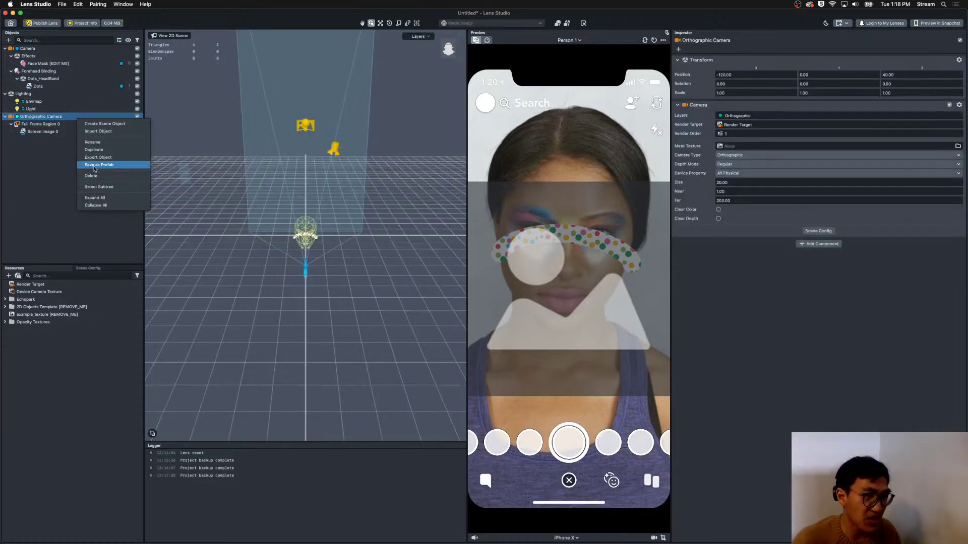
pyautogui.click(96, 175)
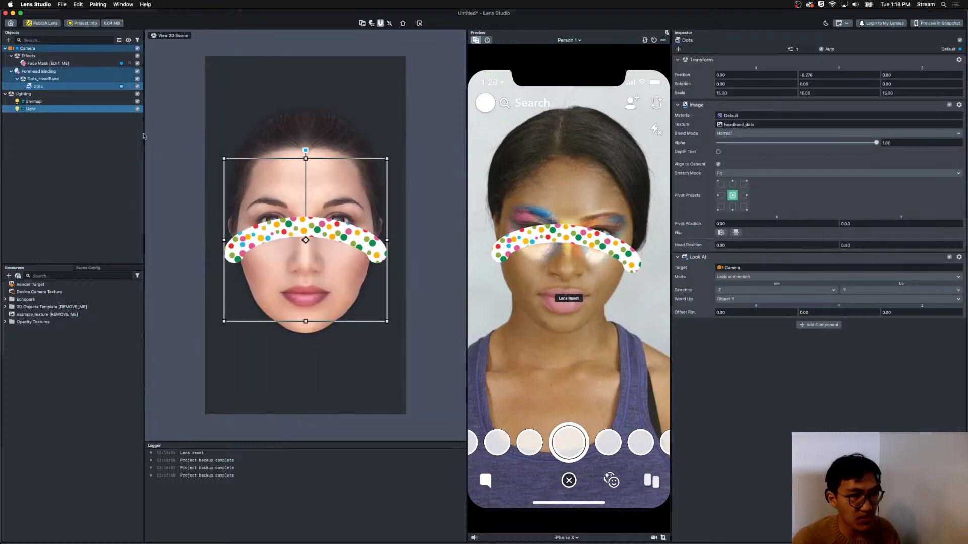
# Move the Dots headband image up from the eyes to the top of the forehead.
pyautogui.moveTo(346, 232); pyautogui.dragTo(344, 155)
pyautogui.click(80, 157)
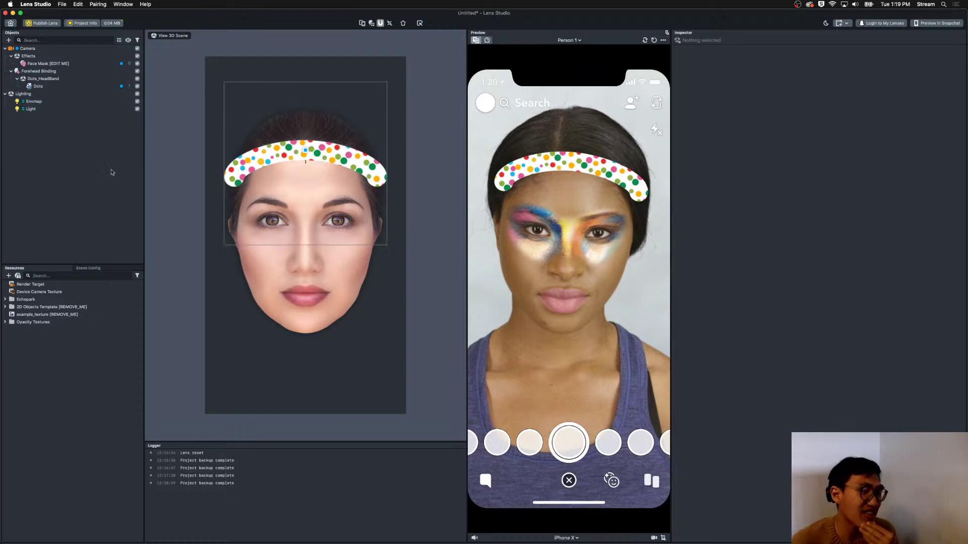
# Collapse the Lighting group and add a Screen Image to the scene.
pyautogui.click(5, 94)
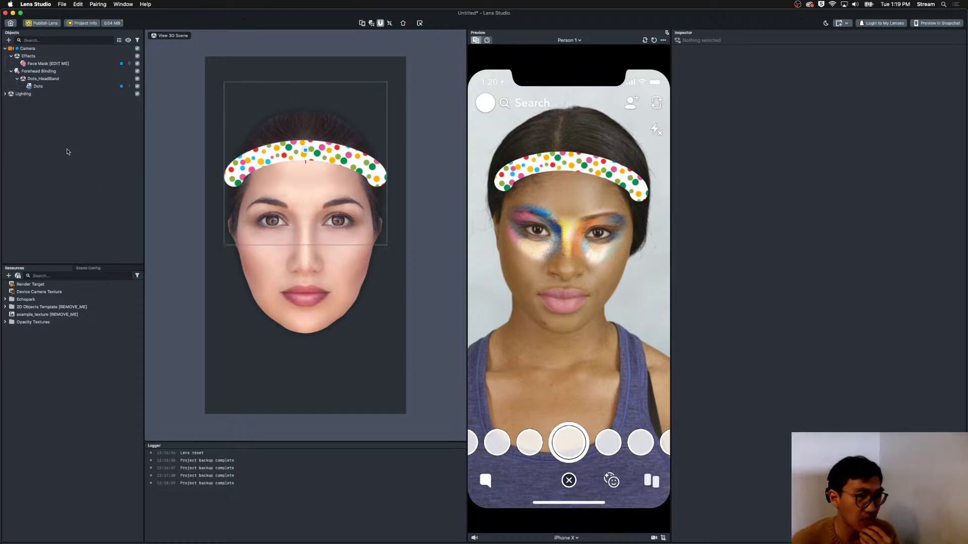
pyautogui.click(9, 40)
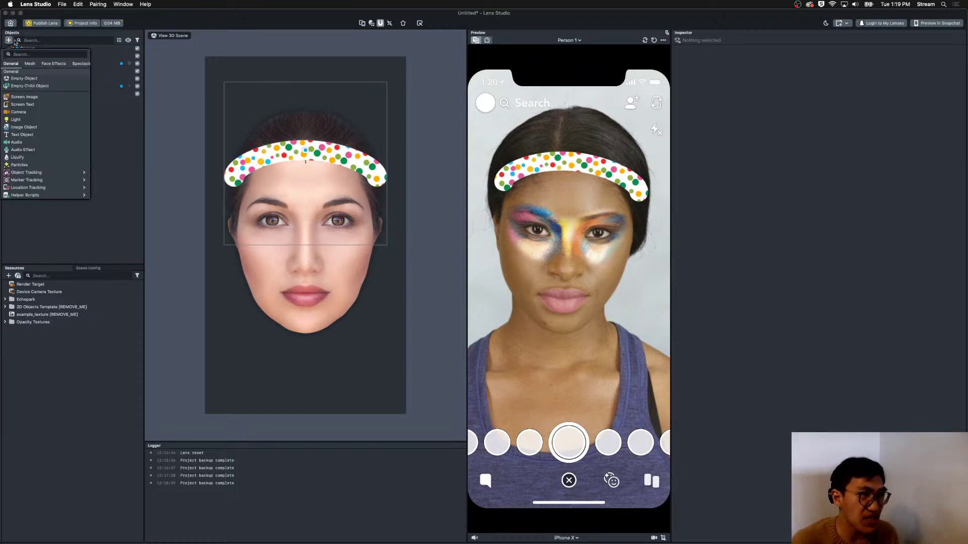
pyautogui.write('scree')
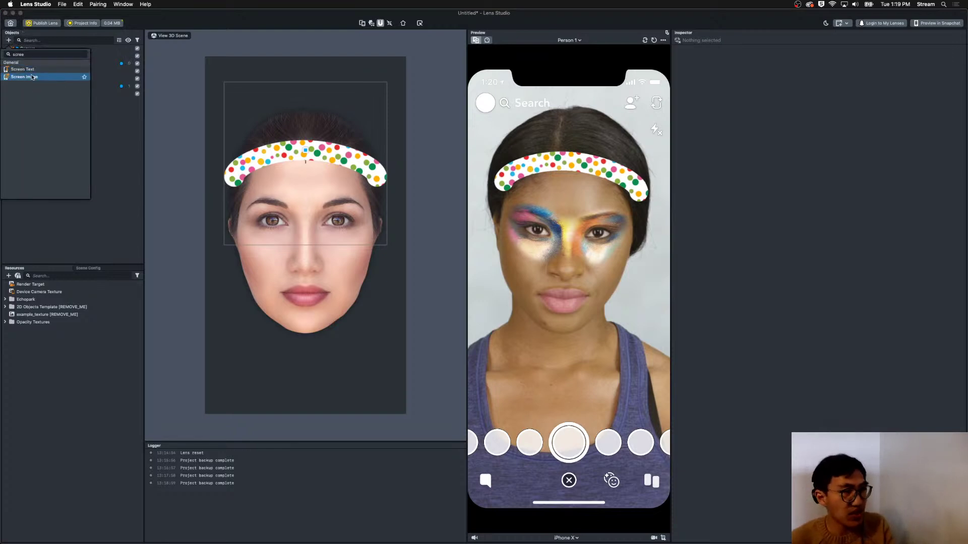
pyautogui.click(24, 76)
# Examine the positions and view volumes of the Orthographic Camera and the main Camera in the 3D scene.
pyautogui.click(39, 102)
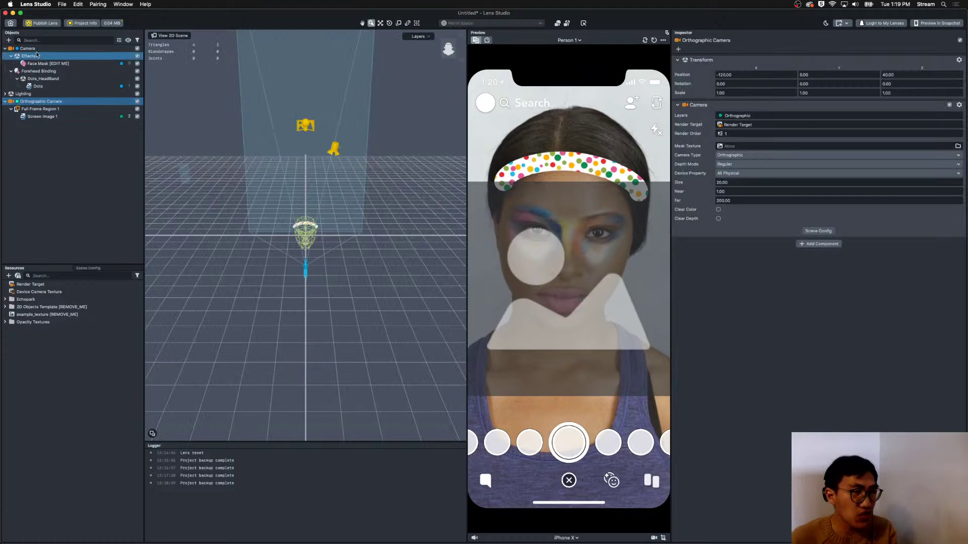
pyautogui.doubleClick(39, 103)
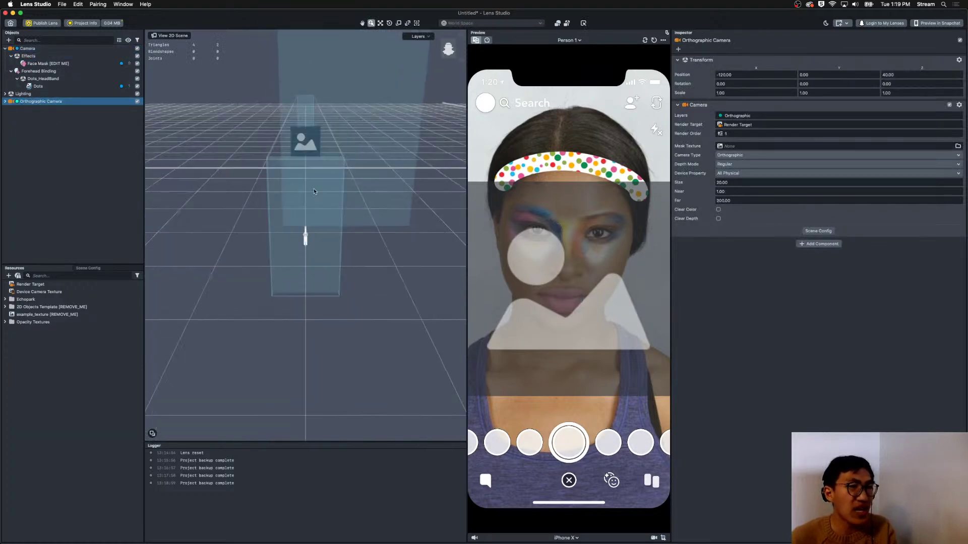
pyautogui.keyDown('alt'); pyautogui.moveTo(282, 322); pyautogui.dragTo(288, 232); pyautogui.keyUp('alt')
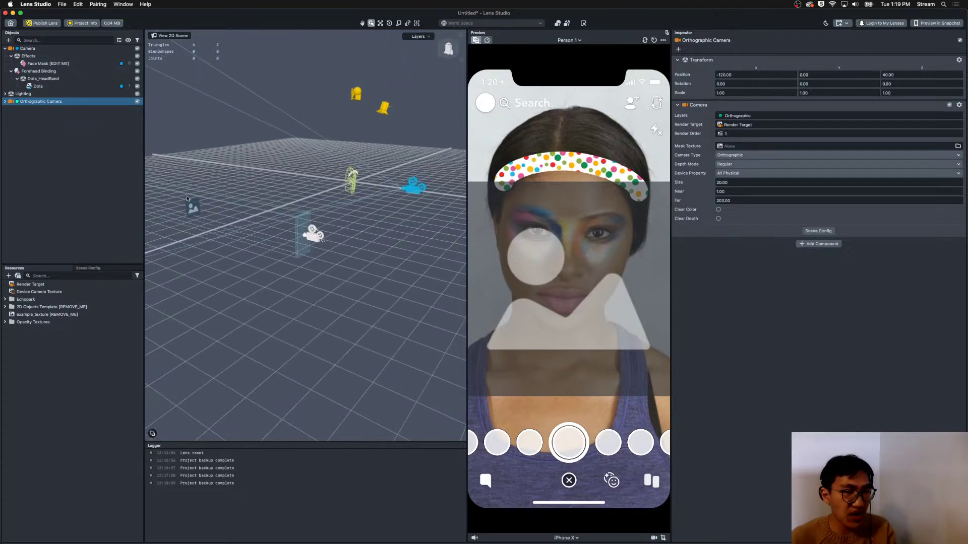
pyautogui.keyDown('alt'); pyautogui.moveTo(414, 281); pyautogui.dragTo(322, 267); pyautogui.keyUp('alt')
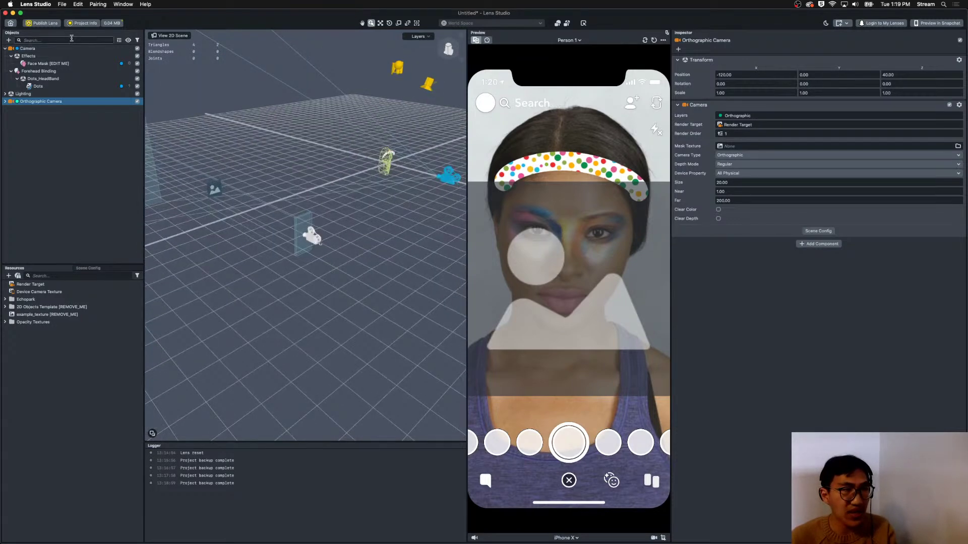
pyautogui.doubleClick(60, 48)
pyautogui.keyDown('alt'); pyautogui.moveTo(327, 205); pyautogui.dragTo(278, 289); pyautogui.keyUp('alt')
pyautogui.scroll(-5, 305, 234)
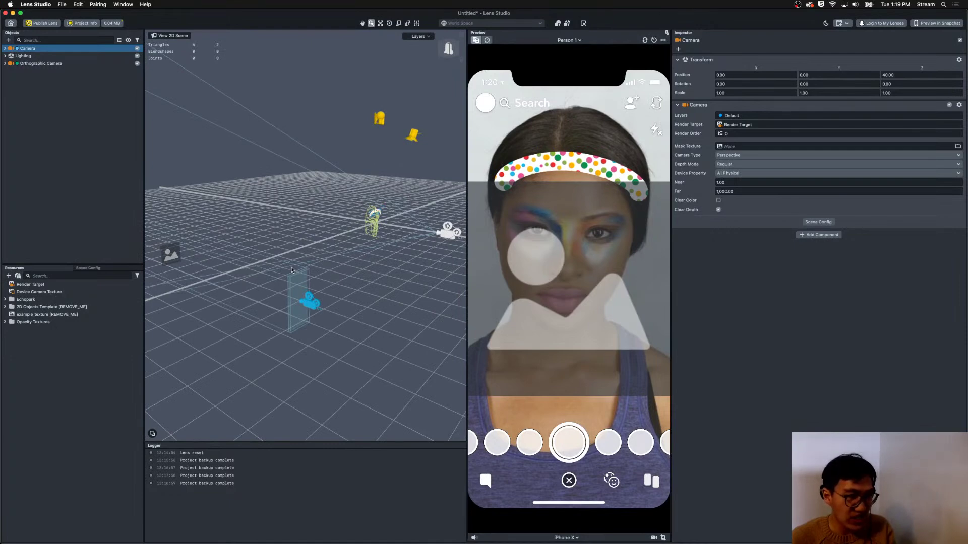
pyautogui.keyDown('alt'); pyautogui.moveTo(201, 262); pyautogui.dragTo(188, 246); pyautogui.keyUp('alt')
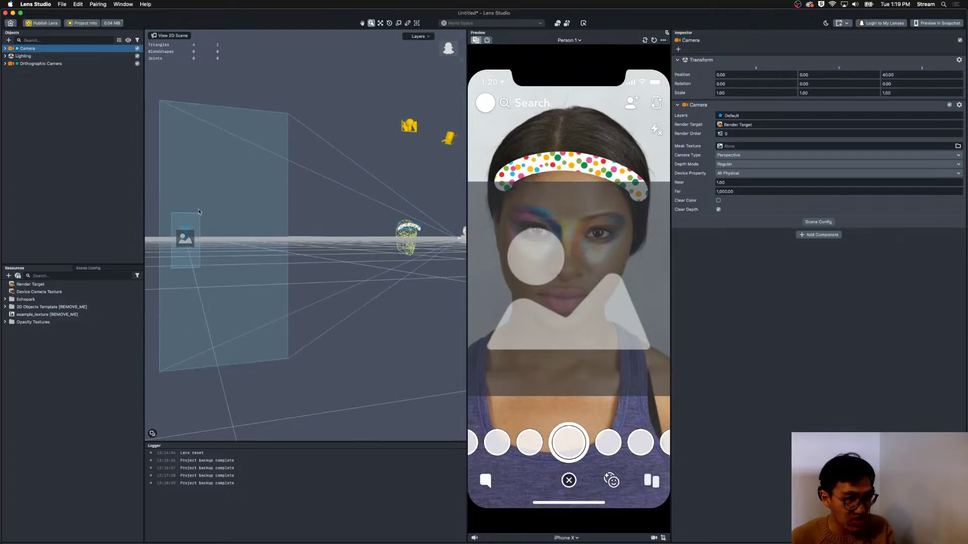
pyautogui.keyDown('alt'); pyautogui.moveTo(355, 296); pyautogui.dragTo(361, 322); pyautogui.keyUp('alt')
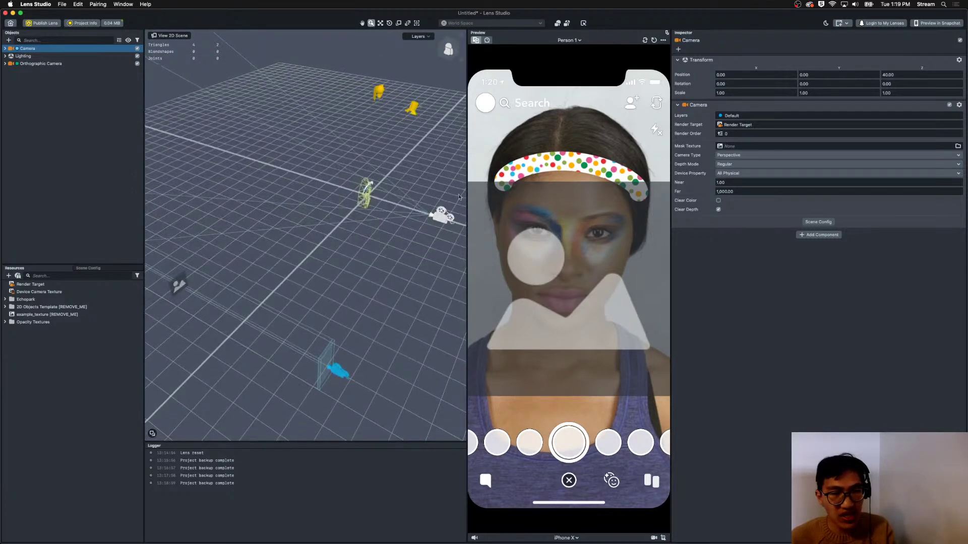
pyautogui.keyDown('alt'); pyautogui.moveTo(177, 283); pyautogui.dragTo(381, 278); pyautogui.keyUp('alt')
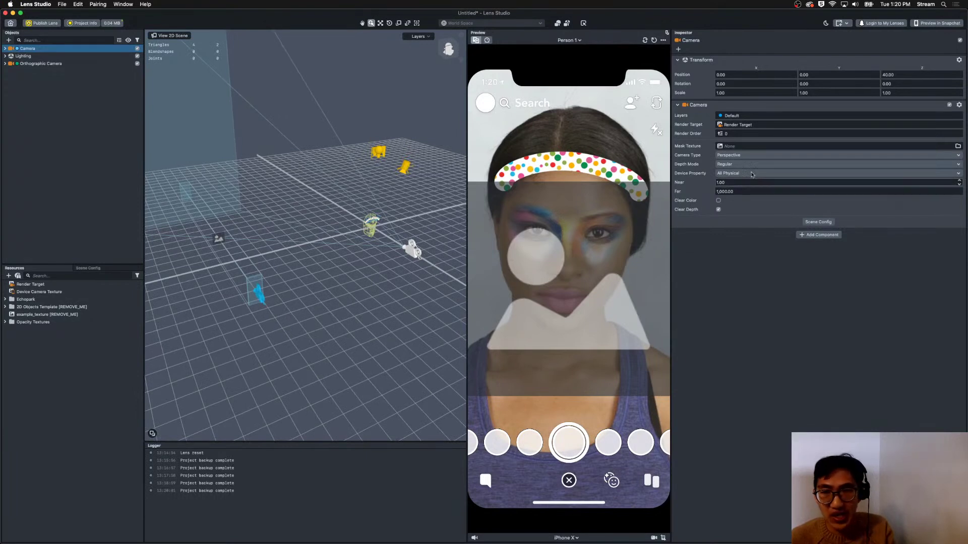
# Compare the Camera Type settings of the main Camera and the Orthographic Camera.
pyautogui.click(731, 155)
pyautogui.click(730, 157)
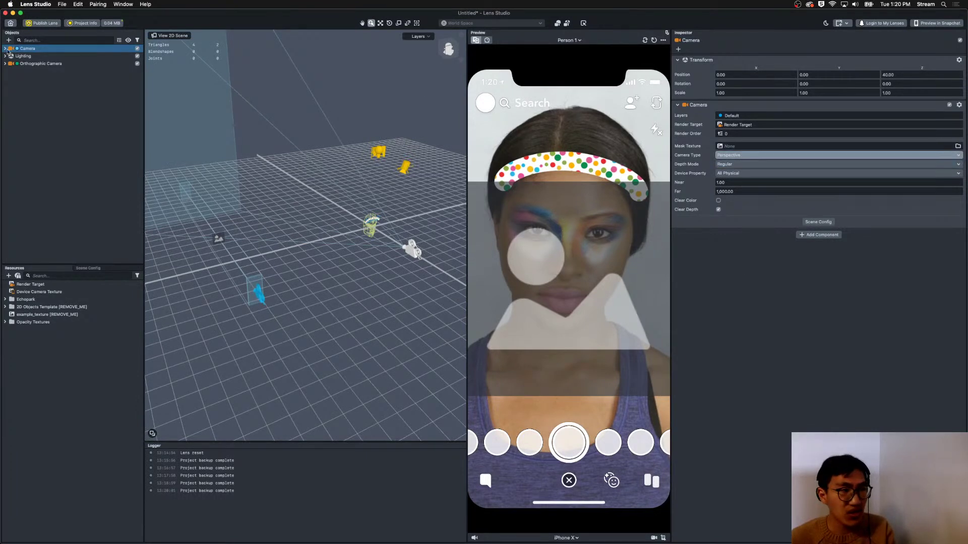
pyautogui.click(40, 63)
pyautogui.click(775, 155)
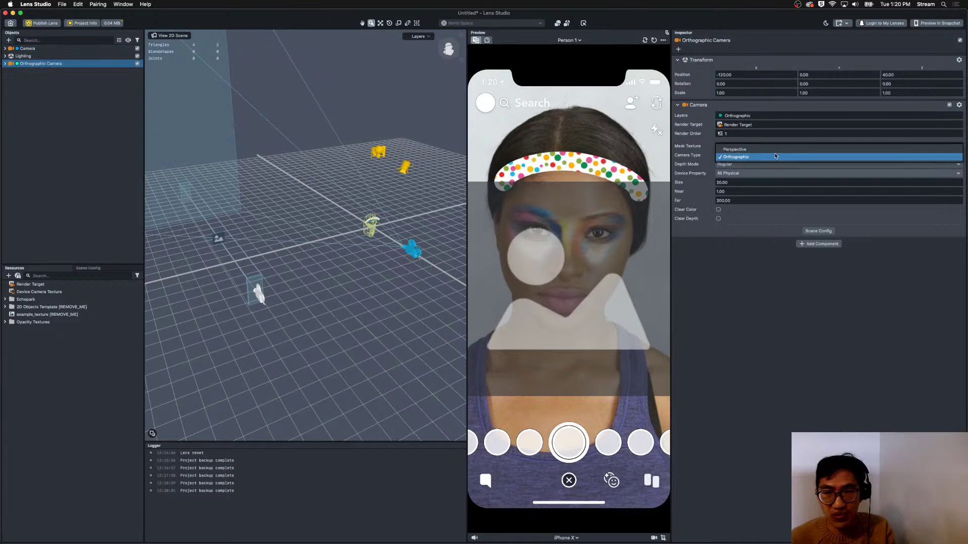
pyautogui.click(792, 327)
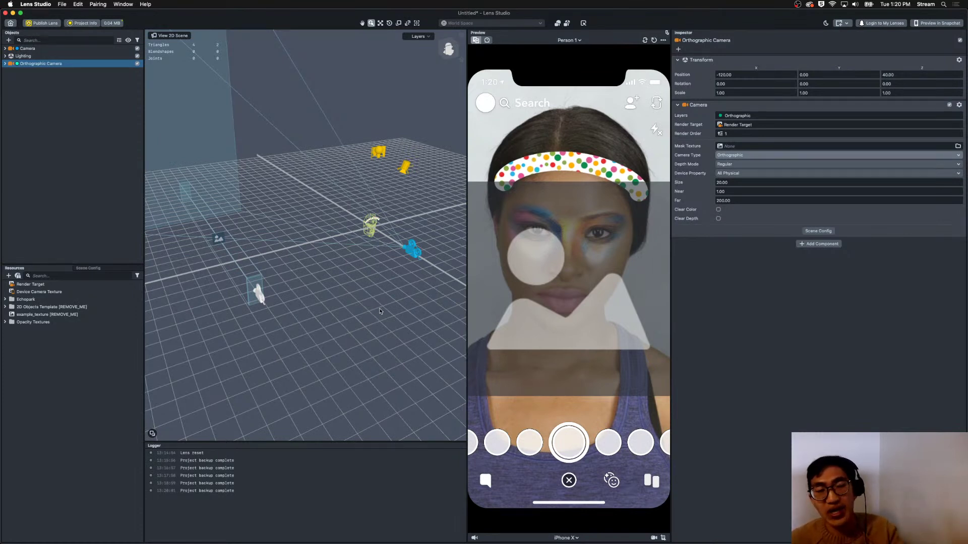
# Add a Sphere mesh object to the scene.
pyautogui.click(8, 40)
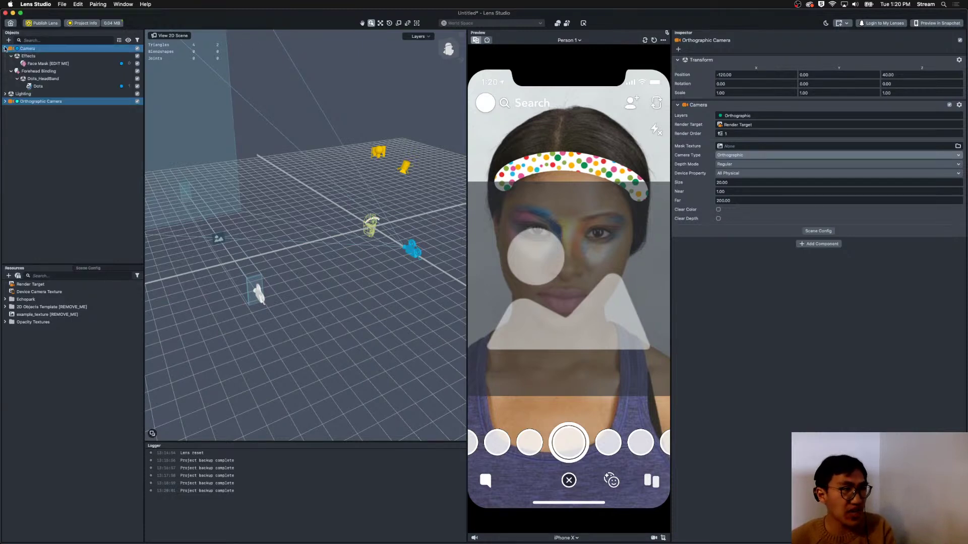
pyautogui.write('sphere')
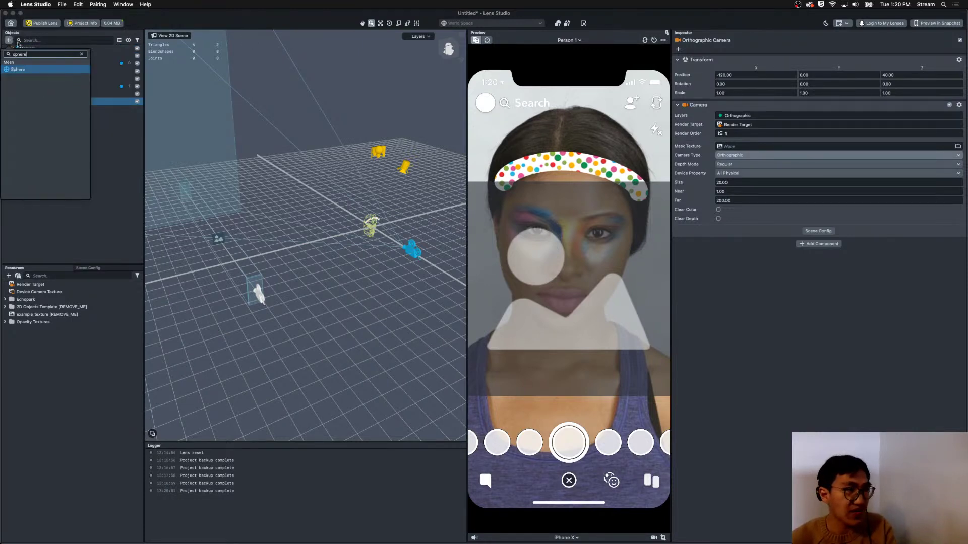
pyautogui.press('Return')
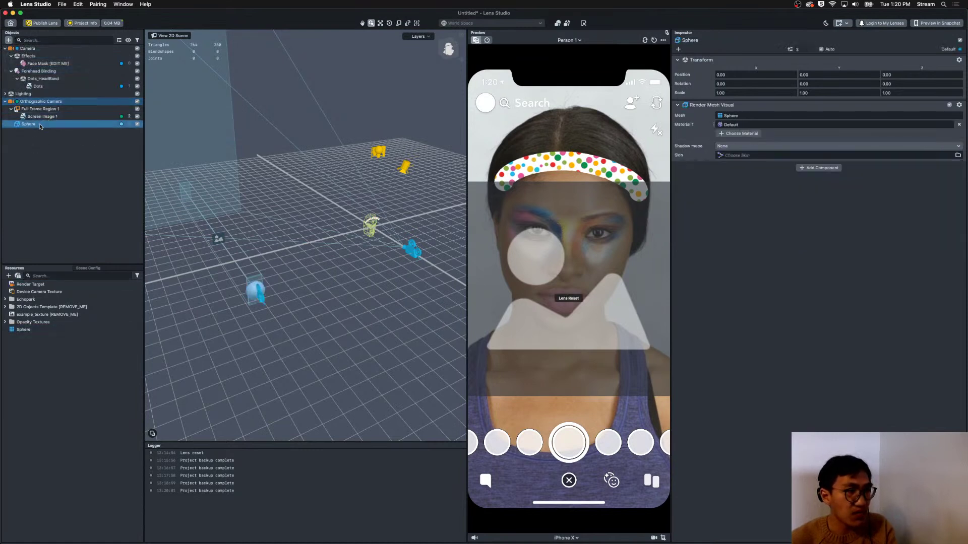
# Parent the Sphere to the main Camera and set its X position to 0.
pyautogui.moveTo(54, 57); pyautogui.dragTo(54, 49)
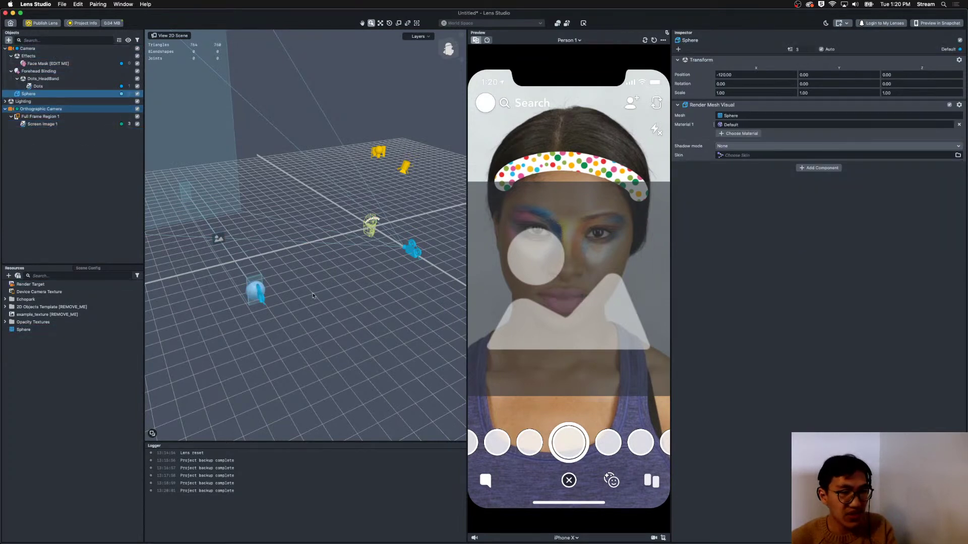
pyautogui.click(728, 74)
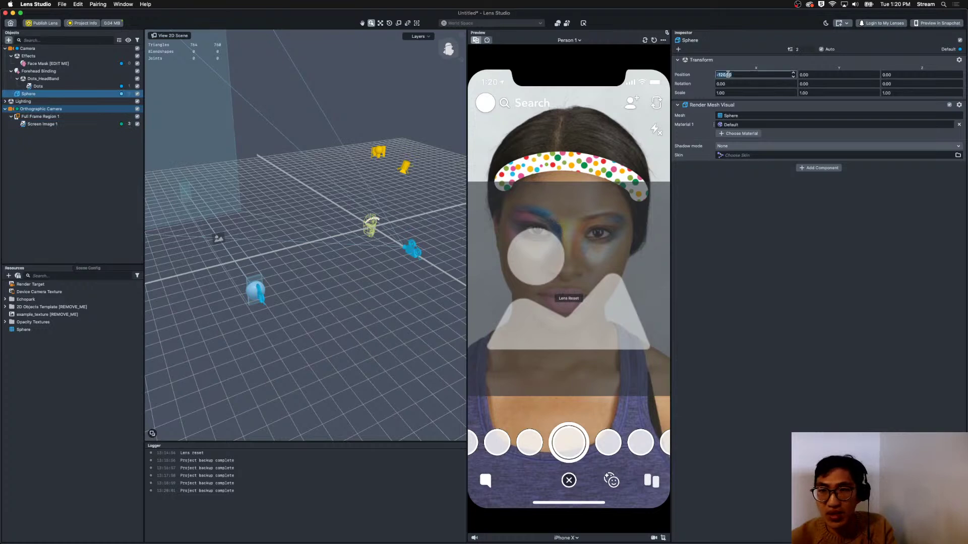
pyautogui.write('0')
pyautogui.press('Tab')
# Slide the Sphere along the Camera's Z axis, first to about -144 and finally to about -31.
pyautogui.keyDown('alt'); pyautogui.moveTo(408, 214); pyautogui.dragTo(410, 242); pyautogui.keyUp('alt')
pyautogui.press('w')
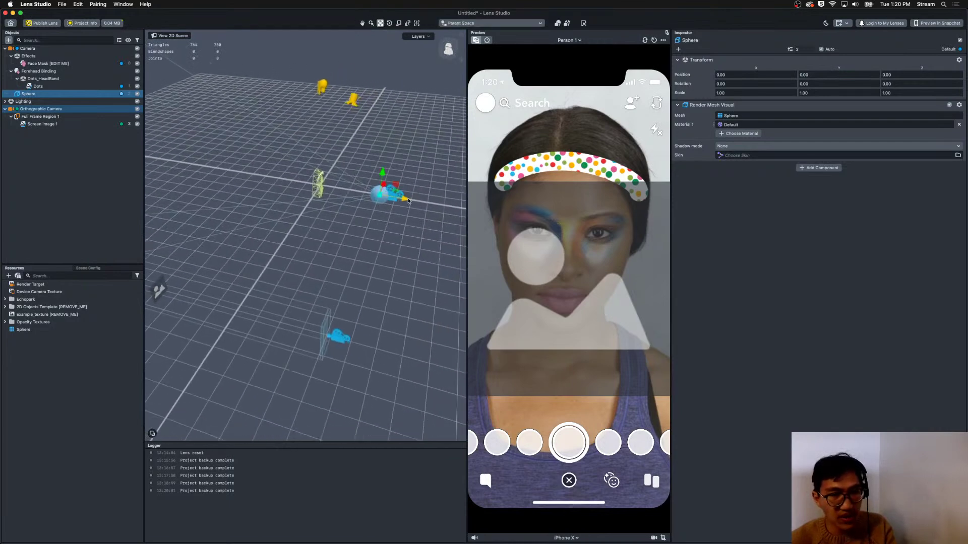
pyautogui.moveTo(365, 196); pyautogui.dragTo(181, 195)
pyautogui.moveTo(229, 198); pyautogui.dragTo(261, 268)
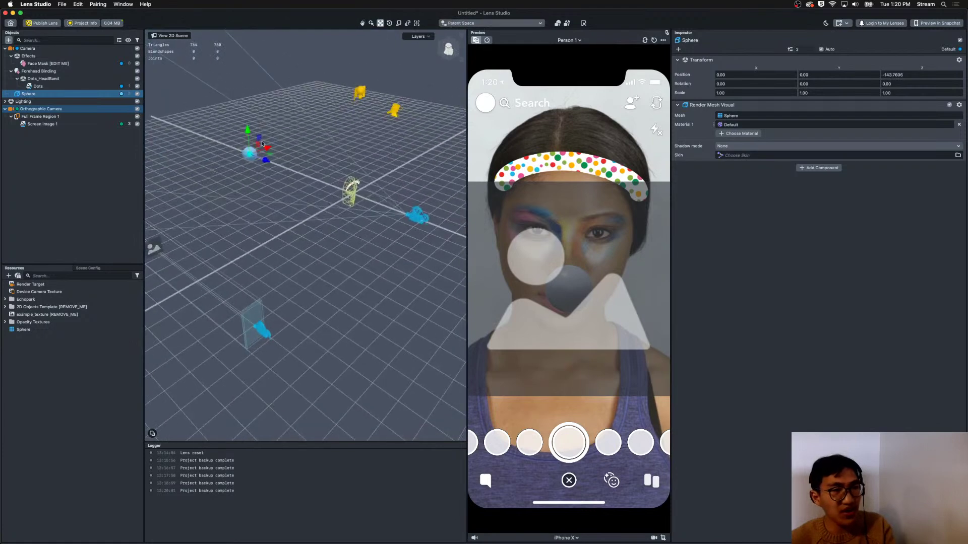
pyautogui.keyDown('alt'); pyautogui.moveTo(211, 234); pyautogui.dragTo(270, 247); pyautogui.keyUp('alt')
pyautogui.moveTo(338, 208); pyautogui.dragTo(364, 241)
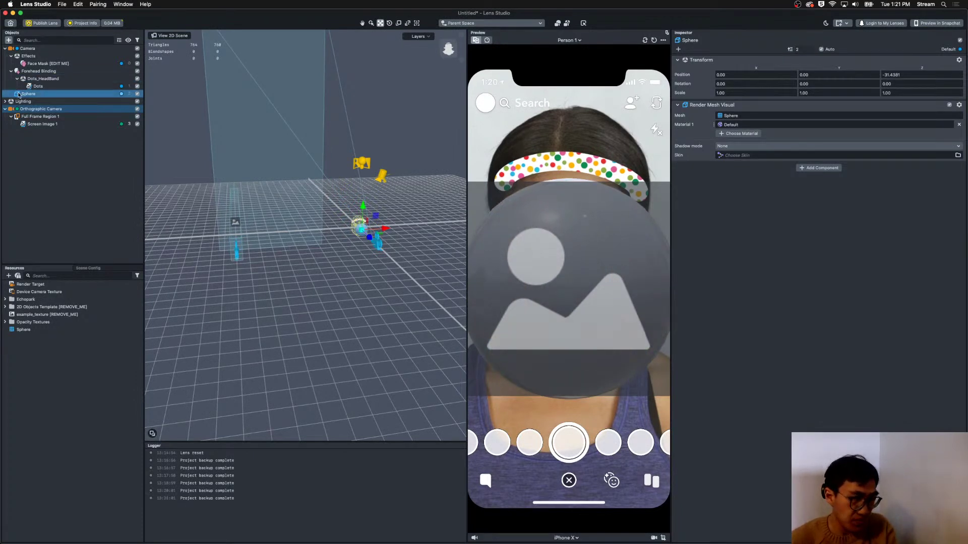
# Parent the Sphere to the Orthographic Camera and set its X and Z positions to 0.
pyautogui.moveTo(35, 112); pyautogui.dragTo(42, 113)
pyautogui.press('super+a')
pyautogui.write('0')
pyautogui.press('Tab')
pyautogui.press('Tab')
pyautogui.write('0')
pyautogui.press('Tab')
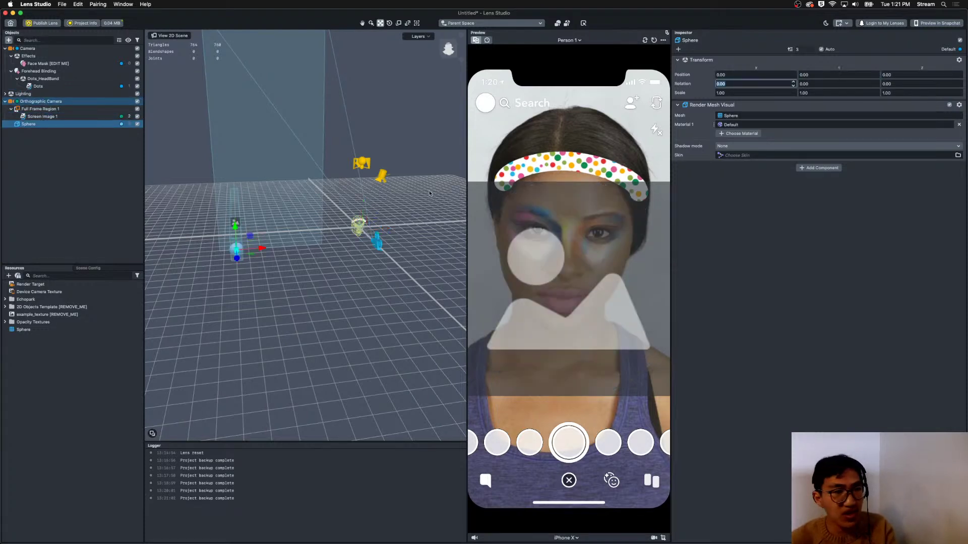
pyautogui.moveTo(198, 297); pyautogui.dragTo(299, 289, button='middle')
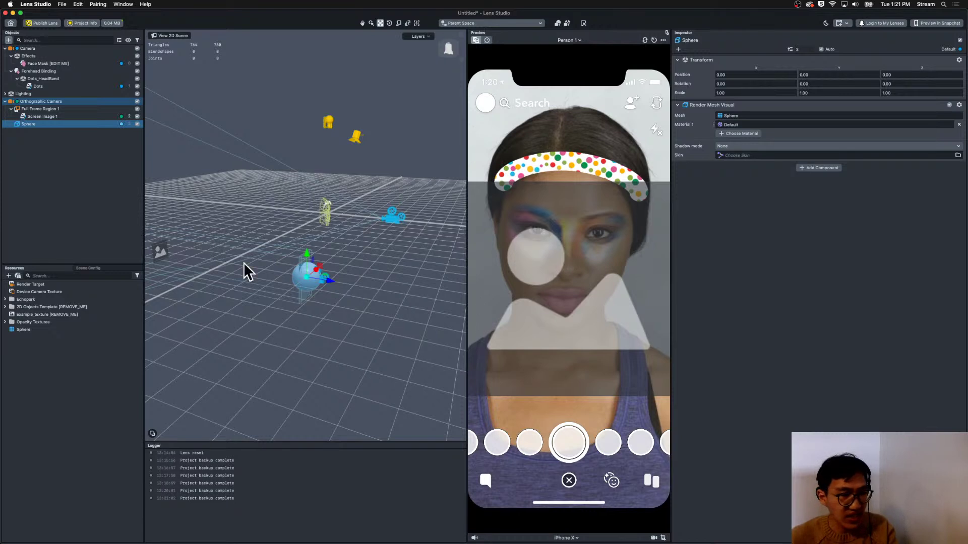
# Assign the Sphere to the Orthographic layer and move it along the Z axis to about -16.
pyautogui.click(103, 143)
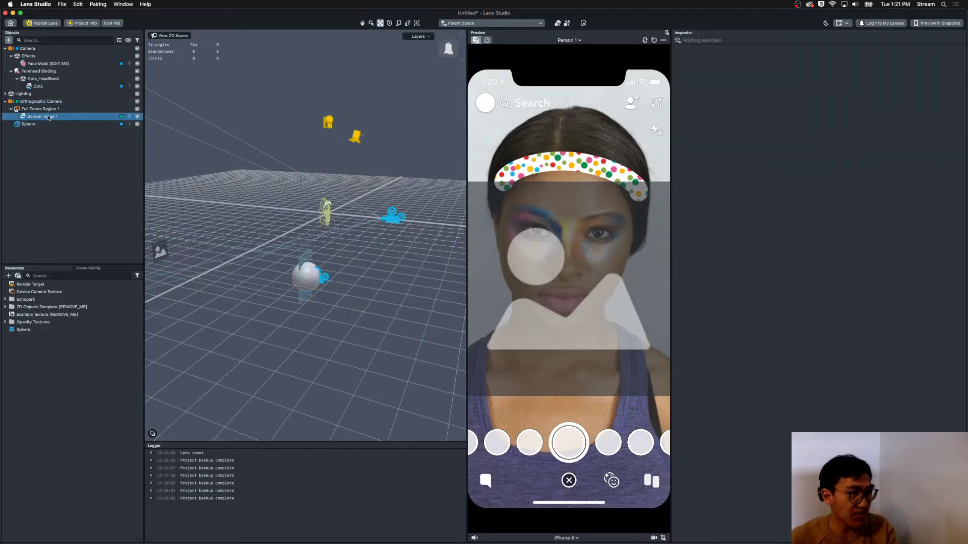
pyautogui.click(17, 101)
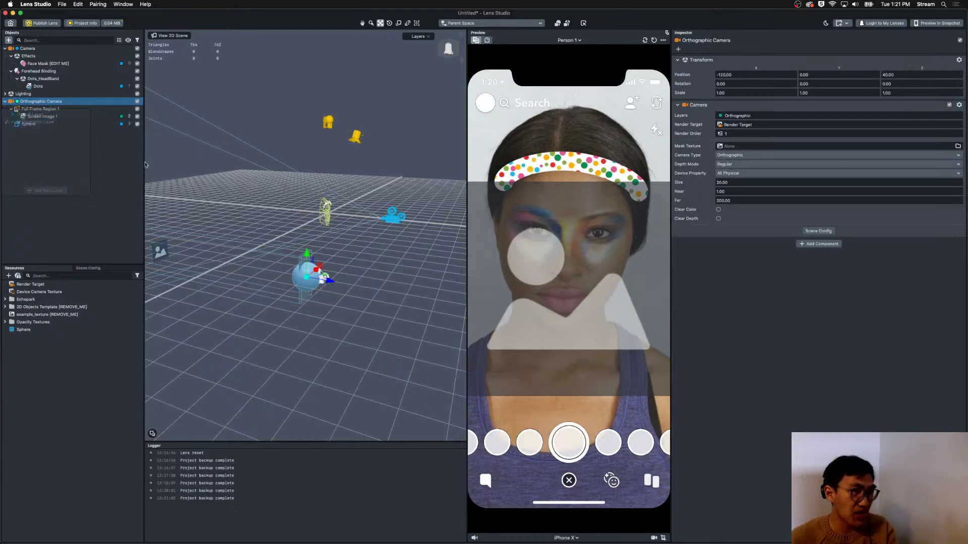
pyautogui.click(121, 123)
pyautogui.click(108, 144)
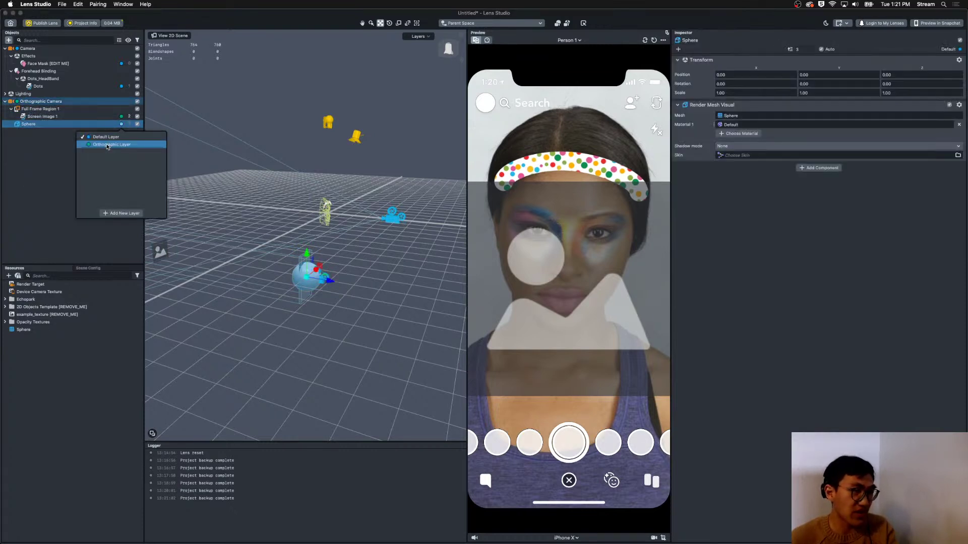
pyautogui.click(15, 230)
pyautogui.moveTo(331, 281); pyautogui.dragTo(286, 270)
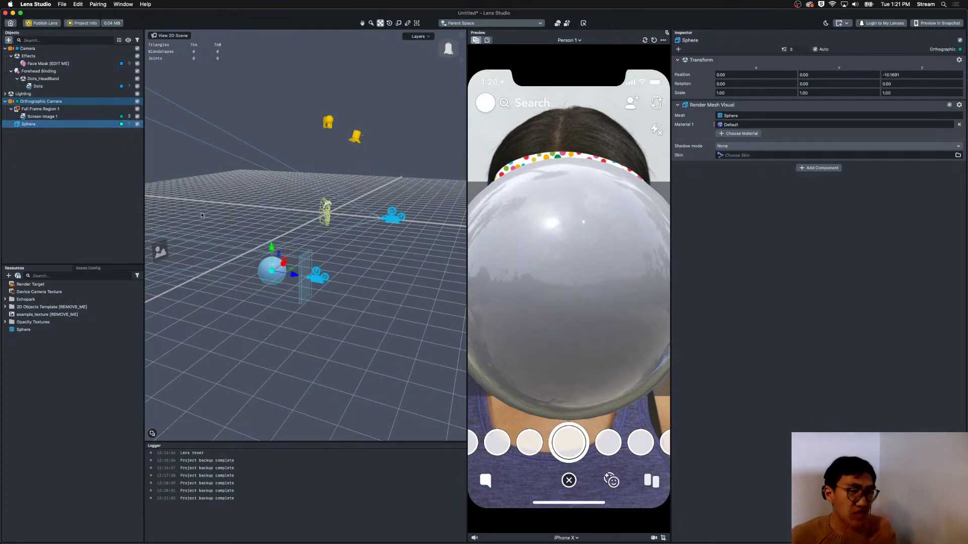
# Switch the preview to the Beach scene and push the Sphere farther along the Z axis to about -116.
pyautogui.scroll(-5, 204, 252)
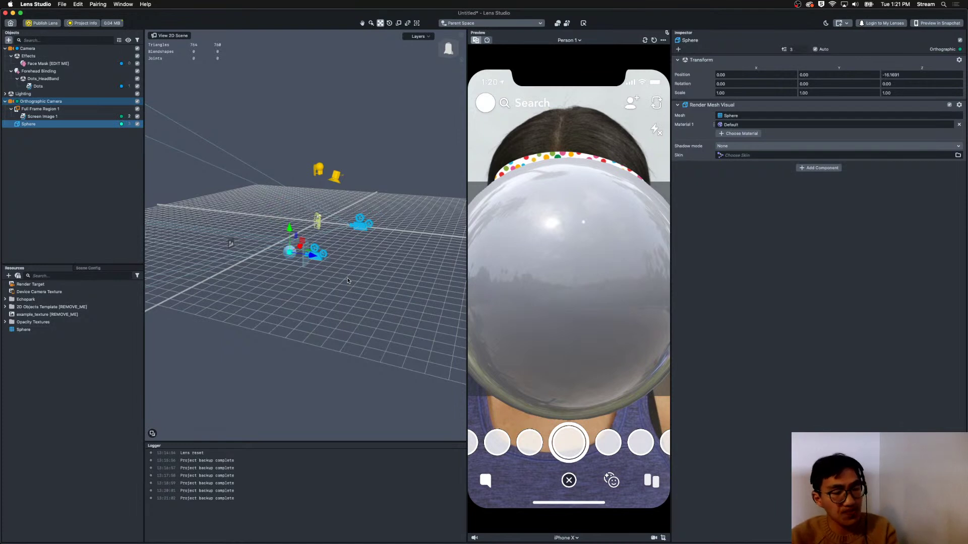
pyautogui.click(579, 40)
pyautogui.click(655, 41)
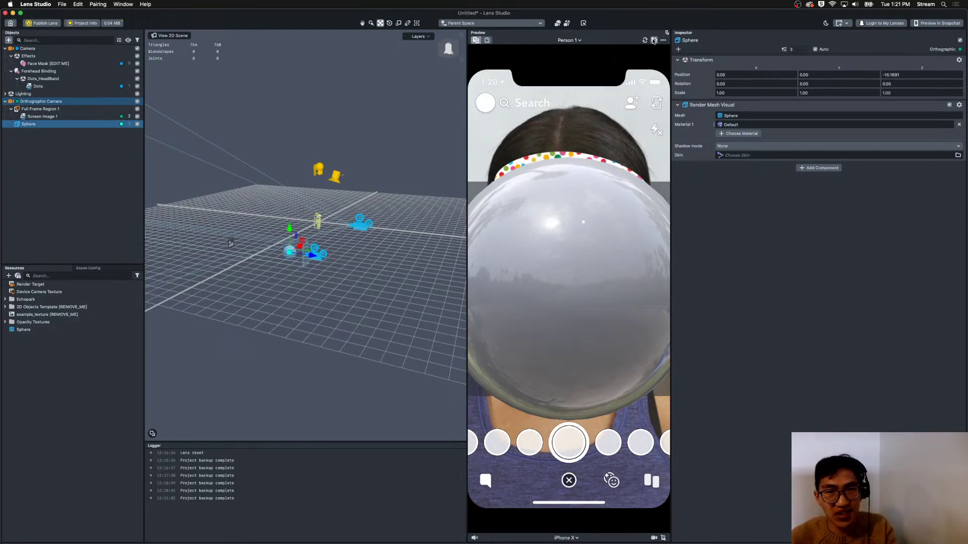
pyautogui.click(645, 40)
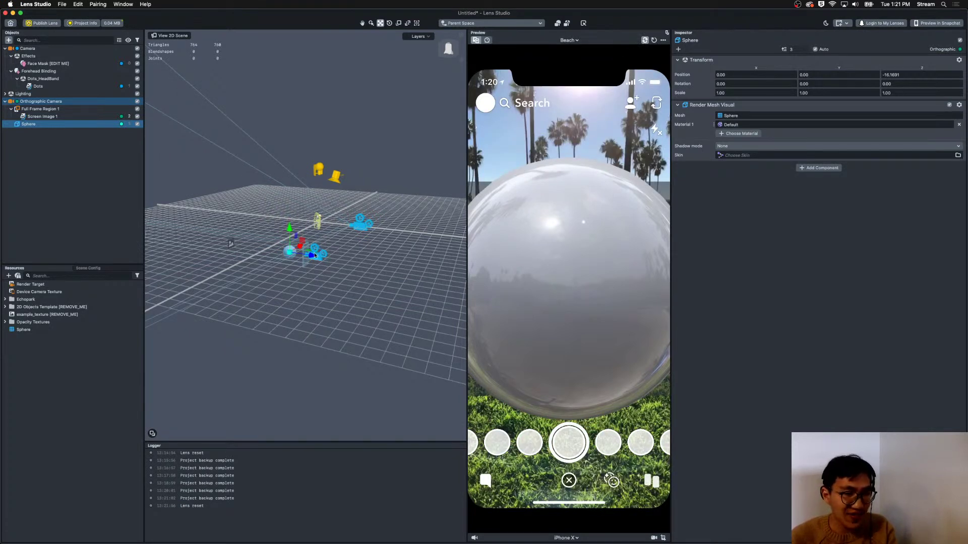
pyautogui.moveTo(296, 260); pyautogui.dragTo(221, 245)
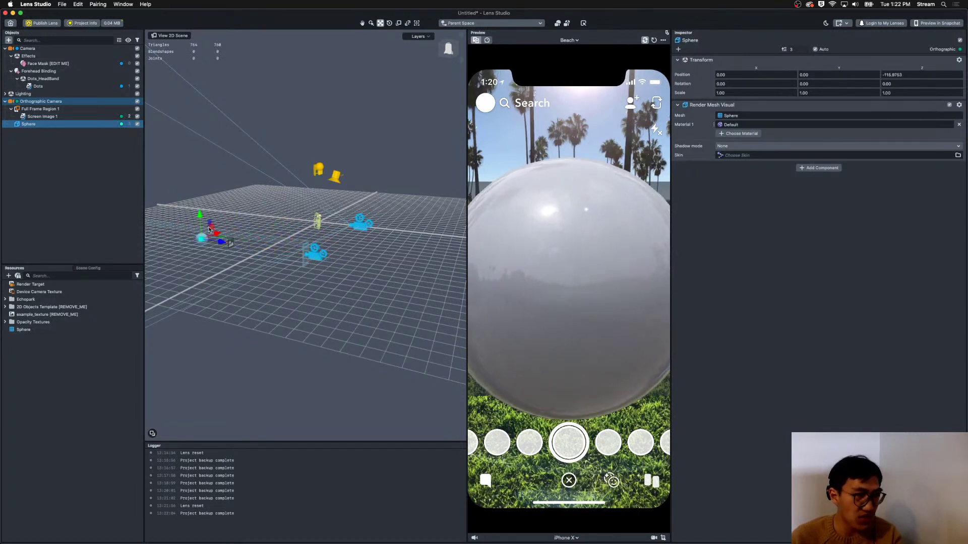
# Parent the Sphere to the main Camera and assign it to the Default layer.
pyautogui.moveTo(40, 123); pyautogui.dragTo(48, 51)
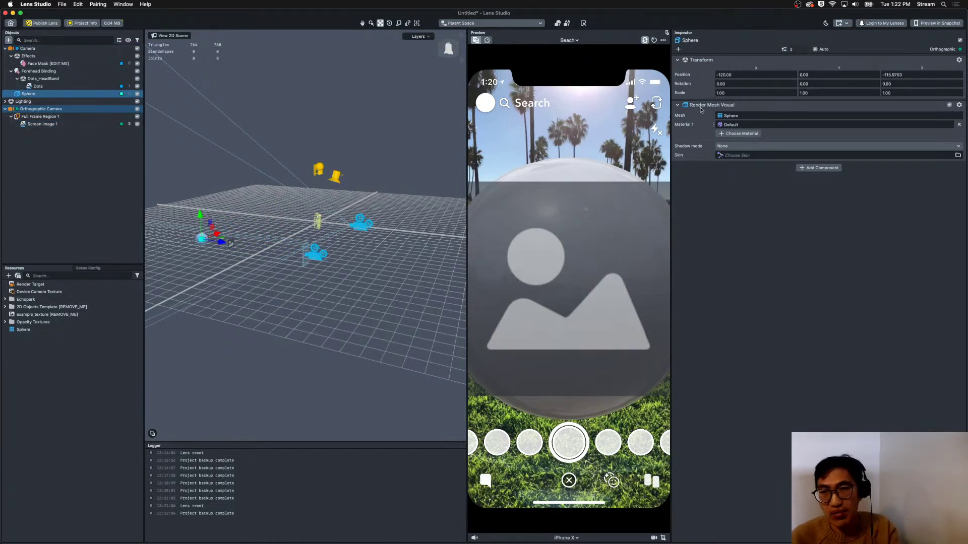
pyautogui.click(944, 50)
pyautogui.click(906, 63)
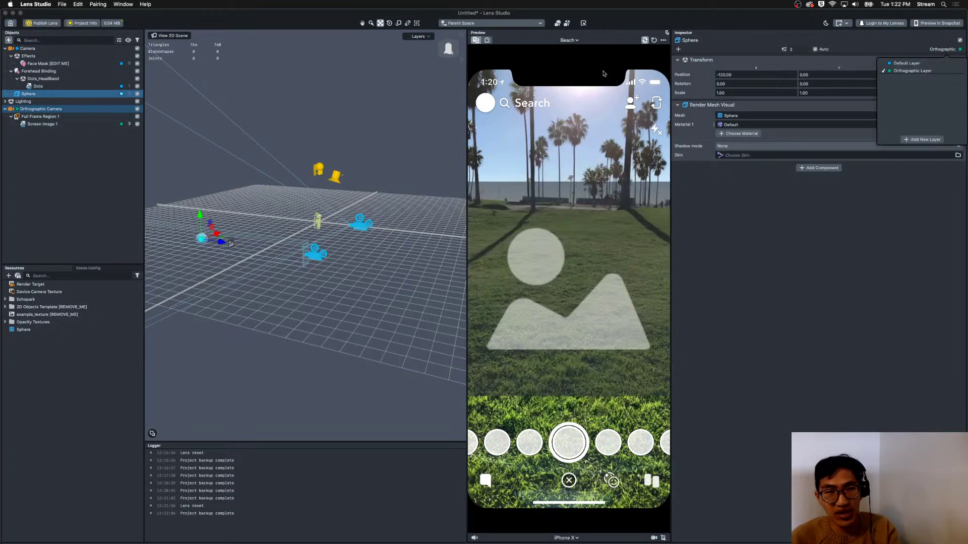
# Set the Sphere's X position to 0 and move it along the Z axis to about -162.
pyautogui.click(731, 74)
pyautogui.doubleClick(731, 73)
pyautogui.write('0')
pyautogui.press('Tab')
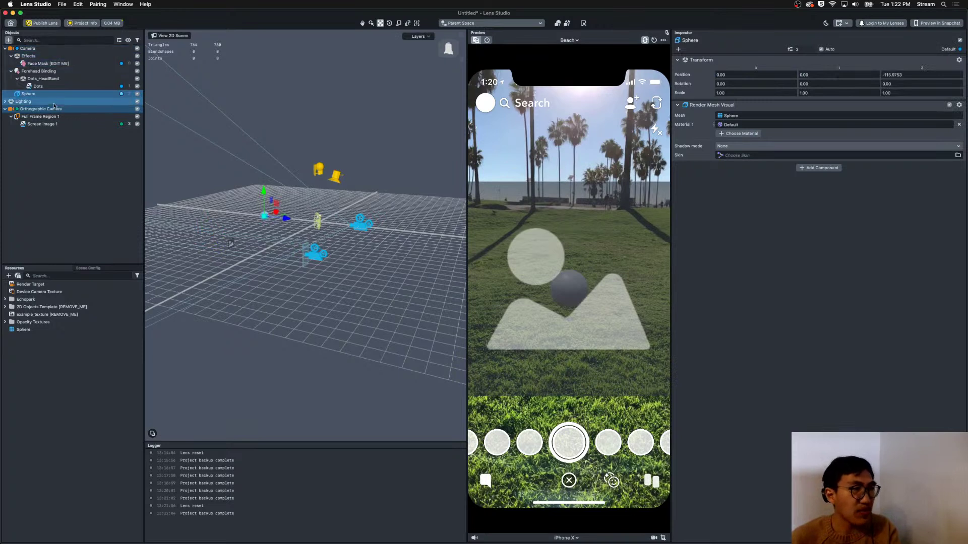
pyautogui.click(287, 218)
pyautogui.moveTo(286, 218)
pyautogui.mouseDown()
pyautogui.moveTo(340, 230)
pyautogui.moveTo(277, 224)
pyautogui.mouseUp()
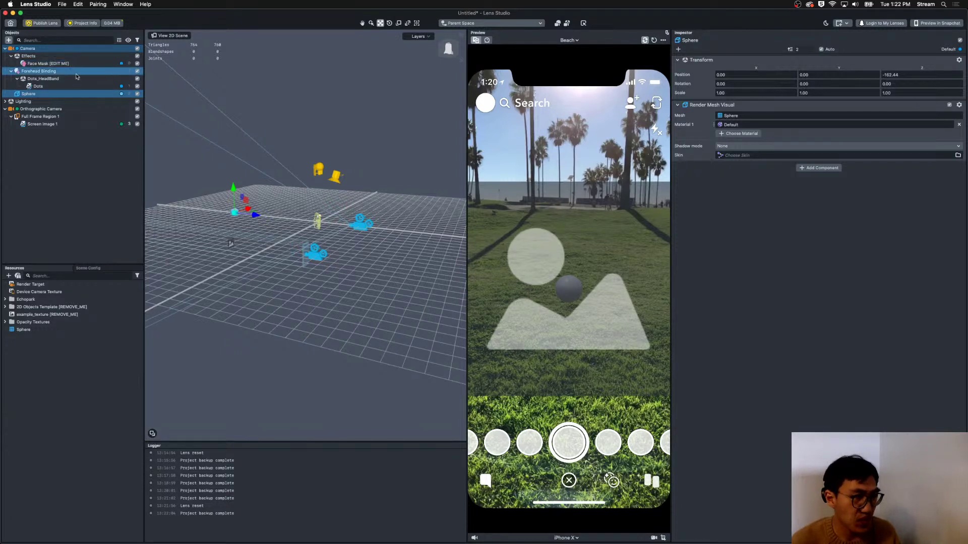
# Switch the preview back to Person 1.
pyautogui.rightClick(63, 94)
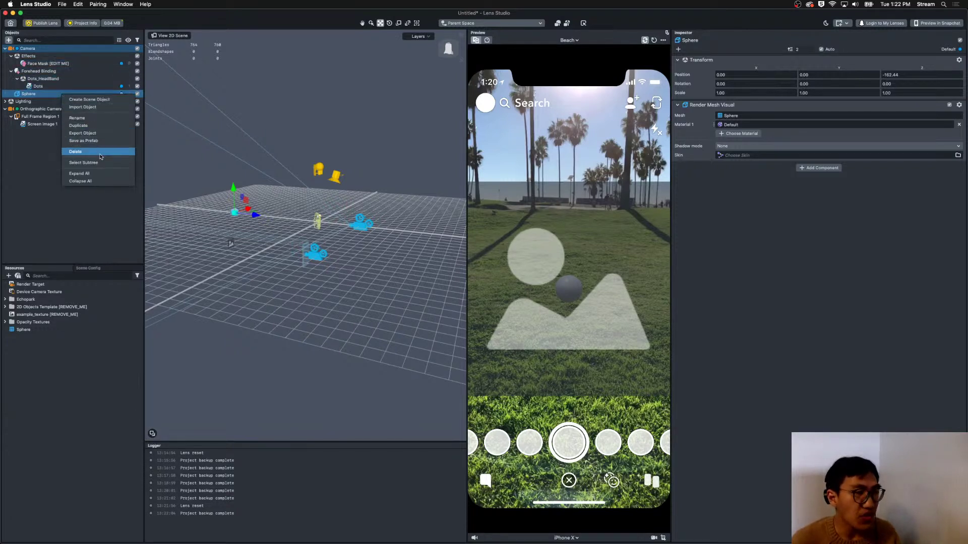
pyautogui.click(42, 157)
pyautogui.click(78, 124)
pyautogui.click(45, 95)
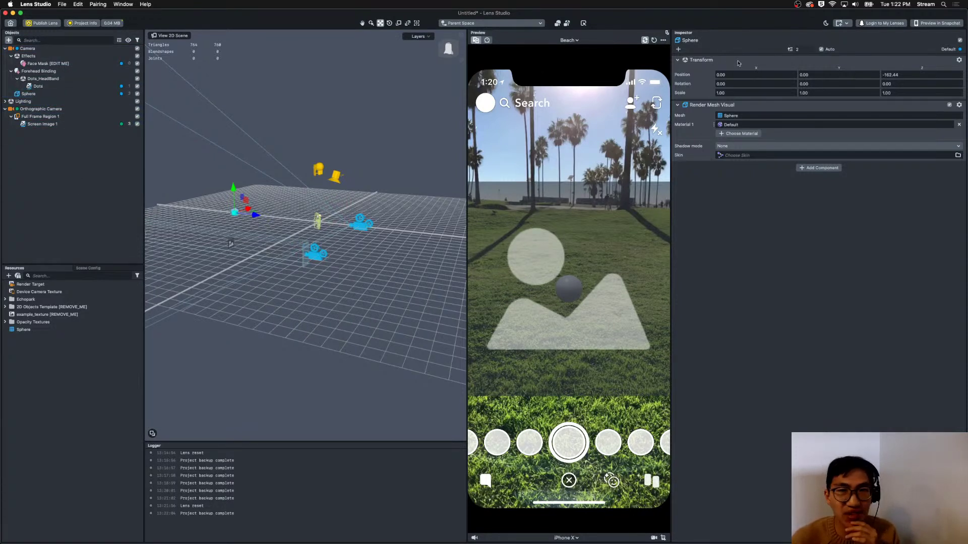
pyautogui.click(645, 41)
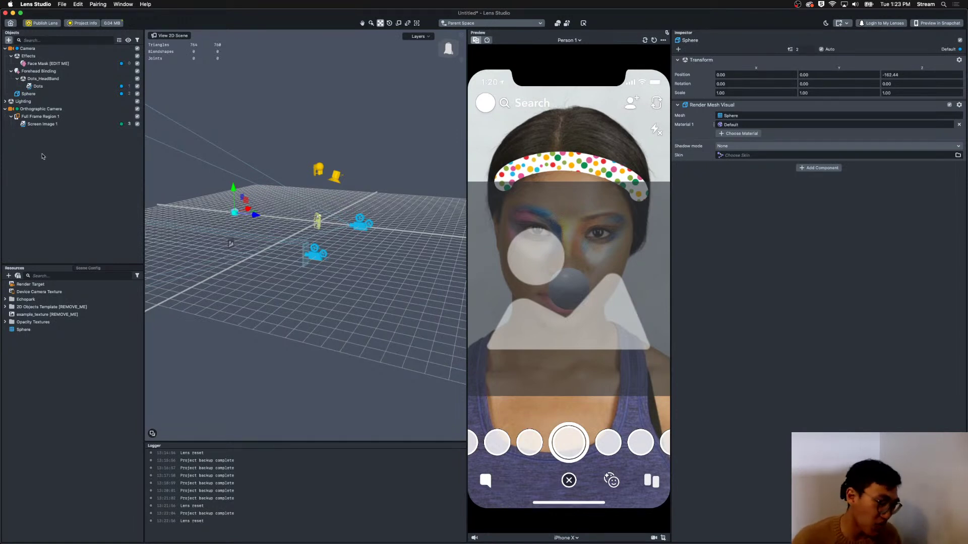
# Disable Screen Image 1 and collapse the Orthographic Camera's hierarchy.
pyautogui.click(46, 124)
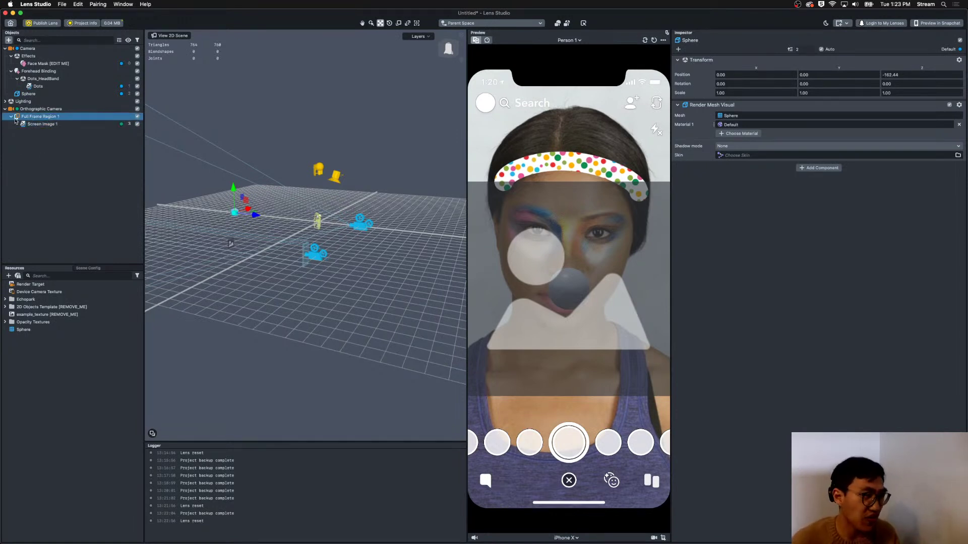
pyautogui.click(7, 111)
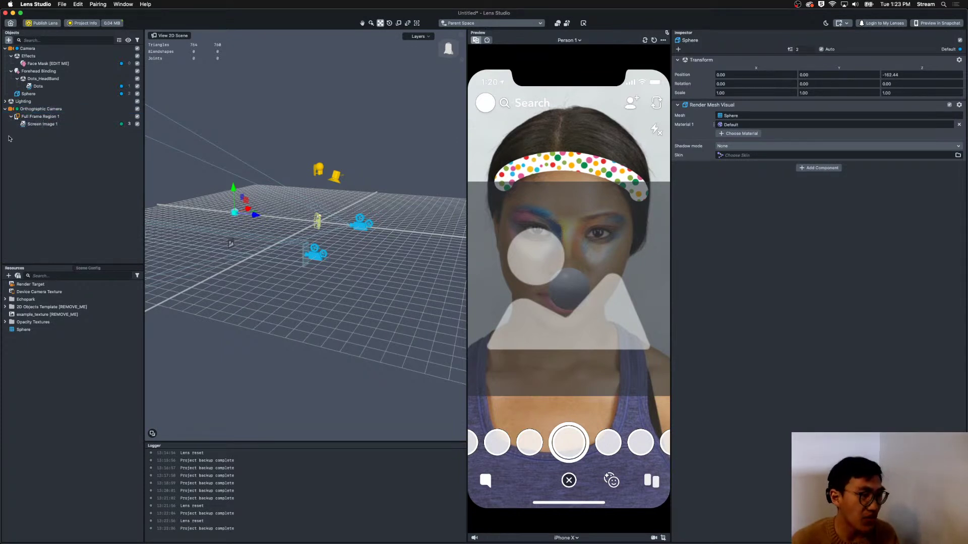
pyautogui.click(4, 109)
pyautogui.click(5, 109)
pyautogui.click(40, 124)
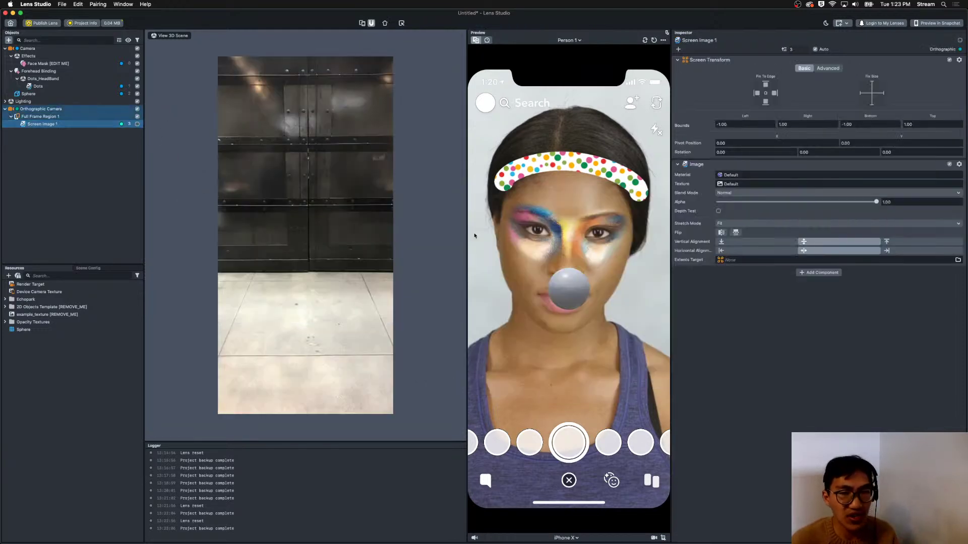
pyautogui.click(5, 109)
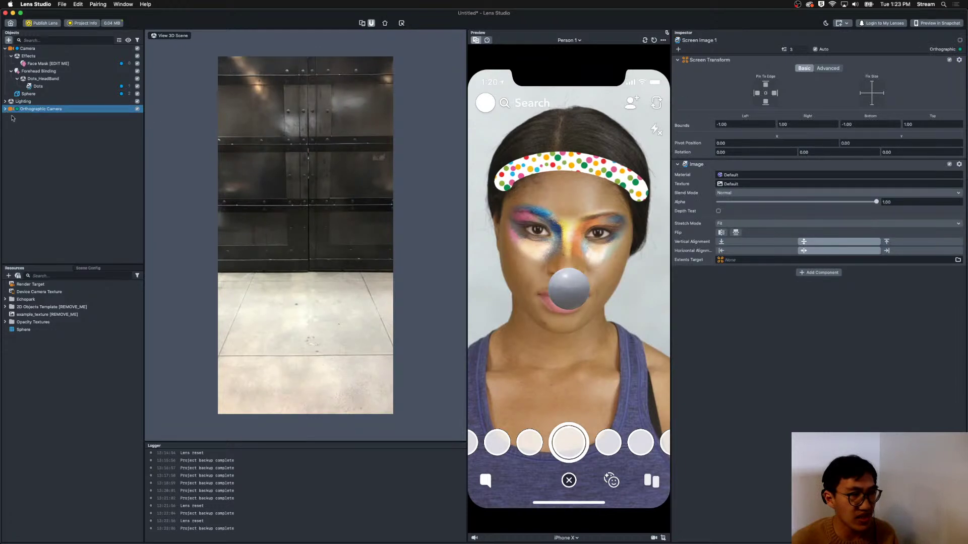
pyautogui.click(61, 179)
# Parent the Sphere to the Forehead Binding and set its X, Y and Z positions to 0.
pyautogui.click(44, 95)
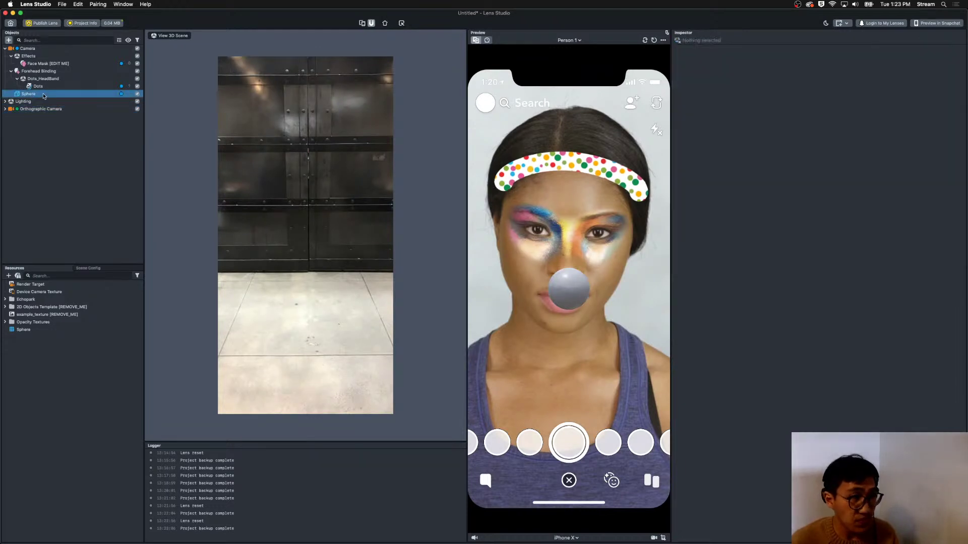
pyautogui.moveTo(28, 96); pyautogui.dragTo(50, 75)
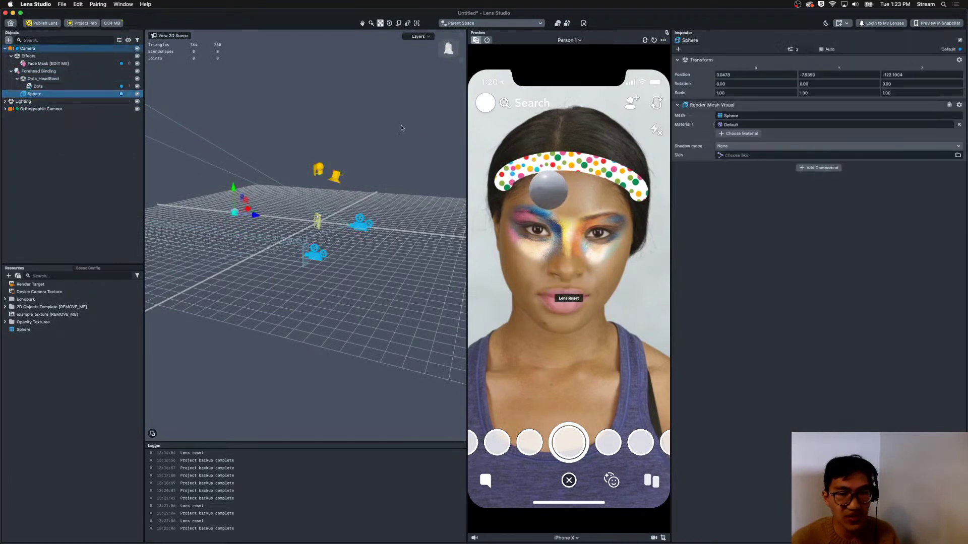
pyautogui.click(769, 75)
pyautogui.write('0')
pyautogui.press('Tab')
pyautogui.write('0')
pyautogui.press('Tab')
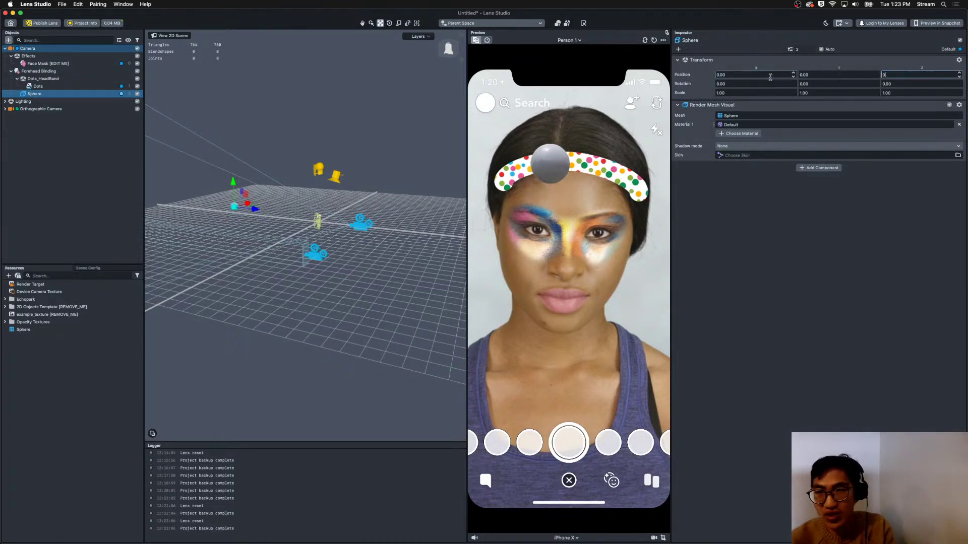
pyautogui.write('0')
pyautogui.press('Tab')
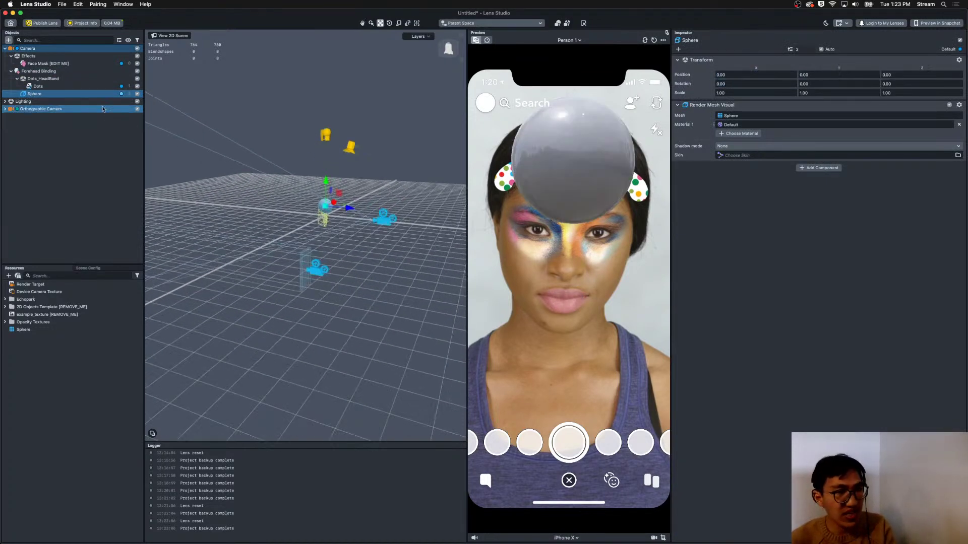
# Scale the Sphere down to about 0.34 and place it on the nose, at about Y -9.43 and Z 1.55.
pyautogui.press('f')
pyautogui.press('r')
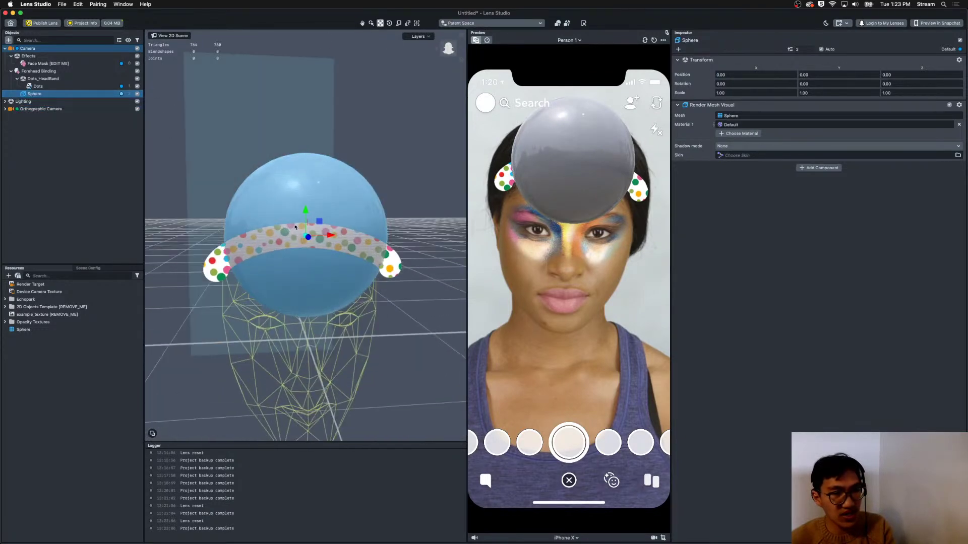
pyautogui.keyDown('alt'); pyautogui.moveTo(308, 235); pyautogui.dragTo(315, 276); pyautogui.keyUp('alt')
pyautogui.press('w')
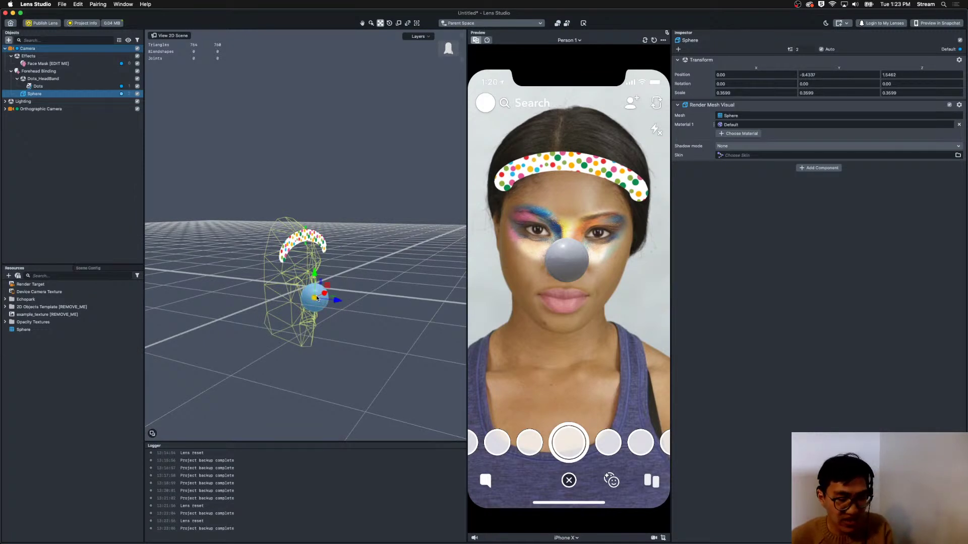
pyautogui.press('r')
pyautogui.moveTo(317, 299); pyautogui.dragTo(311, 298)
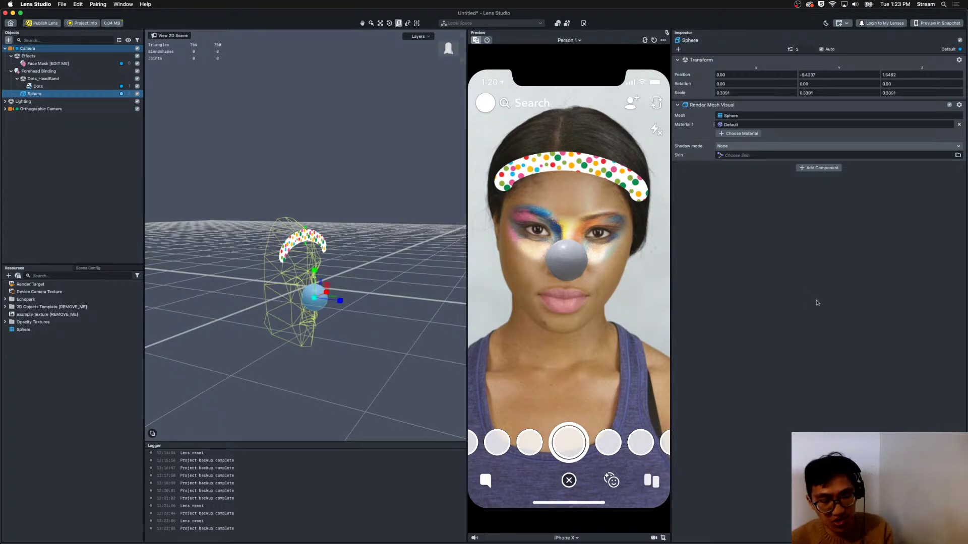
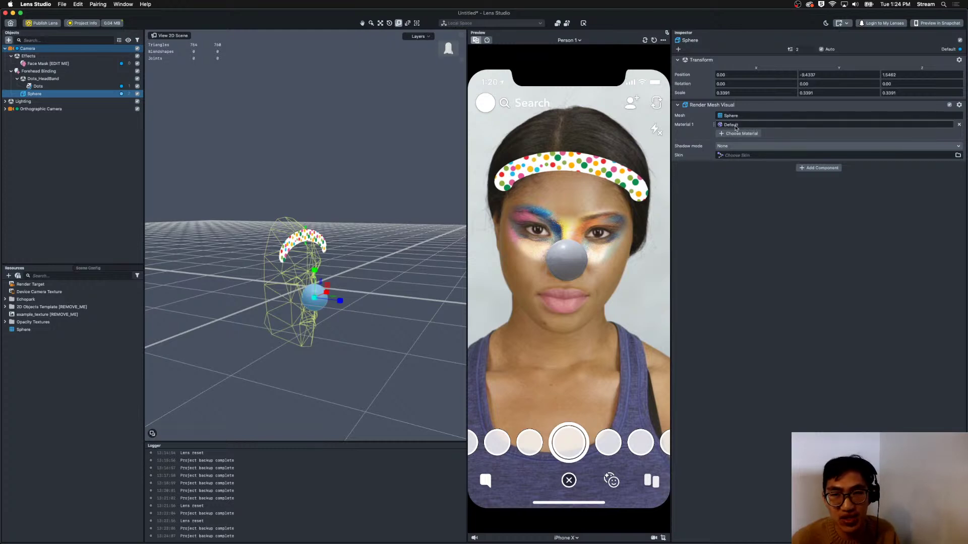
# Create a PBR material and assign it to the Sphere in place of the Default material.
pyautogui.click(732, 126)
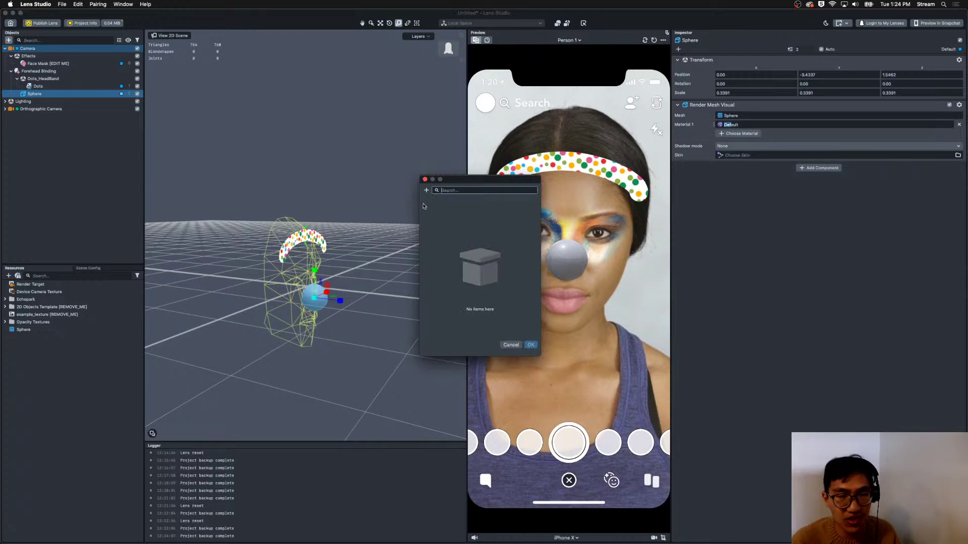
pyautogui.click(426, 190)
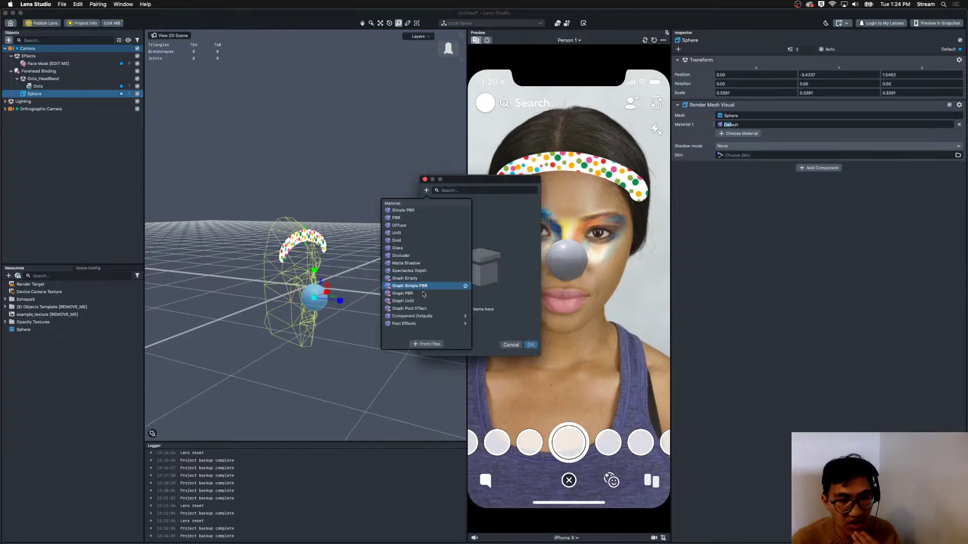
pyautogui.click(421, 218)
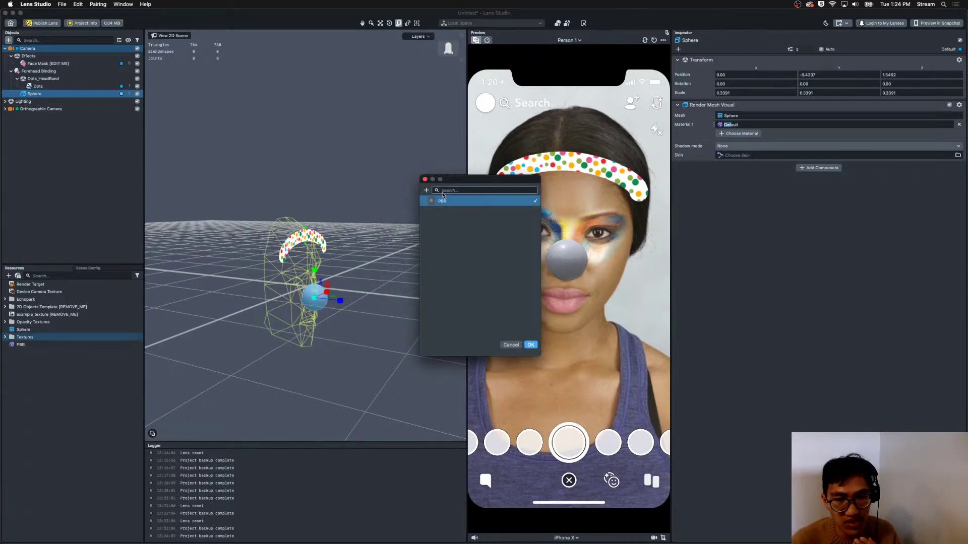
pyautogui.doubleClick(439, 201)
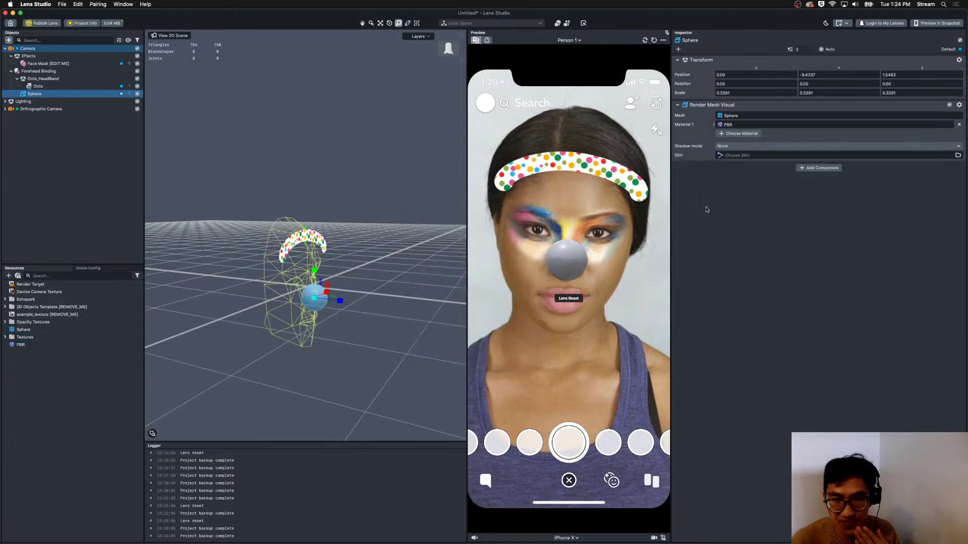
# Open the Sphere's PBR material, lower its Base Color opacity to 50%, and set its Blend Mode to Normal.
pyautogui.rightClick(739, 126)
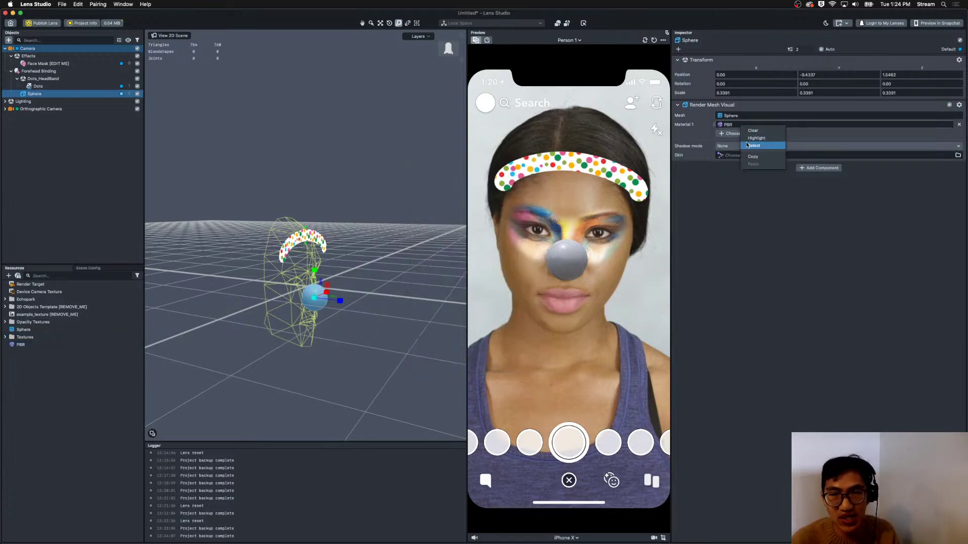
pyautogui.click(753, 145)
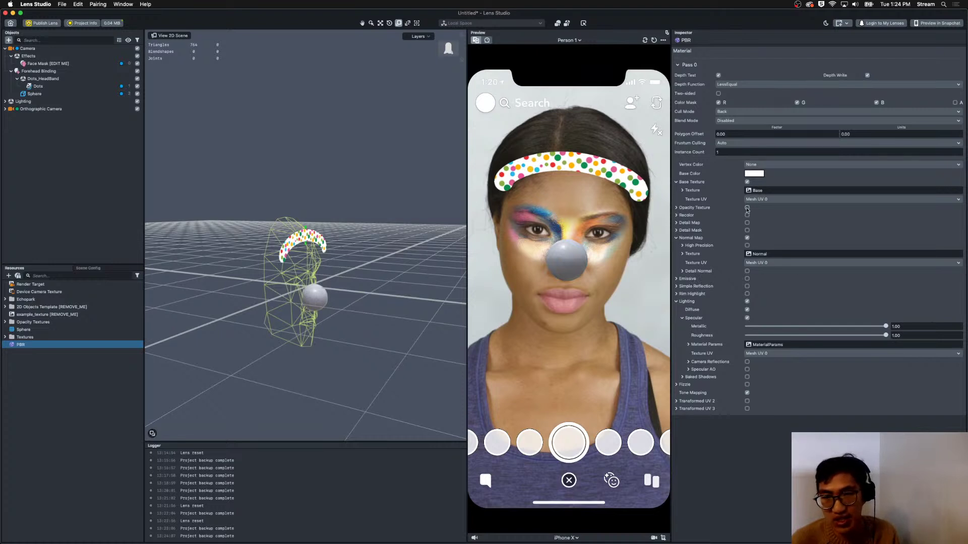
pyautogui.click(754, 174)
pyautogui.moveTo(641, 316)
pyautogui.mouseDown()
pyautogui.moveTo(627, 316)
pyautogui.moveTo(651, 316)
pyautogui.mouseUp()
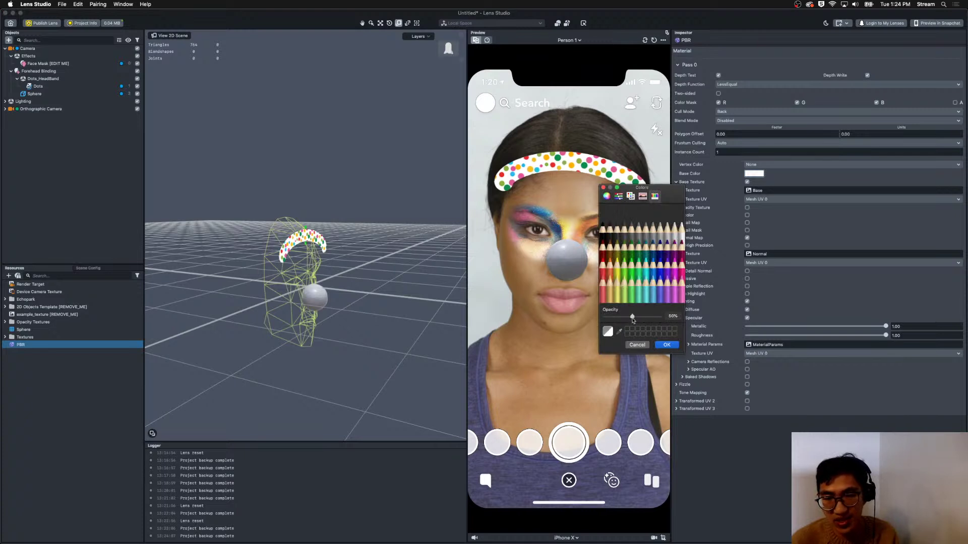
pyautogui.click(666, 345)
pyautogui.click(754, 121)
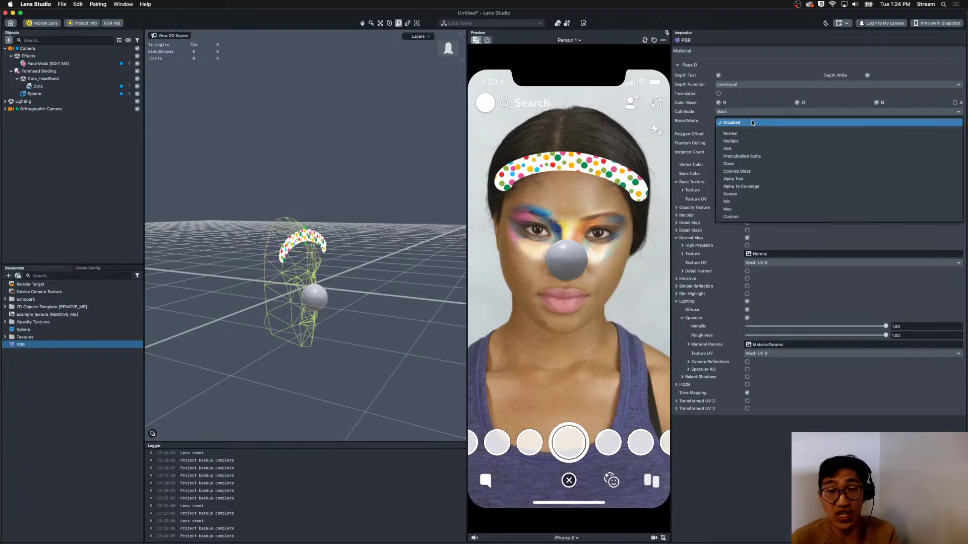
pyautogui.click(754, 132)
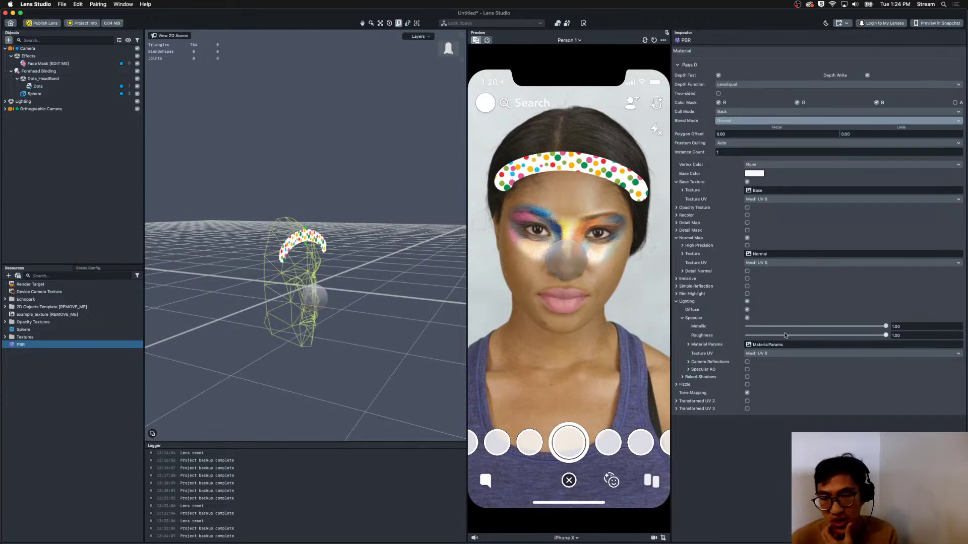
# Set the PBR material's Metallic to about 0.264 and its Base Color opacity to 100%.
pyautogui.click(783, 326)
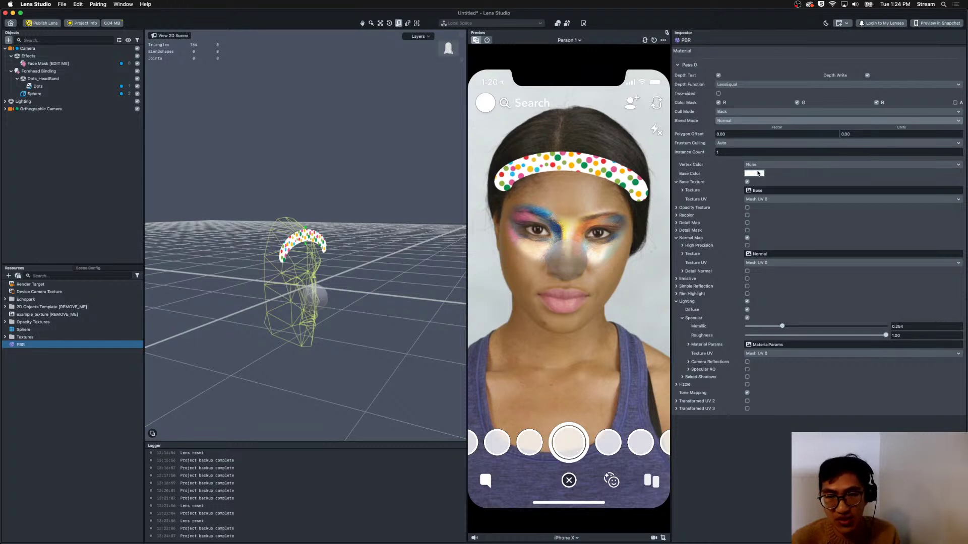
pyautogui.click(754, 173)
pyautogui.click(655, 316)
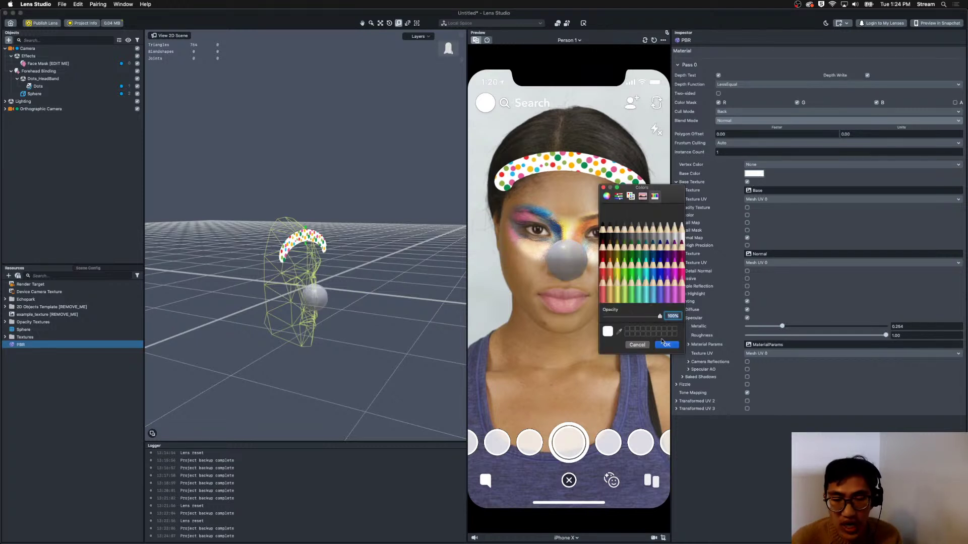
pyautogui.click(666, 345)
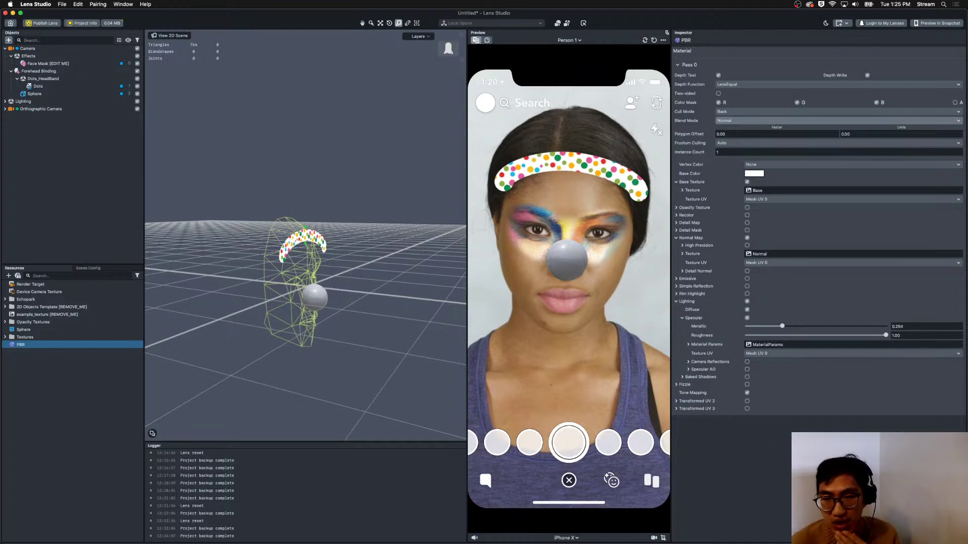
# Create a Graph PBR material in the project resources and open its node graph.
pyautogui.click(3, 109)
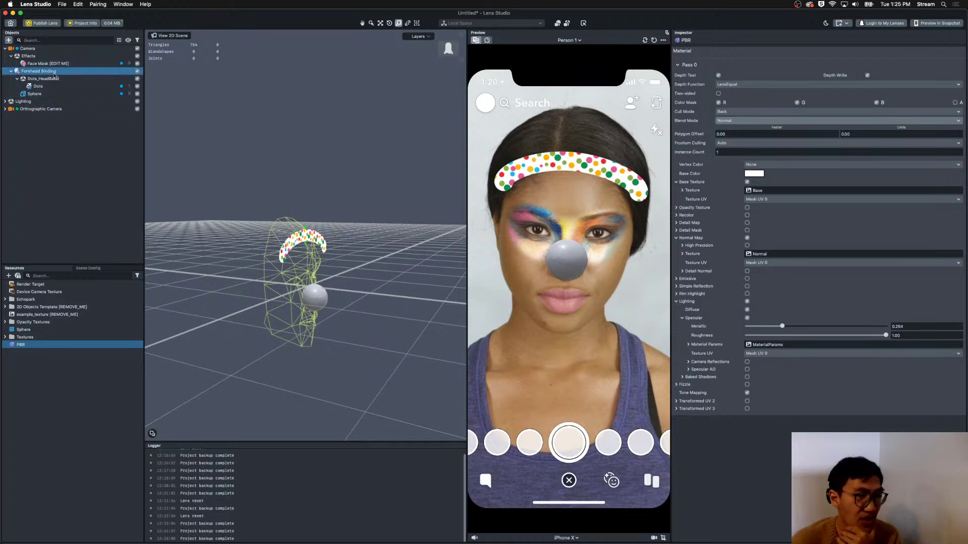
pyautogui.click(29, 291)
pyautogui.click(17, 275)
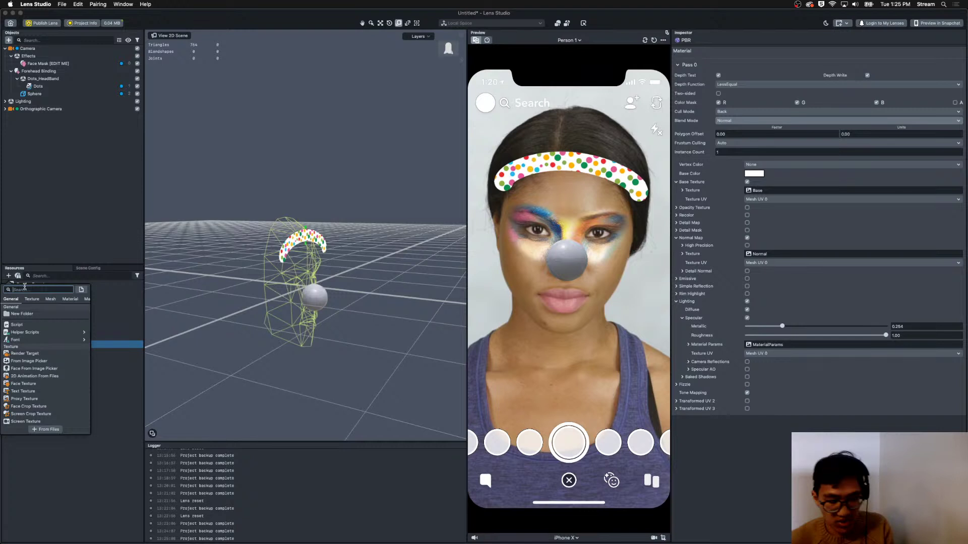
pyautogui.write('graph')
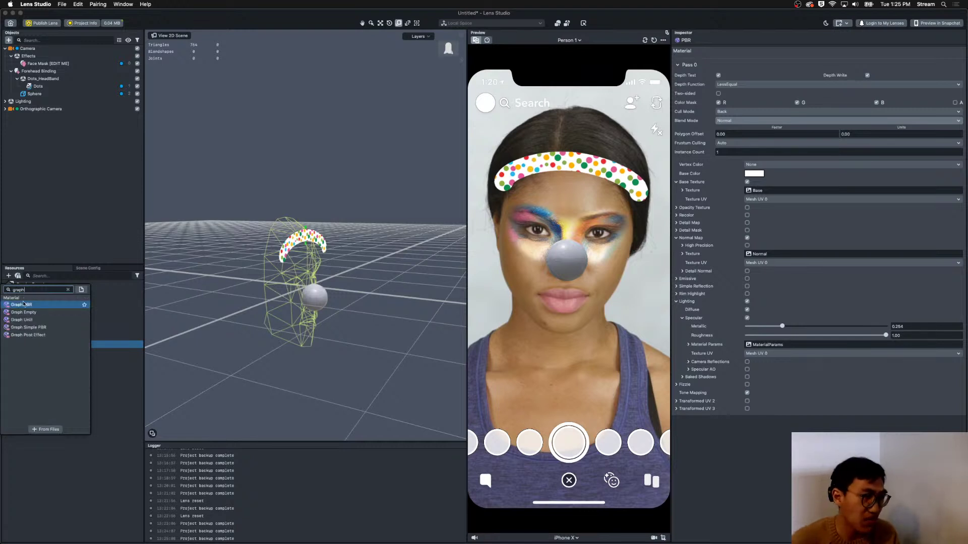
pyautogui.click(23, 304)
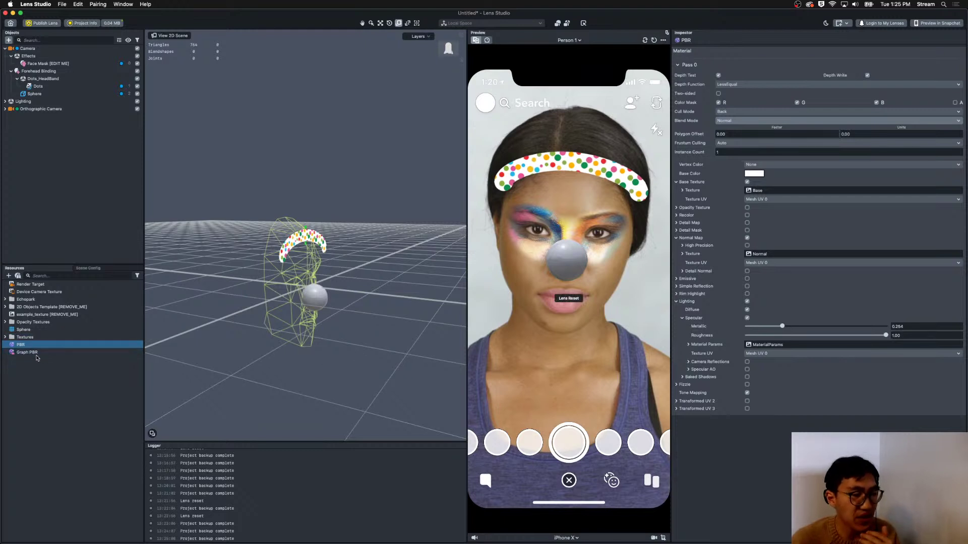
pyautogui.doubleClick(27, 352)
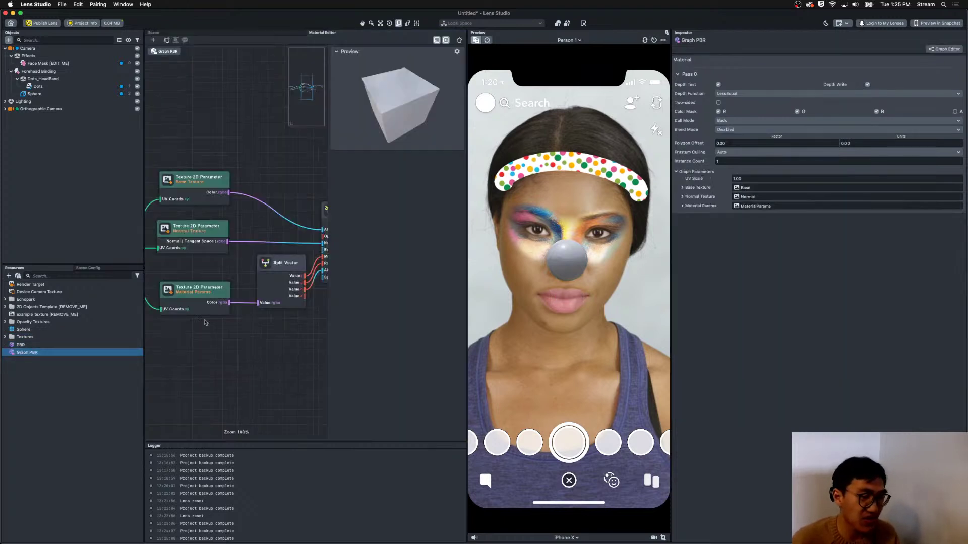
# Widen the Material Editor area to give Graph PBR's node graph more room.
pyautogui.scroll(-6, 233, 314)
pyautogui.scroll(3, 302, 310)
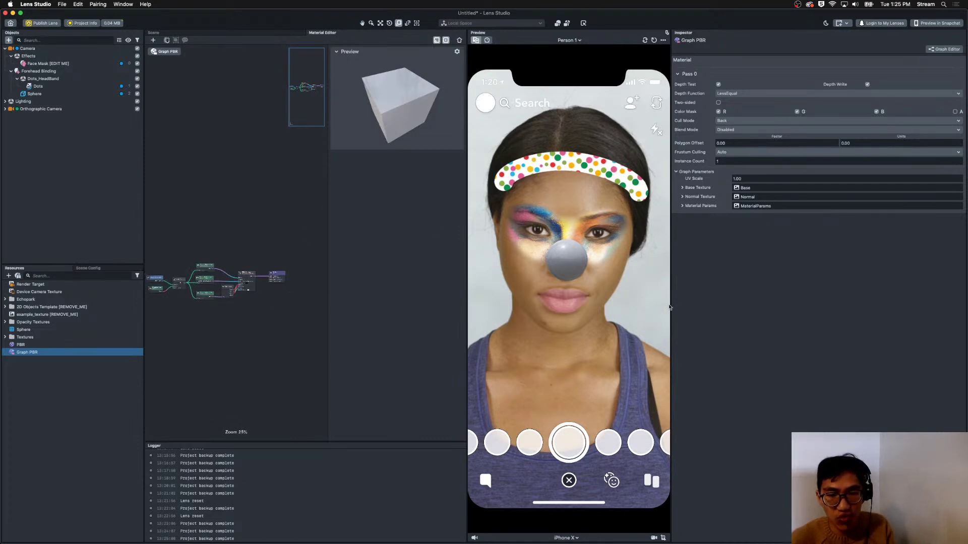
pyautogui.moveTo(669, 305); pyautogui.dragTo(795, 305)
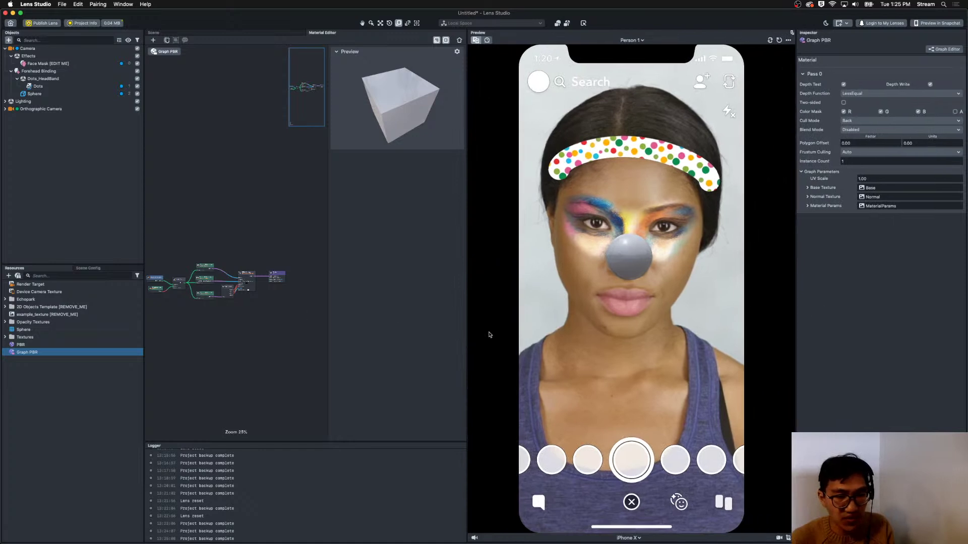
pyautogui.moveTo(466, 340); pyautogui.dragTo(595, 340)
# Examine Graph PBR's node network from the texture parameters through PBR Lighting to the Shader node.
pyautogui.scroll(5, 290, 273)
pyautogui.moveTo(280, 276); pyautogui.dragTo(219, 147, button='middle')
pyautogui.scroll(-2, 195, 140)
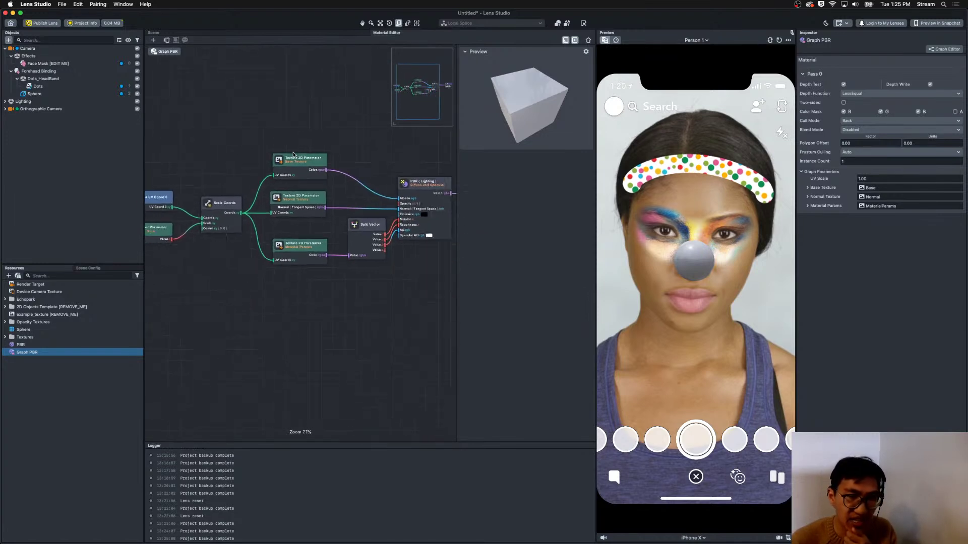
pyautogui.moveTo(384, 154); pyautogui.dragTo(354, 157)
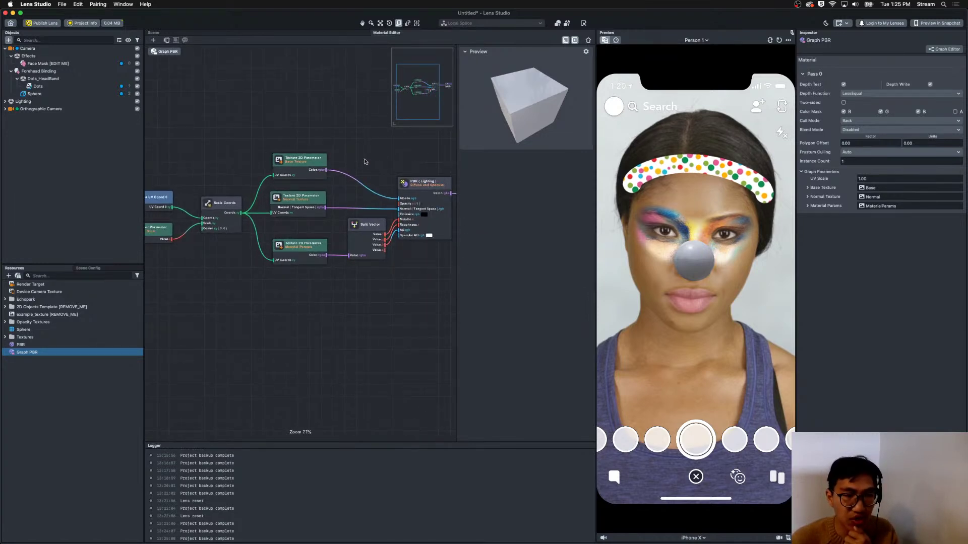
pyautogui.moveTo(367, 162); pyautogui.dragTo(257, 138, button='middle')
pyautogui.moveTo(259, 303); pyautogui.dragTo(375, 339, button='middle')
pyautogui.moveTo(313, 323); pyautogui.dragTo(276, 327, button='middle')
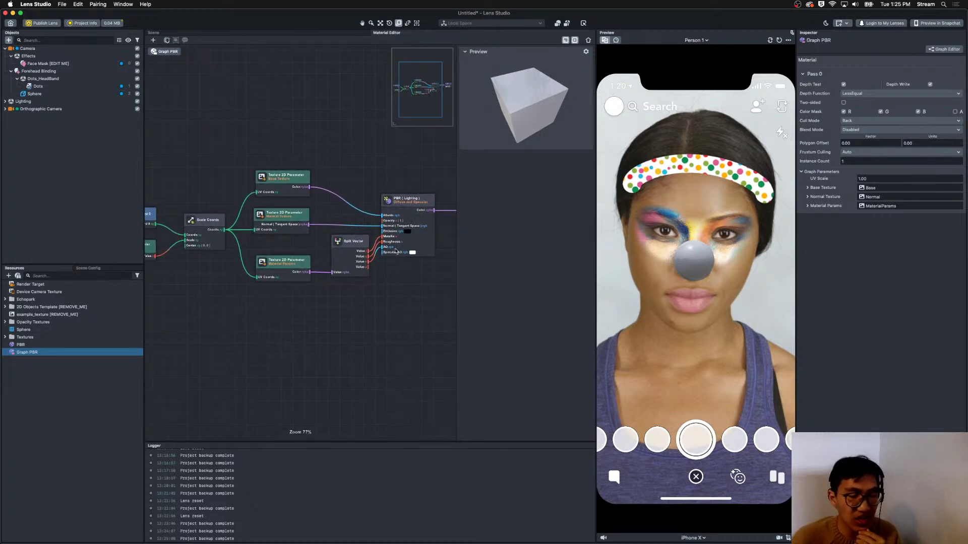
pyautogui.scroll(1, 391, 272)
pyautogui.moveTo(409, 322); pyautogui.dragTo(292, 319, button='middle')
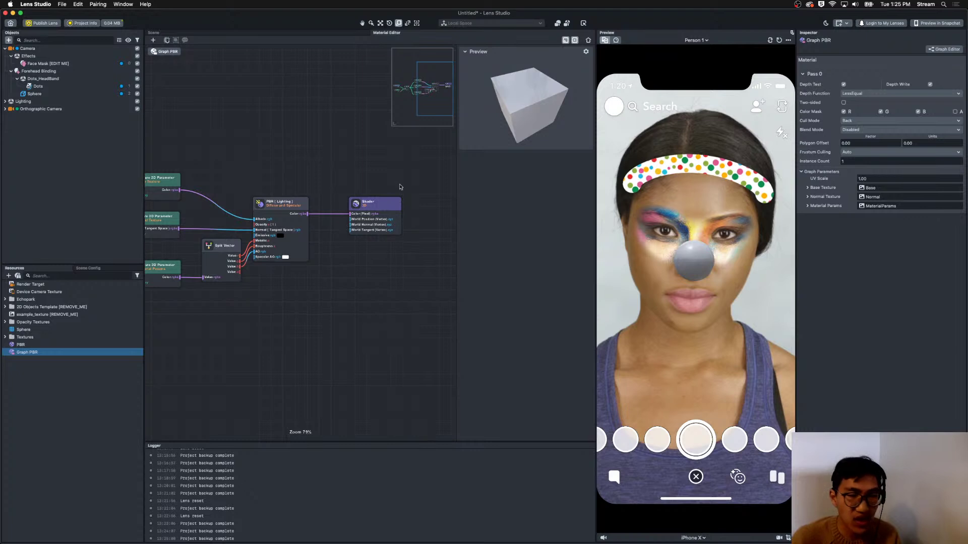
# Assign the Graph PBR material to the Sphere in place of the PBR material.
pyautogui.click(66, 94)
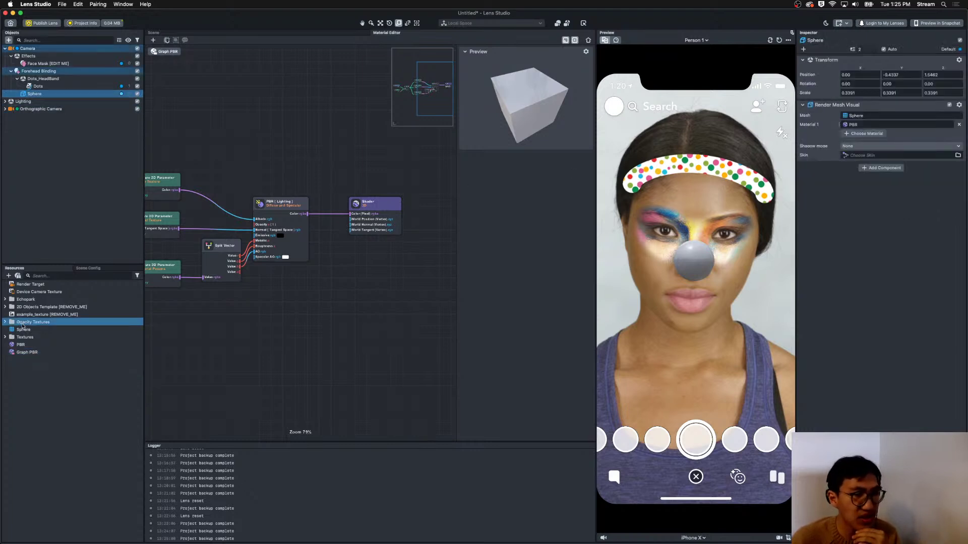
pyautogui.click(857, 125)
pyautogui.click(887, 146)
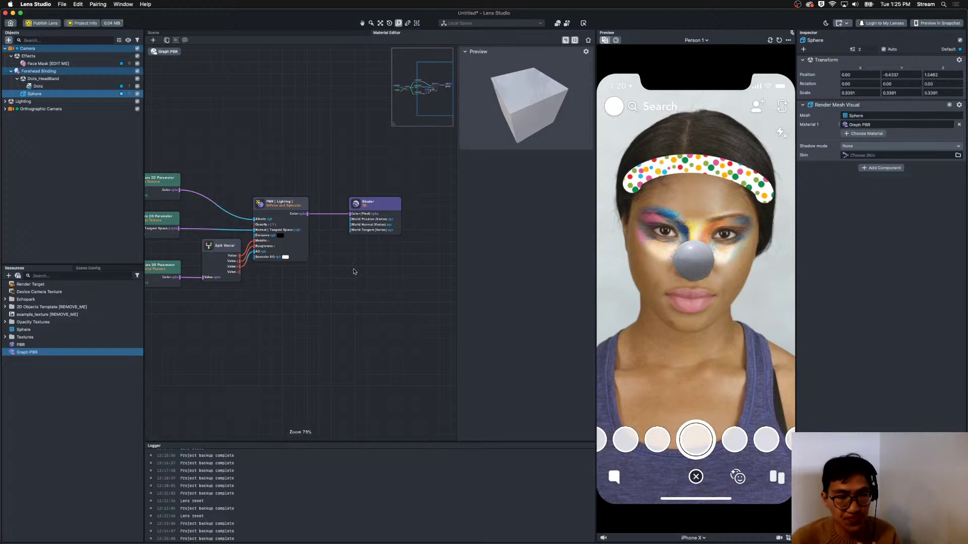
# Examine the PBR Lighting node's inputs, the Base Texture parameter's settings, and the UV nodes feeding the textures.
pyautogui.scroll(3, 370, 248)
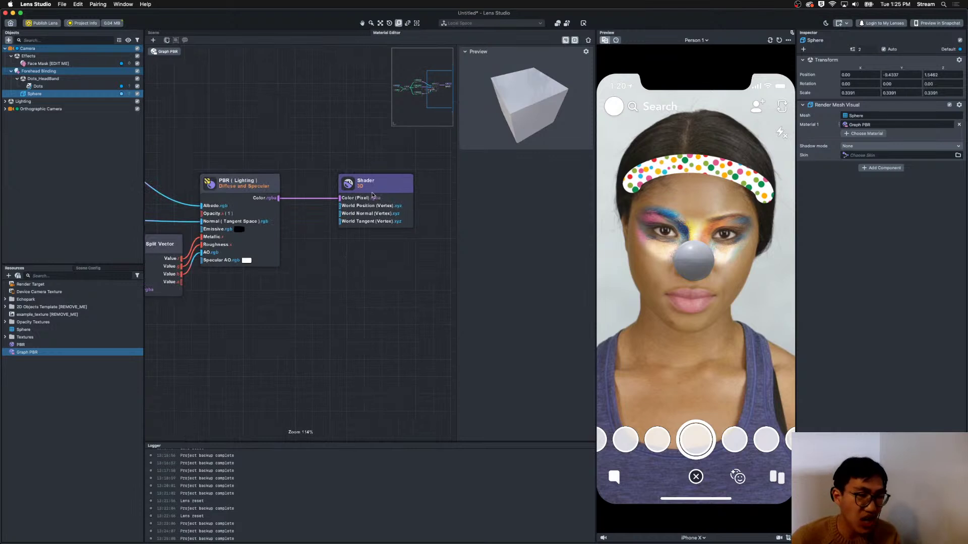
pyautogui.moveTo(295, 283); pyautogui.dragTo(363, 320, button='middle')
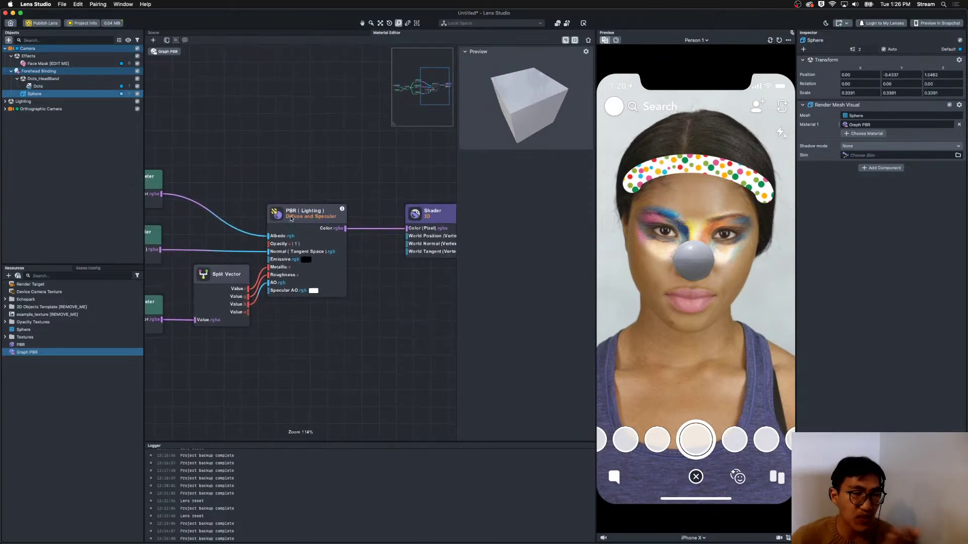
pyautogui.hscroll(-3, 298, 217)
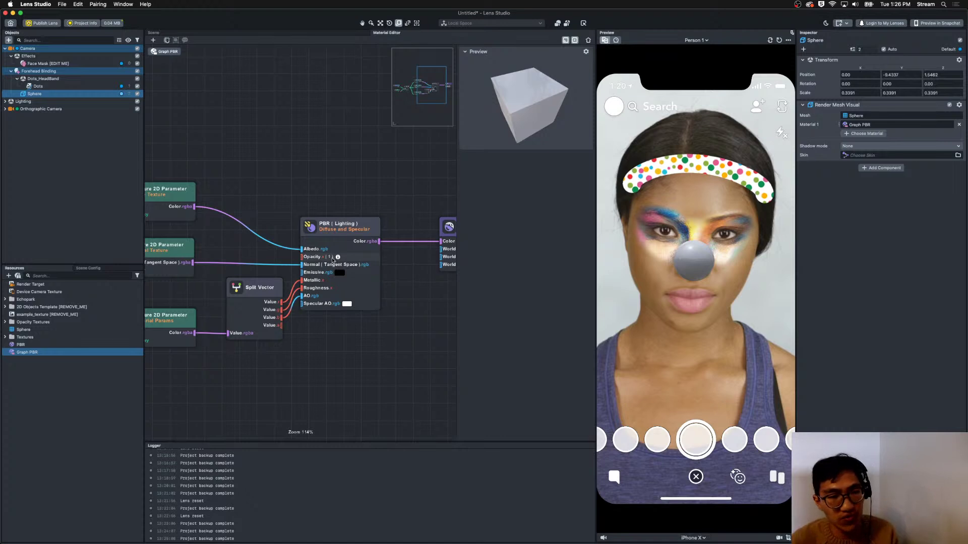
pyautogui.hscroll(-7, 383, 383)
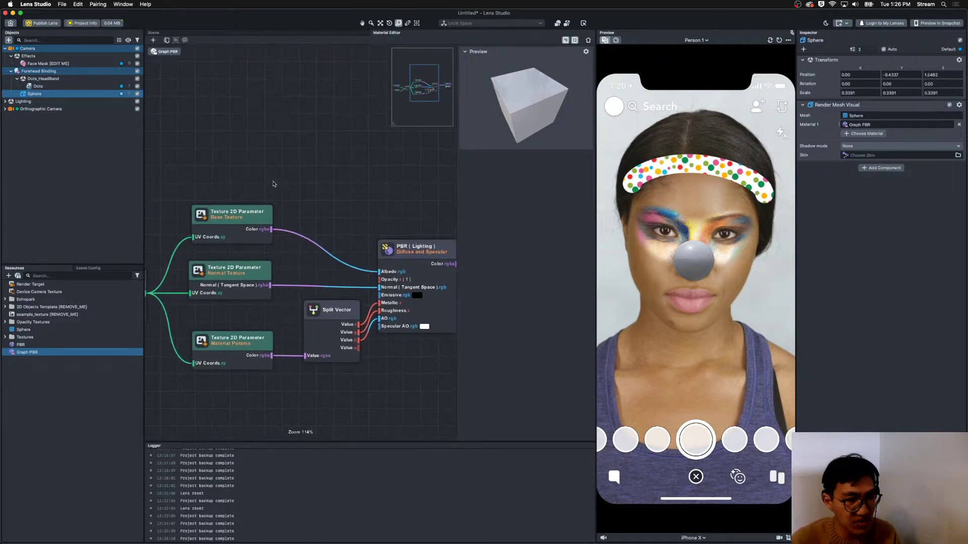
pyautogui.hscroll(-4, 303, 181)
pyautogui.hscroll(-2, 320, 177)
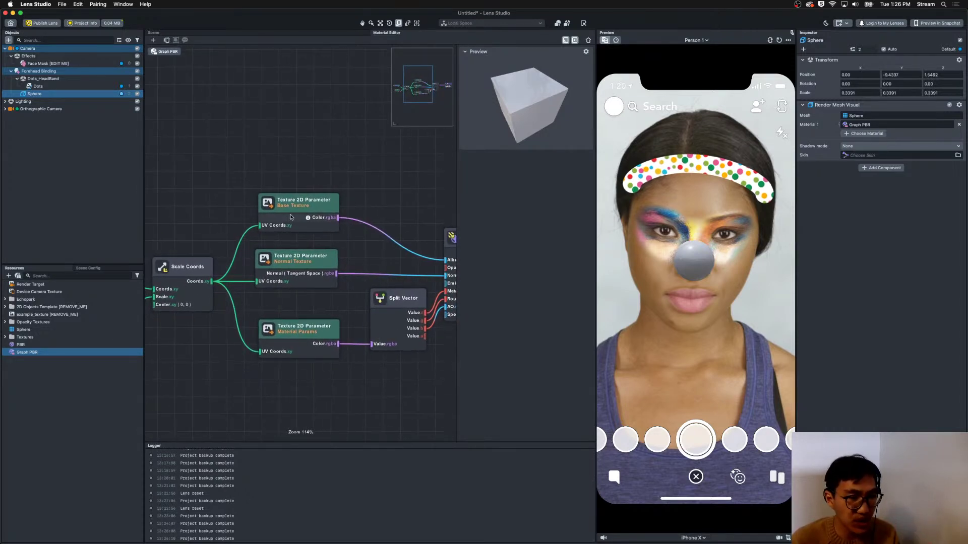
pyautogui.click(277, 203)
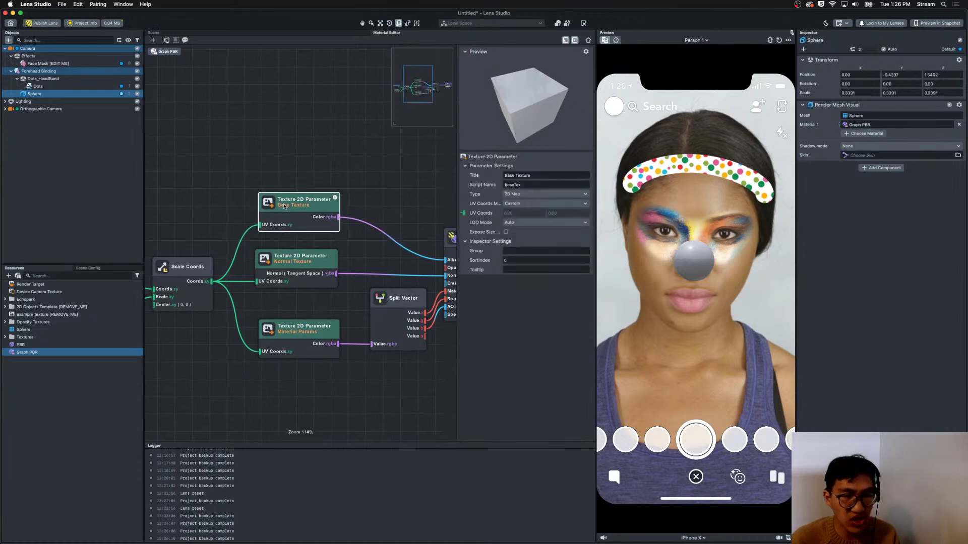
pyautogui.click(507, 175)
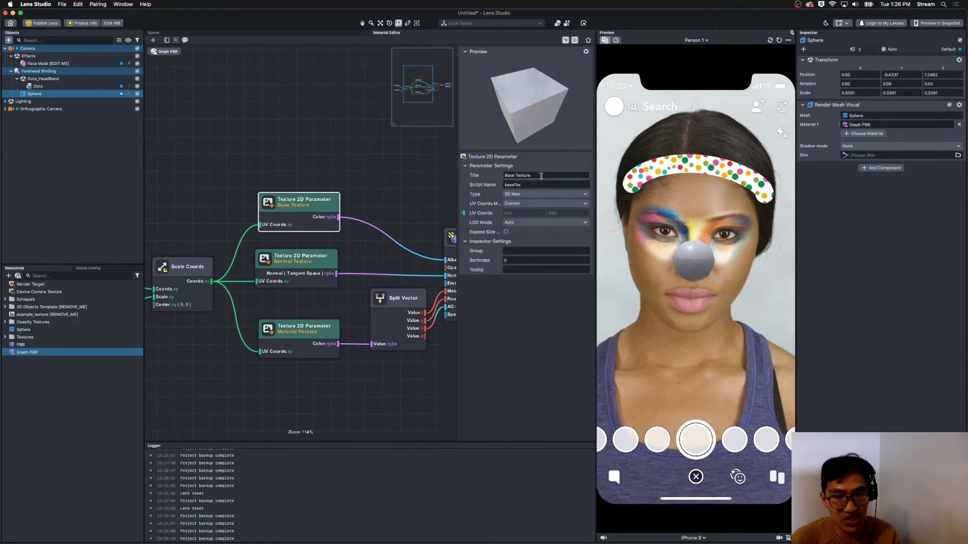
pyautogui.click(203, 129)
pyautogui.scroll(-5, 259, 147)
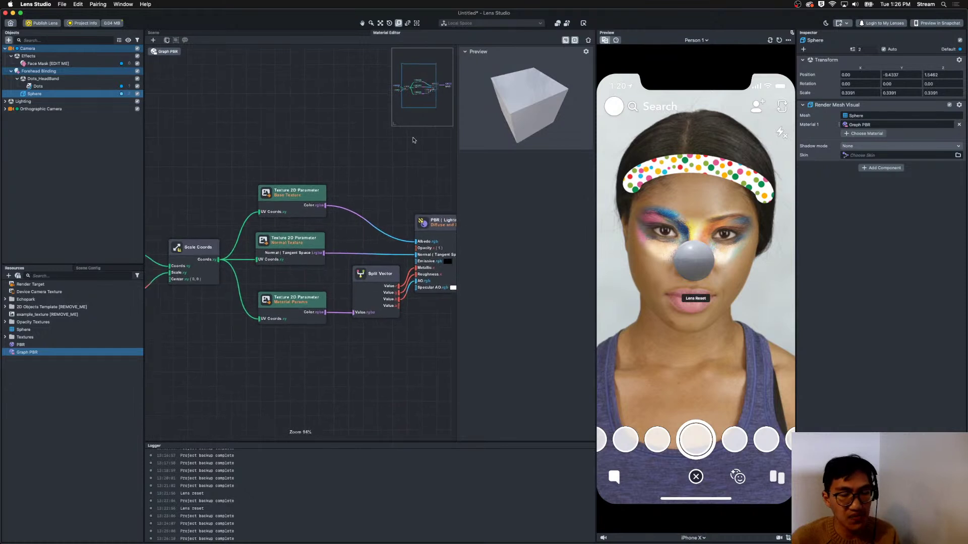
pyautogui.hscroll(-4, 288, 149)
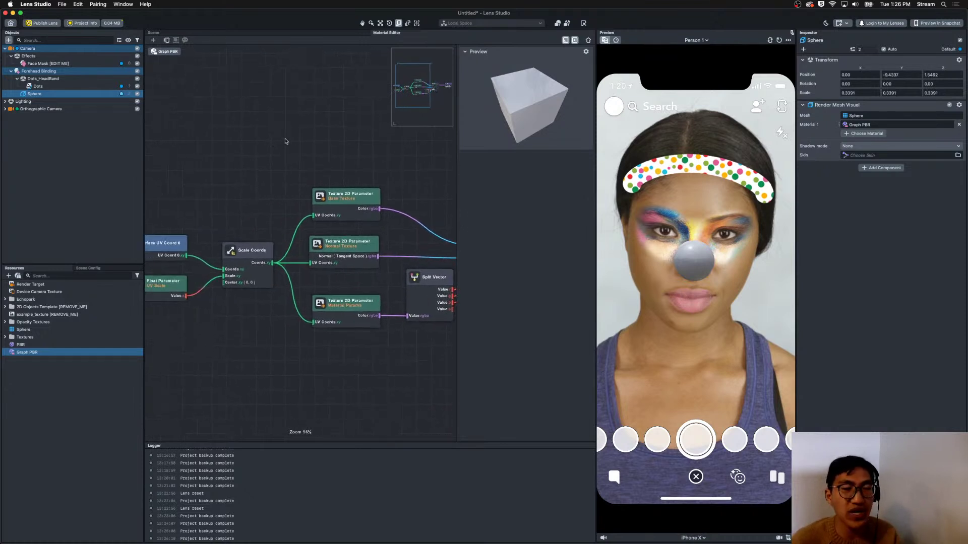
pyautogui.hscroll(-4, 272, 151)
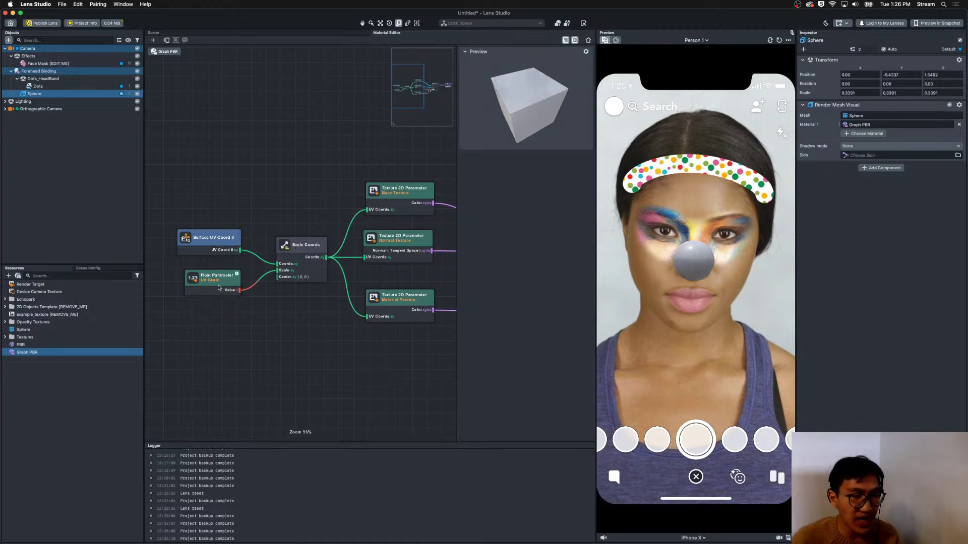
# Open the Sphere's Graph PBR material properties and inspect the matching Base Texture node and its link to PBR Lighting.
pyautogui.rightClick(882, 125)
pyautogui.click(892, 142)
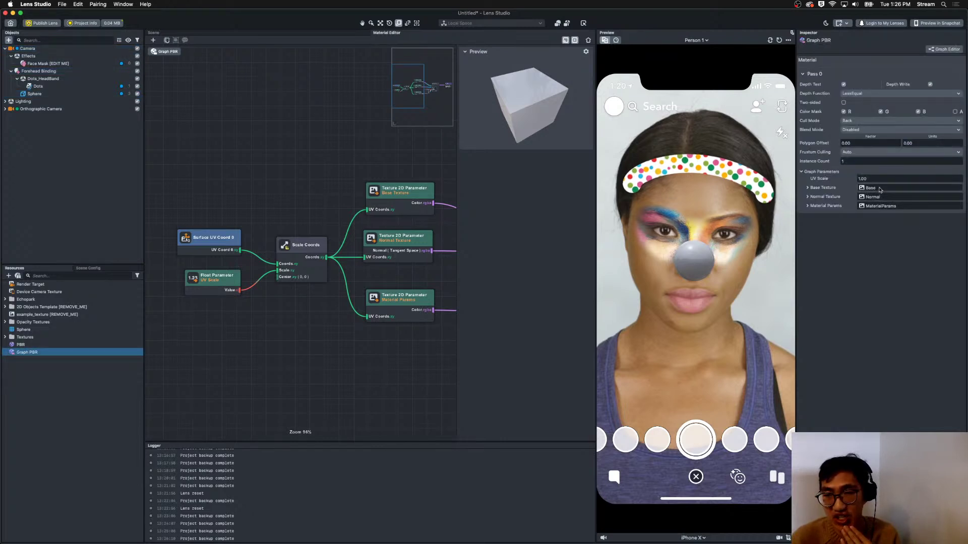
pyautogui.click(402, 198)
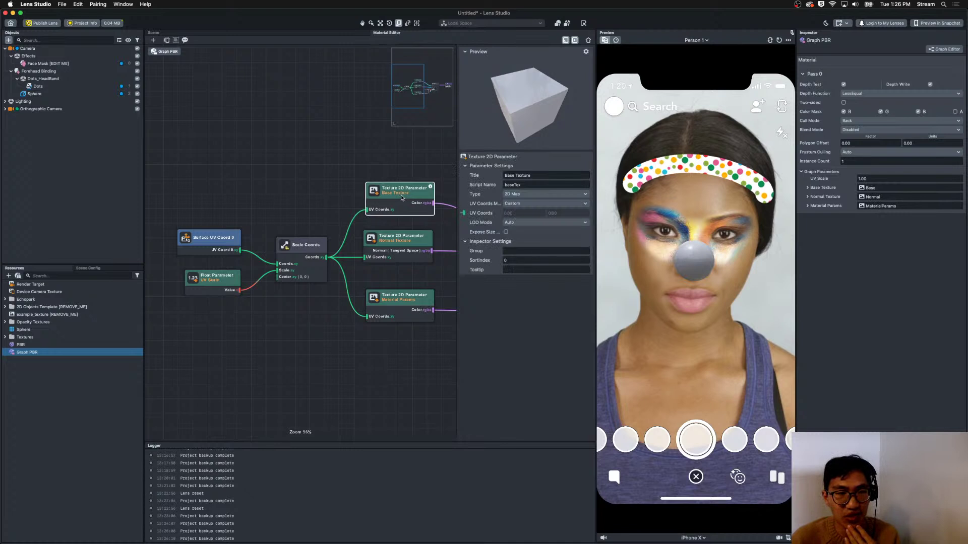
pyautogui.hscroll(5, 404, 169)
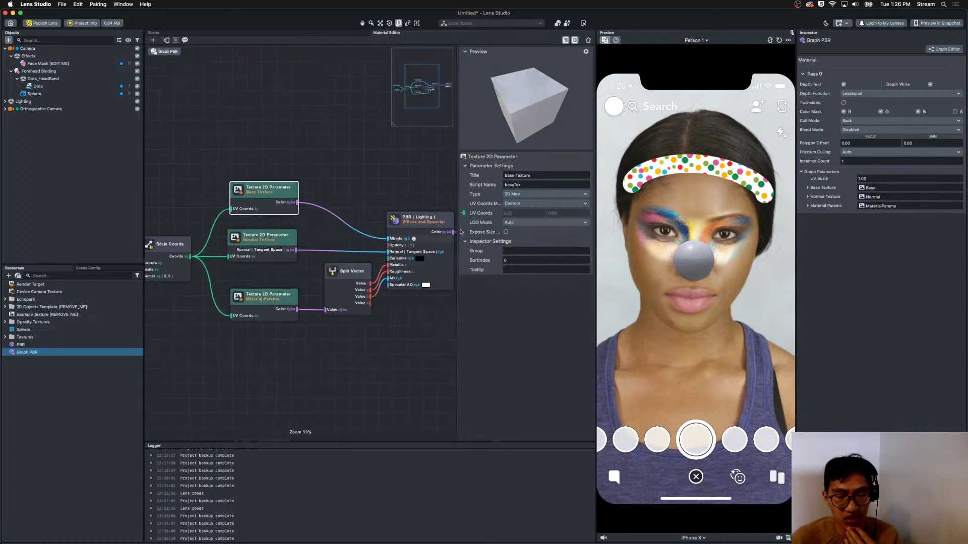
# Set the Graph PBR material's Base Texture to example_texture [REMOVE_ME].
pyautogui.click(884, 188)
pyautogui.click(450, 234)
pyautogui.click(463, 242)
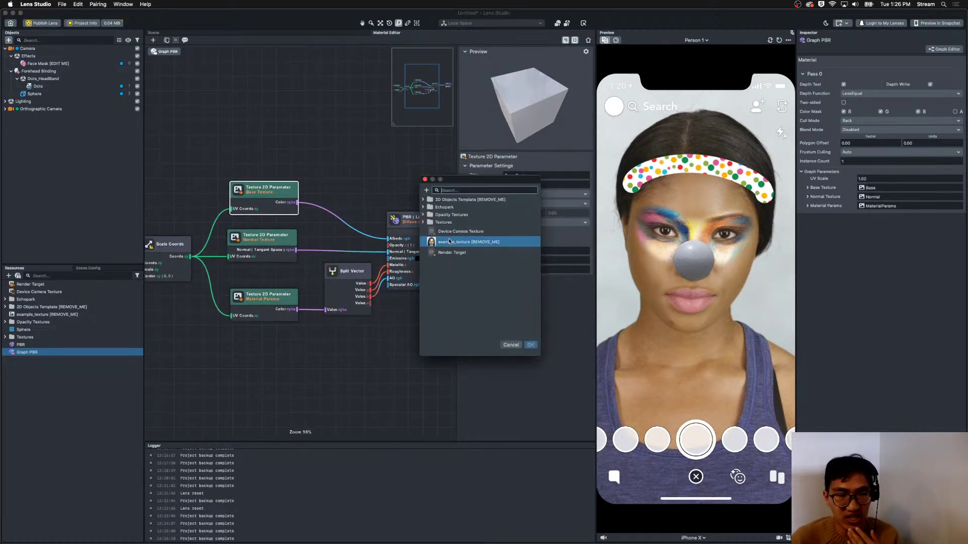
pyautogui.click(531, 345)
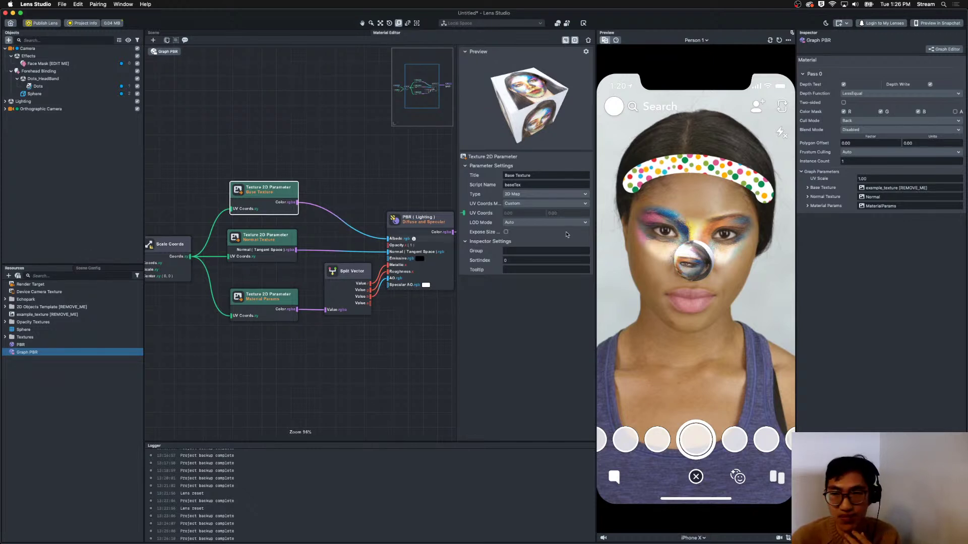
# Increase the Graph PBR material's UV Scale to 10 so the base texture tiles across the Sphere.
pyautogui.click(871, 178)
pyautogui.write('3')
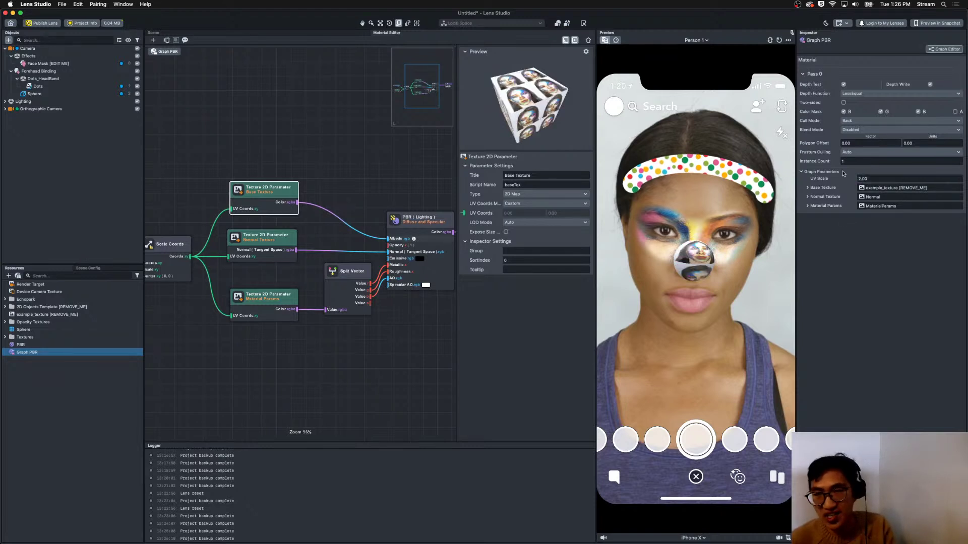
pyautogui.press('Return')
pyautogui.write('10')
pyautogui.press('Return')
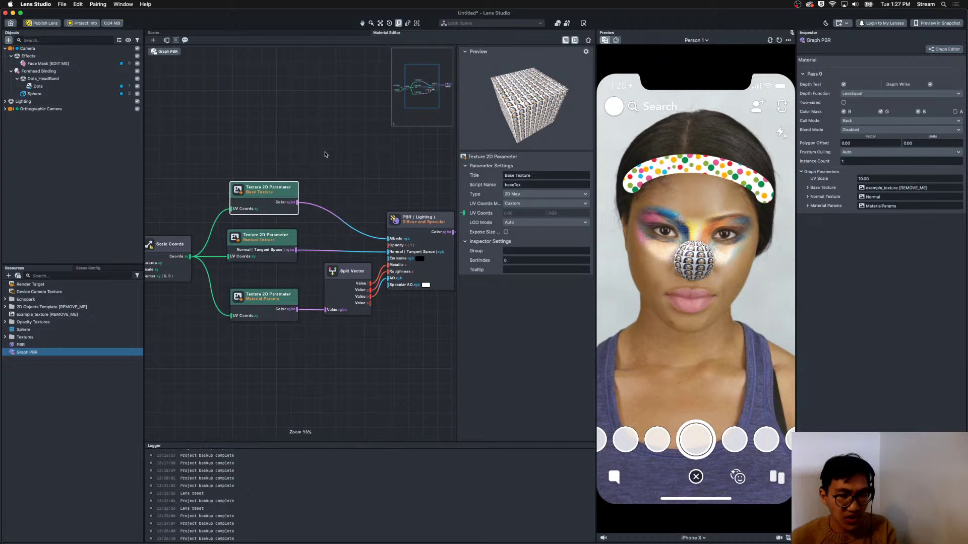
# Disconnect the Base Texture parameter's Color output from the PBR Lighting node's Albedo input.
pyautogui.moveTo(311, 168); pyautogui.dragTo(281, 144, button='middle')
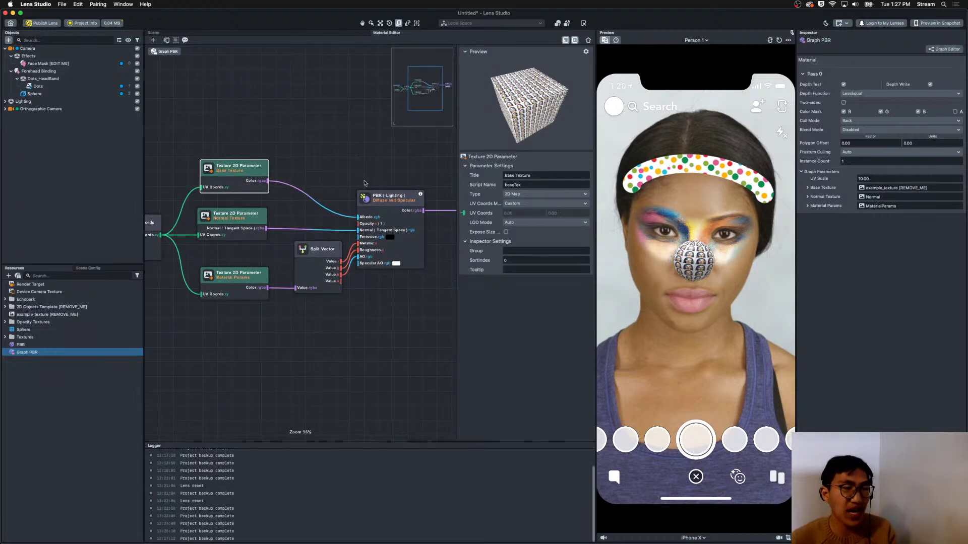
pyautogui.moveTo(324, 147); pyautogui.dragTo(348, 151, button='middle')
pyautogui.click(342, 197)
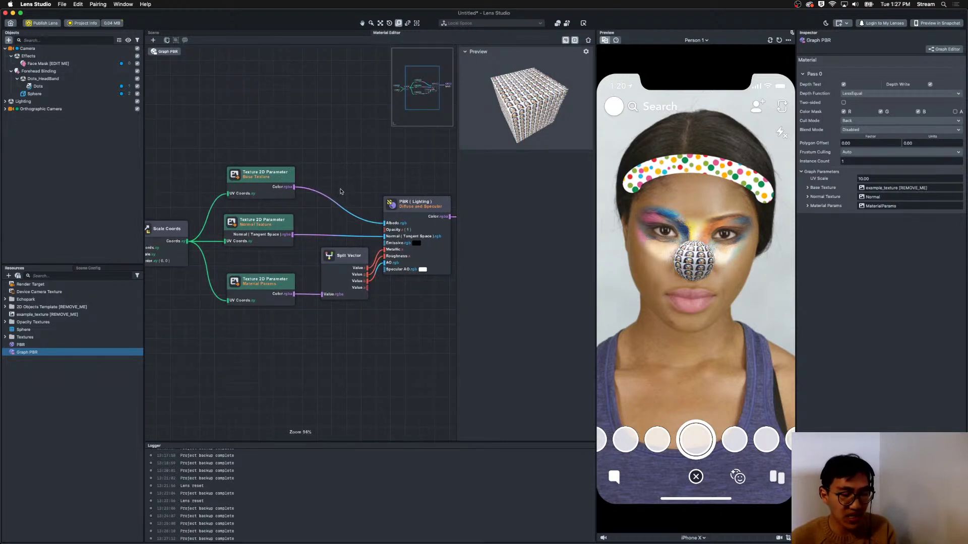
pyautogui.moveTo(336, 204); pyautogui.dragTo(327, 217)
# Set the PBR Lighting node's Albedo colour to pure red.
pyautogui.scroll(5, 358, 181)
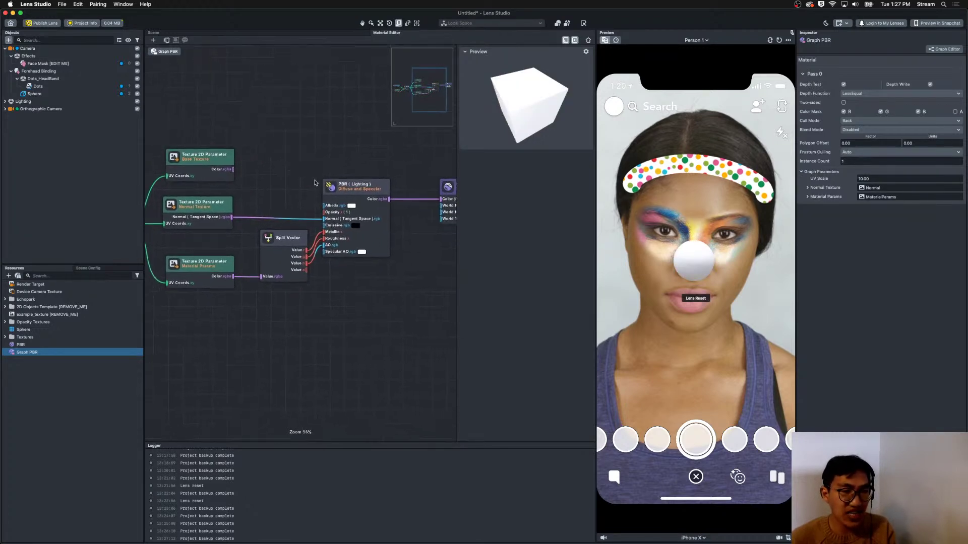
pyautogui.scroll(2, 351, 204)
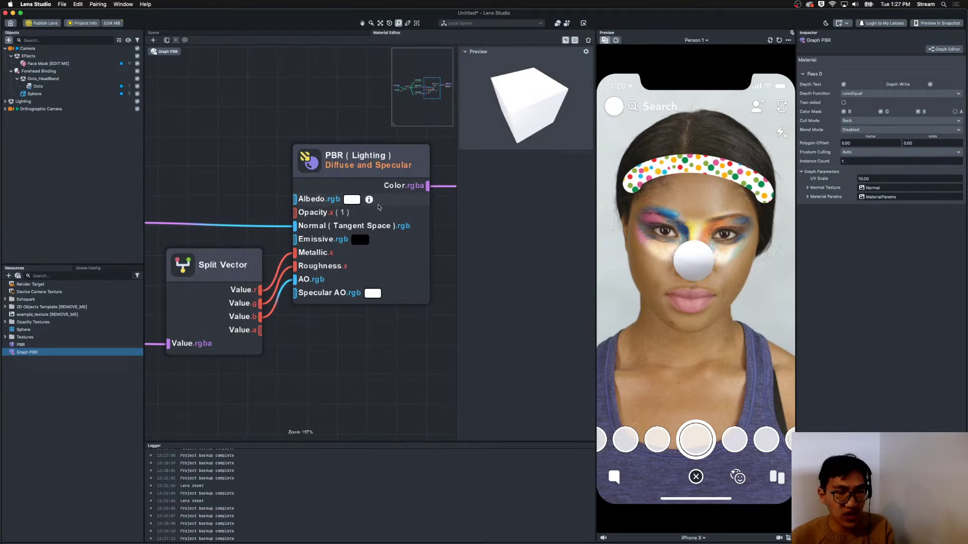
pyautogui.click(354, 201)
pyautogui.click(604, 286)
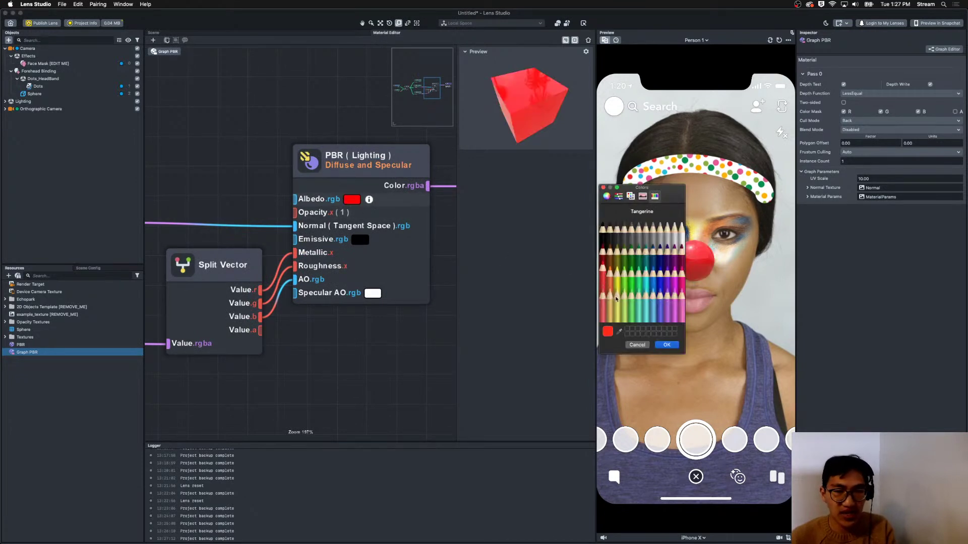
pyautogui.click(665, 344)
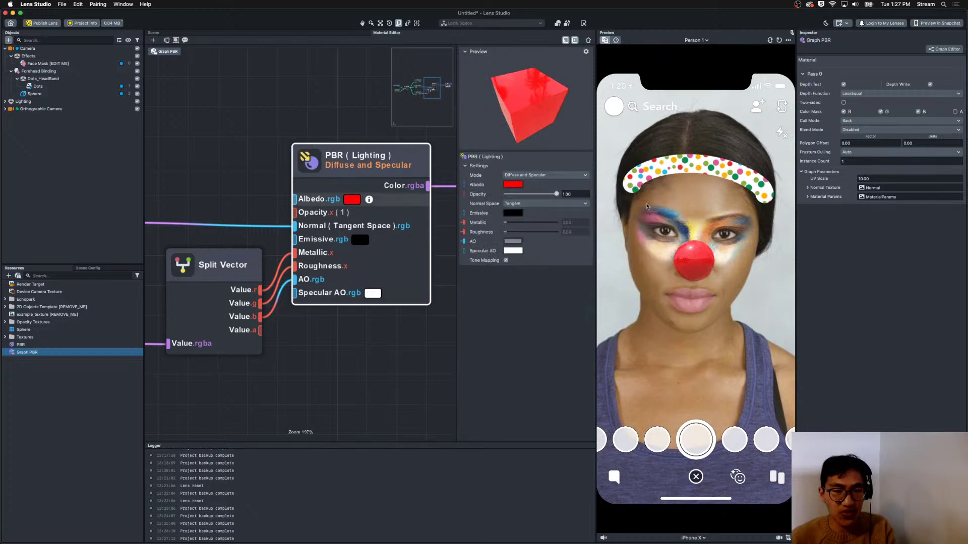
pyautogui.click(323, 118)
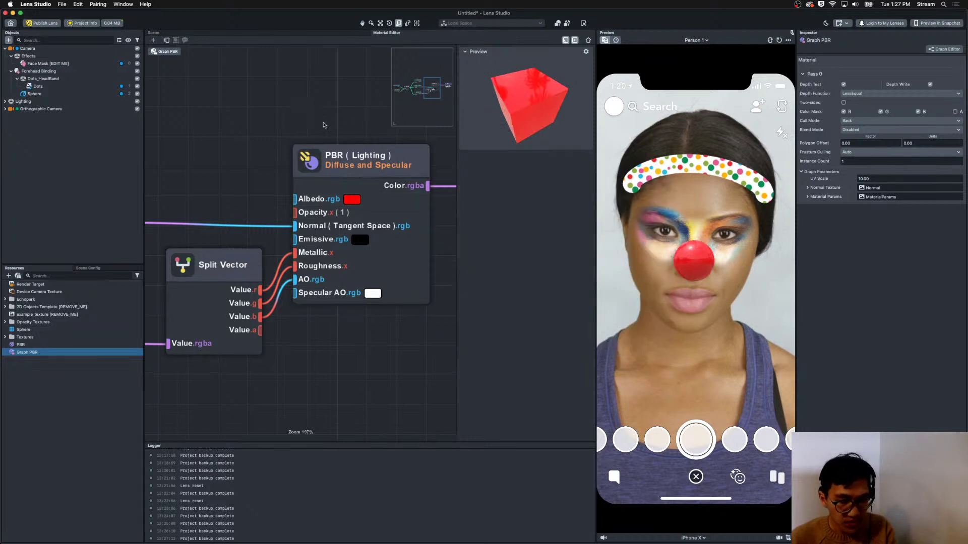
# Lower the PBR Lighting node's Opacity to 0.5.
pyautogui.click(323, 218)
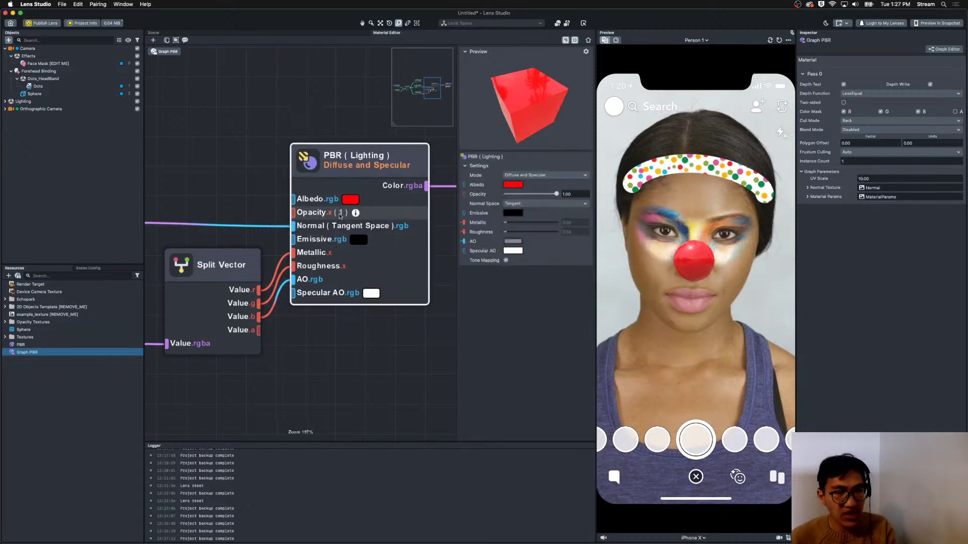
pyautogui.click(523, 195)
pyautogui.moveTo(522, 196)
pyautogui.mouseDown()
pyautogui.moveTo(547, 195)
pyautogui.moveTo(525, 198)
pyautogui.mouseUp()
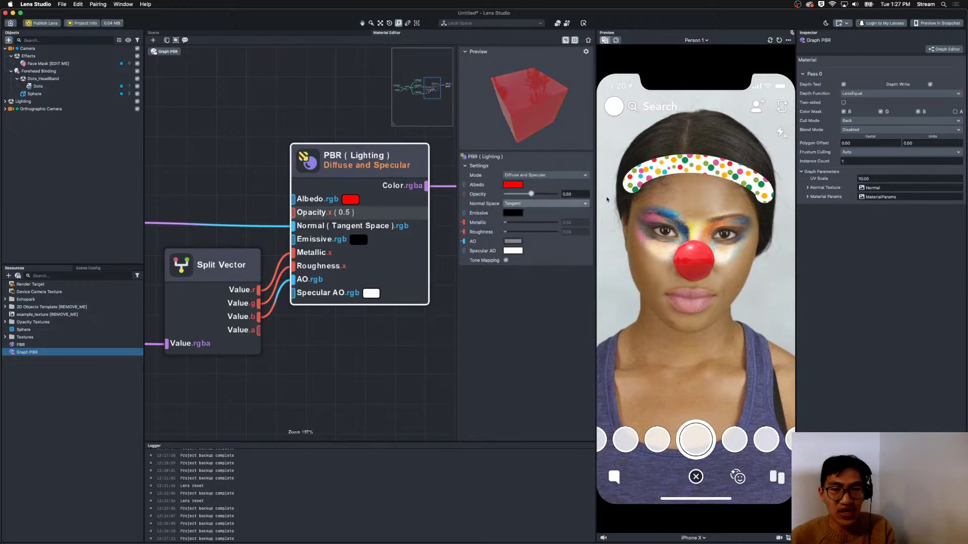
# Change the Graph PBR material's Blend Mode to Normal.
pyautogui.click(849, 132)
pyautogui.click(852, 132)
pyautogui.click(851, 132)
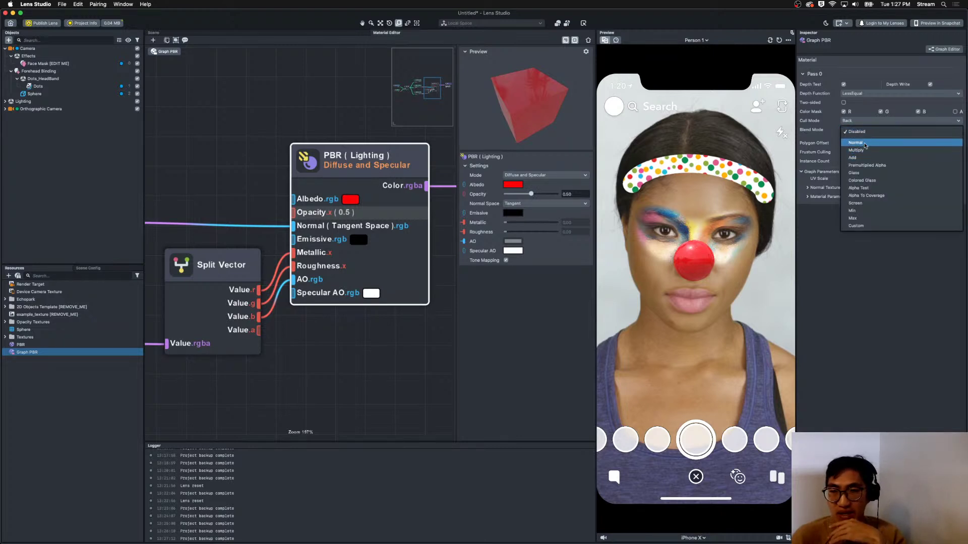
pyautogui.click(862, 145)
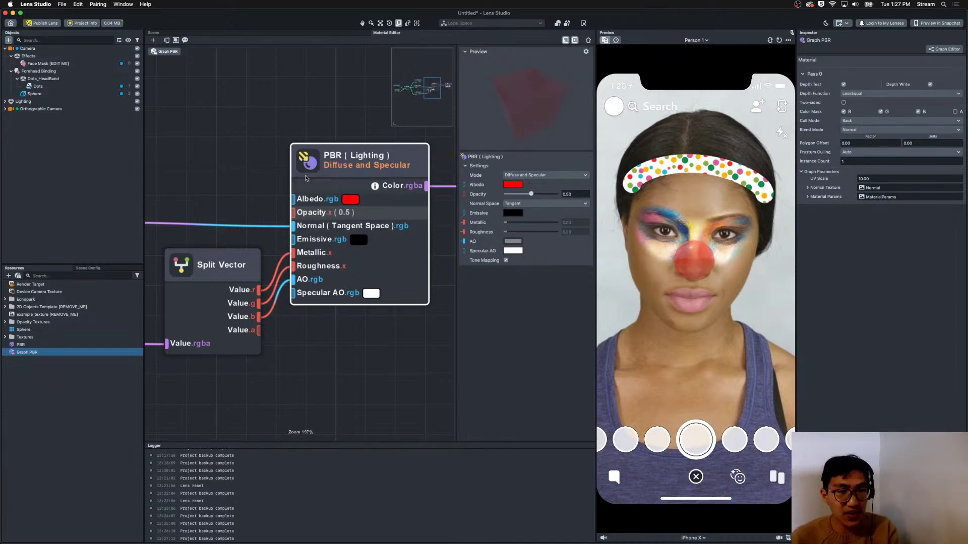
# Trace the Split Vector inputs back to the Material Params parameter and inspect its MaterialParams texture.
pyautogui.scroll(-1, 285, 130)
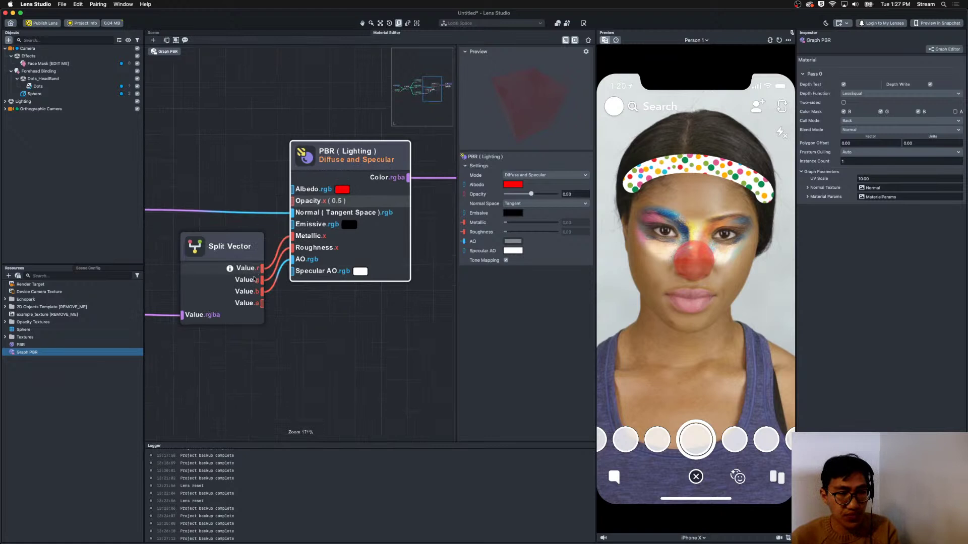
pyautogui.scroll(-3, 325, 336)
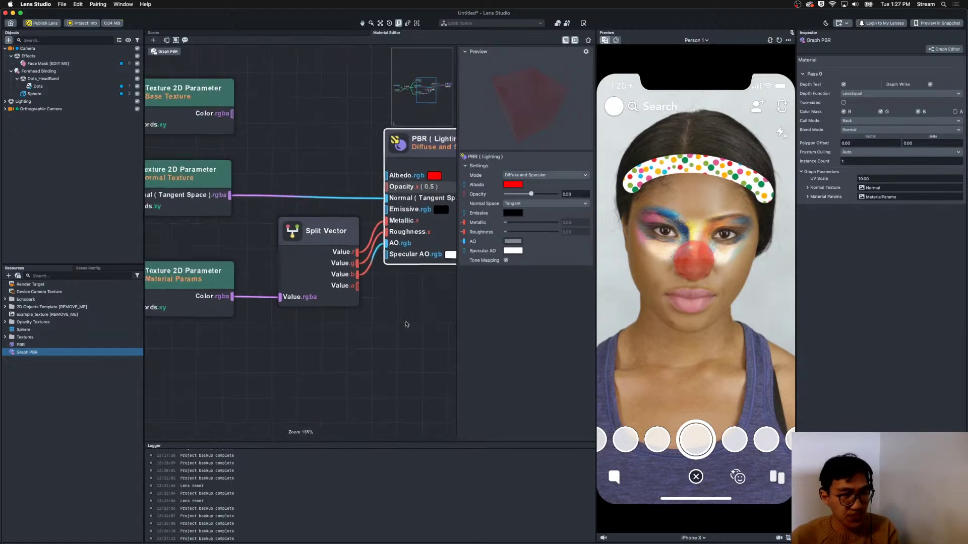
pyautogui.click(404, 340)
pyautogui.hscroll(3, 383, 302)
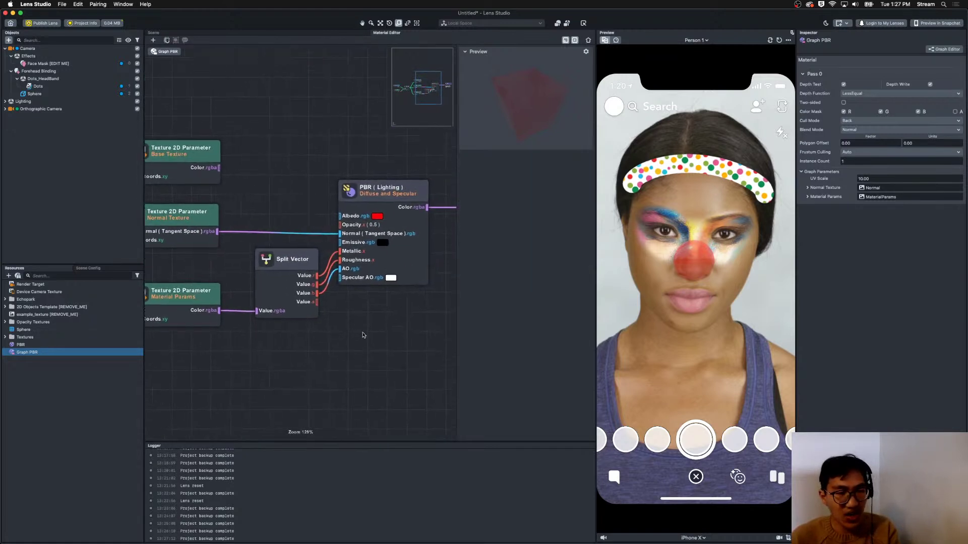
pyautogui.scroll(1, 364, 262)
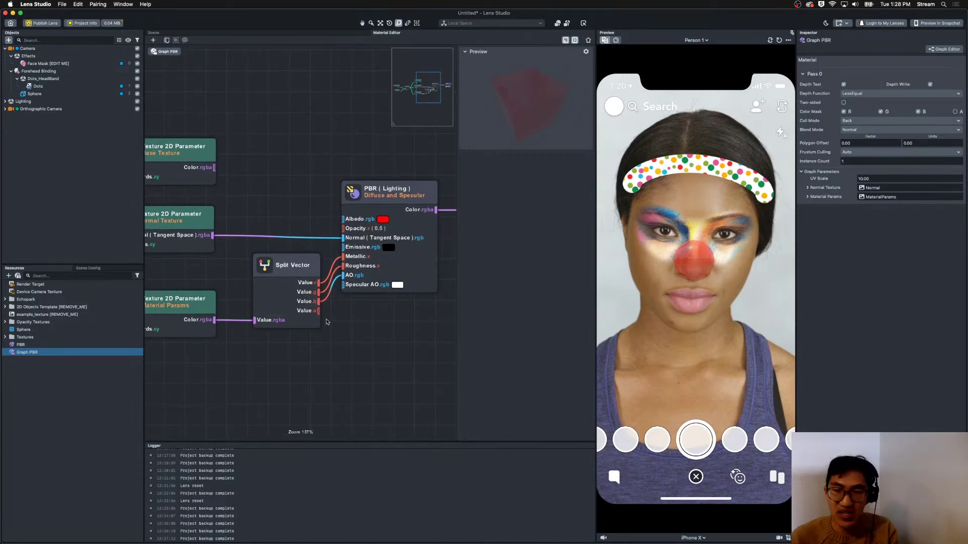
pyautogui.hscroll(-3, 326, 325)
pyautogui.click(250, 301)
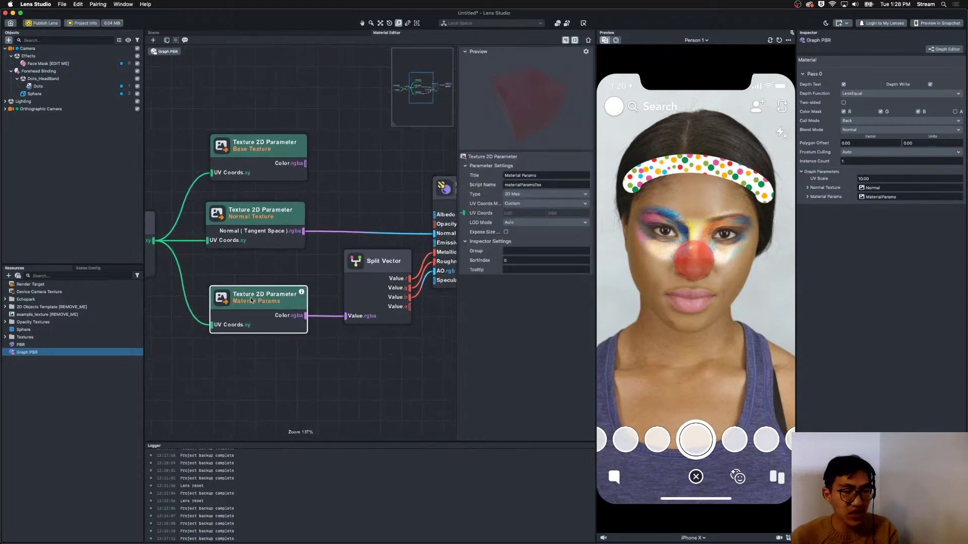
pyautogui.rightClick(882, 197)
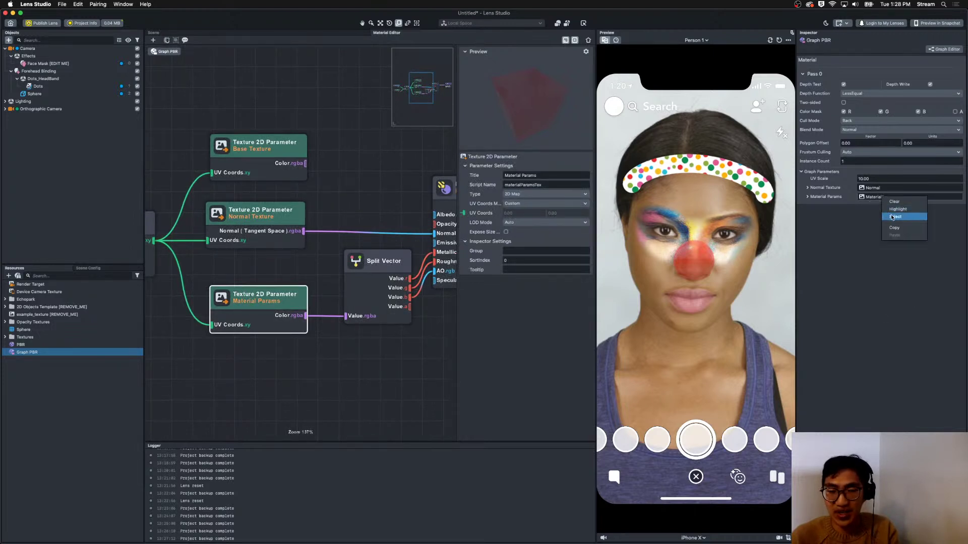
pyautogui.click(892, 217)
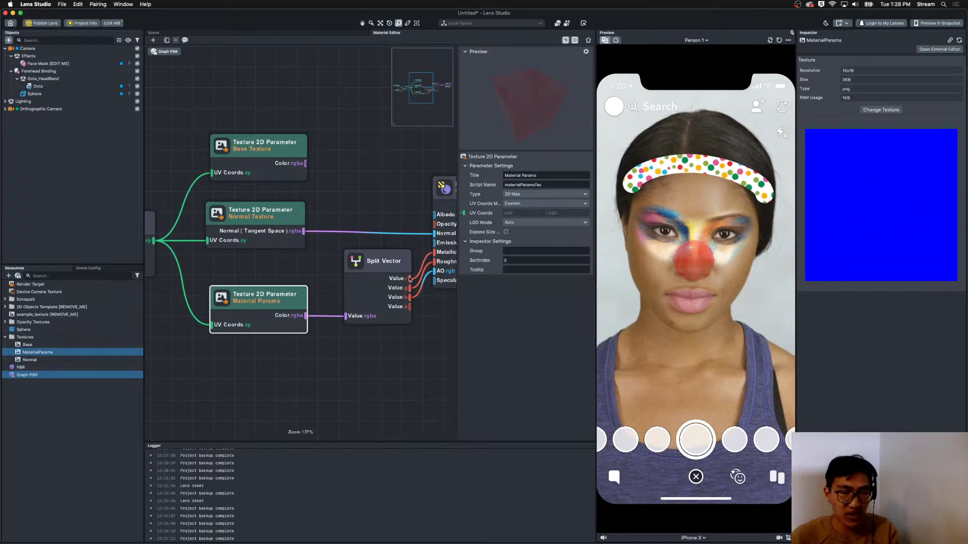
# Move the Split Vector node up against the Material Params parameter, away from PBR Lighting.
pyautogui.moveTo(386, 260); pyautogui.dragTo(337, 262)
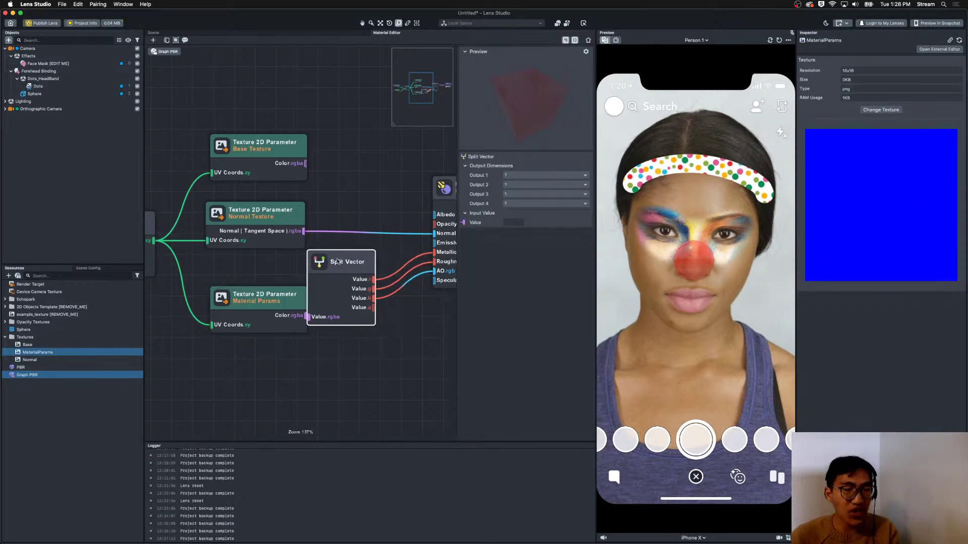
pyautogui.click(383, 322)
pyautogui.hscroll(2, 407, 340)
pyautogui.hscroll(2, 417, 346)
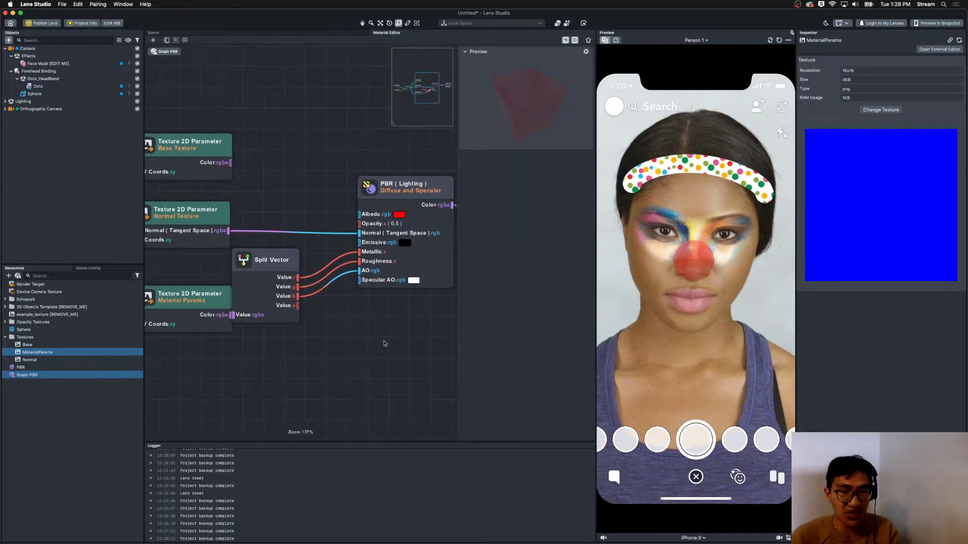
# Set the PBR Lighting node's Opacity to 1.
pyautogui.click(388, 225)
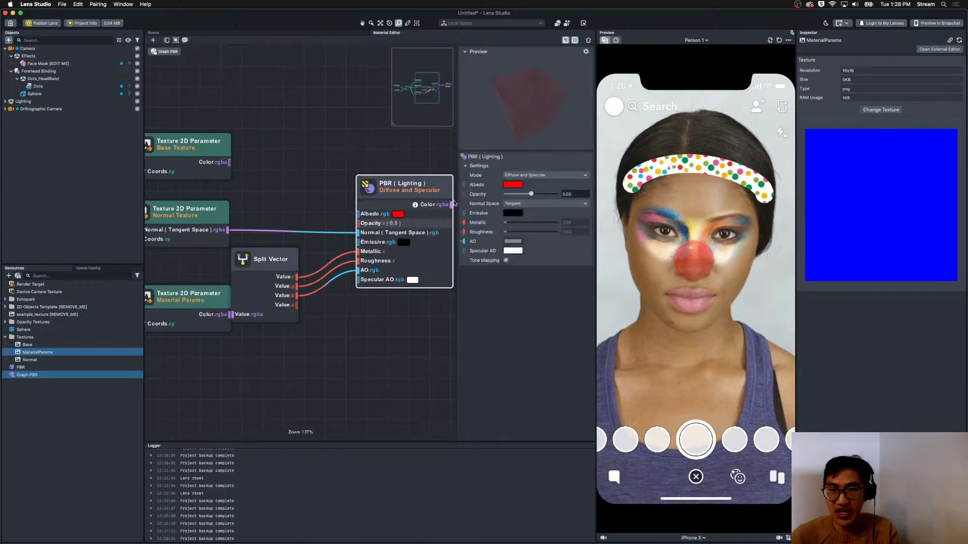
pyautogui.moveTo(531, 193); pyautogui.dragTo(599, 196)
pyautogui.click(423, 360)
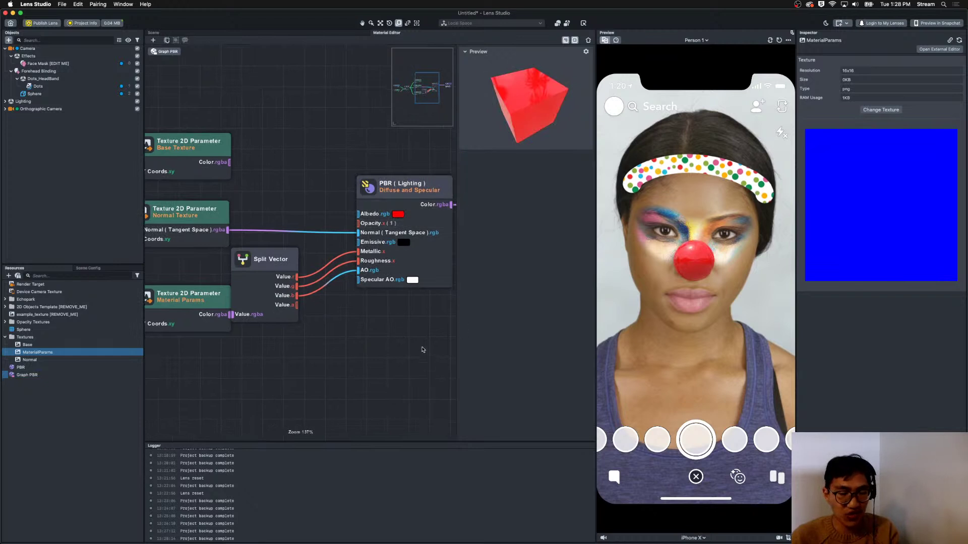
# Disconnect Split Vector's outputs from PBR Lighting and set Metallic to 1 and Roughness to about 0.23.
pyautogui.moveTo(328, 260); pyautogui.dragTo(327, 308)
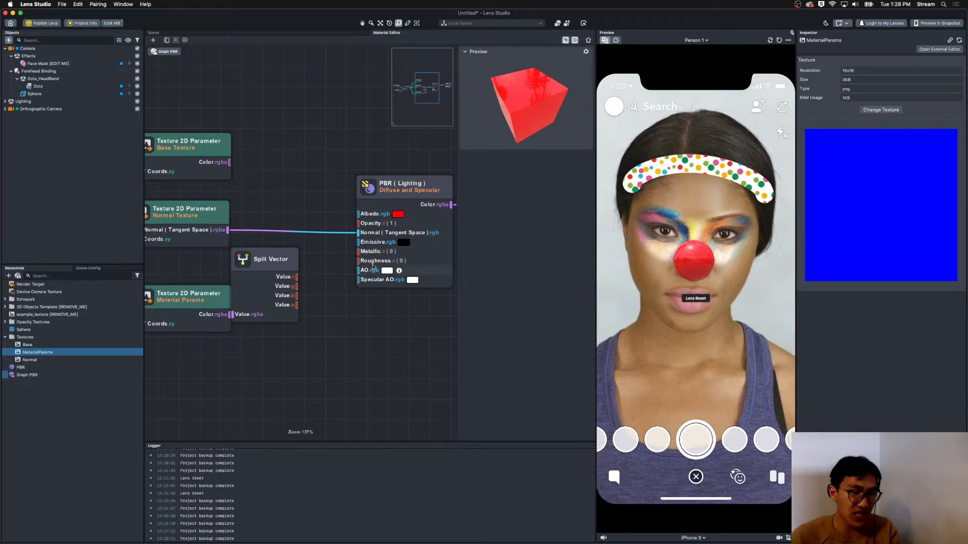
pyautogui.click(400, 190)
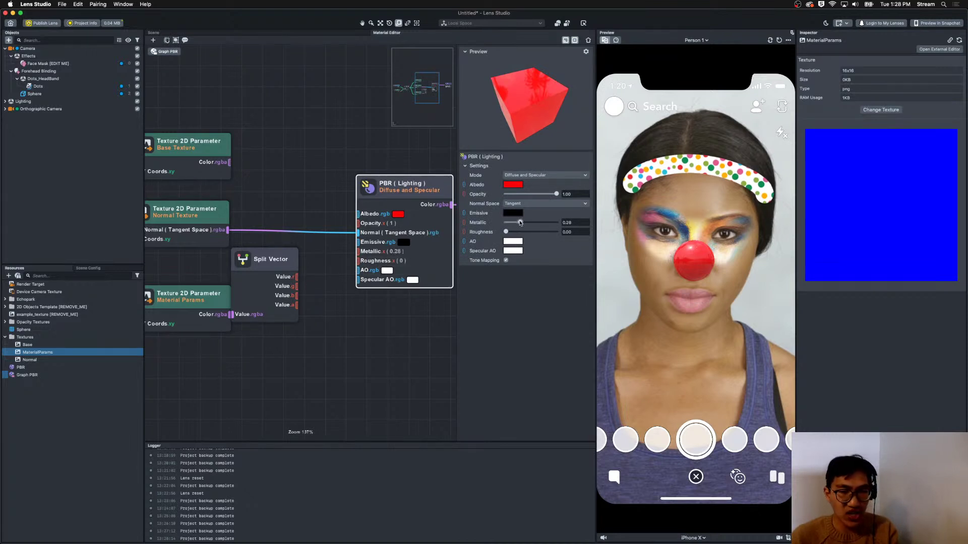
pyautogui.moveTo(504, 222); pyautogui.dragTo(571, 227)
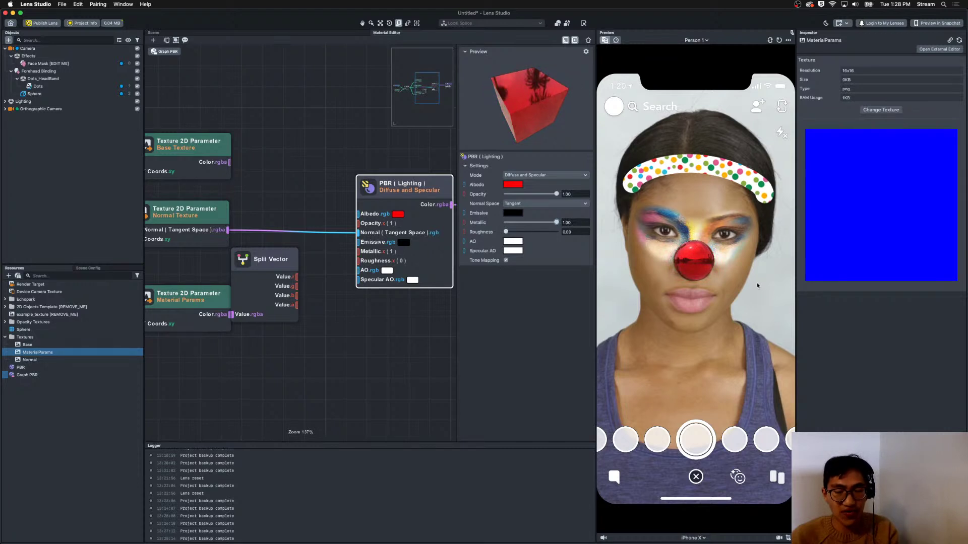
pyautogui.moveTo(506, 232); pyautogui.dragTo(514, 233)
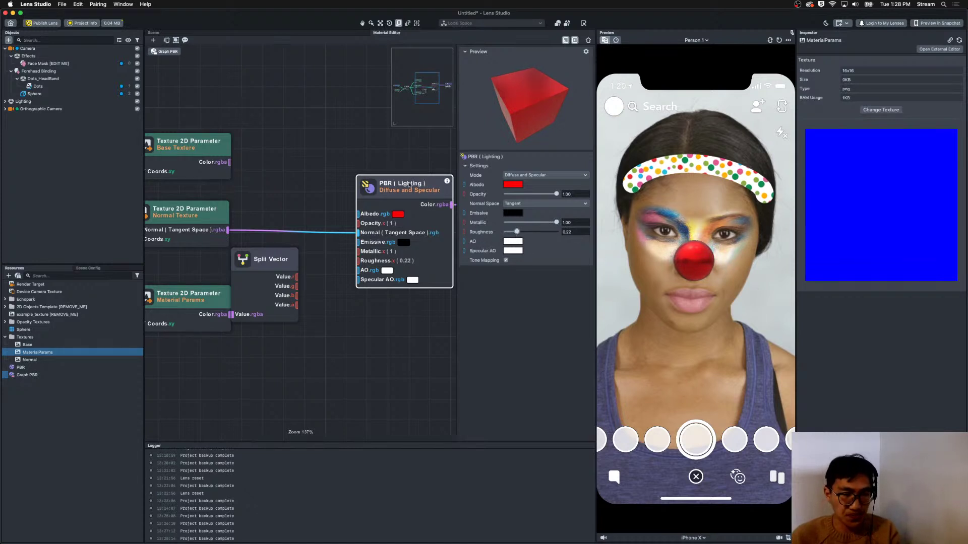
# Set the PBR Lighting node's Emissive colour to Snow white.
pyautogui.moveTo(330, 156); pyautogui.dragTo(270, 151)
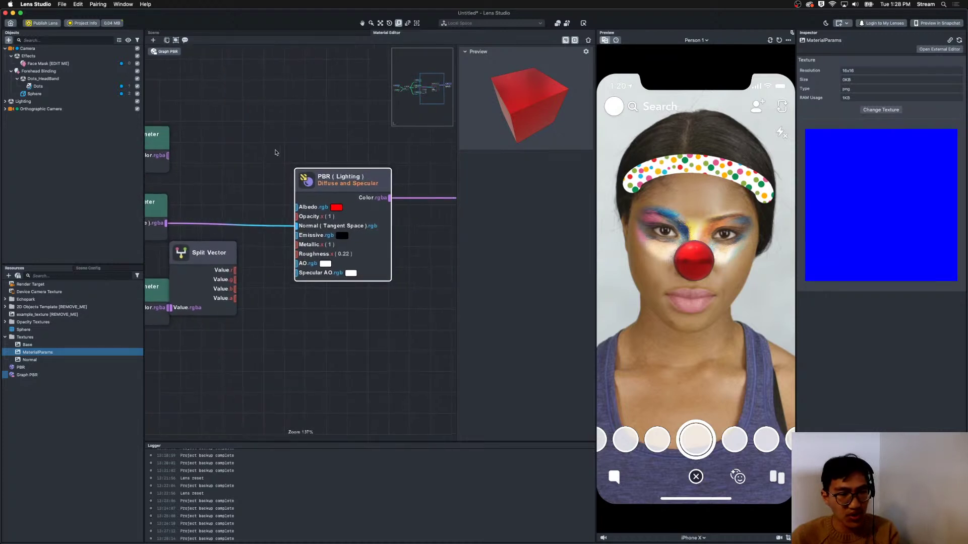
pyautogui.click(344, 177)
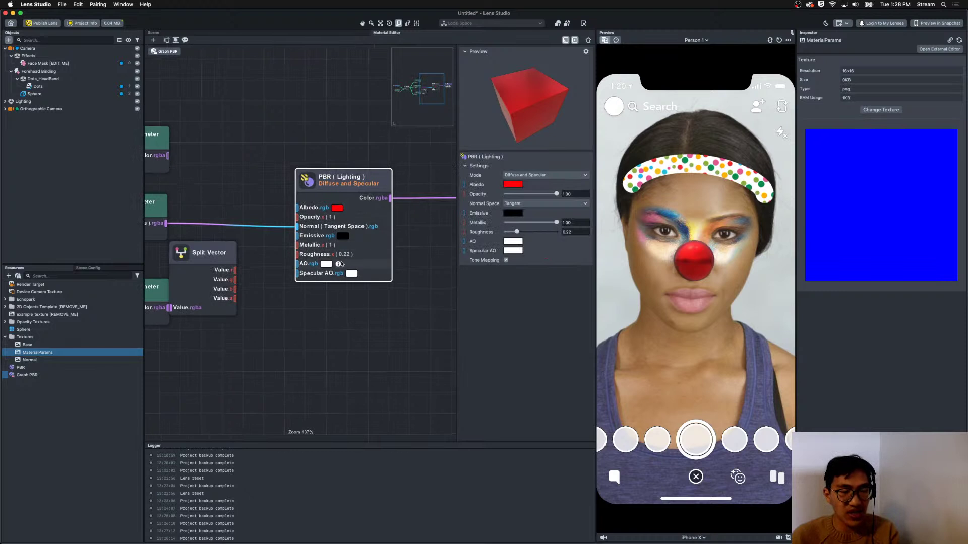
pyautogui.click(340, 237)
pyautogui.click(681, 235)
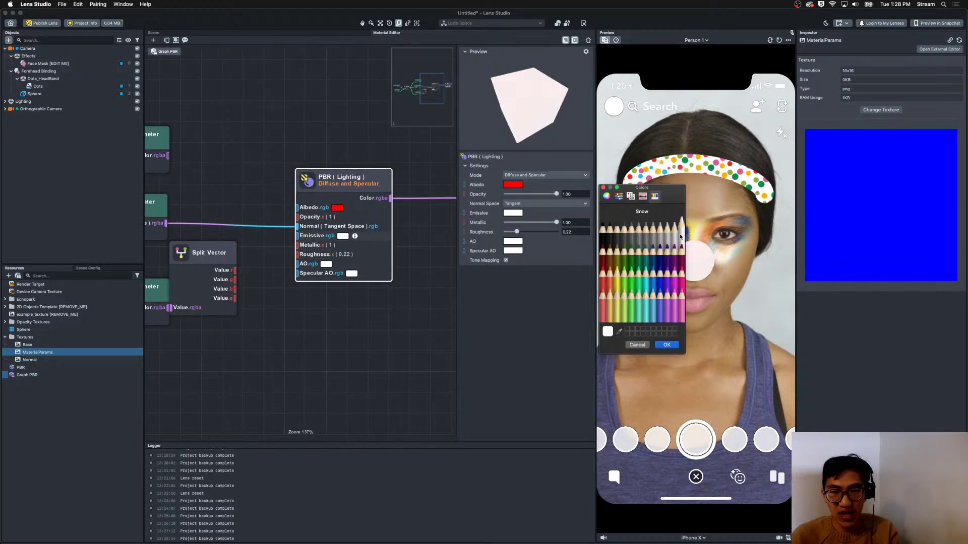
pyautogui.click(666, 346)
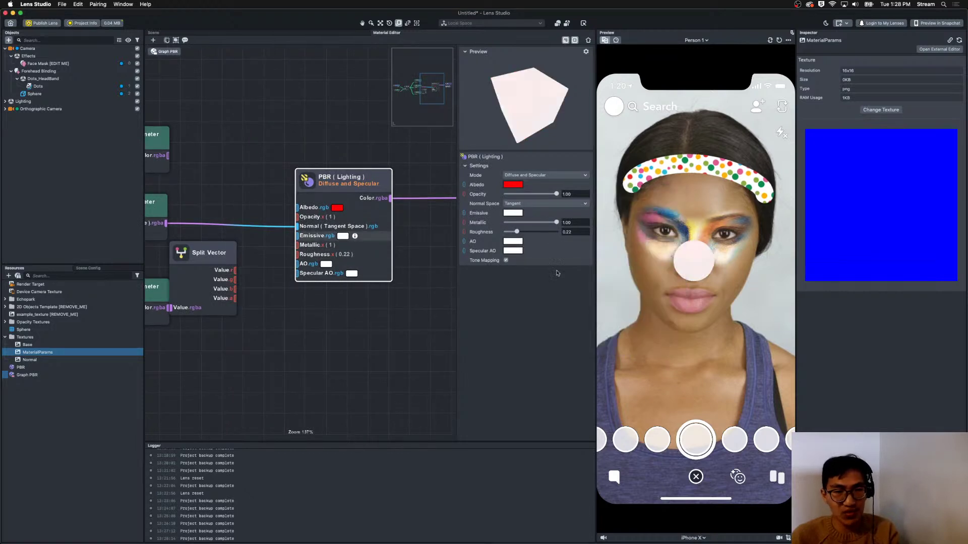
# Set the PBR Lighting node's Emissive colour to a dark green from the pencil palette.
pyautogui.click(517, 213)
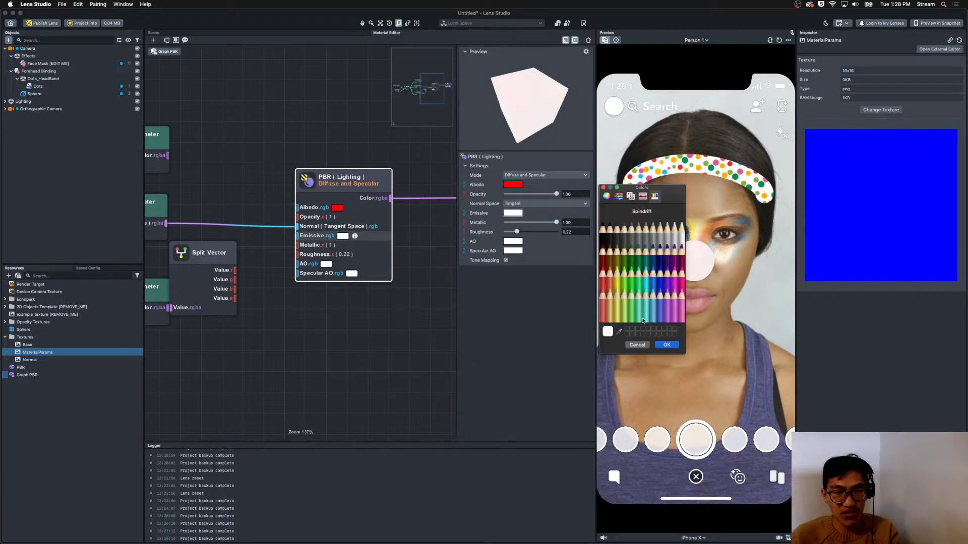
pyautogui.click(623, 292)
pyautogui.click(605, 292)
pyautogui.click(619, 258)
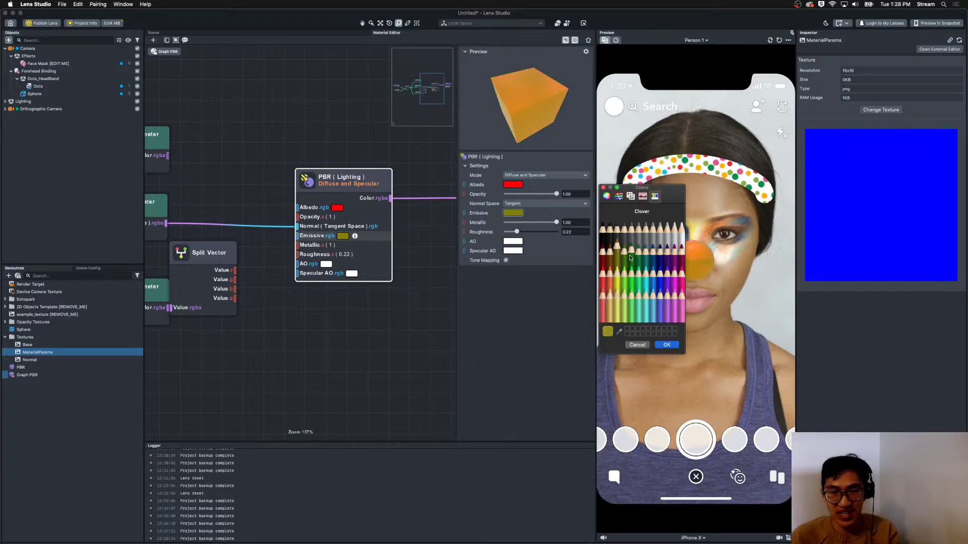
pyautogui.click(631, 257)
pyautogui.click(645, 256)
pyautogui.click(639, 262)
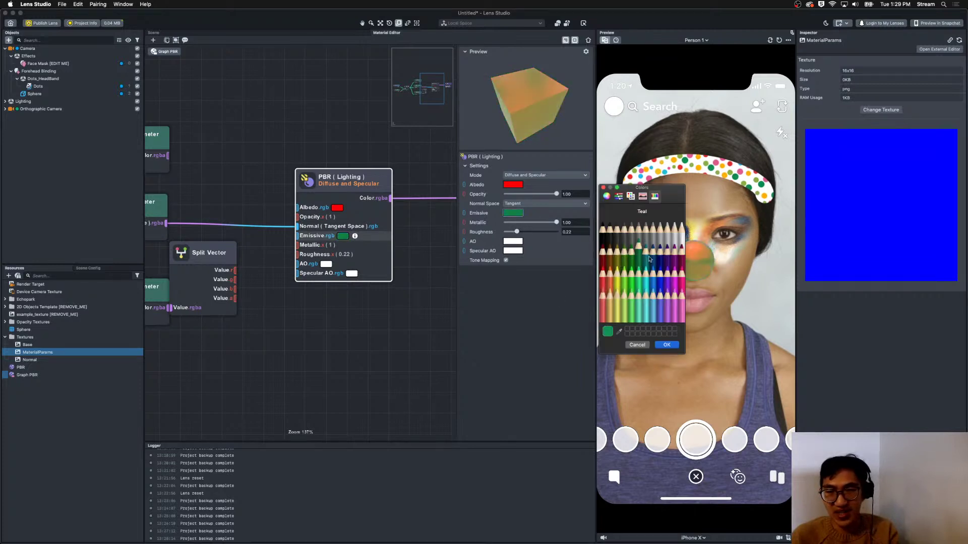
pyautogui.click(643, 196)
pyautogui.click(658, 196)
pyautogui.moveTo(660, 198); pyautogui.dragTo(516, 207)
pyautogui.click(520, 354)
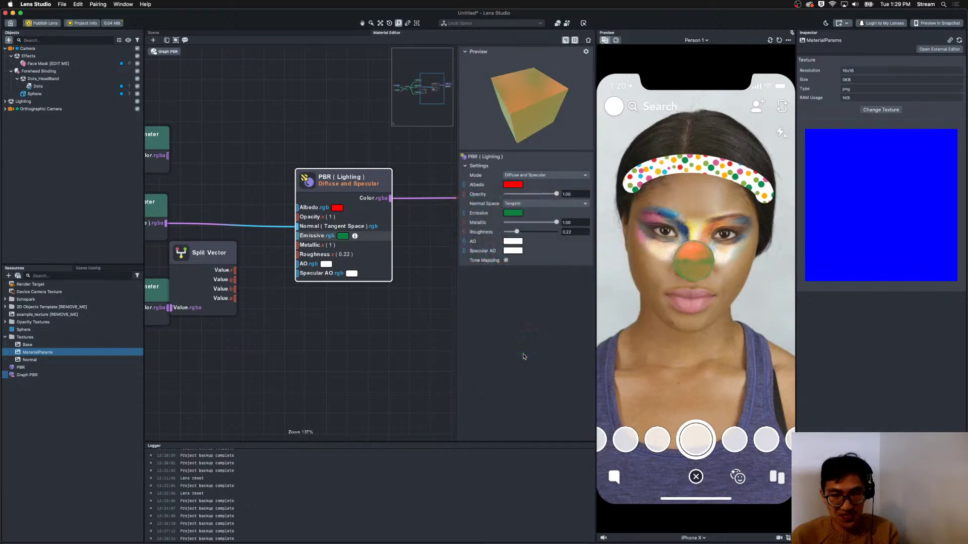
# Move the Split Vector node slightly down and away from the Material Params parameter node.
pyautogui.click(395, 328)
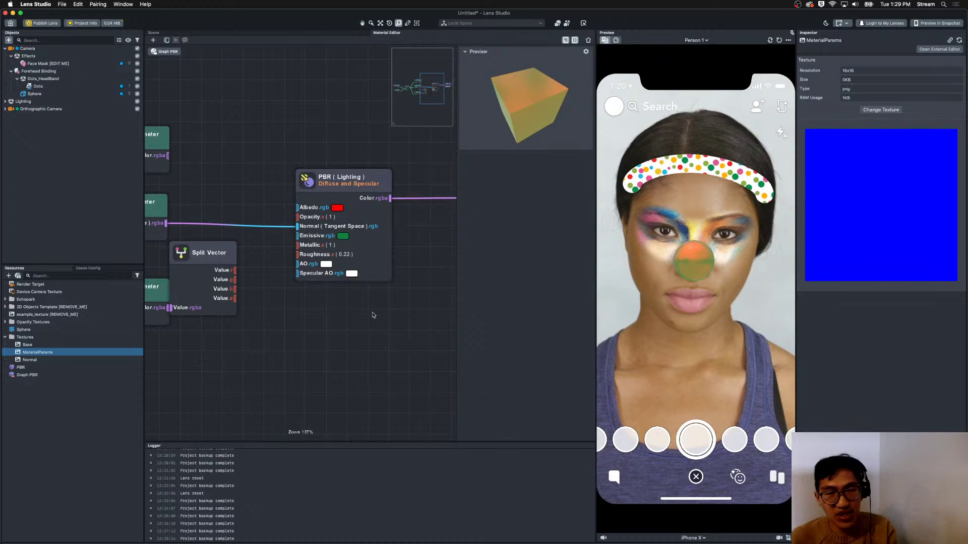
pyautogui.scroll(-5, 373, 320)
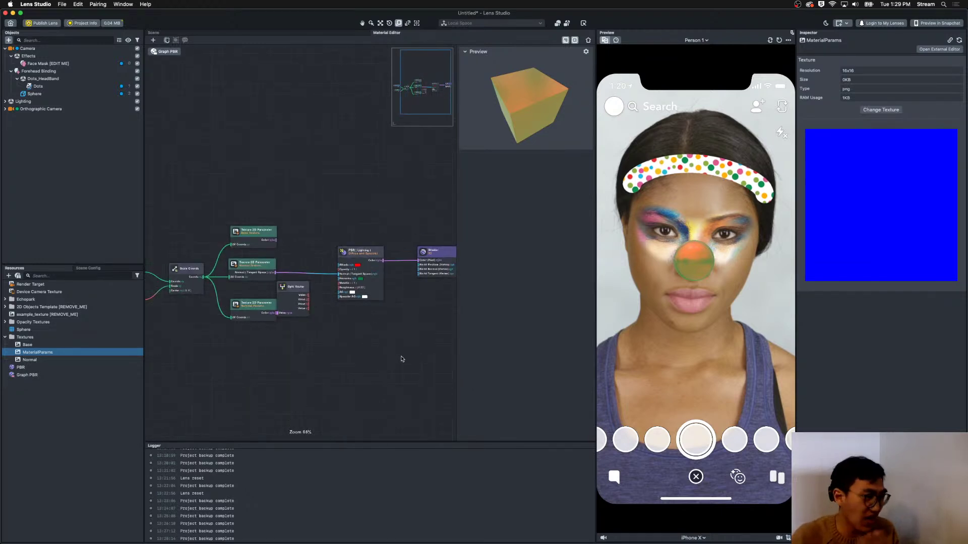
pyautogui.click(308, 301)
pyautogui.moveTo(299, 292); pyautogui.dragTo(305, 299)
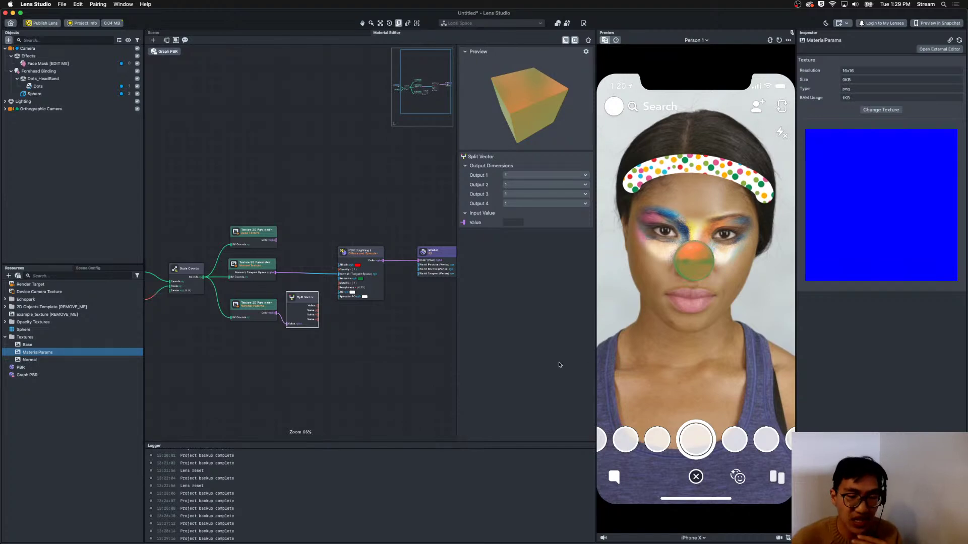
# Switch to Safari and open the Material Editor page among the World templates on the Lens Studio site.
pyautogui.click(382, 527)
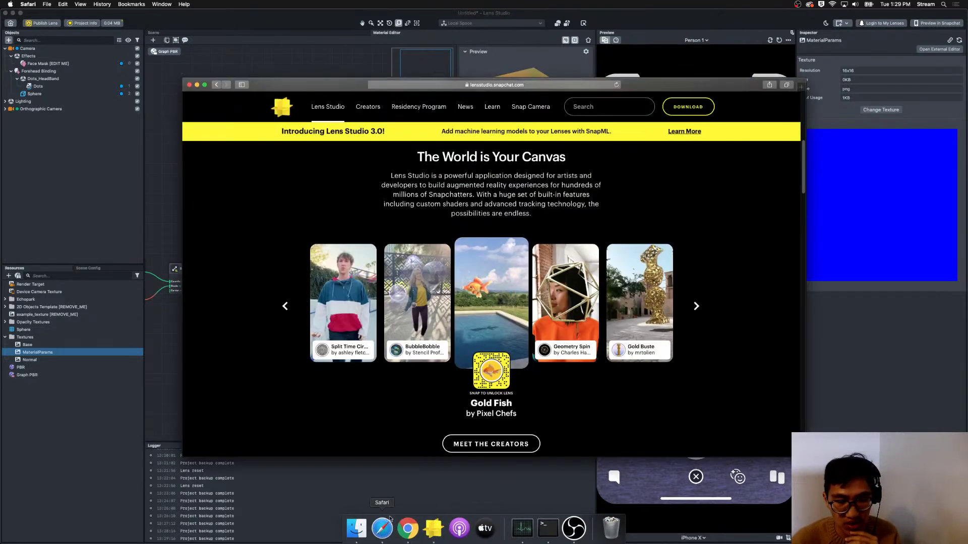
pyautogui.scroll(5, 511, 222)
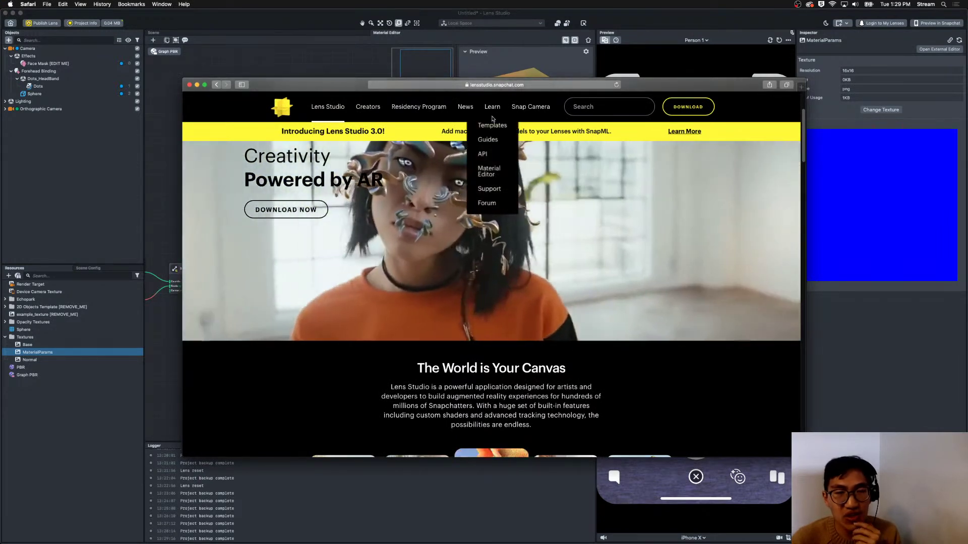
pyautogui.moveTo(492, 107)
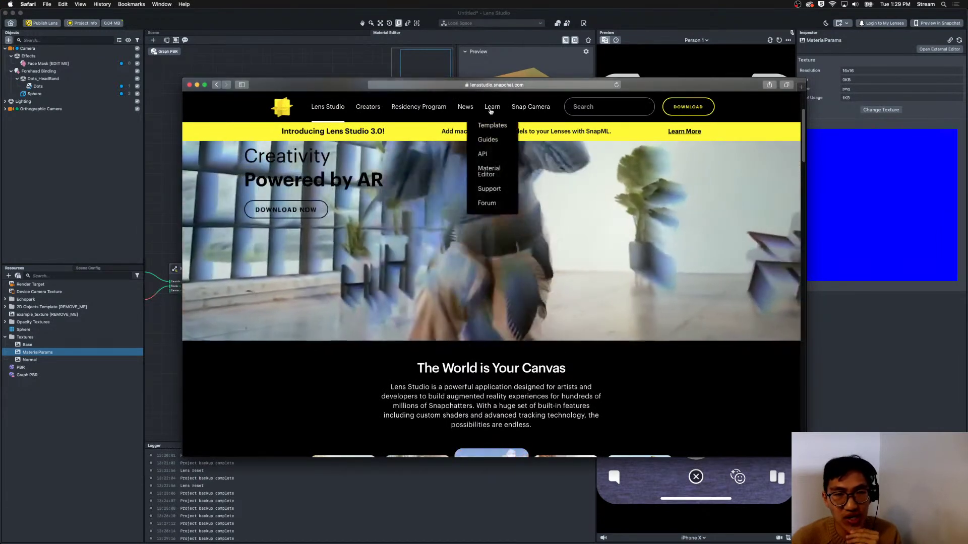
pyautogui.click(492, 125)
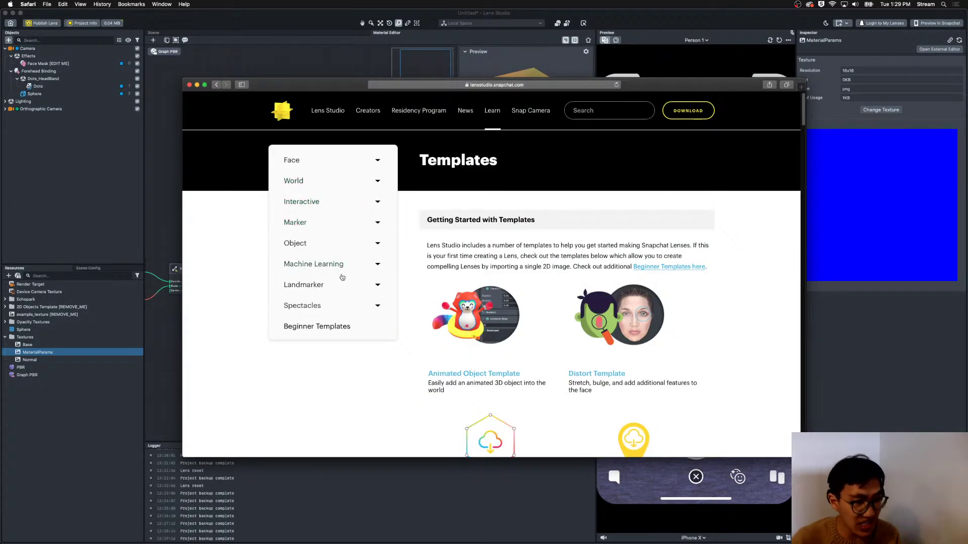
pyautogui.click(324, 185)
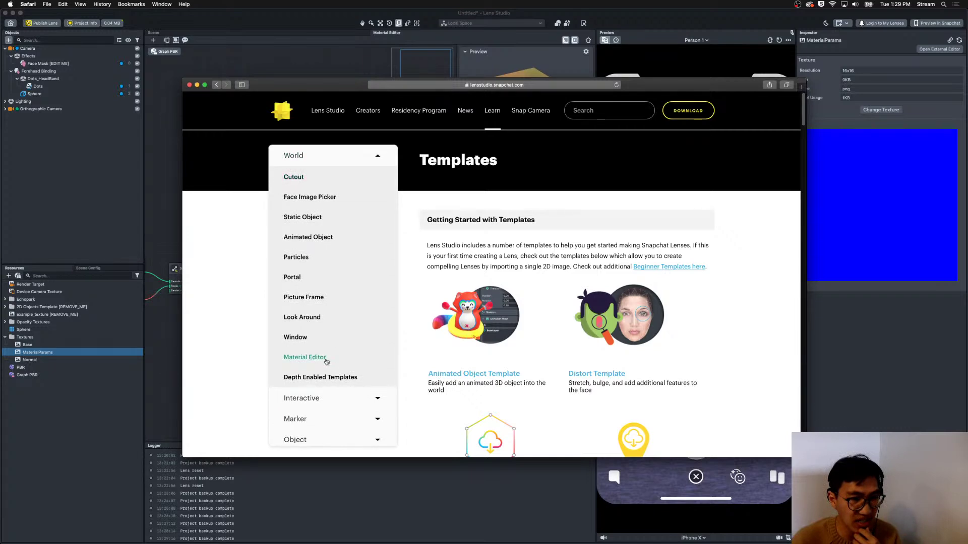
pyautogui.click(326, 362)
# Read the Material Editor template page from its example materials down to the Material Library section.
pyautogui.scroll(-10, 564, 251)
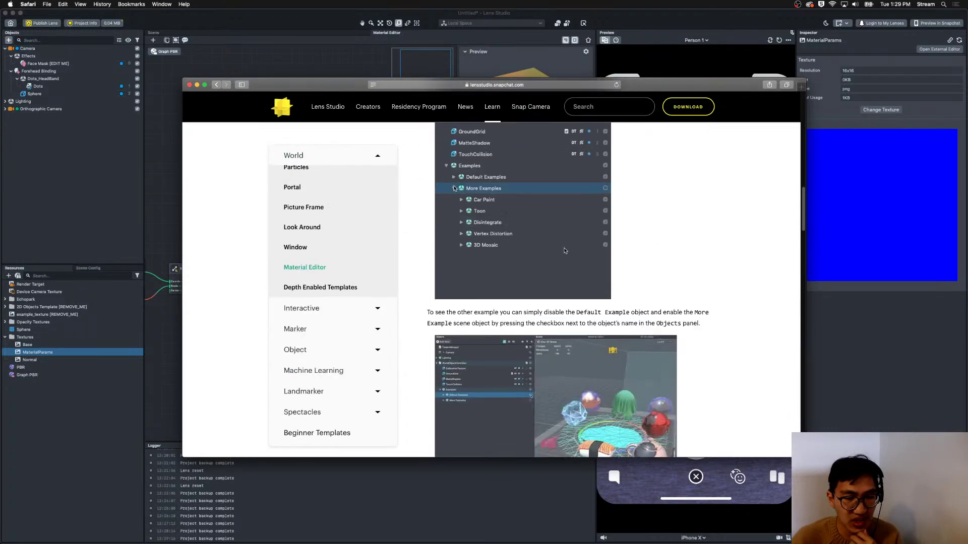
pyautogui.scroll(-20, 564, 250)
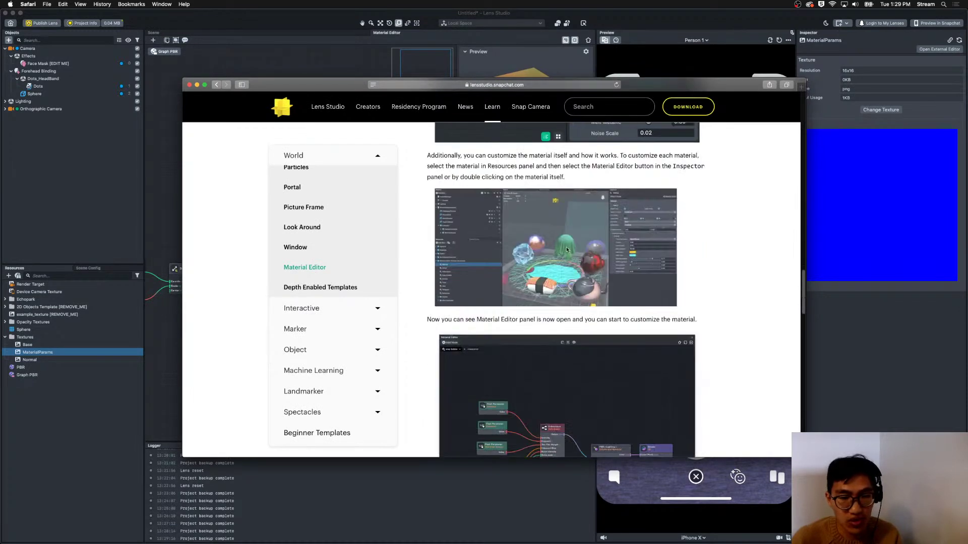
pyautogui.scroll(-10, 569, 248)
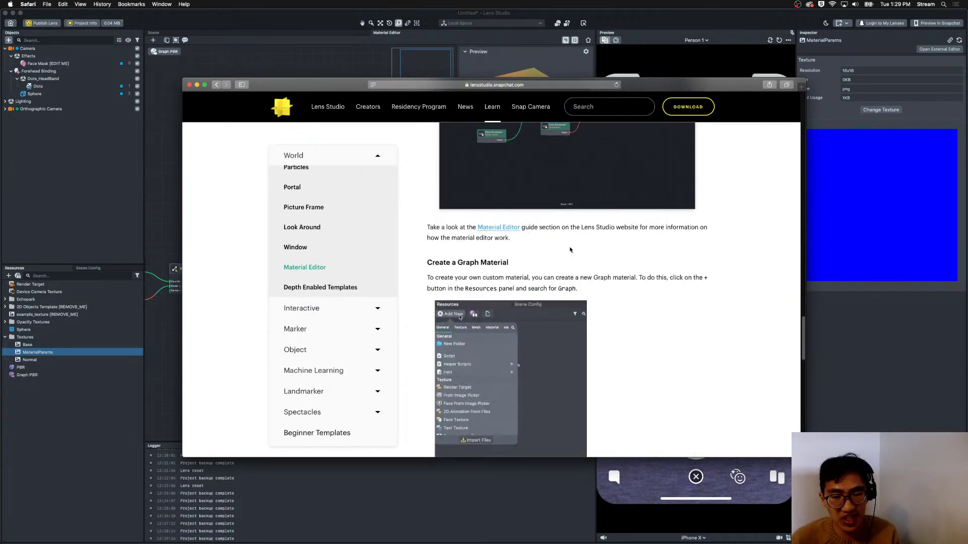
pyautogui.scroll(-15, 570, 246)
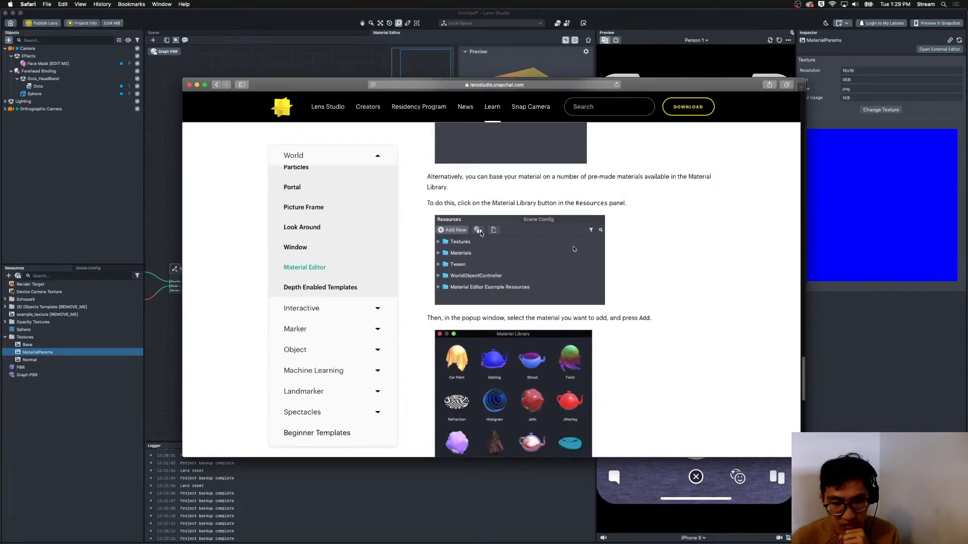
pyautogui.scroll(-5, 585, 291)
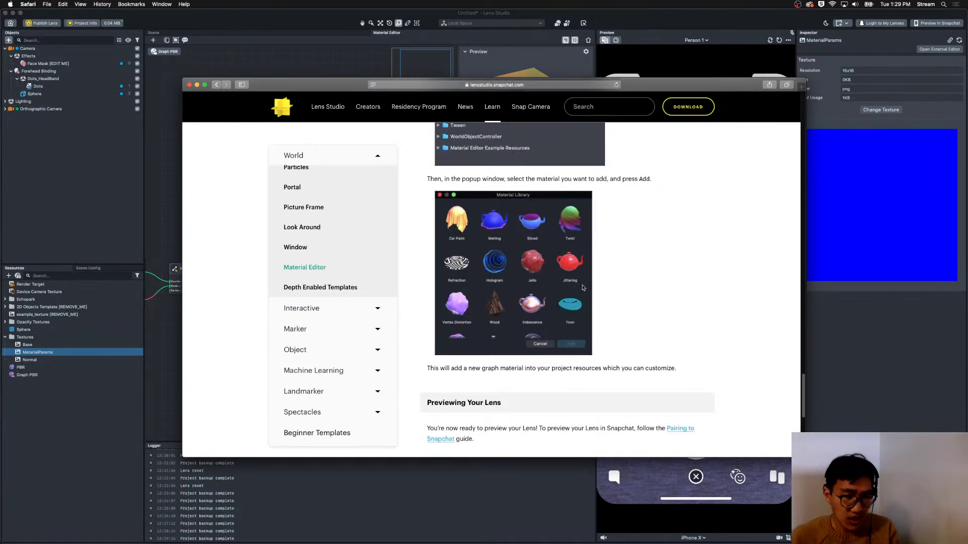
pyautogui.scroll(-1, 583, 288)
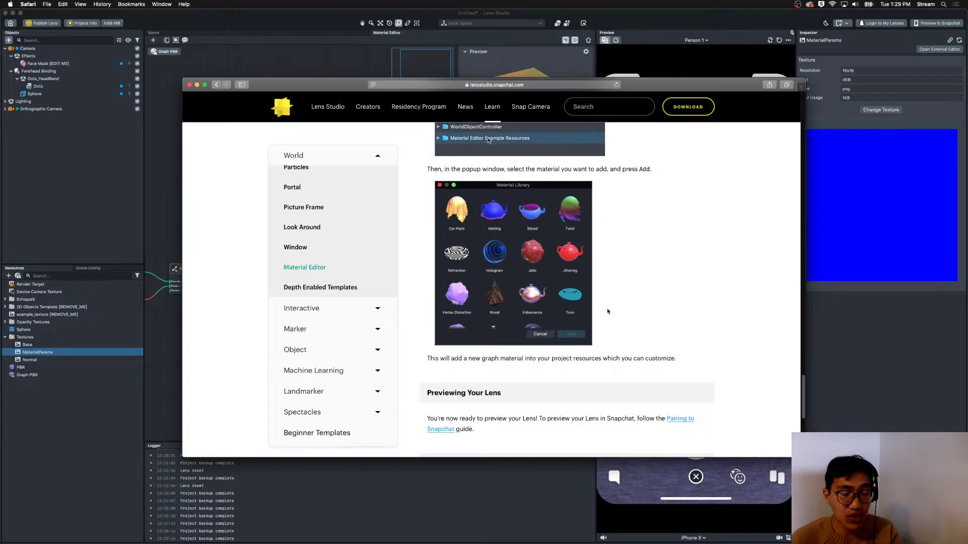
# Open the Lens Studio Guides in a new browser tab and expand the Material Editor topics.
pyautogui.moveTo(495, 95)
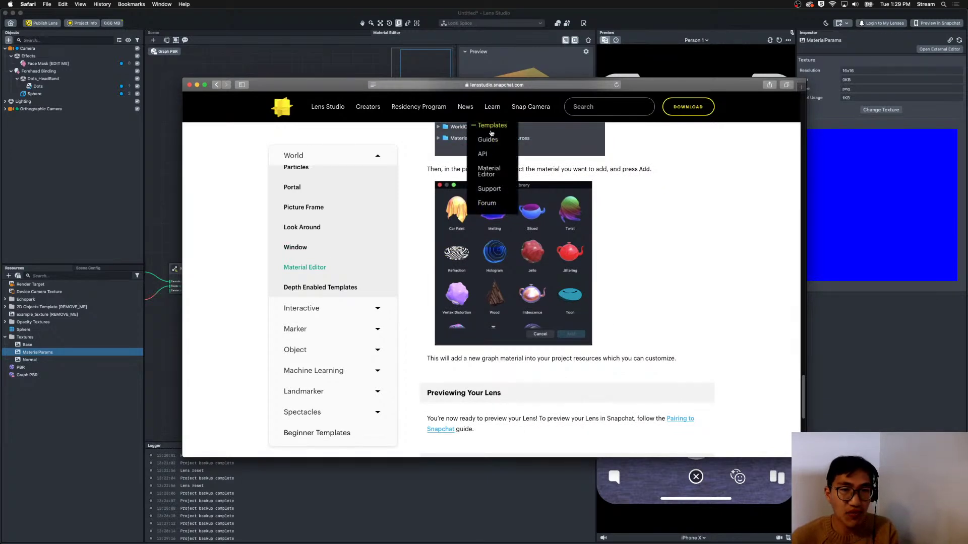
pyautogui.rightClick(491, 138)
pyautogui.click(509, 140)
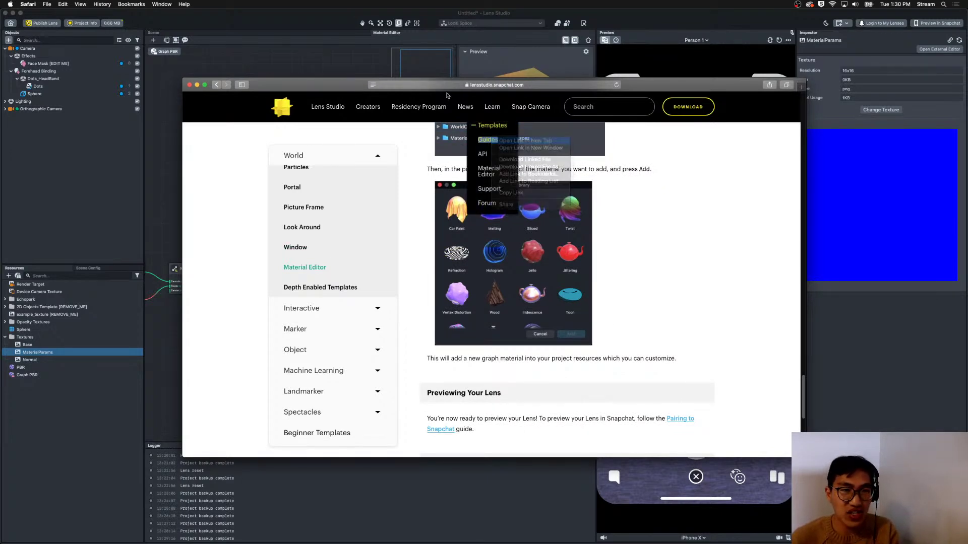
pyautogui.click(516, 98)
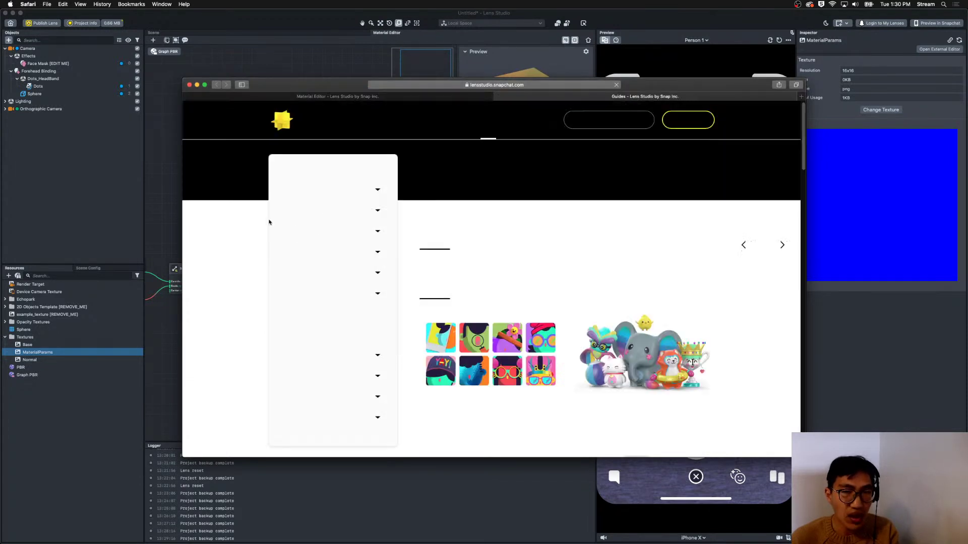
pyautogui.click(312, 275)
pyautogui.scroll(-1, 379, 283)
pyautogui.scroll(-3, 379, 284)
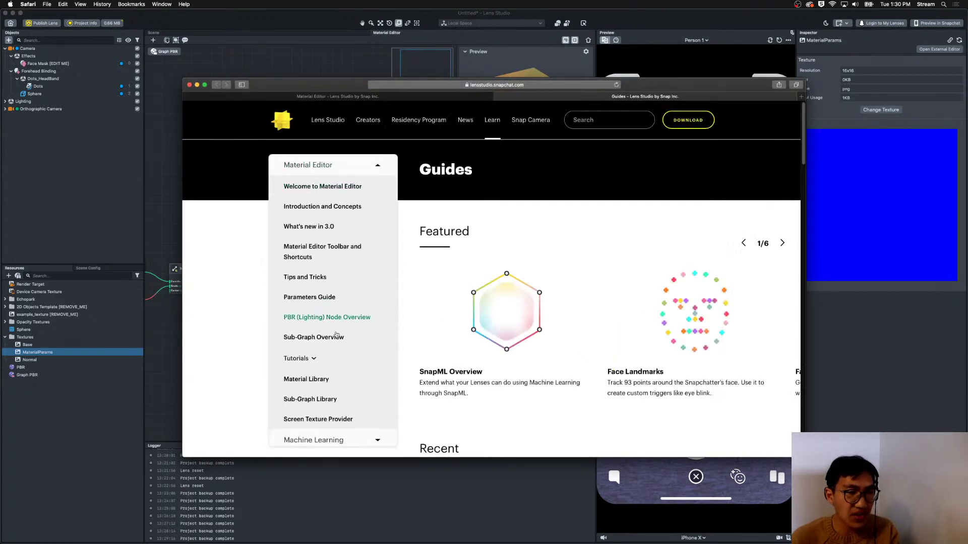
# Open the What's new in 3.0 guide and review its Material Library and Additional Material Editor Nodes sections.
pyautogui.click(326, 227)
pyautogui.scroll(-5, 605, 325)
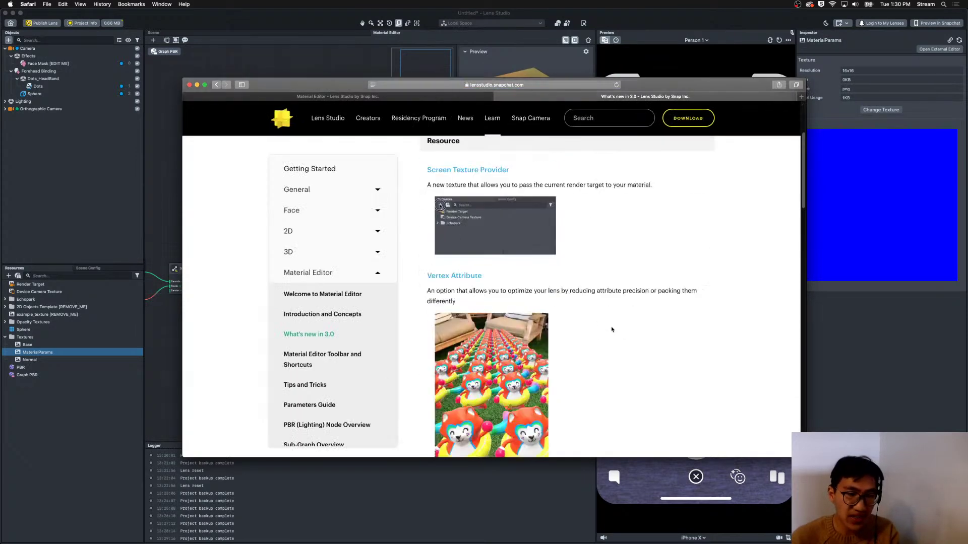
pyautogui.scroll(-8, 600, 323)
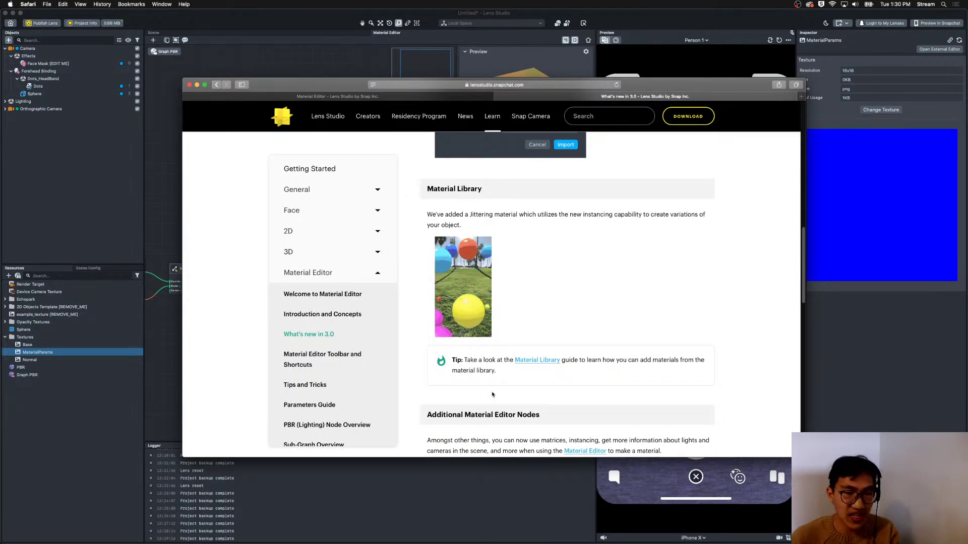
pyautogui.scroll(-3, 630, 302)
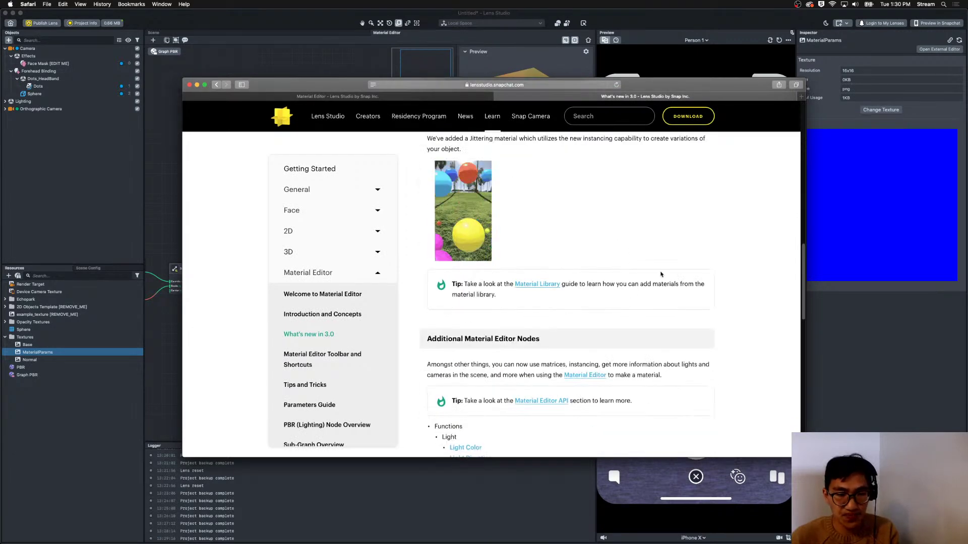
pyautogui.scroll(-6, 518, 309)
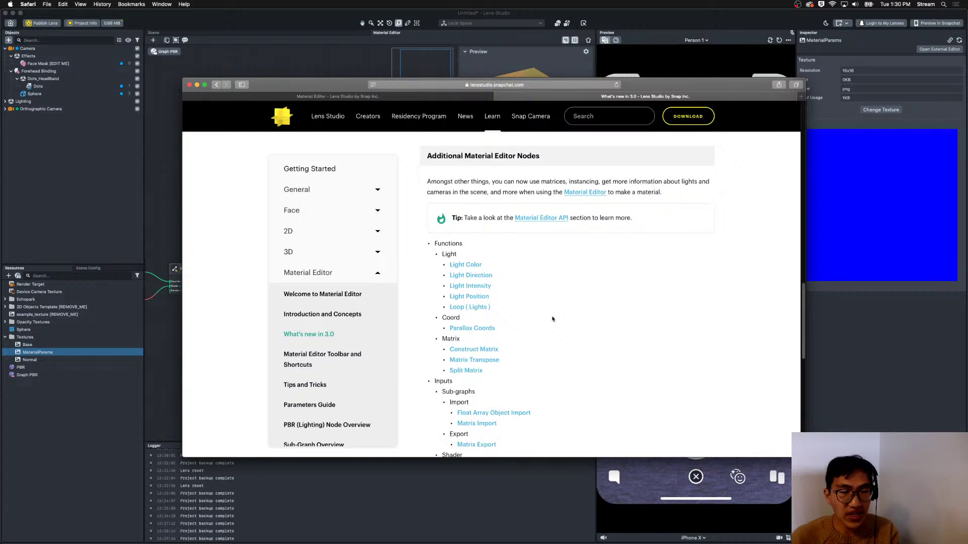
pyautogui.scroll(-2, 494, 282)
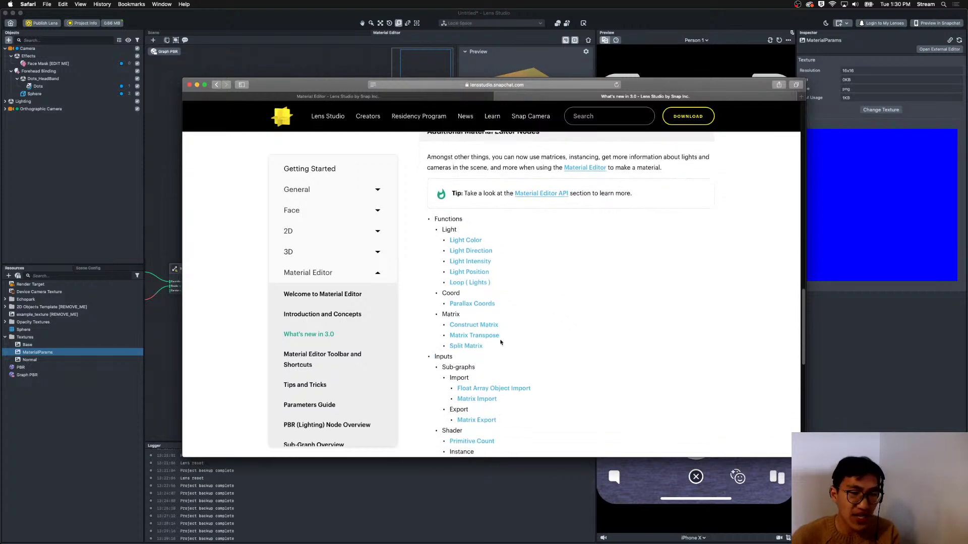
pyautogui.scroll(-3, 499, 336)
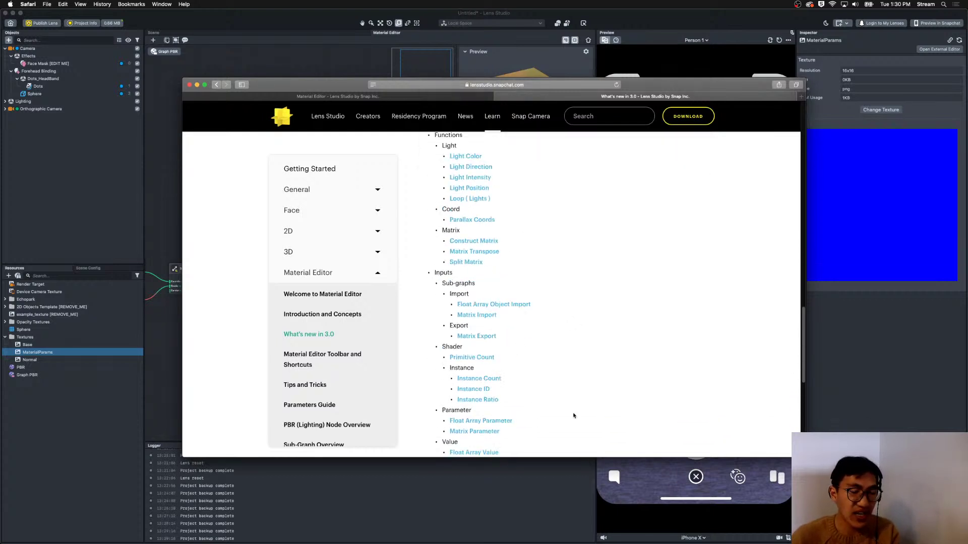
pyautogui.scroll(5, 596, 398)
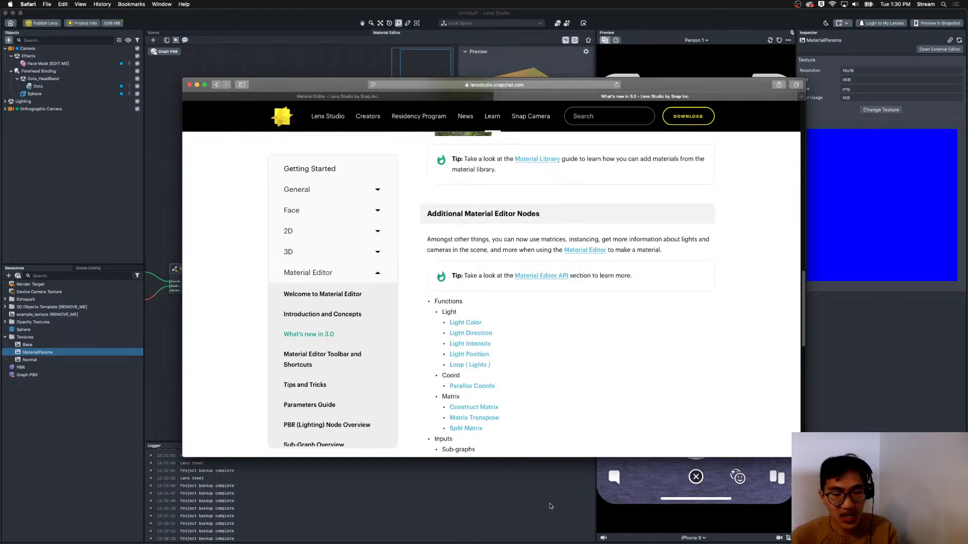
pyautogui.moveTo(569, 334); pyautogui.dragTo(575, 327)
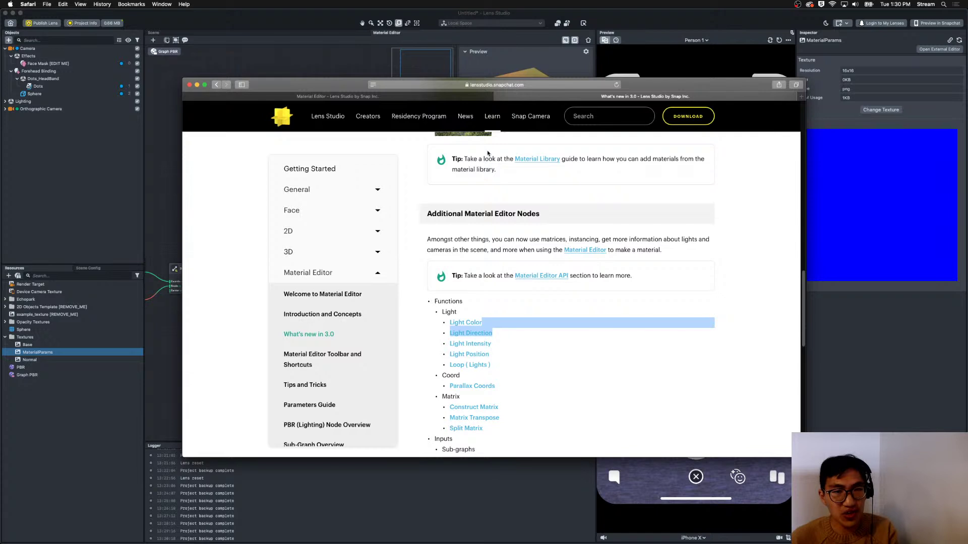
# Open the Depth Enabled Templates page among the World templates and read the Depth Toybox template description down to Occlusion Control.
pyautogui.moveTo(485, 114)
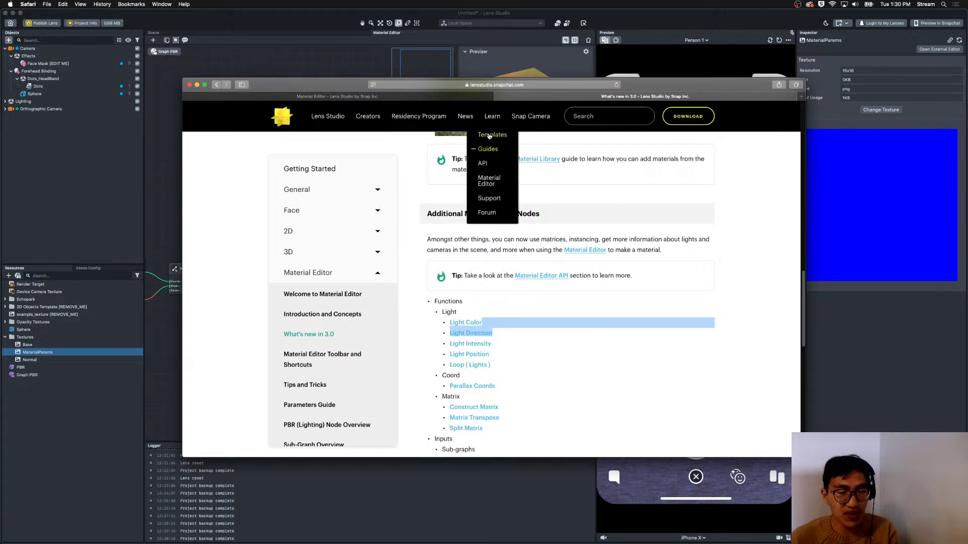
pyautogui.click(488, 136)
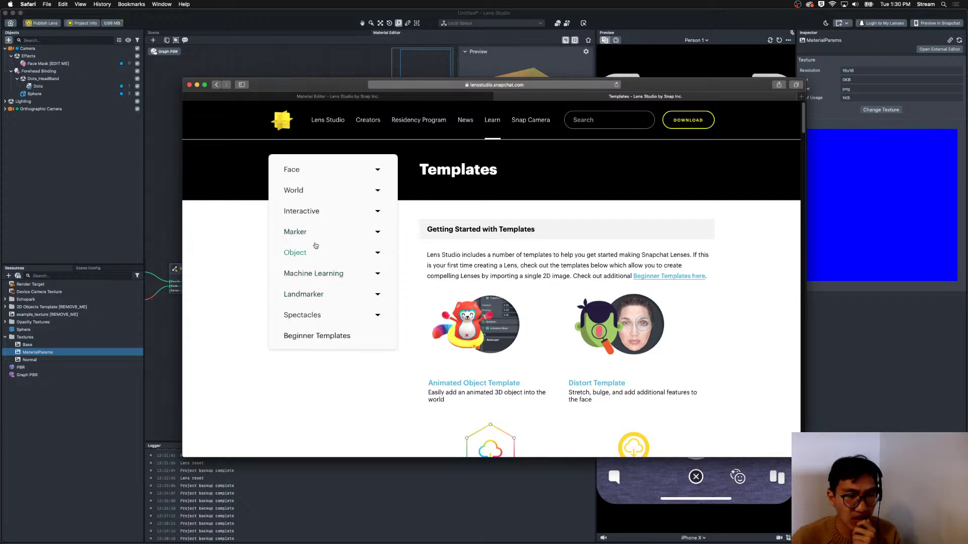
pyautogui.click(313, 191)
pyautogui.scroll(-1, 322, 302)
pyautogui.click(335, 388)
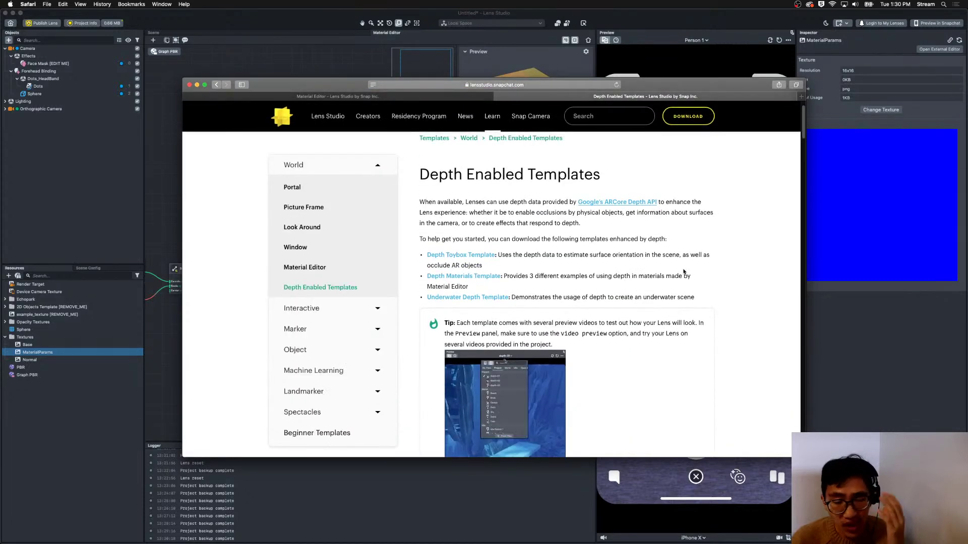
pyautogui.scroll(-5, 691, 269)
pyautogui.scroll(-3, 689, 271)
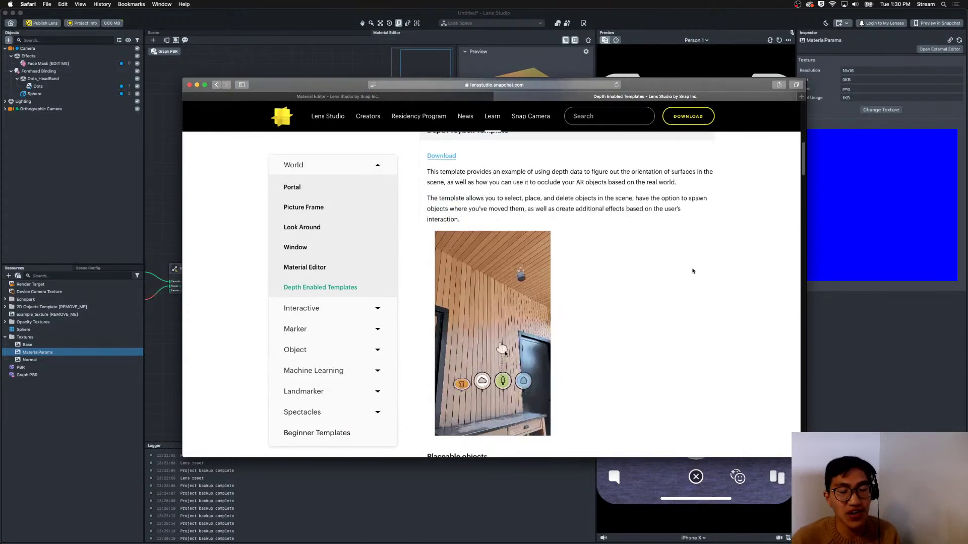
pyautogui.scroll(-2, 695, 271)
pyautogui.scroll(-8, 696, 271)
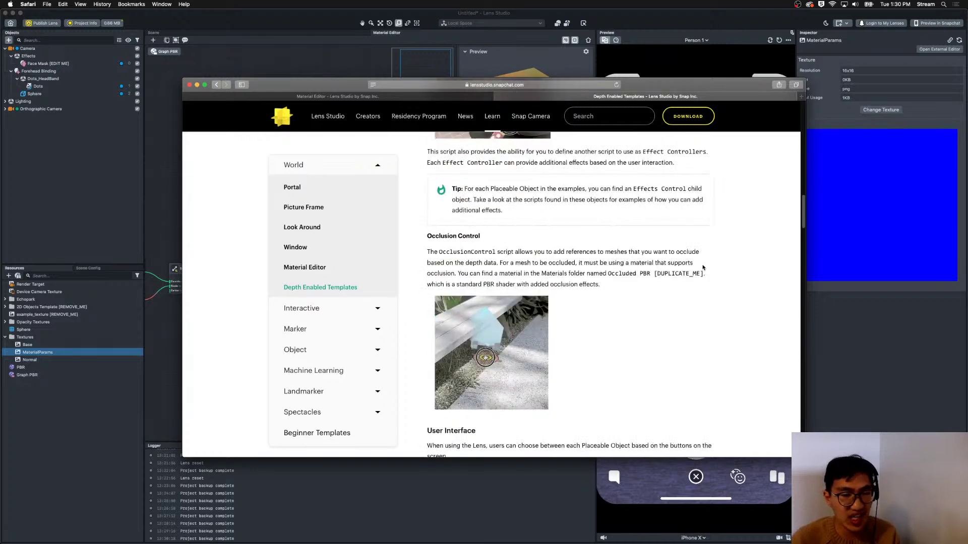
# Read on through the Depth Enabled Templates page, covering the Sweep, Depth Of Field and Edge Detection examples and the Underwater Depth Template.
pyautogui.scroll(-10, 704, 267)
pyautogui.scroll(-5, 703, 267)
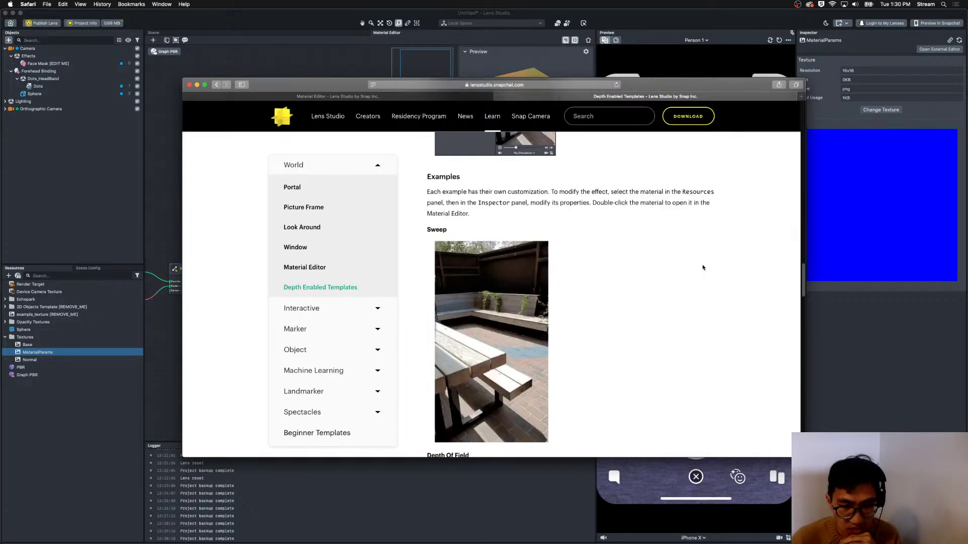
pyautogui.scroll(2, 704, 268)
pyautogui.scroll(-4, 704, 267)
pyautogui.scroll(4, 704, 267)
pyautogui.scroll(-2, 696, 271)
pyautogui.scroll(4, 572, 255)
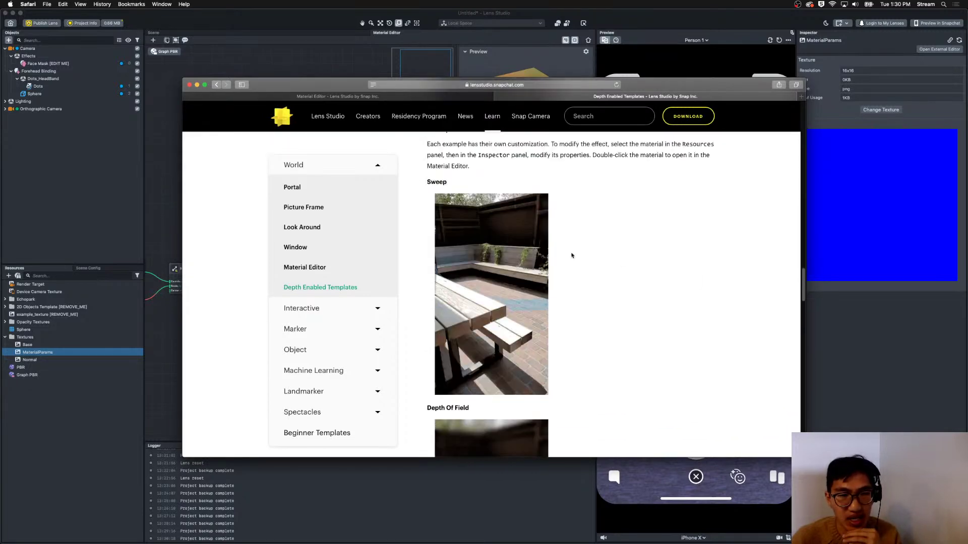
pyautogui.scroll(-10, 579, 282)
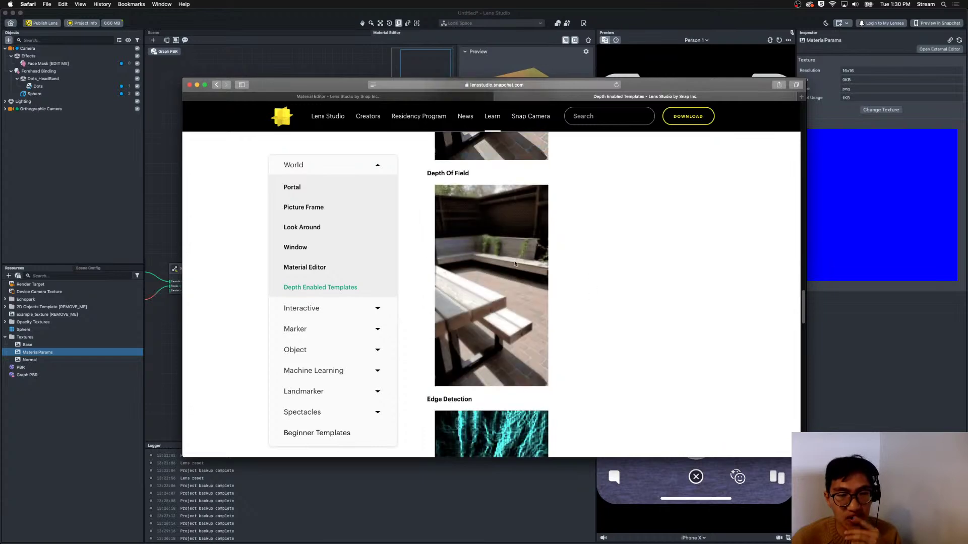
pyautogui.scroll(-10, 554, 292)
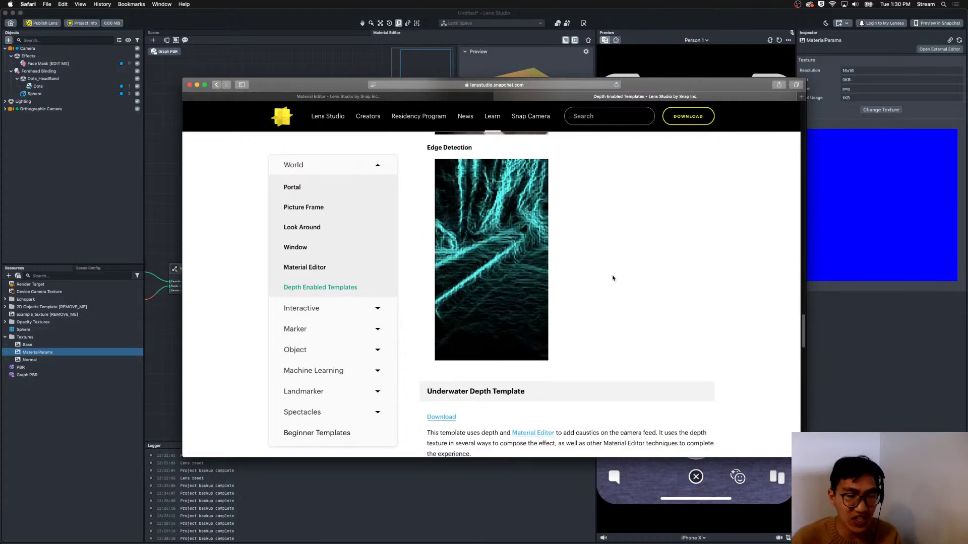
pyautogui.scroll(-13, 600, 271)
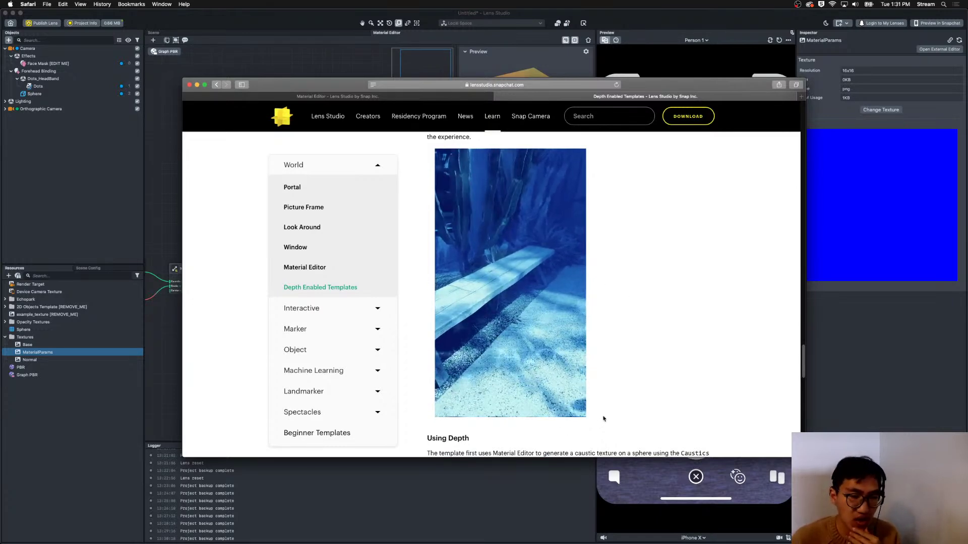
# Switch back to Lens Studio and add an empty scene object at the root of the object hierarchy.
pyautogui.click(523, 501)
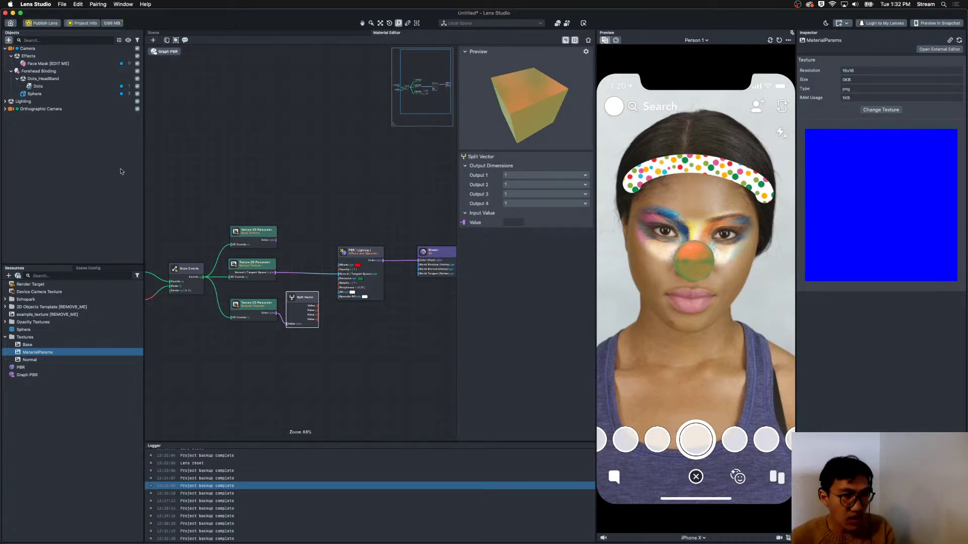
pyautogui.rightClick(94, 201)
pyautogui.click(53, 192)
pyautogui.rightClick(65, 187)
pyautogui.click(36, 180)
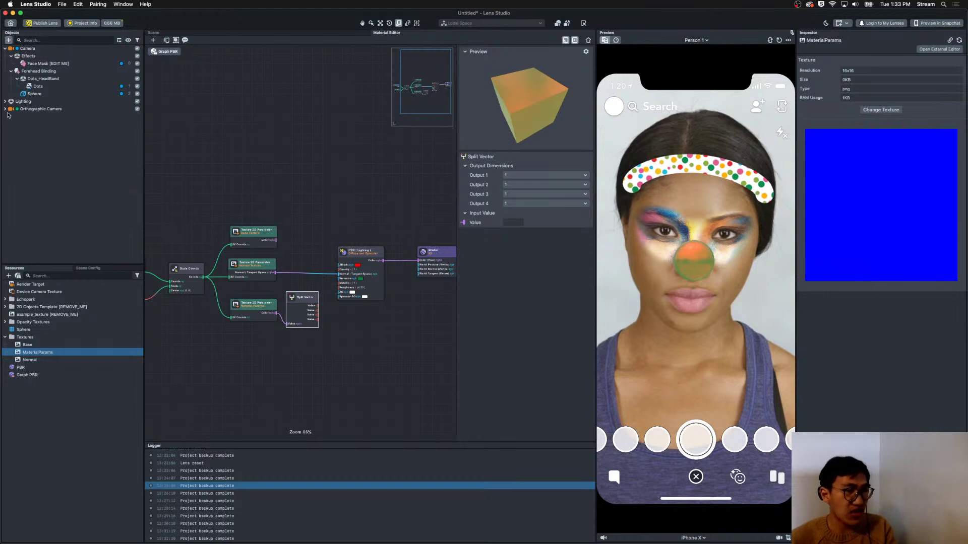
pyautogui.rightClick(34, 173)
pyautogui.click(45, 177)
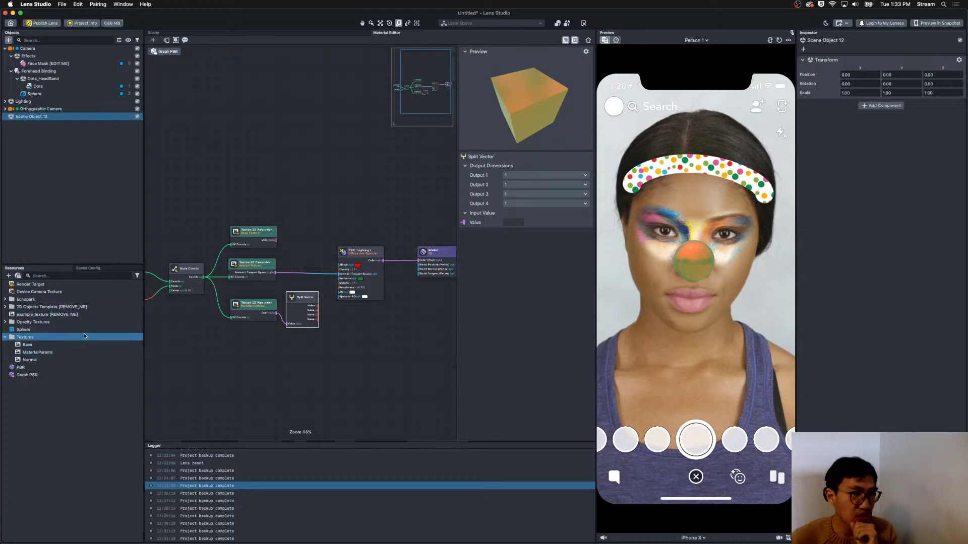
# Rename the new scene object as Game Logic.
pyautogui.rightClick(69, 119)
pyautogui.click(78, 140)
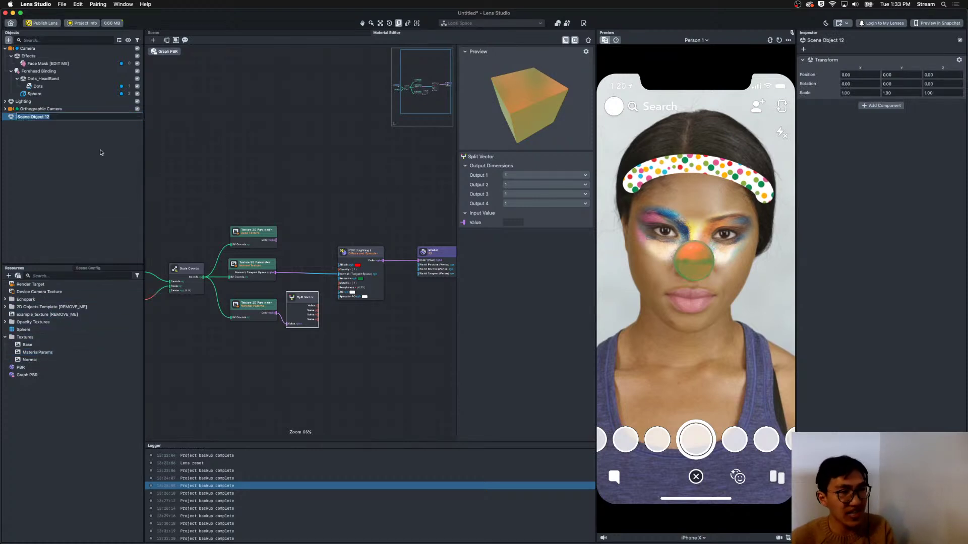
pyautogui.write('Game Log')
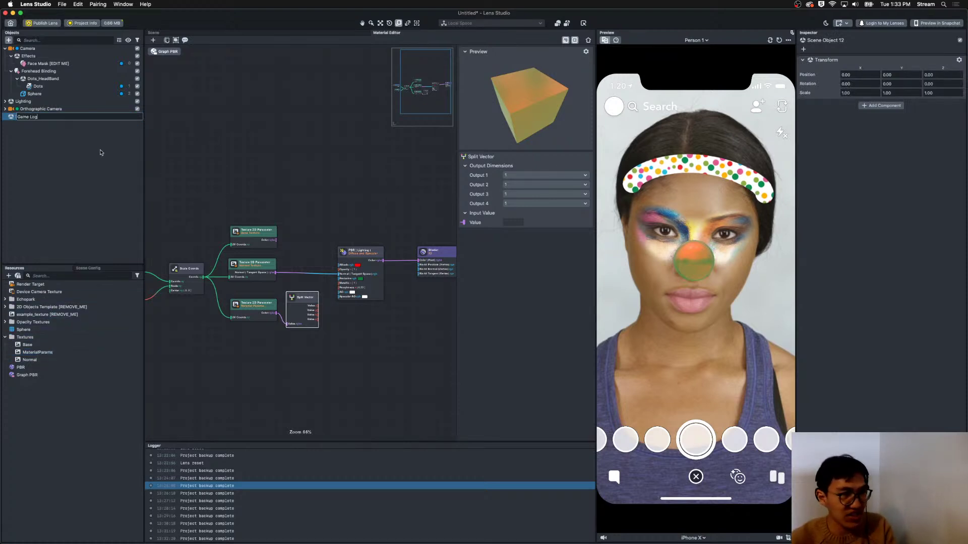
pyautogui.write('ic')
pyautogui.press('Return')
# Create a new script resource and attach it to the Game Logic object as a script component.
pyautogui.rightClick(77, 466)
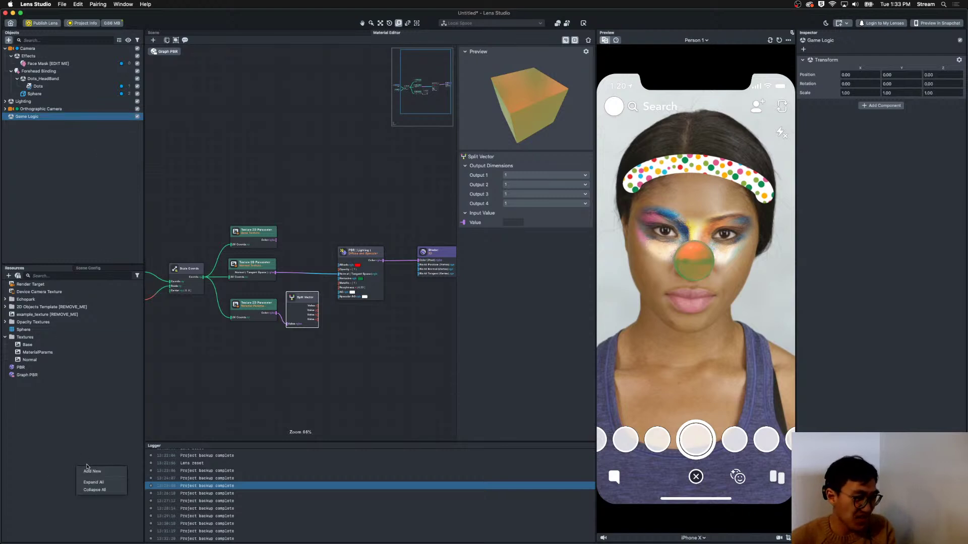
pyautogui.moveTo(87, 470)
pyautogui.click(30, 325)
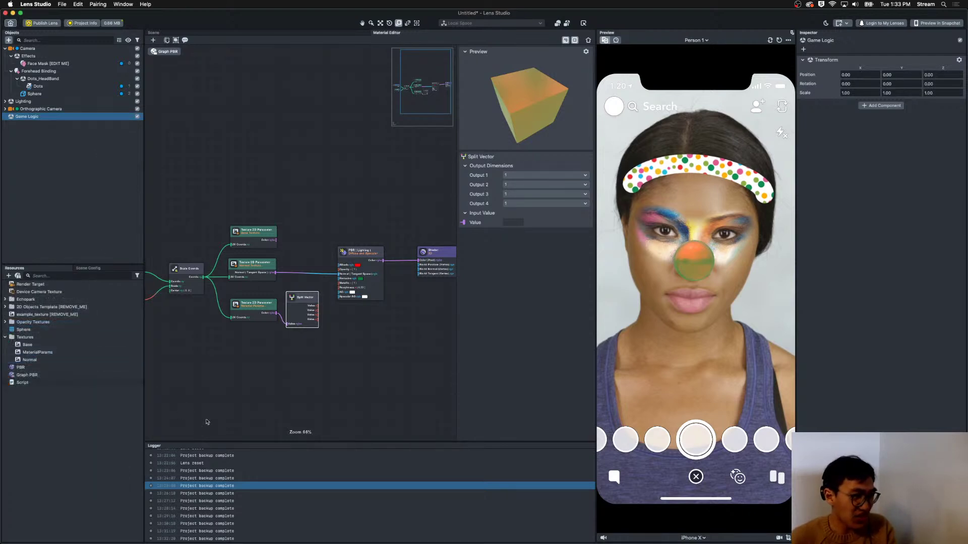
pyautogui.click(24, 384)
pyautogui.moveTo(23, 384); pyautogui.dragTo(910, 185)
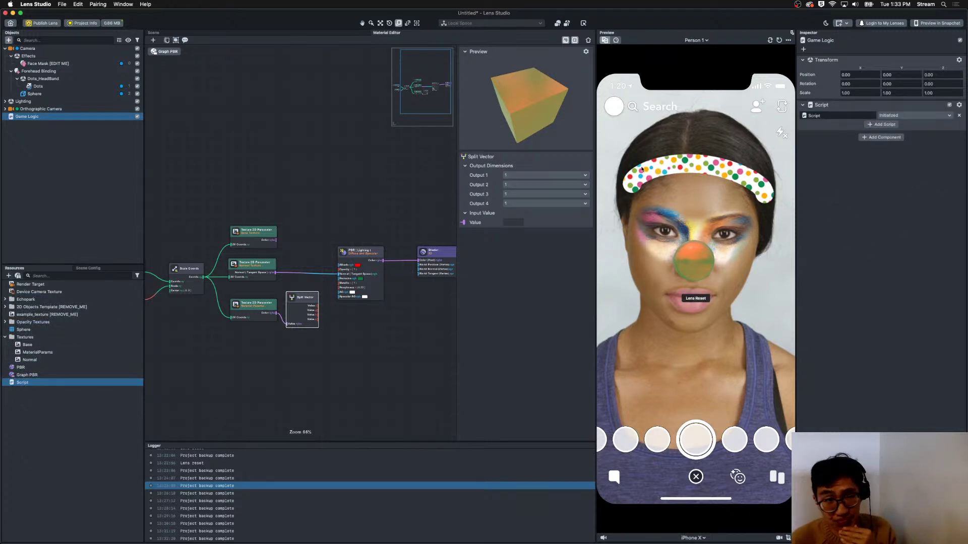
# Add print("Hello World") below the script's JS CODE comment, save it, and enlarge the Logger to check the printed message.
pyautogui.doubleClick(83, 384)
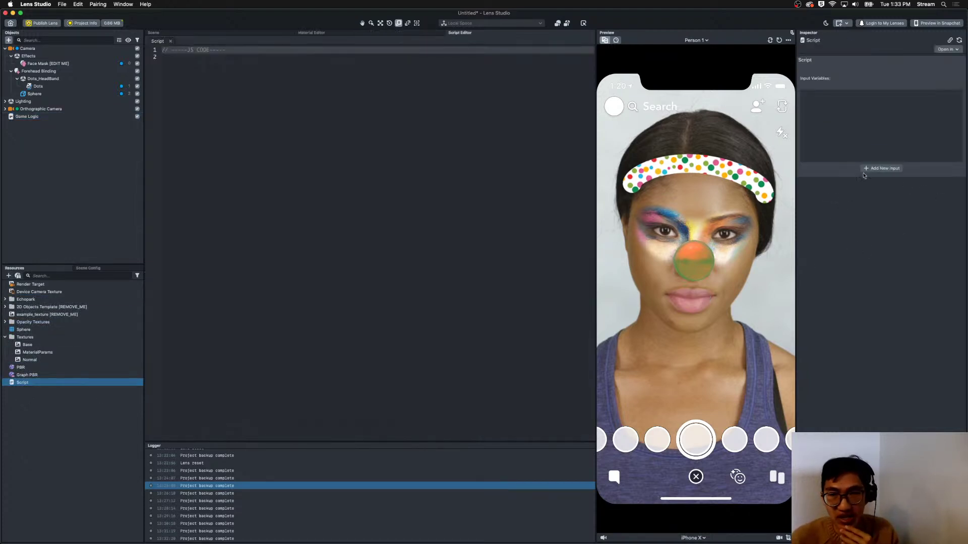
pyautogui.click(423, 150)
pyautogui.write('pr')
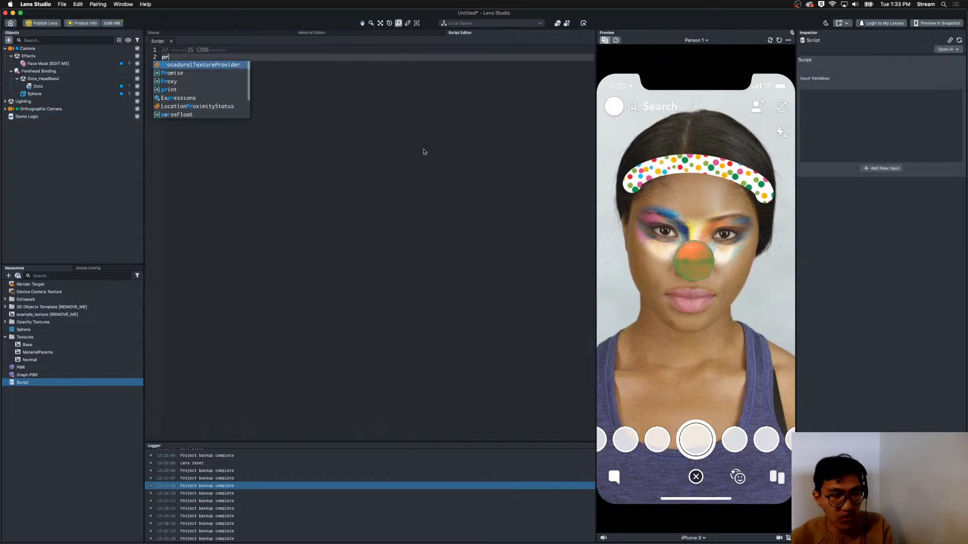
pyautogui.write('int("Hello World')
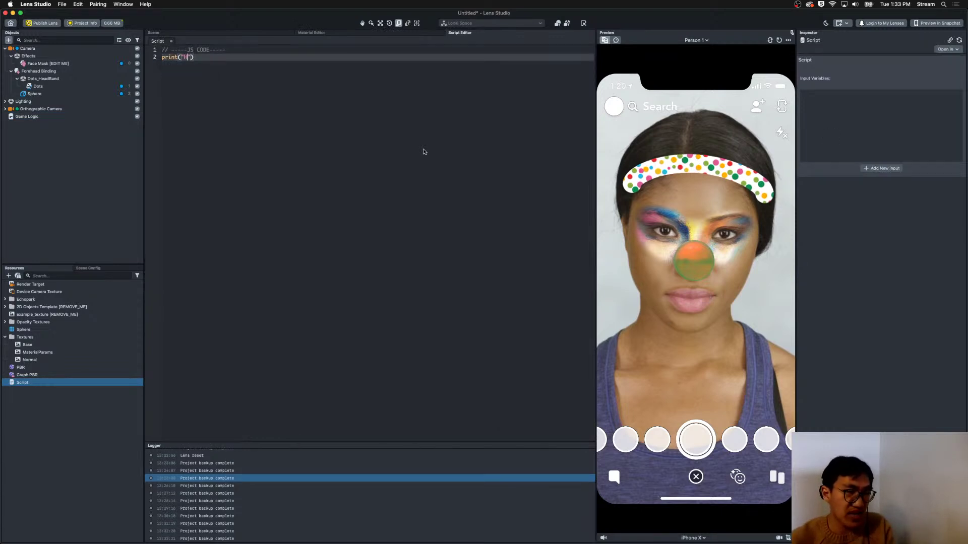
pyautogui.press('super+s')
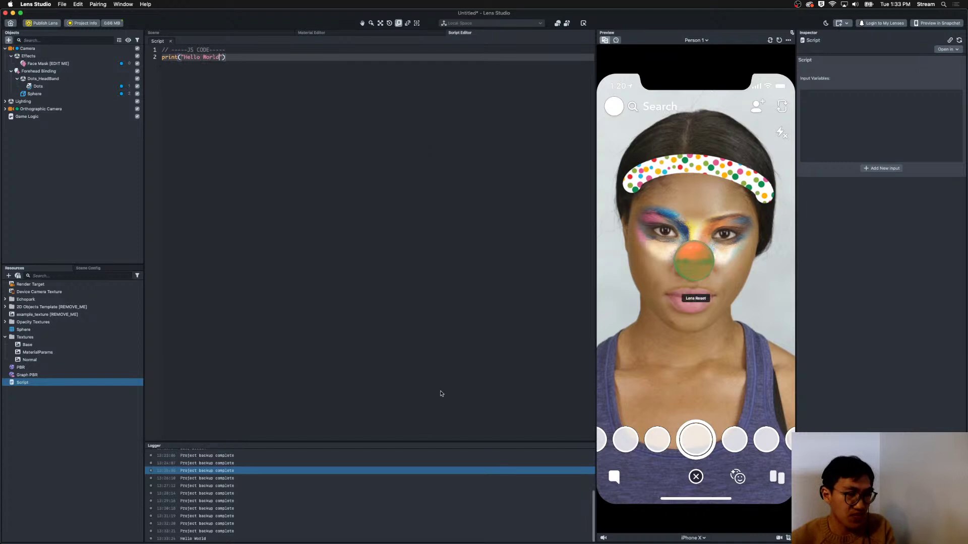
pyautogui.moveTo(300, 414); pyautogui.dragTo(347, 235)
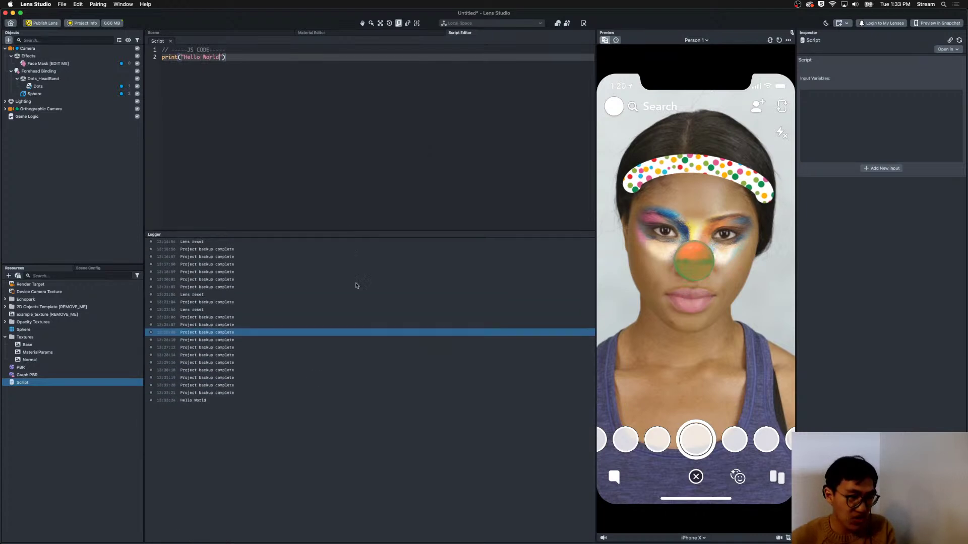
pyautogui.click(217, 400)
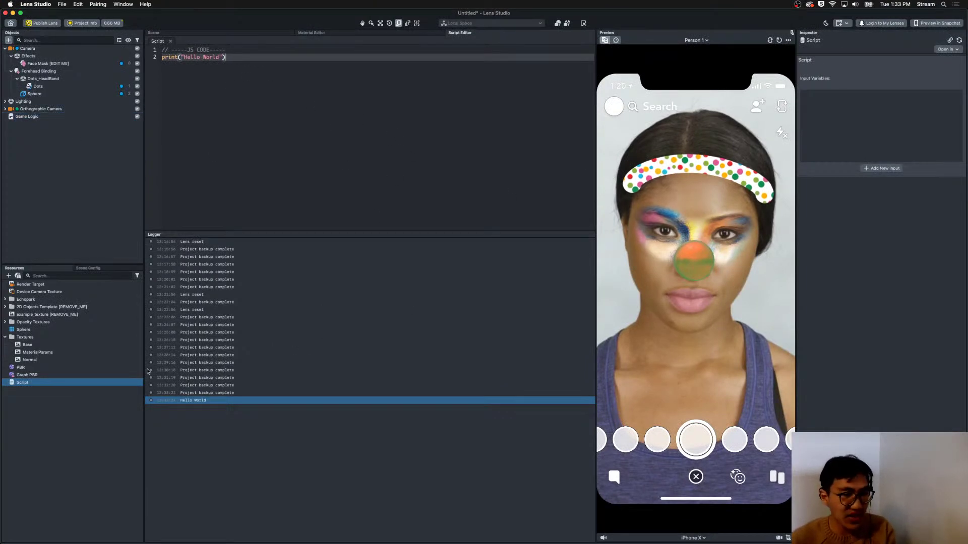
# Add a Screen Text object to the scene under the Orthographic Camera.
pyautogui.click(5, 109)
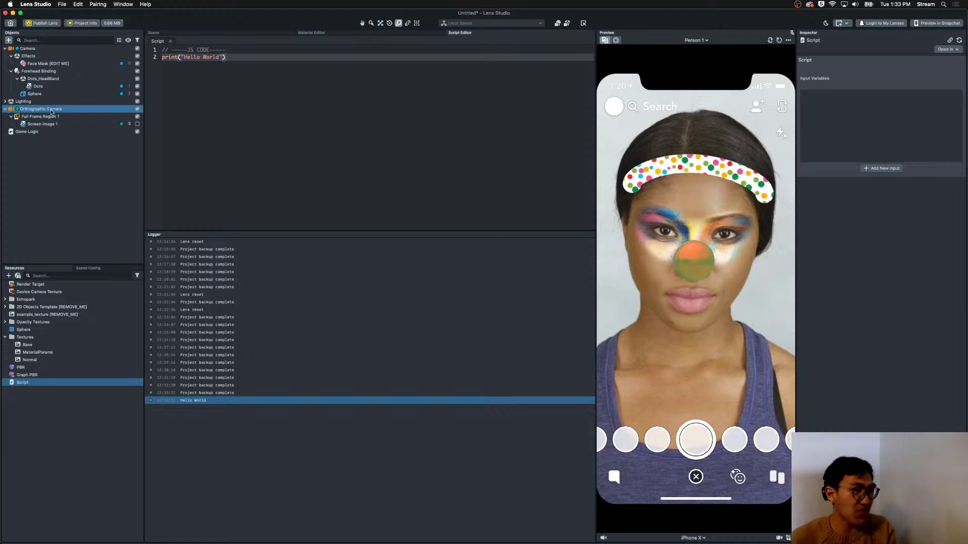
pyautogui.click(50, 124)
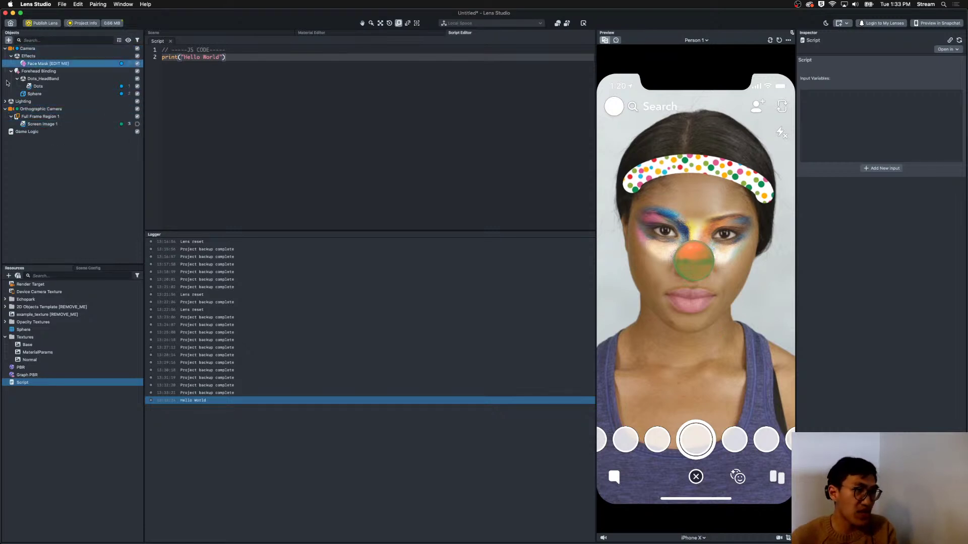
pyautogui.click(8, 40)
pyautogui.write('scre')
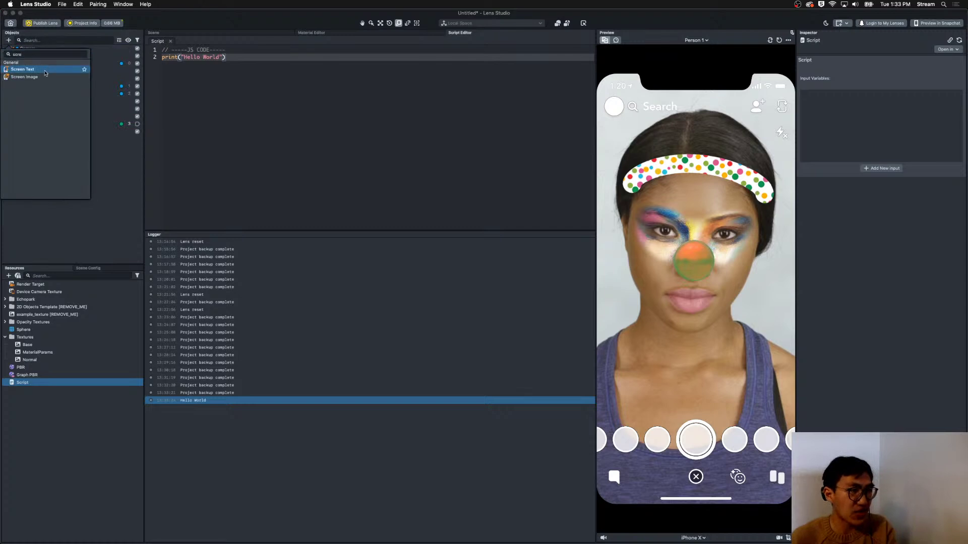
pyautogui.click(45, 71)
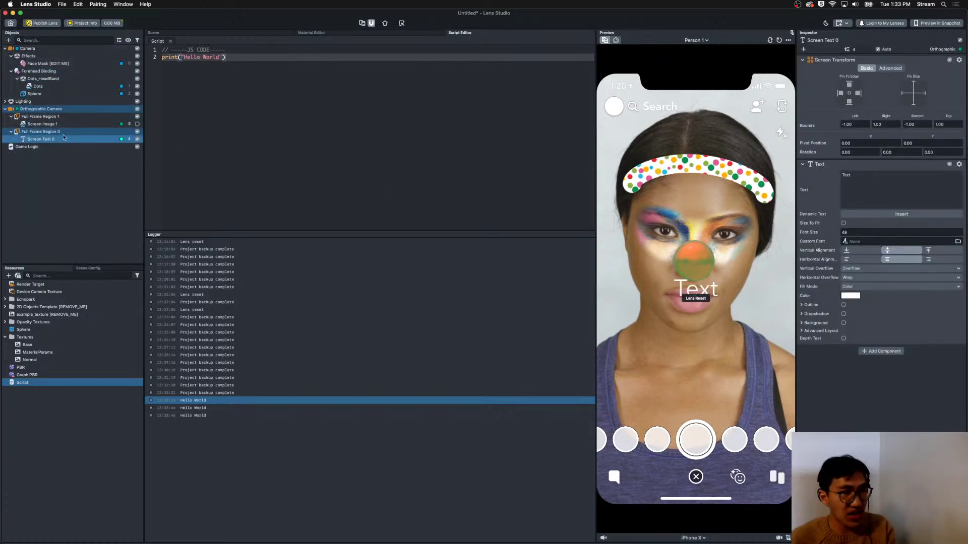
# Try "Hello!" as the content of the new screen text, and clear its text completely.
pyautogui.click(899, 182)
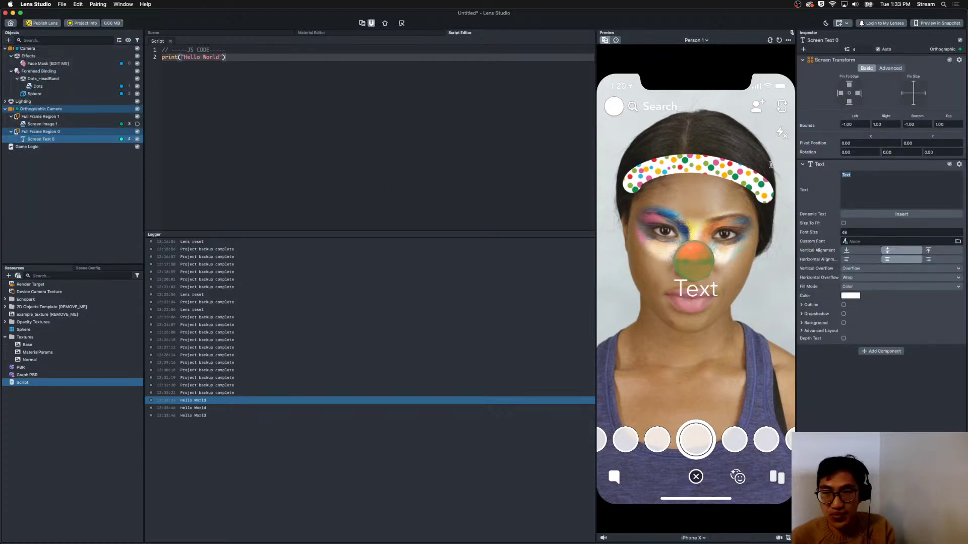
pyautogui.write('We')
pyautogui.press('BackSpace')
pyautogui.press('BackSpace')
pyautogui.write('Hello')
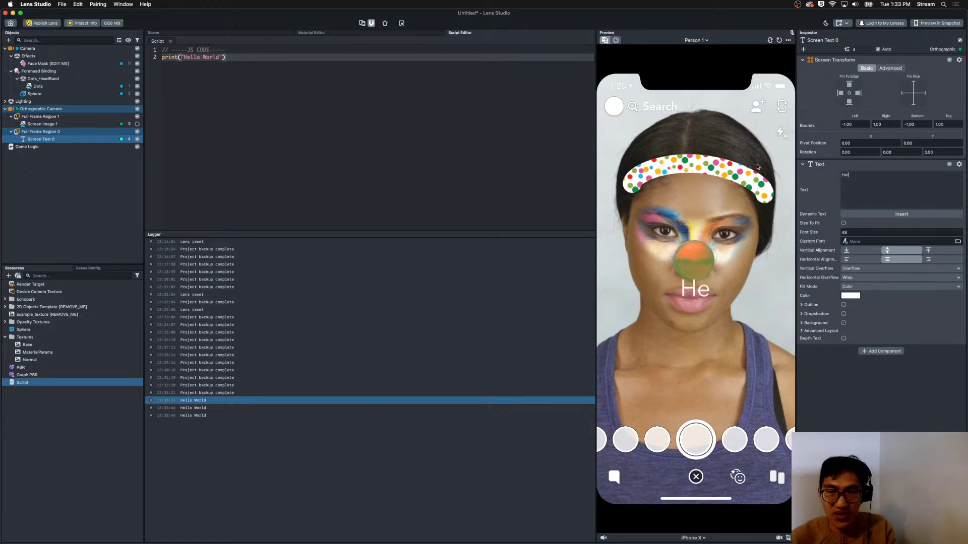
pyautogui.write('!')
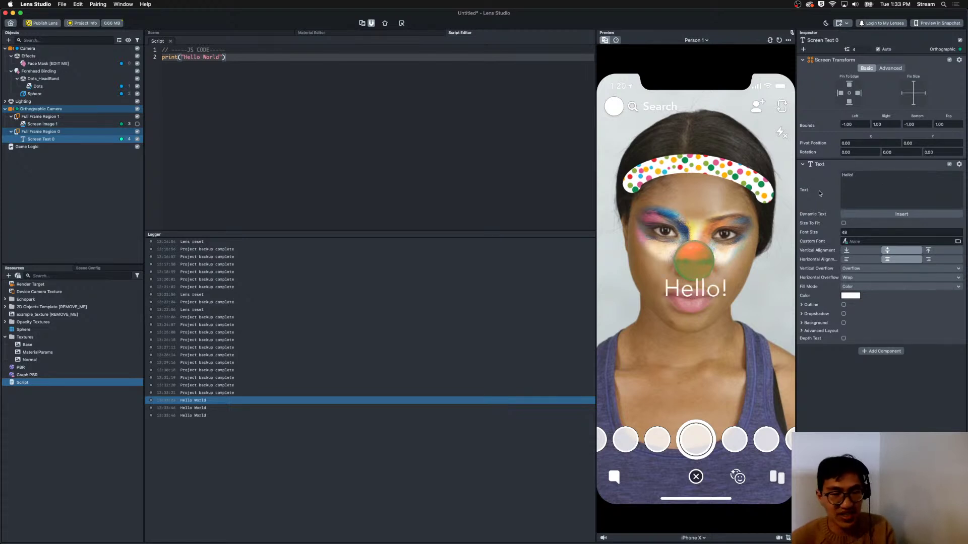
pyautogui.press('super+a')
pyautogui.press('BackSpace')
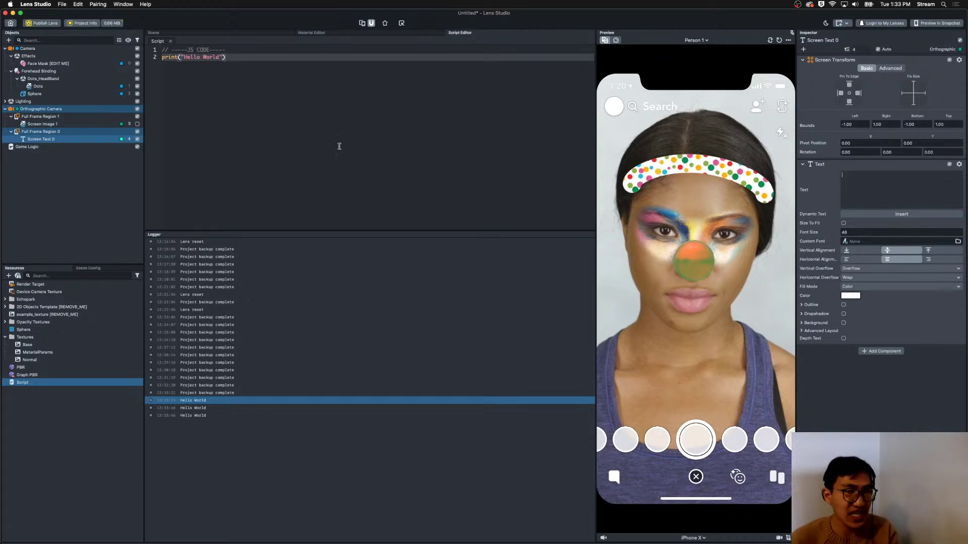
pyautogui.click(49, 192)
pyautogui.click(35, 147)
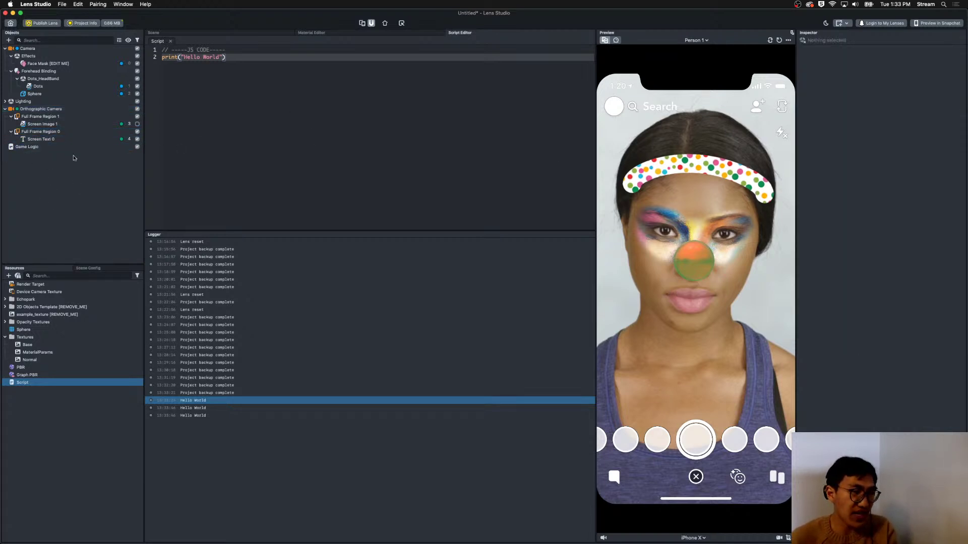
pyautogui.click(60, 147)
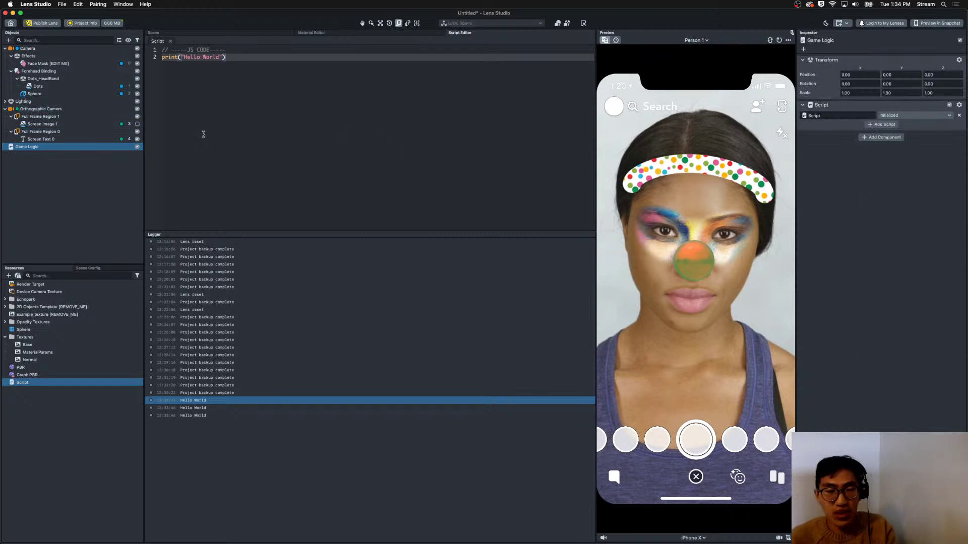
pyautogui.click(262, 51)
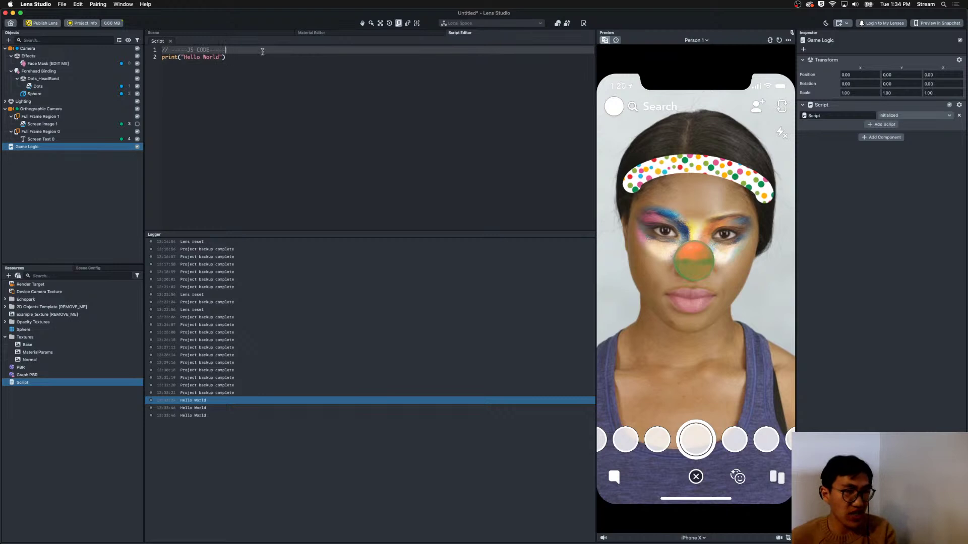
pyautogui.press('Return')
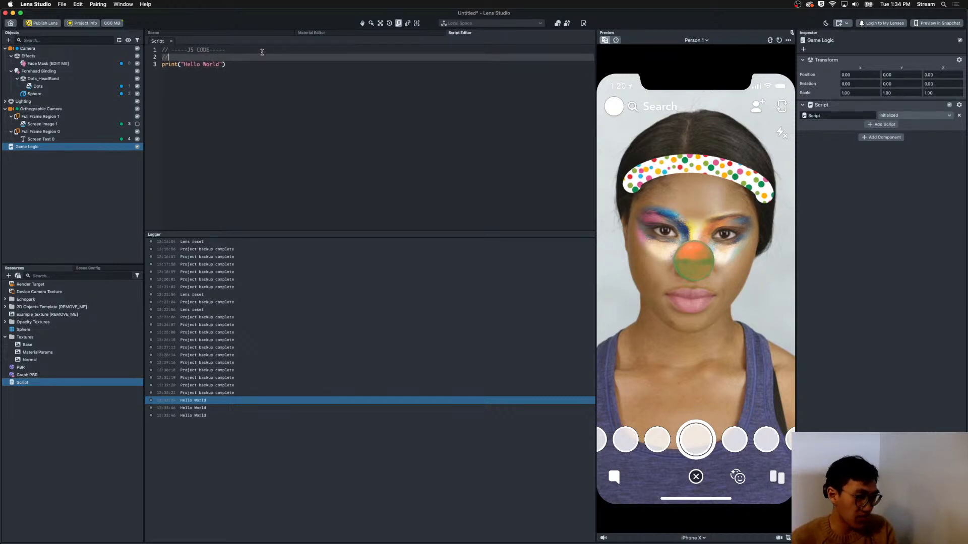
pyautogui.write('input')
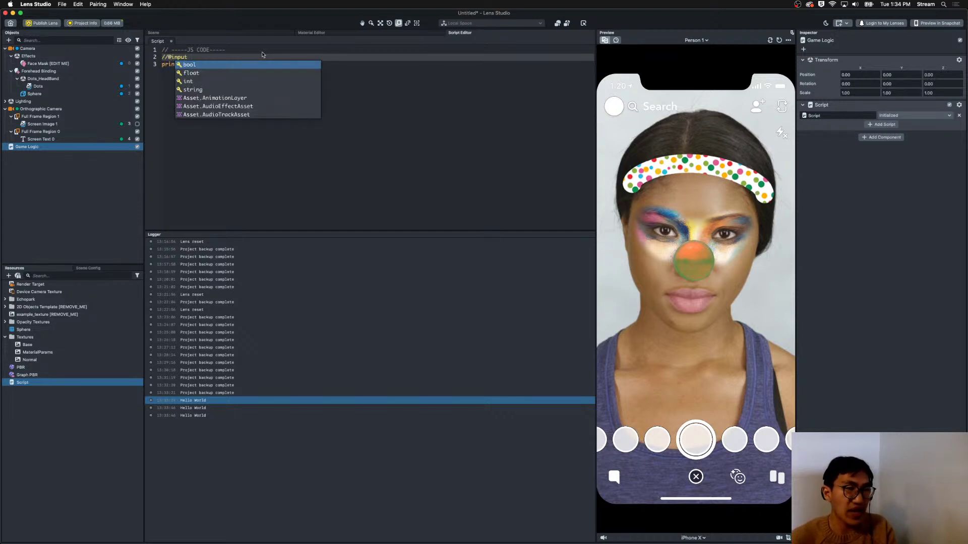
pyautogui.write(' Component.')
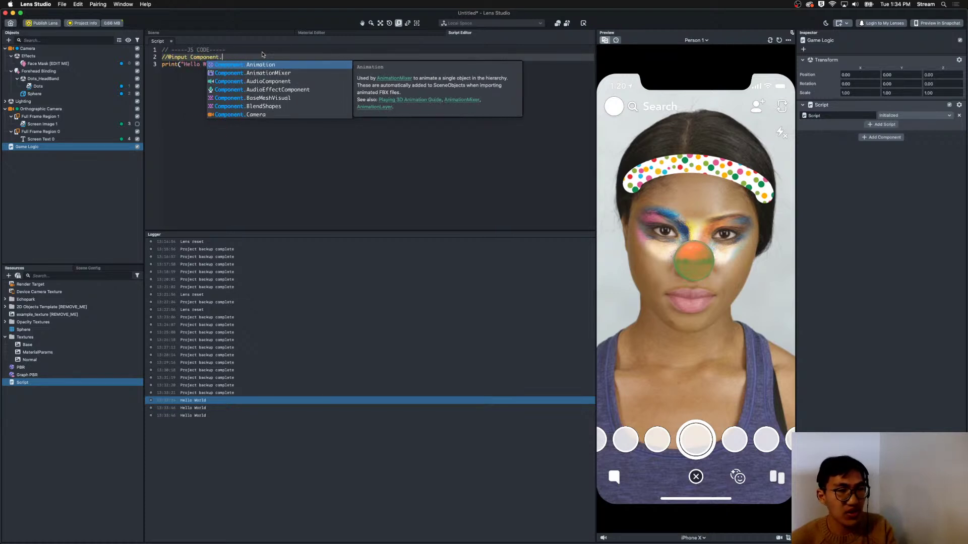
pyautogui.write('tex')
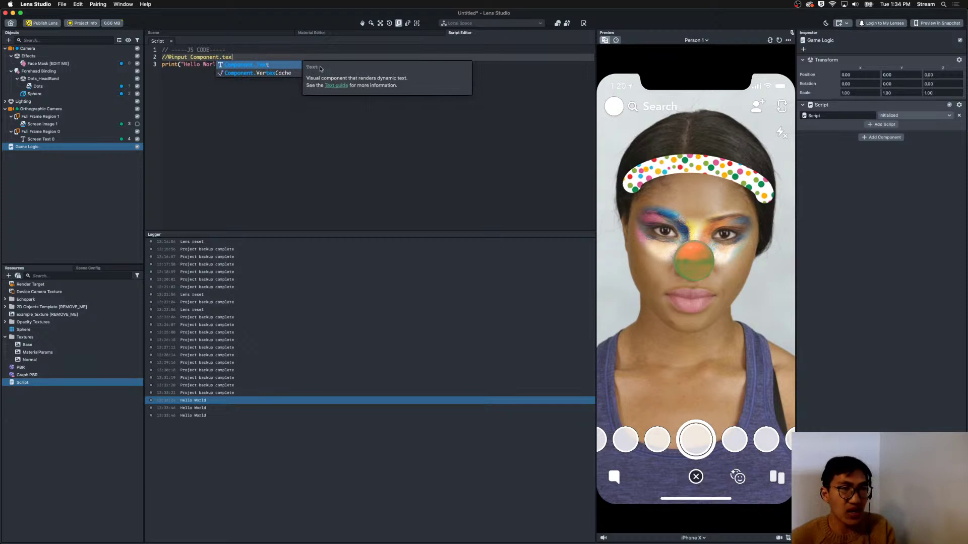
pyautogui.click(229, 65)
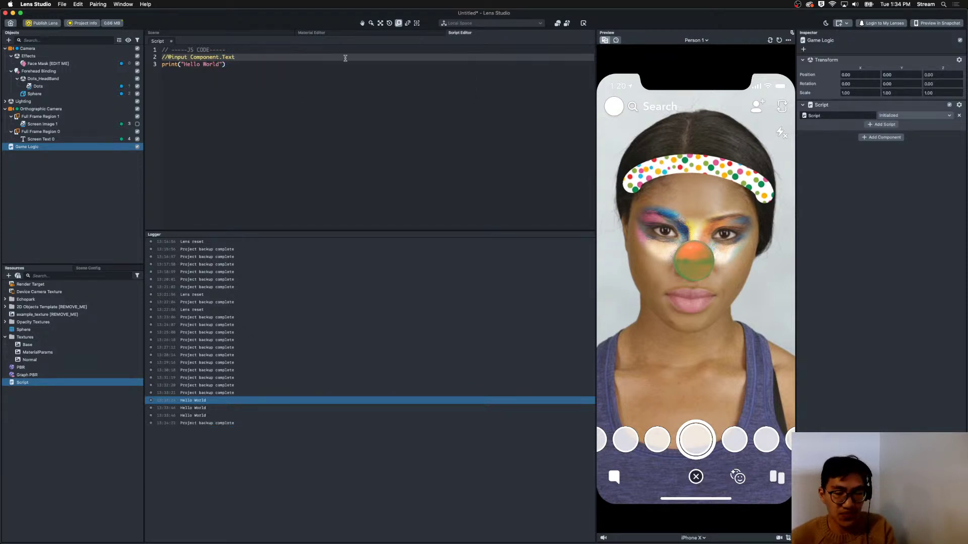
pyautogui.write('prompt')
pyautogui.press('super+s')
# Assign the Screen Text 0 text component to the Prompt input of the Game Logic script.
pyautogui.click(70, 154)
pyautogui.click(69, 148)
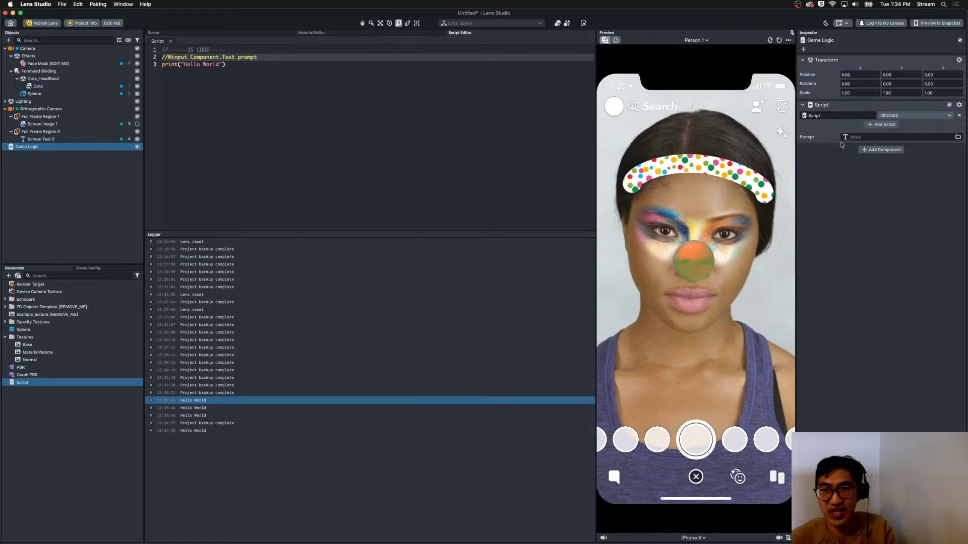
pyautogui.click(870, 138)
pyautogui.doubleClick(446, 199)
pyautogui.doubleClick(449, 206)
pyautogui.doubleClick(446, 214)
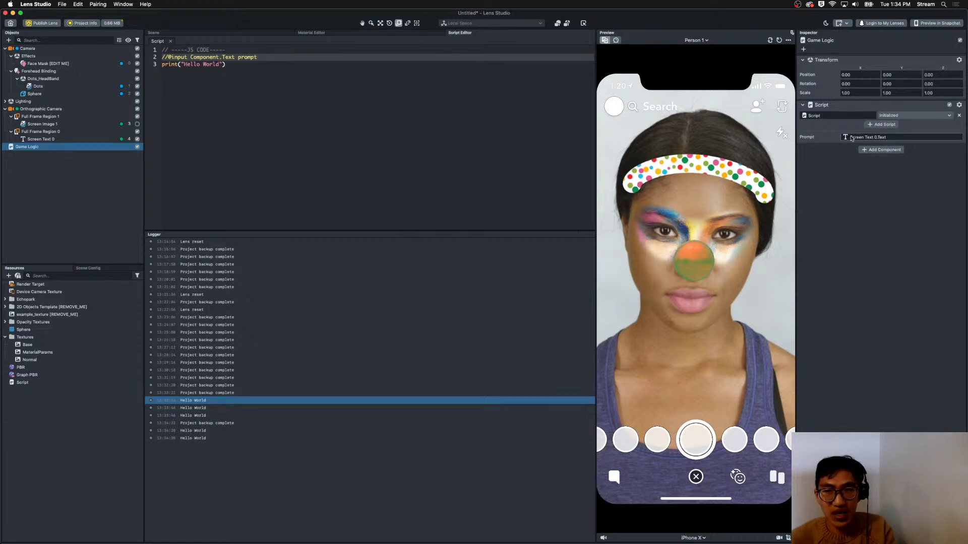
# Start a script.prompt statement above the print line, with a blank line on either side.
pyautogui.click(355, 61)
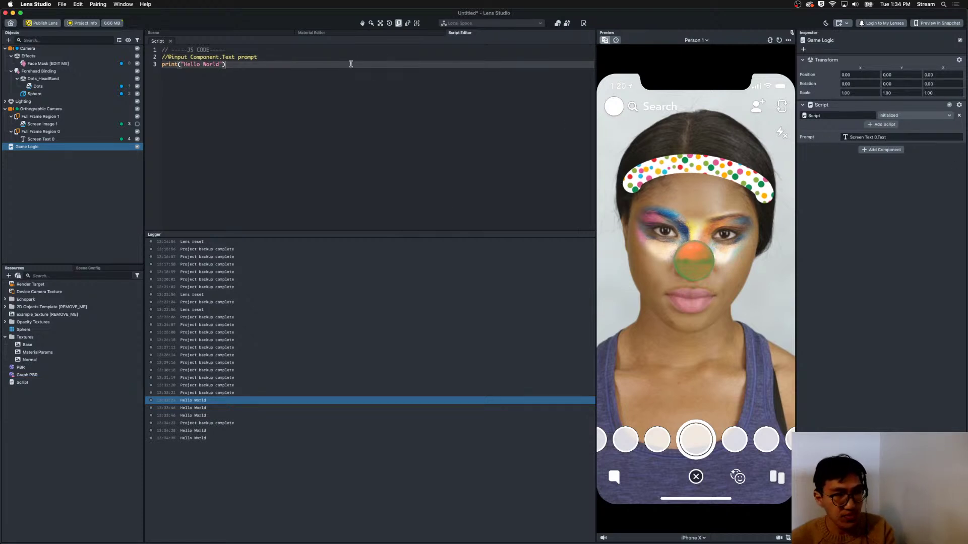
pyautogui.press('super+BackSpace')
pyautogui.press('Return')
pyautogui.write('scro')
pyautogui.write('ipt.prompt')
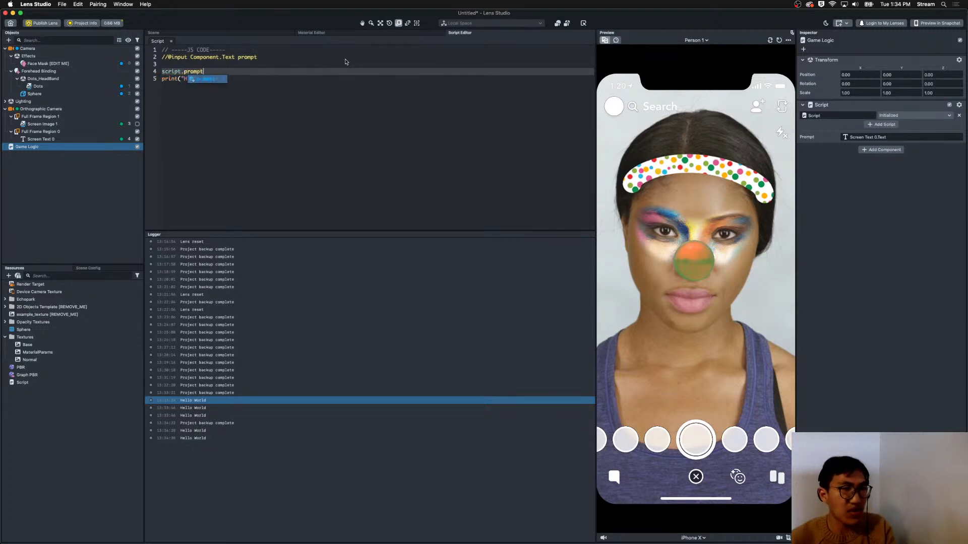
pyautogui.press('Return')
# Extend the script.prompt statement so it assigns "Hello World" to the prompt's text property.
pyautogui.click(255, 57)
pyautogui.click(212, 73)
pyautogui.moveTo(235, 74); pyautogui.dragTo(233, 65)
pyautogui.click(256, 57)
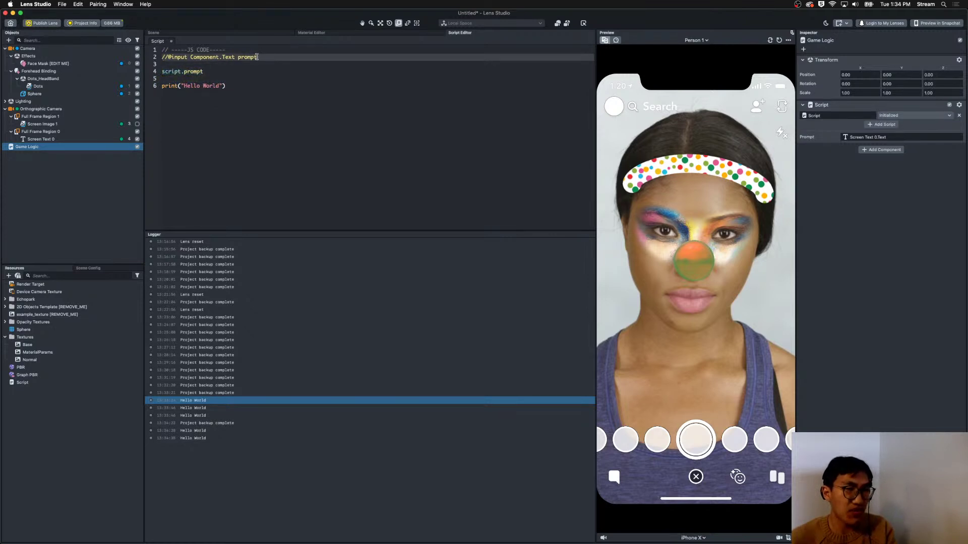
pyautogui.click(235, 71)
pyautogui.write('.tex')
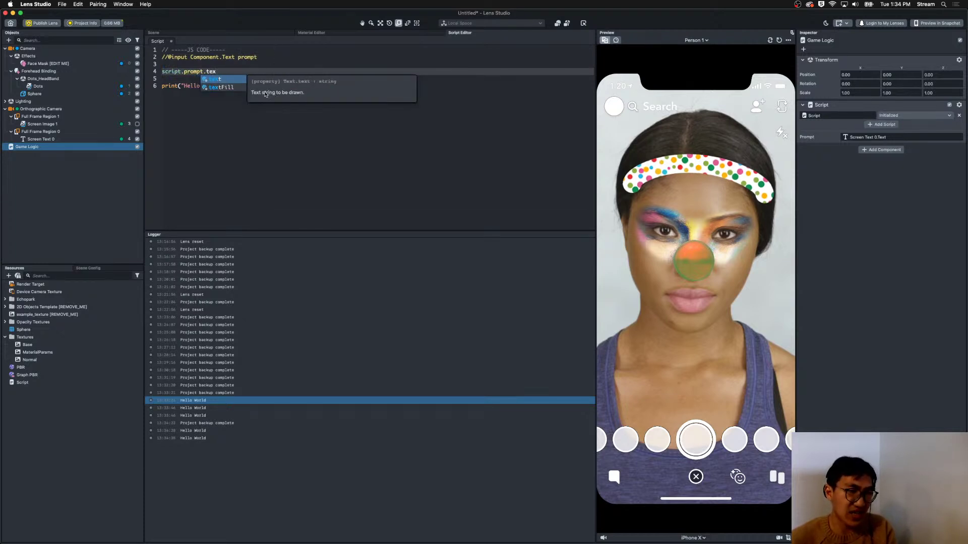
pyautogui.click(216, 79)
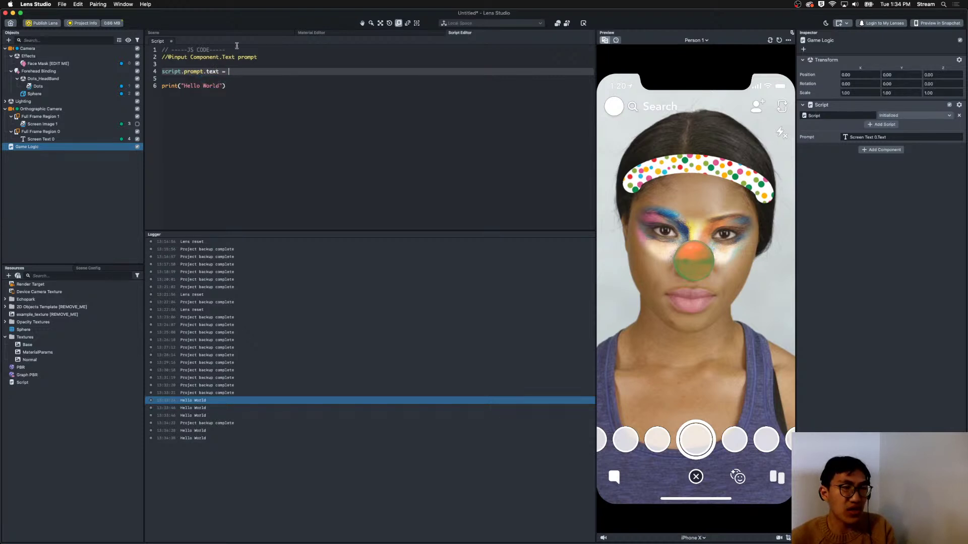
pyautogui.write('= "Hello World')
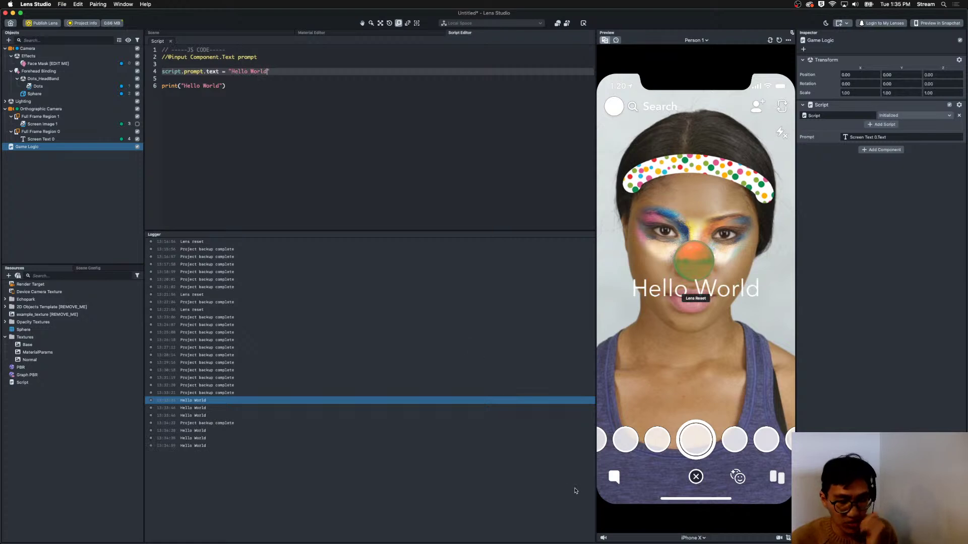
# Delete the print("Hello World") line at the end of the script.
pyautogui.click(296, 169)
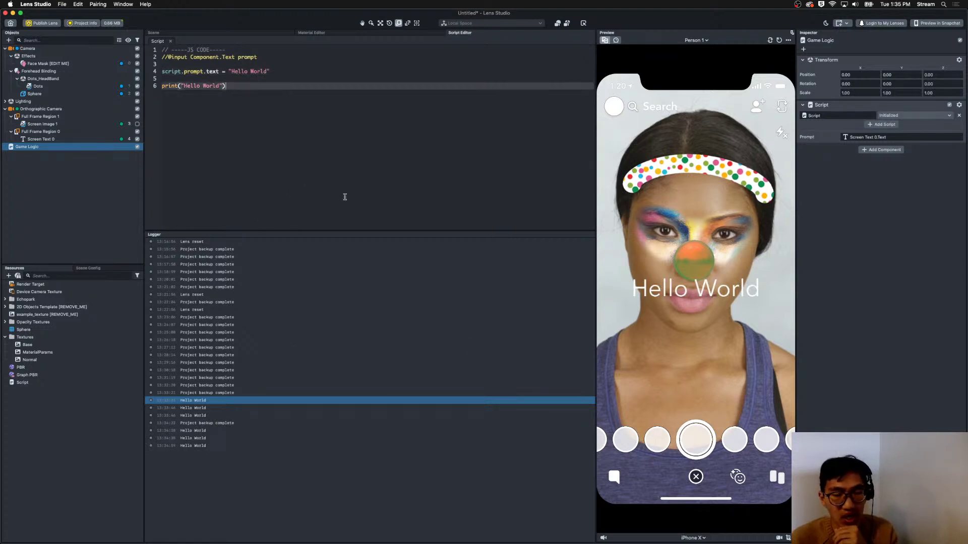
pyautogui.hotkey('shift', 'Up')
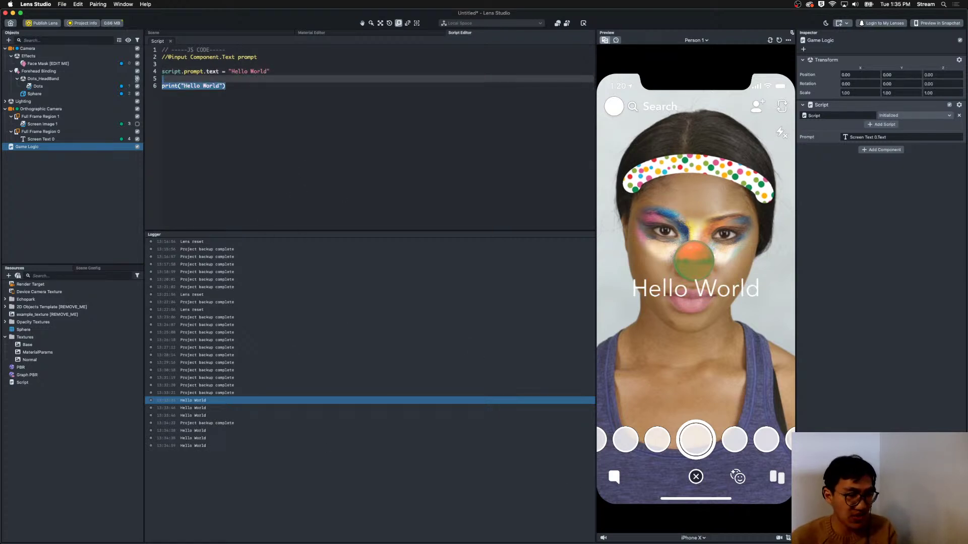
pyautogui.press('BackSpace')
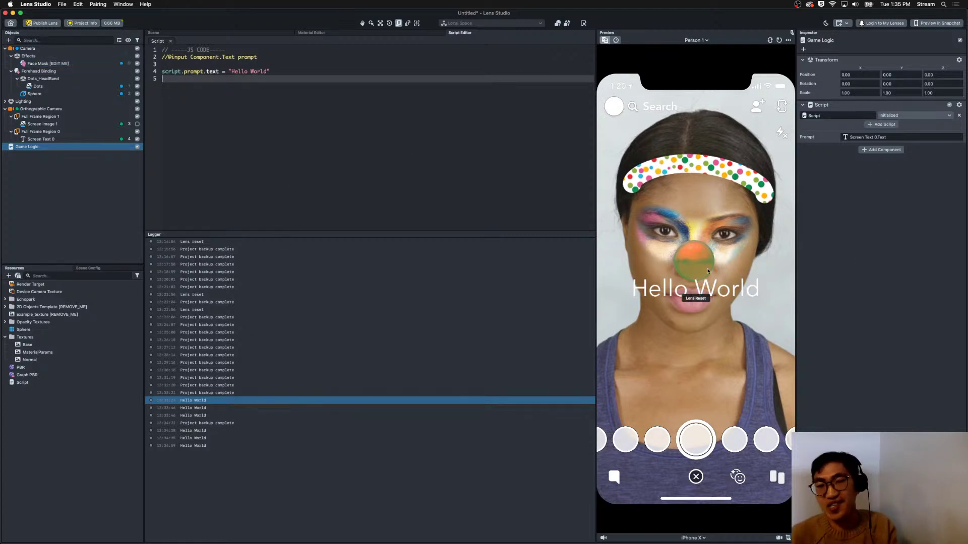
# Change the string assigned to script.prompt.text to "What is going on?" and save the script.
pyautogui.click(267, 71)
pyautogui.moveTo(267, 71); pyautogui.dragTo(232, 71)
pyautogui.write('What is going on?')
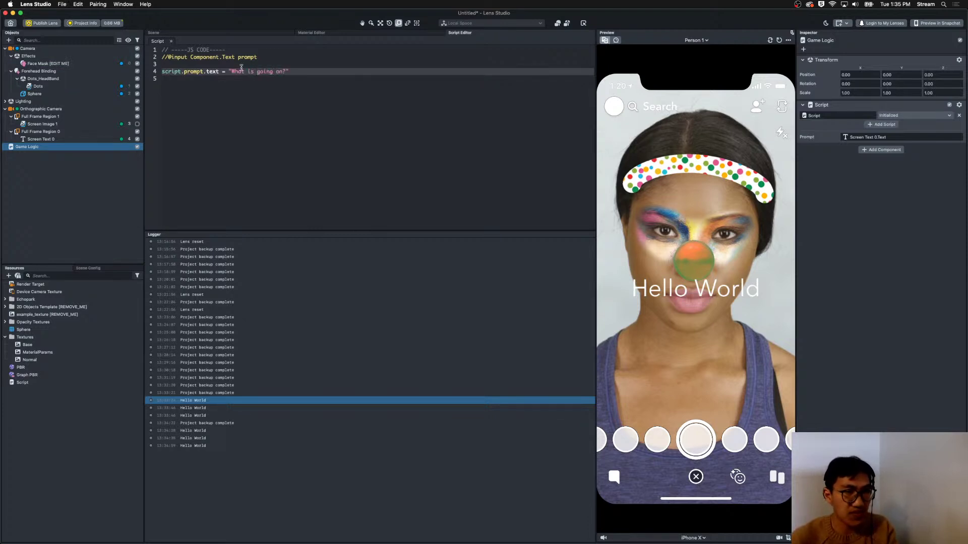
pyautogui.press('super+s')
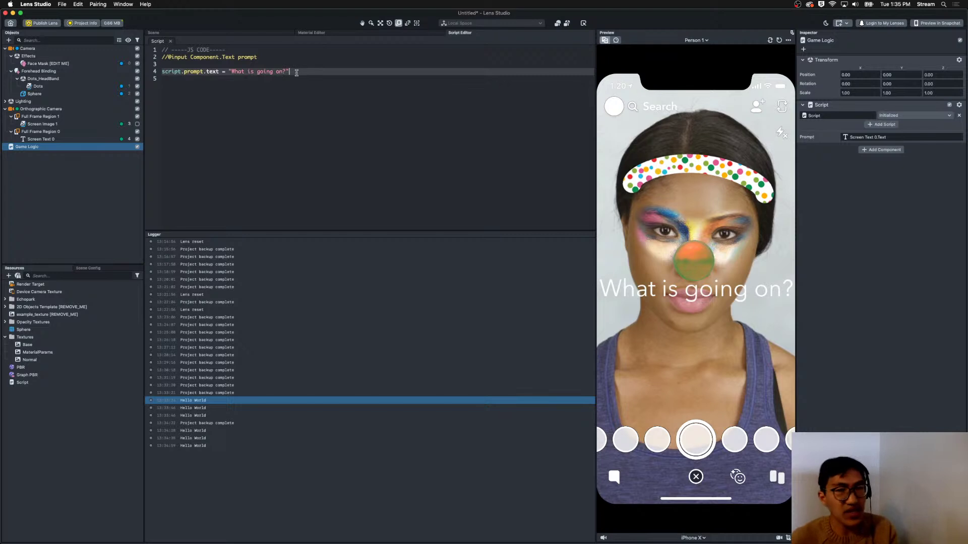
# Start declaring a variable named differentTriggers on a new line above the script.prompt.text assignment.
pyautogui.click(299, 64)
pyautogui.press('Return')
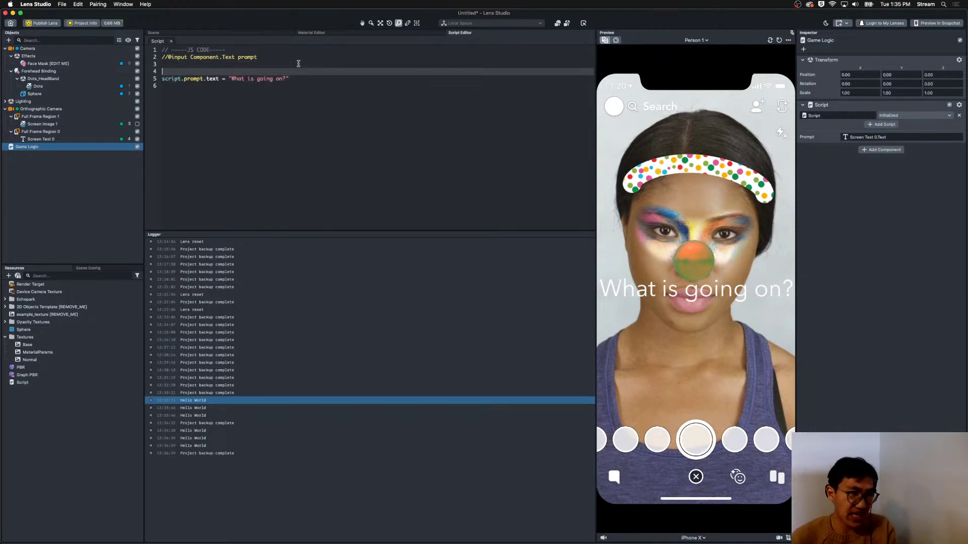
pyautogui.write('var difr')
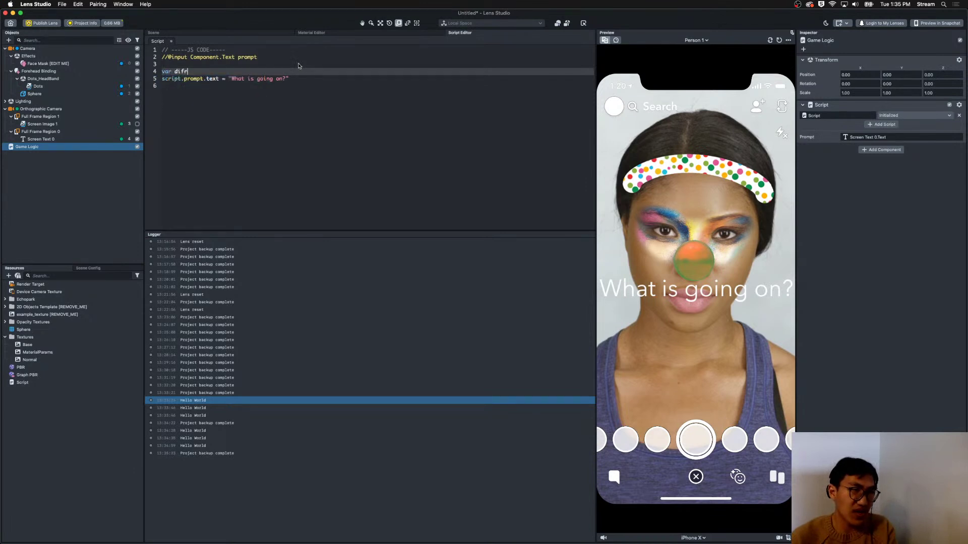
pyautogui.press('BackSpace')
pyautogui.write('ferentTriggers =')
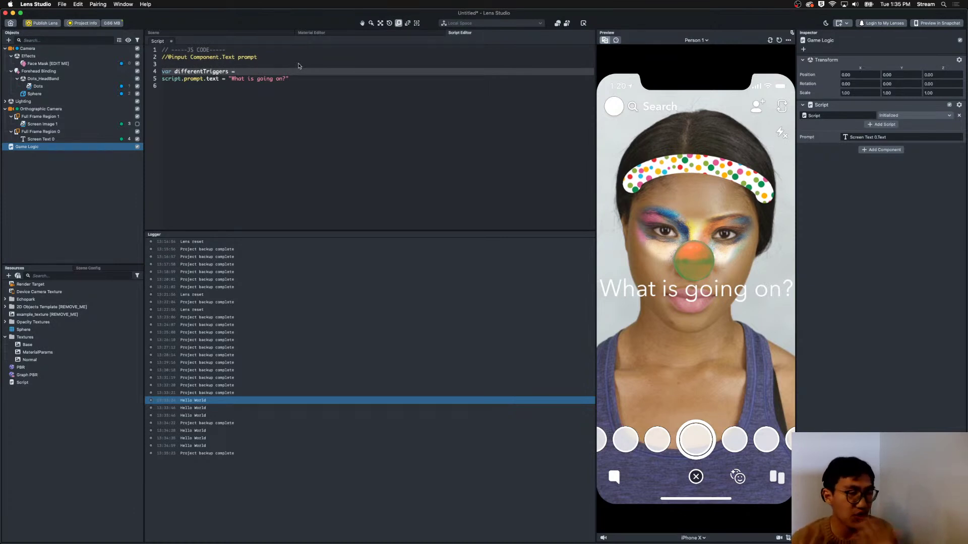
# Assign differentTriggers an array holding "Open Mouth" and "Raise Eyebrows", plus an empty third string.
pyautogui.write('[]')
pyautogui.write("'")
pyautogui.write('Open MOuth')
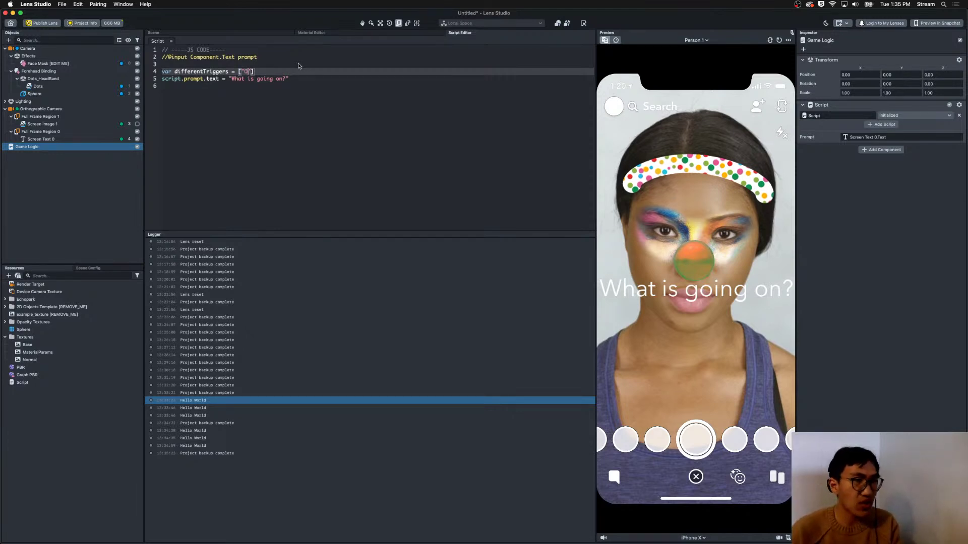
pyautogui.press('BackSpace')
pyautogui.press('BackSpace')
pyautogui.press('BackSpace')
pyautogui.press('BackSpace')
pyautogui.write('outh"')
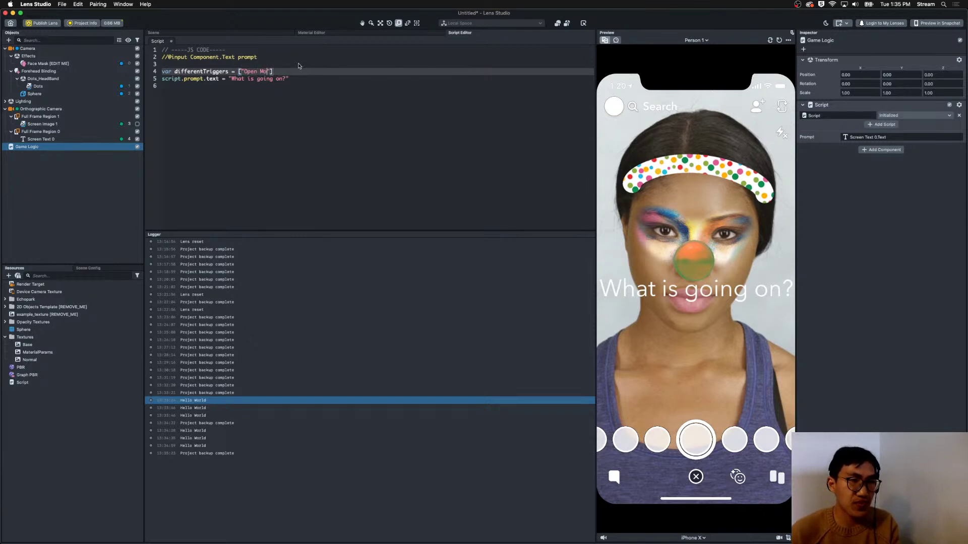
pyautogui.write(', "')
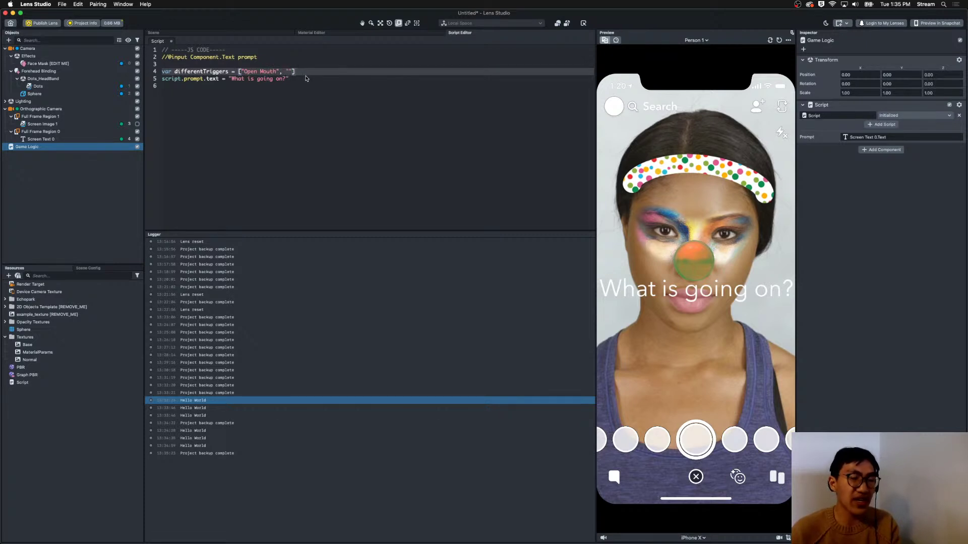
pyautogui.write('Raise Eye')
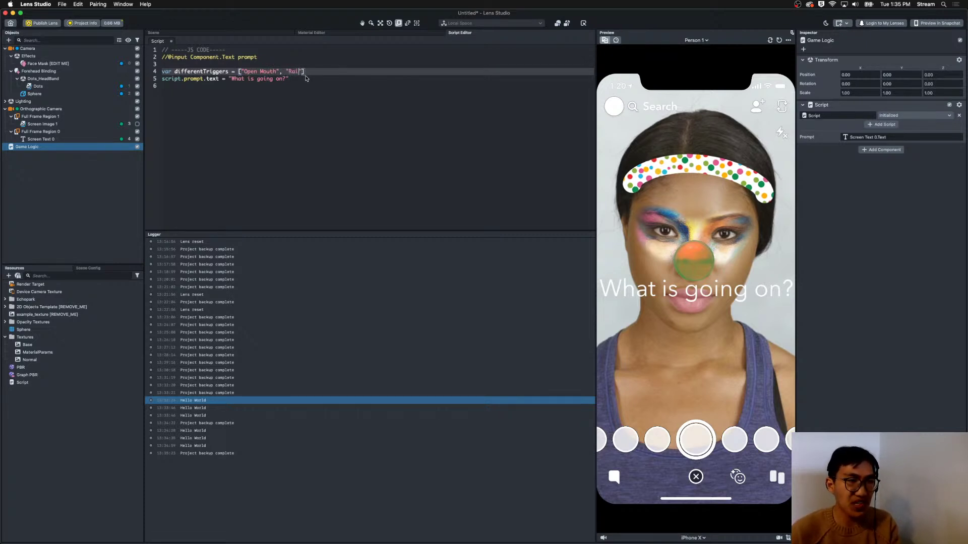
pyautogui.write('brows", "')
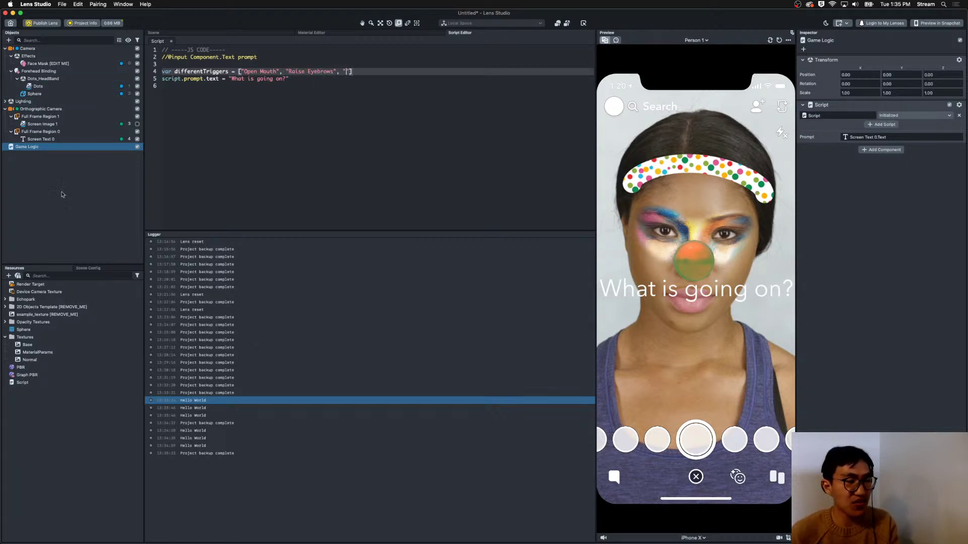
# Add a Behavior helper script to the scene as a new object.
pyautogui.click(107, 191)
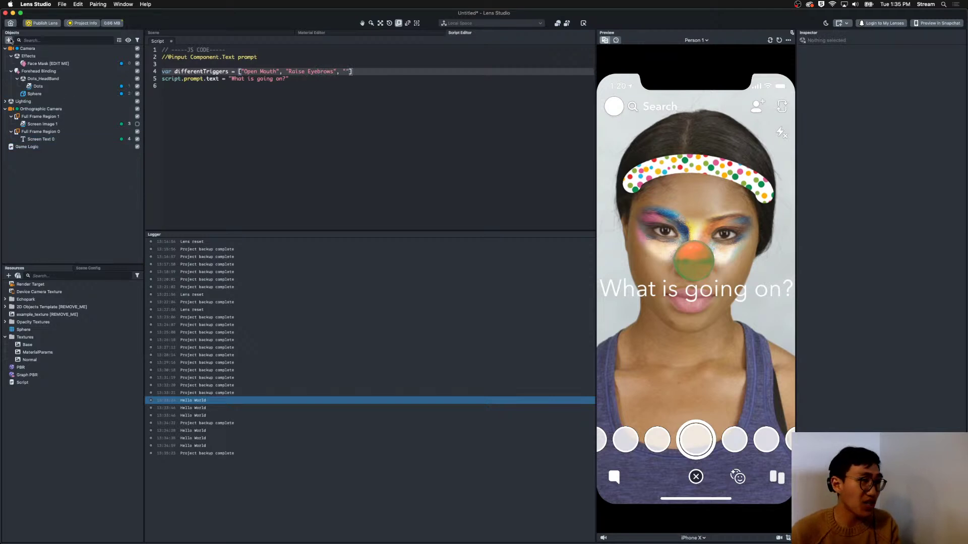
pyautogui.click(8, 40)
pyautogui.write('behav')
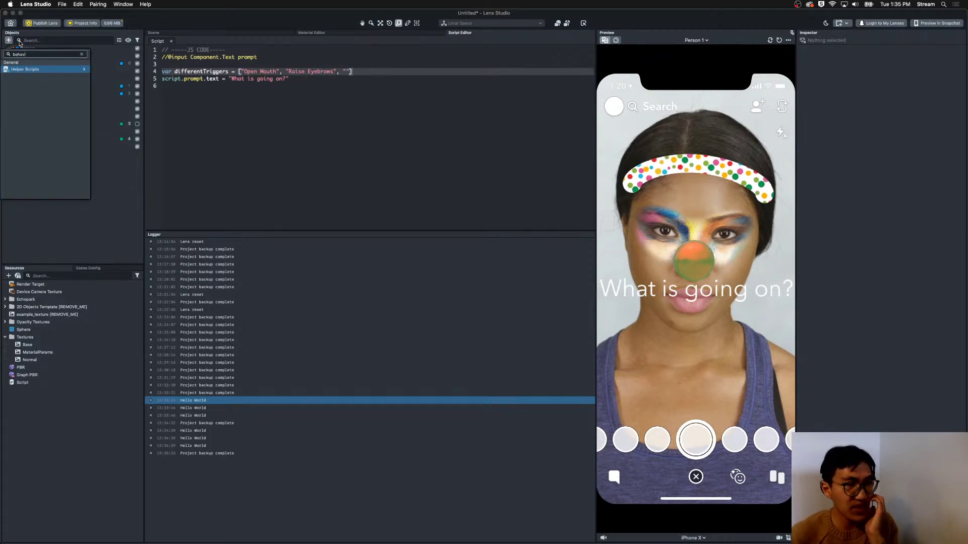
pyautogui.click(107, 71)
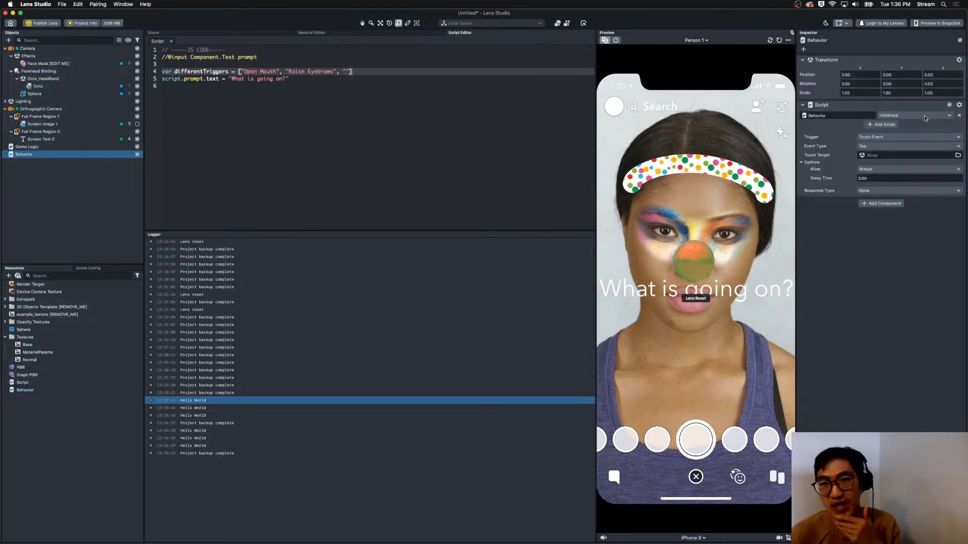
# Set the Behavior script's trigger to Face Event with the event type Kiss Started.
pyautogui.moveTo(797, 172); pyautogui.dragTo(750, 173)
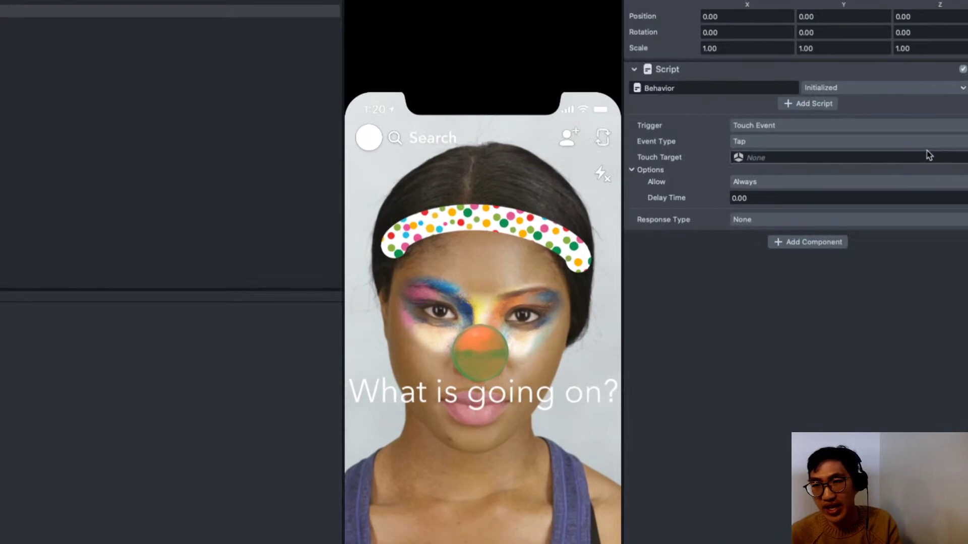
pyautogui.click(779, 126)
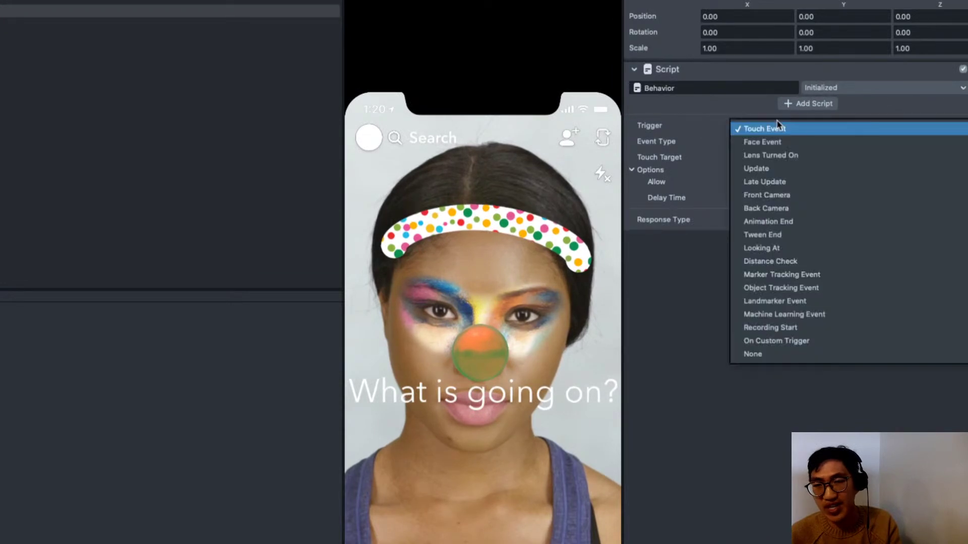
pyautogui.click(779, 141)
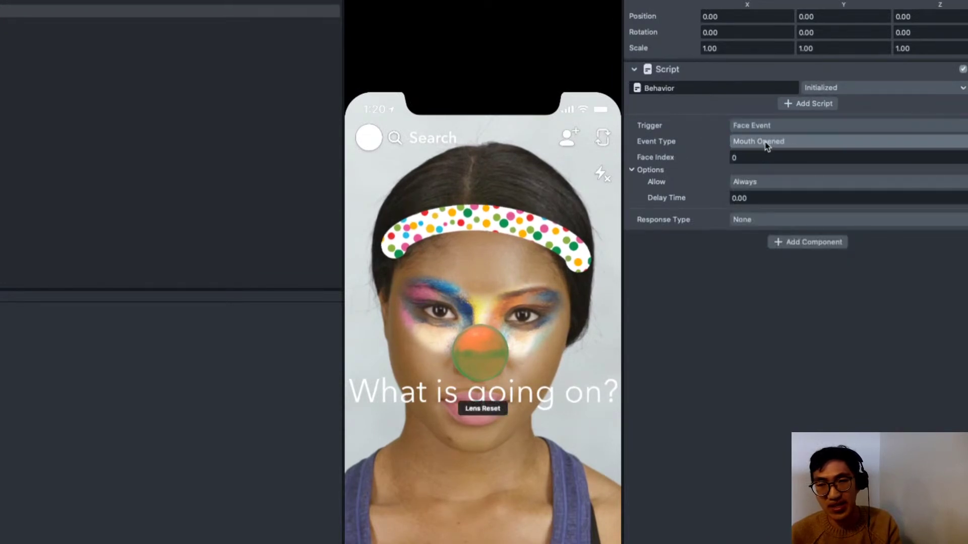
pyautogui.click(766, 143)
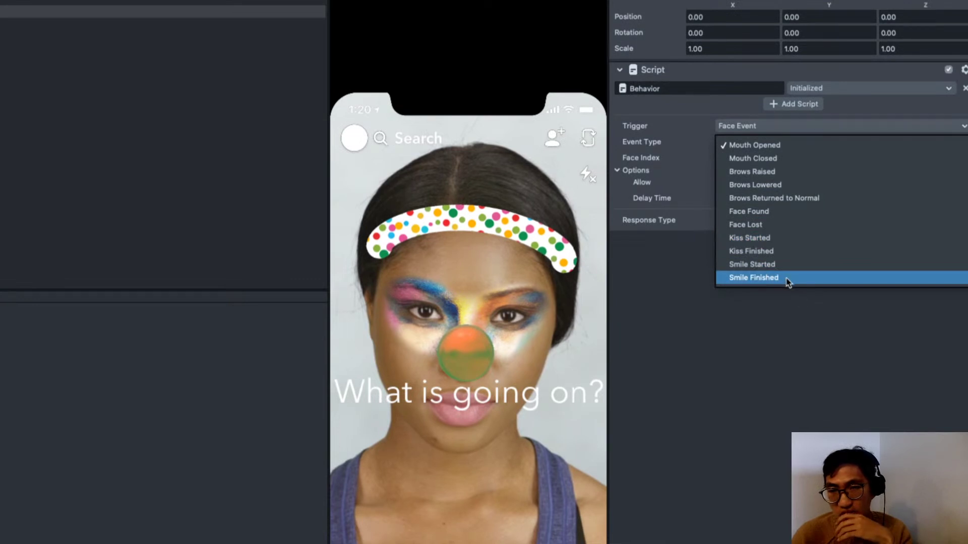
pyautogui.click(773, 244)
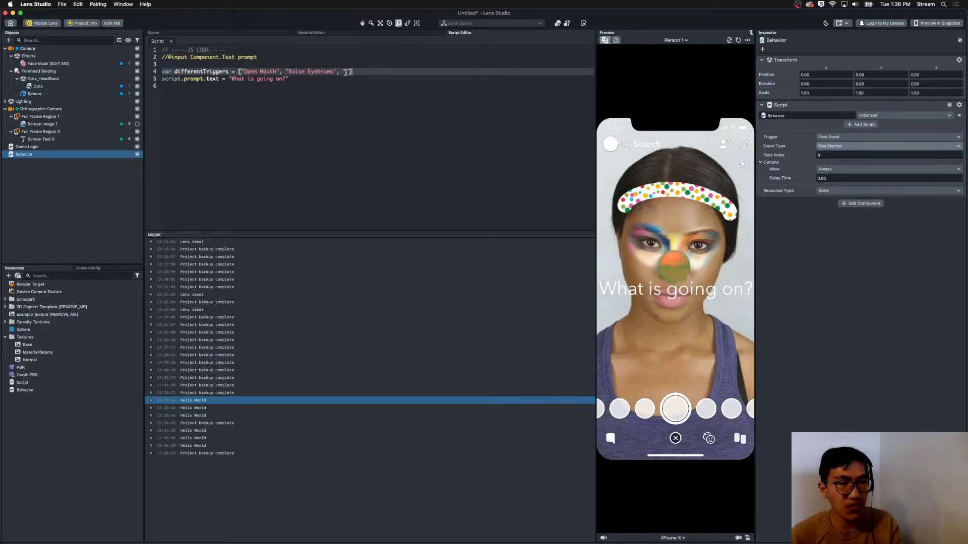
# Fill in "Kiss Started" as the third entry of the differentTriggers array.
pyautogui.write('"Kiss Started"]')
pyautogui.click(369, 79)
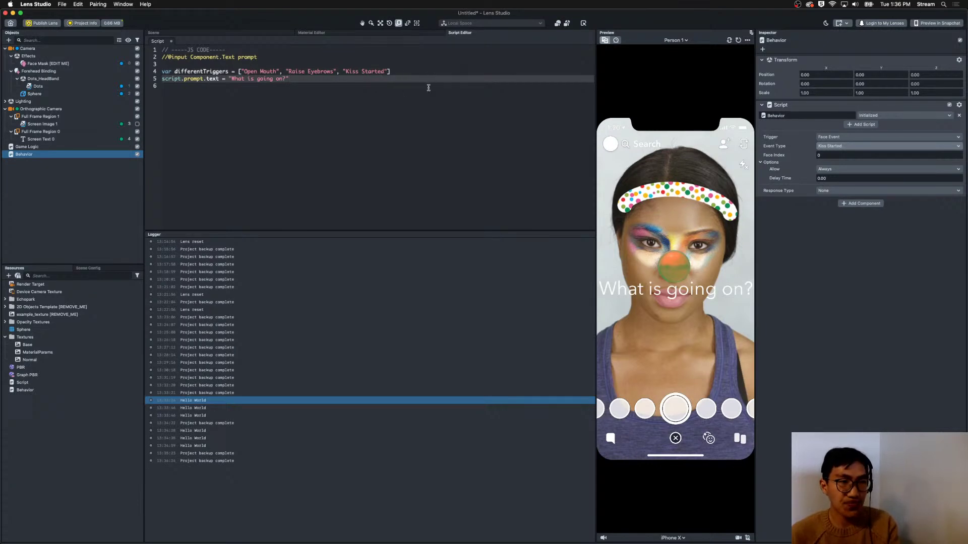
pyautogui.click(415, 72)
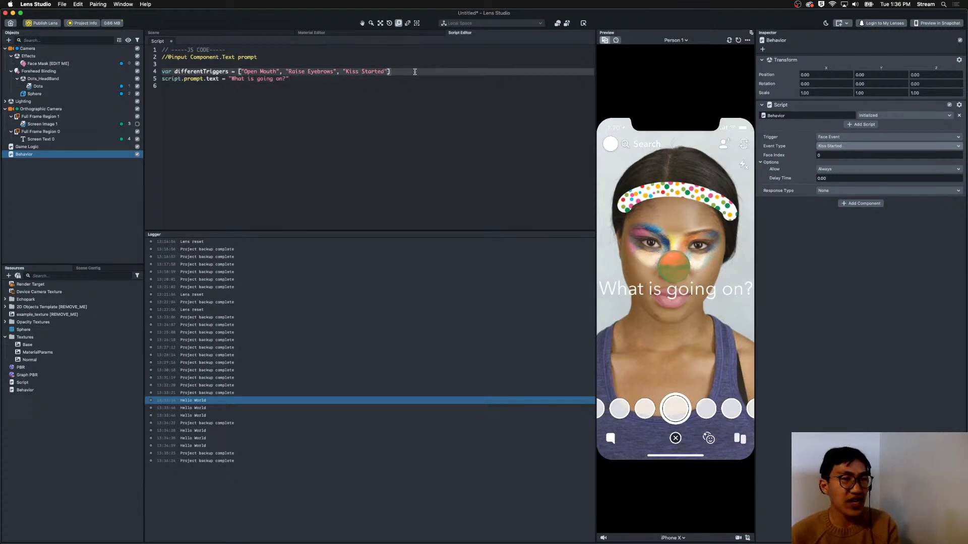
# Replace the string assigned to script.prompt.text with differentTriggers[0] and save the script.
pyautogui.click(229, 79)
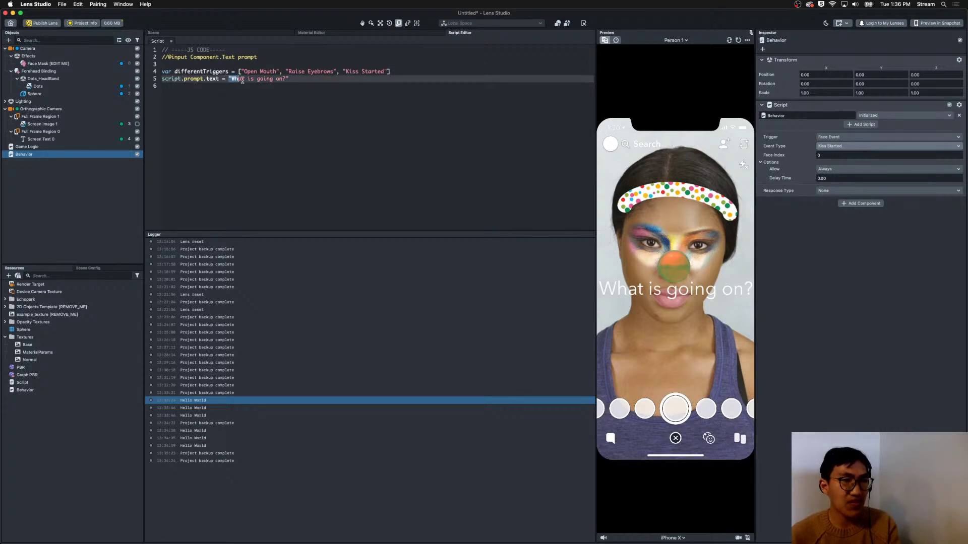
pyautogui.hotkey('shift', 'End')
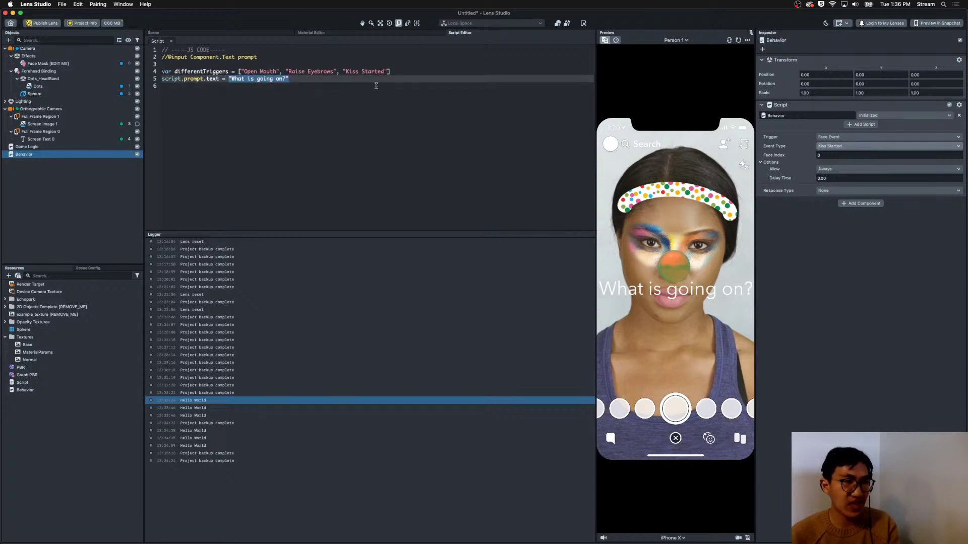
pyautogui.press('BackSpace')
pyautogui.write('differentTriggers')
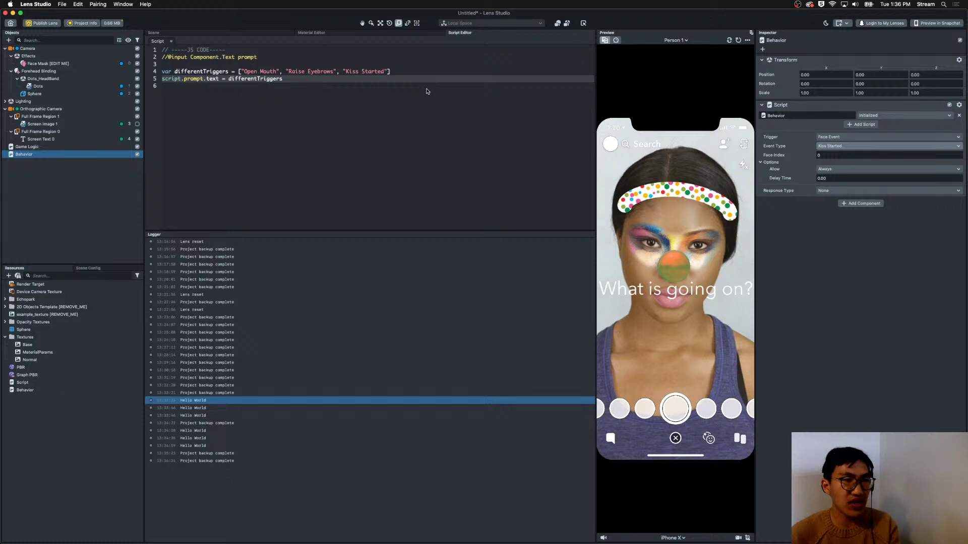
pyautogui.write('[')
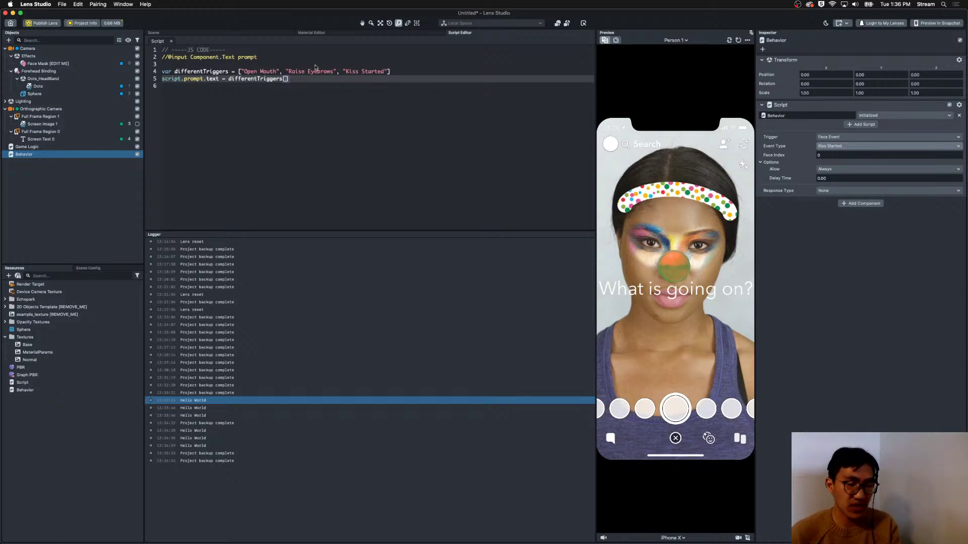
pyautogui.write('0')
pyautogui.press('super+s')
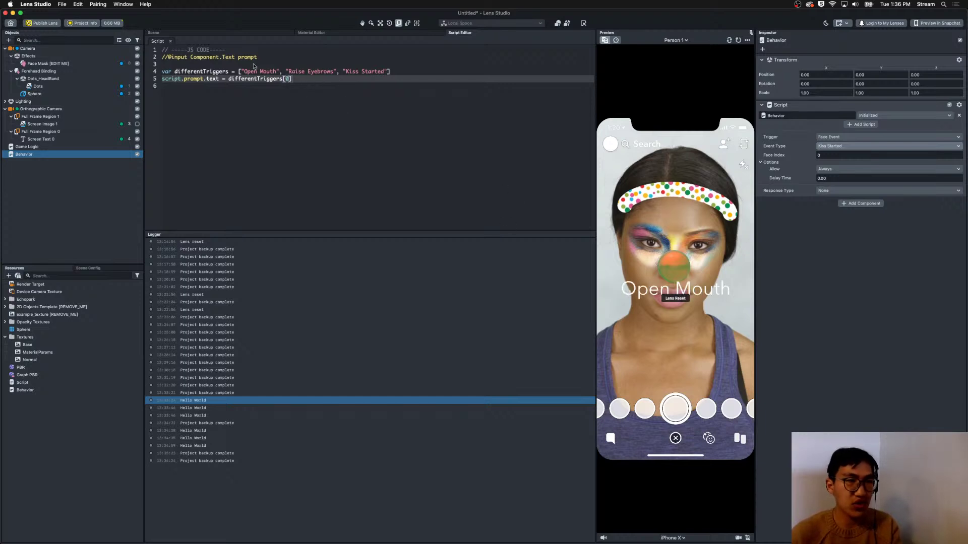
# Test the other entries of differentTriggers as the prompt by changing the array index to 1 and saving, and likewise for the third entry.
pyautogui.press('BackSpace')
pyautogui.write('1')
pyautogui.press('super+s')
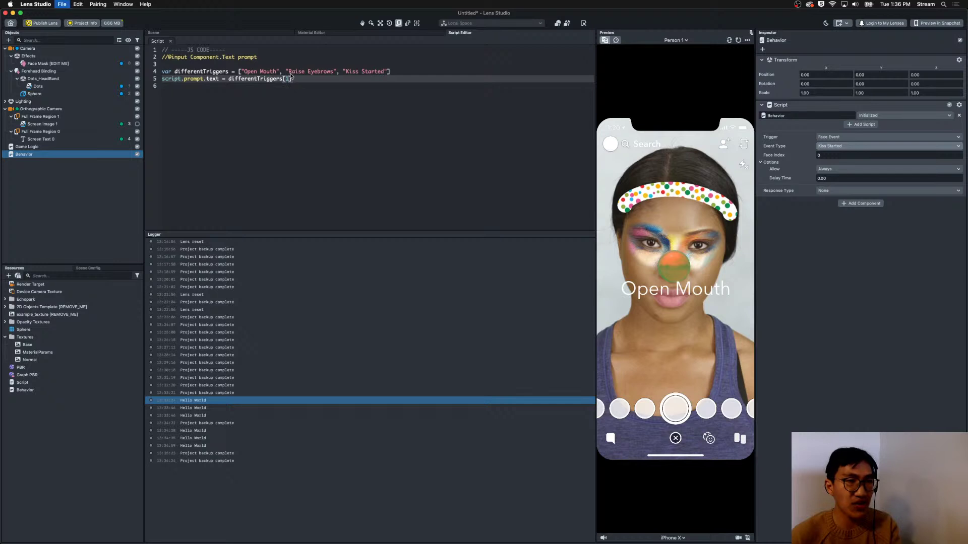
pyautogui.press('super+s')
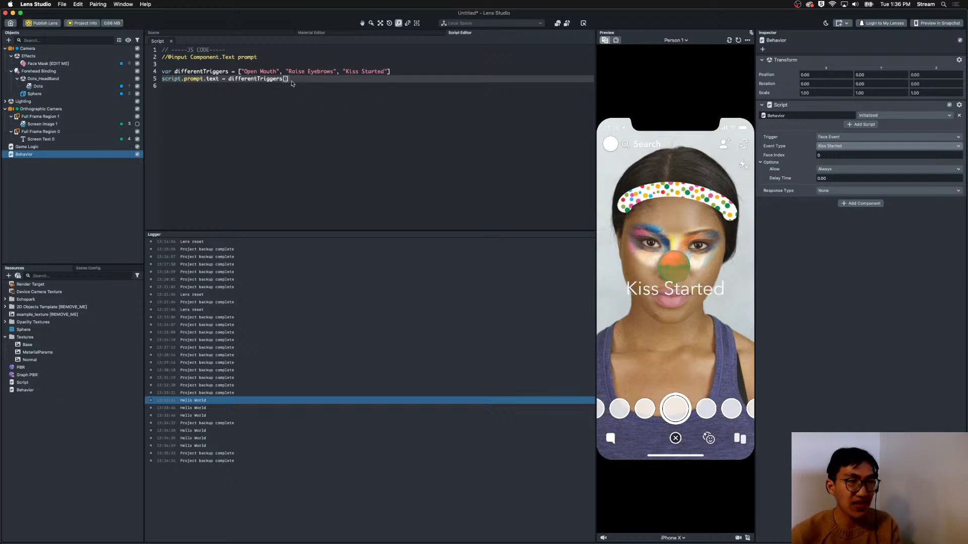
# Try to use Math.random() as the differentTriggers index in the prompt assignment and save the script.
pyautogui.write('Math.rando')
pyautogui.write('m()')
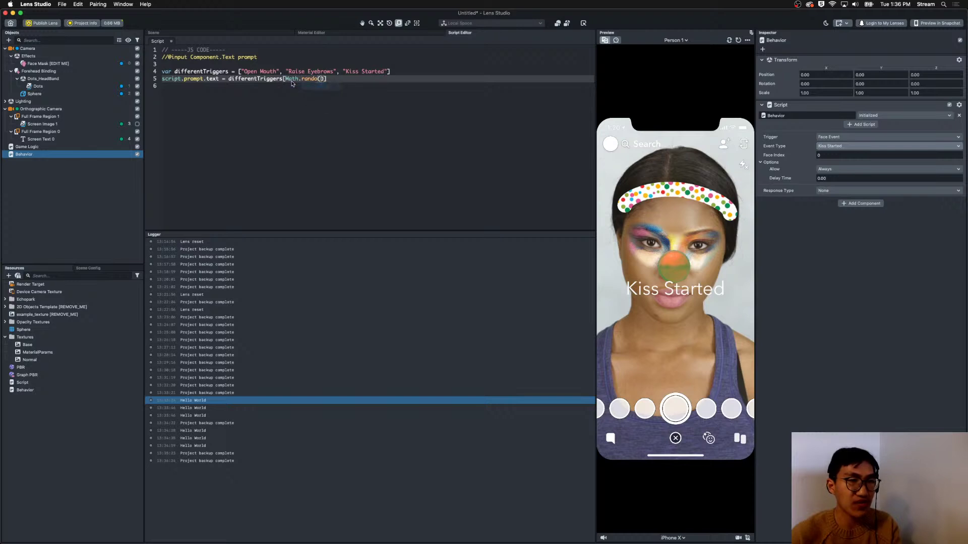
pyautogui.press('super+s')
pyautogui.press('Down')
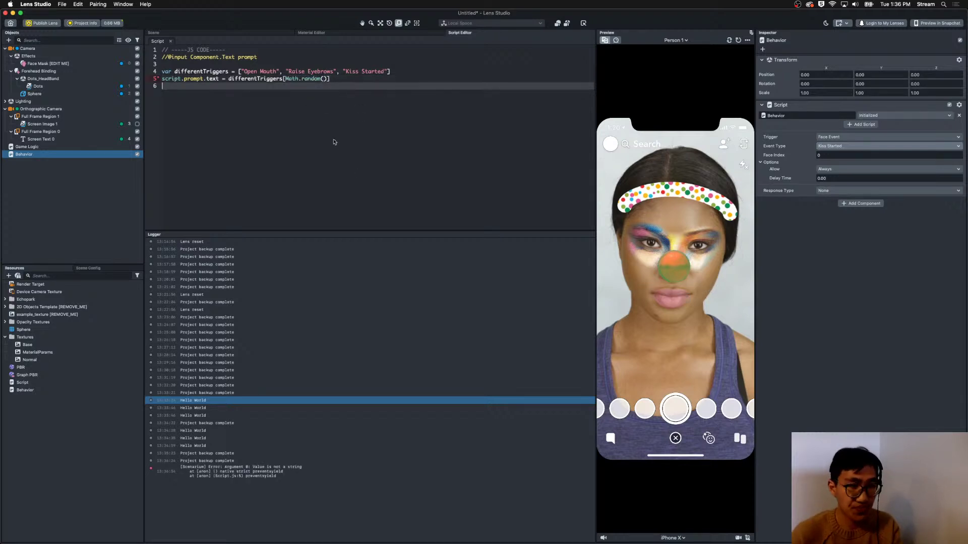
# Cut Math.random() out of the differentTriggers index and put 0 in its place.
pyautogui.click(327, 80)
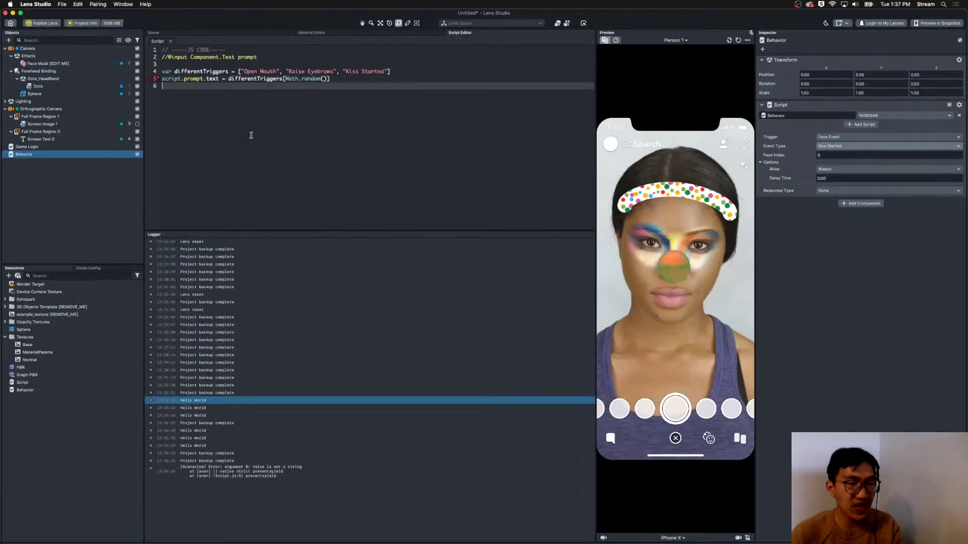
pyautogui.moveTo(330, 79); pyautogui.dragTo(285, 79)
pyautogui.hotkey('ctrl', 'c')
pyautogui.click(319, 85)
pyautogui.write('0')
pyautogui.click(452, 74)
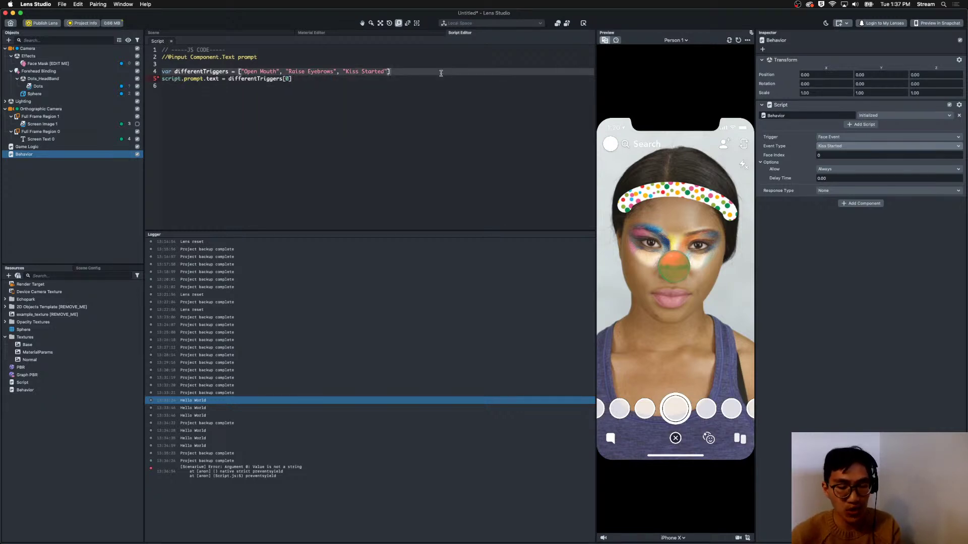
# Insert a print(Math.random()) line below the differentTriggers declaration and save the script.
pyautogui.press('Return')
pyautogui.write('print(')
pyautogui.hotkey('ctrl', 'v')
pyautogui.hotkey('ctrl', 's')
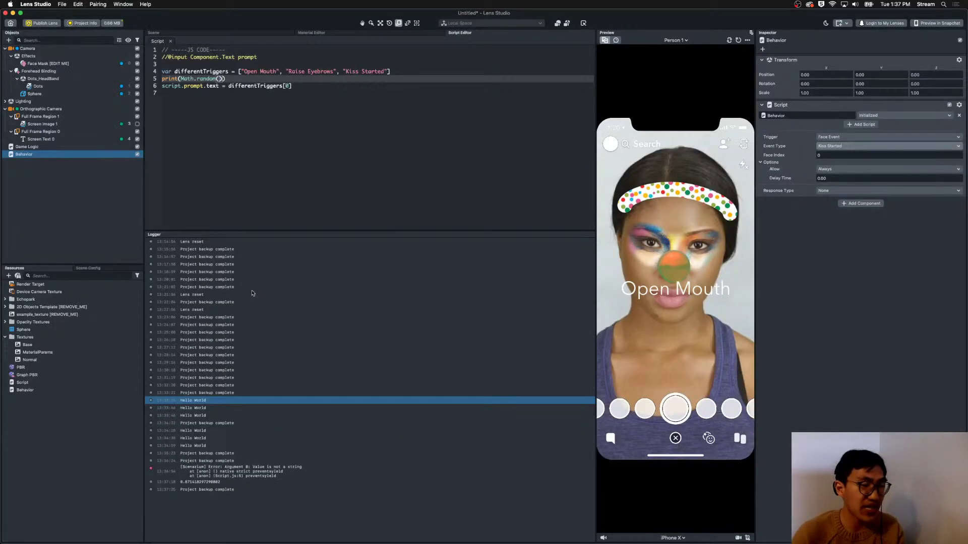
# Multiply the printed Math.random() value by differentTriggers.length and save the script.
pyautogui.moveTo(343, 64)
pyautogui.mouseDown()
pyautogui.moveTo(375, 72)
pyautogui.moveTo(262, 73)
pyautogui.moveTo(356, 73)
pyautogui.mouseUp()
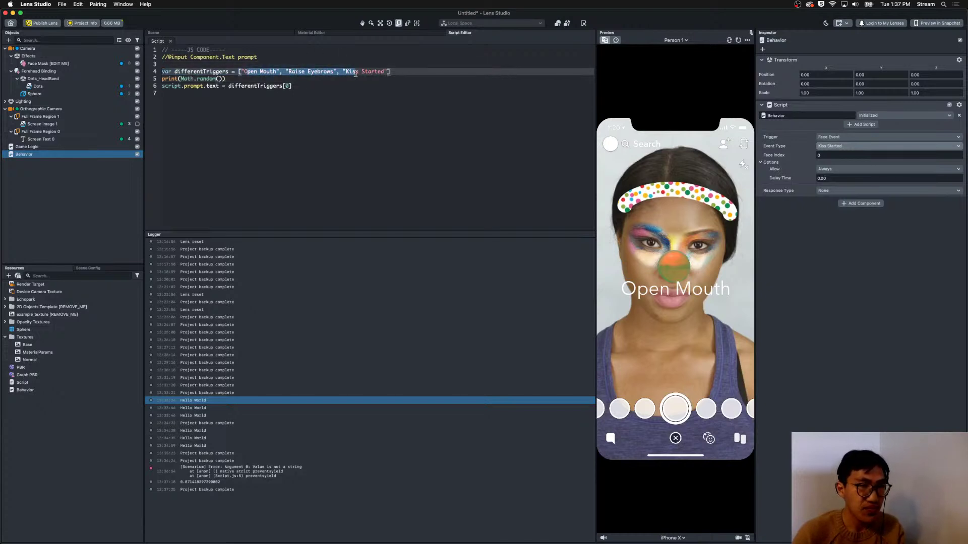
pyautogui.click(355, 73)
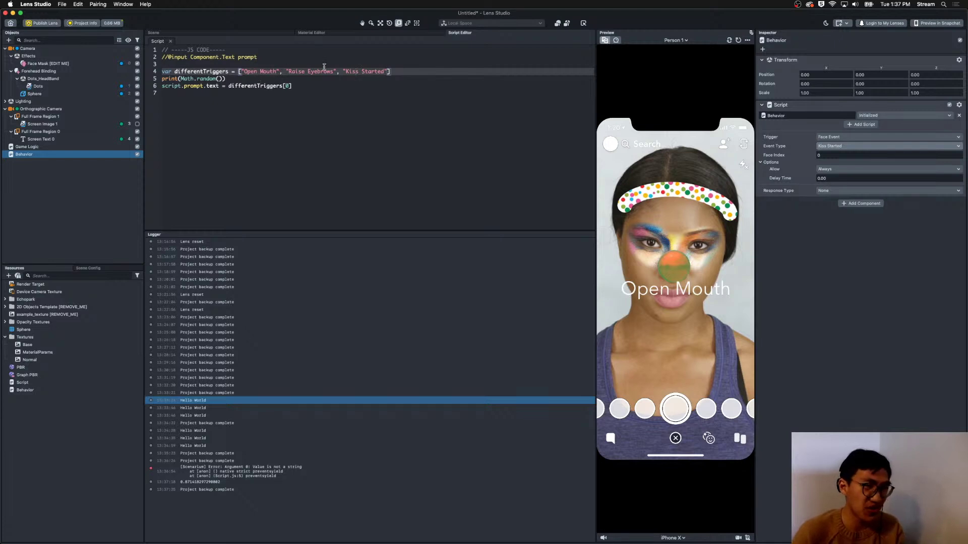
pyautogui.click(263, 104)
pyautogui.click(246, 79)
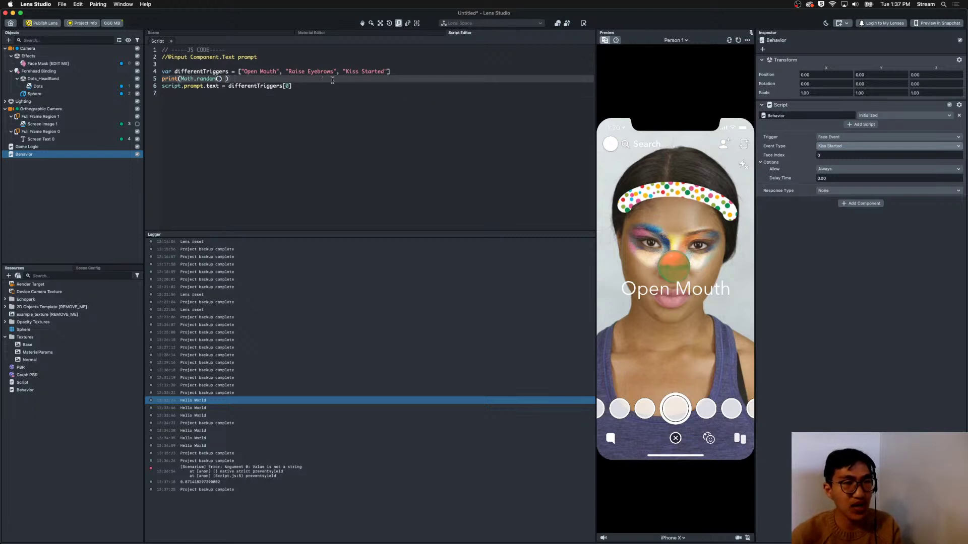
pyautogui.write('* ')
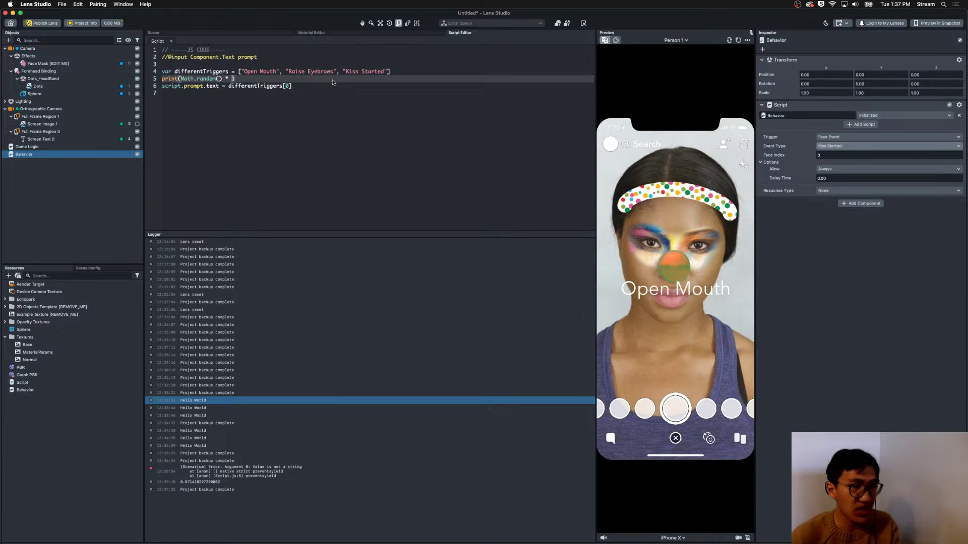
pyautogui.write('differentTriggers.length')
pyautogui.press('super+s')
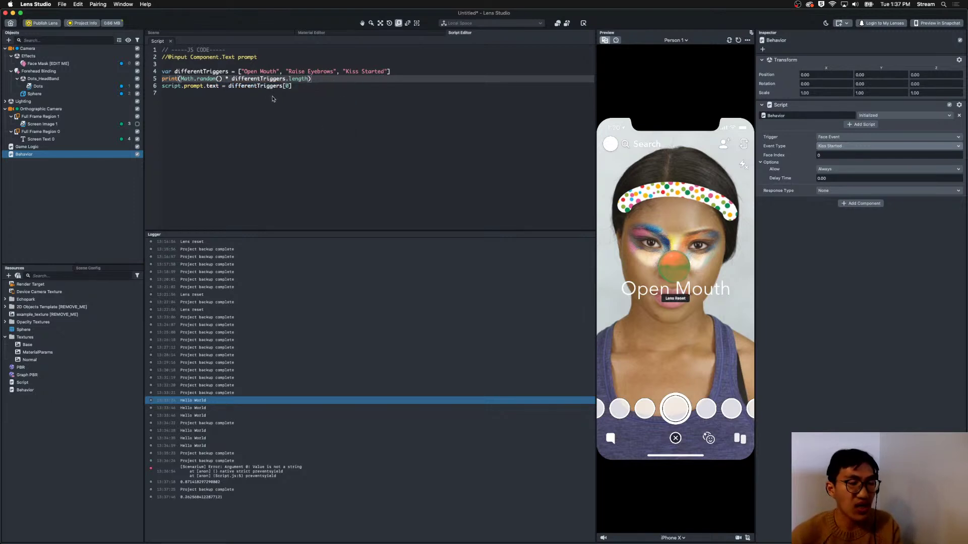
# Insert a print(differentTriggers.length) line directly below the array declaration and save the script.
pyautogui.moveTo(311, 79); pyautogui.dragTo(233, 80)
pyautogui.click(405, 71)
pyautogui.press('Return')
pyautogui.write('print(differentTriggers.length)')
pyautogui.press('super+s')
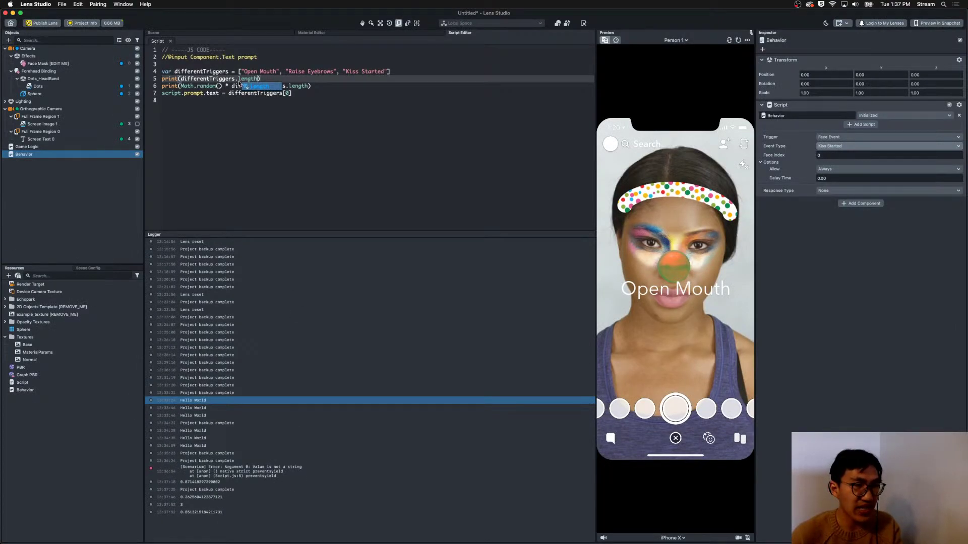
pyautogui.moveTo(310, 86); pyautogui.dragTo(179, 86)
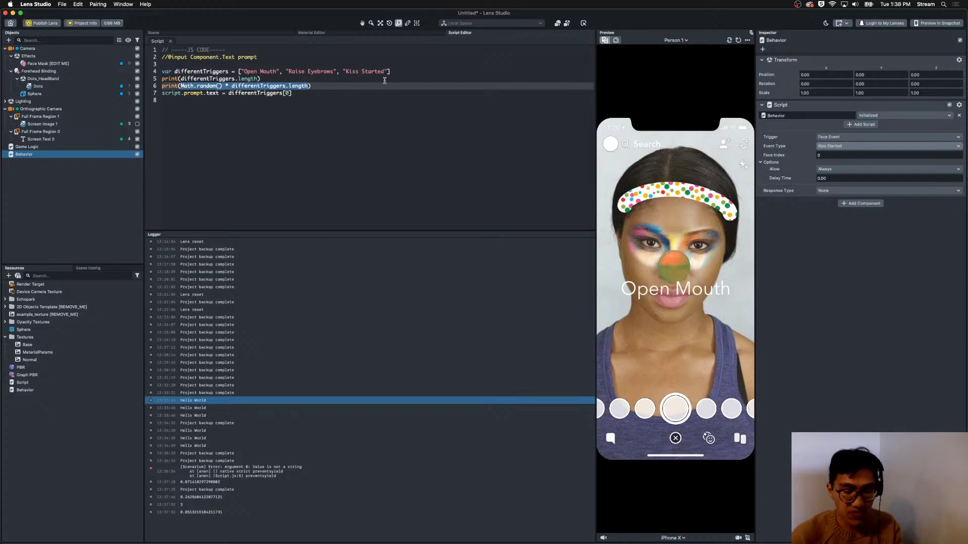
pyautogui.write('((')
pyautogui.press('super+z')
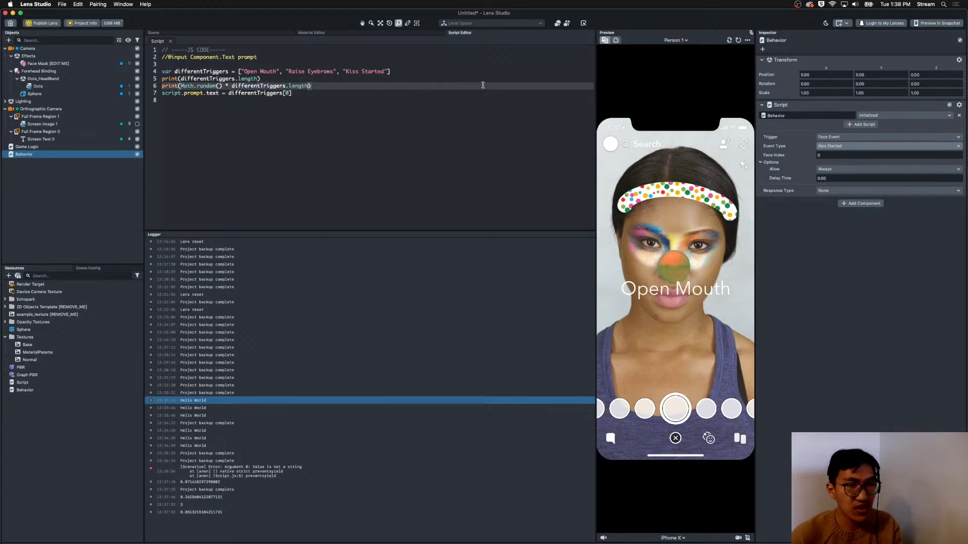
# Wrap the printed Math.random() * differentTriggers.length expression in Math.floor() and save the script.
pyautogui.click(184, 86)
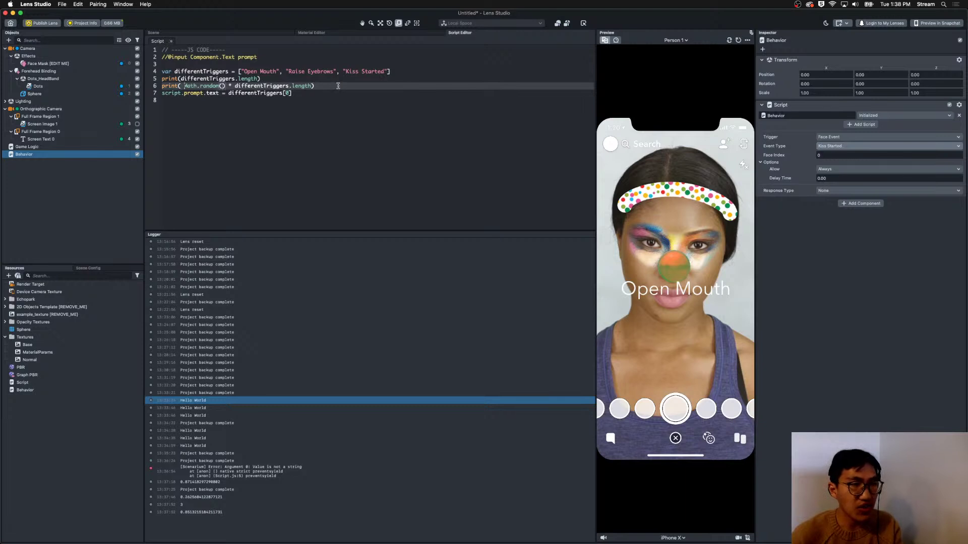
pyautogui.click(310, 85)
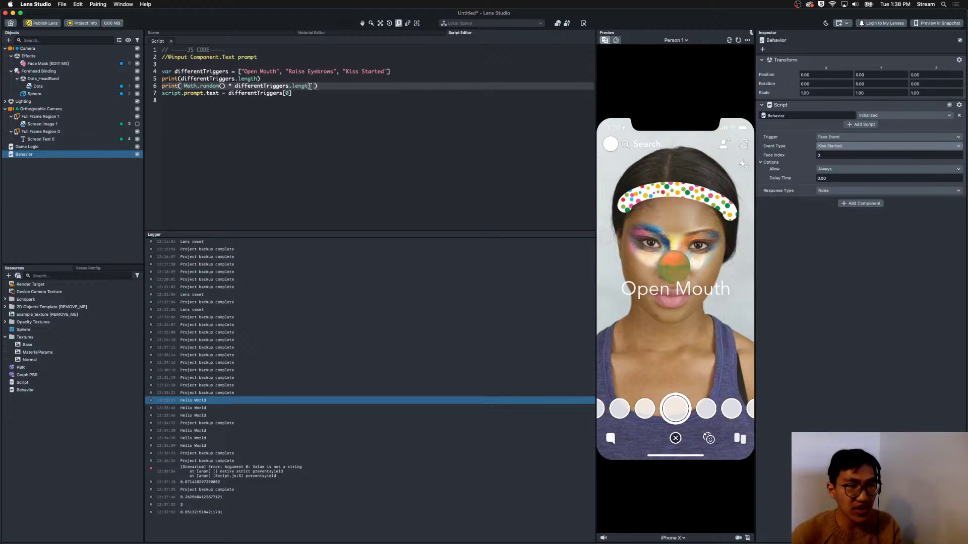
pyautogui.write(')')
pyautogui.click(184, 86)
pyautogui.write('(')
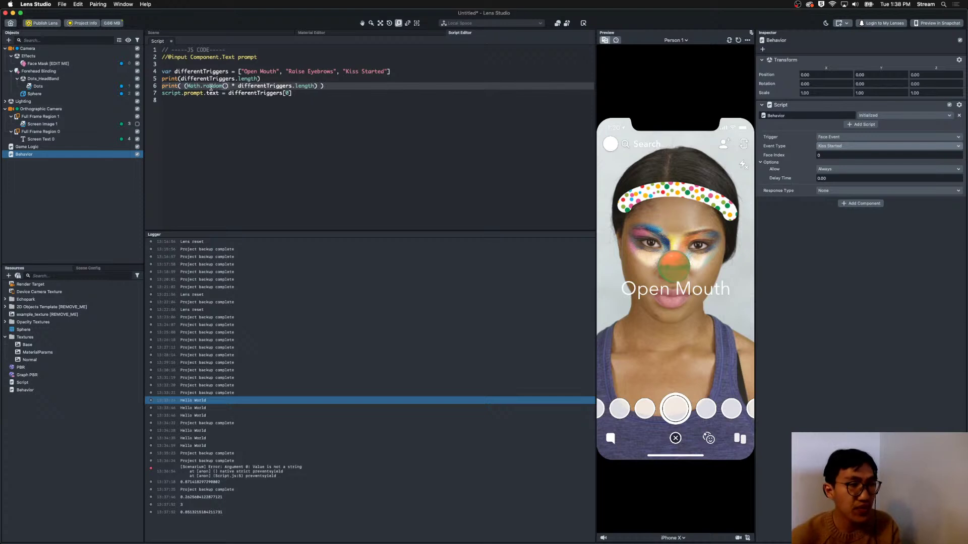
pyautogui.press('Left')
pyautogui.write('Math.floor')
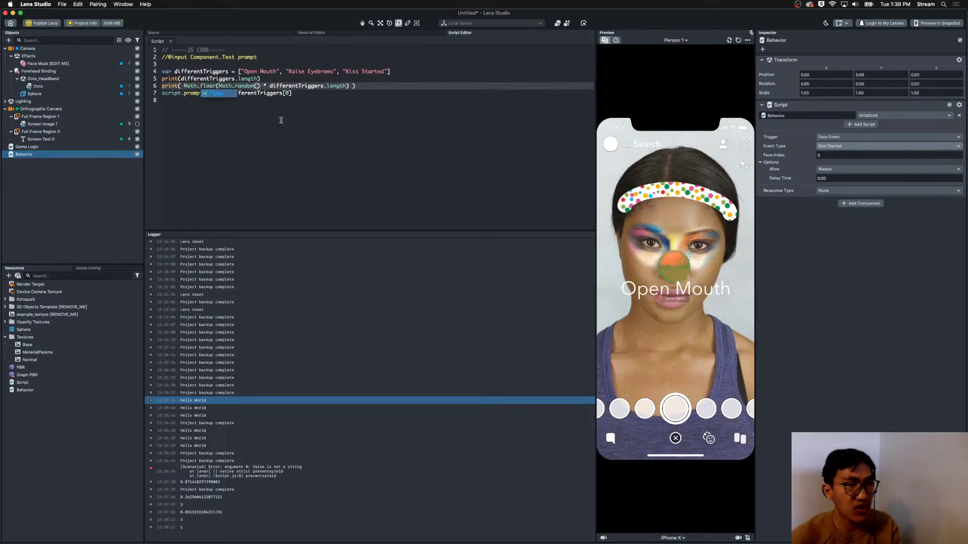
pyautogui.press('Escape')
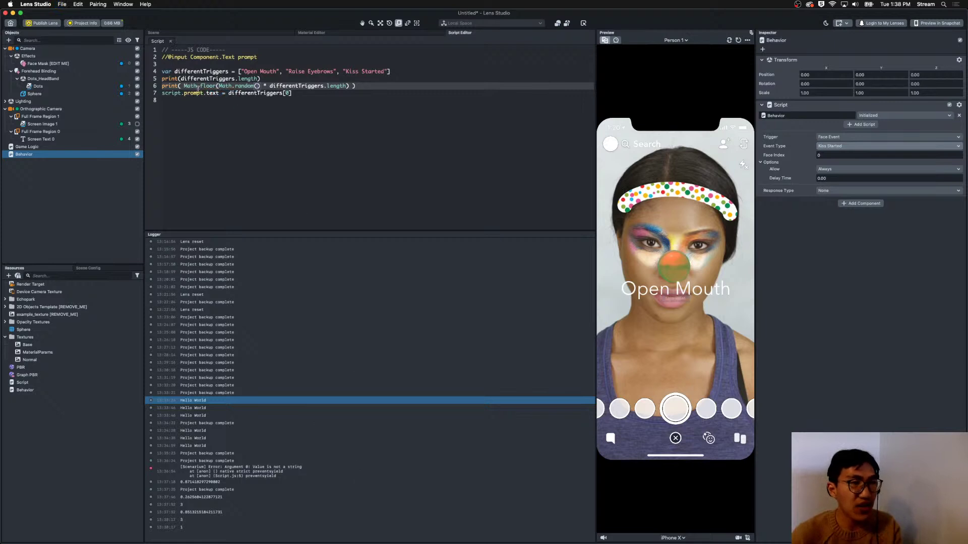
pyautogui.click(349, 86)
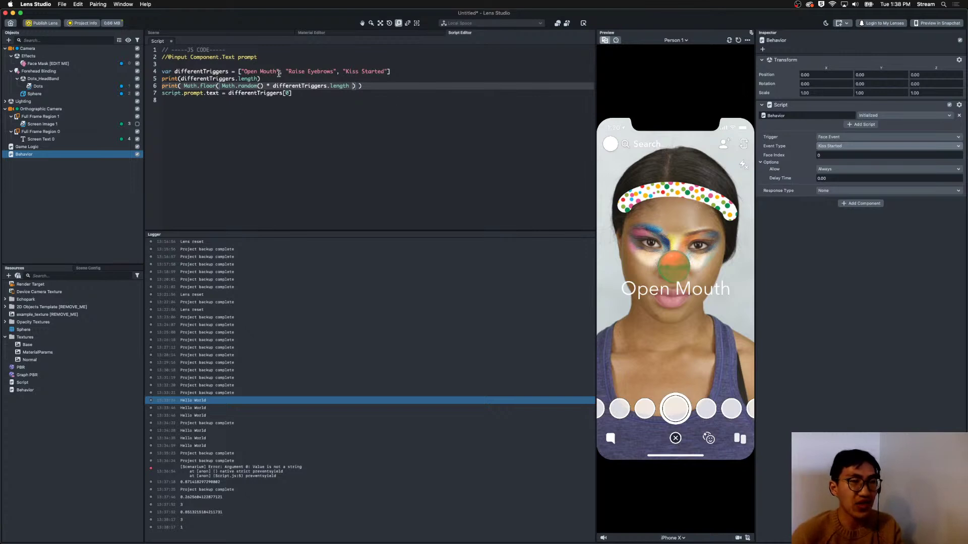
pyautogui.moveTo(262, 86); pyautogui.dragTo(219, 87)
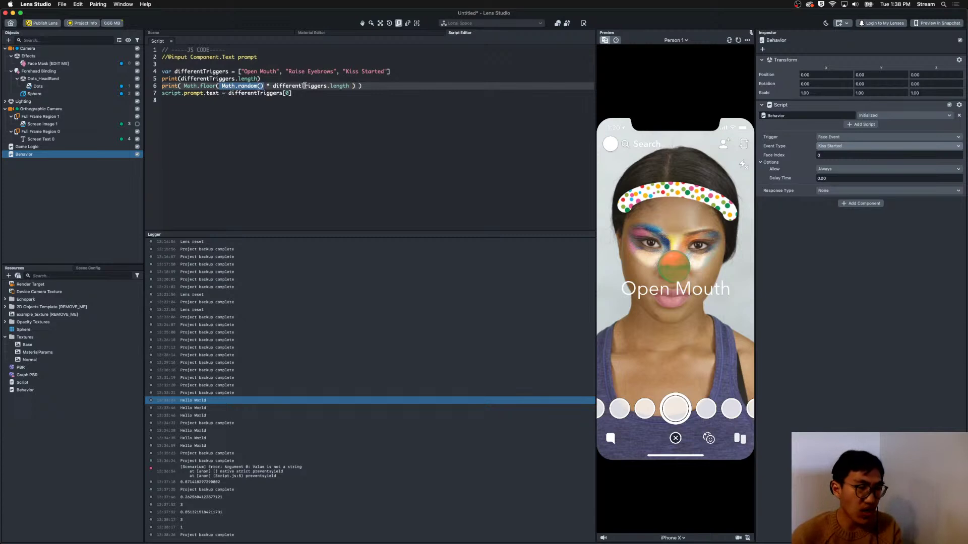
pyautogui.click(338, 93)
pyautogui.moveTo(264, 87); pyautogui.dragTo(235, 86)
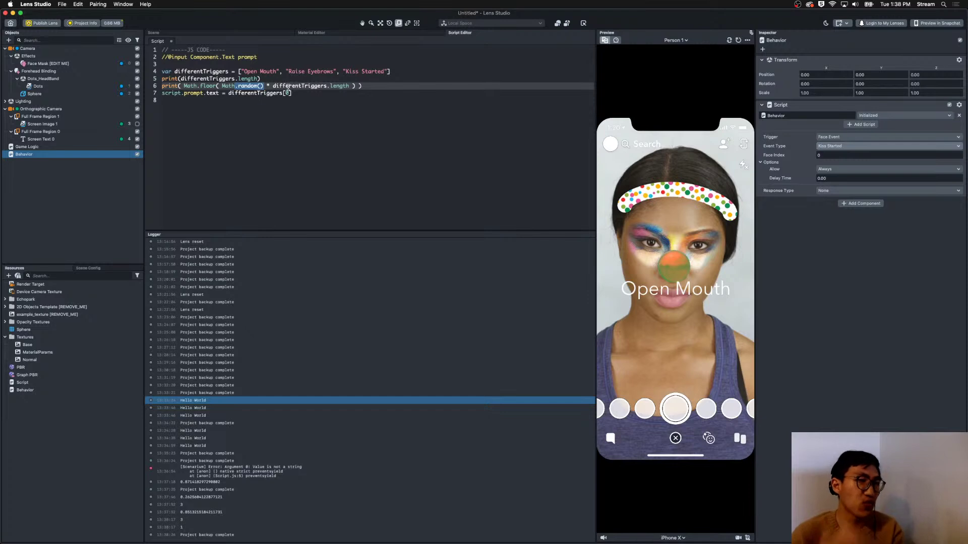
pyautogui.click(242, 79)
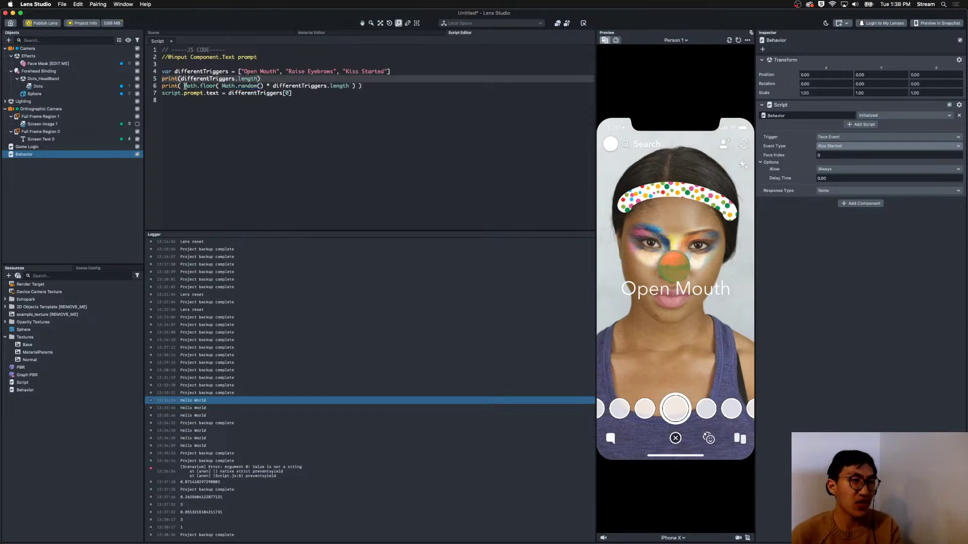
# Turn the Math.floor print statement into a variable declaration named chosenTriggerIndex and remove the leftover closing parenthesis.
pyautogui.moveTo(184, 85); pyautogui.dragTo(162, 85)
pyautogui.write('var ')
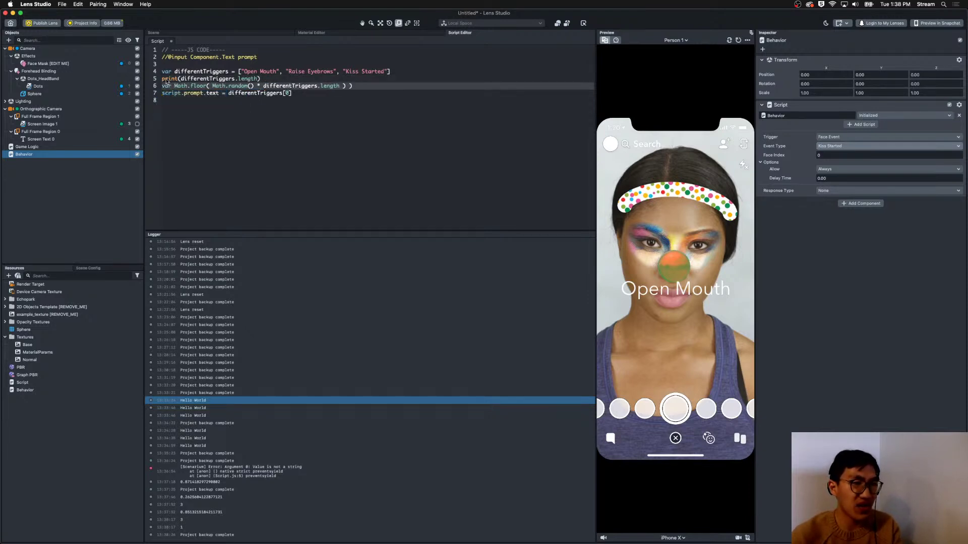
pyautogui.write('chosenTrigger')
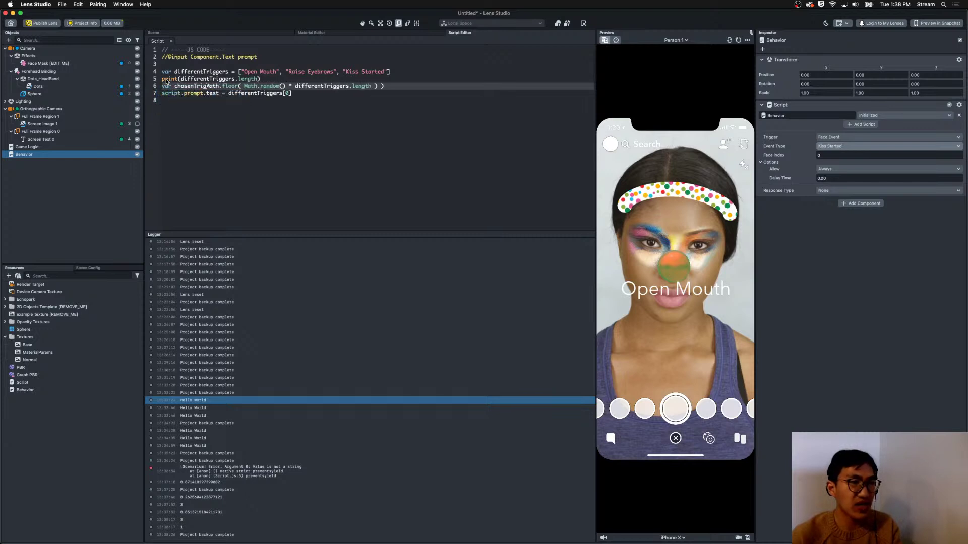
pyautogui.write('Index =')
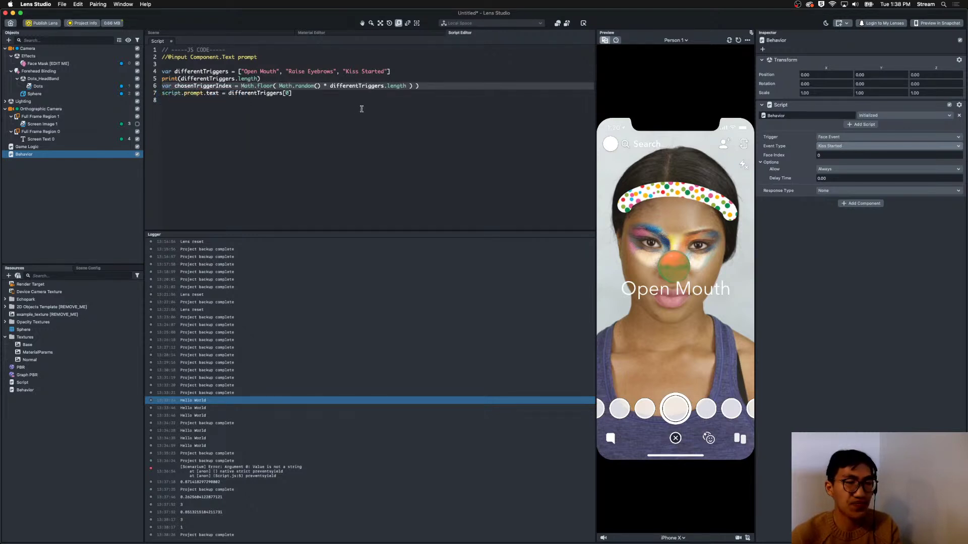
pyautogui.click(417, 80)
pyautogui.click(427, 85)
pyautogui.press('BackSpace')
pyautogui.press('BackSpace')
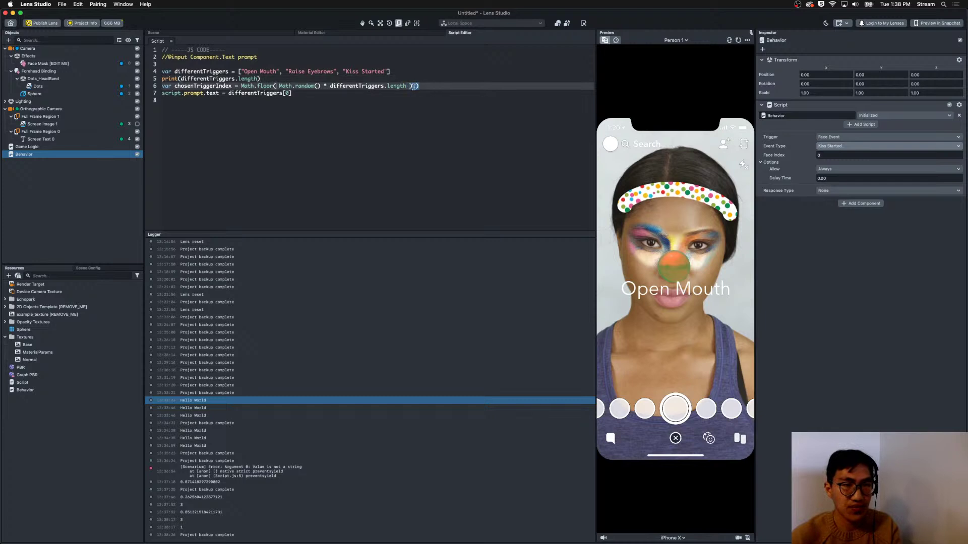
# Delete the print(differentTriggers.length) line and the blank line it leaves.
pyautogui.moveTo(260, 79); pyautogui.dragTo(132, 80)
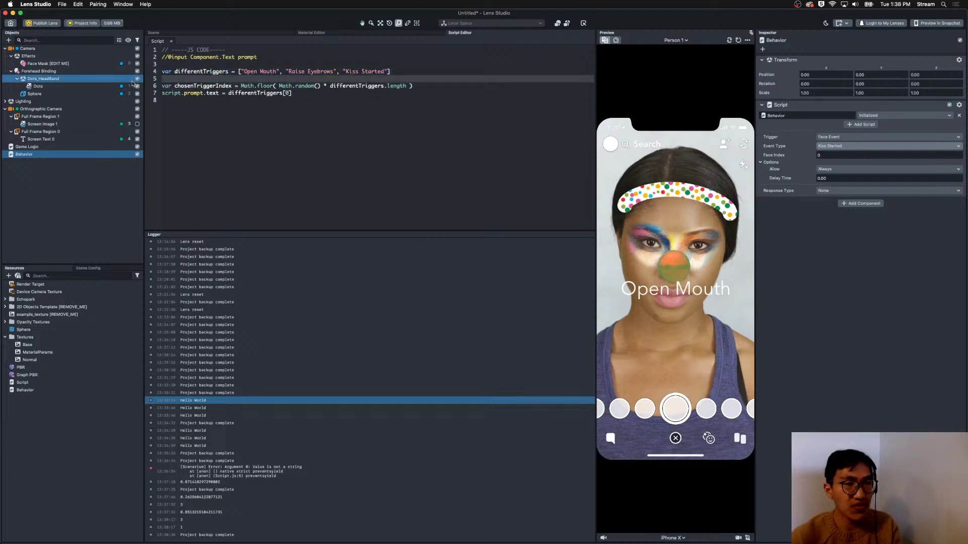
pyautogui.press('BackSpace')
pyautogui.press('BackSpace')
# Replace the 0 index in the prompt text assignment with chosenTriggerIndex and save the script.
pyautogui.doubleClick(202, 78)
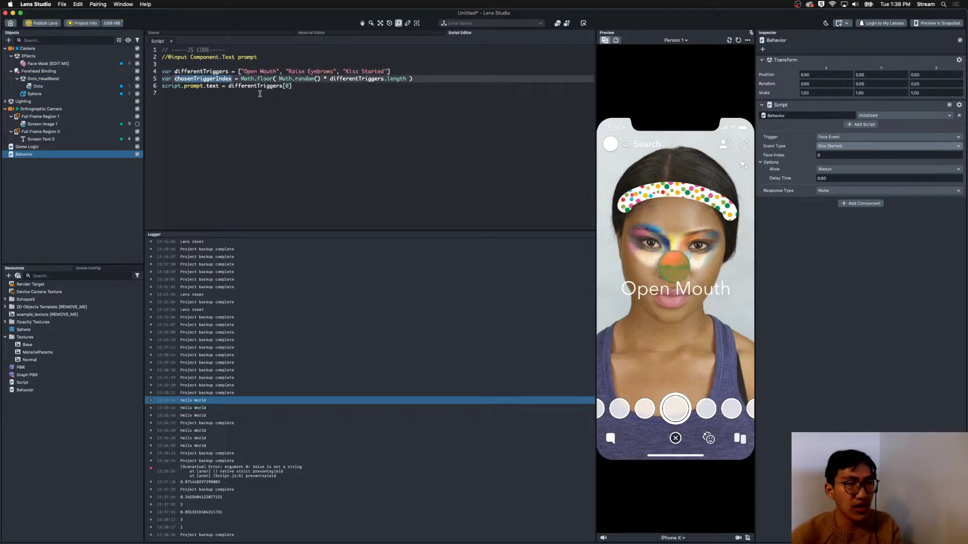
pyautogui.click(285, 86)
pyautogui.write('chosenTriggerIndex')
pyautogui.press('Return')
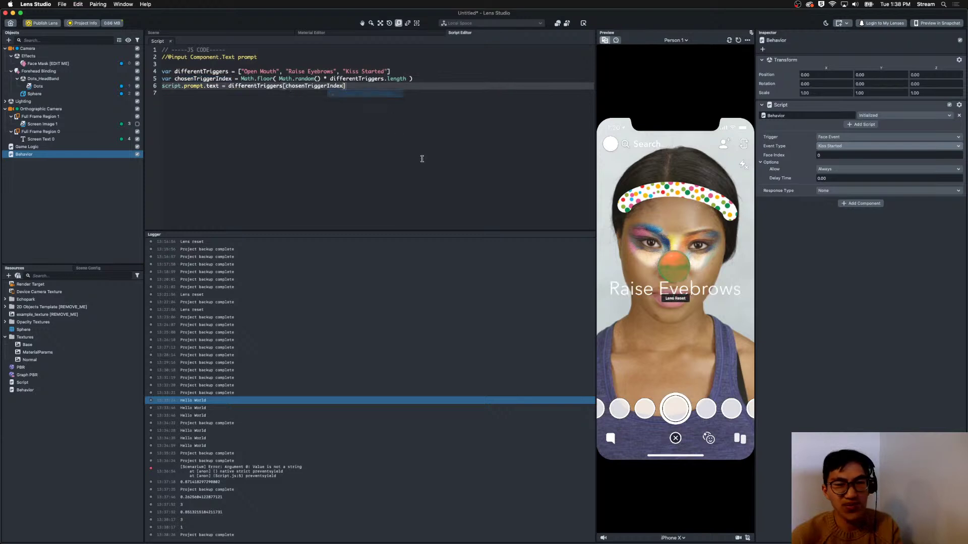
# Reset the lens preview and clear the logger.
pyautogui.click(738, 40)
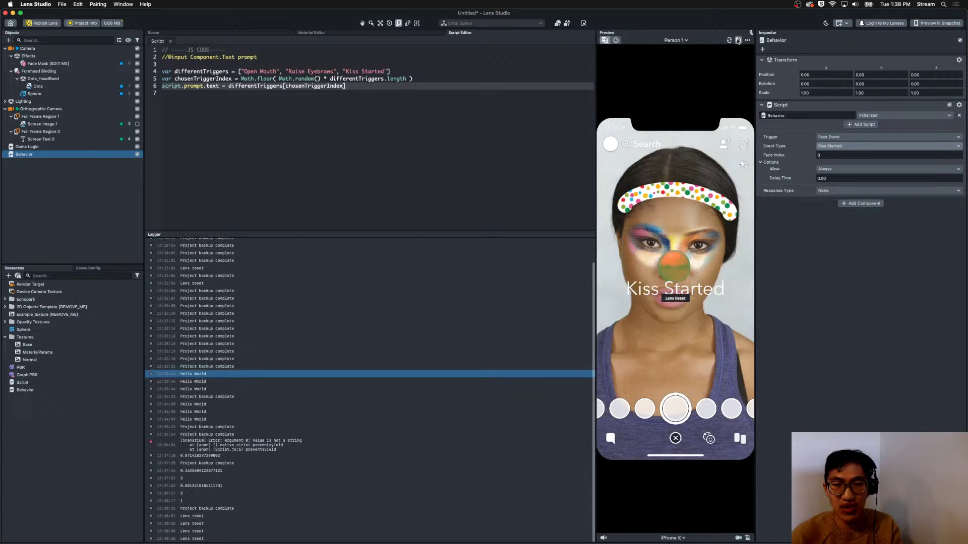
pyautogui.rightClick(314, 531)
pyautogui.click(325, 519)
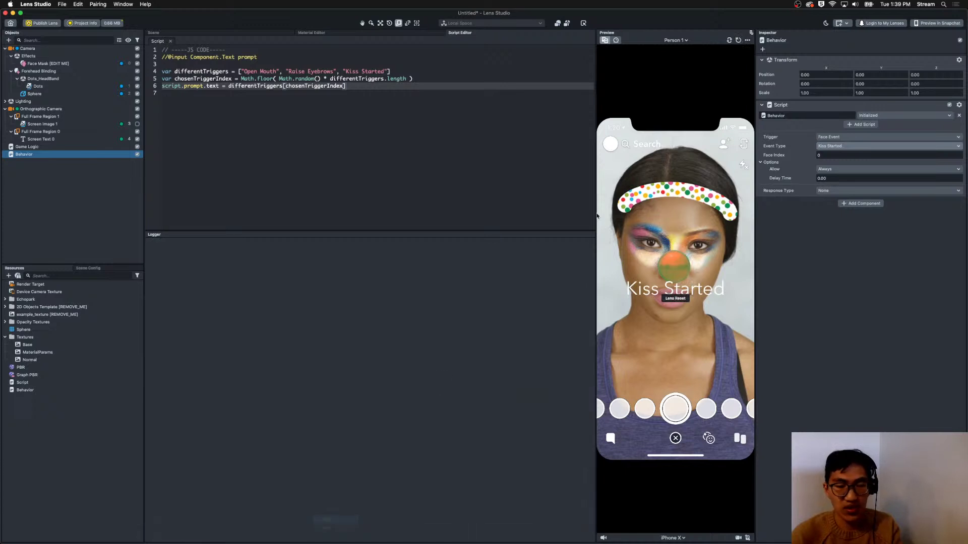
# Reset the lens preview repeatedly to check that the on-screen prompt is picked at random.
pyautogui.click(737, 40)
pyautogui.click(738, 40)
pyautogui.click(737, 40)
pyautogui.click(738, 39)
pyautogui.click(738, 40)
pyautogui.click(738, 40)
pyautogui.click(737, 40)
pyautogui.click(738, 40)
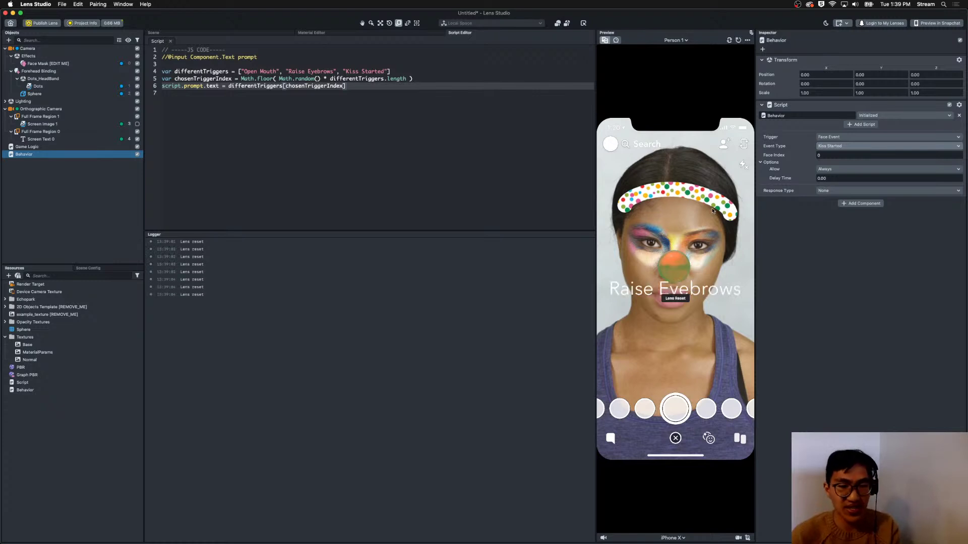
pyautogui.click(293, 173)
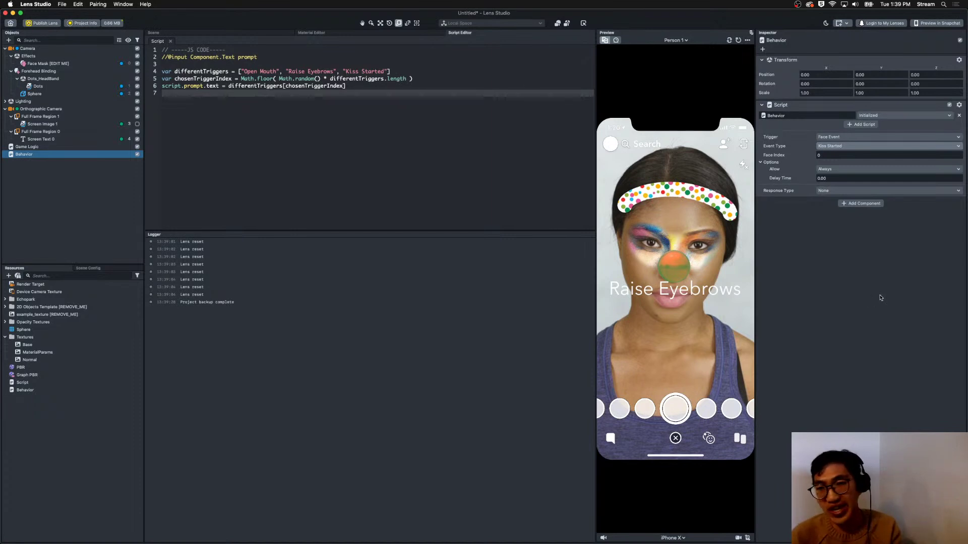
# Set the Behavior script's trigger to Object Tracking Event with the event type Object Found.
pyautogui.click(821, 136)
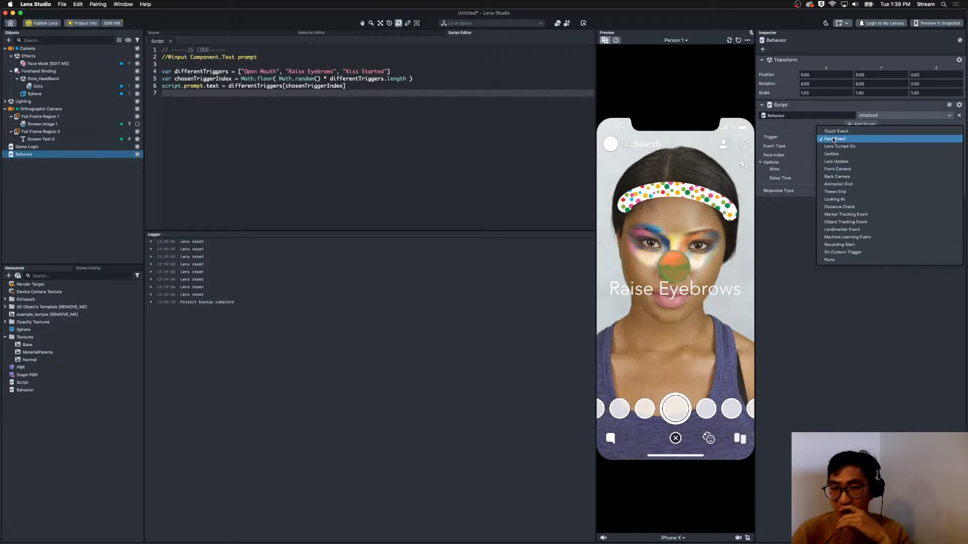
pyautogui.click(848, 222)
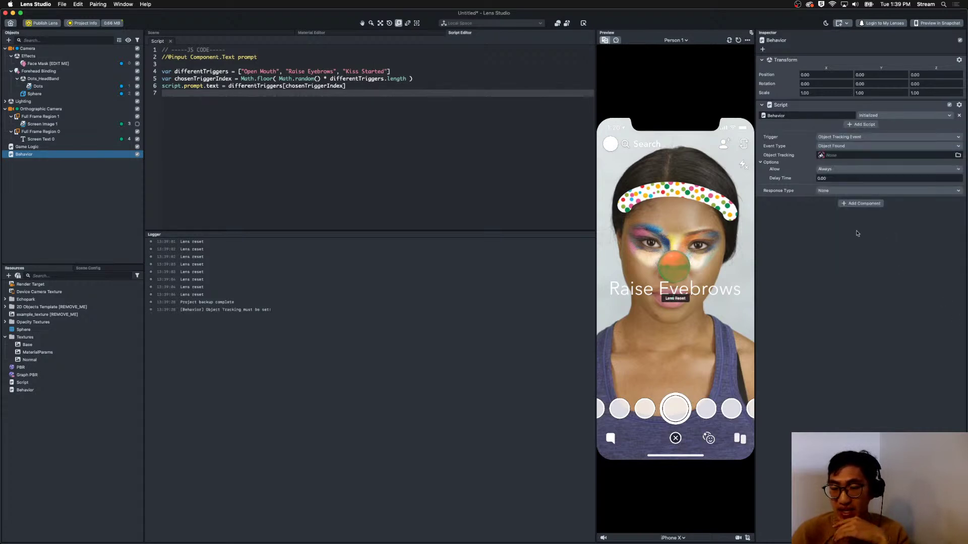
pyautogui.click(825, 146)
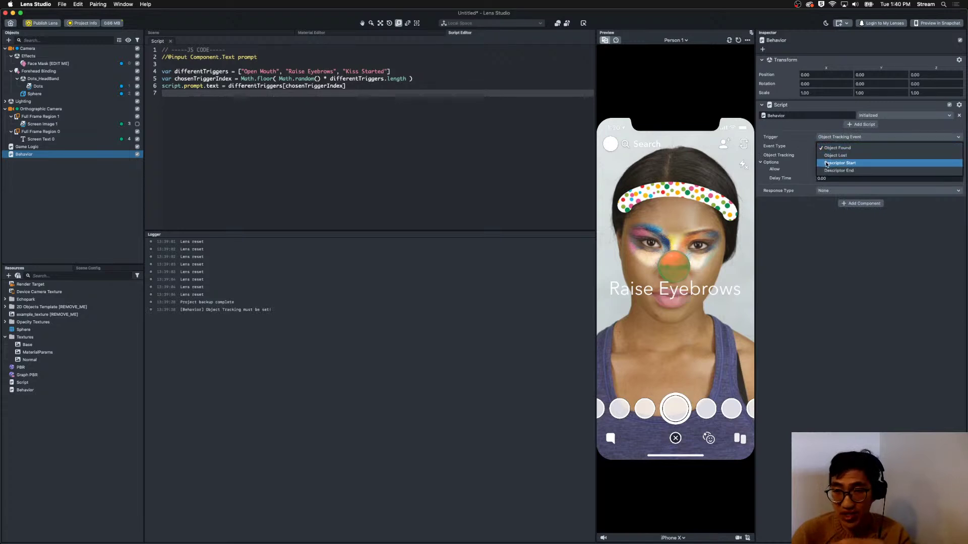
pyautogui.click(826, 163)
pyautogui.click(843, 146)
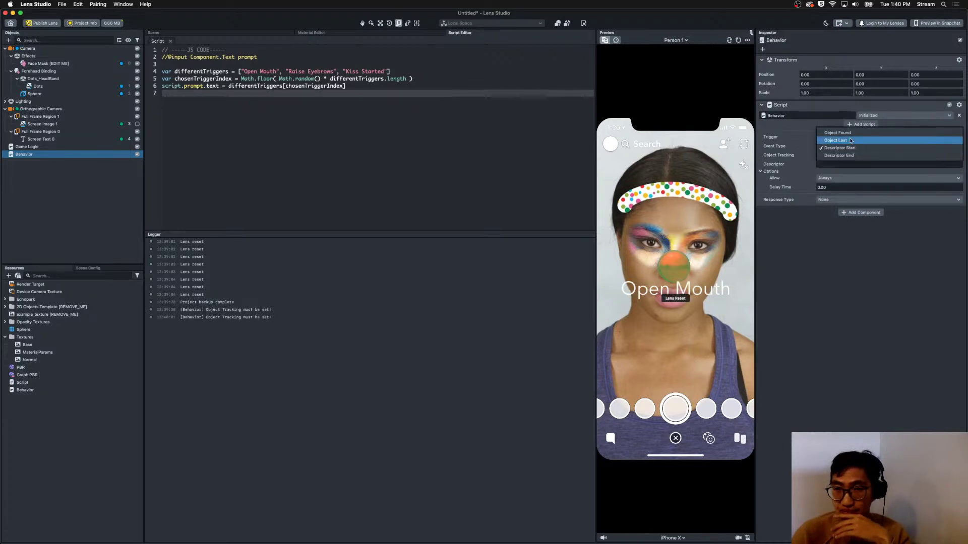
pyautogui.click(847, 133)
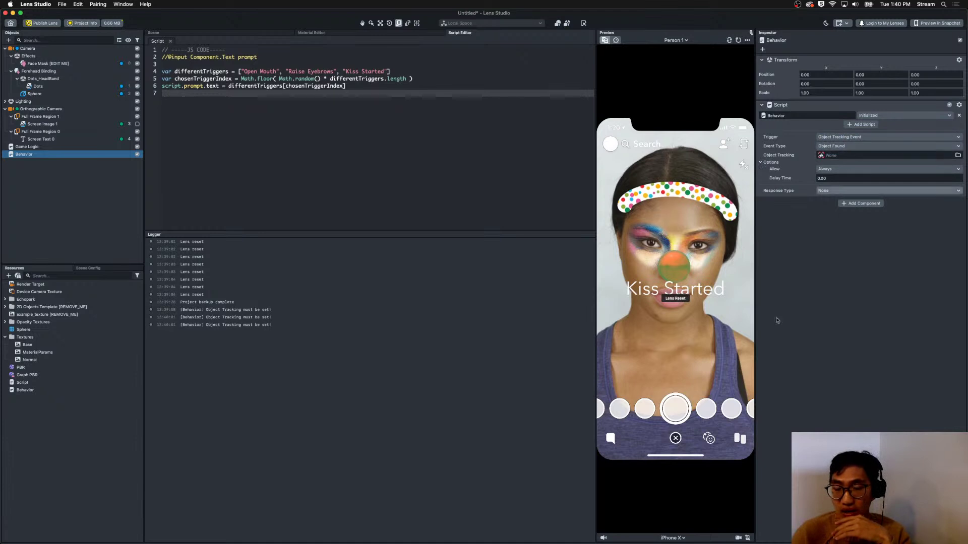
pyautogui.moveTo(502, 537)
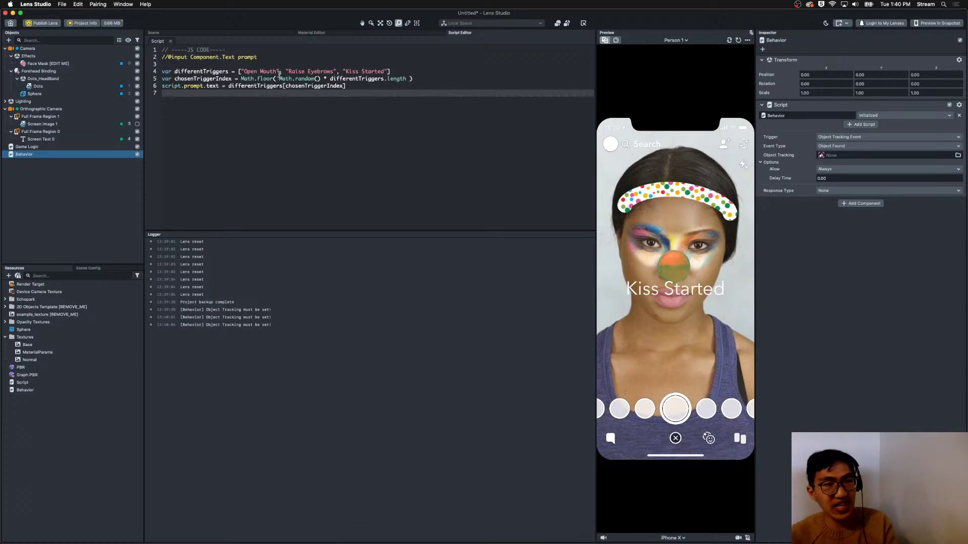
# Add "Show Hand" as the first entry of the differentTriggers array and save the script.
pyautogui.click(241, 72)
pyautogui.write('"show"')
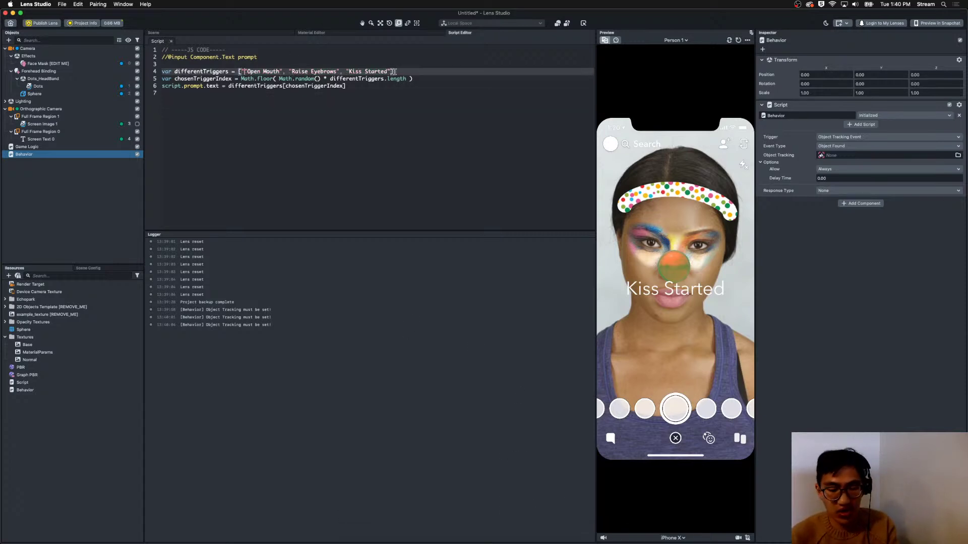
pyautogui.press('BackSpace')
pyautogui.press('BackSpace')
pyautogui.press('BackSpace')
pyautogui.press('BackSpace')
pyautogui.press('BackSpace')
pyautogui.press('BackSpace')
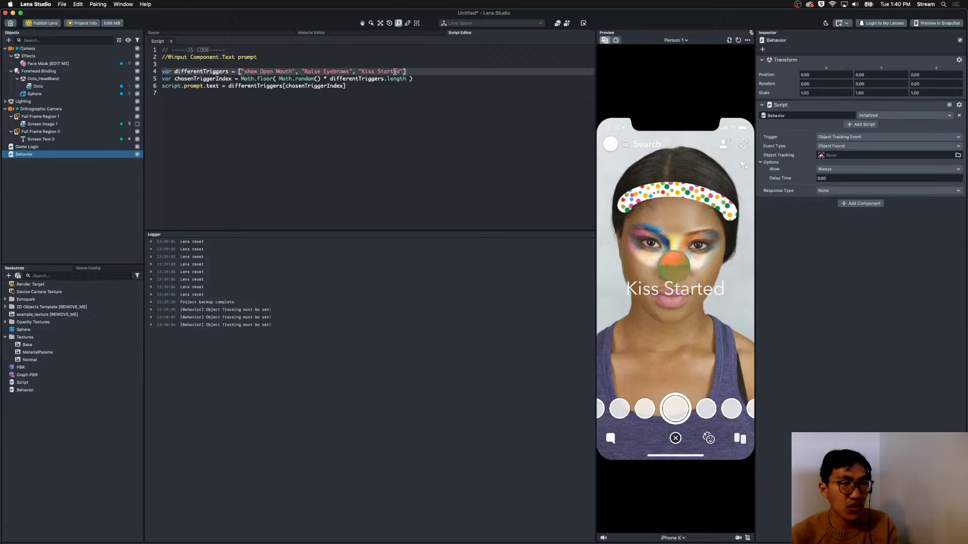
pyautogui.press('Right')
pyautogui.write('Show H')
pyautogui.write('and", "Open Mouth')
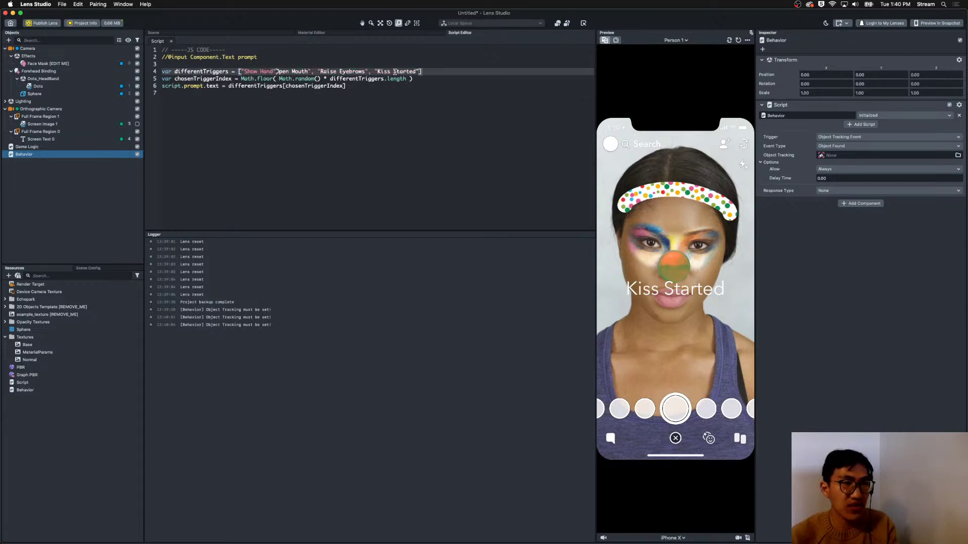
pyautogui.write('",')
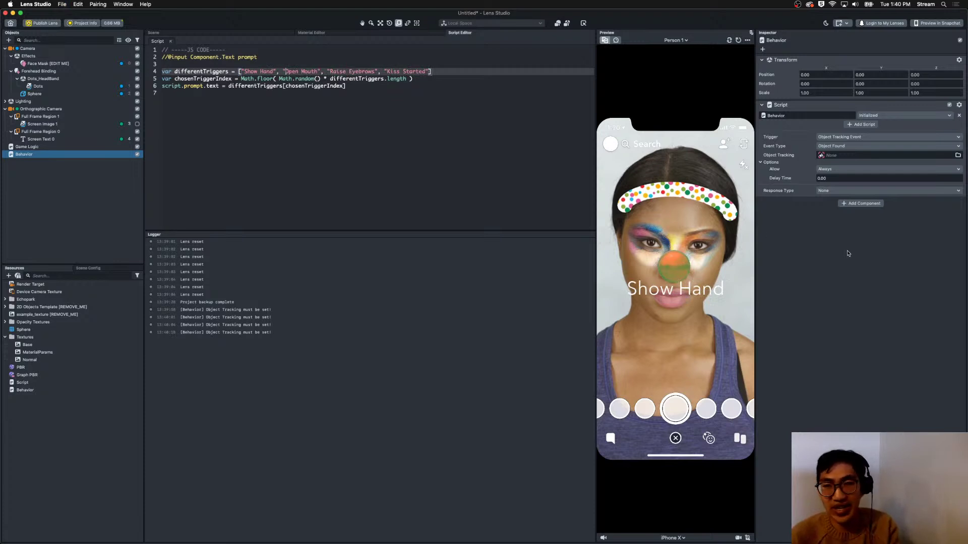
# Search the addable objects for "hand" and add a Hand object tracker to the scene.
pyautogui.click(841, 156)
pyautogui.press('Escape')
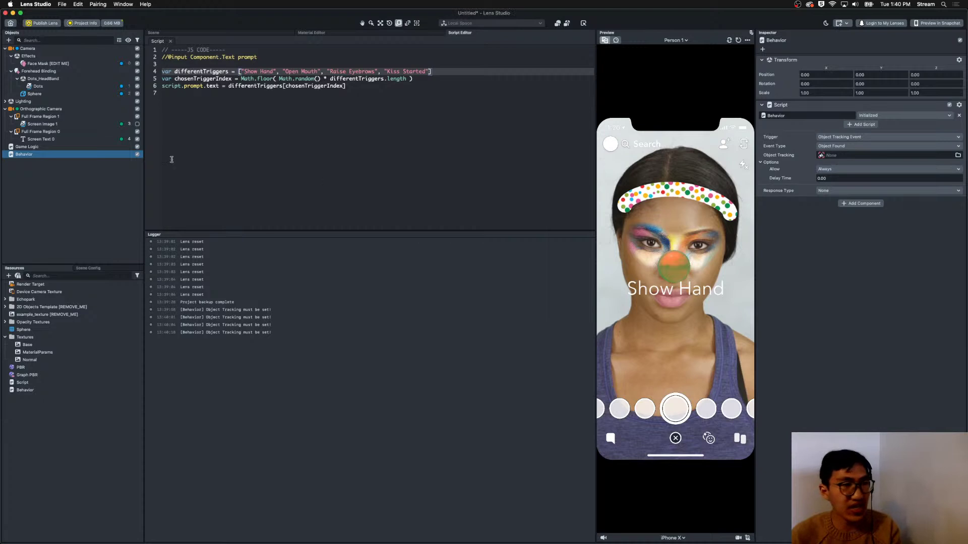
pyautogui.click(9, 40)
pyautogui.write('hand')
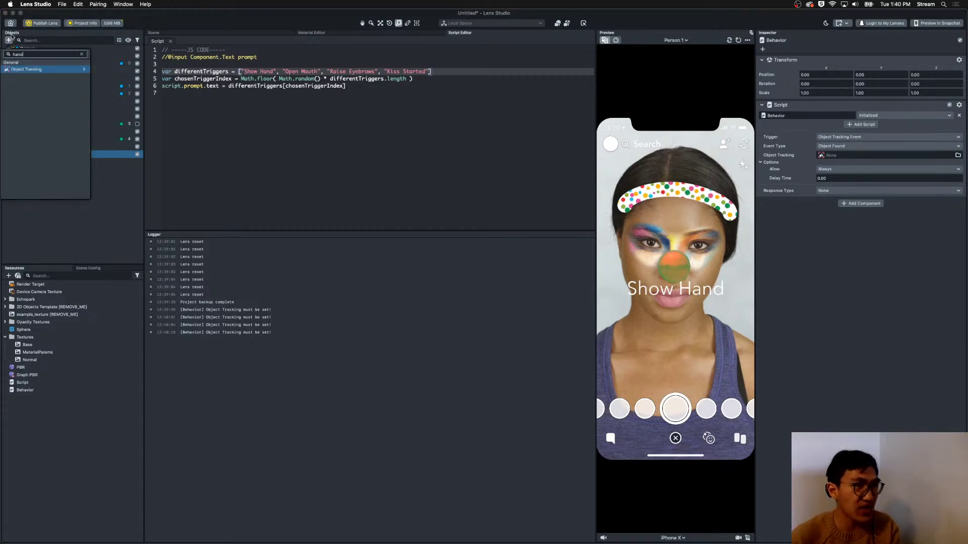
pyautogui.press('Escape')
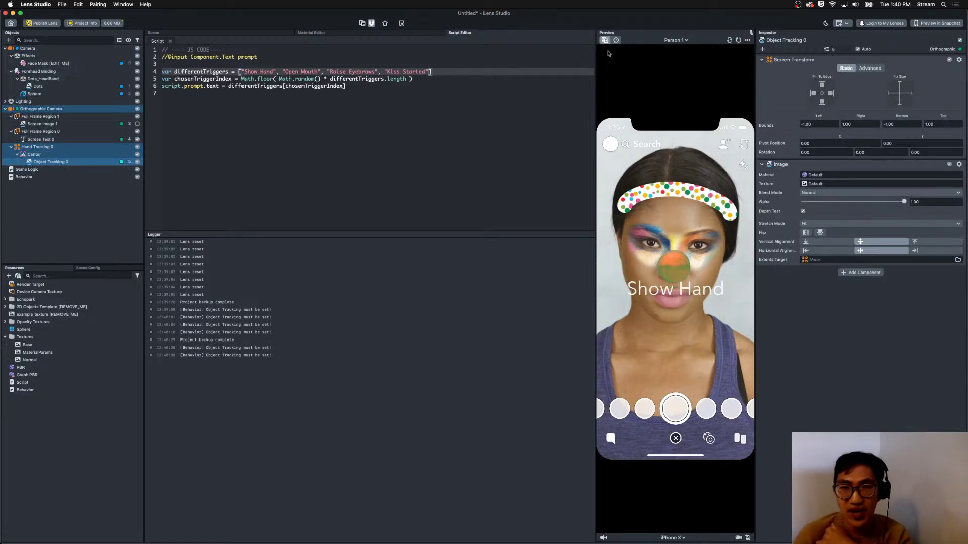
# Switch the preview to the Hand sample and select the Behavior object.
pyautogui.click(684, 41)
pyautogui.write('hand')
pyautogui.click(675, 78)
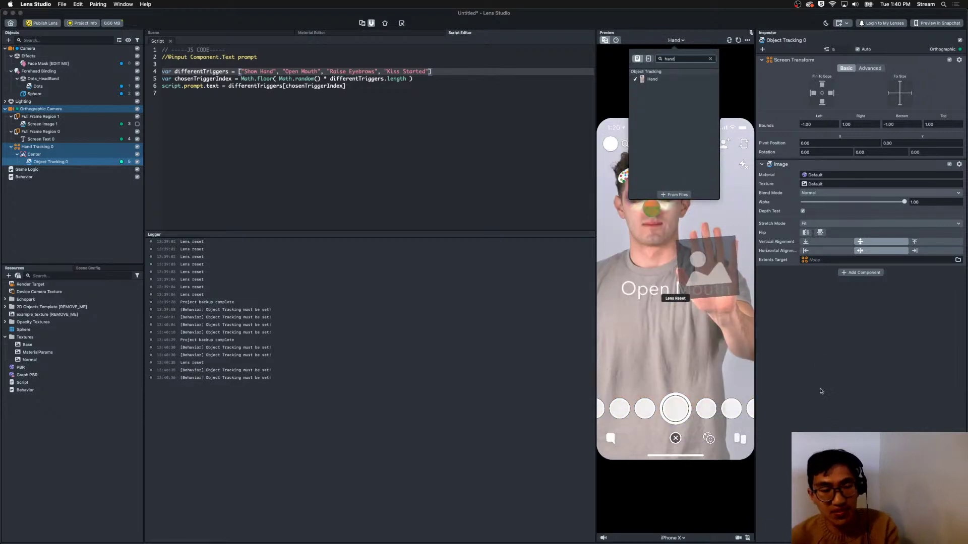
pyautogui.click(822, 363)
pyautogui.click(25, 177)
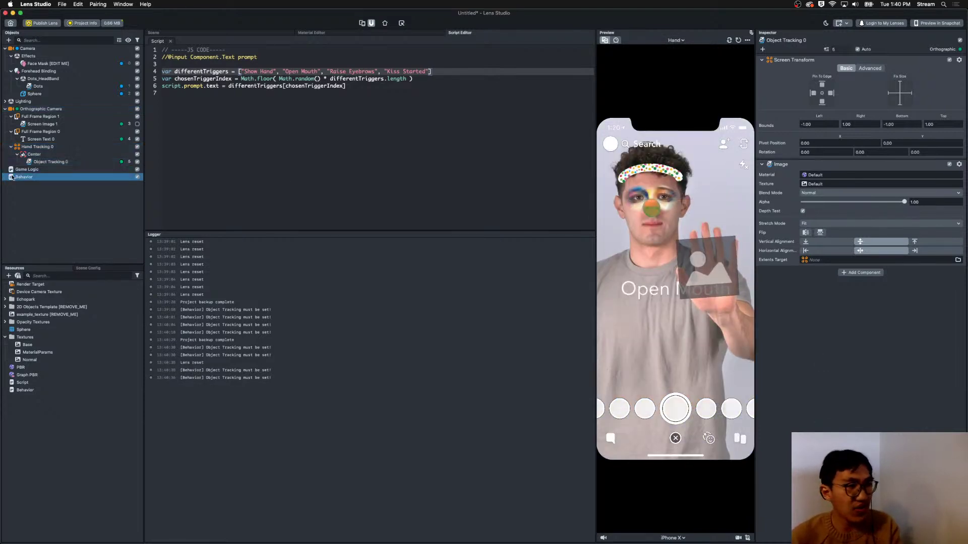
# Set the Behavior script's object tracking target to the Center object tracking under Hand Tracking 0.
pyautogui.click(847, 155)
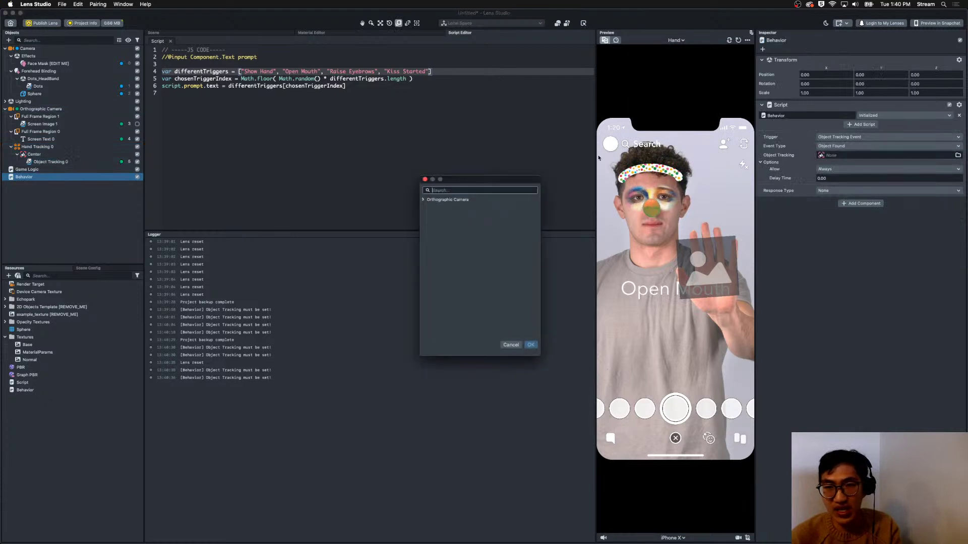
pyautogui.click(423, 199)
pyautogui.click(446, 208)
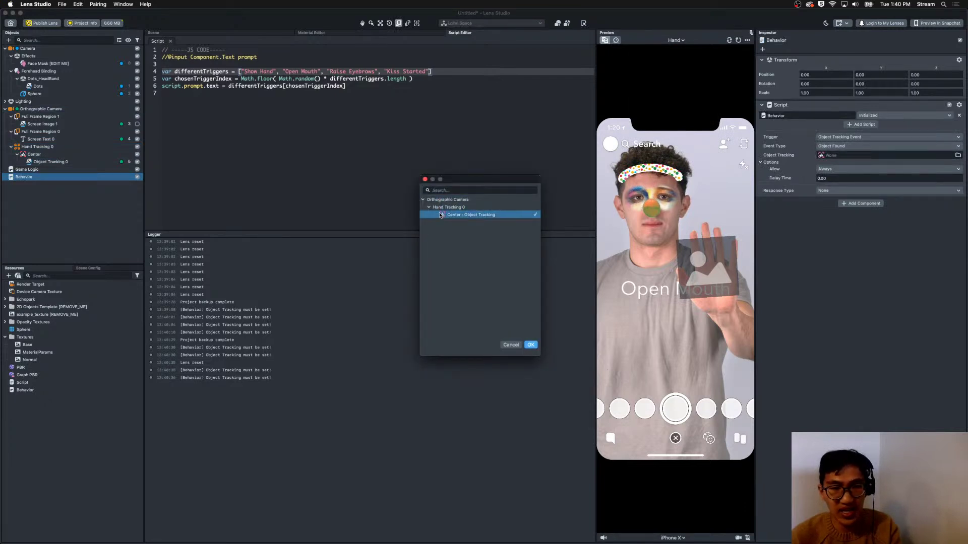
pyautogui.click(530, 345)
# Set the Behavior's response to Print Message with the message "hand shown", reset the preview and check the log.
pyautogui.click(872, 190)
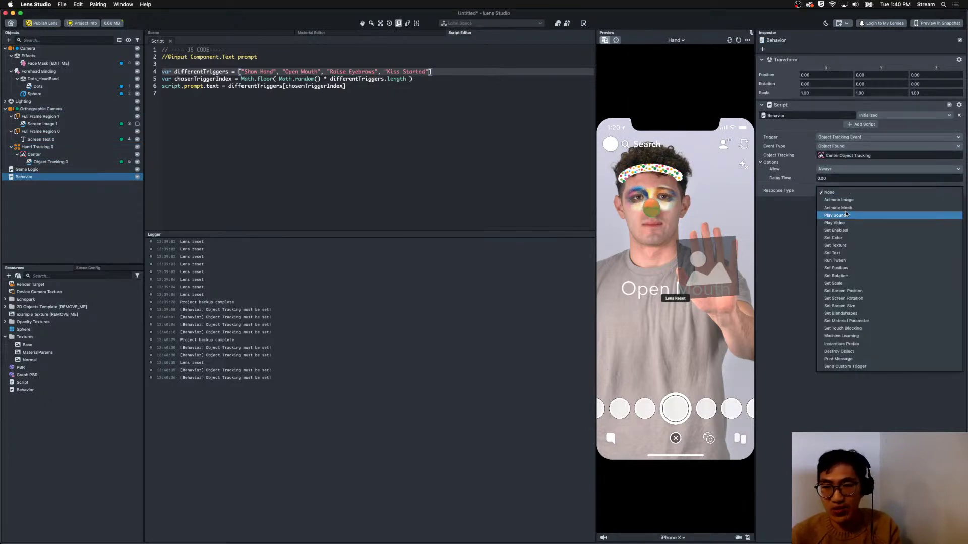
pyautogui.click(857, 358)
pyautogui.click(847, 199)
pyautogui.write('hand sho')
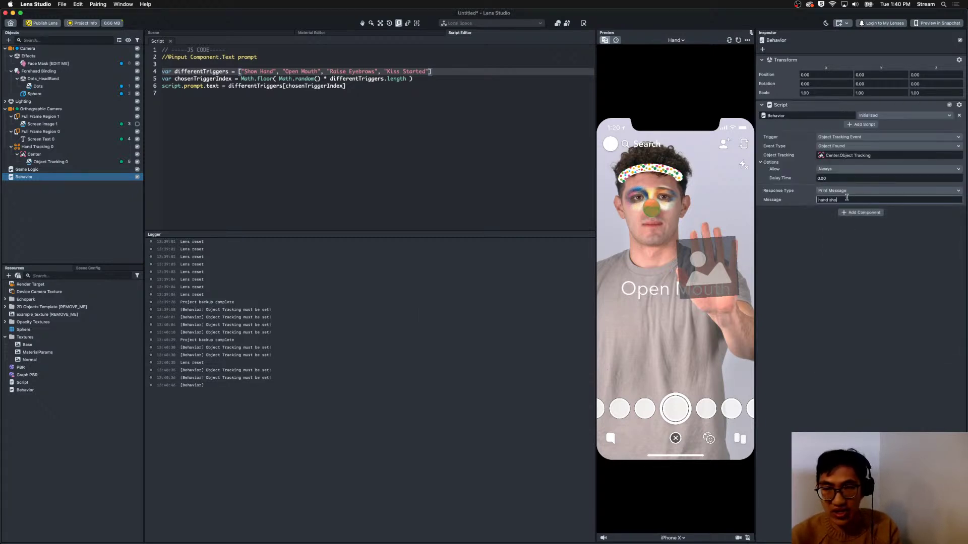
pyautogui.press('super+s')
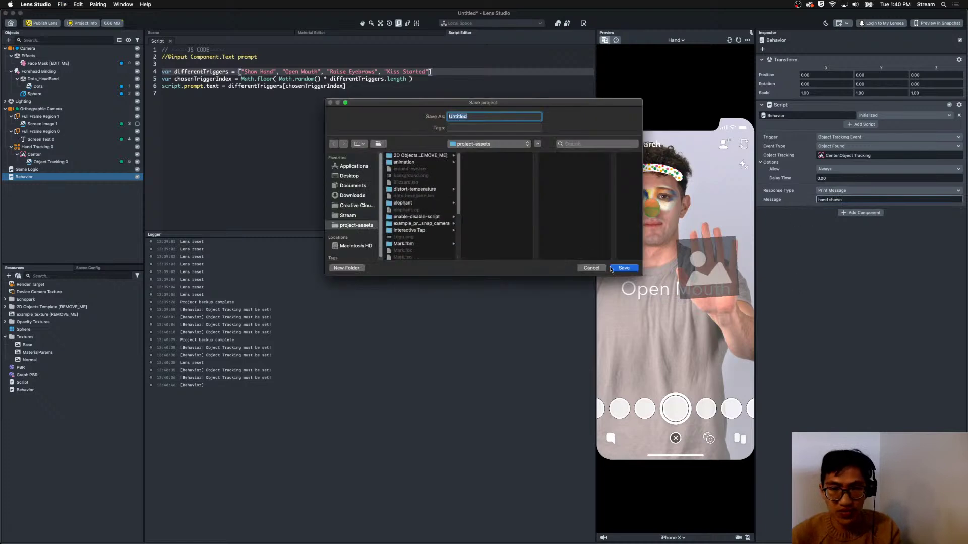
pyautogui.press('Escape')
pyautogui.click(738, 40)
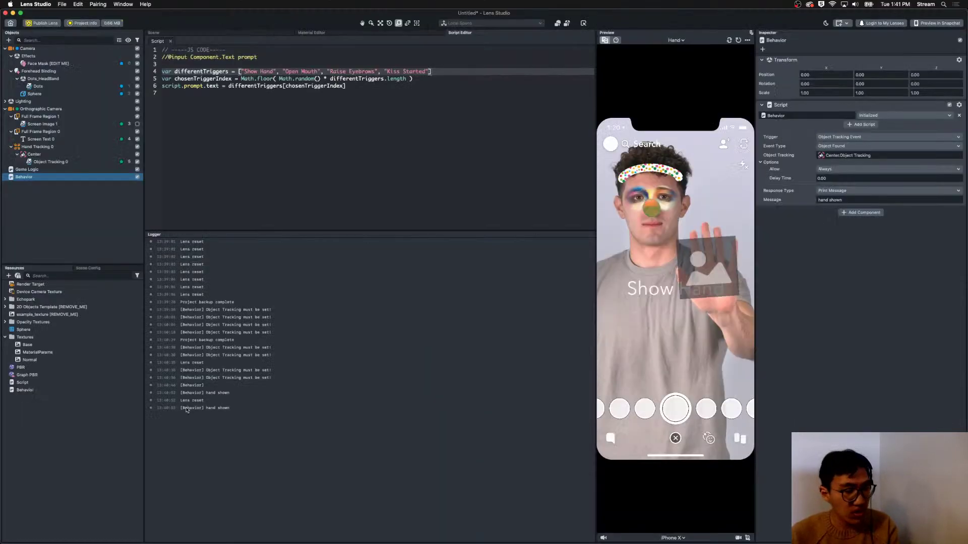
pyautogui.click(216, 409)
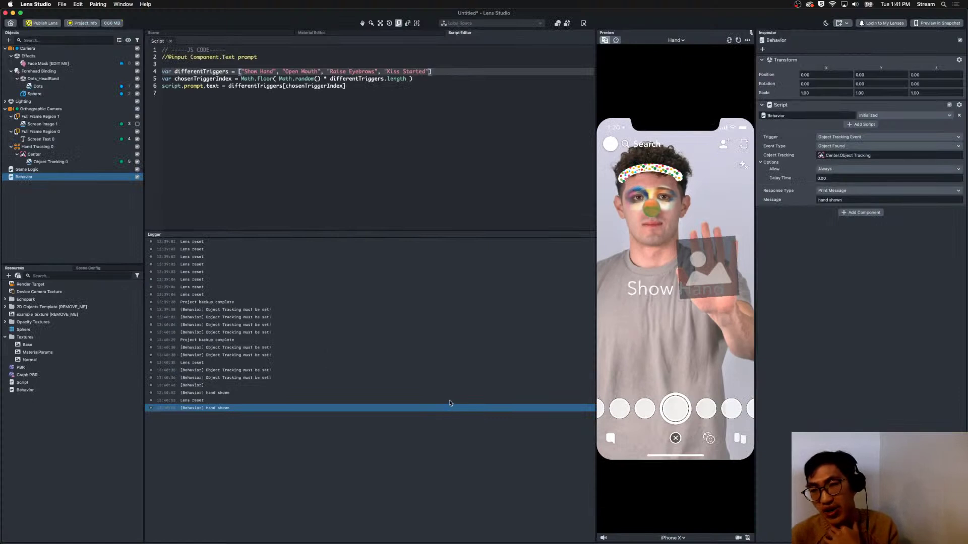
# Set the Behavior's response type to Send Custom Trigger with the trigger name "hand_found_trigger".
pyautogui.click(865, 192)
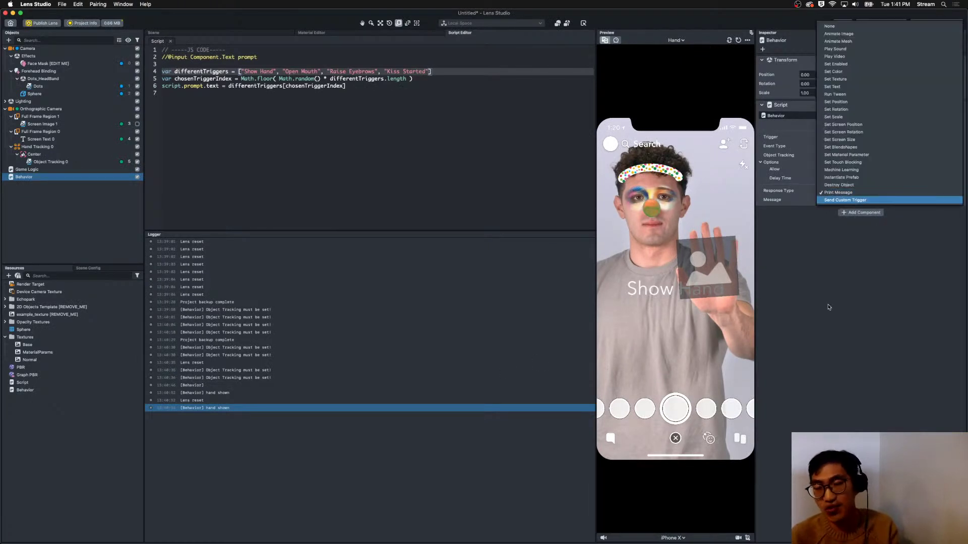
pyautogui.click(829, 193)
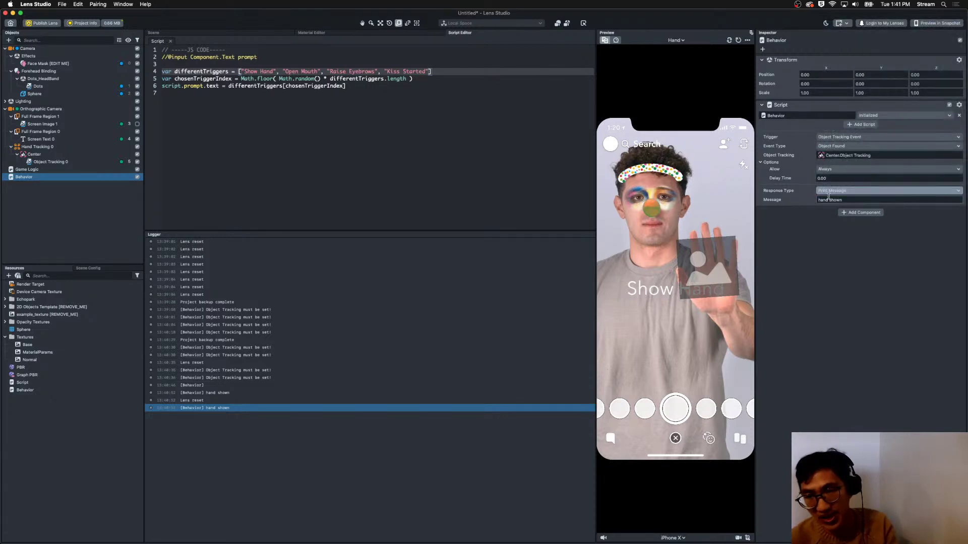
pyautogui.click(828, 195)
pyautogui.click(880, 201)
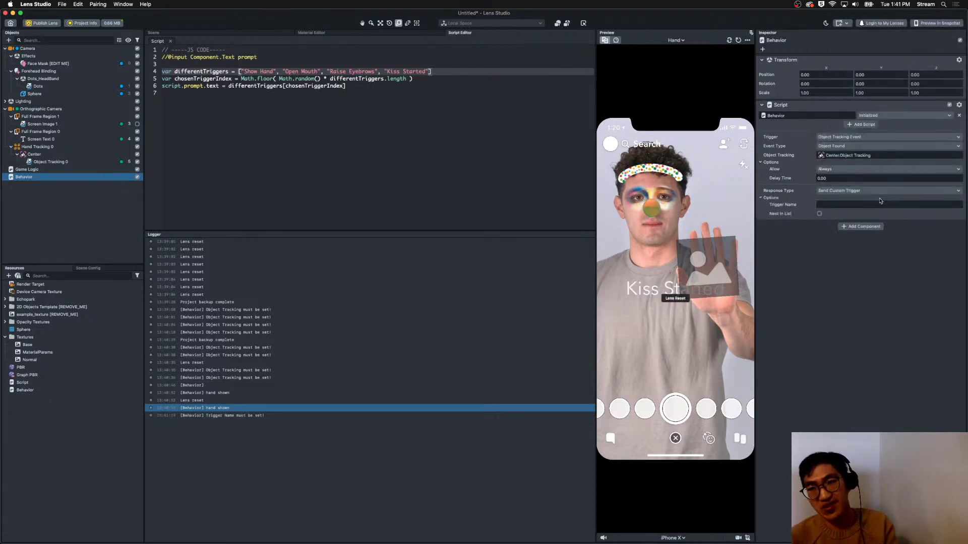
pyautogui.click(832, 203)
pyautogui.write('ha')
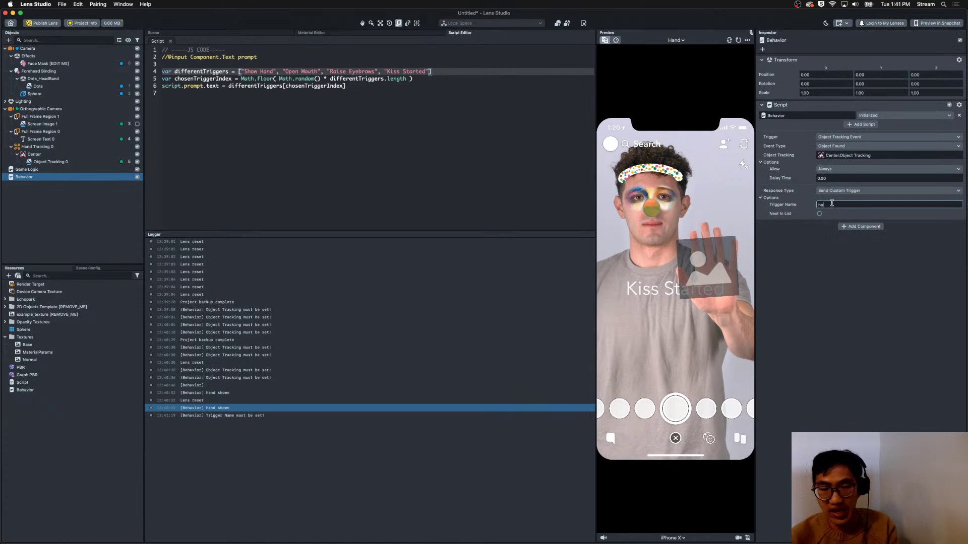
pyautogui.write('ndFound')
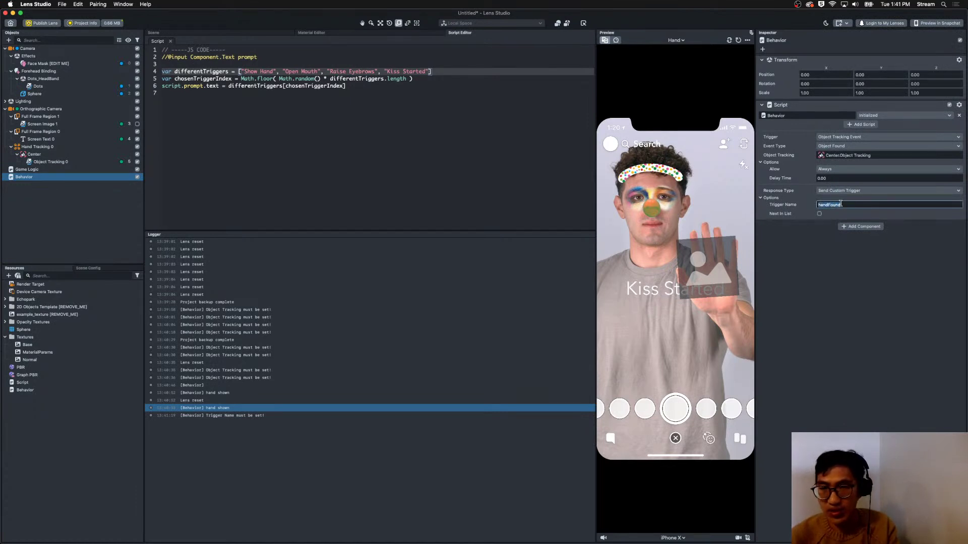
pyautogui.write('hand_found_trigger')
pyautogui.press('Return')
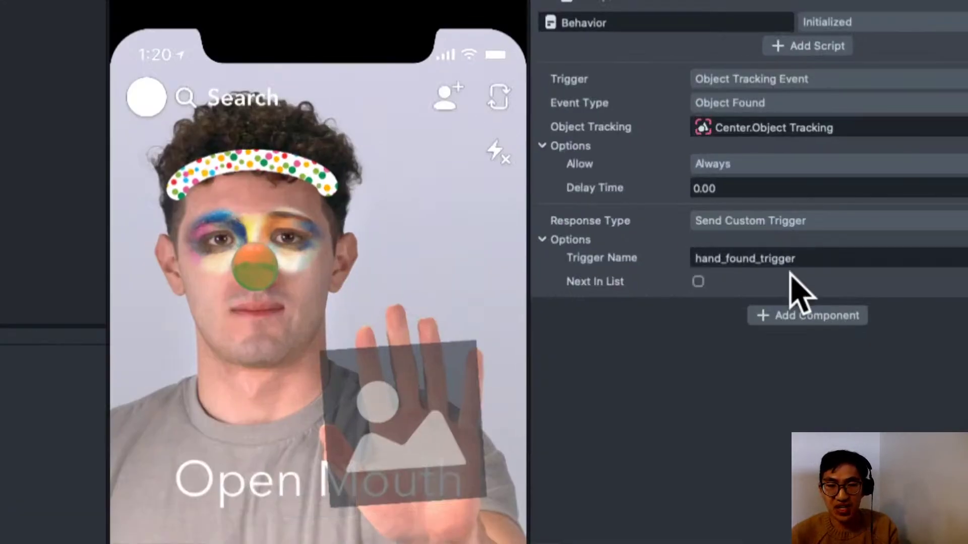
pyautogui.moveTo(827, 232); pyautogui.dragTo(733, 230)
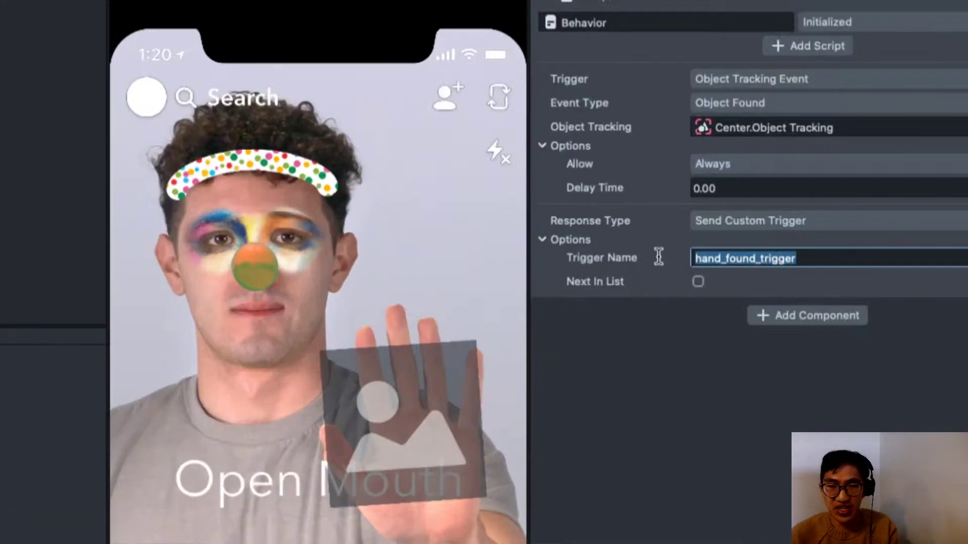
pyautogui.click(821, 417)
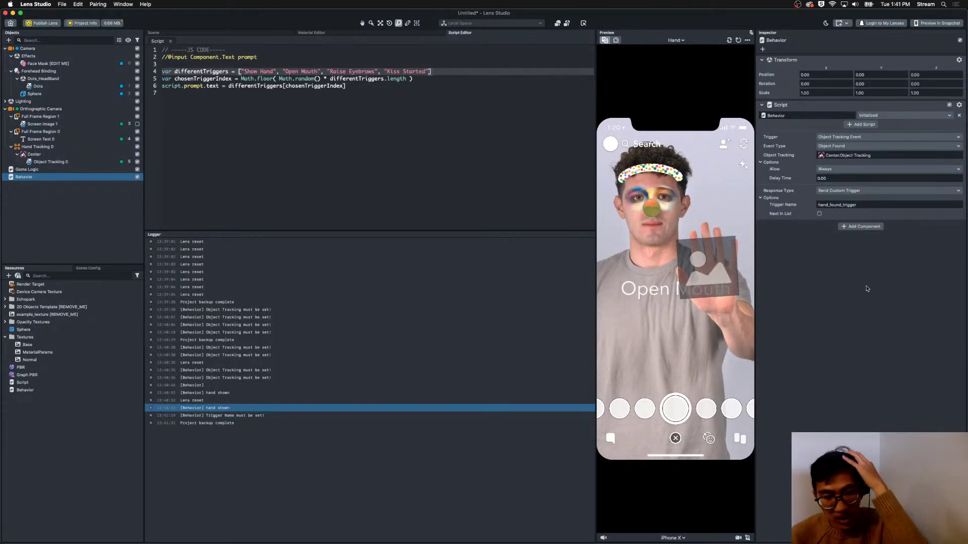
# Open the Behavior script, enlarge the code area and examine the local and global API usage comments.
pyautogui.click(294, 103)
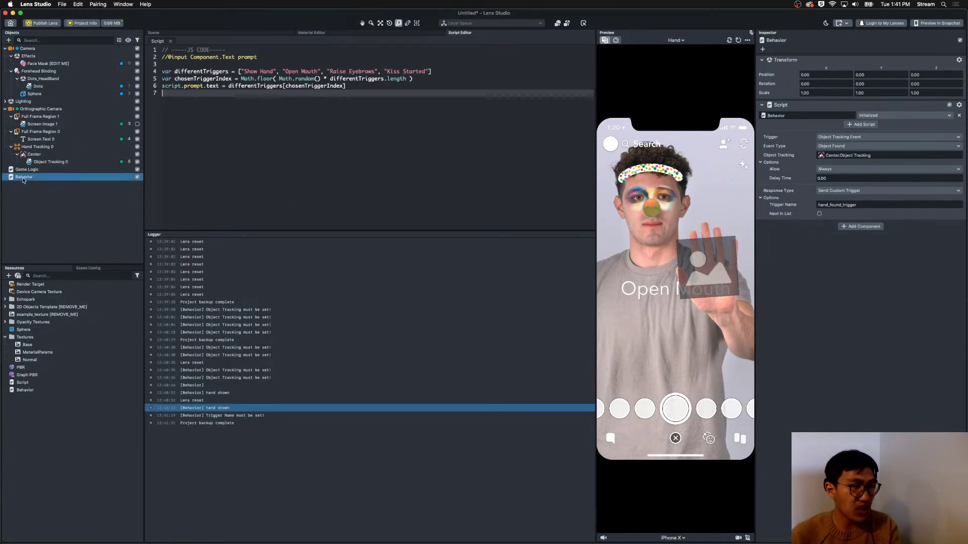
pyautogui.doubleClick(25, 390)
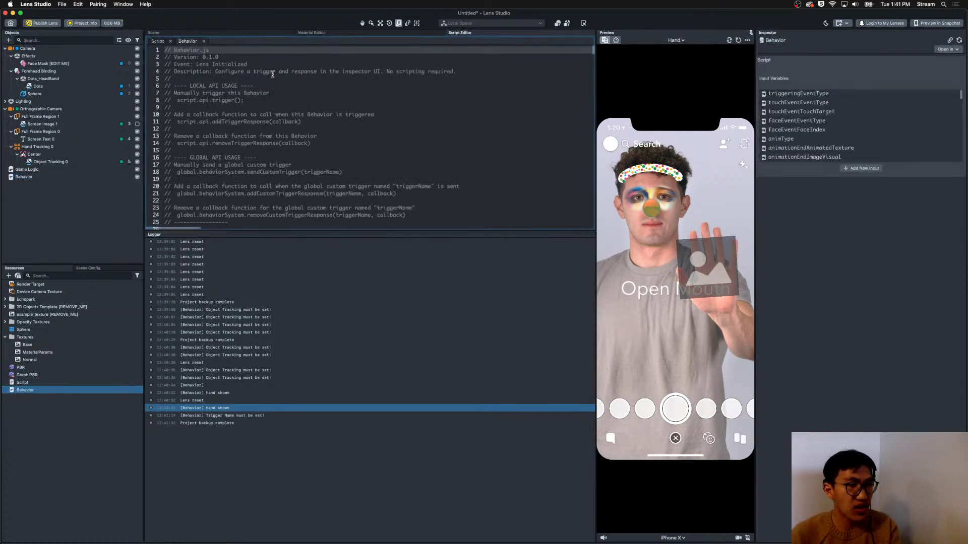
pyautogui.scroll(-2, 253, 89)
pyautogui.moveTo(286, 232); pyautogui.dragTo(286, 371)
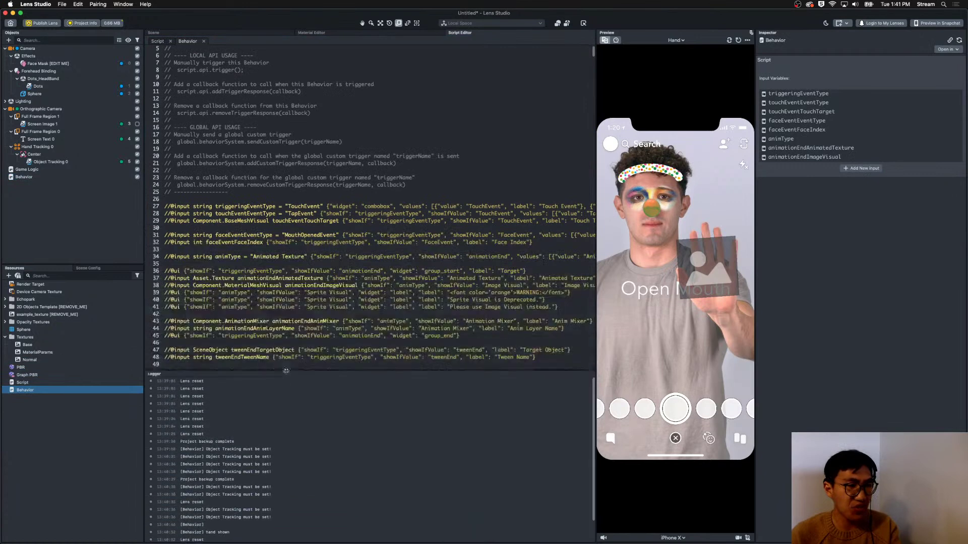
pyautogui.scroll(2, 242, 227)
pyautogui.moveTo(198, 93); pyautogui.dragTo(197, 100)
pyautogui.click(221, 165)
pyautogui.click(240, 208)
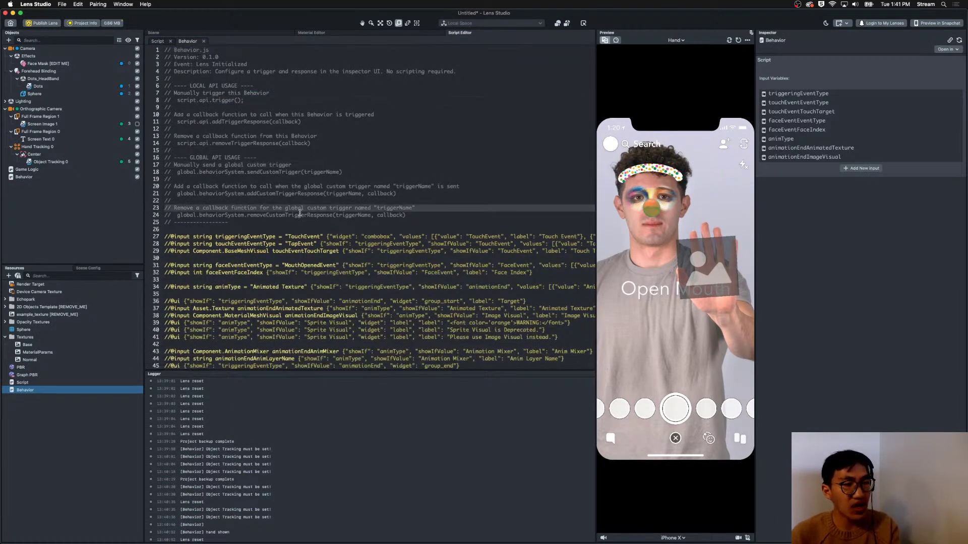
pyautogui.moveTo(408, 192); pyautogui.dragTo(177, 193)
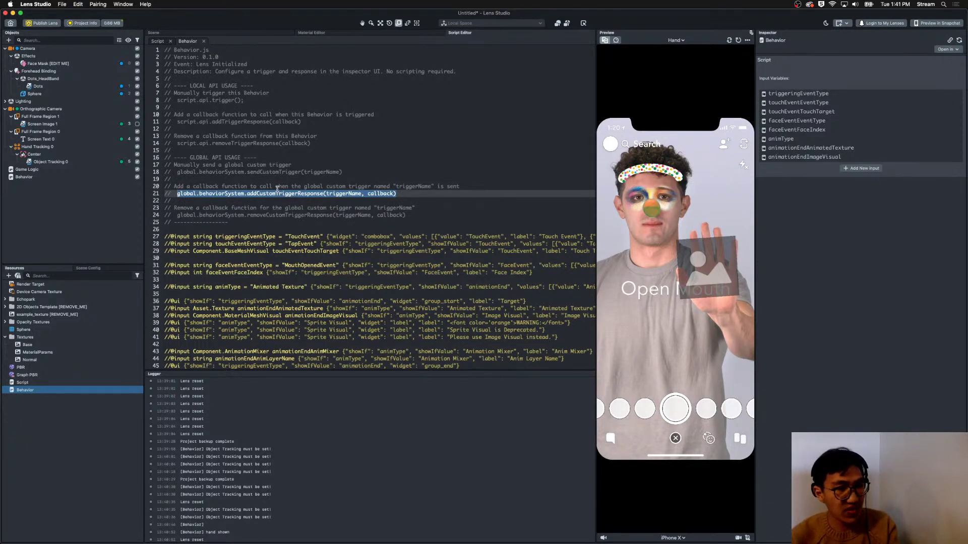
pyautogui.click(414, 185)
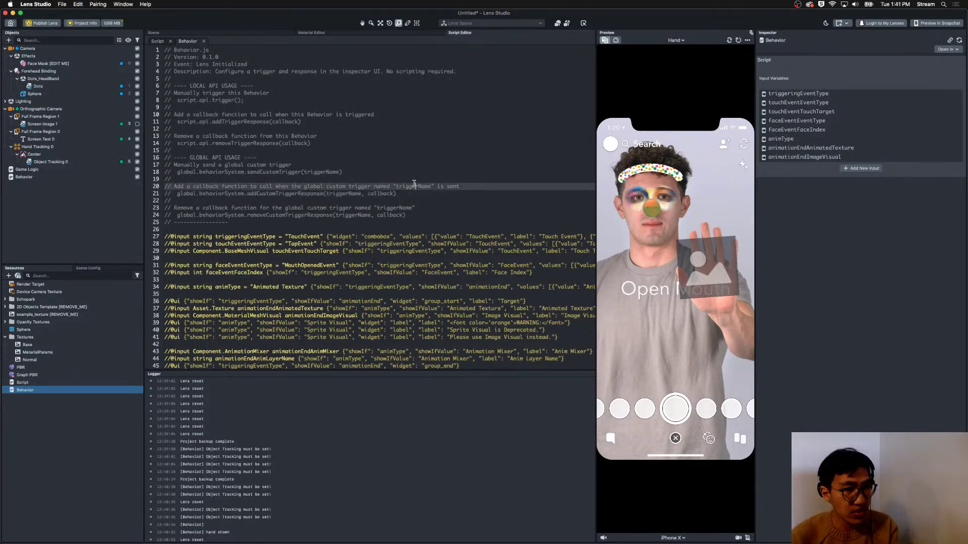
pyautogui.click(430, 113)
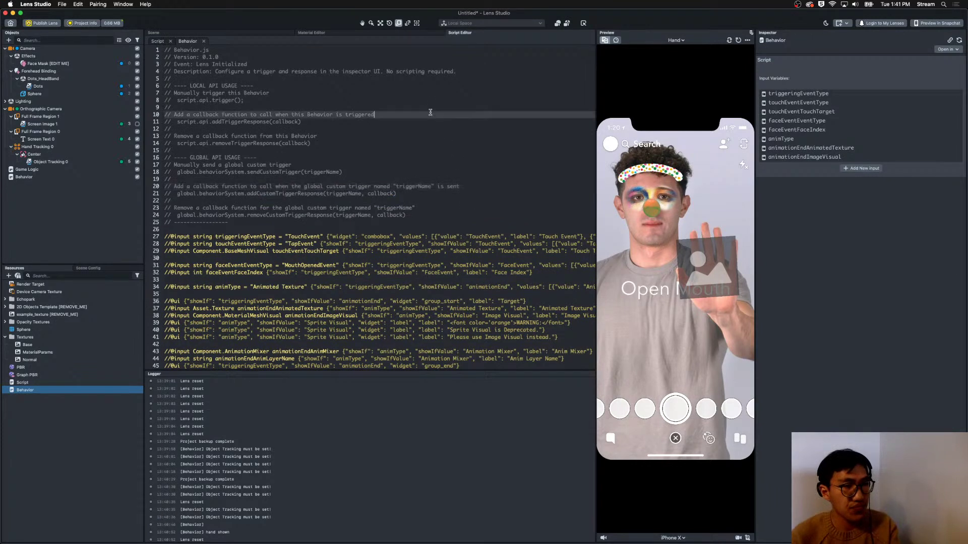
# Copy the global.behaviorSystem.addCustomTriggerResponse(triggerName, callback) line from the Behavior script into the game script, below the prompt assignment.
pyautogui.moveTo(397, 193); pyautogui.dragTo(183, 194)
pyautogui.press('super+c')
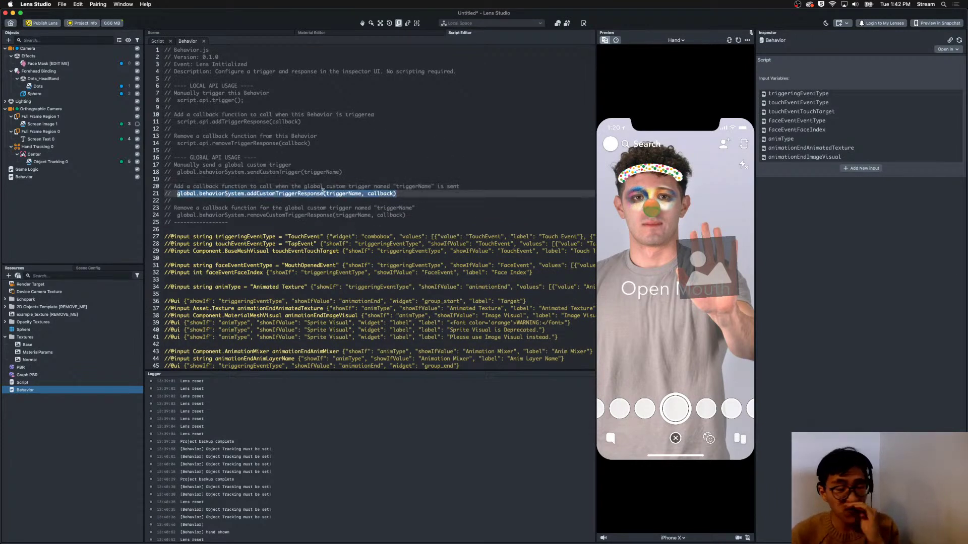
pyautogui.click(31, 177)
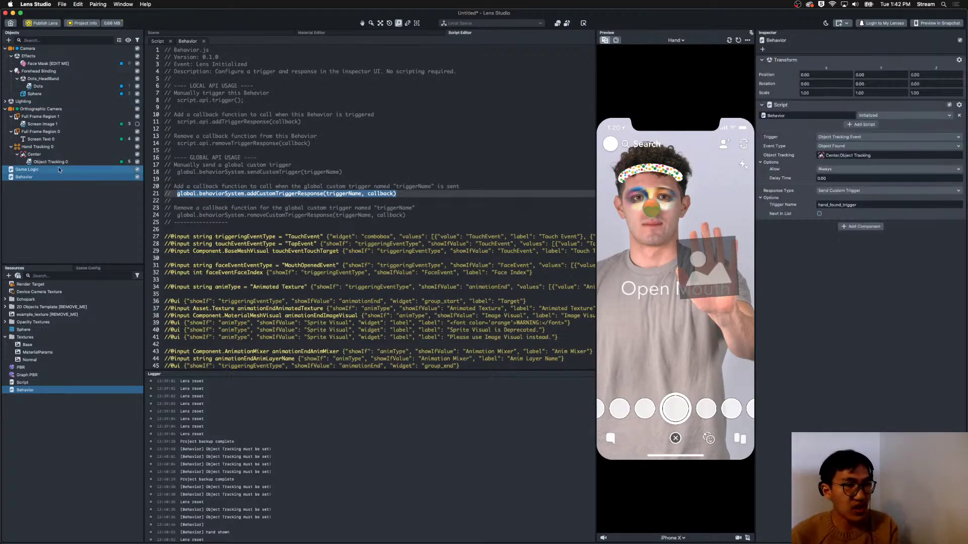
pyautogui.click(155, 41)
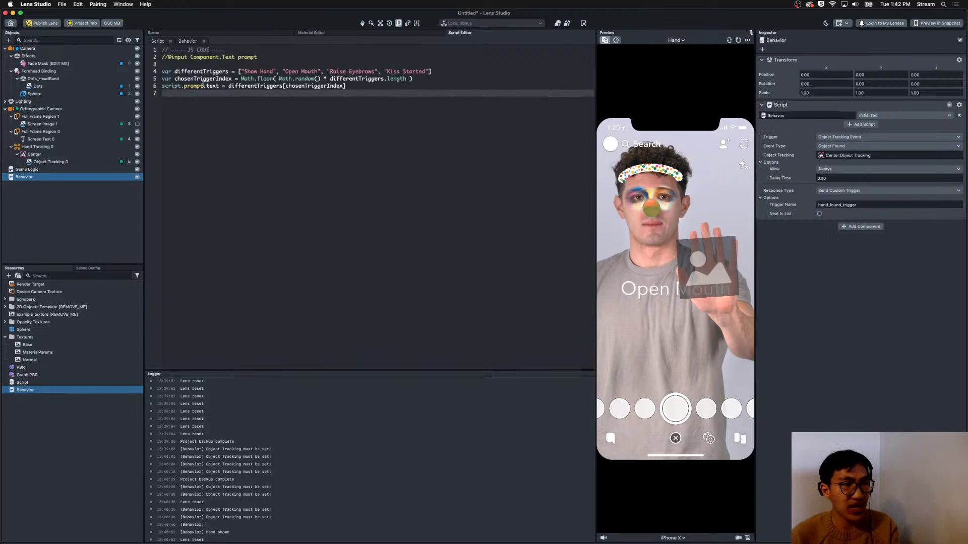
pyautogui.click(399, 108)
pyautogui.press('cmd+v')
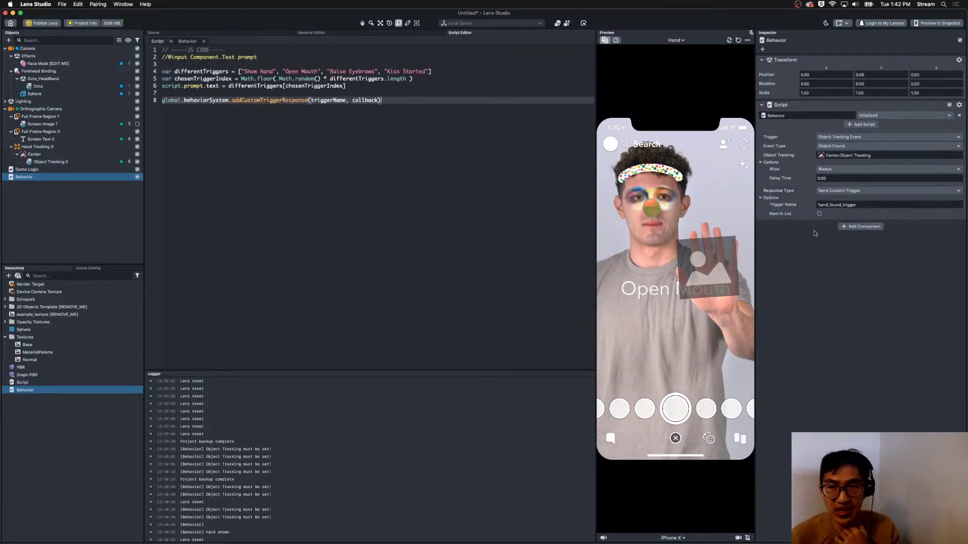
# Replace the triggerName argument with the Behavior's custom trigger name, written as the string "hand_found_trigger".
pyautogui.doubleClick(325, 99)
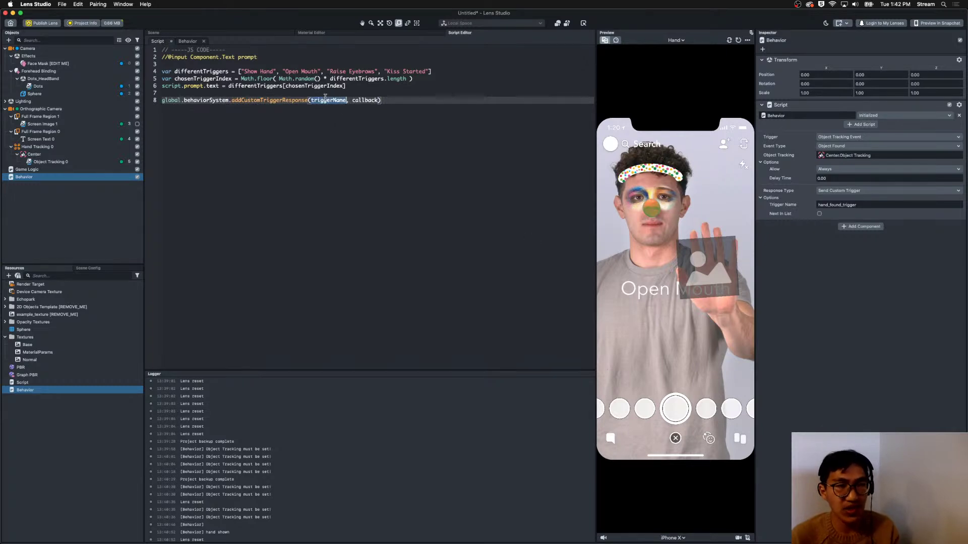
pyautogui.click(836, 204)
pyautogui.doubleClick(837, 205)
pyautogui.press('super+c')
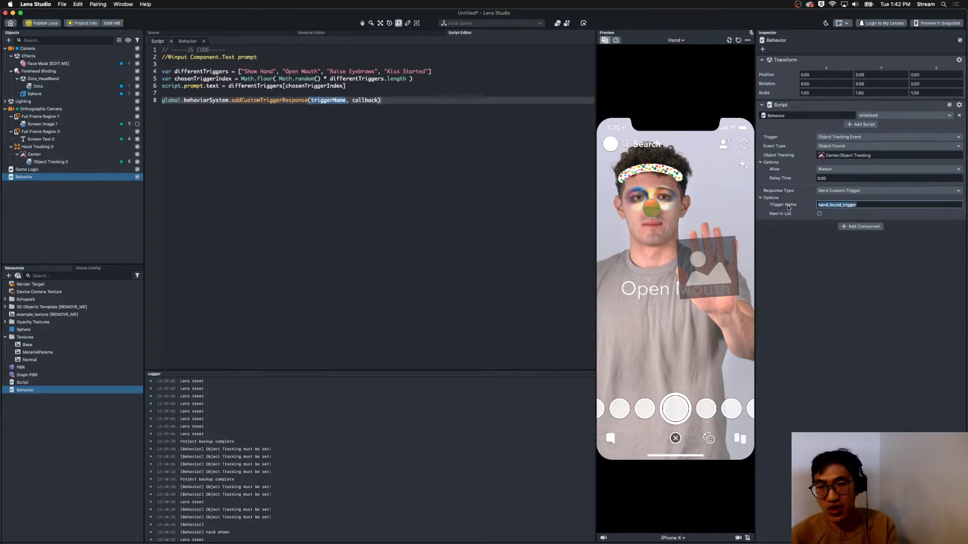
pyautogui.doubleClick(328, 100)
pyautogui.write('"')
pyautogui.press('super+v')
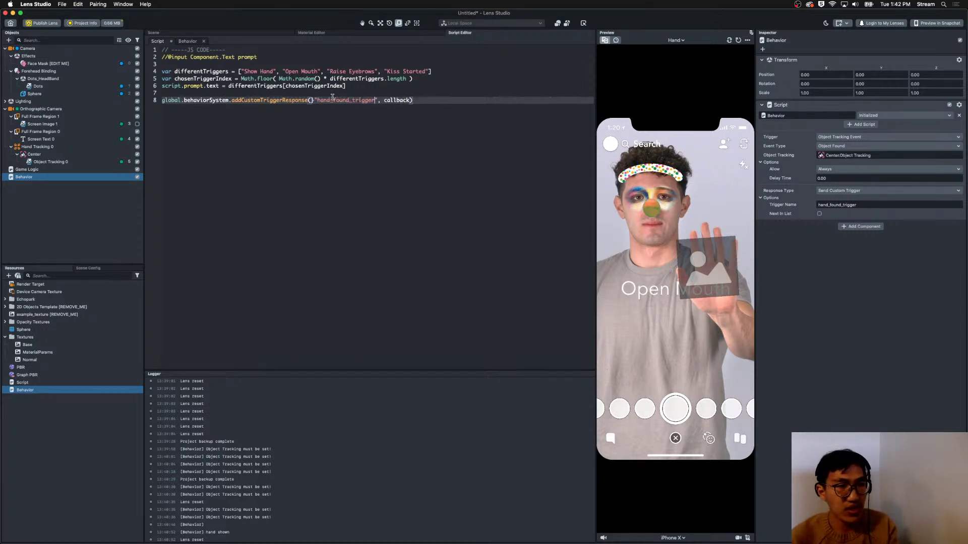
# Replace the callback argument with an inline function() that runs print("HAND SHOWN").
pyautogui.doubleClick(386, 100)
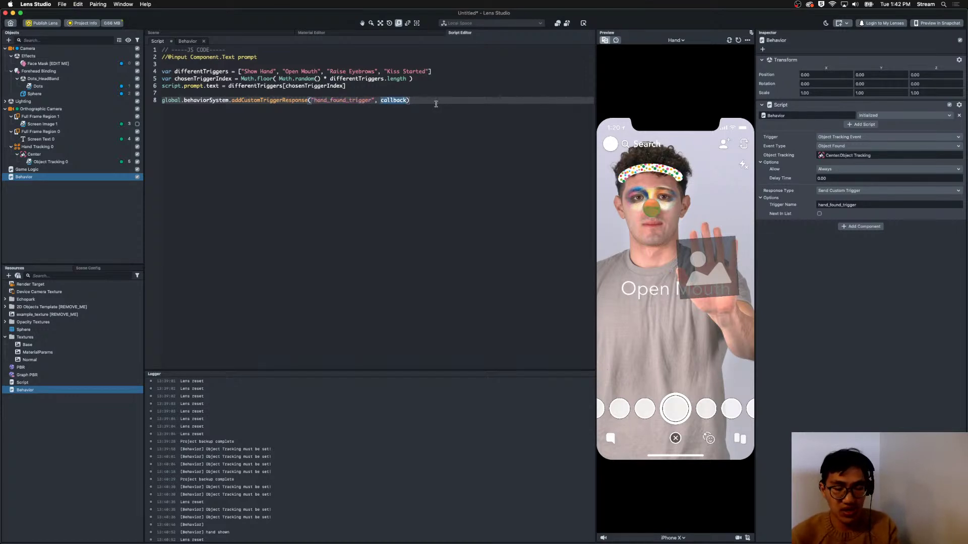
pyautogui.click(373, 86)
pyautogui.doubleClick(389, 100)
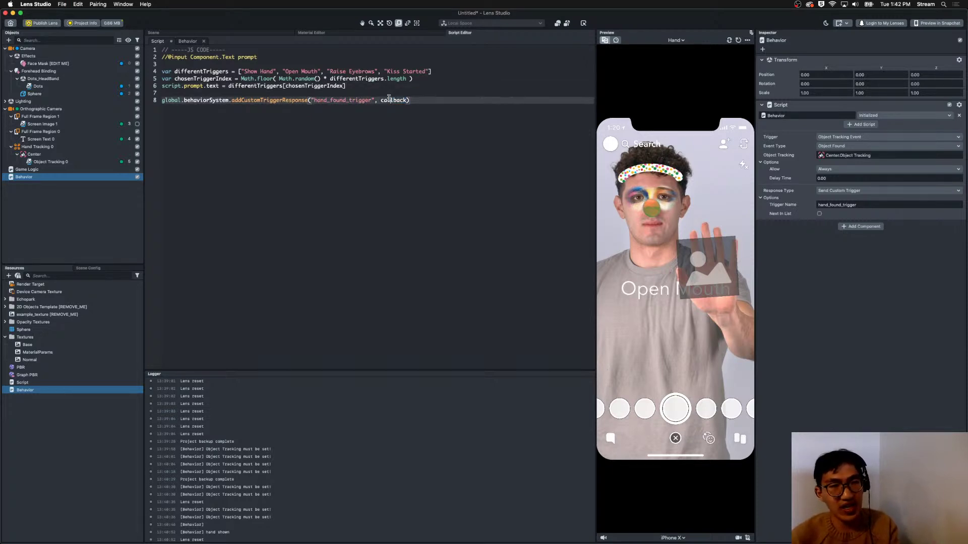
pyautogui.write('function() {}')
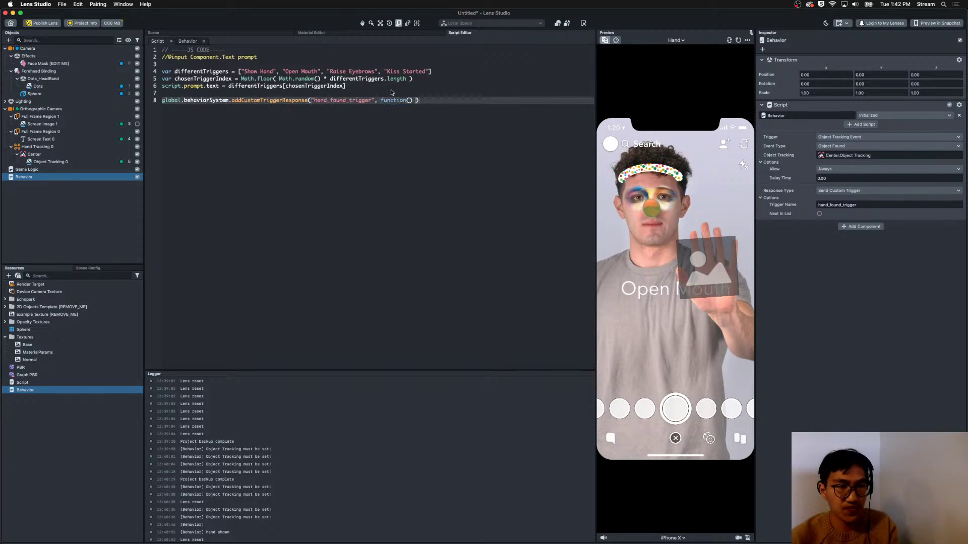
pyautogui.press('Return')
pyautogui.press('Return')
pyautogui.write('print("HAND SHOWN')
pyautogui.press('Down')
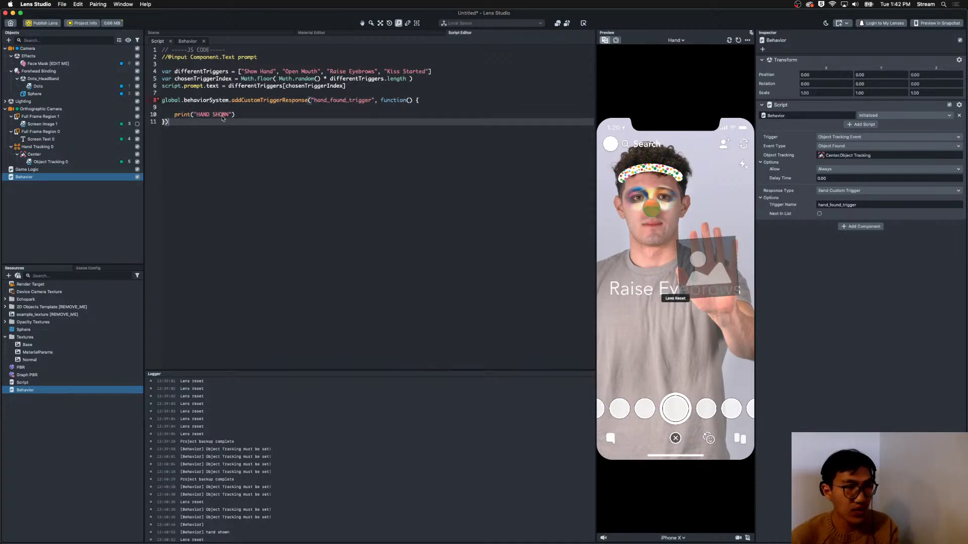
pyautogui.click(192, 100)
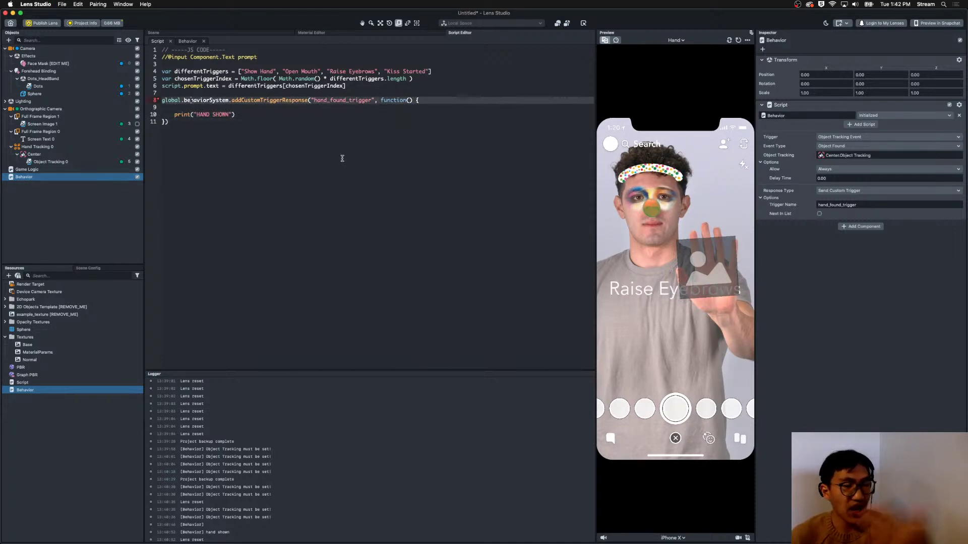
pyautogui.click(325, 159)
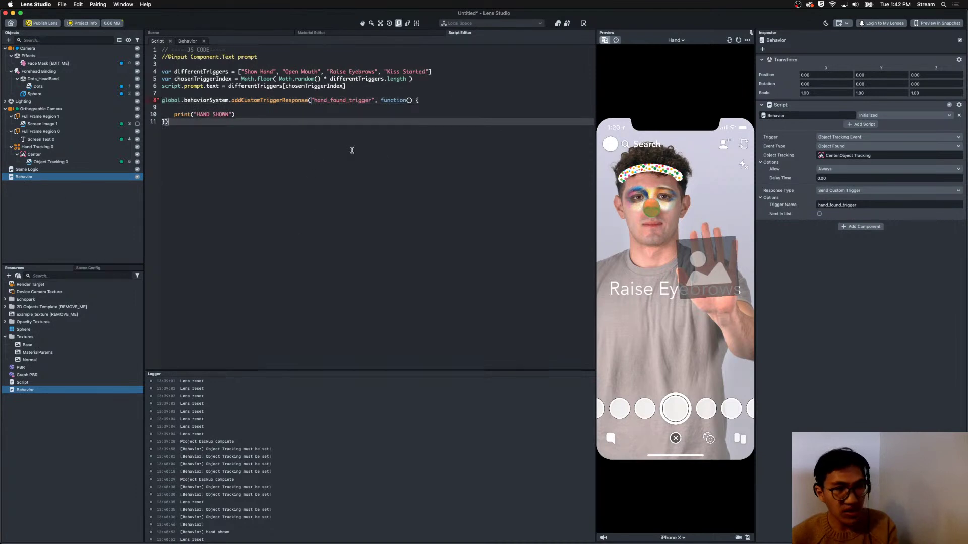
# Check the logged script error and move the Game Logic object below Behavior in the object hierarchy.
pyautogui.scroll(-2, 509, 423)
pyautogui.scroll(2, 261, 532)
pyautogui.scroll(-2, 273, 527)
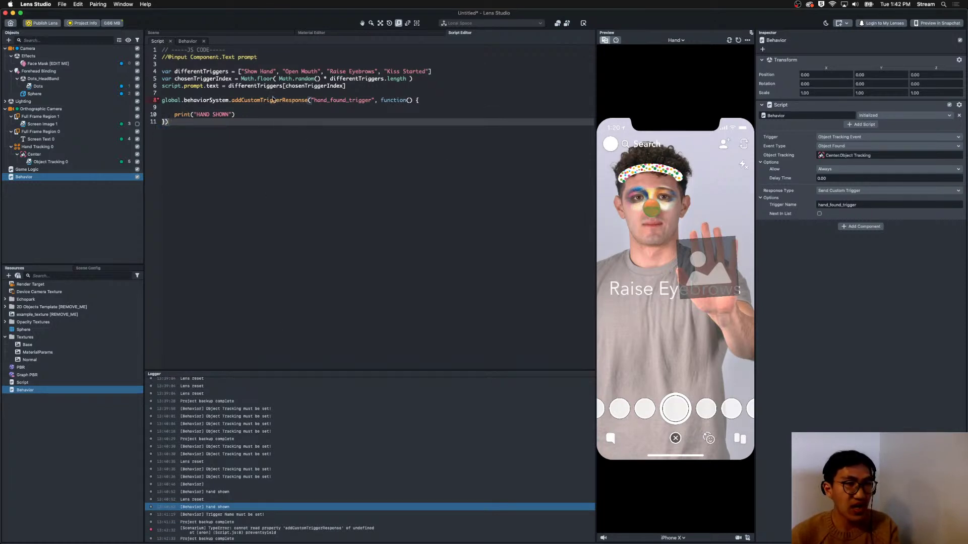
pyautogui.click(205, 99)
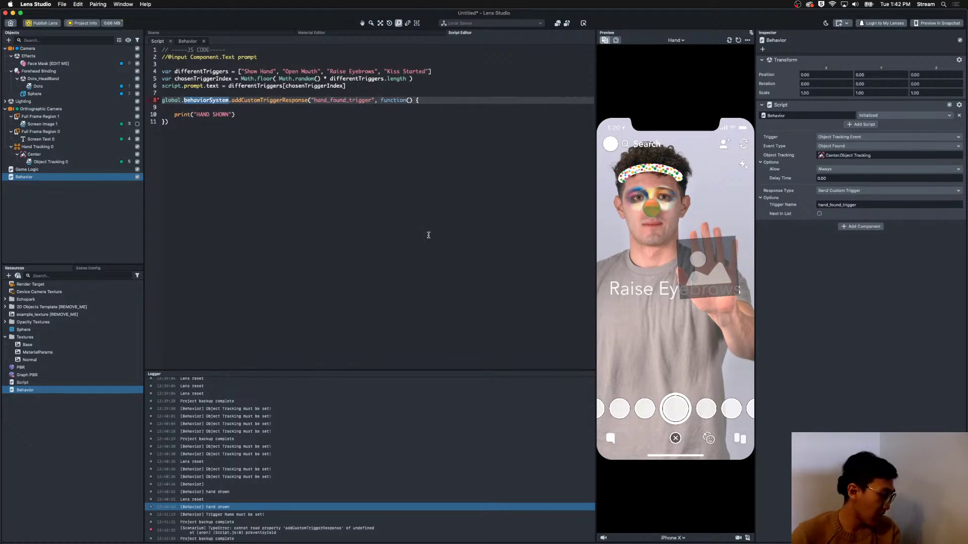
pyautogui.click(401, 167)
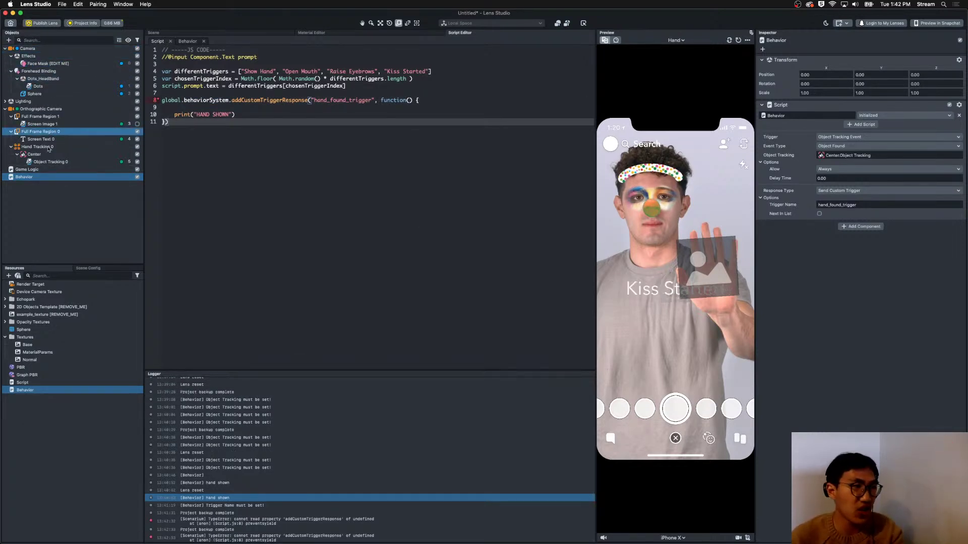
pyautogui.click(81, 244)
pyautogui.keyDown('shift'); pyautogui.click(43, 169); pyautogui.keyUp('shift')
pyautogui.moveTo(43, 169); pyautogui.dragTo(46, 181)
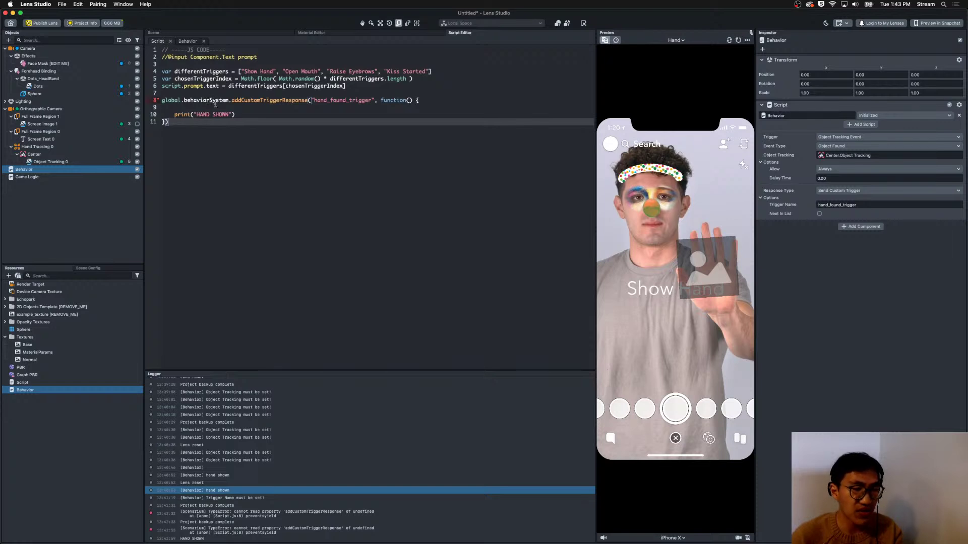
# Clear the logger and reset the lens preview to check the hand trigger's output.
pyautogui.rightClick(422, 508)
pyautogui.click(441, 502)
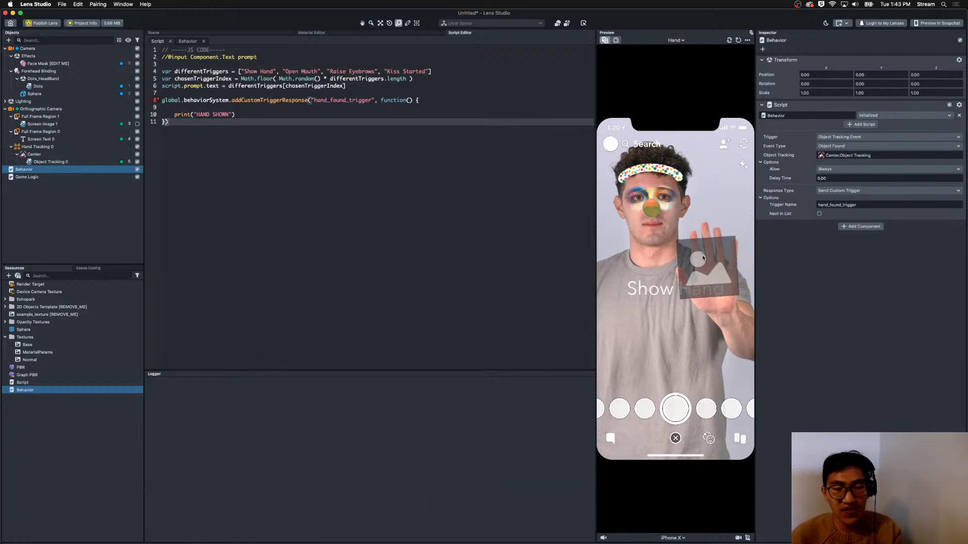
pyautogui.click(737, 40)
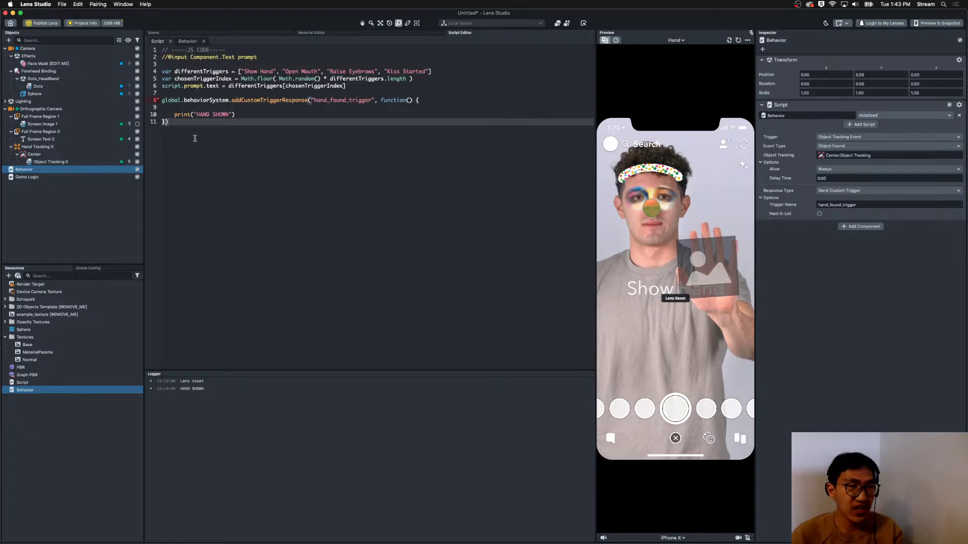
pyautogui.click(205, 100)
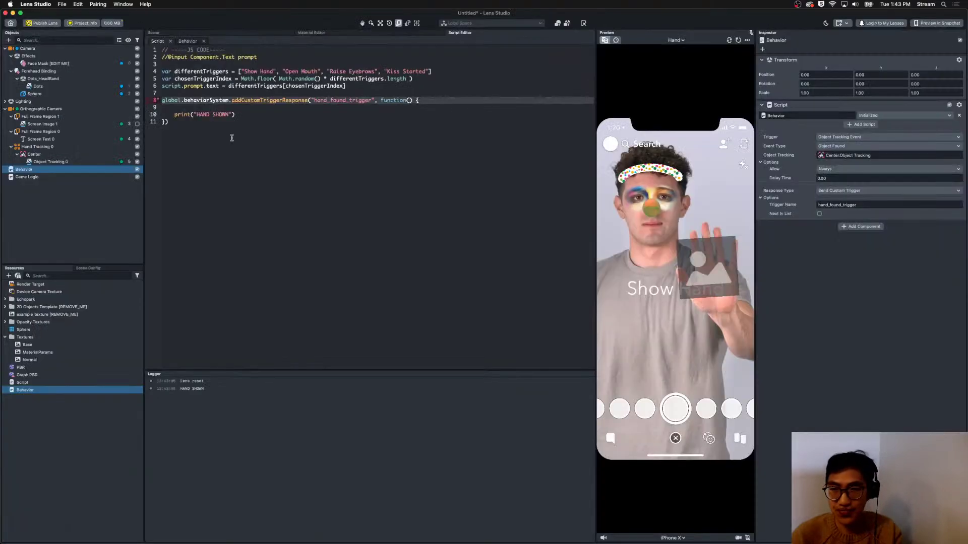
pyautogui.click(341, 204)
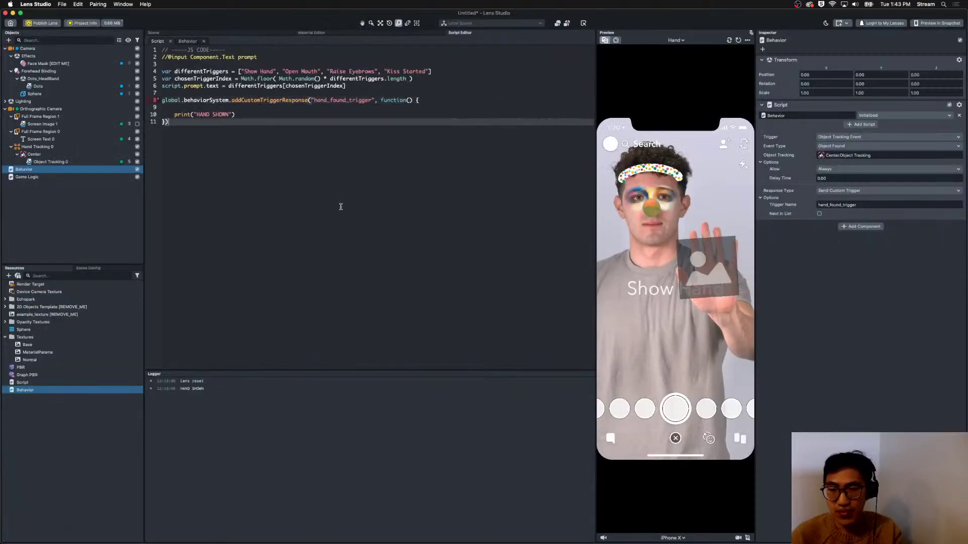
# Remove the blank line above print("HAND SHOWN") in the trigger callback and save the script.
pyautogui.click(212, 108)
pyautogui.press('BackSpace')
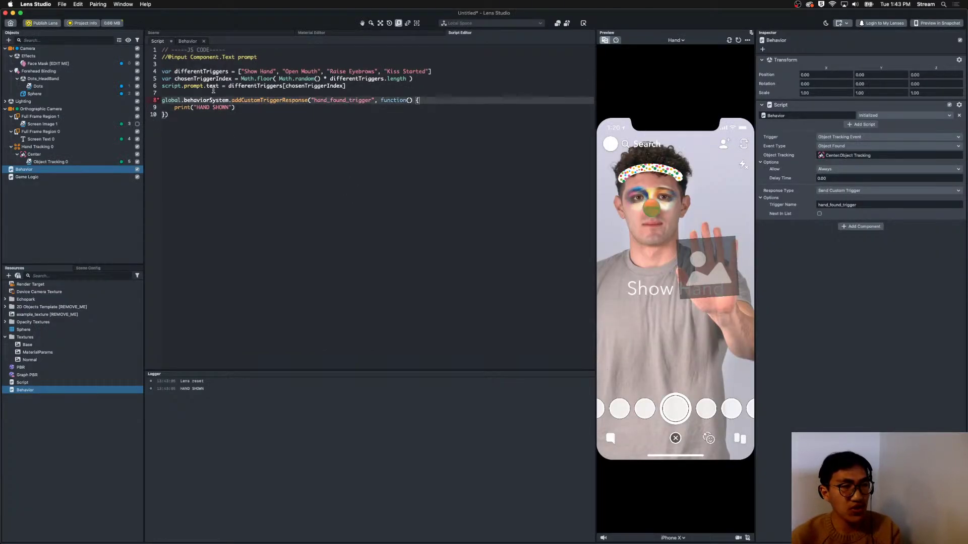
pyautogui.click(385, 83)
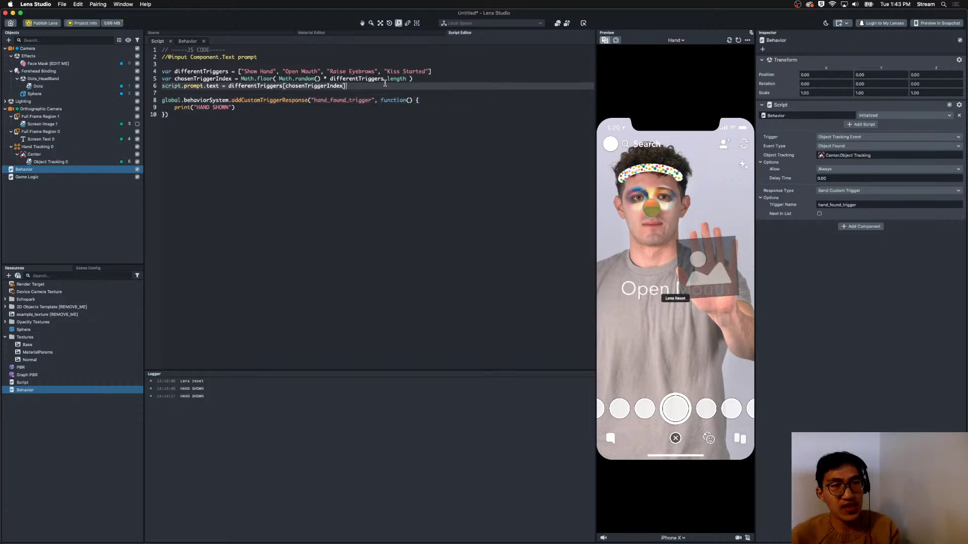
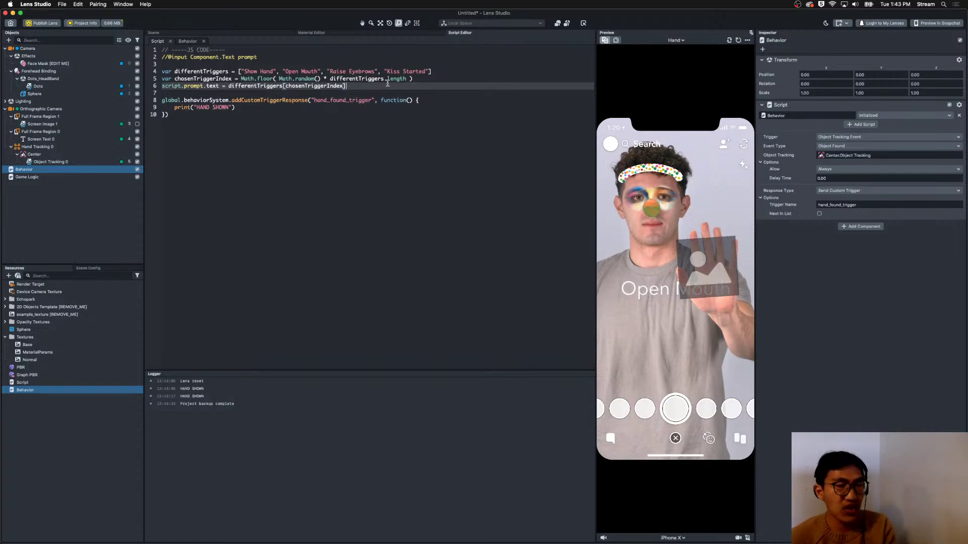
# Add script.createEvent("UpdateEvent") below the custom trigger response, separated by a blank line.
pyautogui.click(396, 182)
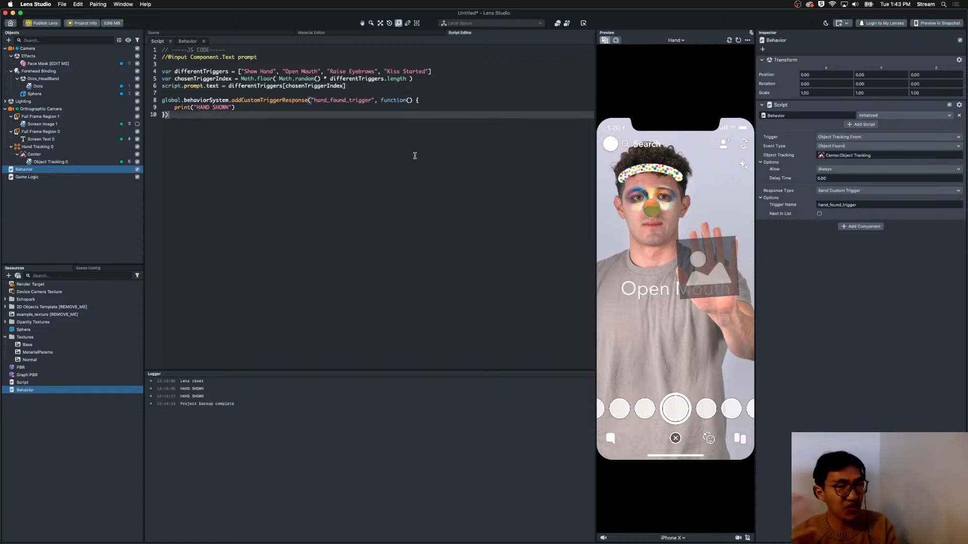
pyautogui.press('Return')
pyautogui.press('Return')
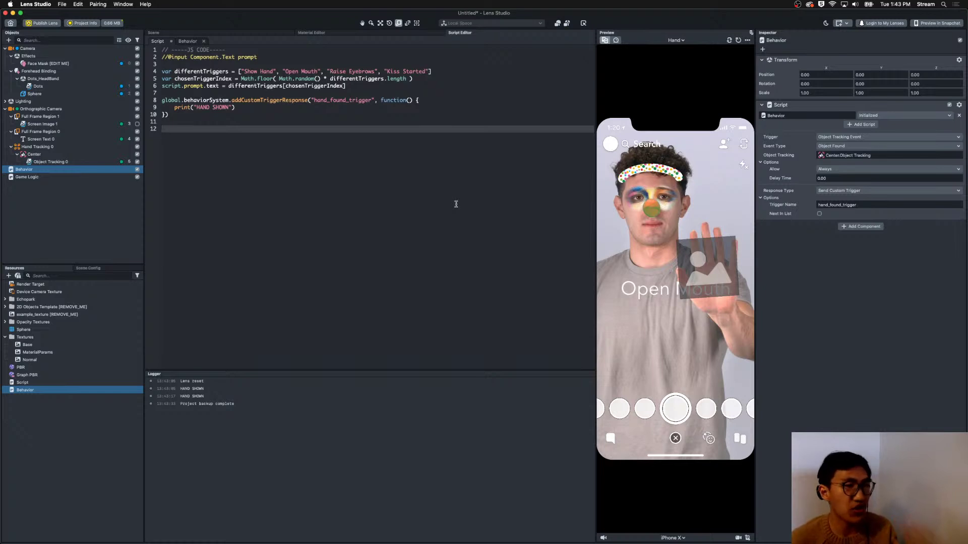
pyautogui.write('script')
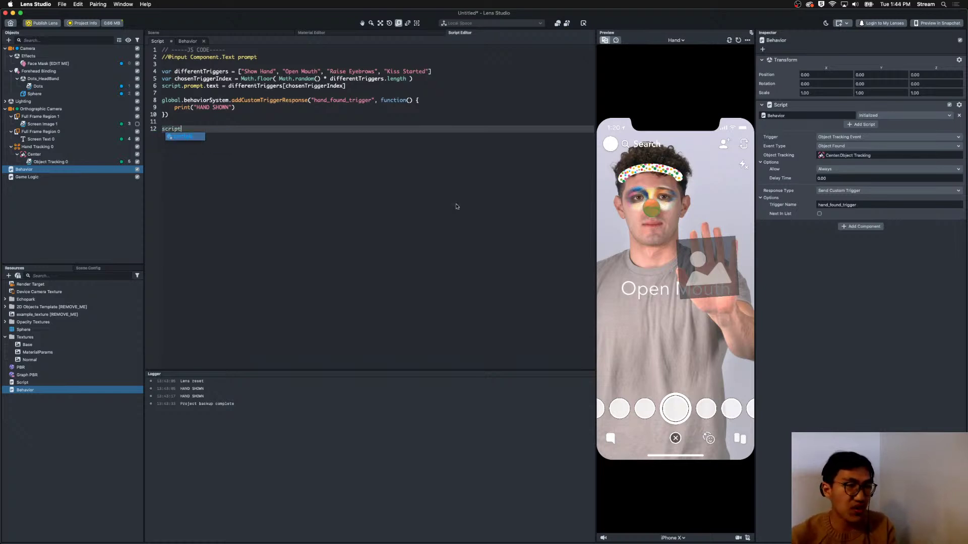
pyautogui.write('.createEvent("')
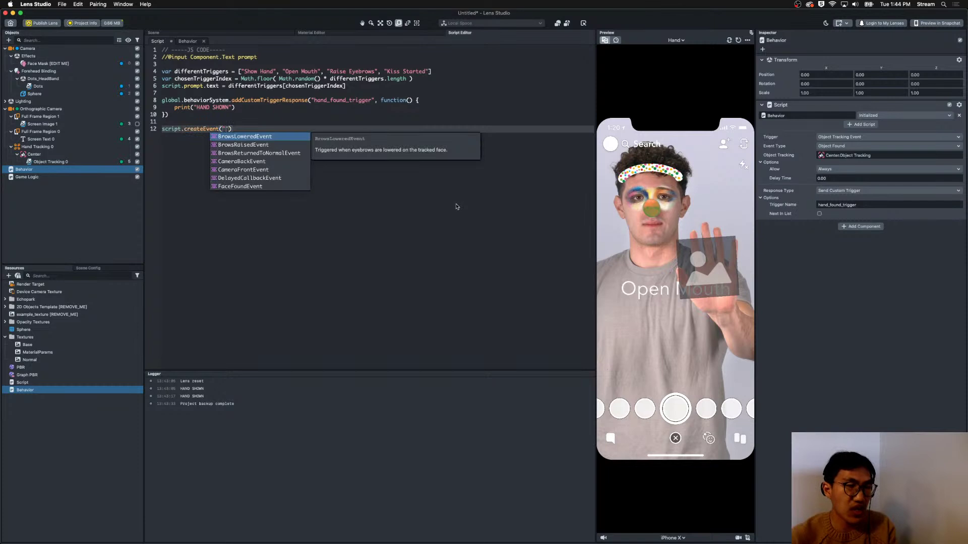
pyautogui.write('Up')
pyautogui.press('Return')
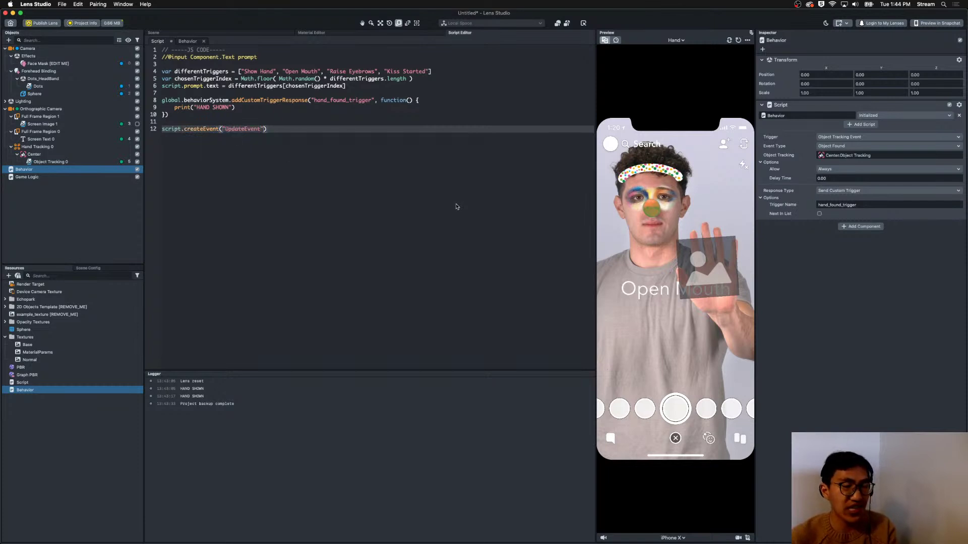
pyautogui.press('Up')
pyautogui.press('Up')
pyautogui.click(426, 155)
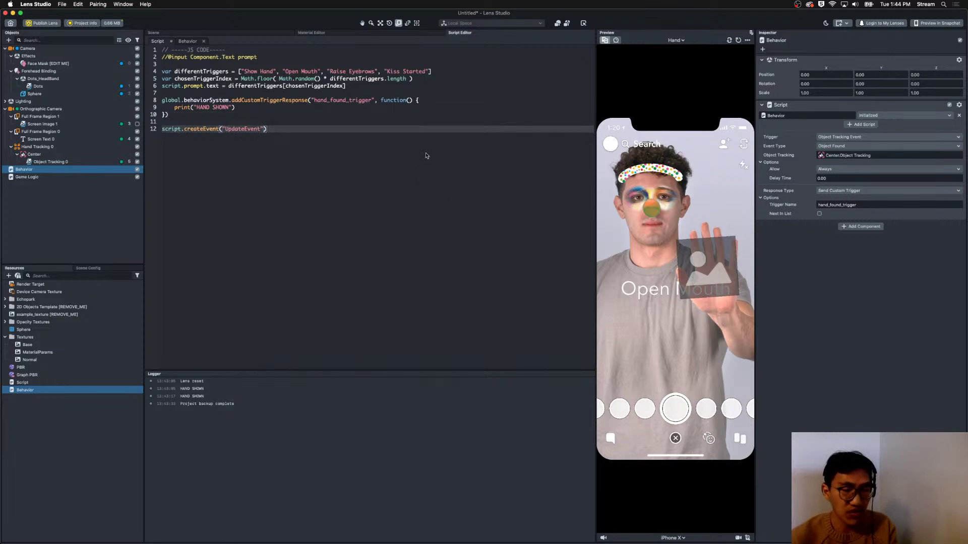
# Bind an inline function() that runs print("UPDATE") to the update event and save the script.
pyautogui.write('.b')
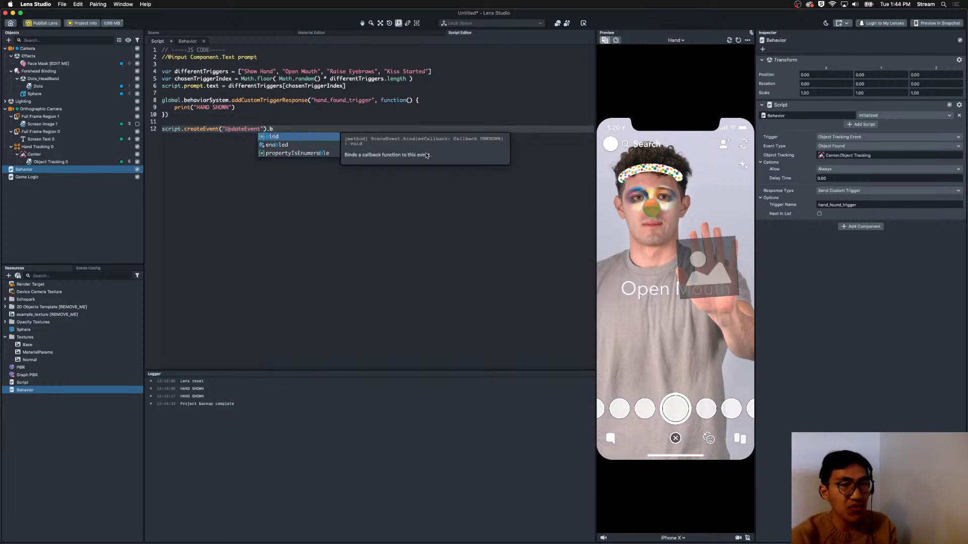
pyautogui.write('ind(fun')
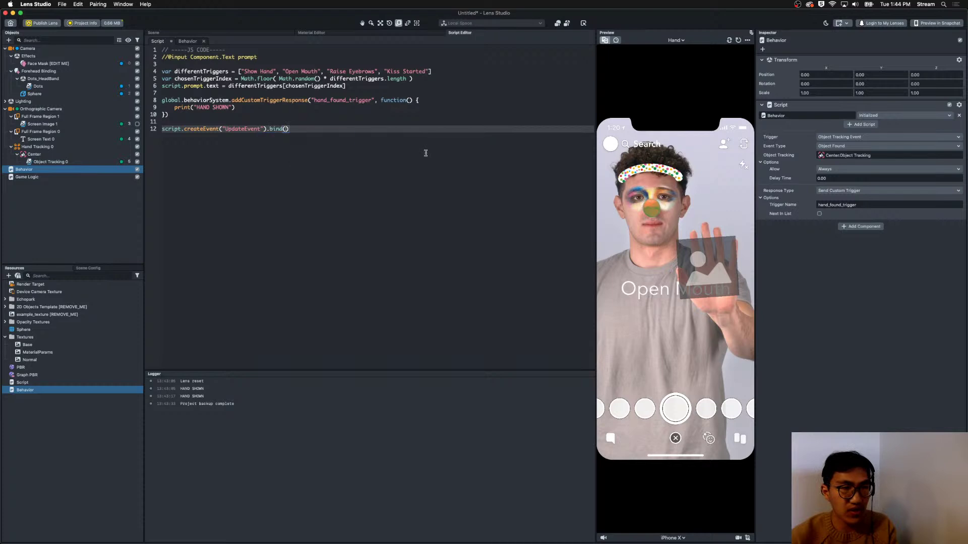
pyautogui.write('ction() {')
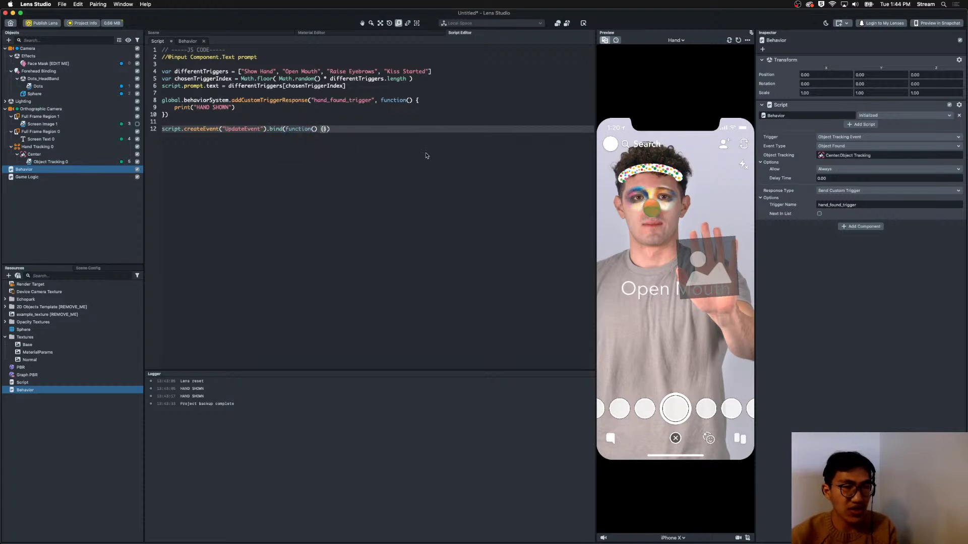
pyautogui.press('Return')
pyautogui.write("print('")
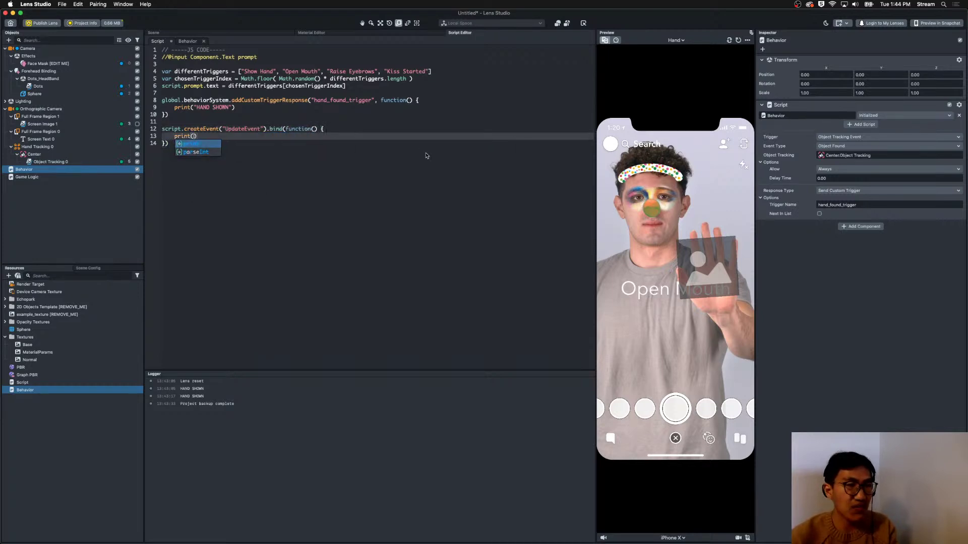
pyautogui.write('UPDATE')
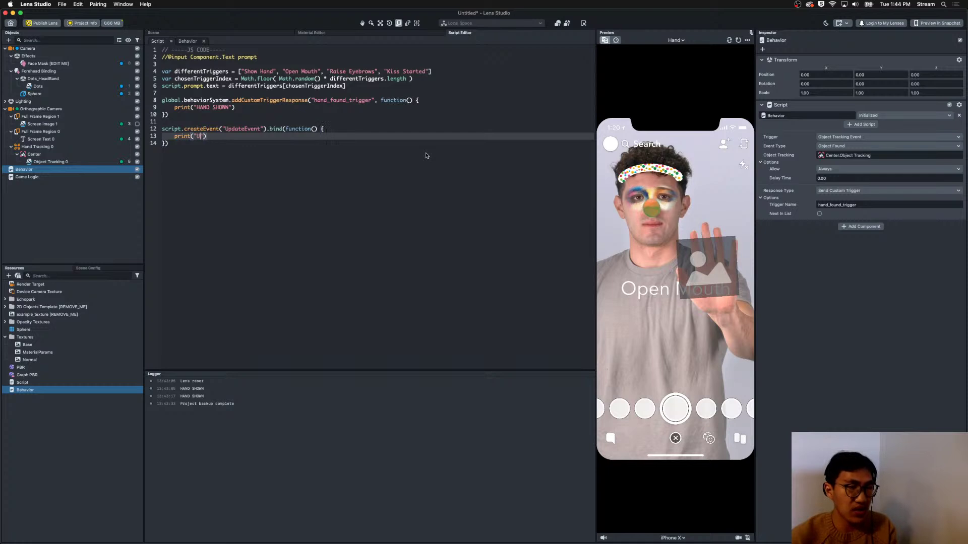
pyautogui.press('super+s')
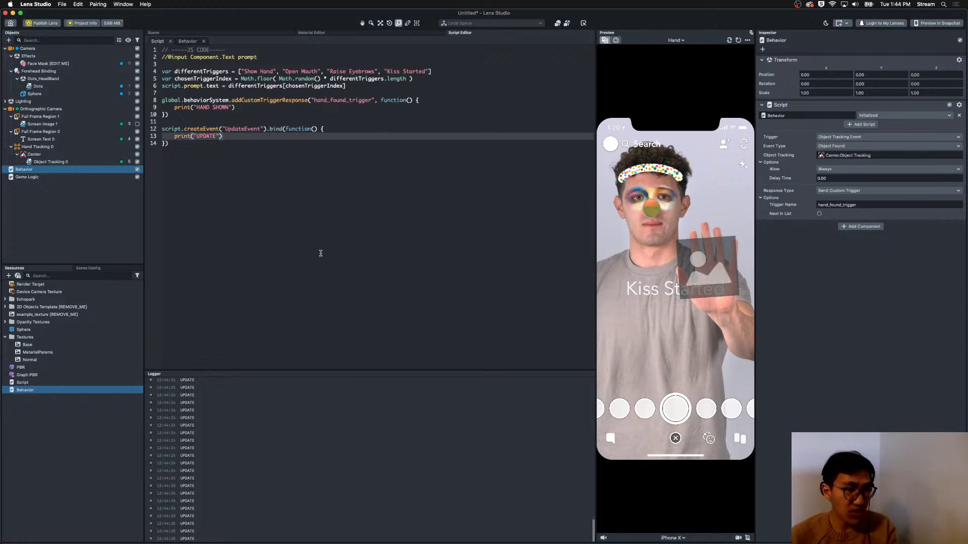
# Declare var timeSinceLensStarted = 0 ; above the differentTriggers array, with a blank line between them.
pyautogui.click(216, 144)
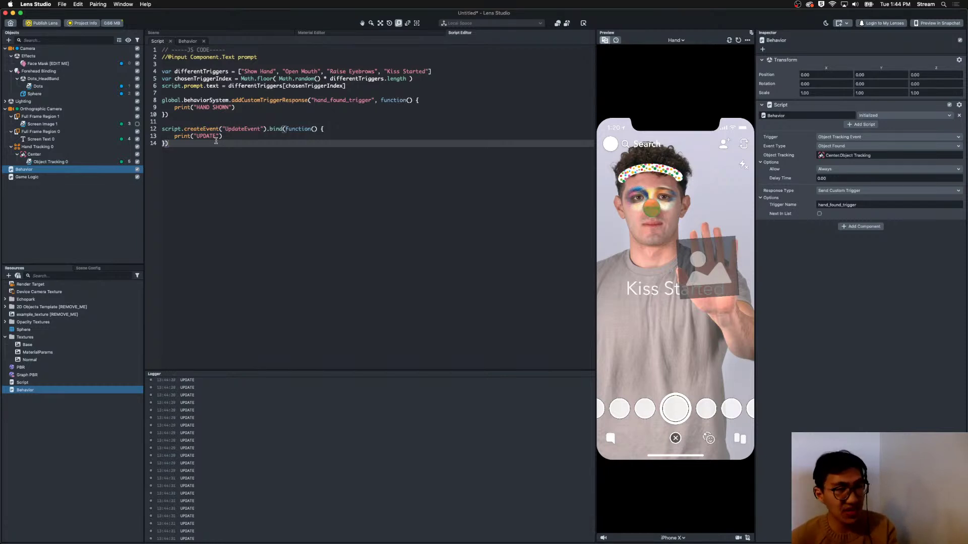
pyautogui.click(262, 114)
pyautogui.click(341, 65)
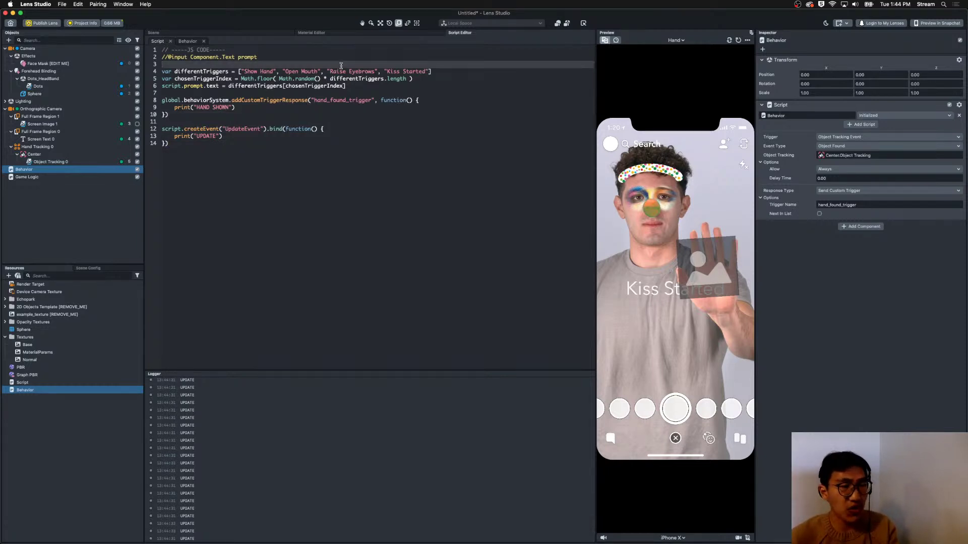
pyautogui.press('Return')
pyautogui.write('var')
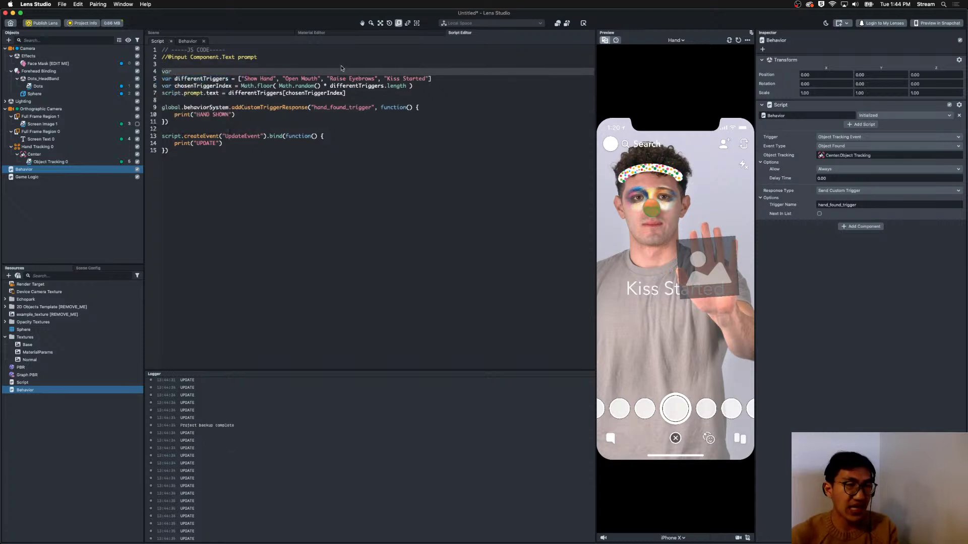
pyautogui.press('Return')
pyautogui.press('Down')
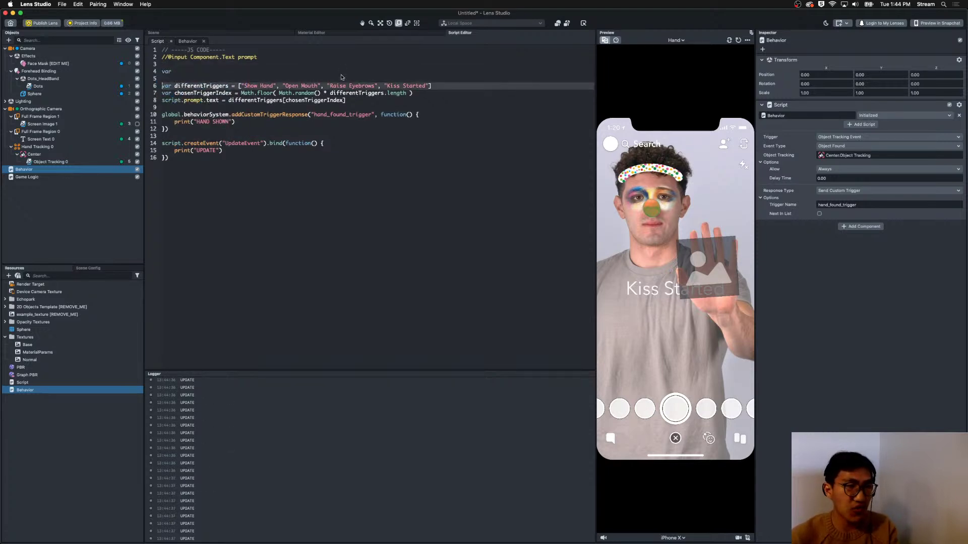
pyautogui.click(266, 72)
pyautogui.write('t')
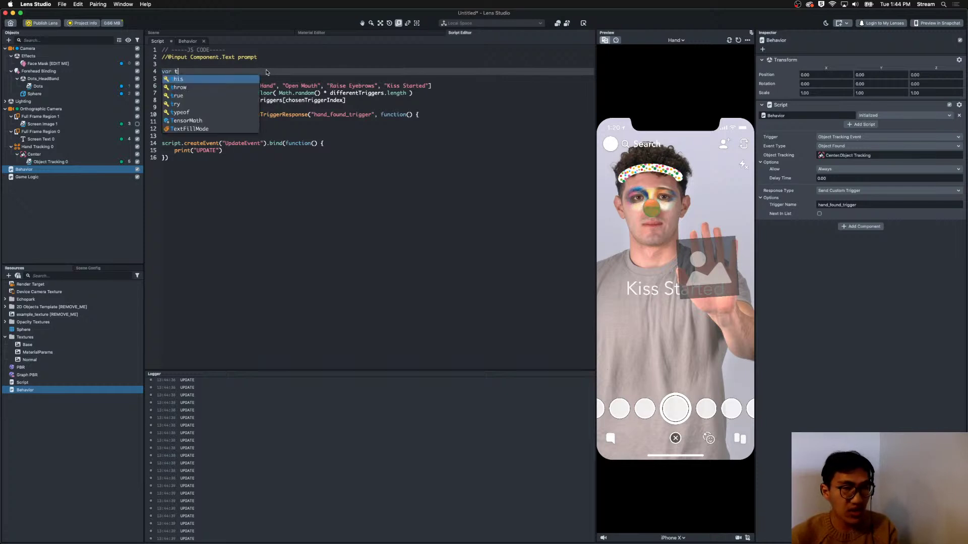
pyautogui.write('imeSinceLensStarted = 0 ;')
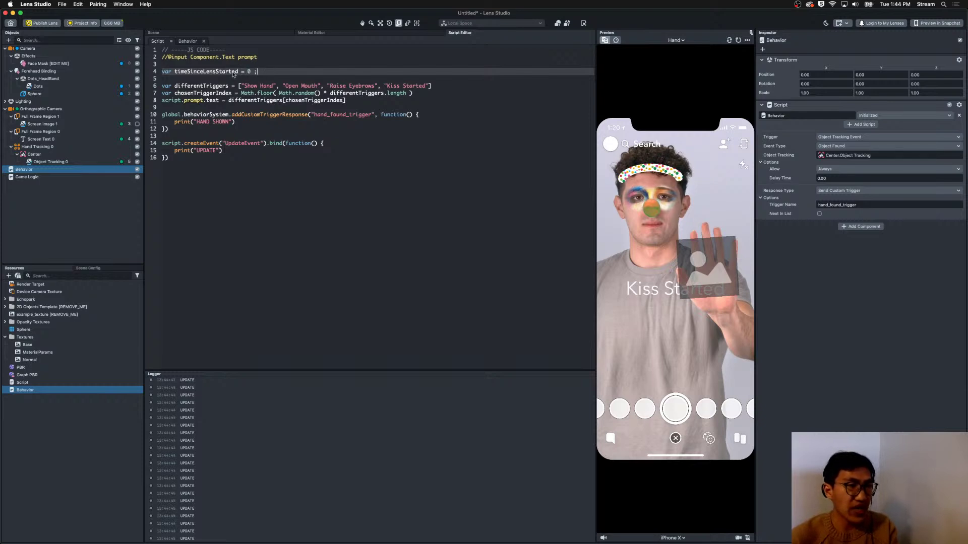
# Replace print("UPDATE") in the update callback with timeSinceLensStarted += getDeltaTime();.
pyautogui.moveTo(231, 154); pyautogui.dragTo(175, 154)
pyautogui.write('timeSinceLensStarted')
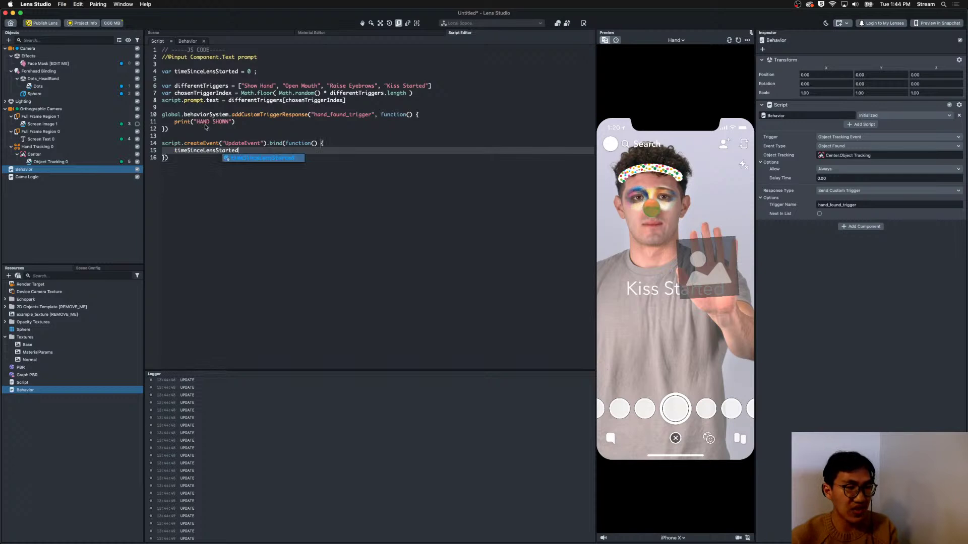
pyautogui.write(' +')
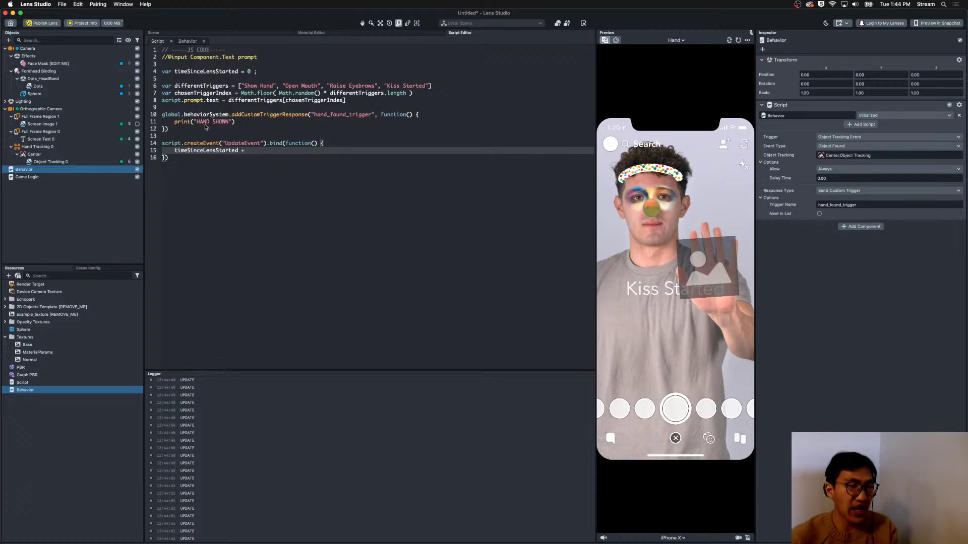
pyautogui.write('= getDeltaTime();')
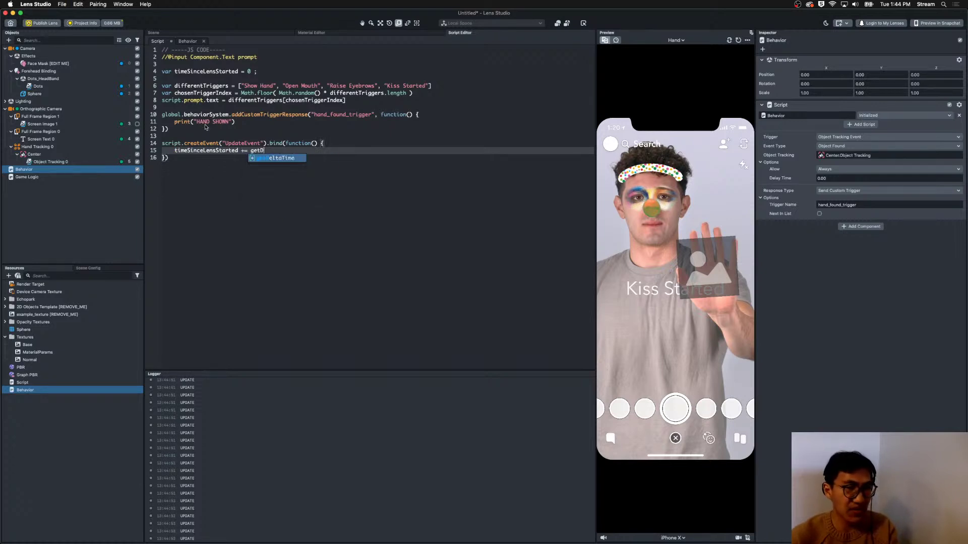
# Add print(timeSinceLensStarted) at the end of the update callback, after a blank line, and save the script.
pyautogui.press('Return')
pyautogui.press('Return')
pyautogui.write('print(timeSinceLensStarted)')
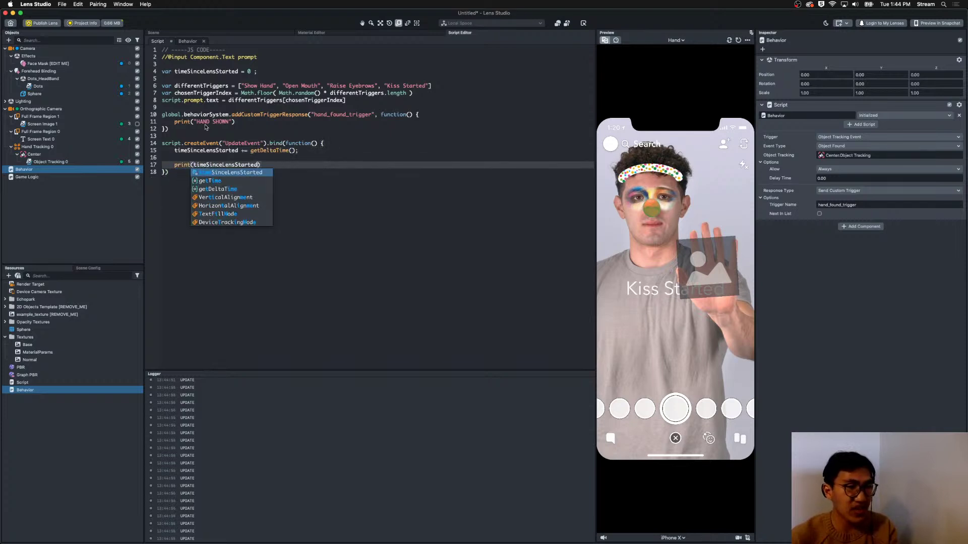
pyautogui.press('super+s')
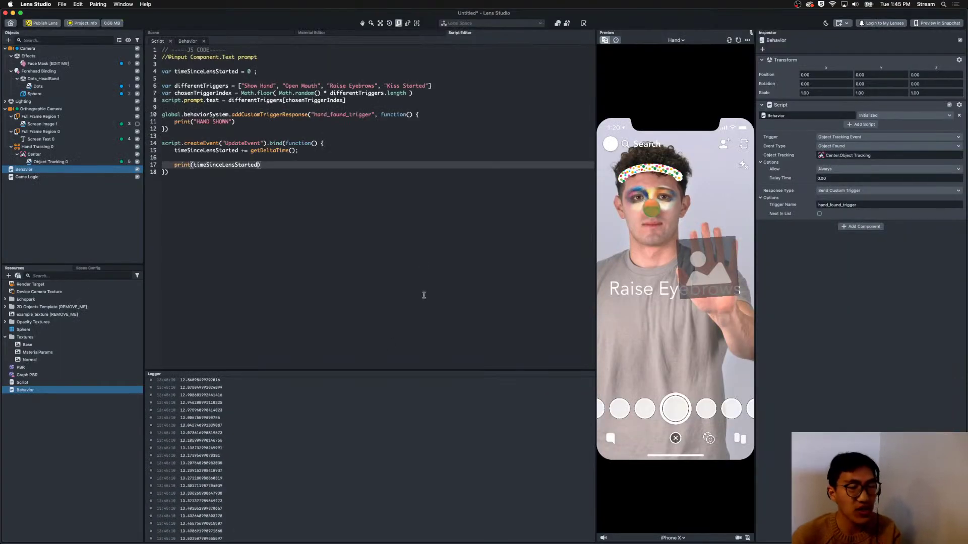
pyautogui.click(379, 185)
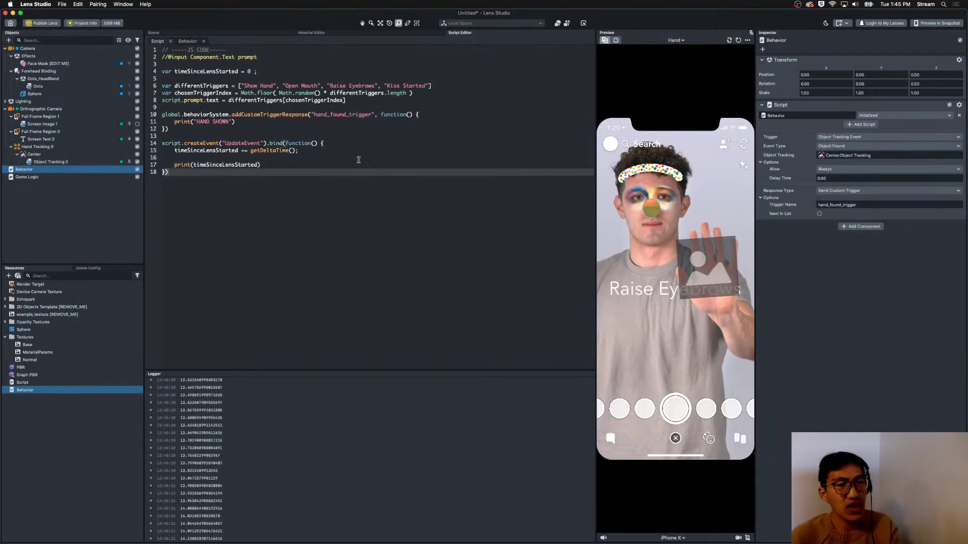
# Change the timeSinceLensStarted declaration to var timeLeft = 2;.
pyautogui.click(309, 128)
pyautogui.click(558, 115)
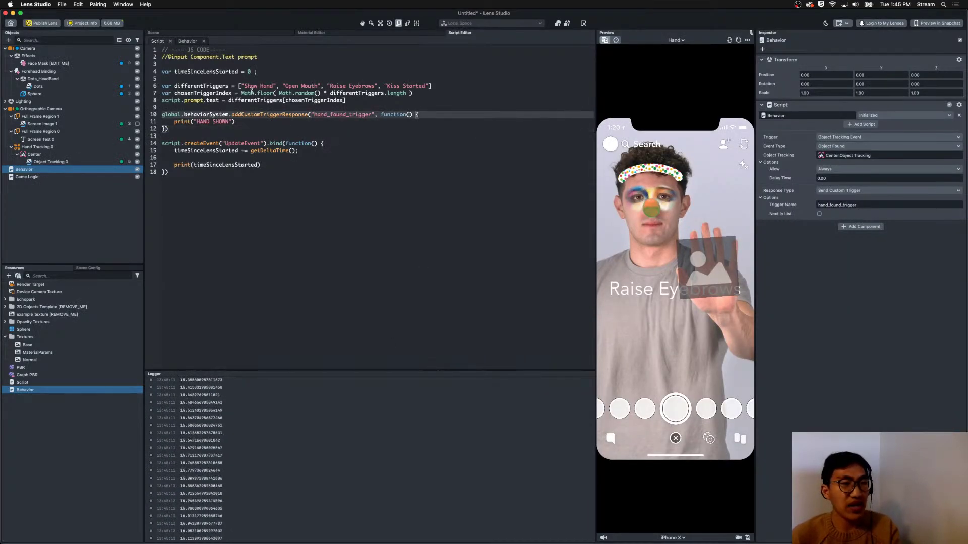
pyautogui.doubleClick(222, 71)
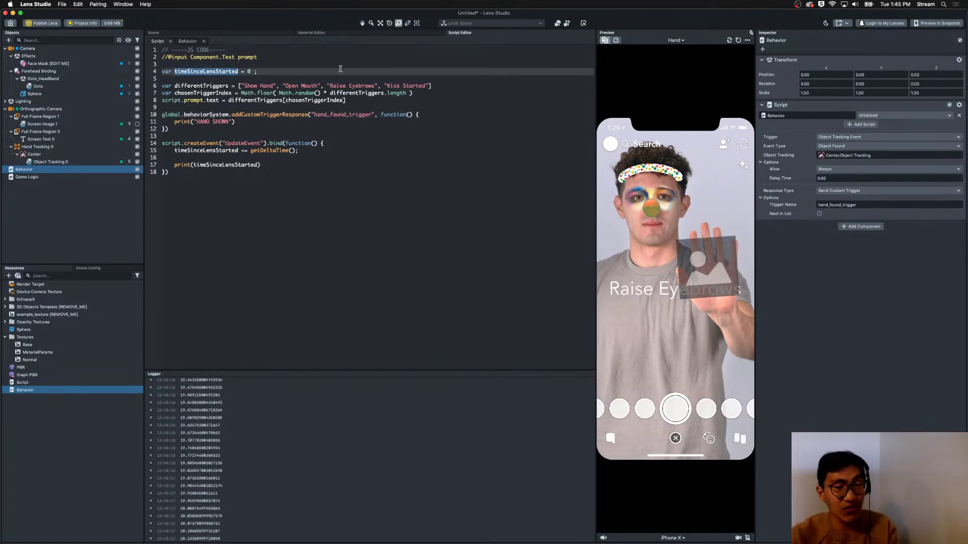
pyautogui.write('time')
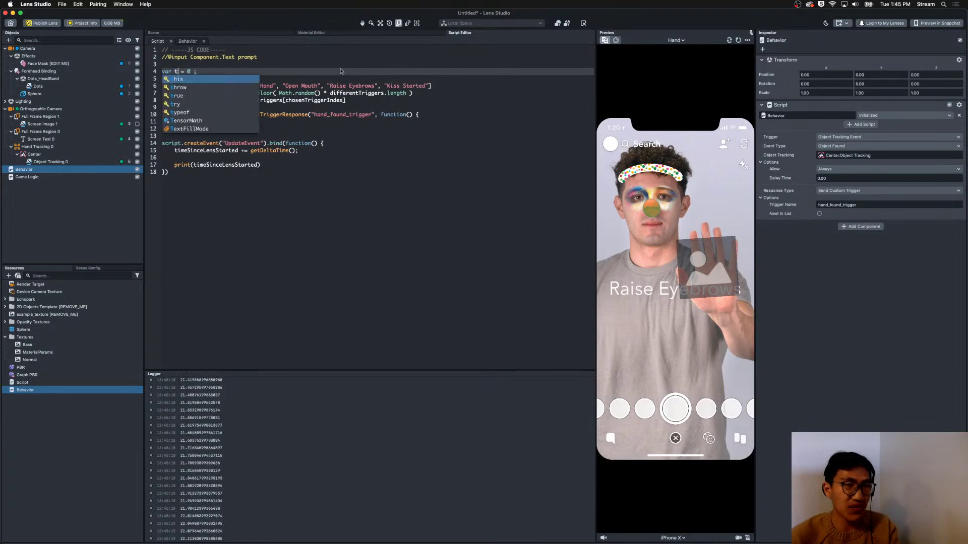
pyautogui.write('Left')
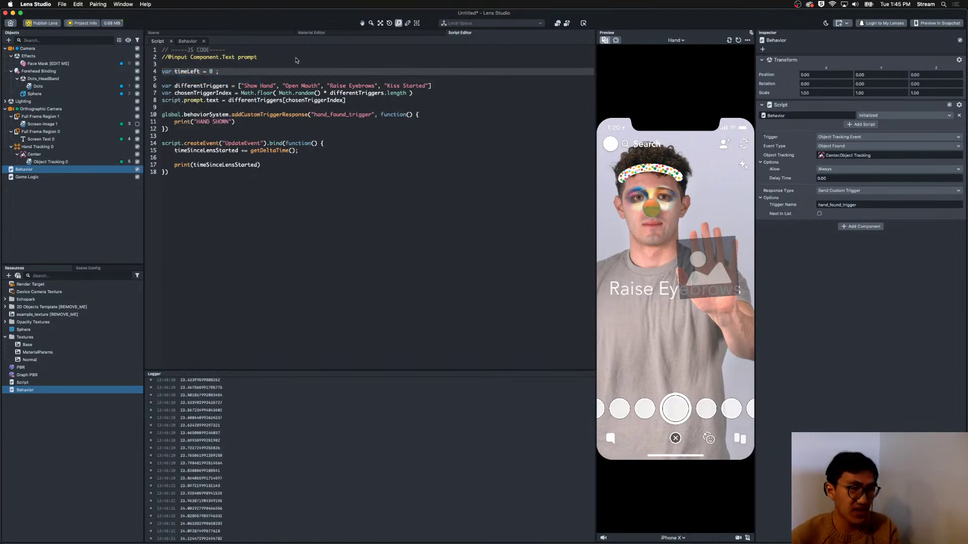
pyautogui.doubleClick(209, 71)
pyautogui.write('2')
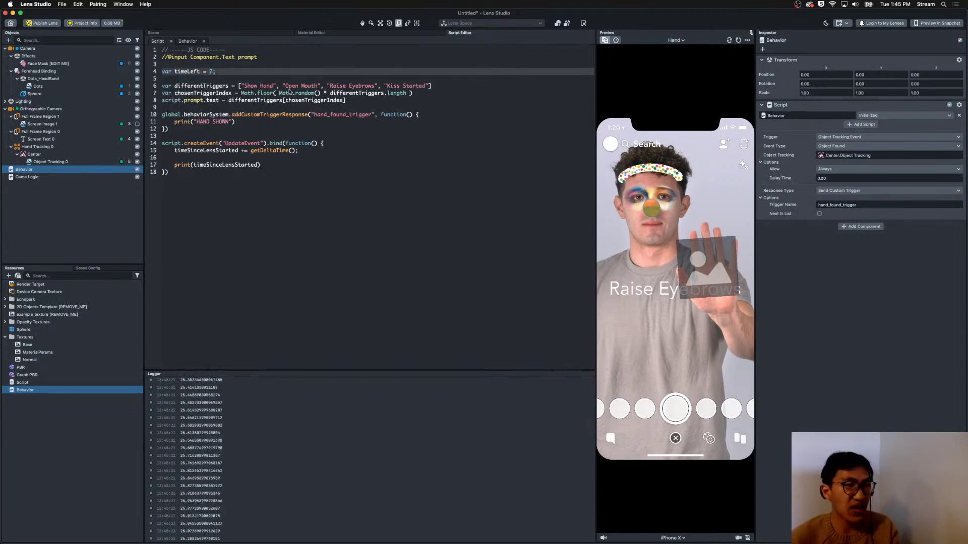
# Rewrite the first line of the update callback as timeLeft -= getDeltaTime(); and save the script.
pyautogui.click(268, 166)
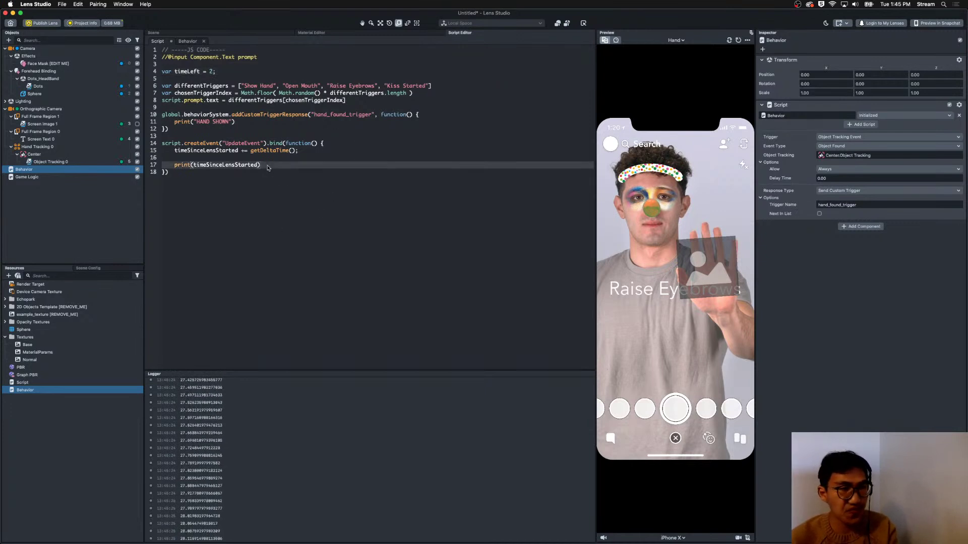
pyautogui.click(195, 72)
pyautogui.doubleClick(214, 151)
pyautogui.write('timeLeft')
pyautogui.press('BackSpace')
pyautogui.write('-')
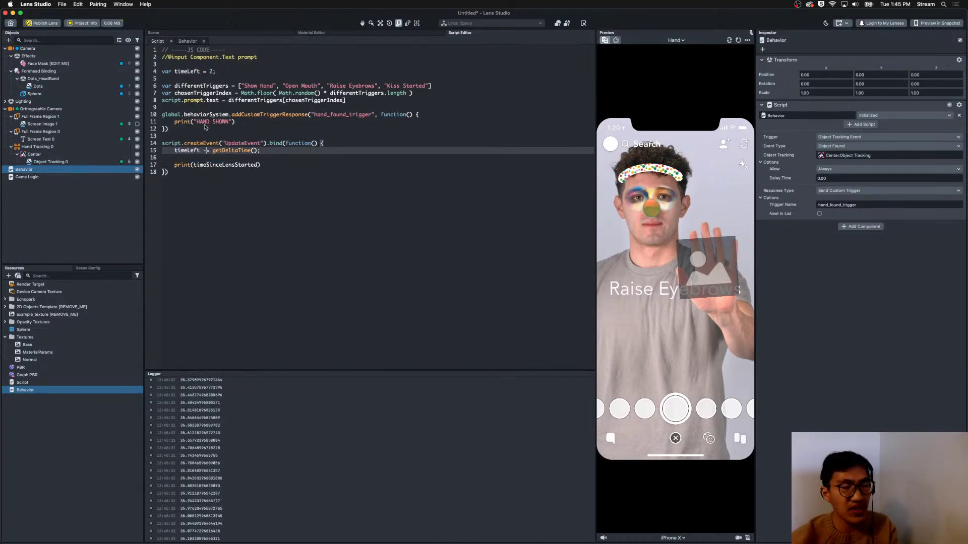
pyautogui.click(249, 173)
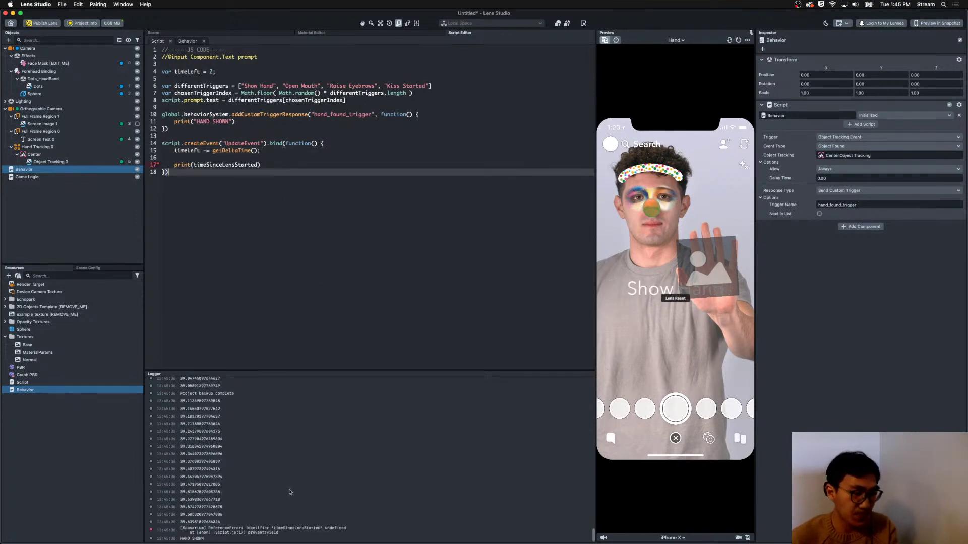
# Replace timeSinceLensStarted with timeLeft in the update callback's print statement and save the script.
pyautogui.click(276, 158)
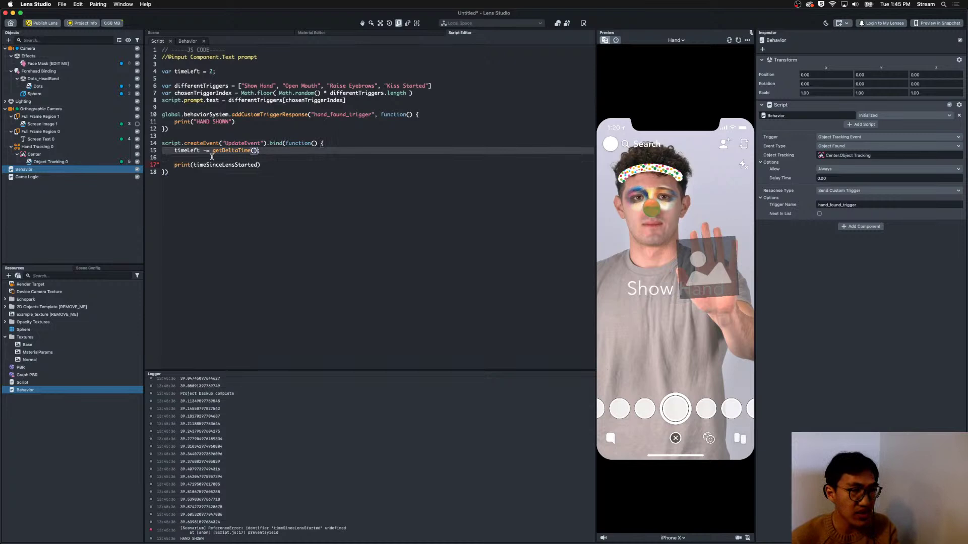
pyautogui.press('Down')
pyautogui.click(182, 71)
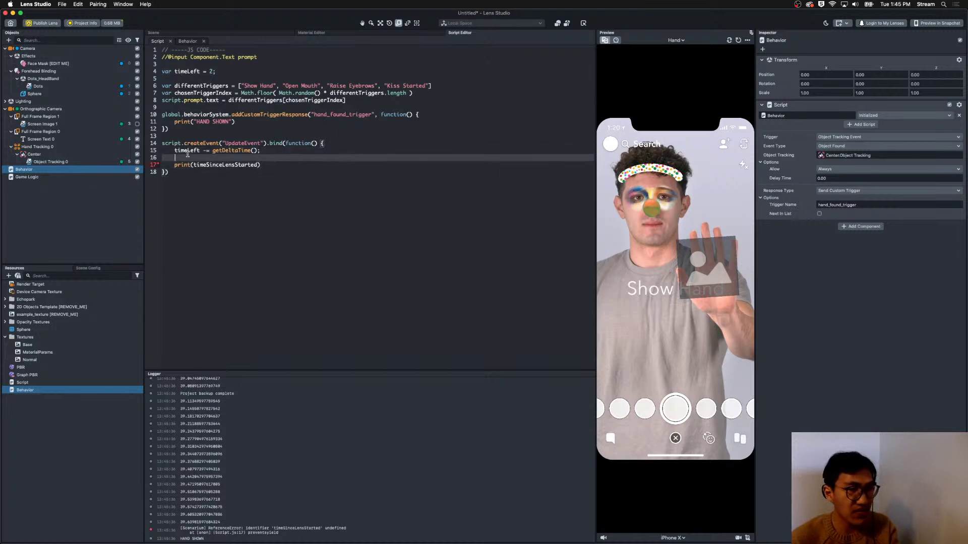
pyautogui.click(204, 165)
pyautogui.doubleClick(204, 164)
pyautogui.write('timeLeft')
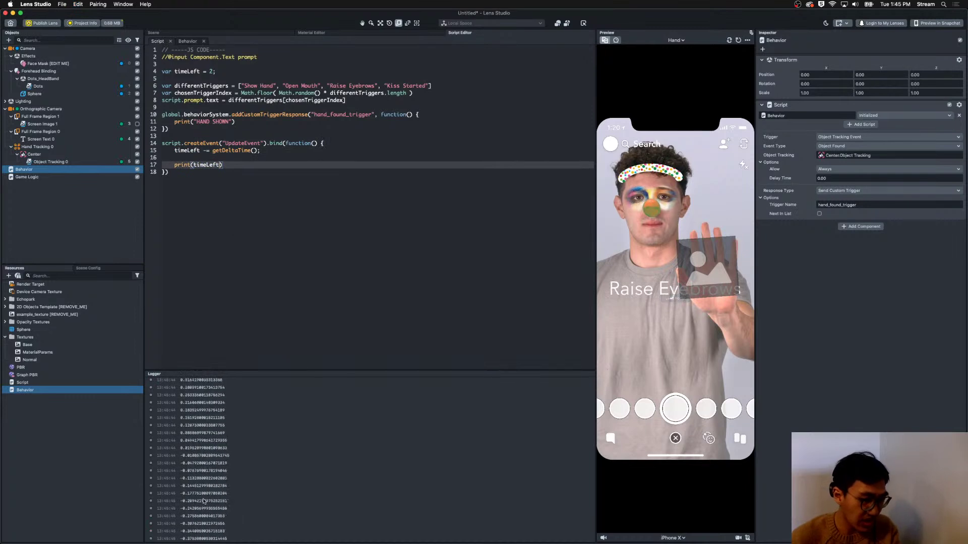
pyautogui.press('Down')
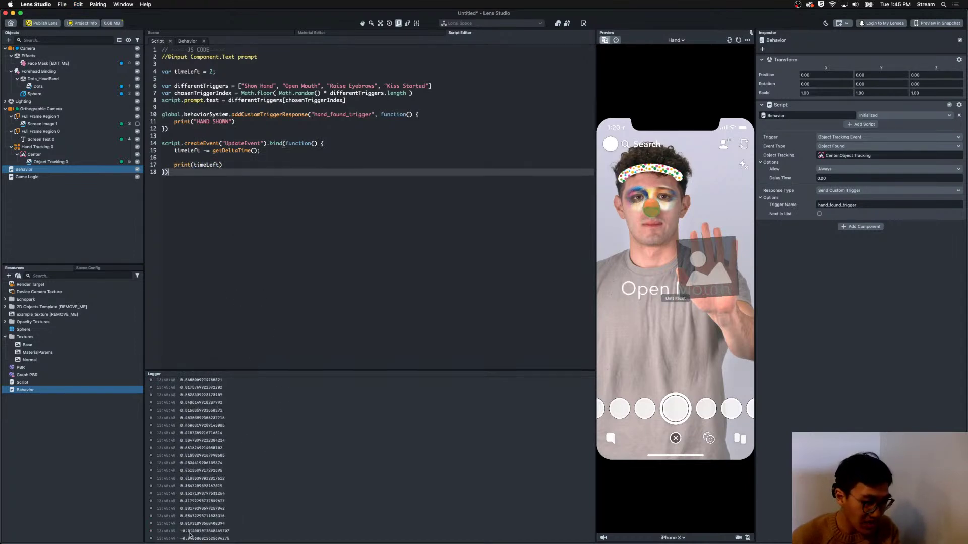
pyautogui.click(252, 166)
pyautogui.click(462, 79)
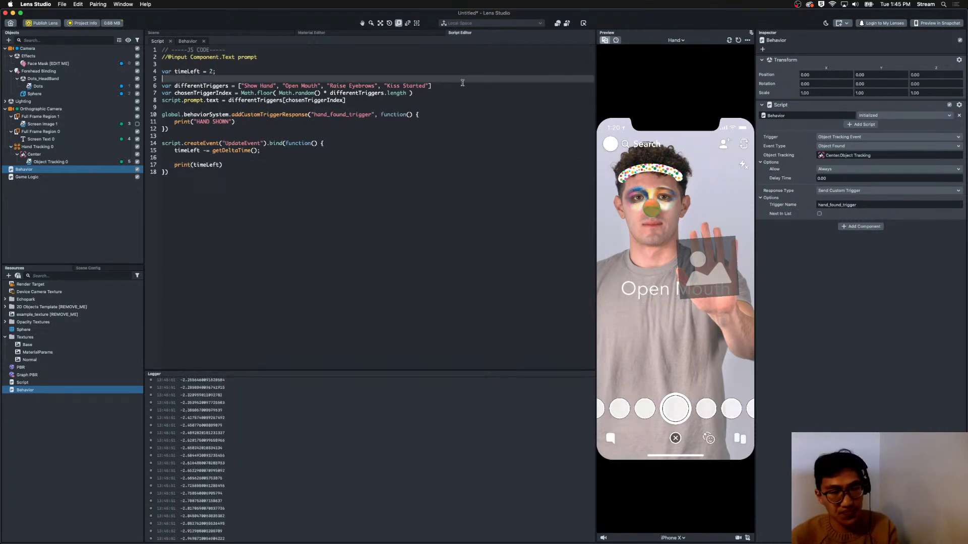
pyautogui.click(334, 168)
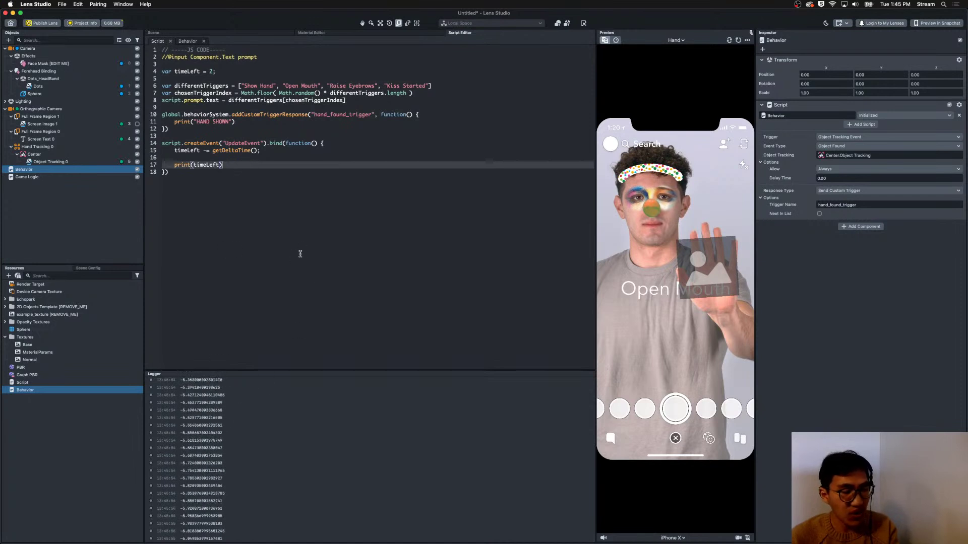
pyautogui.click(295, 159)
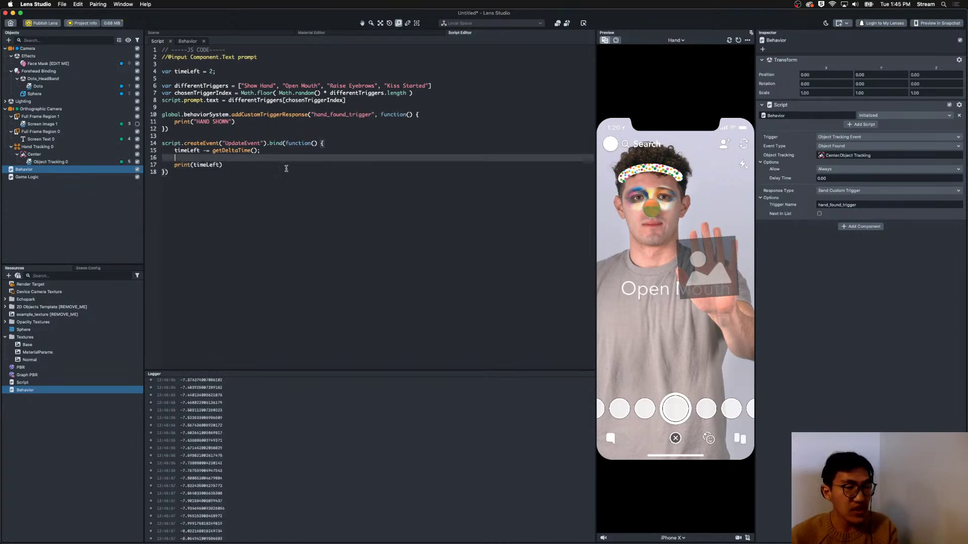
pyautogui.moveTo(287, 159); pyautogui.dragTo(104, 158)
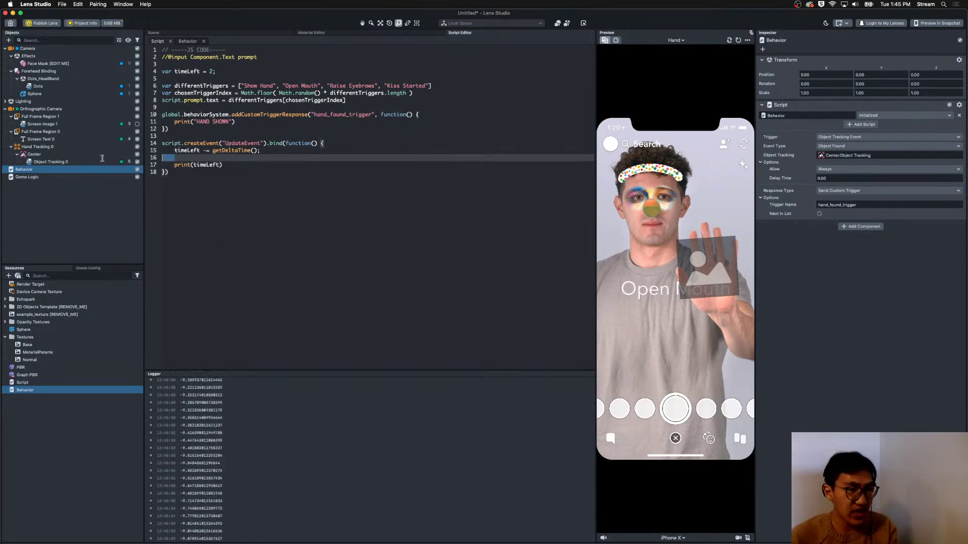
pyautogui.click(229, 169)
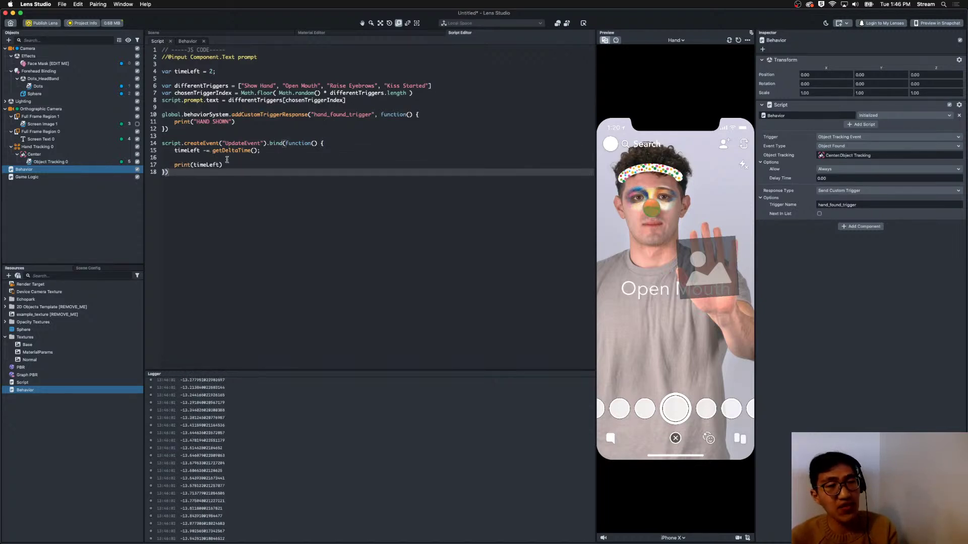
# Insert an if (timeLeft < 0) block containing print("game over;") above the print(timeLeft) line in the update callback.
pyautogui.click(228, 159)
pyautogui.press('Return')
pyautogui.write('p')
pyautogui.press('BackSpace')
pyautogui.write('if (timeLeft < 0)')
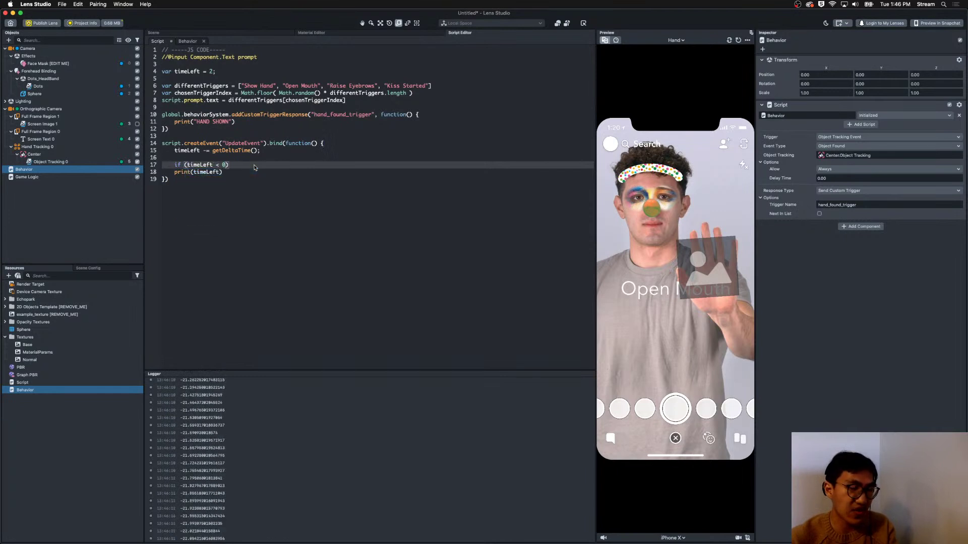
pyautogui.write(' {')
pyautogui.press('Return')
pyautogui.write('print("gam,')
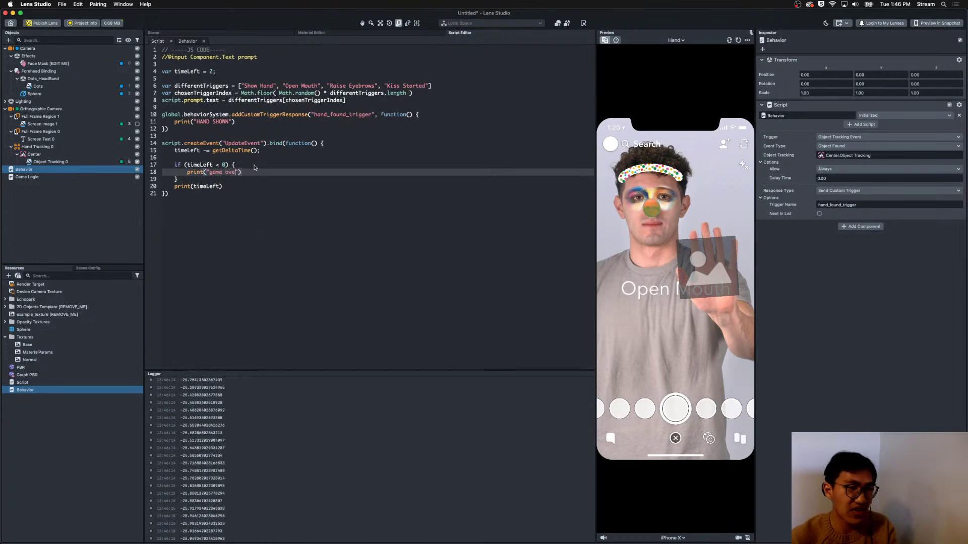
# Move print(timeLeft) into a new else branch of the timeLeft check and save the script.
pyautogui.moveTo(235, 187); pyautogui.dragTo(173, 191)
pyautogui.press('super+x')
pyautogui.click(190, 180)
pyautogui.write('else {')
pyautogui.press('Return')
pyautogui.press('super+v')
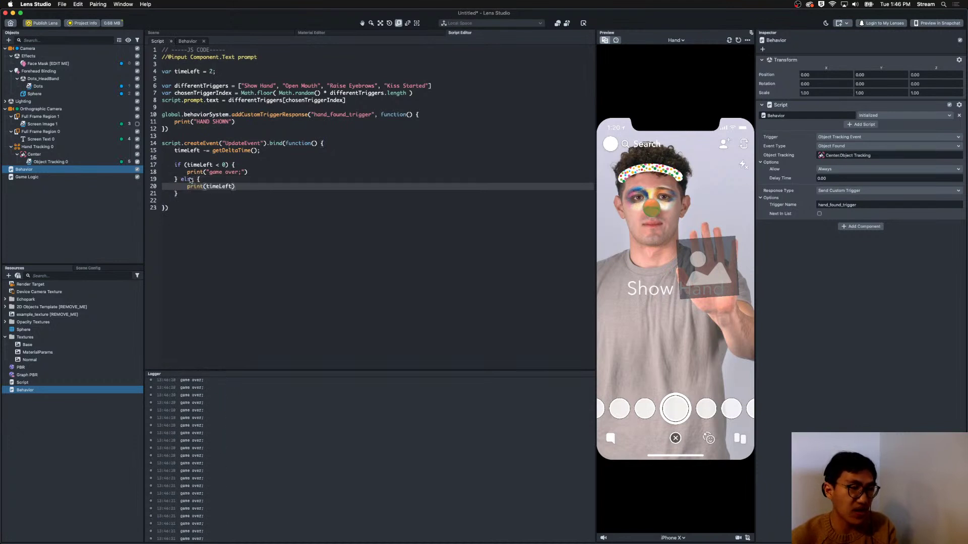
pyautogui.press('super+s')
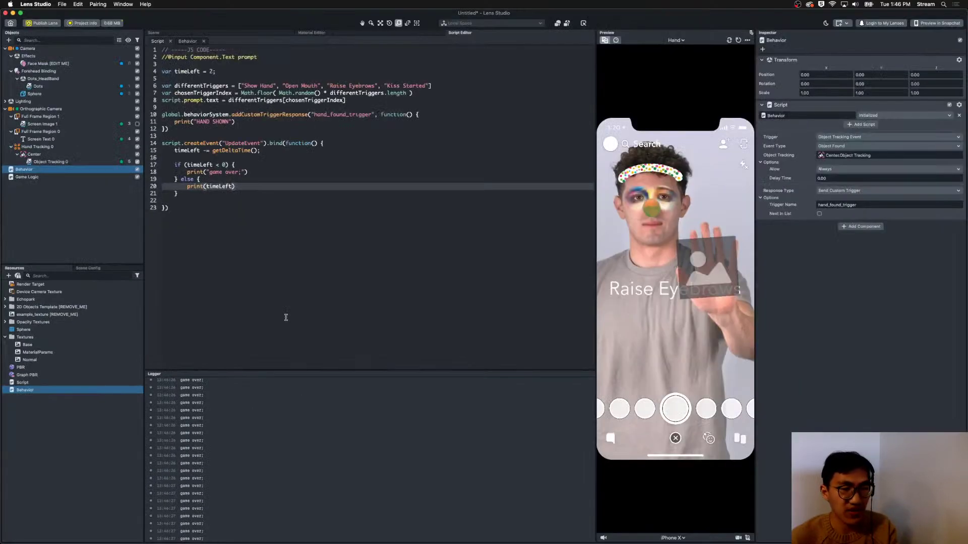
pyautogui.click(273, 294)
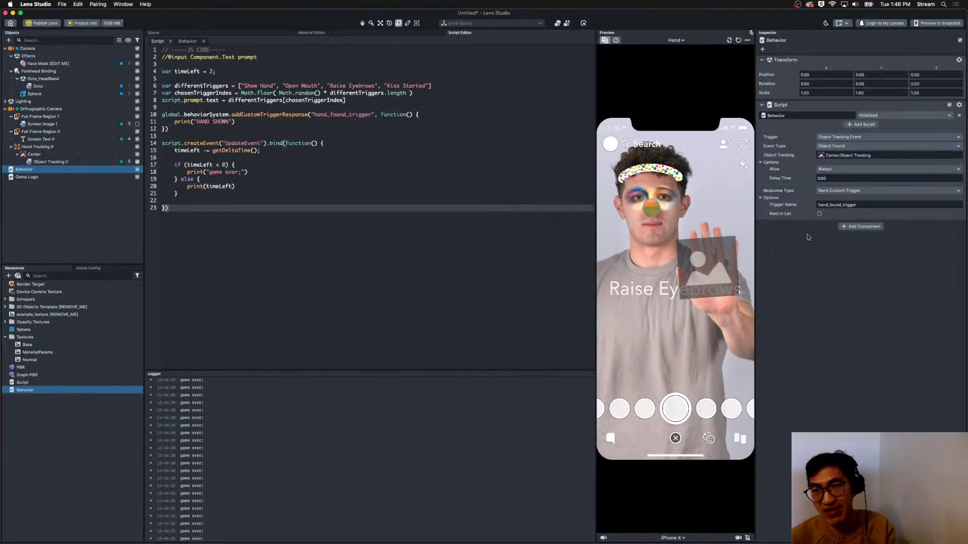
# Remove the stray semicolon inside the string so the statement reads print("game over").
pyautogui.click(238, 172)
pyautogui.click(283, 223)
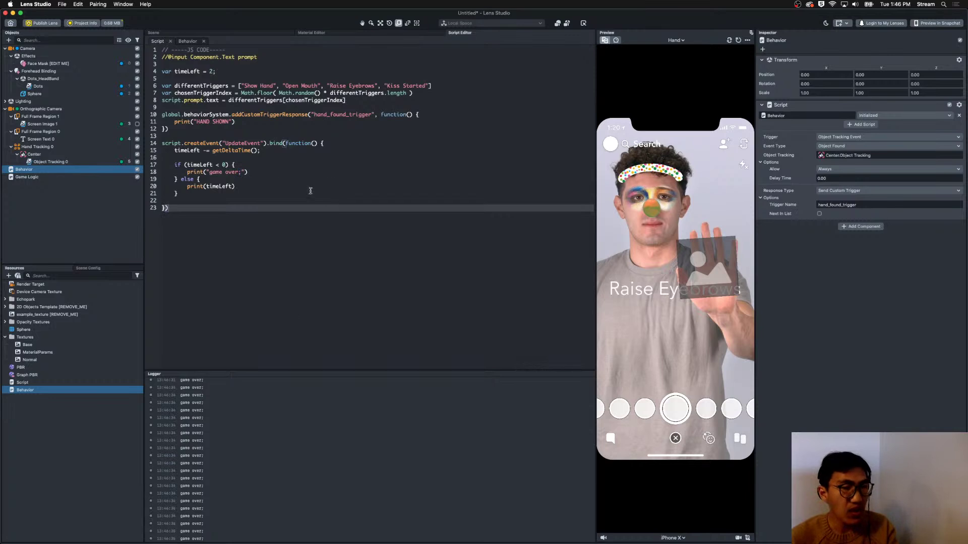
pyautogui.click(239, 173)
pyautogui.press('Delete')
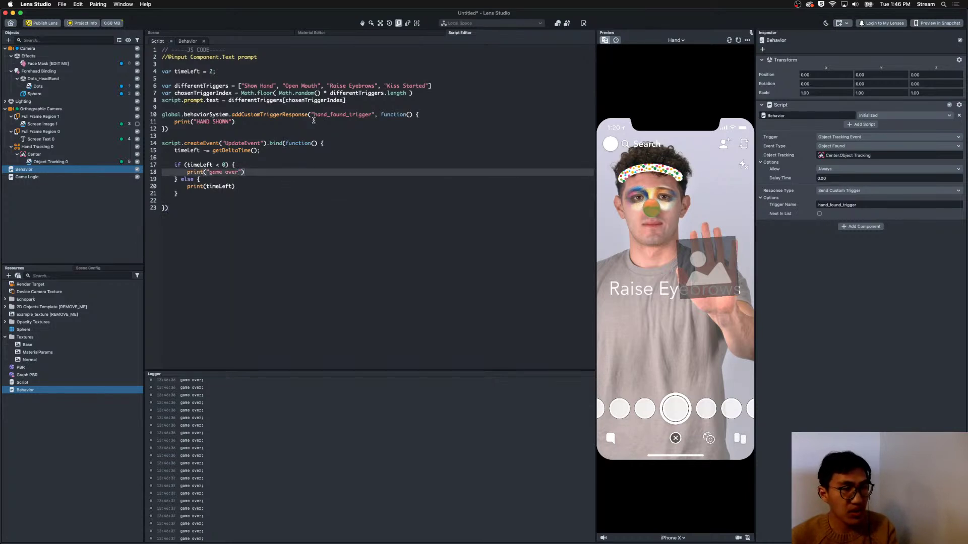
pyautogui.click(297, 208)
pyautogui.click(303, 184)
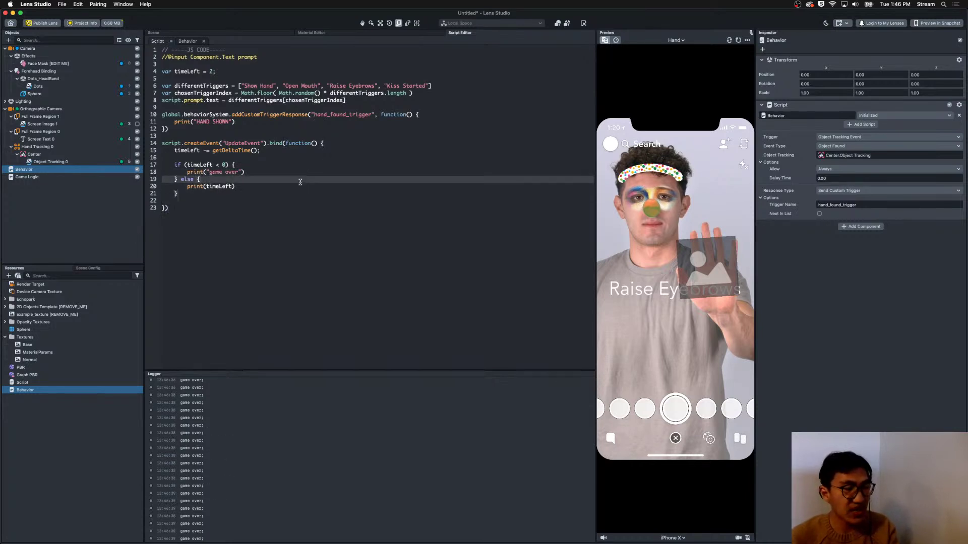
# Declare var score = 0; on a new line directly below the timeLeft declaration.
pyautogui.click(270, 74)
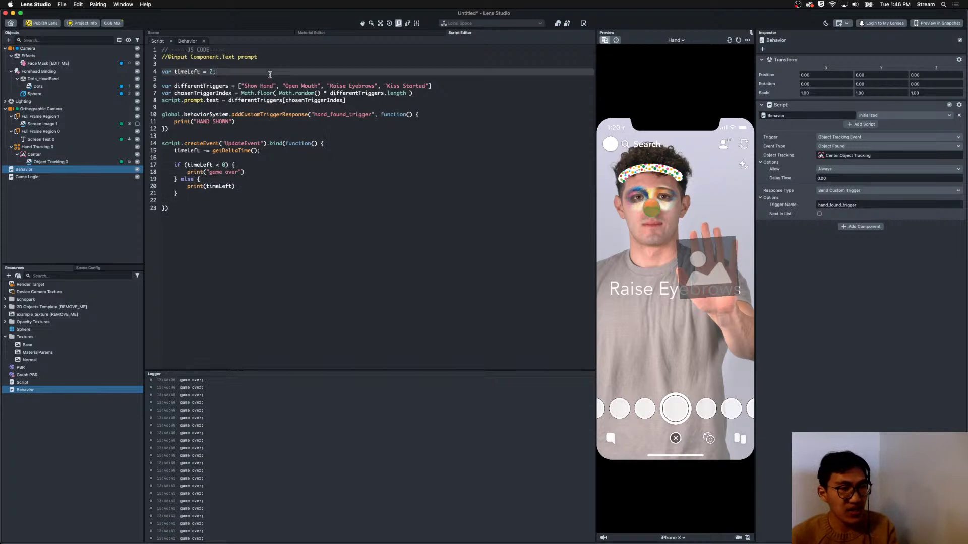
pyautogui.press('Return')
pyautogui.write('va')
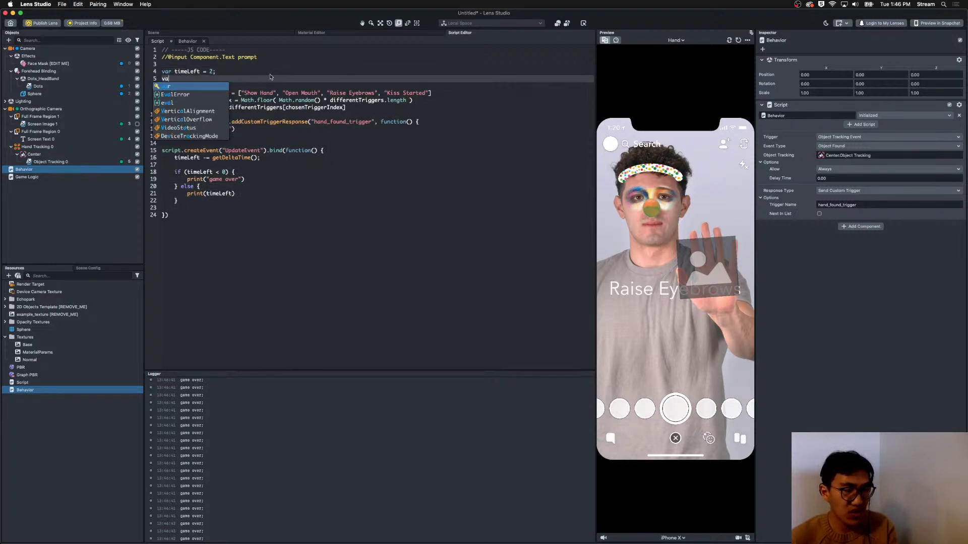
pyautogui.write('r hasTriggered')
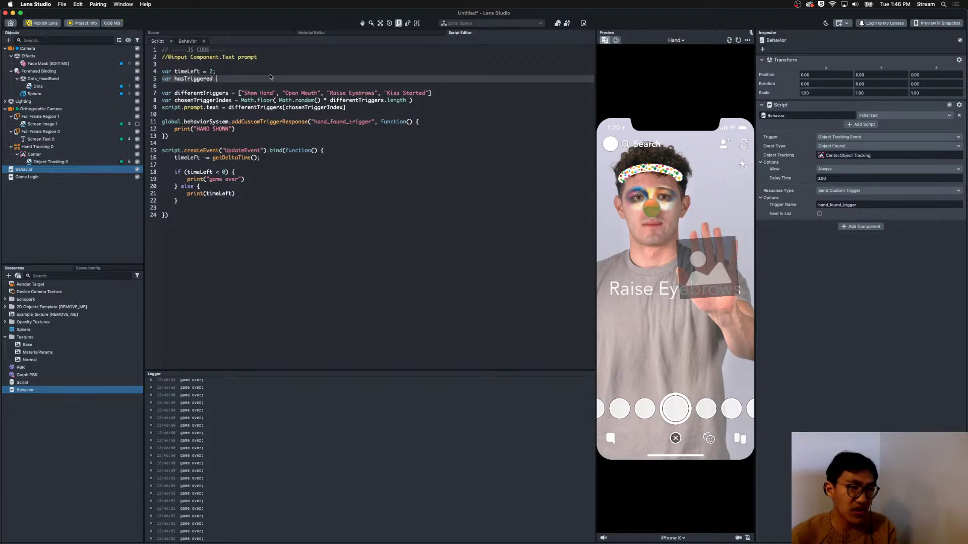
pyautogui.doubleClick(193, 79)
pyautogui.write('score = 0;')
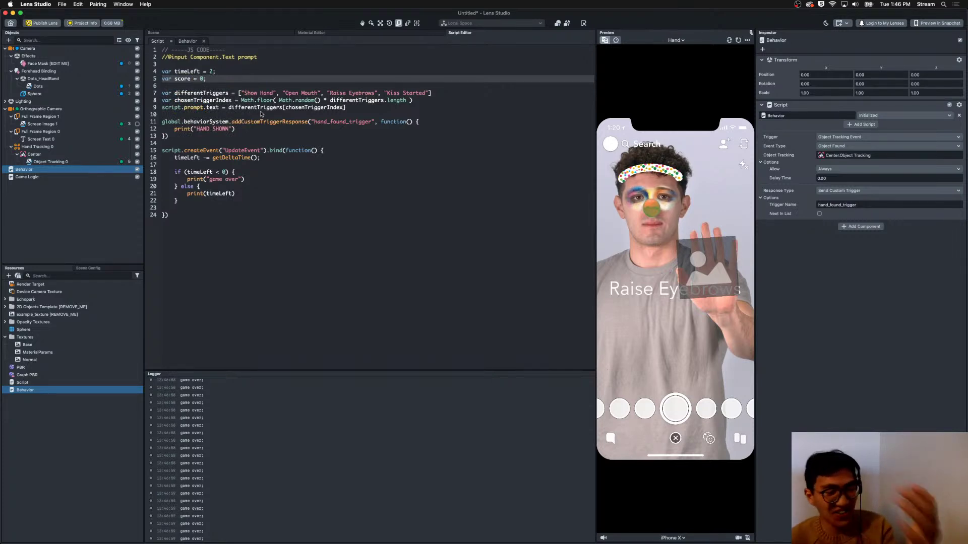
# Replace print("HAND SHOWN") in the hand_found_trigger response with score++;.
pyautogui.click(311, 102)
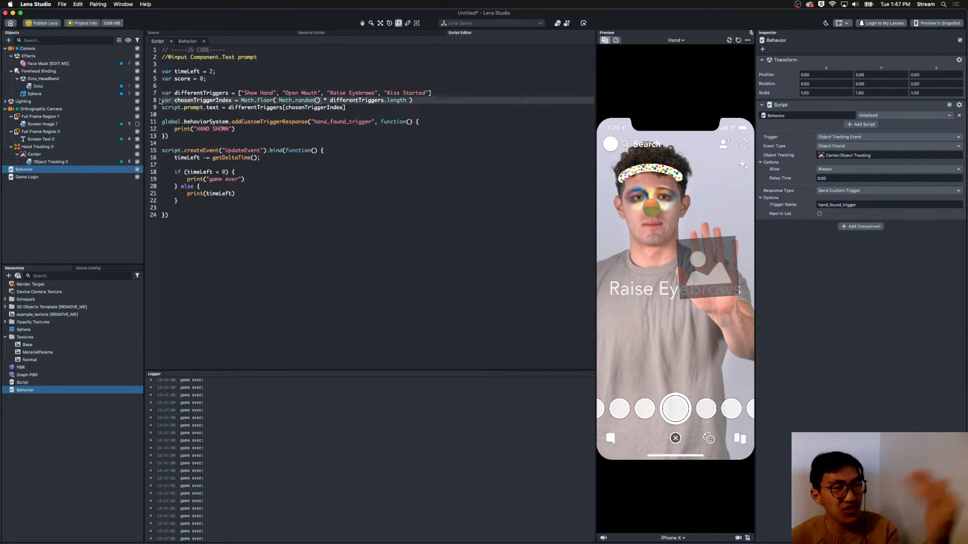
pyautogui.click(289, 129)
pyautogui.click(272, 122)
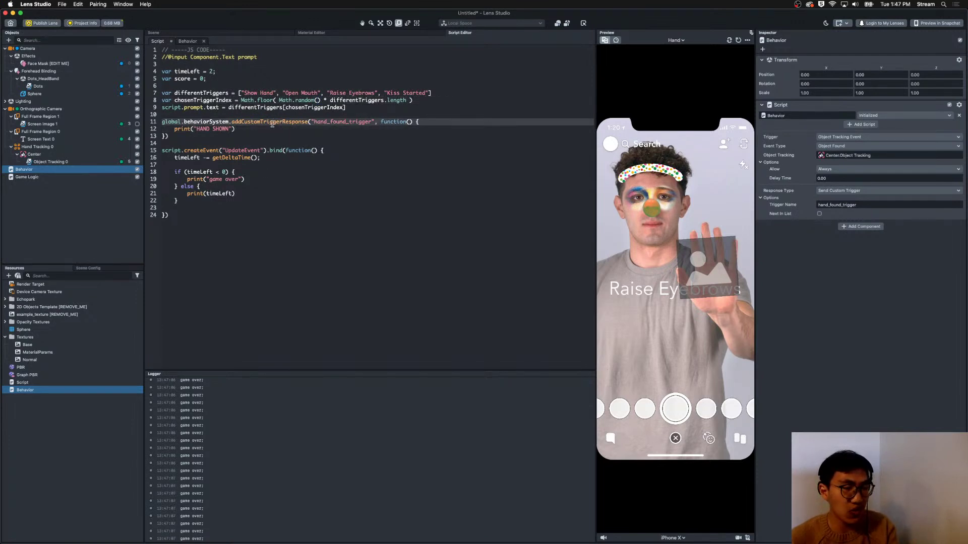
pyautogui.click(267, 145)
pyautogui.click(393, 136)
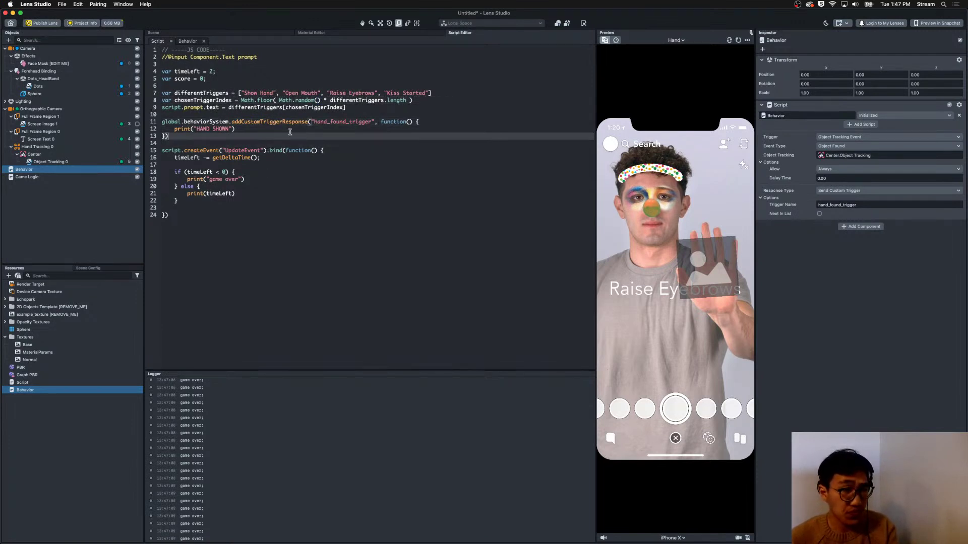
pyautogui.moveTo(245, 130); pyautogui.dragTo(173, 130)
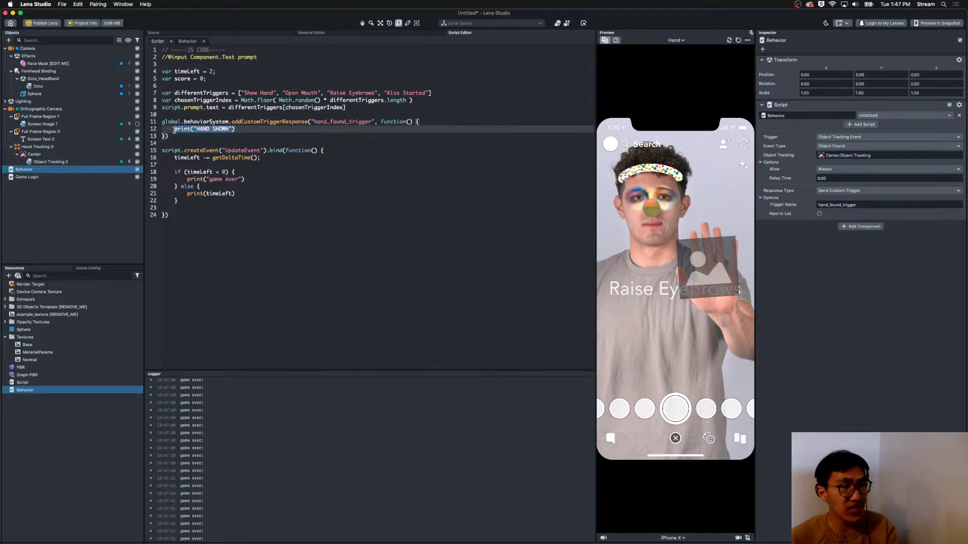
pyautogui.write('score++;')
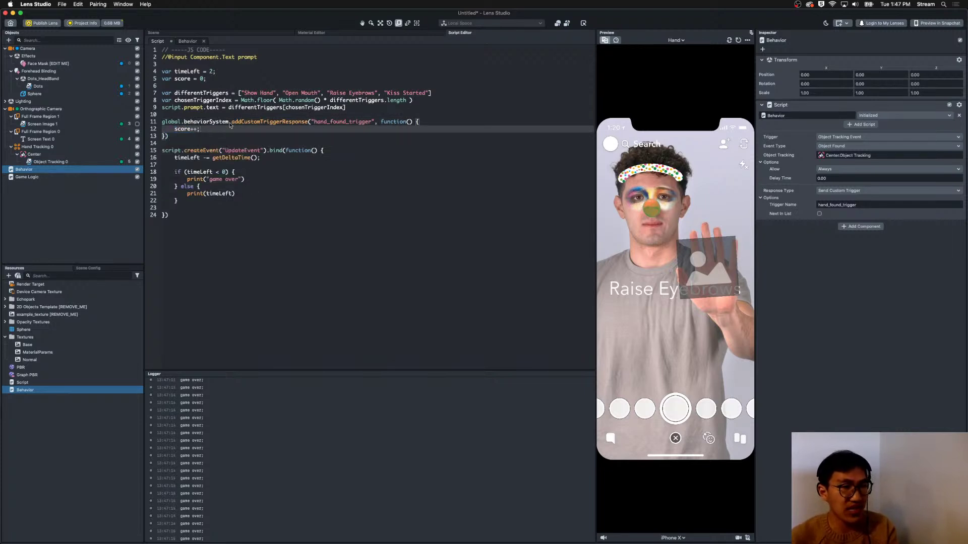
pyautogui.click(221, 142)
pyautogui.click(239, 202)
pyautogui.moveTo(247, 180); pyautogui.dragTo(189, 180)
pyautogui.press('Left')
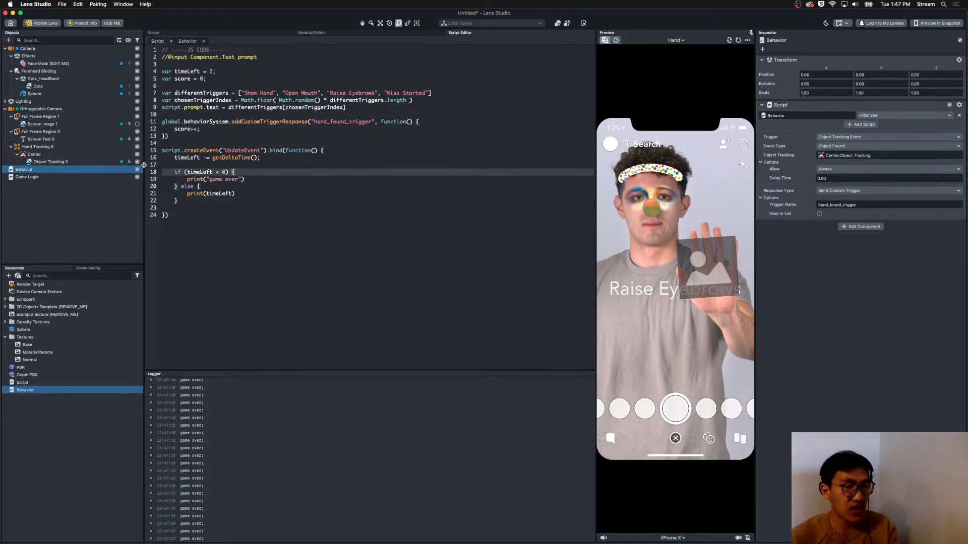
# Add print(score) above the print("game over") line in the timeLeft < 0 branch and save the script.
pyautogui.press('Return')
pyautogui.press('Up')
pyautogui.write('print(score')
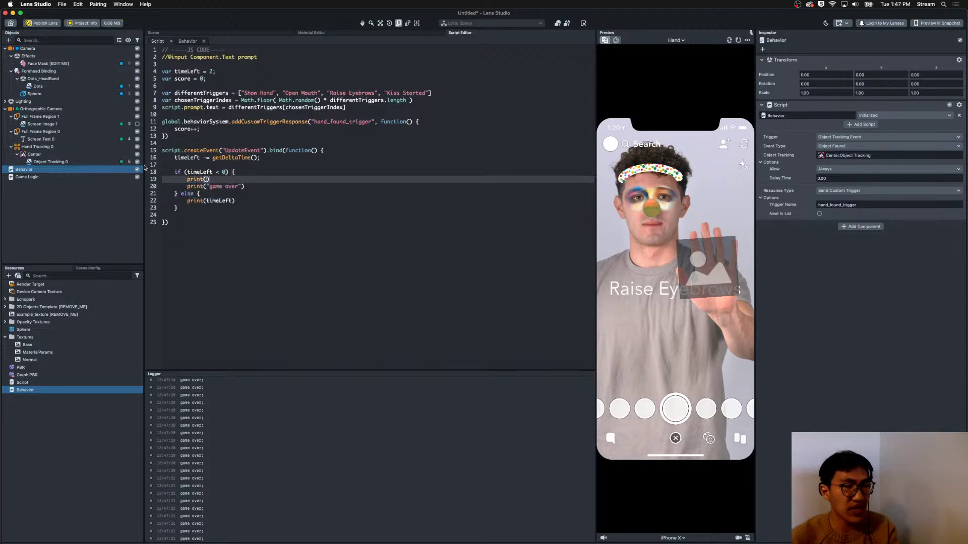
pyautogui.press('super+s')
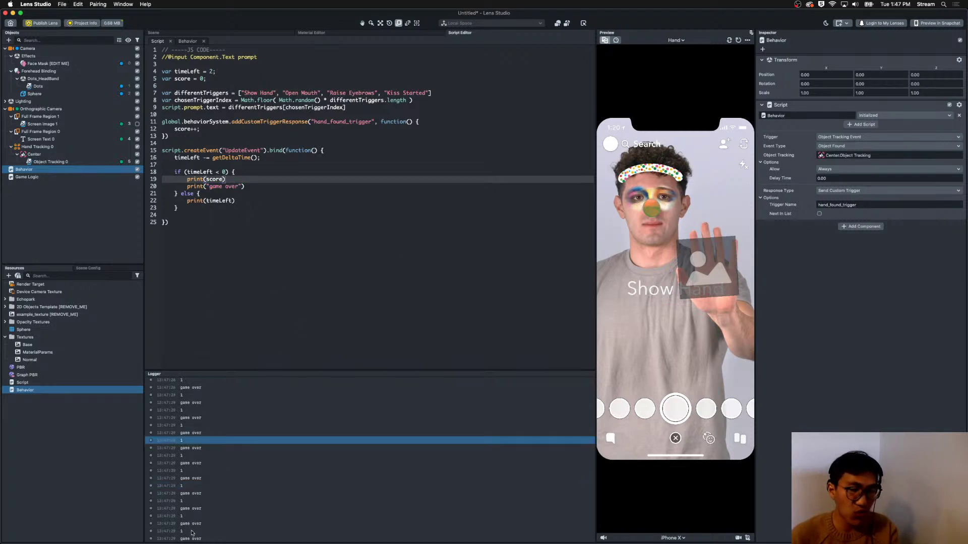
# Switch the preview to Person 1, clear the log, and check the score printed when no hand is shown.
pyautogui.click(684, 41)
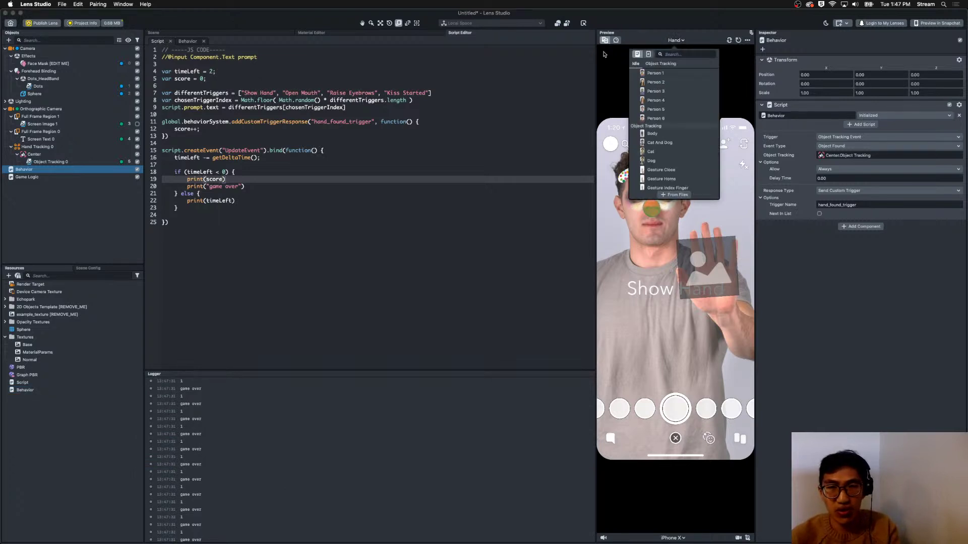
pyautogui.click(655, 73)
pyautogui.rightClick(460, 449)
pyautogui.click(474, 454)
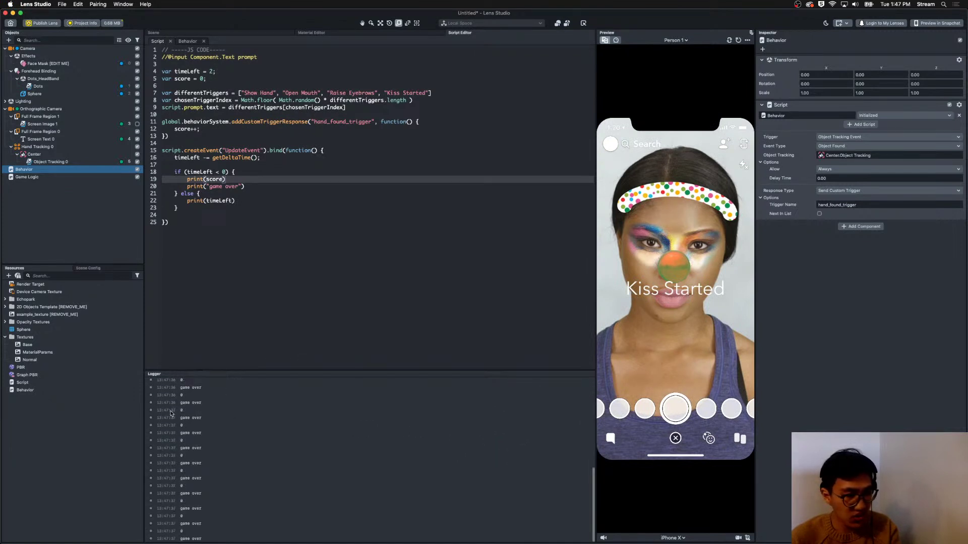
pyautogui.moveTo(182, 519); pyautogui.dragTo(183, 379)
pyautogui.click(340, 160)
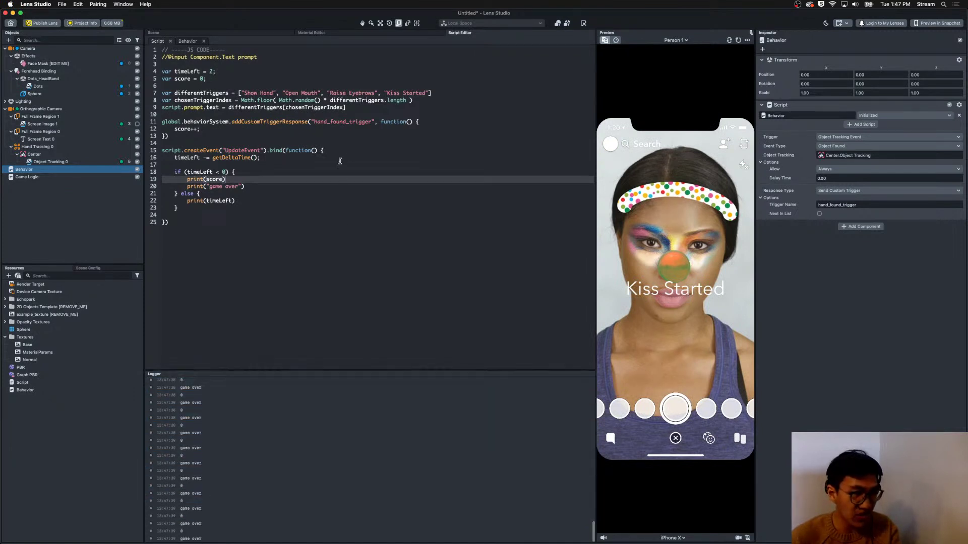
# Label the score output by changing the statement to print("score: " + score).
pyautogui.click(206, 179)
pyautogui.write('"score')
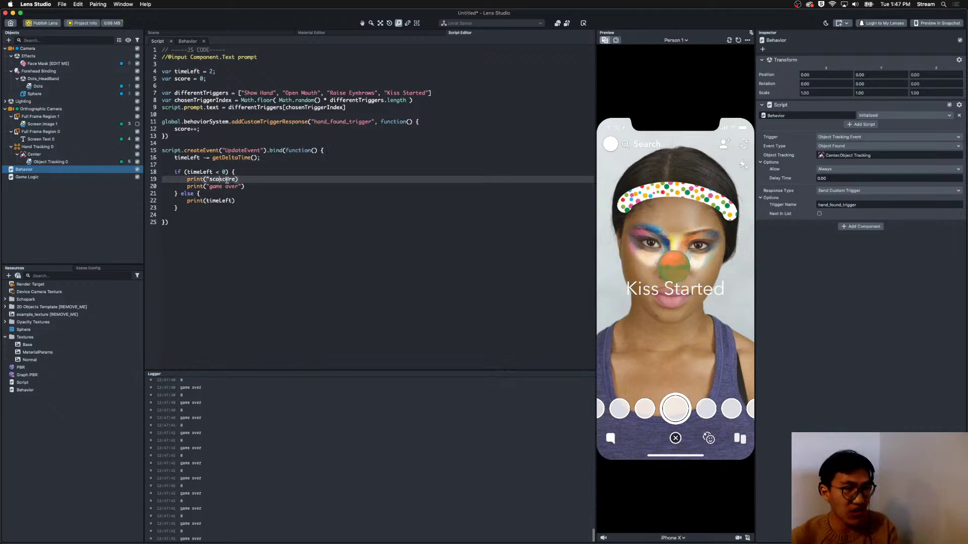
pyautogui.write(': " +')
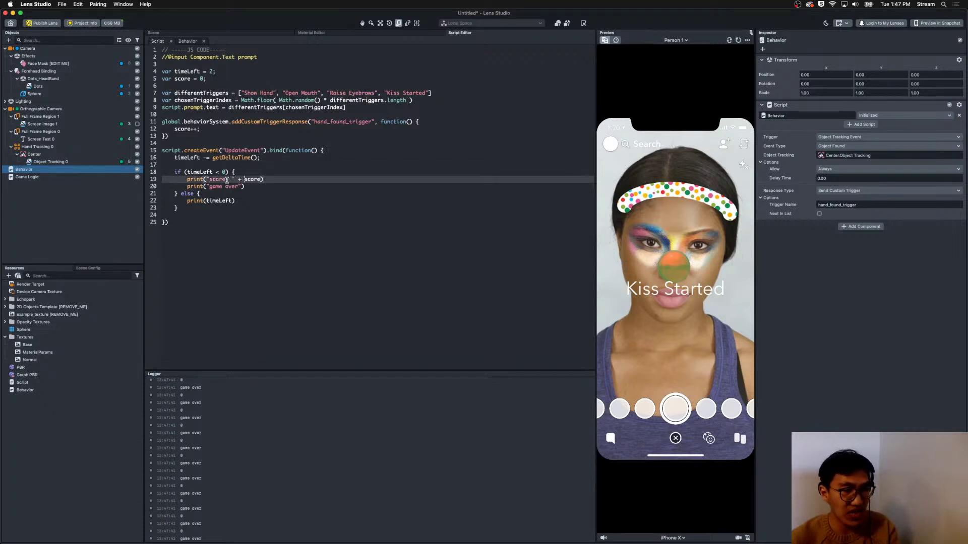
# Clear the log and examine the new countdown and labelled score output.
pyautogui.rightClick(285, 471)
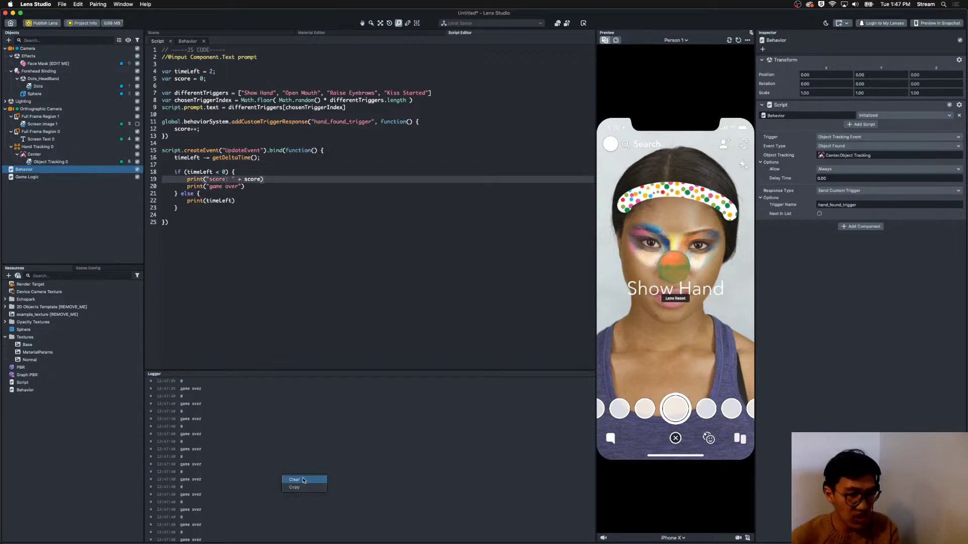
pyautogui.click(298, 478)
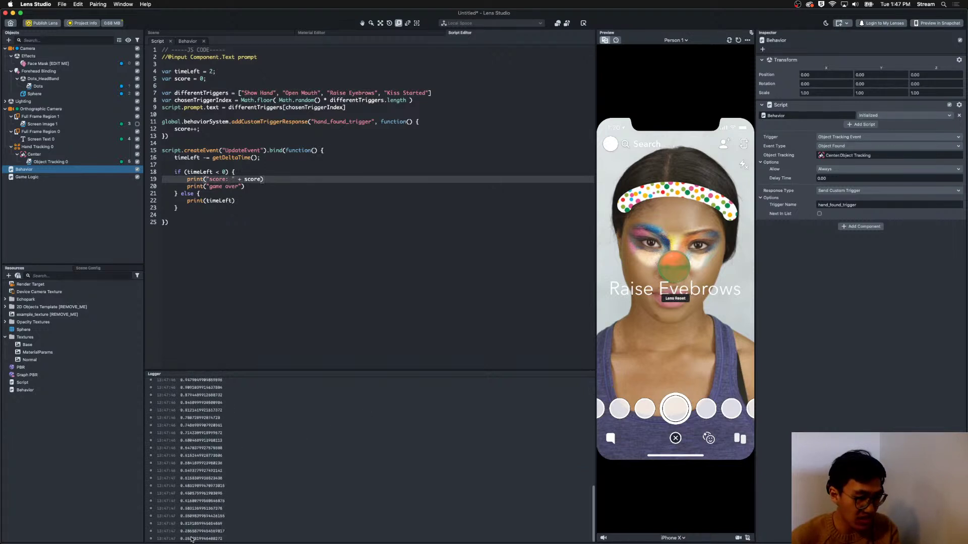
pyautogui.moveTo(201, 536); pyautogui.dragTo(212, 437)
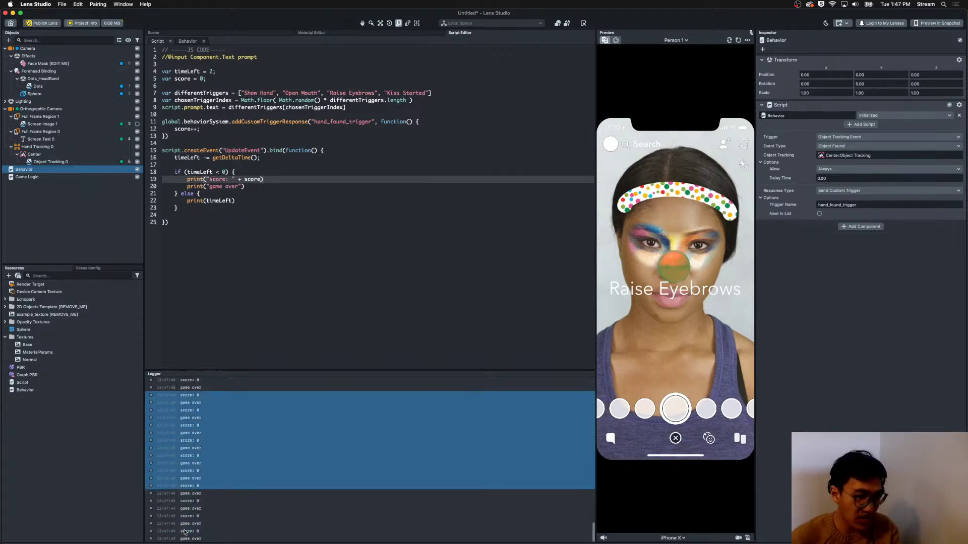
pyautogui.click(339, 290)
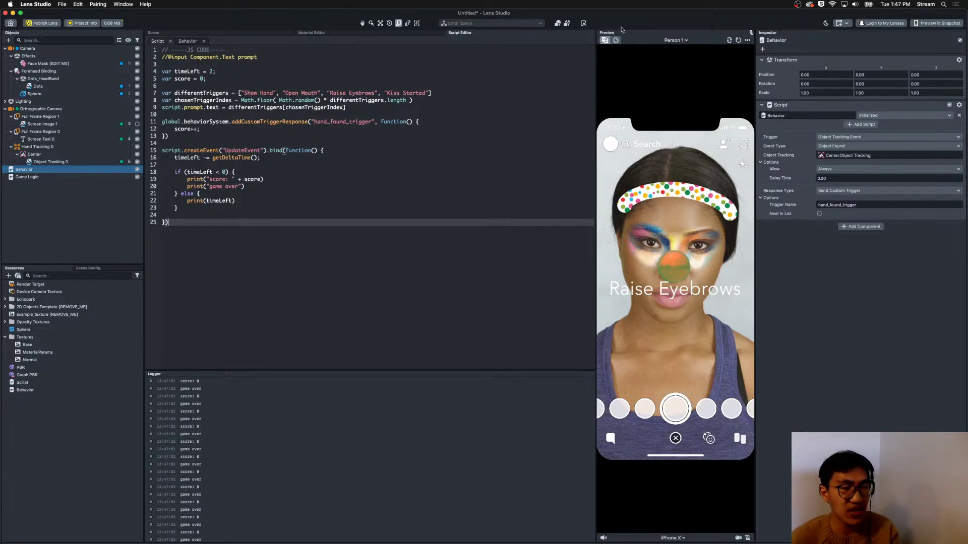
pyautogui.click(542, 185)
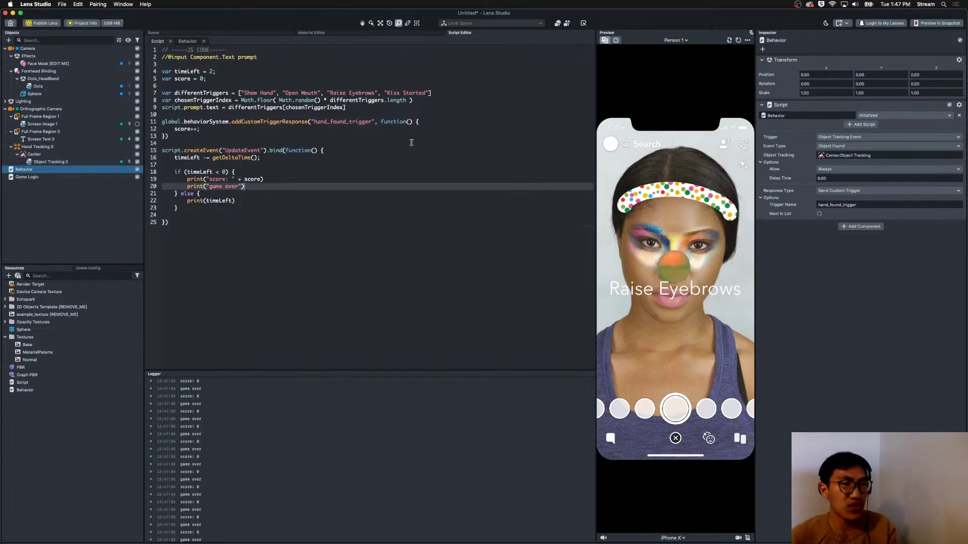
pyautogui.click(336, 108)
pyautogui.click(280, 119)
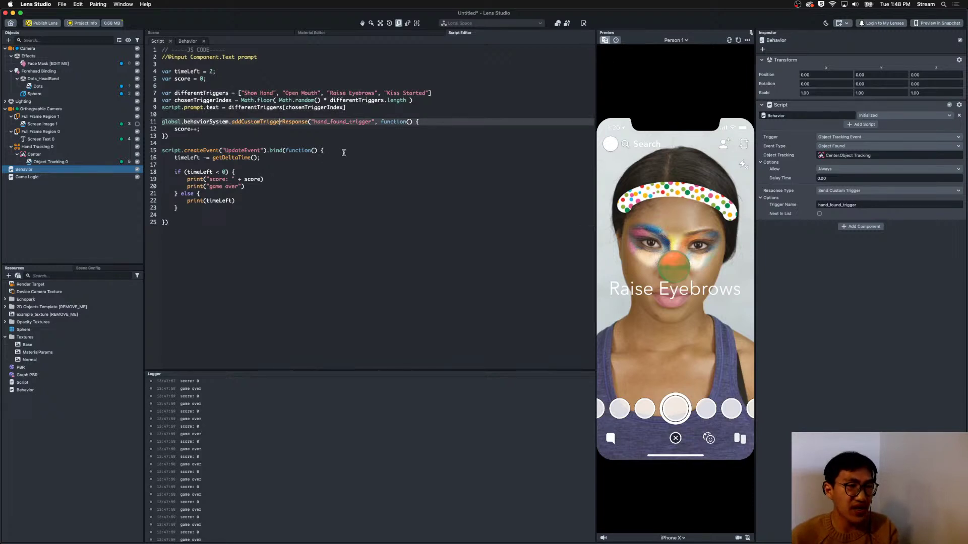
pyautogui.click(344, 152)
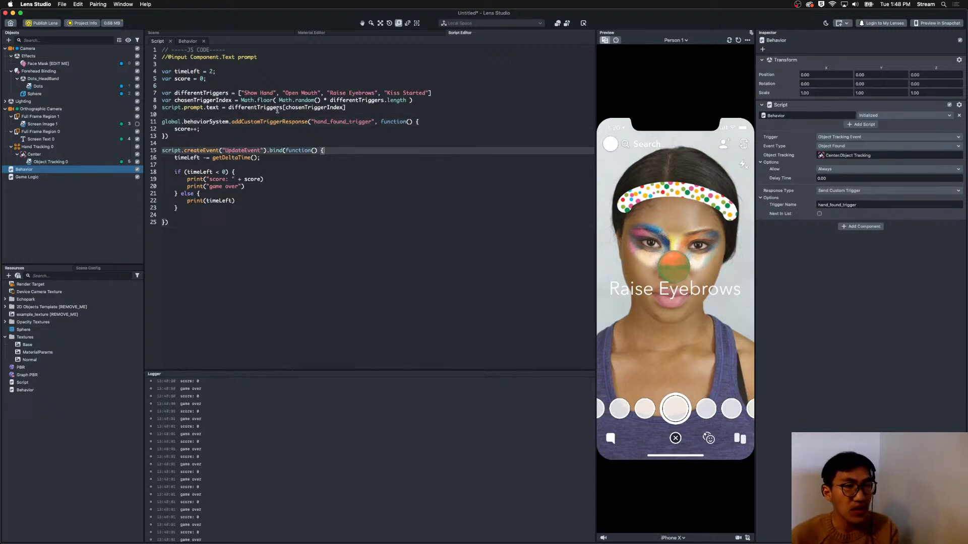
pyautogui.doubleClick(296, 107)
pyautogui.click(346, 109)
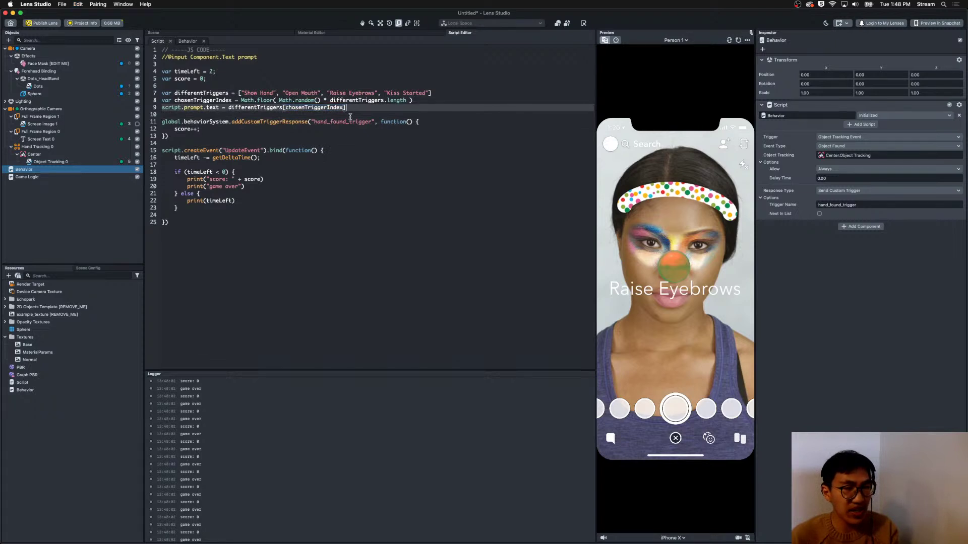
# Add an if (chosenTriggerIndex == 0) block with braces at the start of the hand_found_trigger response.
pyautogui.click(484, 119)
pyautogui.press('Return')
pyautogui.write('if (chosenTriggerIndex')
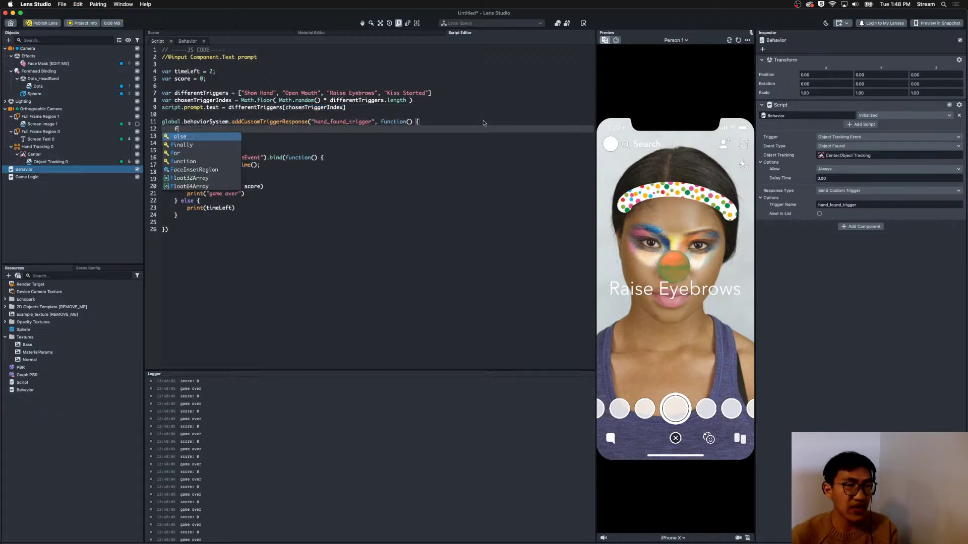
pyautogui.write(' == 0')
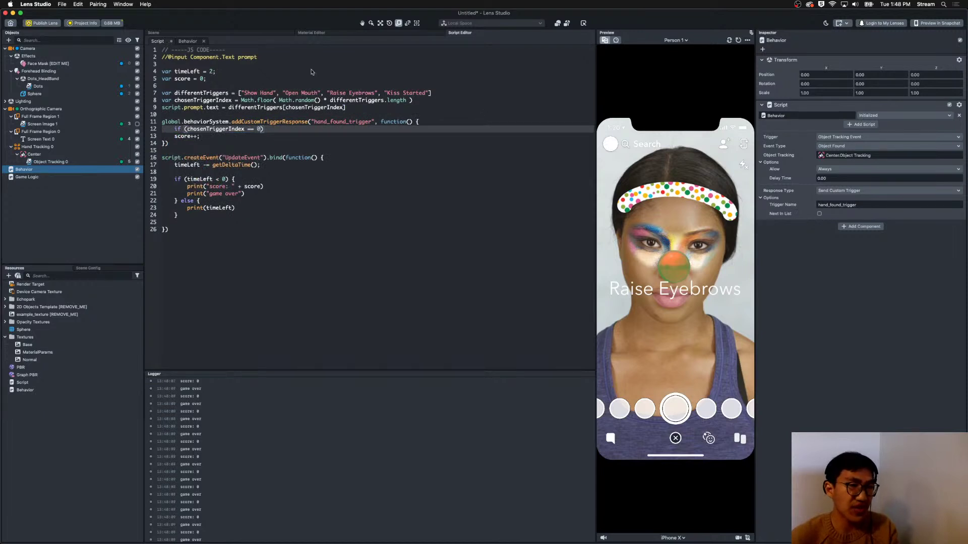
pyautogui.moveTo(273, 94); pyautogui.dragTo(240, 94)
pyautogui.click(243, 94)
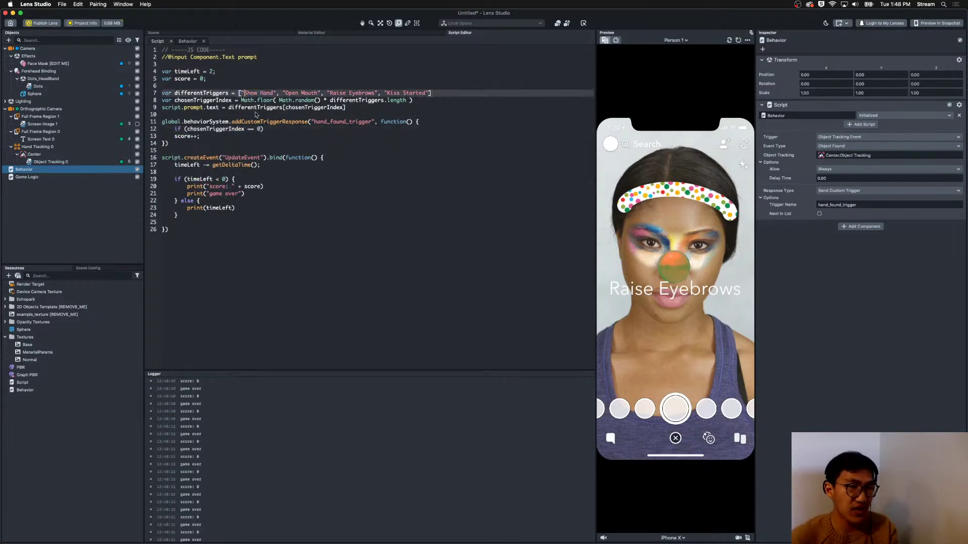
pyautogui.click(300, 128)
pyautogui.write('{')
pyautogui.press('Return')
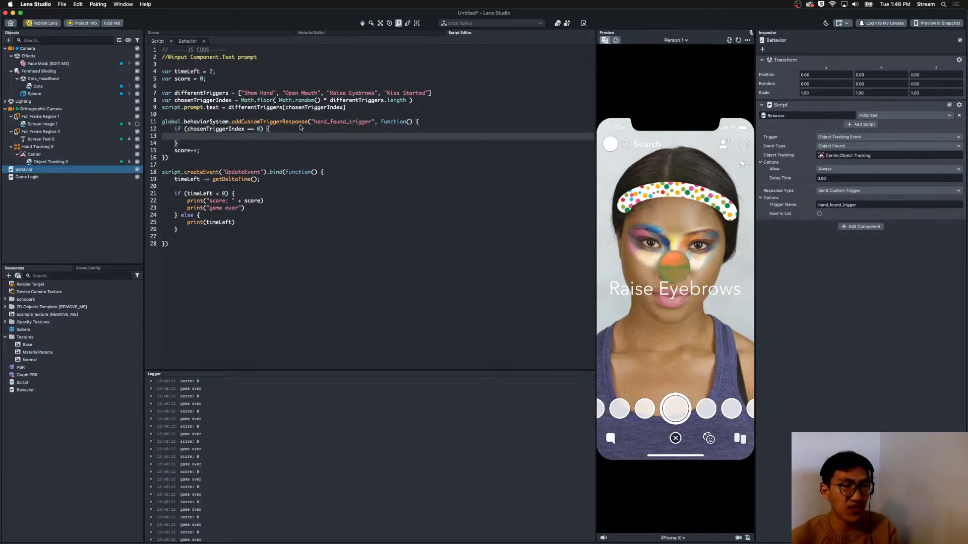
# Move score++; inside the chosenTriggerIndex == 0 block and save the script.
pyautogui.click(249, 150)
pyautogui.hotkey('shift', 'Home')
pyautogui.press('super+x')
pyautogui.click(249, 136)
pyautogui.press('super+v')
pyautogui.press('super+s')
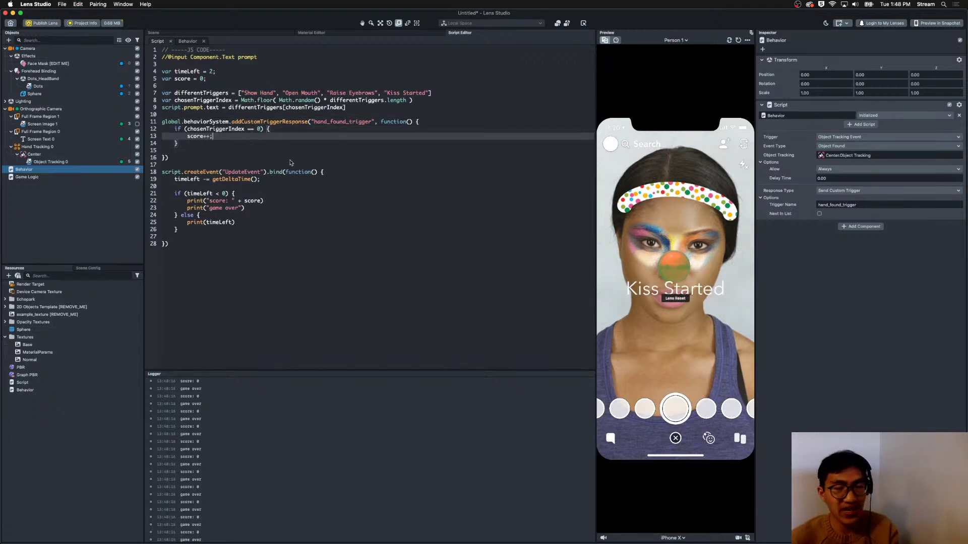
pyautogui.click(231, 144)
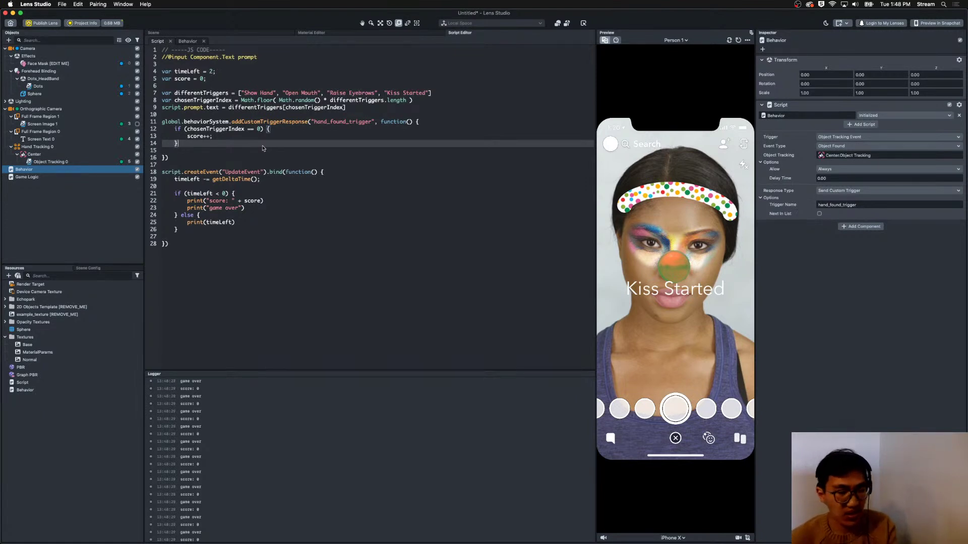
# Clear the log, switch the preview to the Hand sample, and check the score logged for a non-hand prompt.
pyautogui.rightClick(281, 468)
pyautogui.click(295, 472)
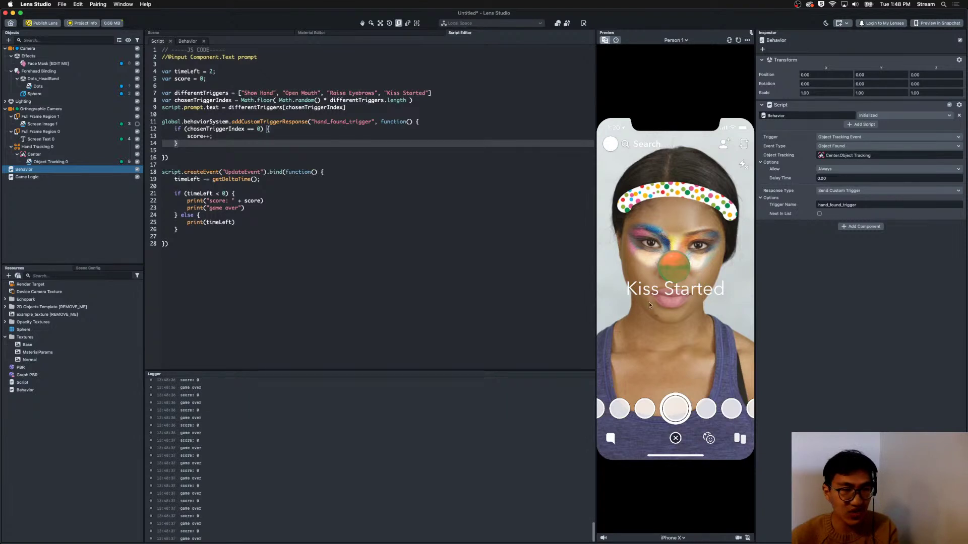
pyautogui.click(675, 40)
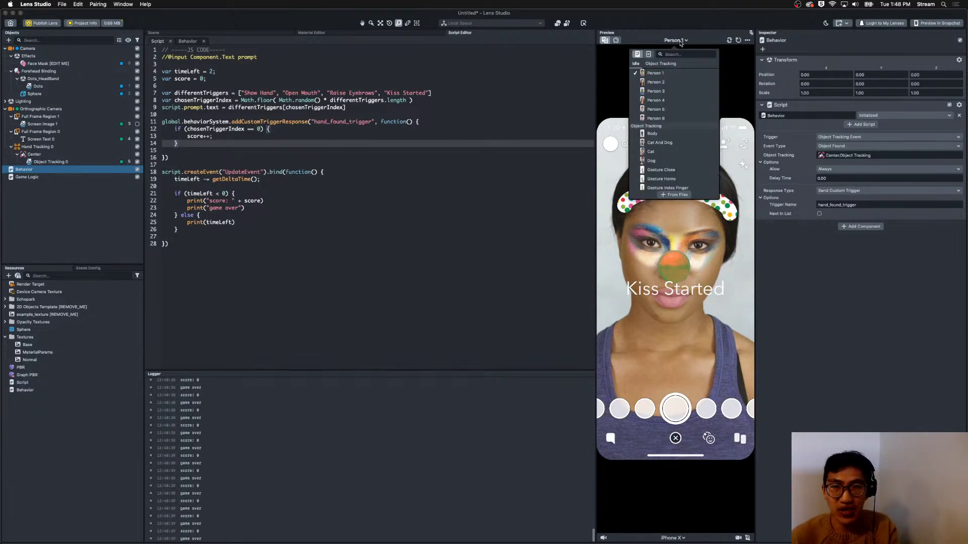
pyautogui.write('hand')
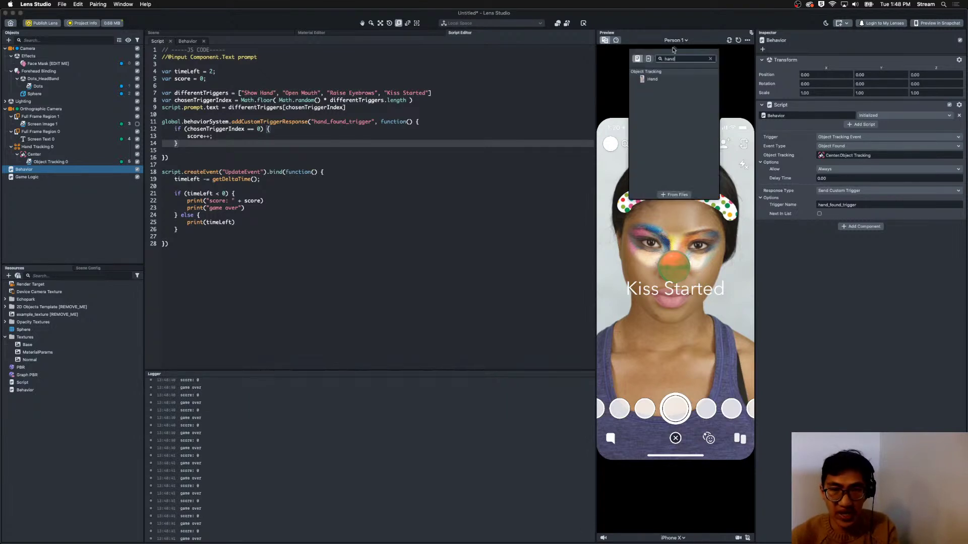
pyautogui.click(651, 80)
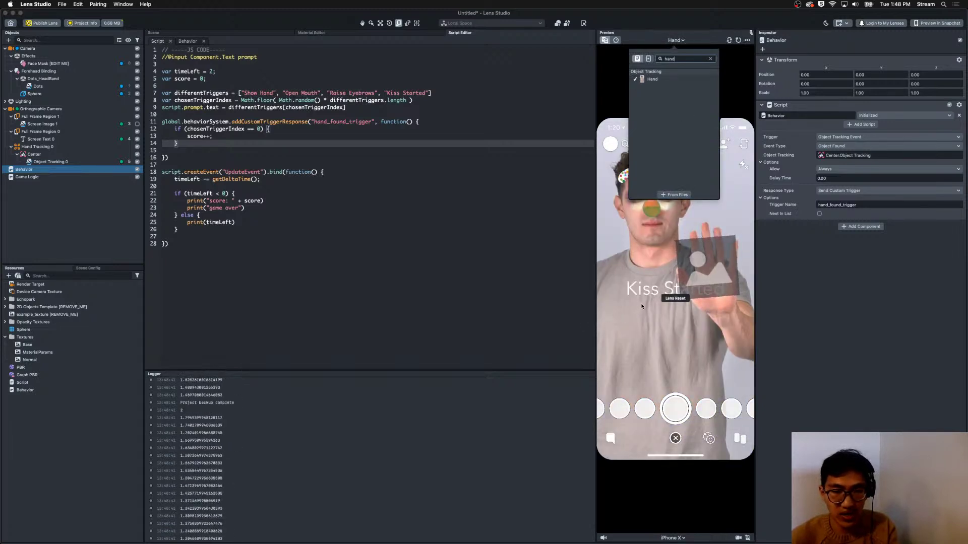
pyautogui.click(380, 456)
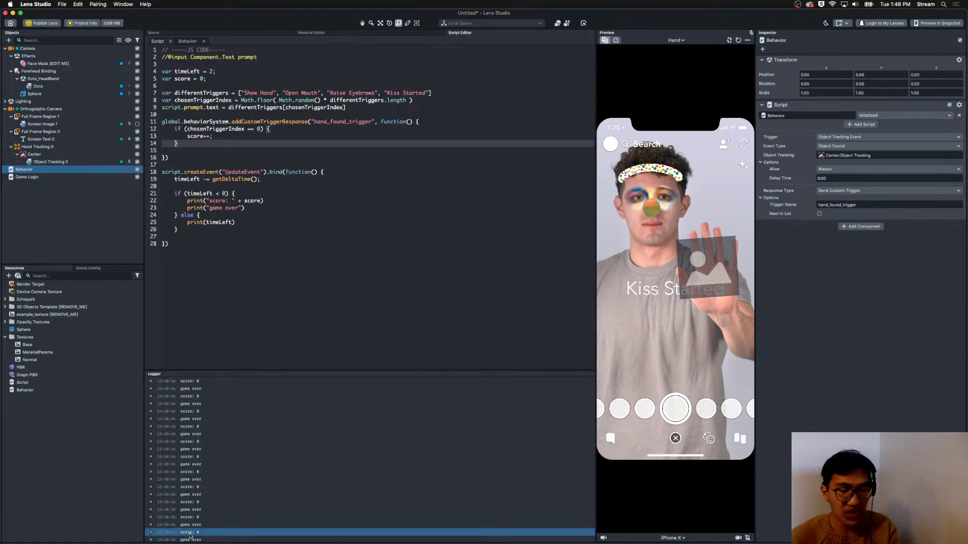
# Reset the preview repeatedly until the prompt is Show Hand, check the logged score, and clear the log.
pyautogui.click(738, 41)
pyautogui.click(739, 41)
pyautogui.click(739, 42)
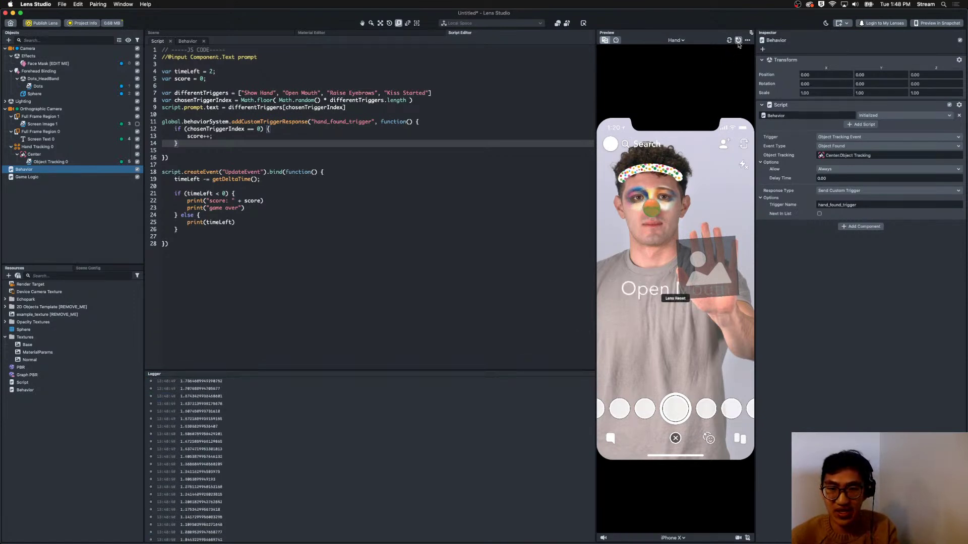
pyautogui.click(739, 41)
pyautogui.click(739, 41)
pyautogui.click(739, 41)
pyautogui.click(738, 41)
pyautogui.click(738, 41)
pyautogui.click(739, 41)
pyautogui.click(737, 42)
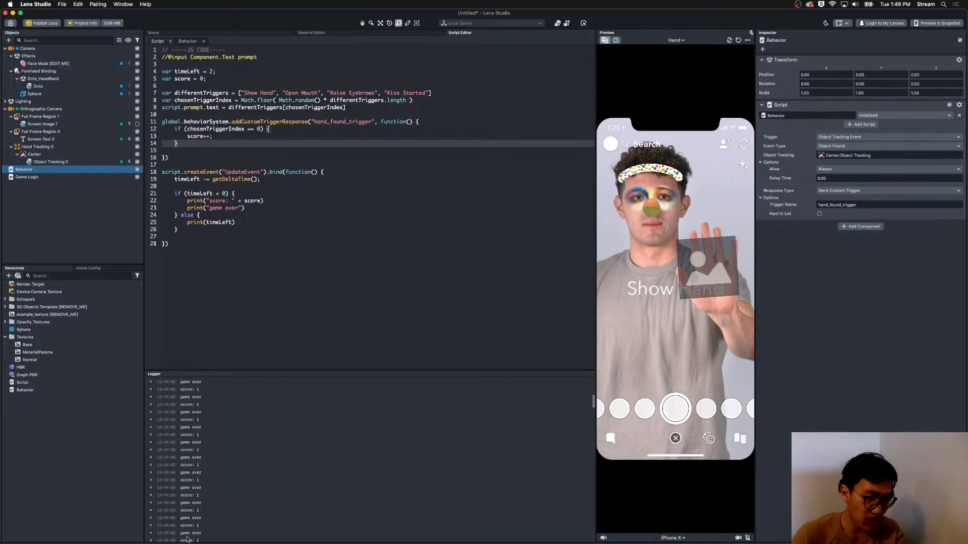
pyautogui.rightClick(573, 477)
pyautogui.click(549, 486)
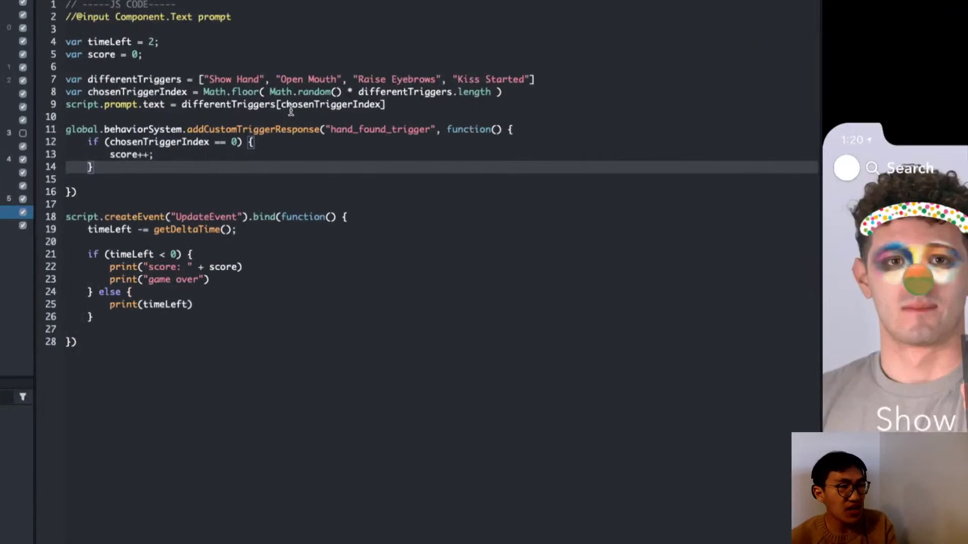
# Insert the comment // game variables directly above the timeLeft declaration.
pyautogui.click(347, 116)
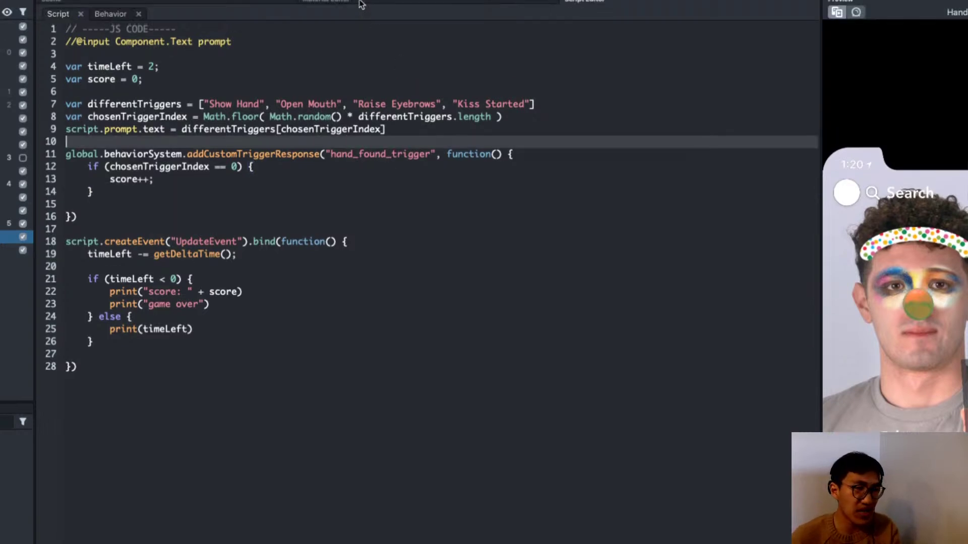
pyautogui.click(199, 69)
pyautogui.click(208, 76)
pyautogui.click(162, 54)
pyautogui.press('Return')
pyautogui.write('// ga')
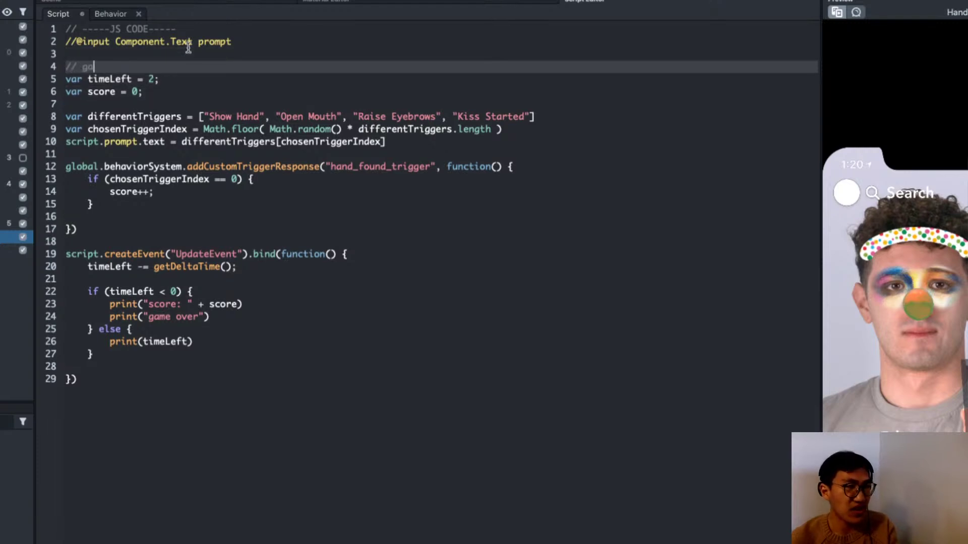
pyautogui.write('me variables')
# Remove the blank line between the score and differentTriggers declarations to group the variables together.
pyautogui.press('Down')
pyautogui.press('Down')
pyautogui.press('Down')
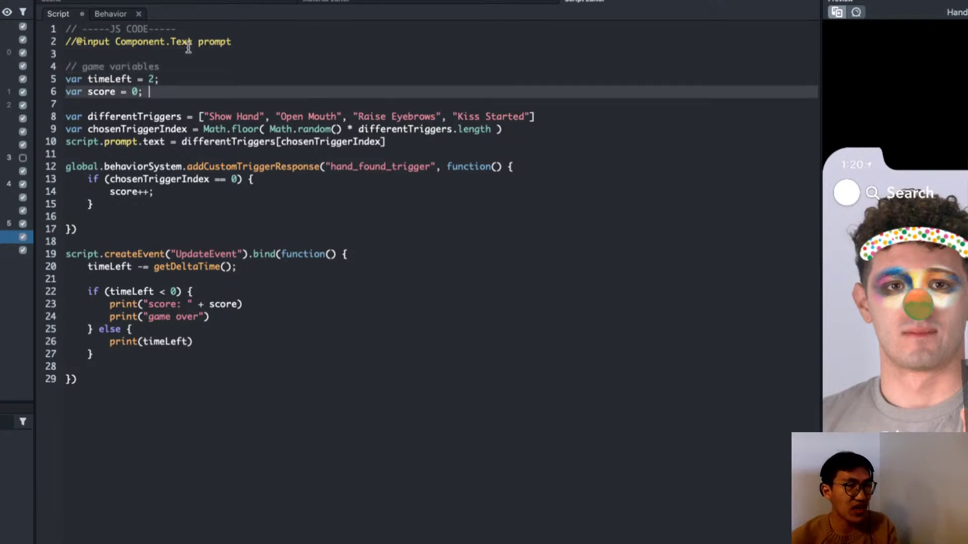
pyautogui.press('BackSpace')
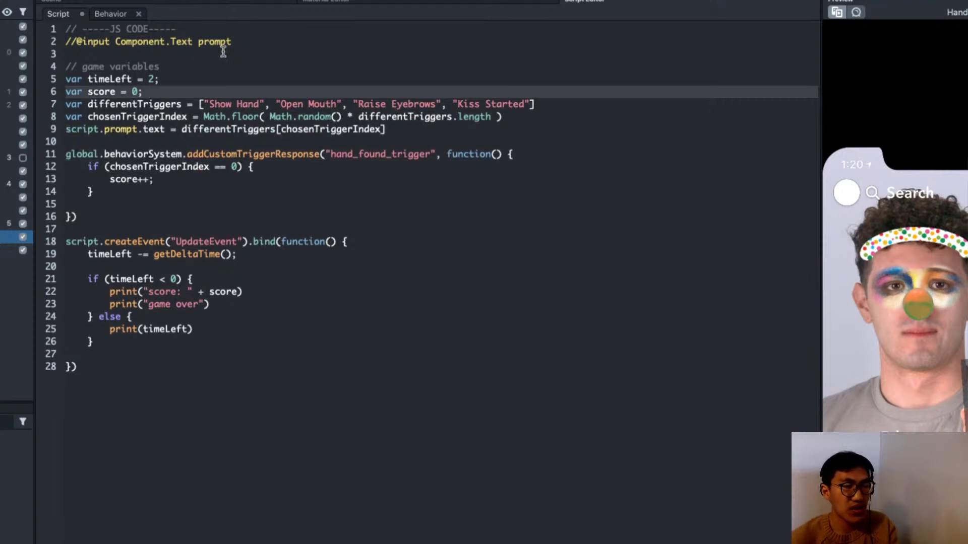
# Separate the game variable declarations from the chosenTriggerIndex line with three blank lines.
pyautogui.click(549, 107)
pyautogui.press('Return')
pyautogui.press('Return')
pyautogui.press('Return')
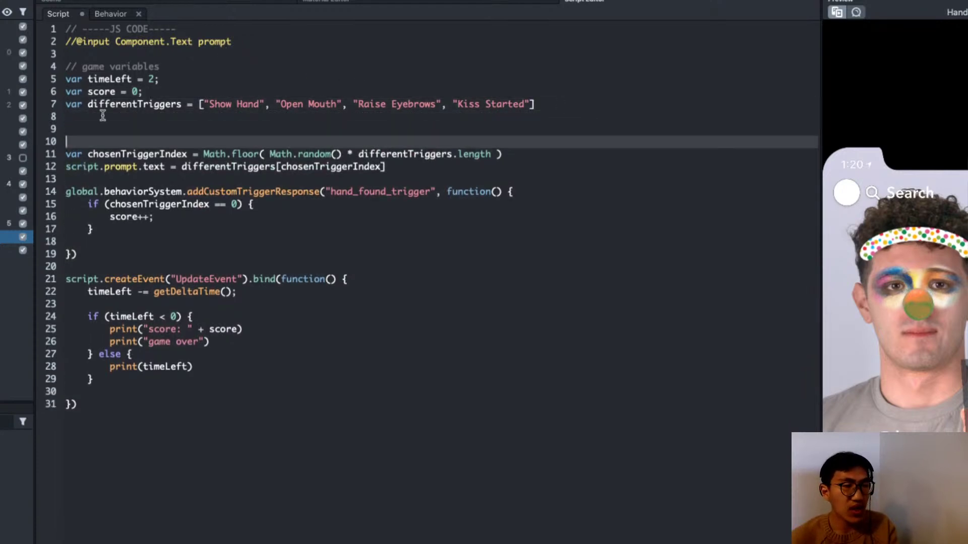
pyautogui.click(134, 127)
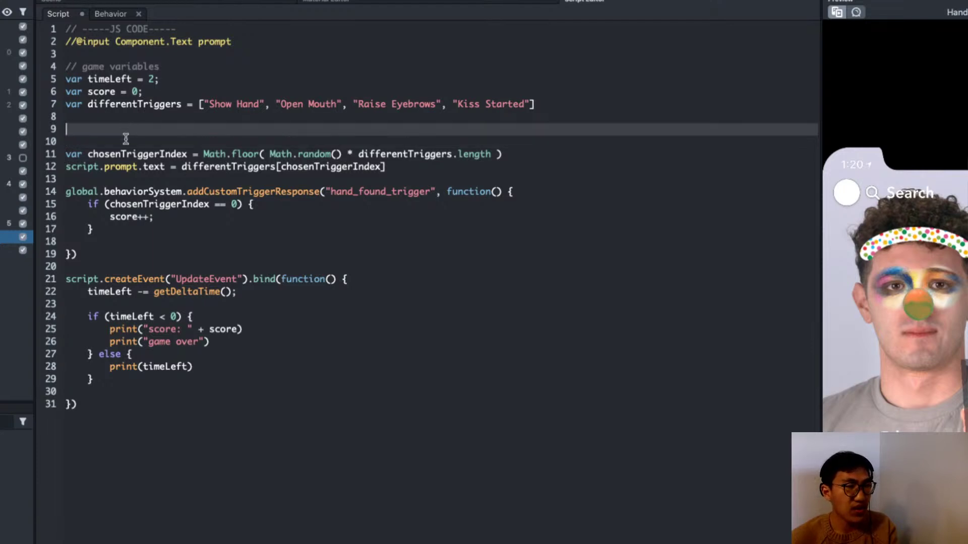
pyautogui.click(125, 138)
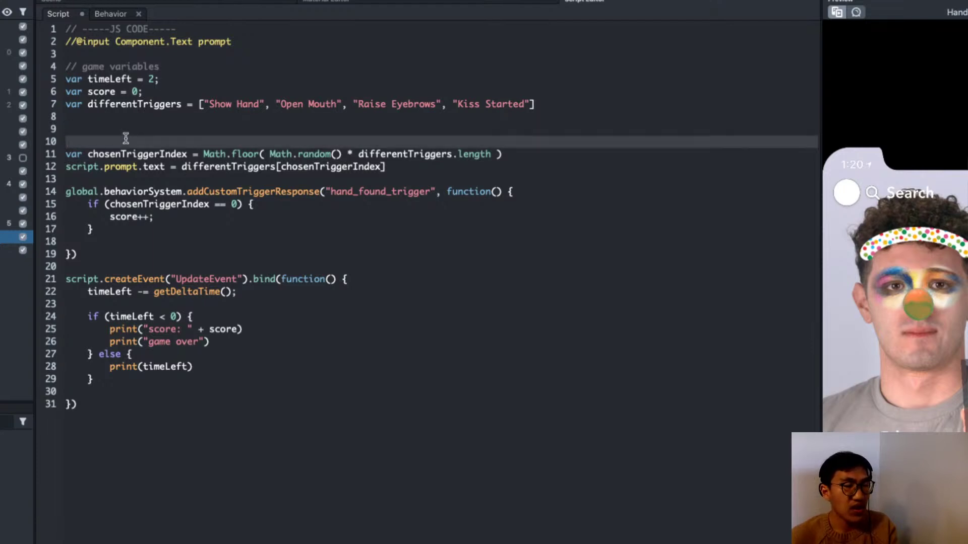
# Remove one extra blank line and add the comment // choose what the user should show directly above the chosenTriggerIndex declaration.
pyautogui.click(88, 79)
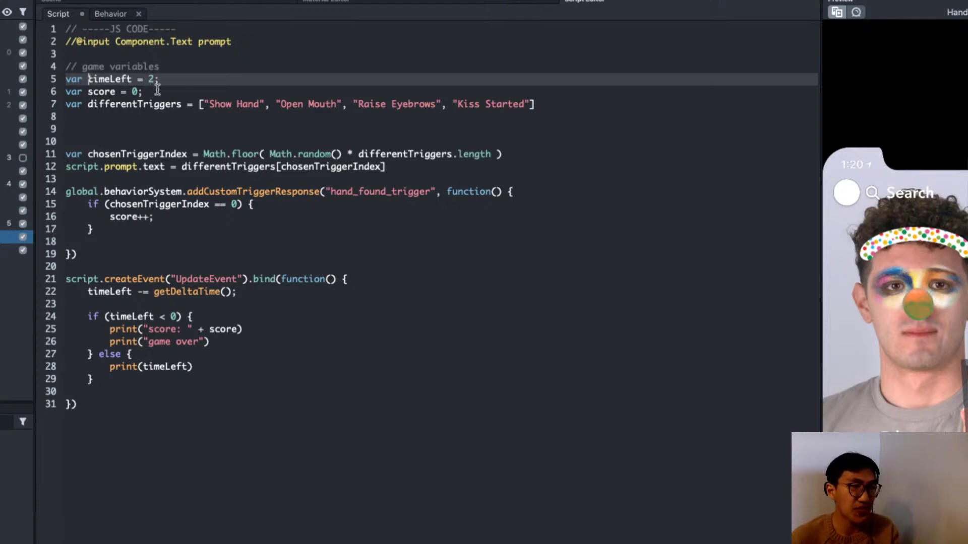
pyautogui.moveTo(145, 92); pyautogui.dragTo(65, 92)
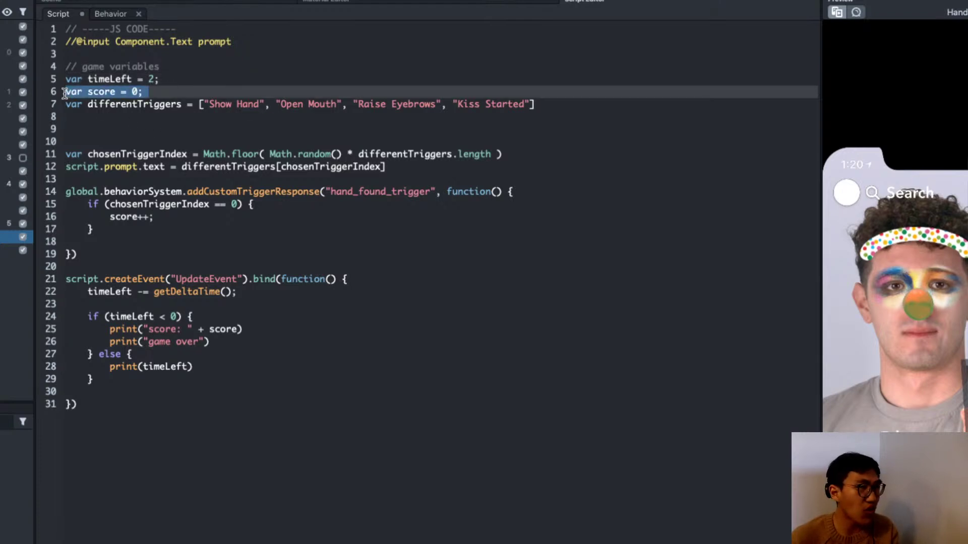
pyautogui.click(214, 104)
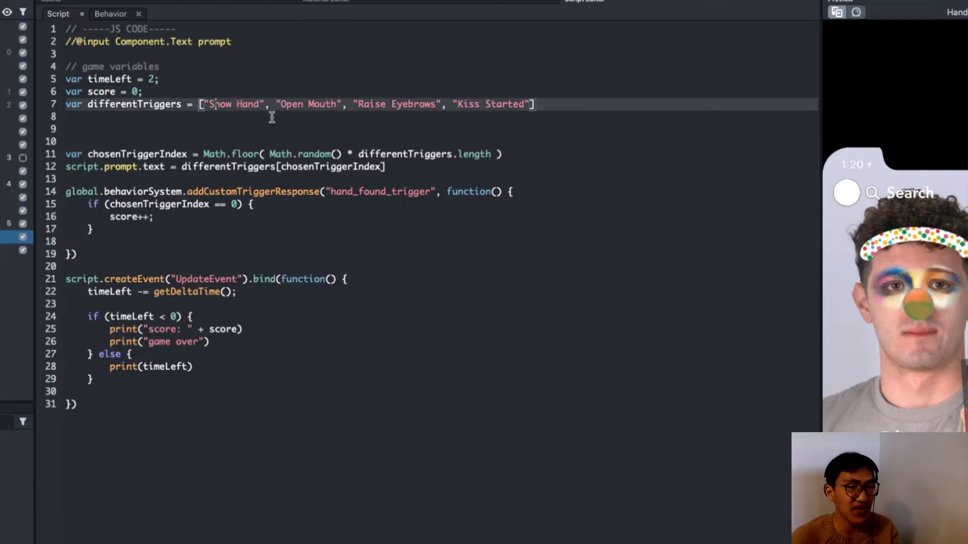
pyautogui.click(244, 126)
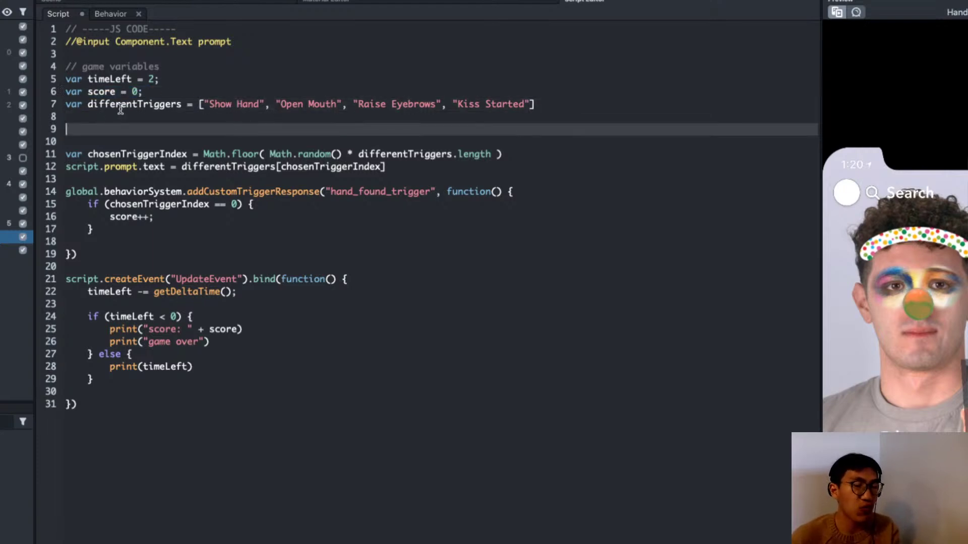
pyautogui.click(159, 141)
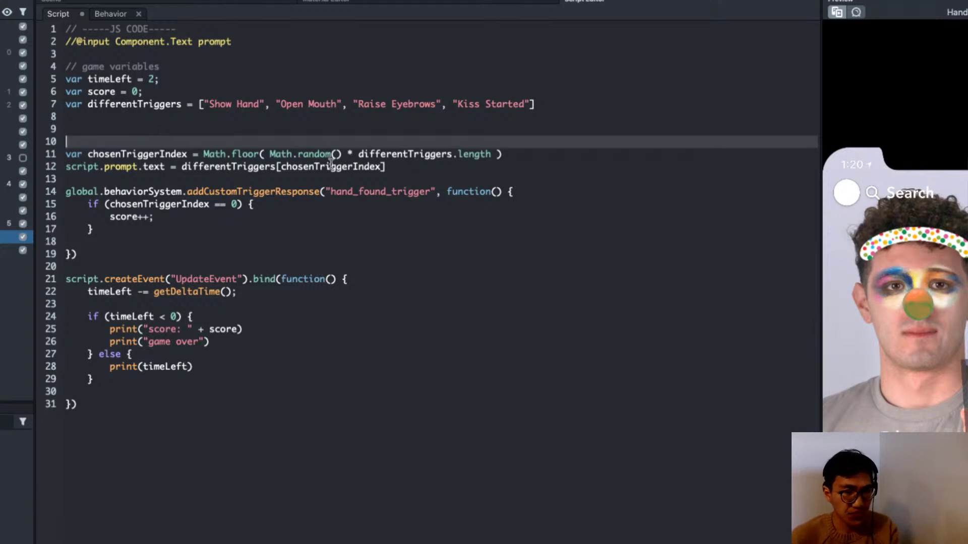
pyautogui.press('BackSpace')
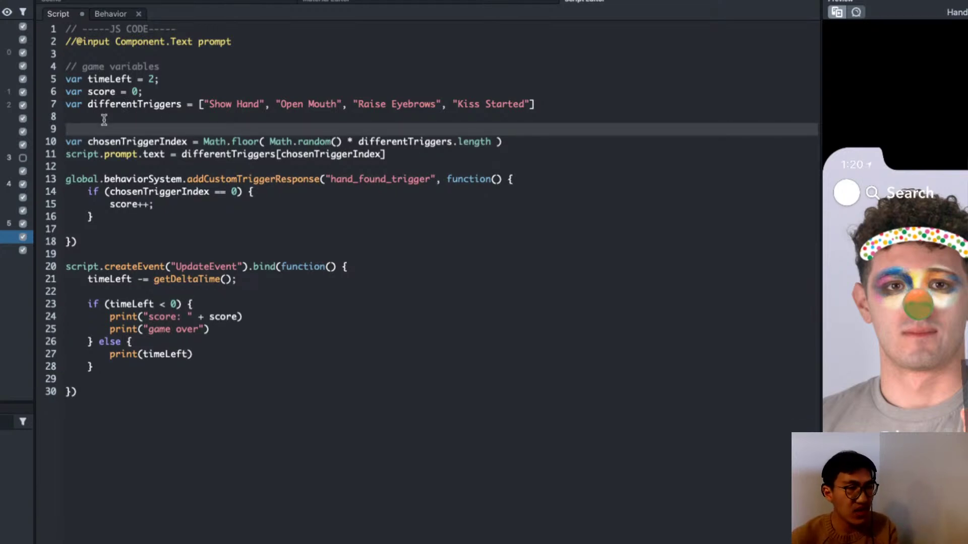
pyautogui.write('// choose what the use')
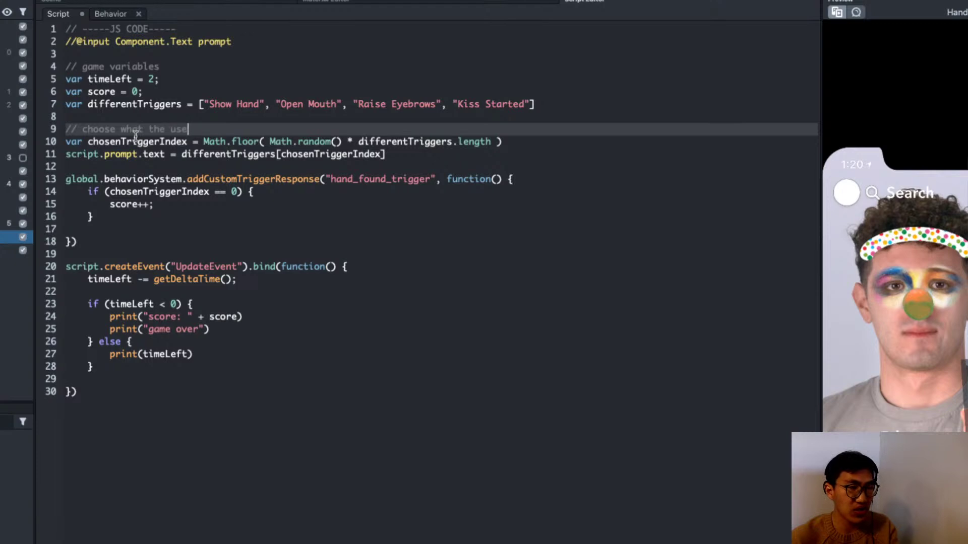
pyautogui.write('r should show')
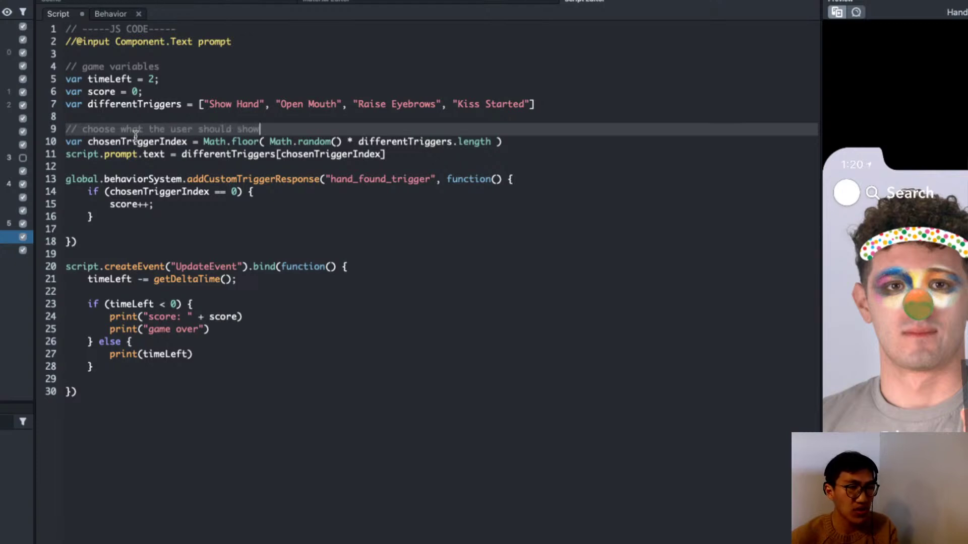
# Insert a blank line and the comment // Display what the user should show above the script.prompt.text assignment.
pyautogui.click(565, 150)
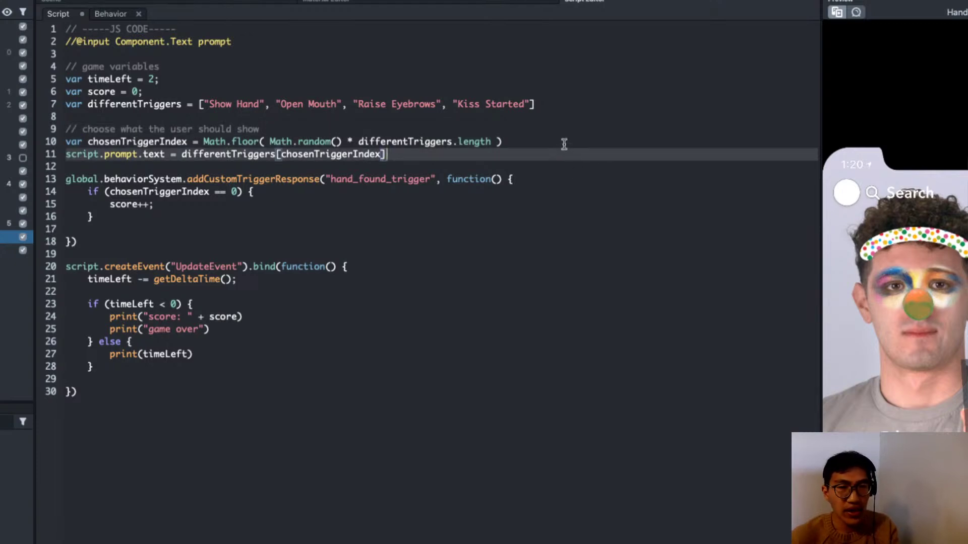
pyautogui.press('Return')
pyautogui.press('Return')
pyautogui.write('// Display')
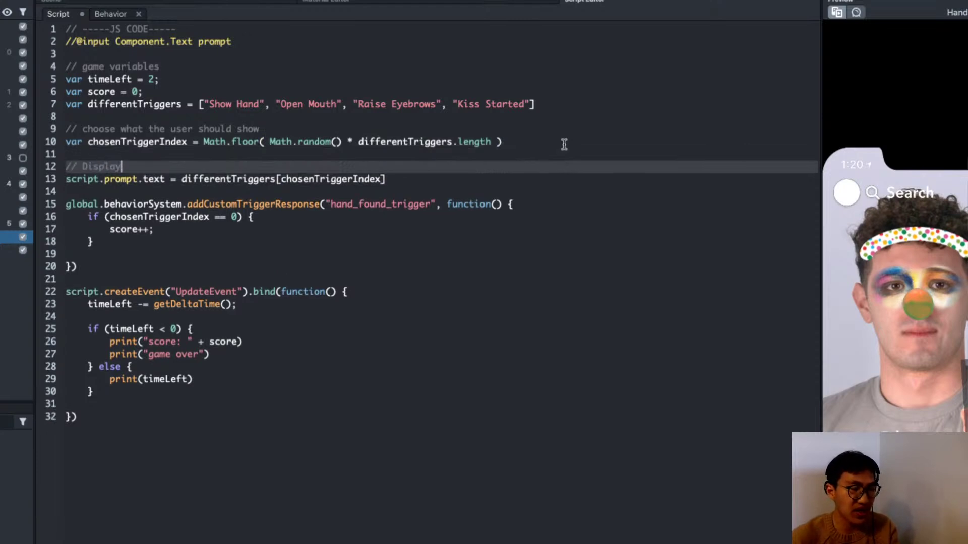
pyautogui.write(' what the user should sho')
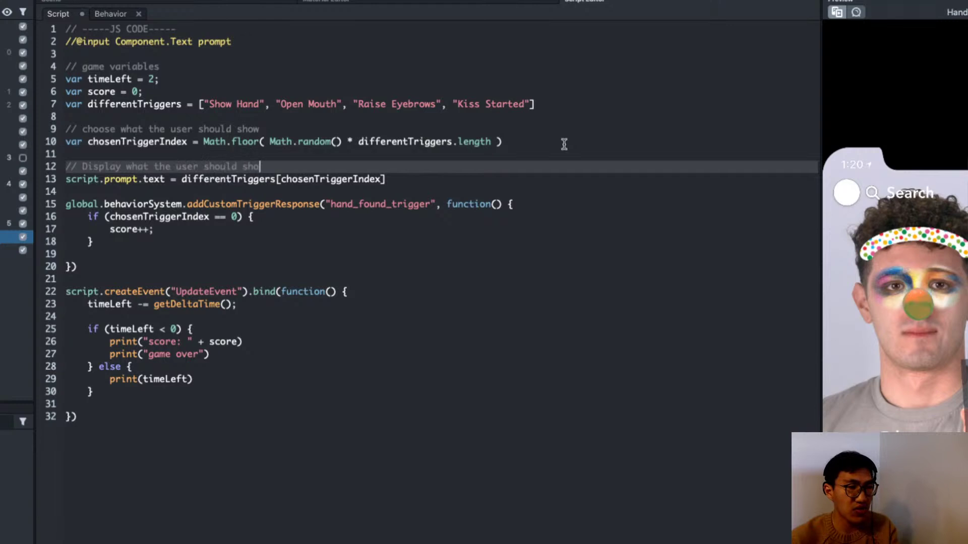
pyautogui.write('w')
# Add the comment // Respond to Behavior Script directly above the hand_found_trigger response, keeping one blank line before it.
pyautogui.click(487, 192)
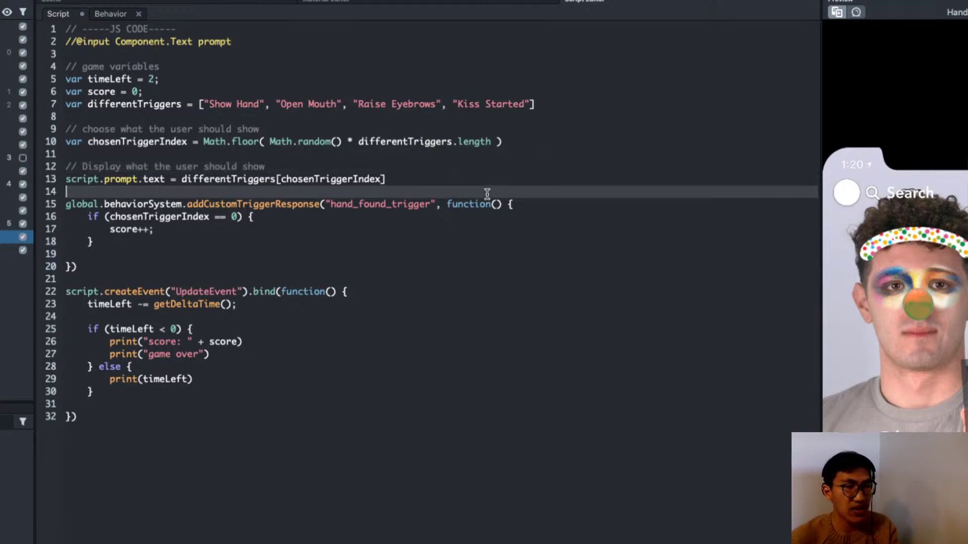
pyautogui.press('Return')
pyautogui.press('Return')
pyautogui.press('BackSpace')
pyautogui.write('??')
pyautogui.press('BackSpace')
pyautogui.press('BackSpace')
pyautogui.write('// Resp')
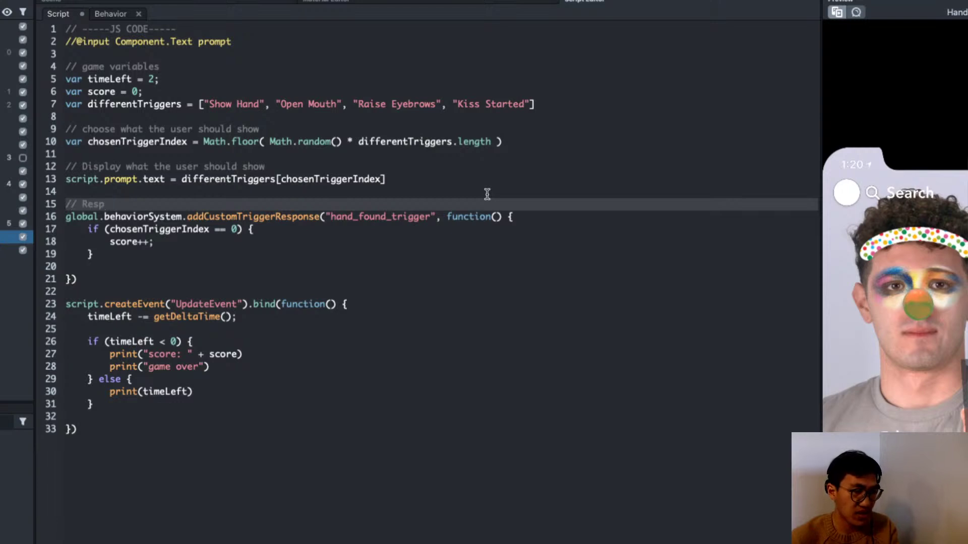
pyautogui.write('ond to Behavi')
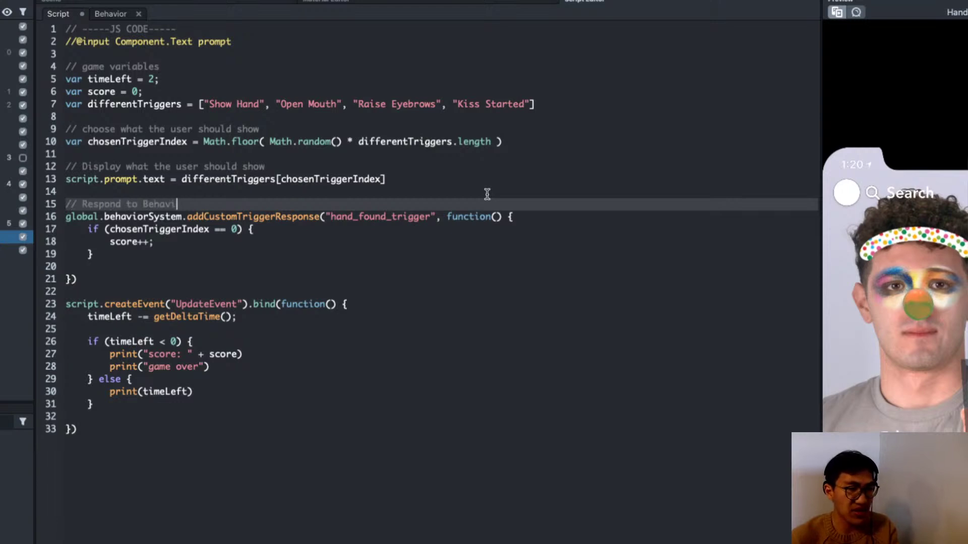
pyautogui.write('or Script')
# Delete the blank line after the if block inside the hand_found_trigger response function.
pyautogui.click(439, 265)
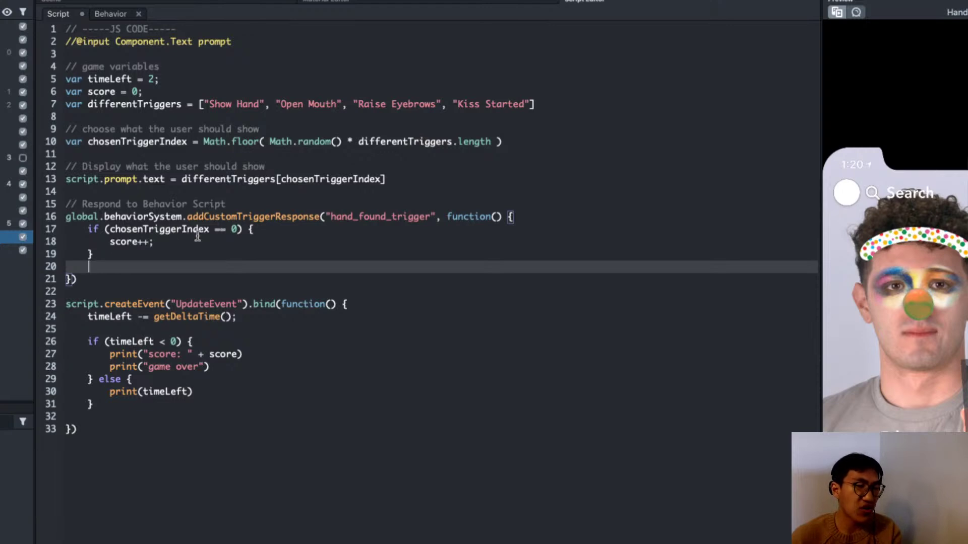
pyautogui.click(210, 104)
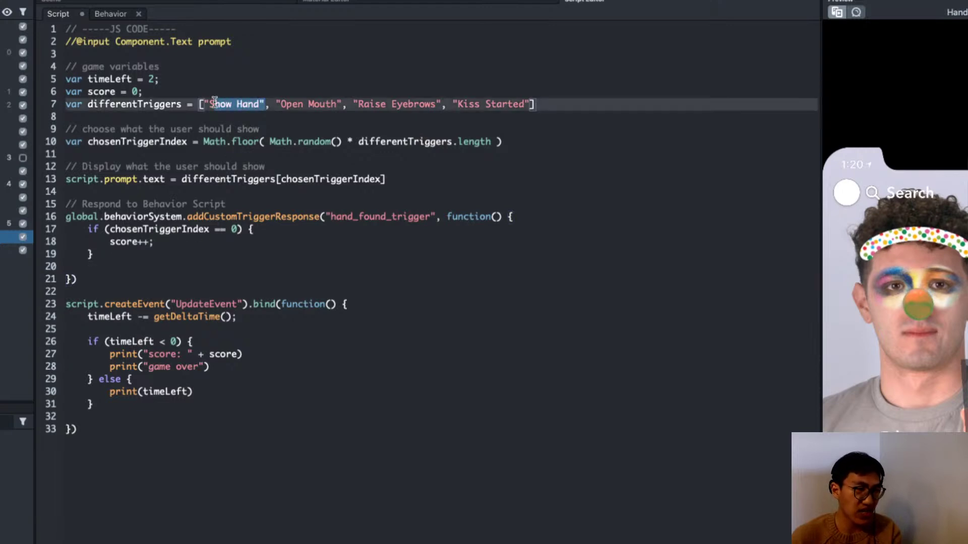
pyautogui.click(135, 263)
pyautogui.press('BackSpace')
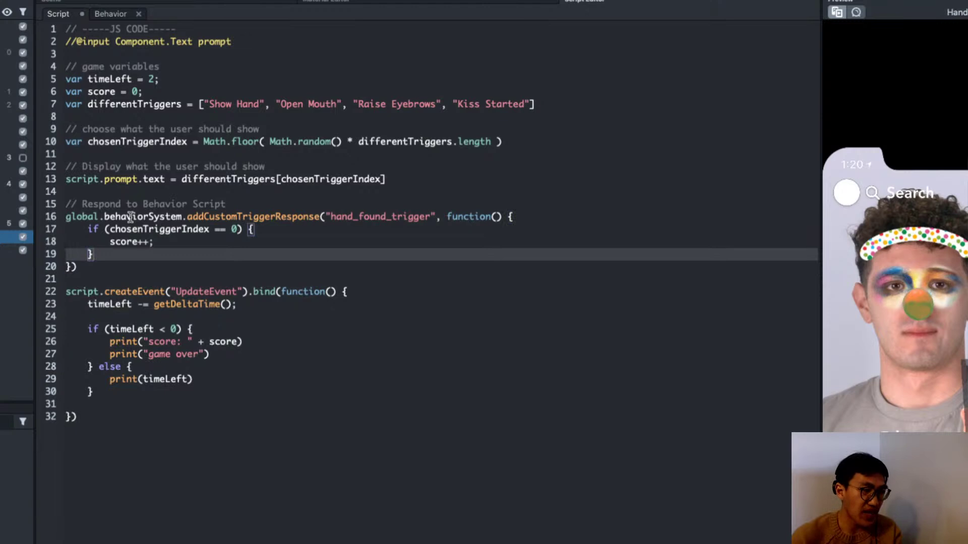
# Add the comment // Every frame directly above the UpdateEvent function, leaving one blank line before it.
pyautogui.click(144, 279)
pyautogui.press('Return')
pyautogui.press('Return')
pyautogui.write('/')
pyautogui.press('BackSpace')
pyautogui.press('BackSpace')
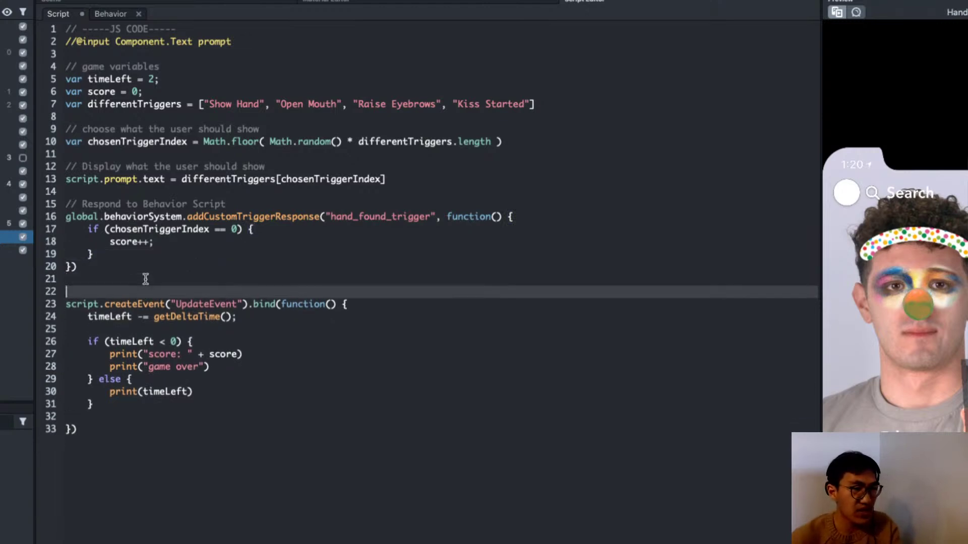
pyautogui.write('// Every frame')
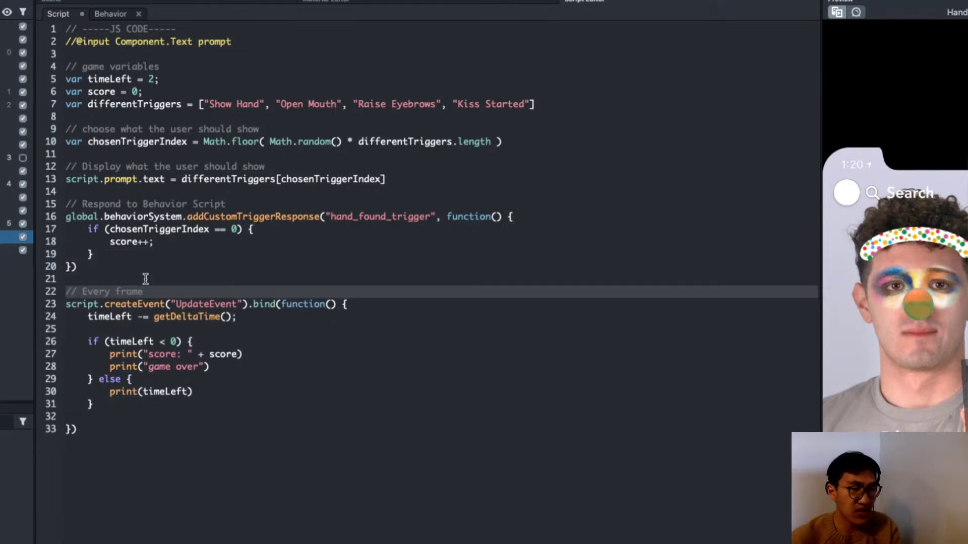
# Extend the UpdateEvent comment with the lines // Subtract time left and // If time is over, show score.
pyautogui.press('Return')
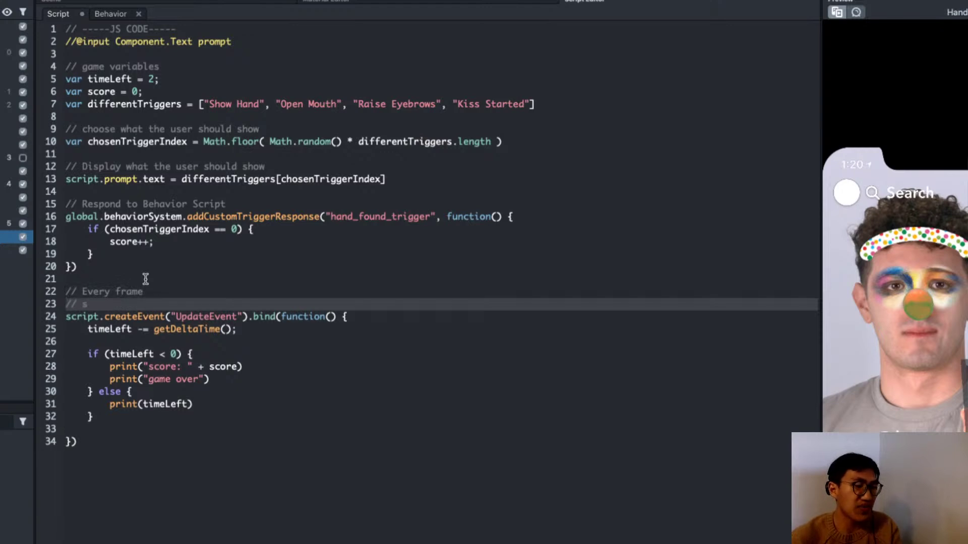
pyautogui.write('// Subro')
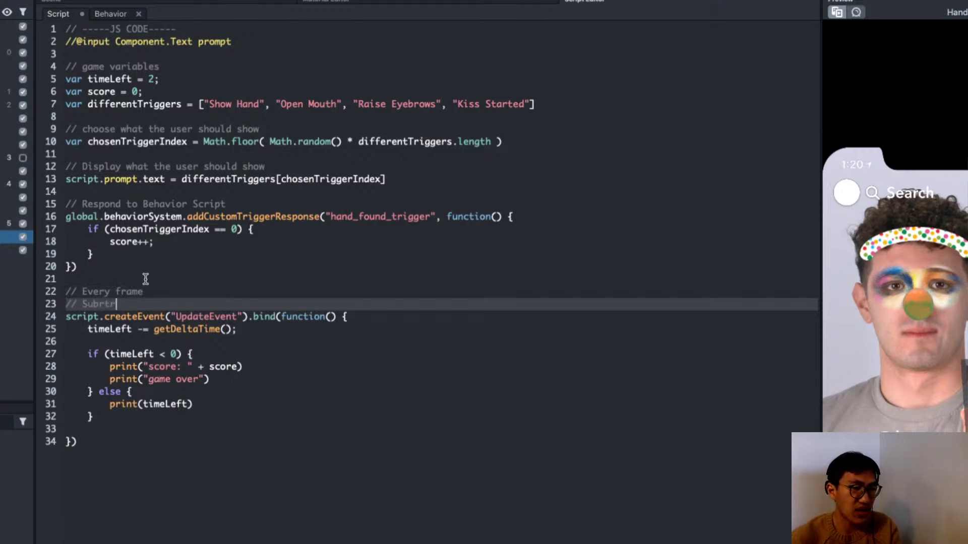
pyautogui.write('ract time ')
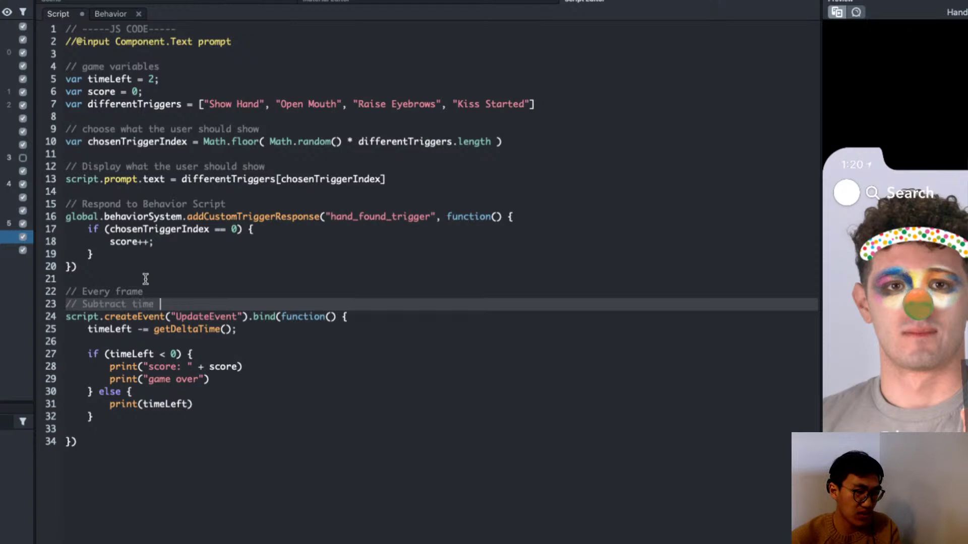
pyautogui.write('left,')
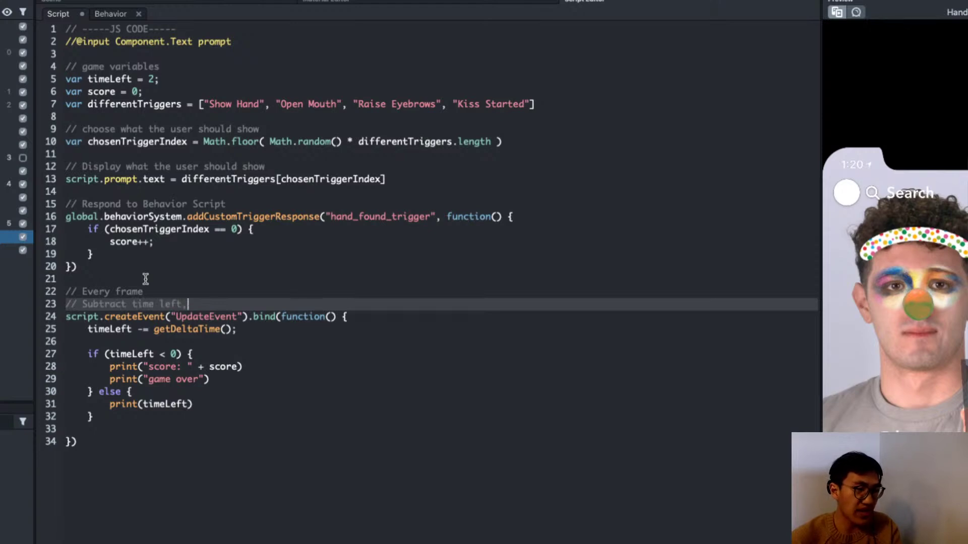
pyautogui.press('Return')
pyautogui.write('// If time ')
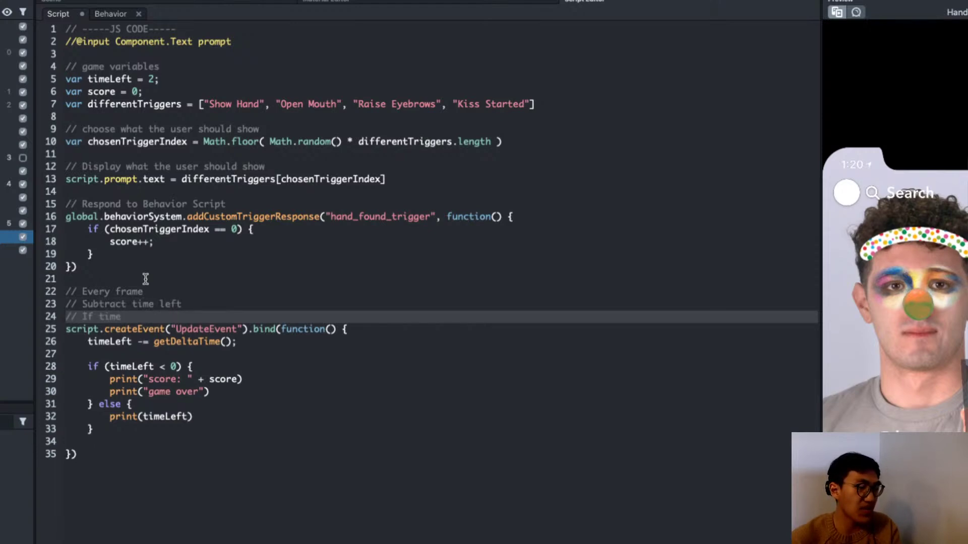
pyautogui.write('is o')
pyautogui.write('over, show')
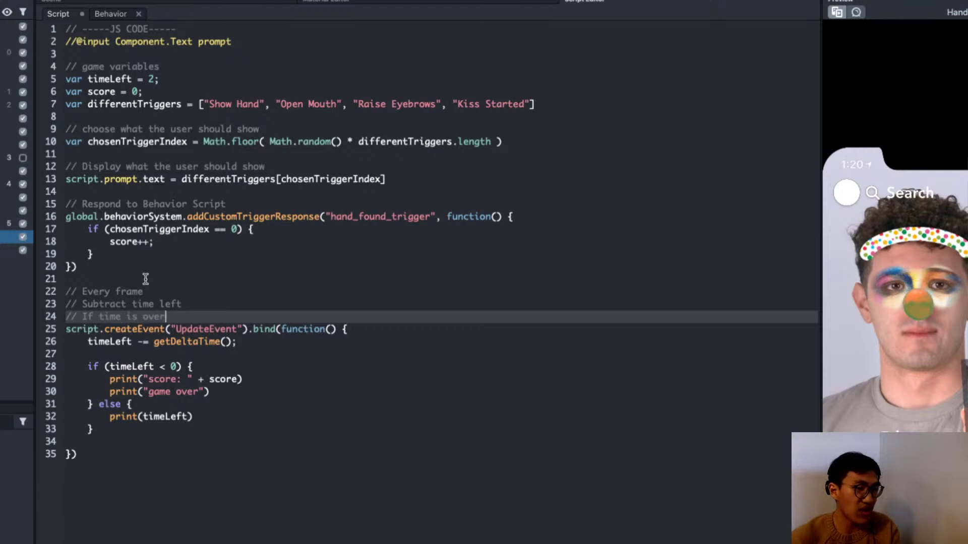
pyautogui.write(' score')
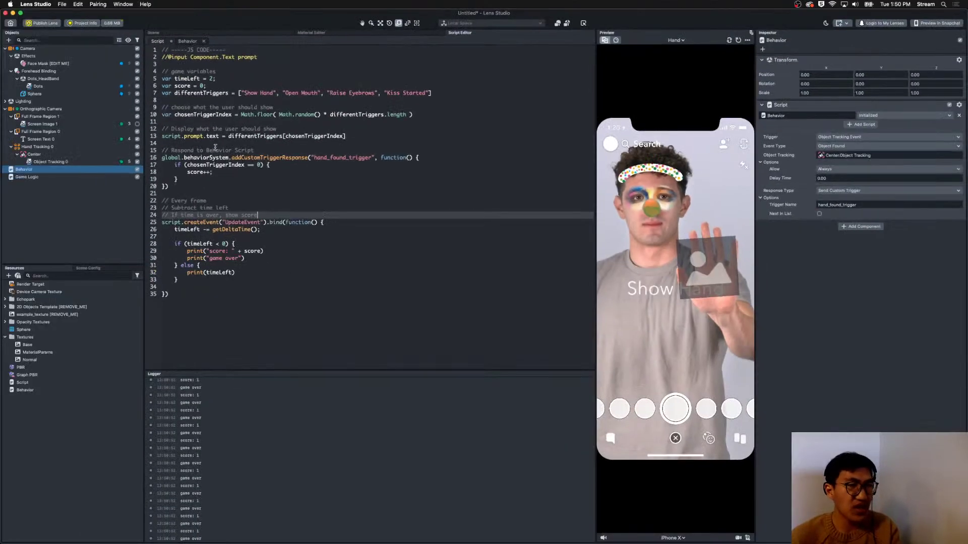
pyautogui.click(185, 194)
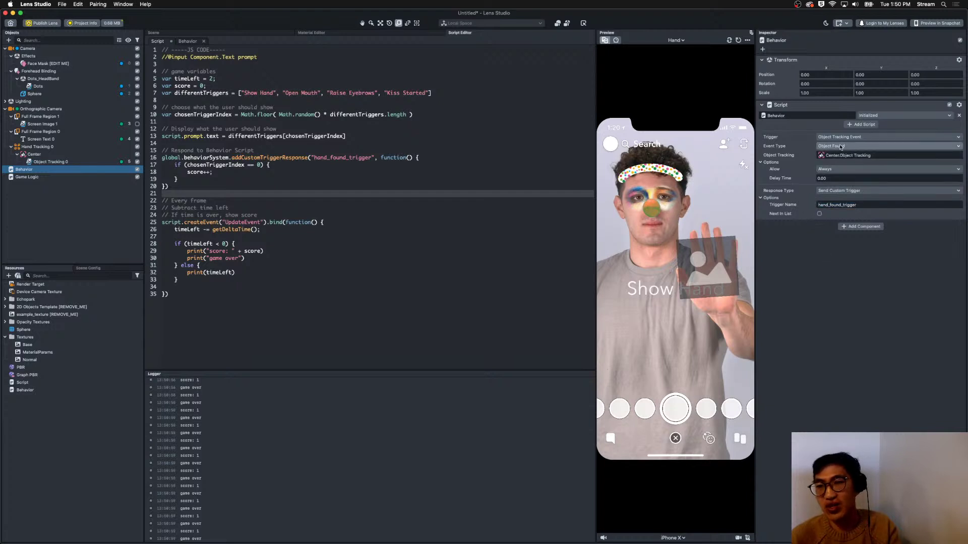
# Review the Behavior's object tracking setting alongside the script's custom trigger response and per-frame countdown code.
pyautogui.moveTo(850, 155); pyautogui.dragTo(820, 156)
pyautogui.press('Escape')
pyautogui.click(396, 215)
pyautogui.click(324, 343)
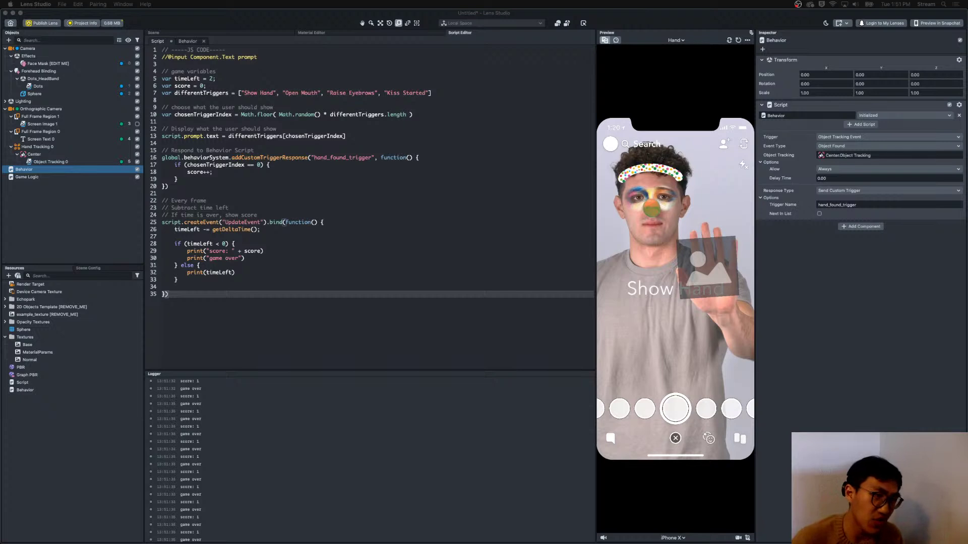
pyautogui.click(316, 181)
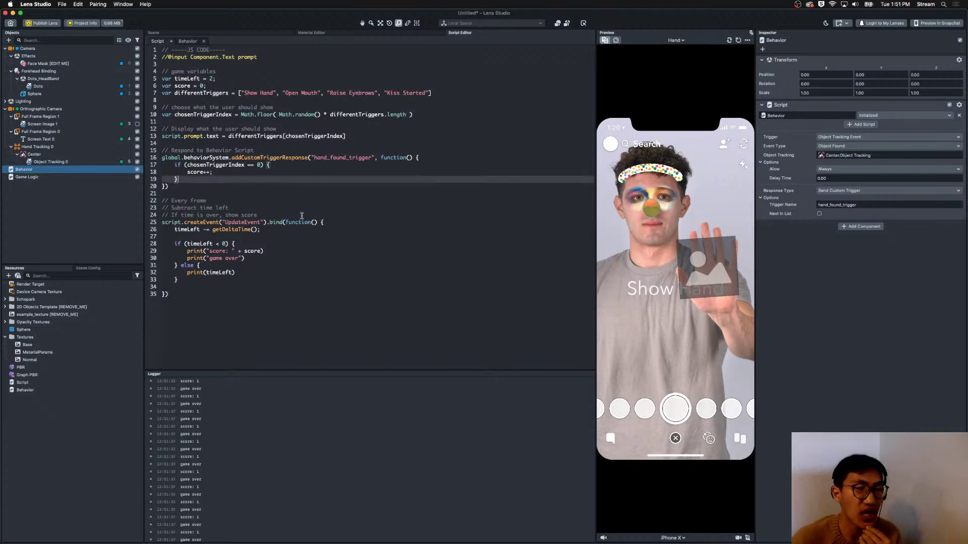
pyautogui.click(164, 224)
pyautogui.click(254, 230)
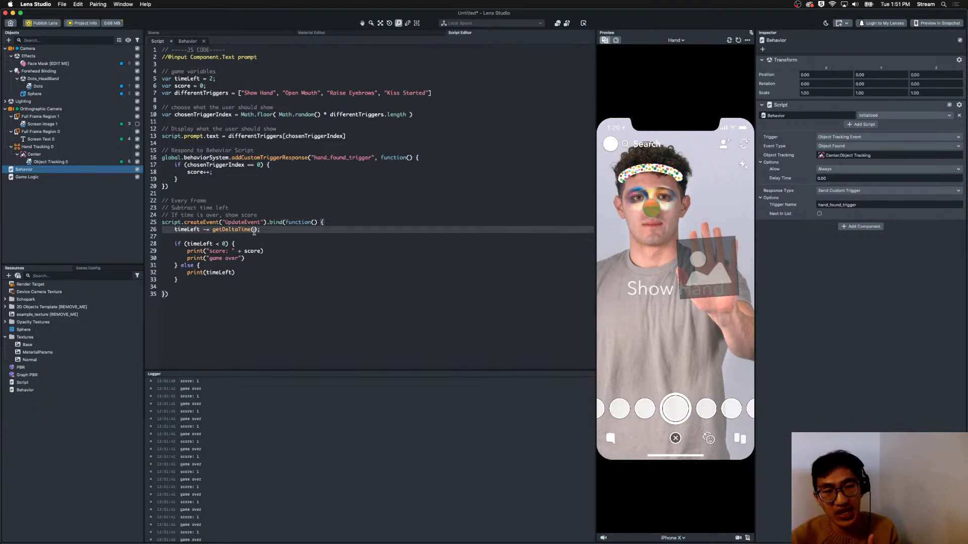
pyautogui.moveTo(374, 158); pyautogui.dragTo(196, 161)
pyautogui.click(206, 159)
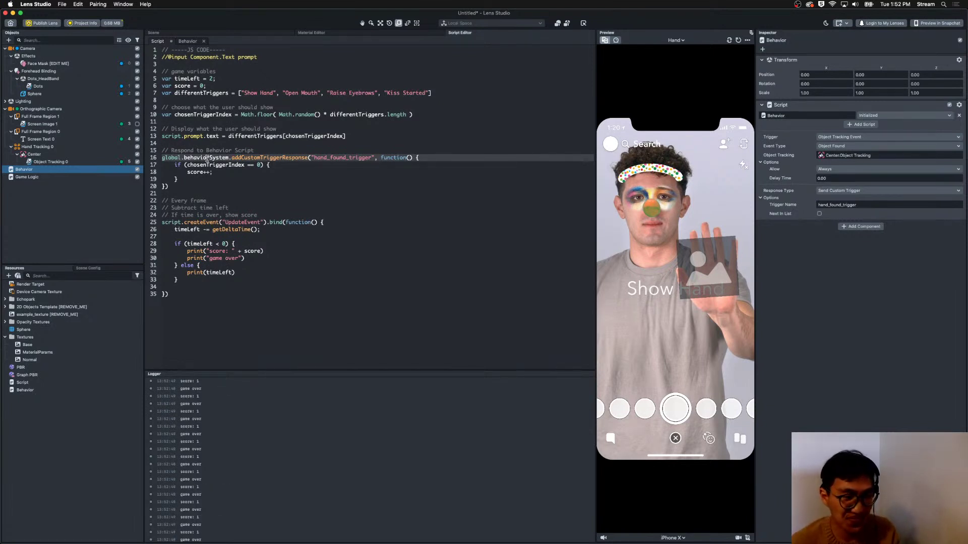
pyautogui.click(258, 317)
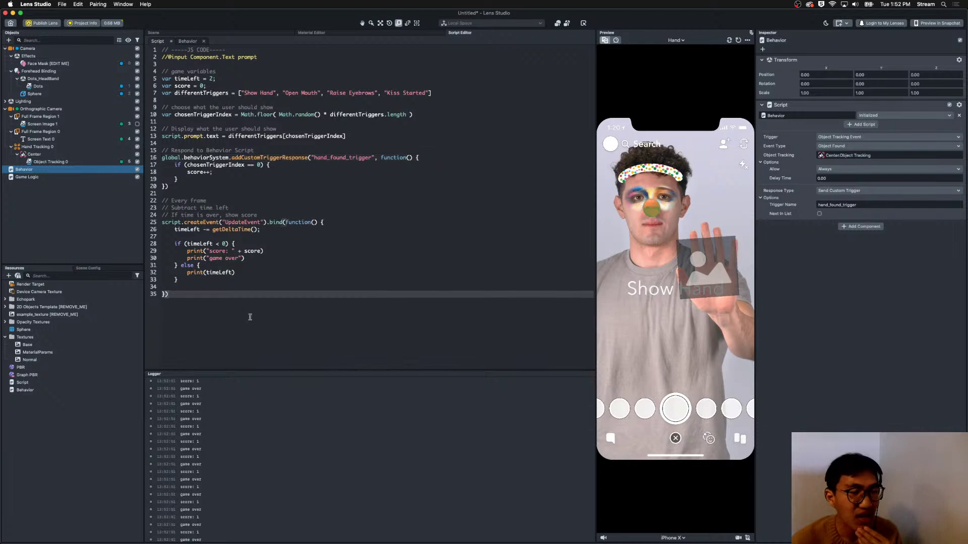
pyautogui.click(185, 237)
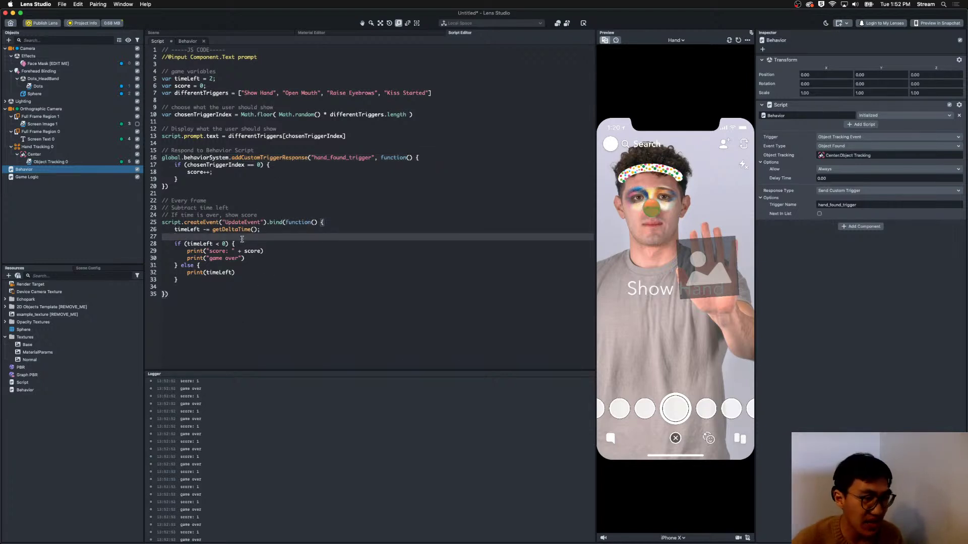
pyautogui.click(252, 258)
pyautogui.moveTo(242, 257); pyautogui.dragTo(190, 258)
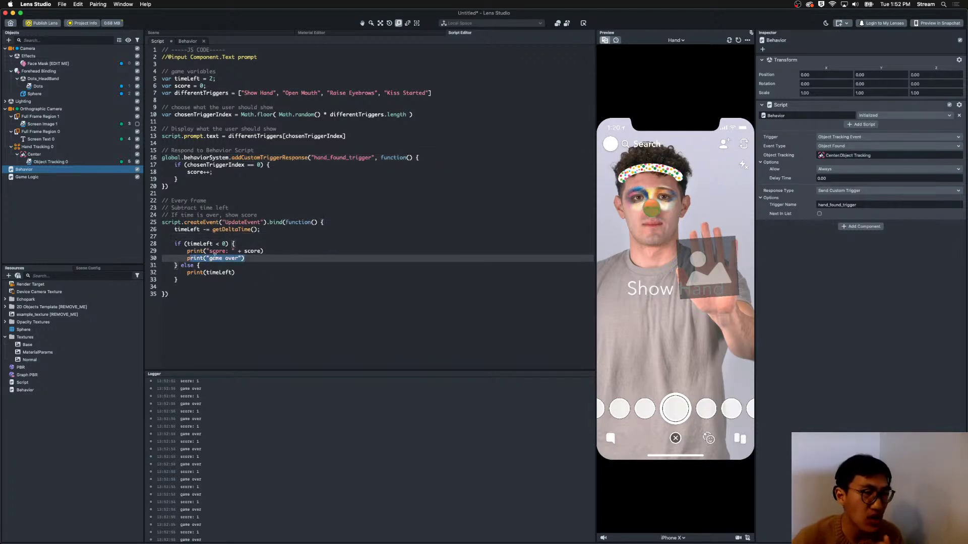
pyautogui.click(215, 258)
pyautogui.click(262, 259)
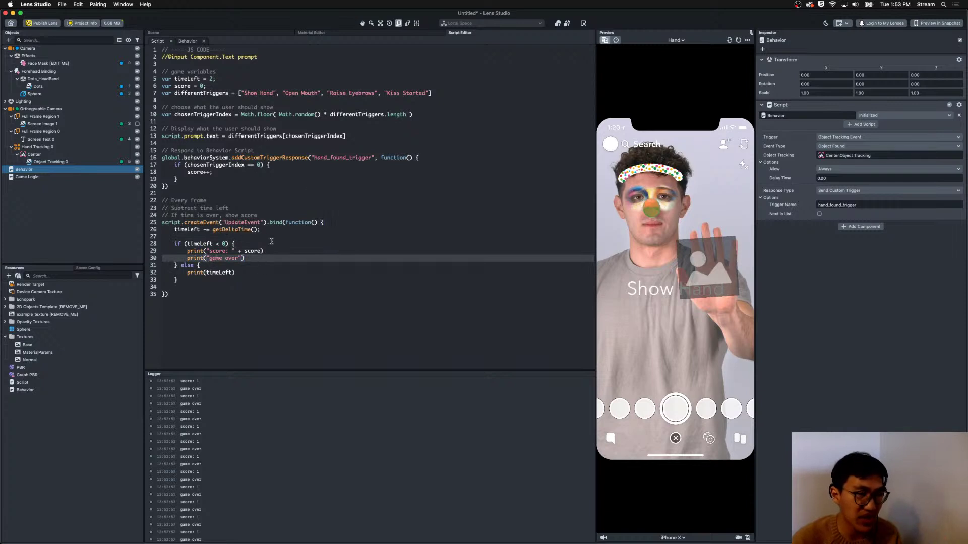
# Declare var isGameOver = false; below the score variable, save the script, and clear the logger.
pyautogui.click(486, 93)
pyautogui.click(331, 82)
pyautogui.press('Return')
pyautogui.write('var isGameOver = false;')
pyautogui.press('super+s')
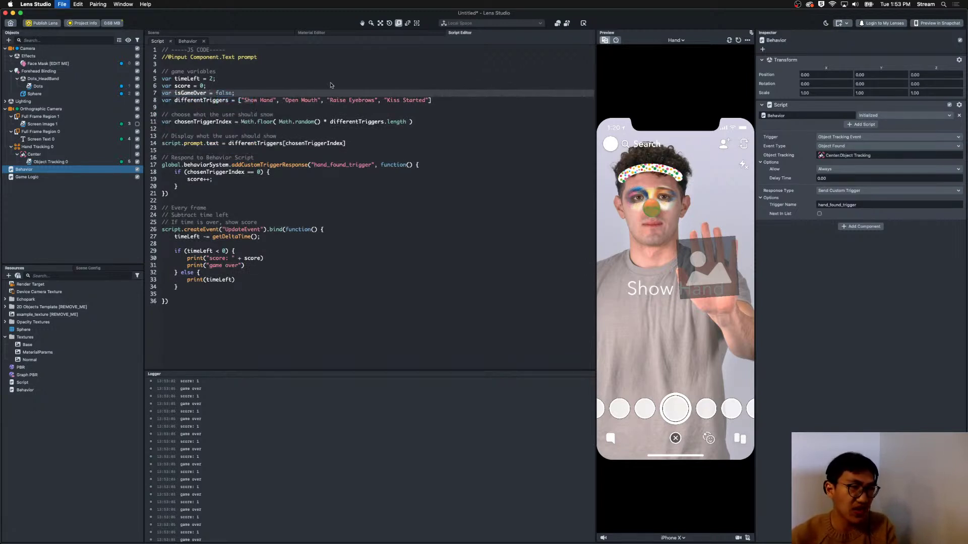
pyautogui.rightClick(357, 470)
pyautogui.click(375, 475)
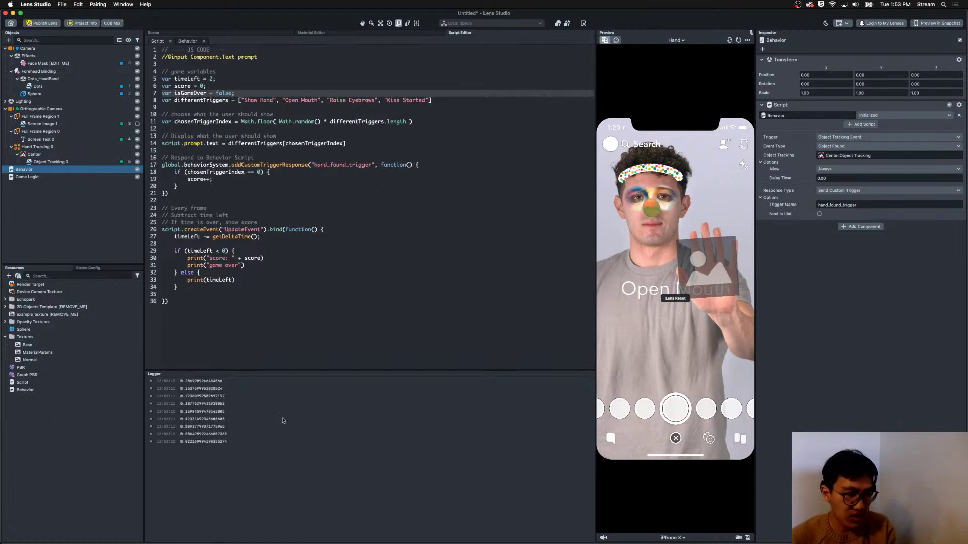
# In the time-over branch, end the score print with a semicolon, add isGameOver = true; below it, and save the script.
pyautogui.click(239, 293)
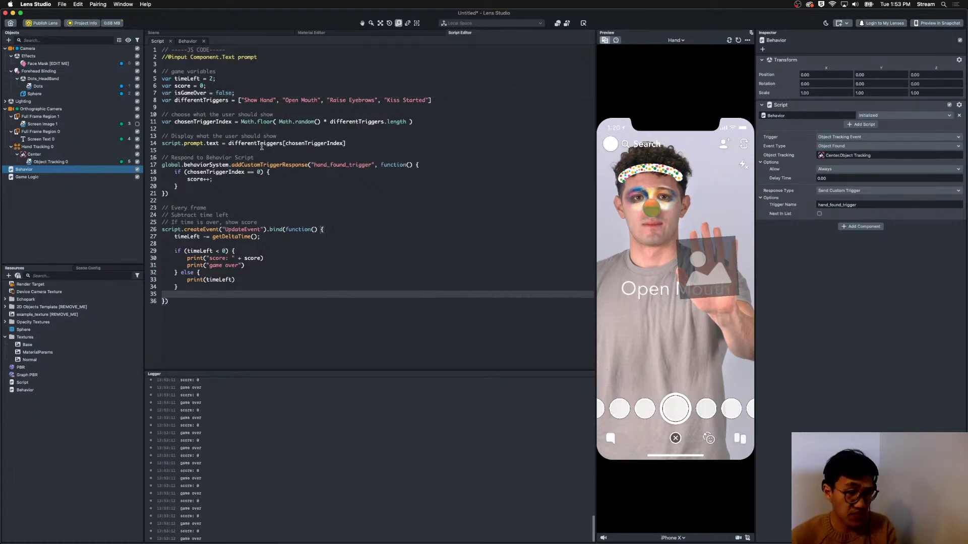
pyautogui.click(260, 280)
pyautogui.click(264, 265)
pyautogui.click(283, 257)
pyautogui.write(';')
pyautogui.press('Return')
pyautogui.write('isGameOver =')
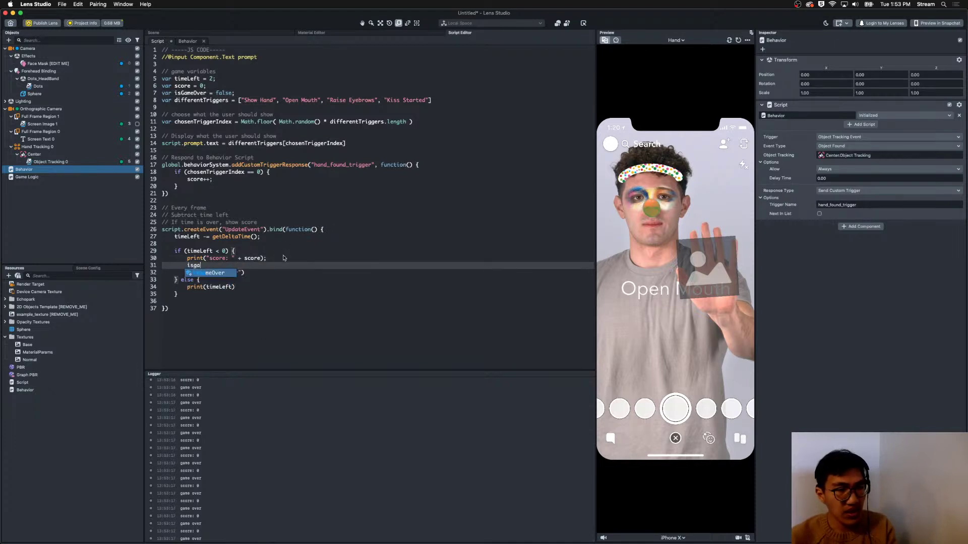
pyautogui.write(' true;')
pyautogui.press('super+s')
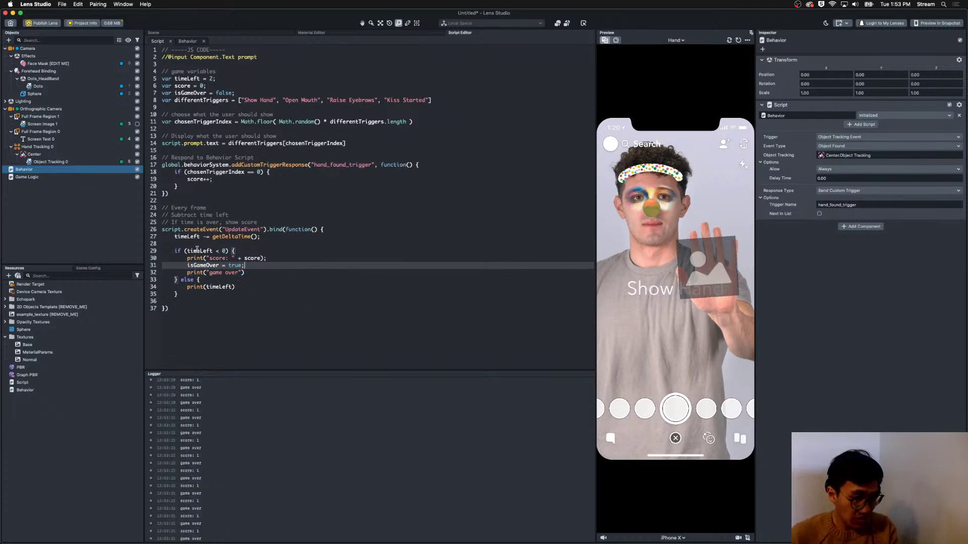
# Add if (isGameOver) return; as the first line of the UpdateEvent function, followed by a blank line.
pyautogui.click(351, 231)
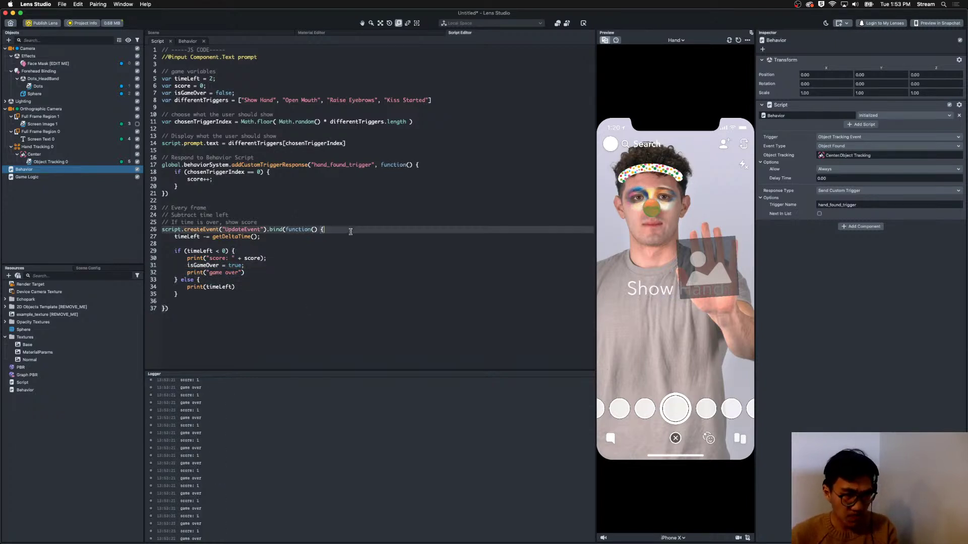
pyautogui.press('Return')
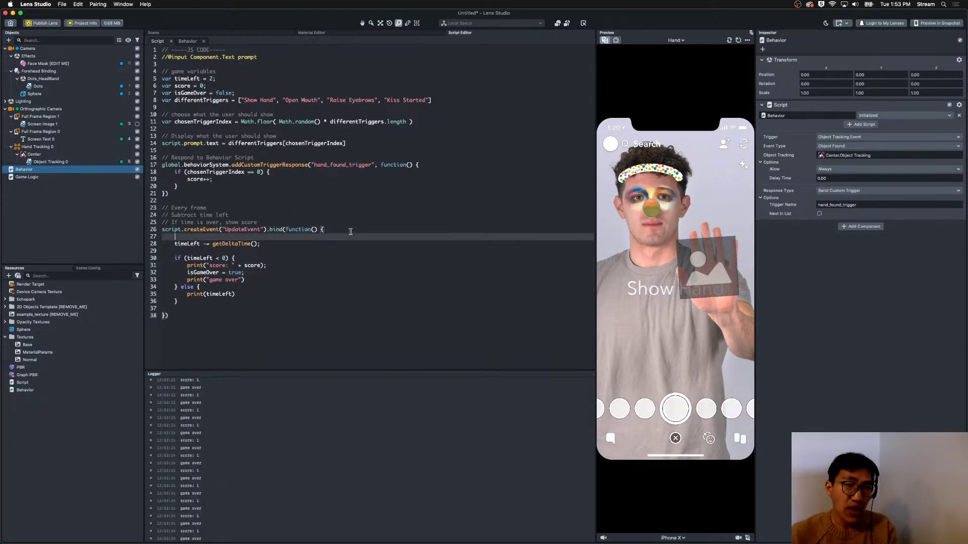
pyautogui.write('if (i')
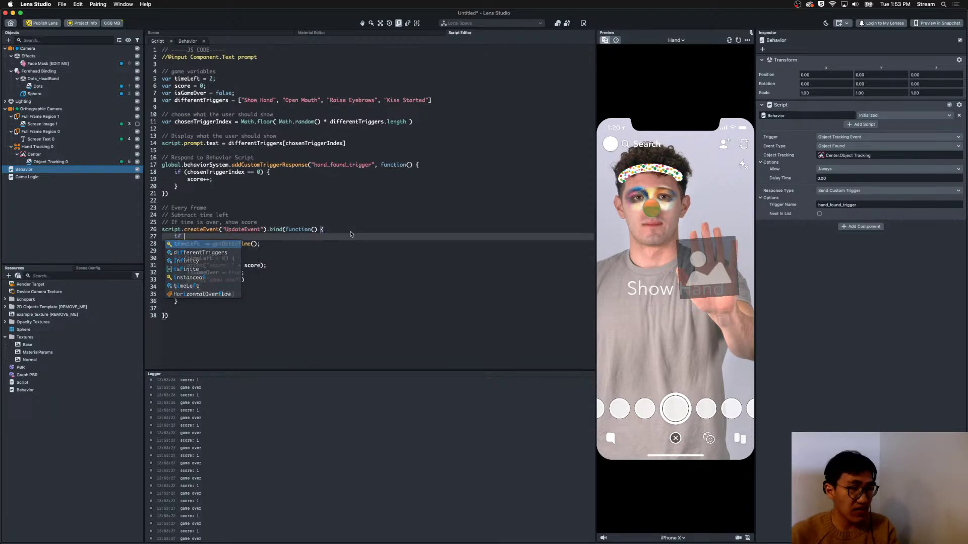
pyautogui.write('sGameOver) ')
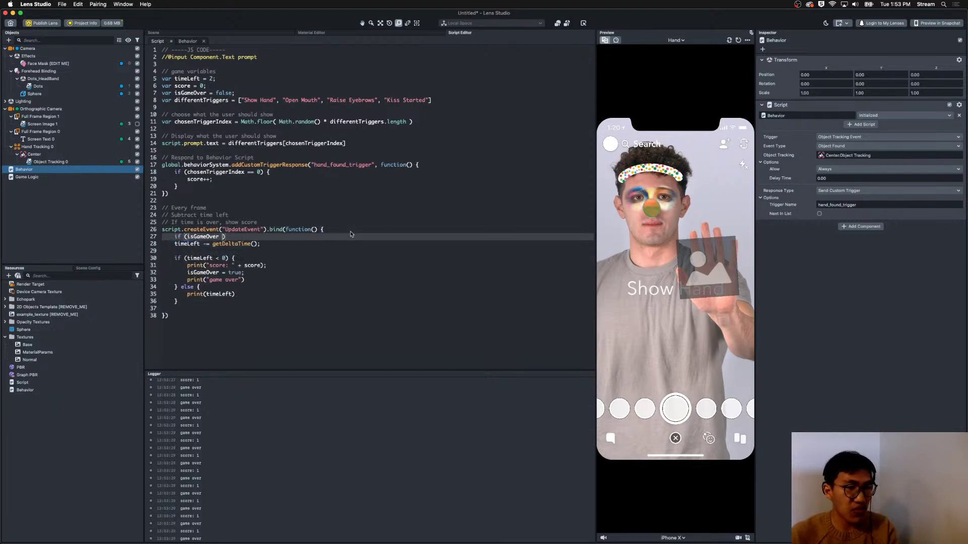
pyautogui.write('return;')
pyautogui.press('Return')
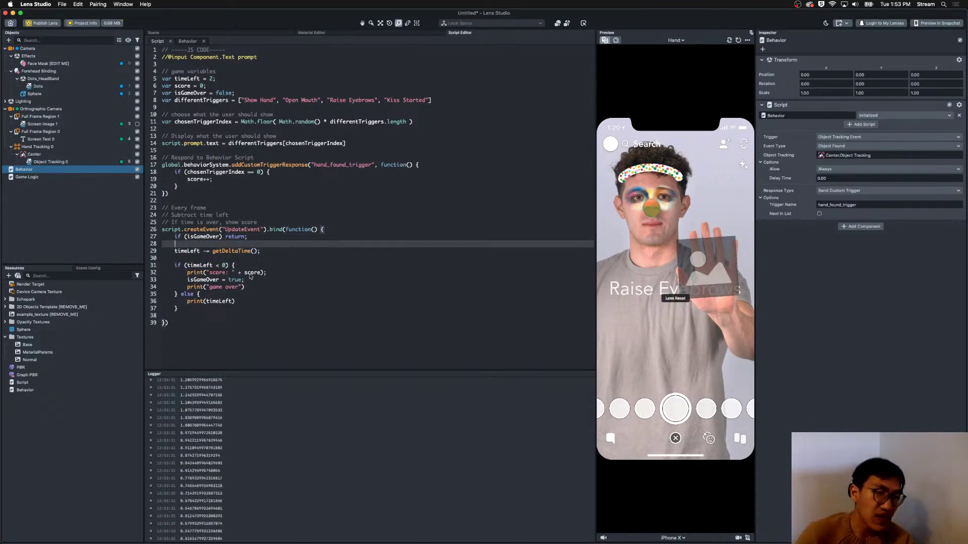
# Examine the UpdateEvent countdown and score code that the isGameOver check skips once the game has ended.
pyautogui.click(207, 280)
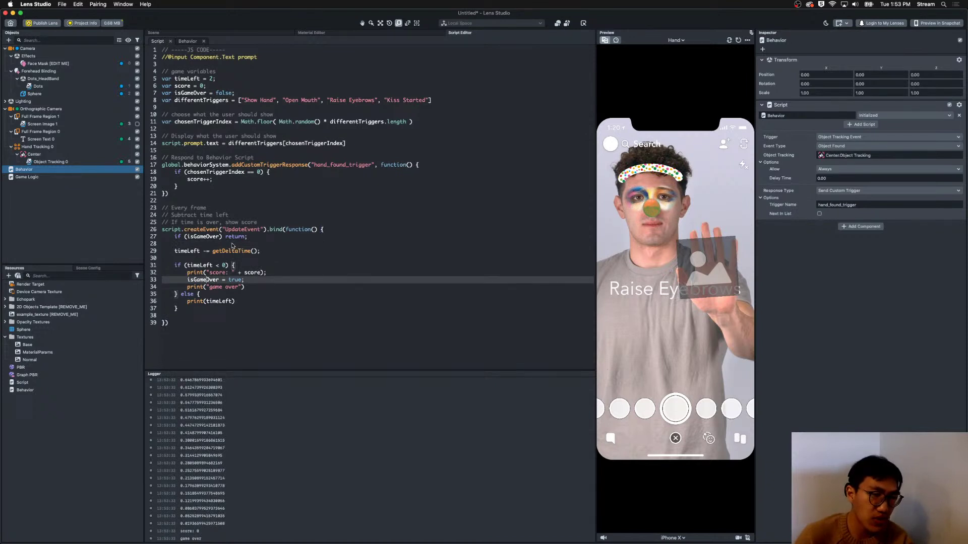
pyautogui.click(222, 266)
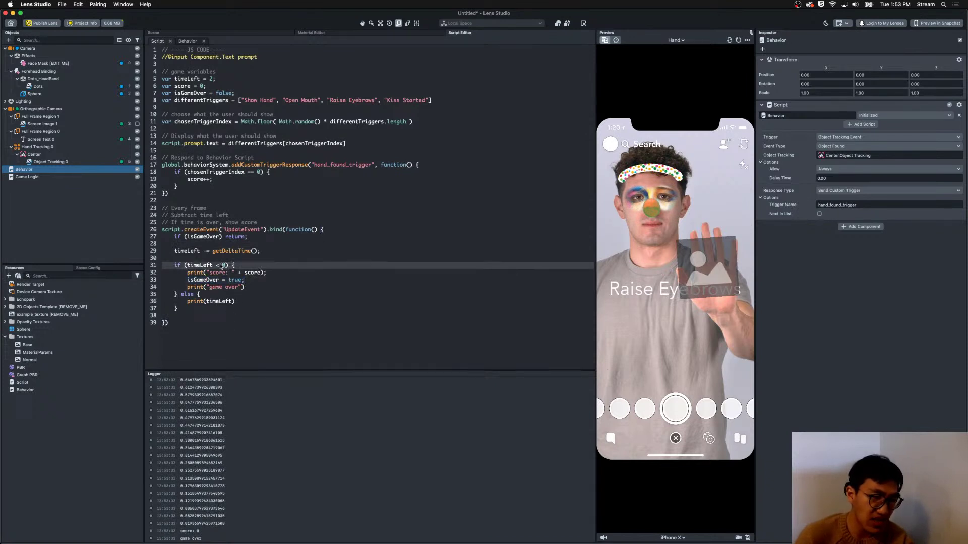
pyautogui.click(229, 250)
pyautogui.moveTo(187, 251); pyautogui.dragTo(226, 315)
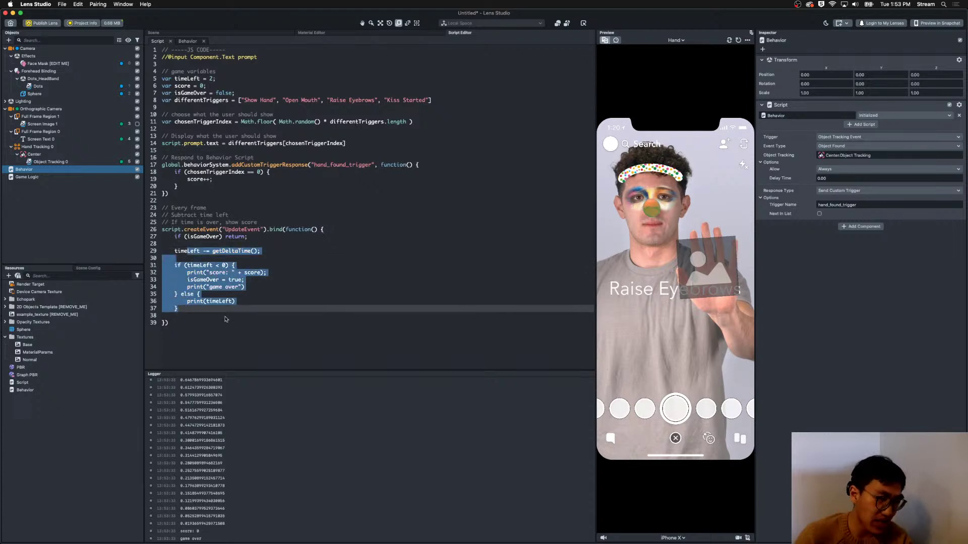
pyautogui.click(220, 313)
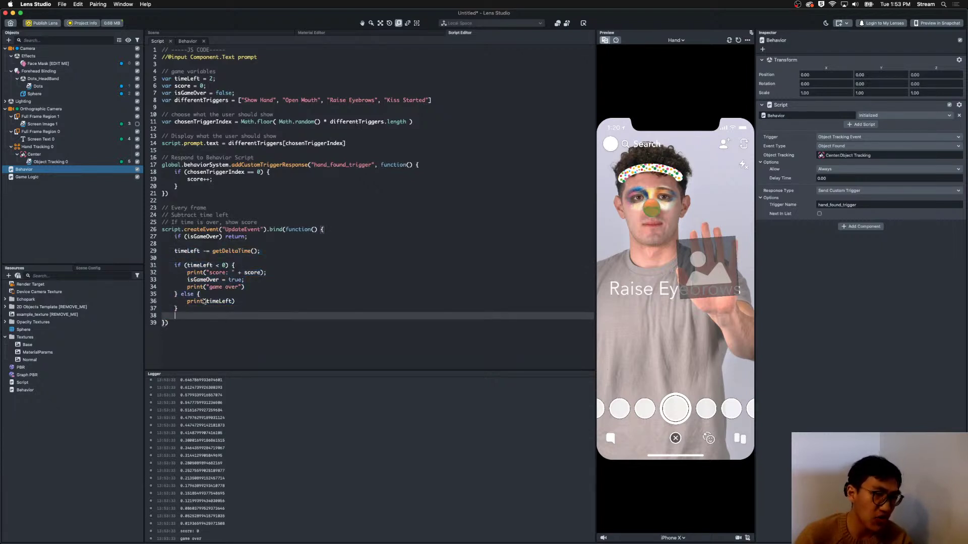
pyautogui.moveTo(162, 250); pyautogui.dragTo(246, 313)
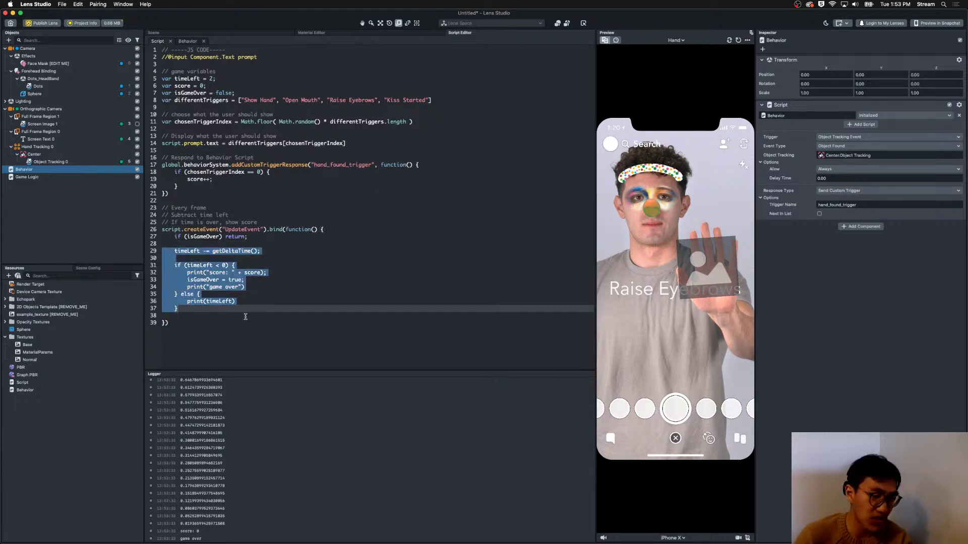
pyautogui.click(246, 313)
# Clear the logger and reset the lens preview to test the countdown's logging at game over.
pyautogui.rightClick(291, 493)
pyautogui.click(304, 494)
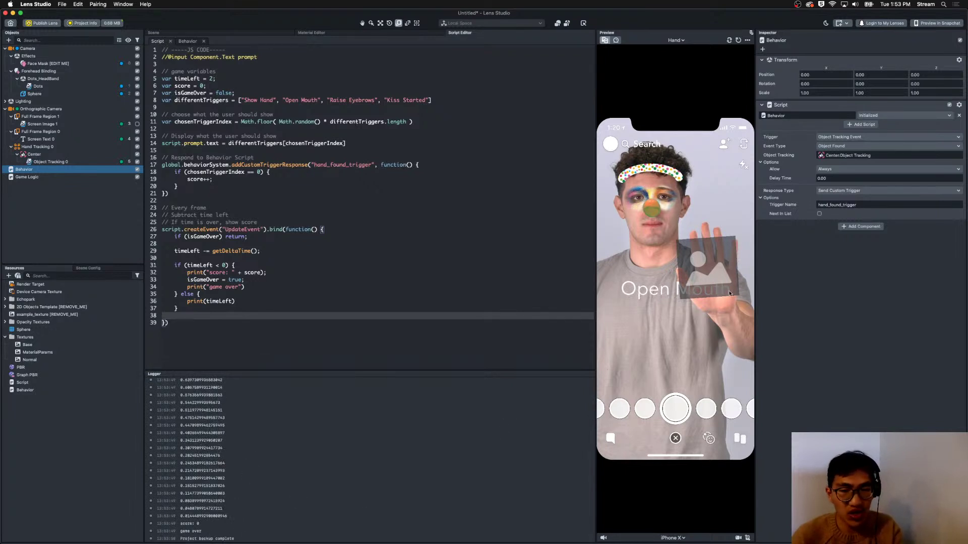
pyautogui.click(737, 41)
pyautogui.click(738, 42)
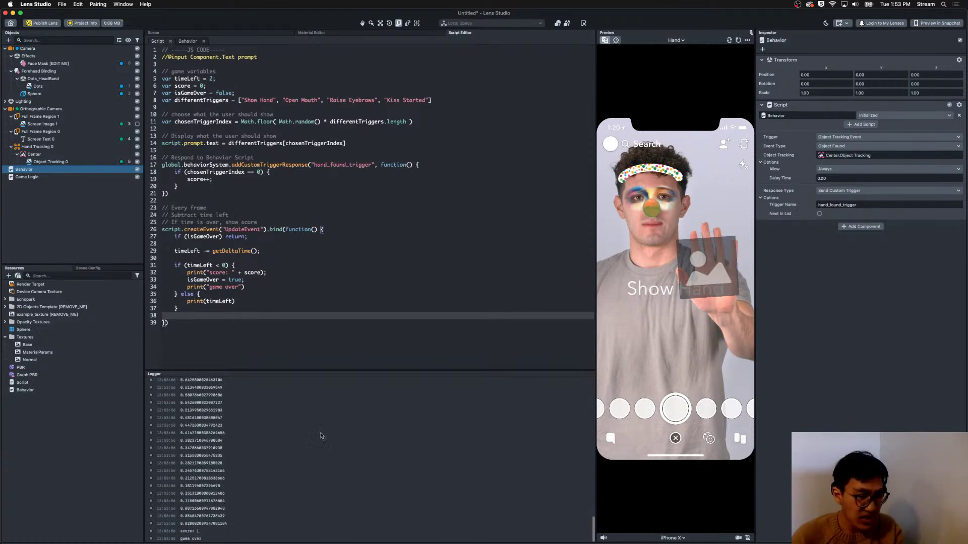
pyautogui.click(317, 250)
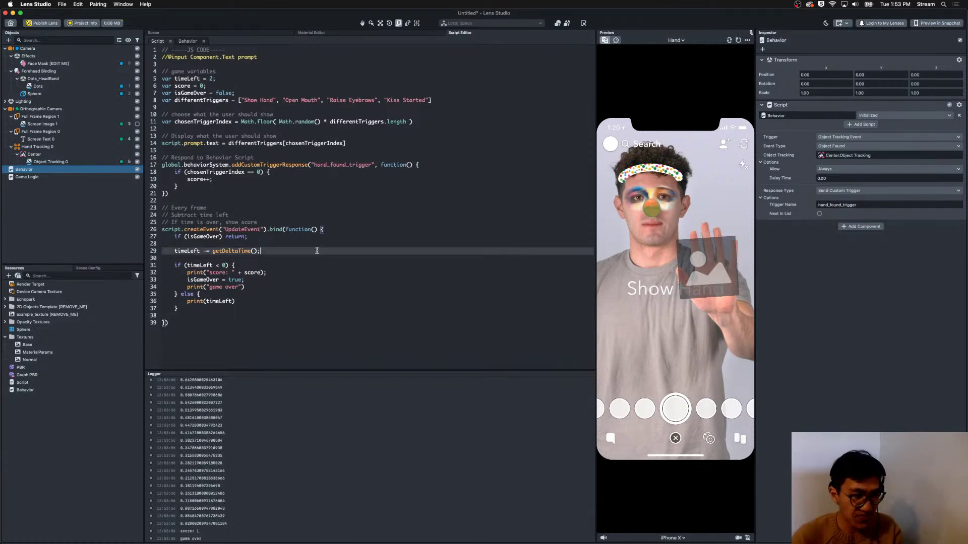
pyautogui.click(252, 308)
pyautogui.click(261, 280)
pyautogui.click(274, 287)
pyautogui.click(311, 300)
# Add a // TODO: comment after the UpdateEvent function with the line // * Show score and timeleft to the Lens user.
pyautogui.click(275, 323)
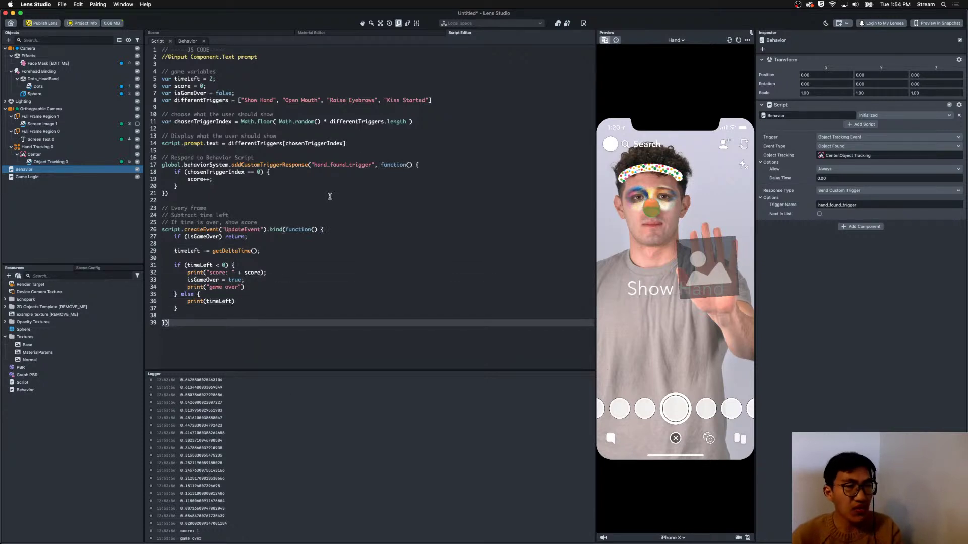
pyautogui.press('Return')
pyautogui.press('Return')
pyautogui.write('// TODO')
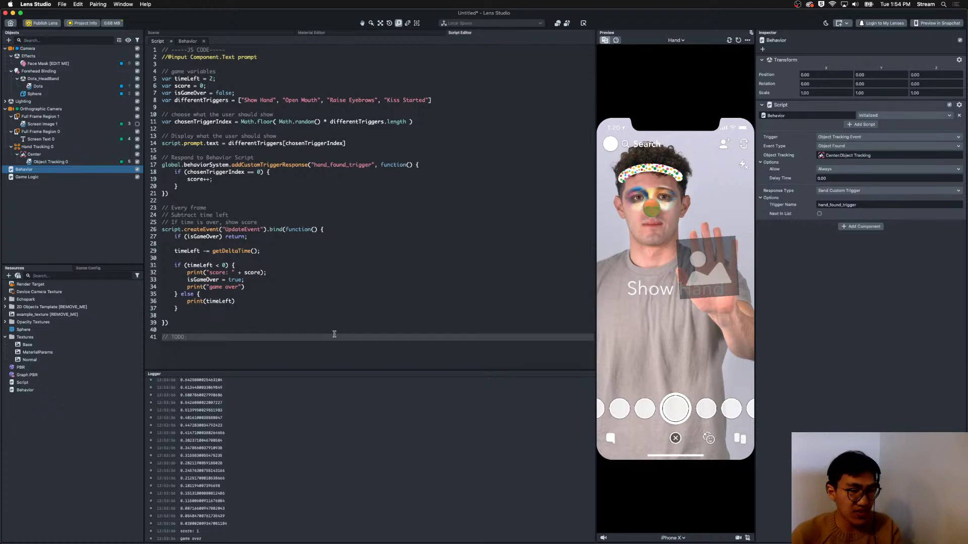
pyautogui.write('/')
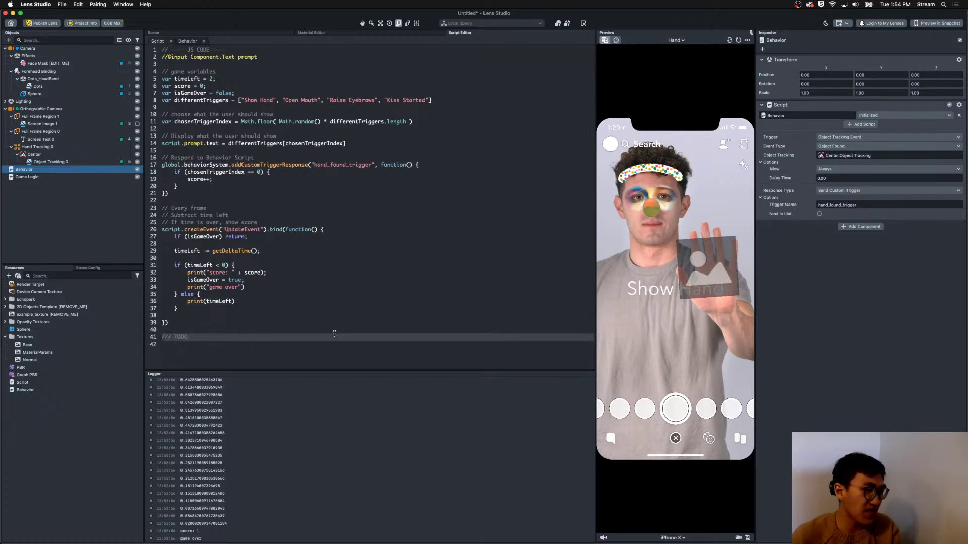
pyautogui.rightClick(334, 335)
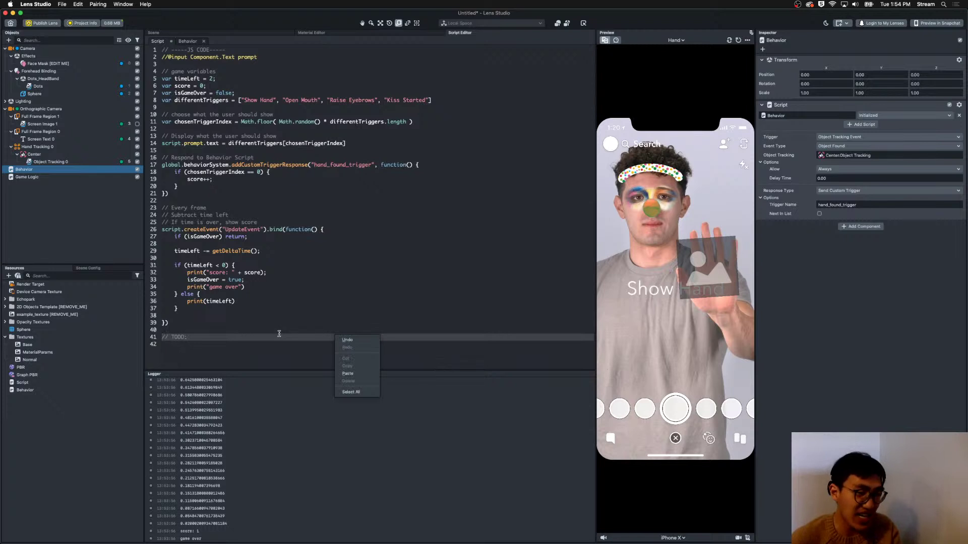
pyautogui.click(279, 334)
pyautogui.press('Return')
pyautogui.write('// * sc')
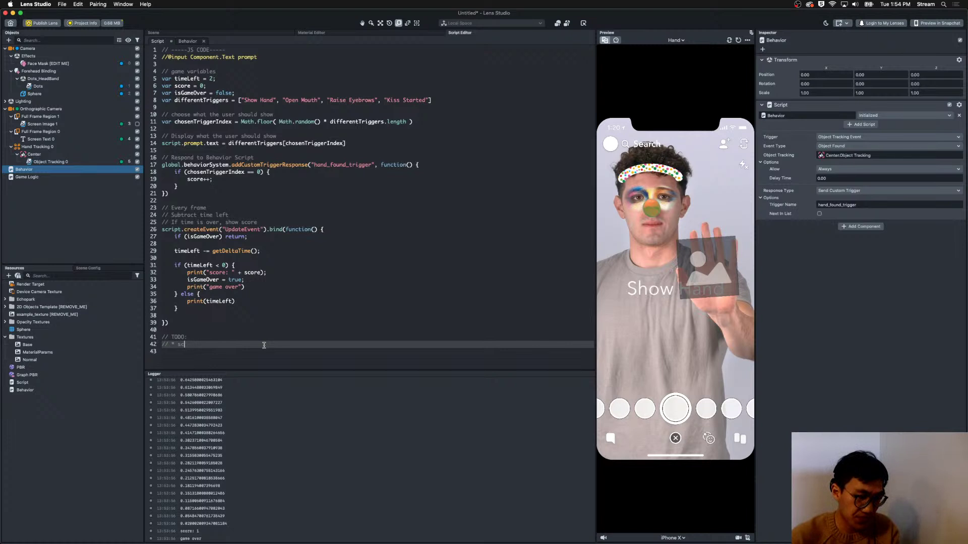
pyautogui.write('ow score and timeleft to the Lens user')
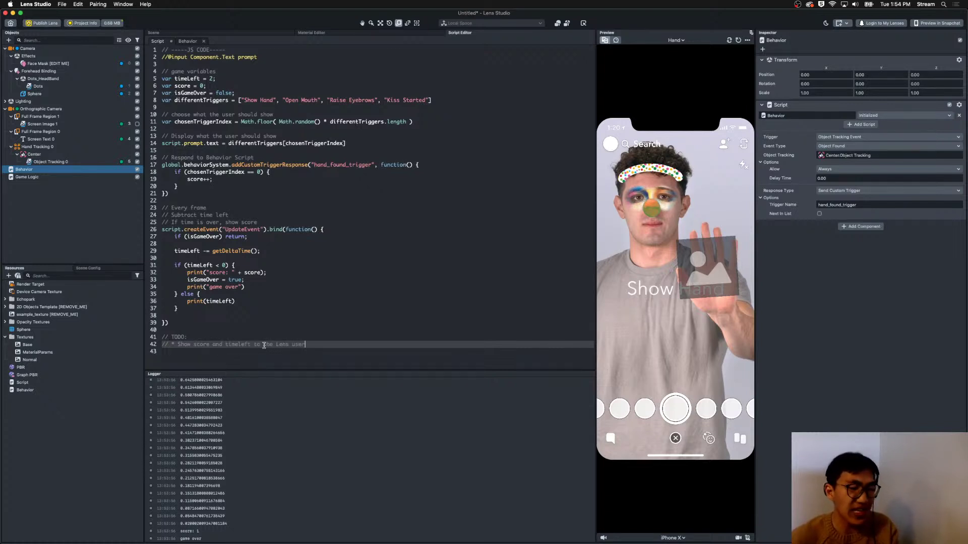
# Review the prompt text input, its text assignment and the score print as references for the TODO item.
pyautogui.click(362, 425)
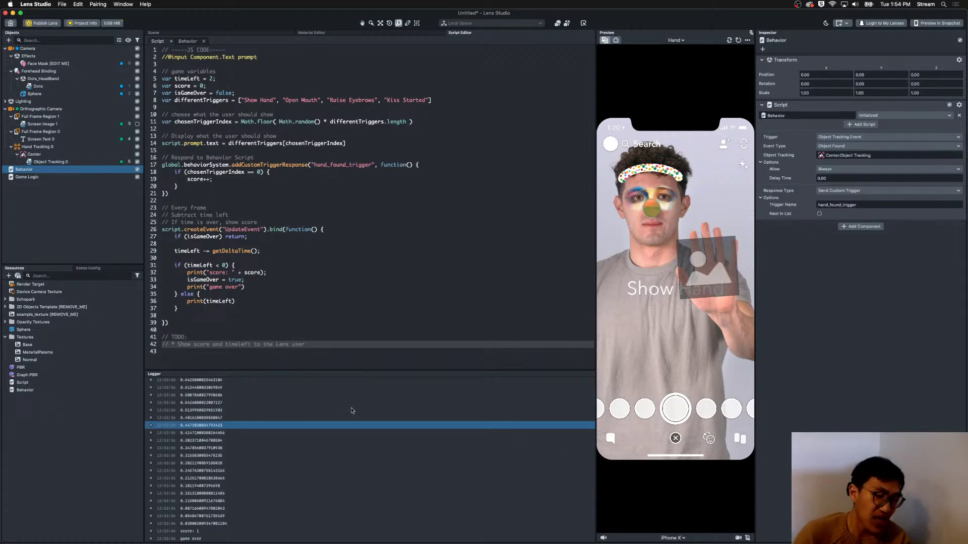
pyautogui.click(401, 412)
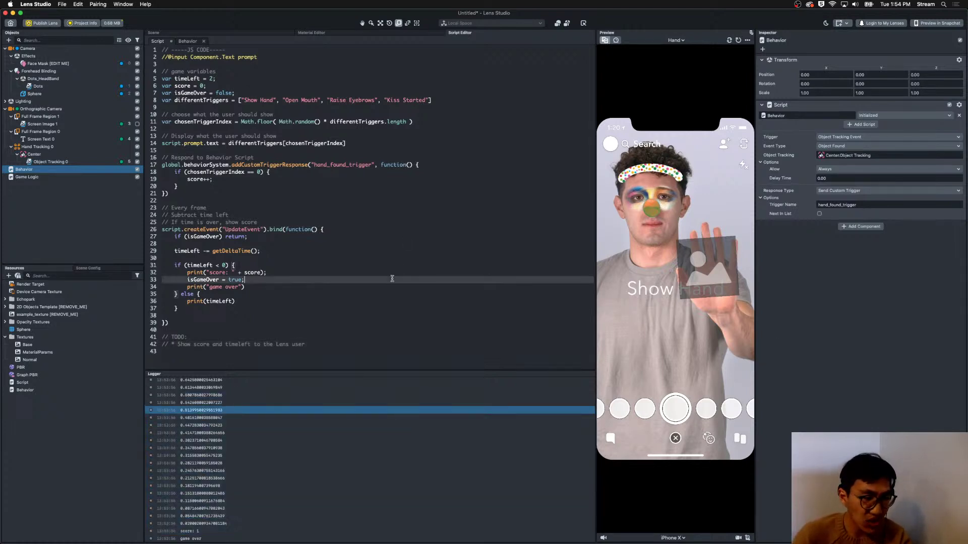
pyautogui.click(262, 58)
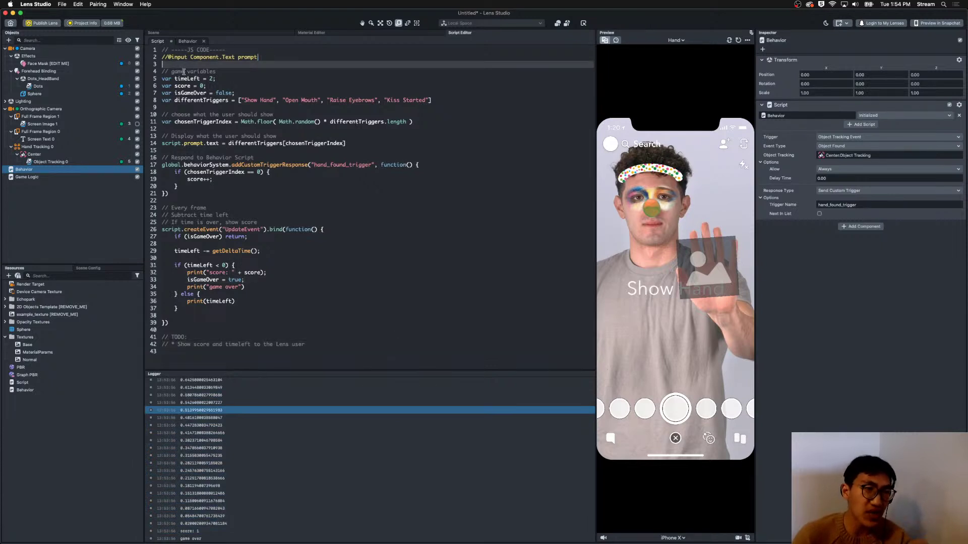
pyautogui.click(155, 57)
pyautogui.click(298, 278)
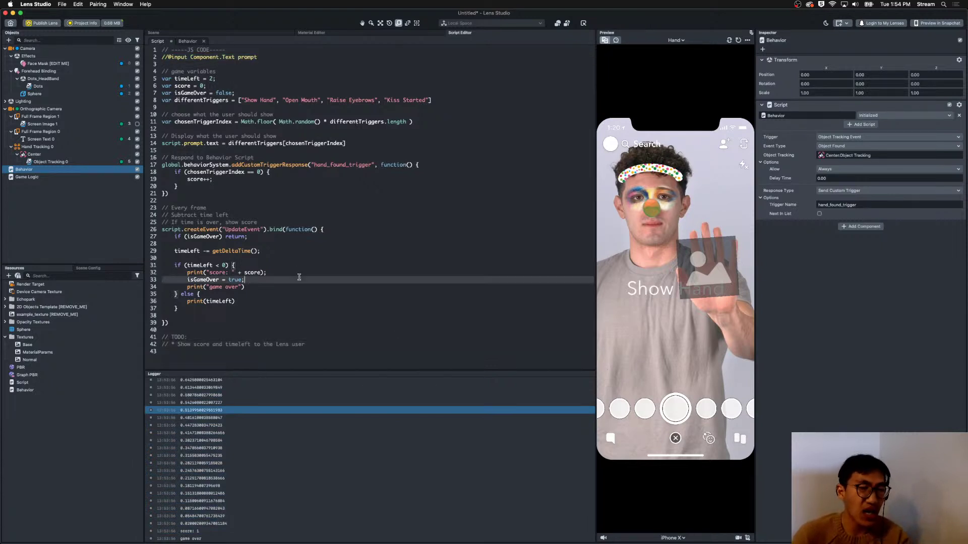
pyautogui.click(208, 346)
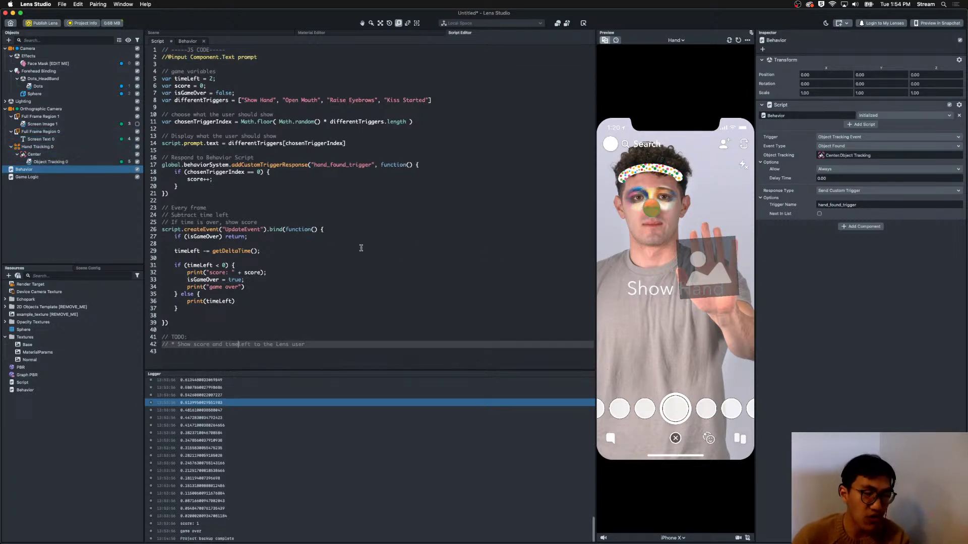
pyautogui.click(442, 251)
pyautogui.click(381, 344)
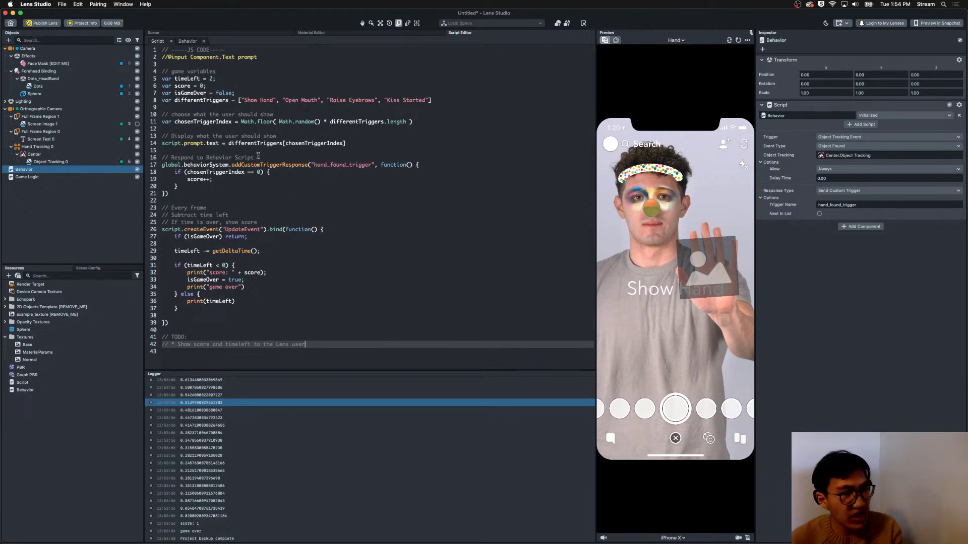
pyautogui.moveTo(357, 145); pyautogui.dragTo(142, 140)
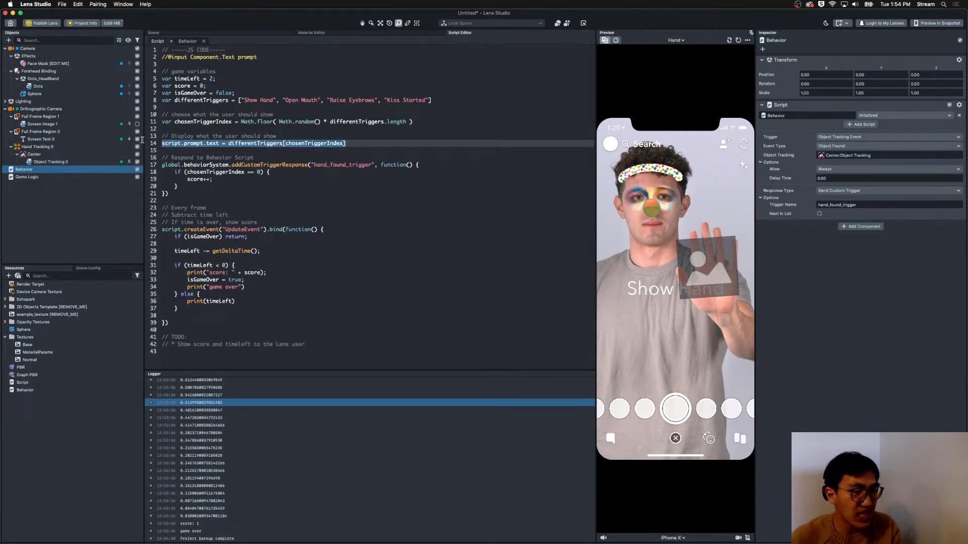
pyautogui.moveTo(260, 283); pyautogui.dragTo(117, 273)
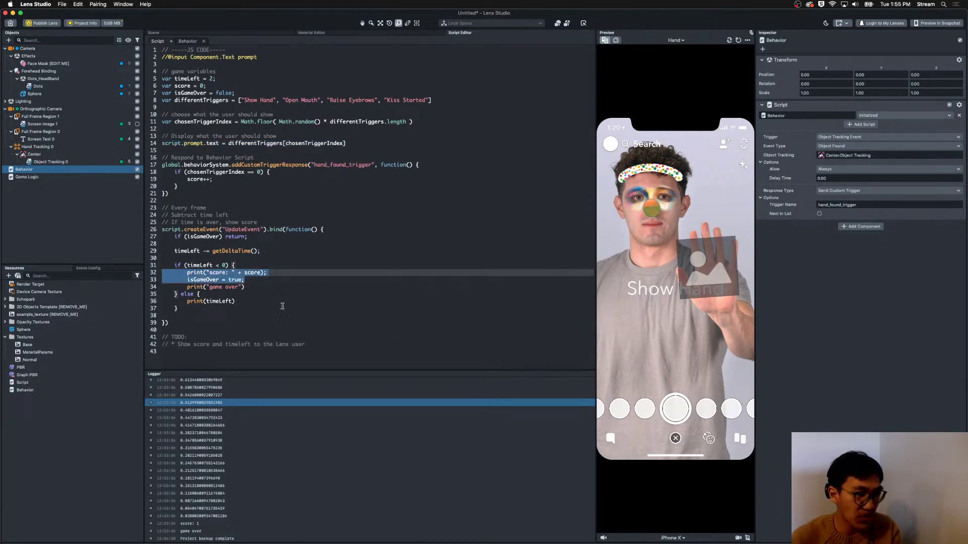
# Add the TODO line // * Add other behavior scripts for the other trigger below the score and timeleft item.
pyautogui.click(258, 307)
pyautogui.click(348, 339)
pyautogui.click(348, 344)
pyautogui.press('Return')
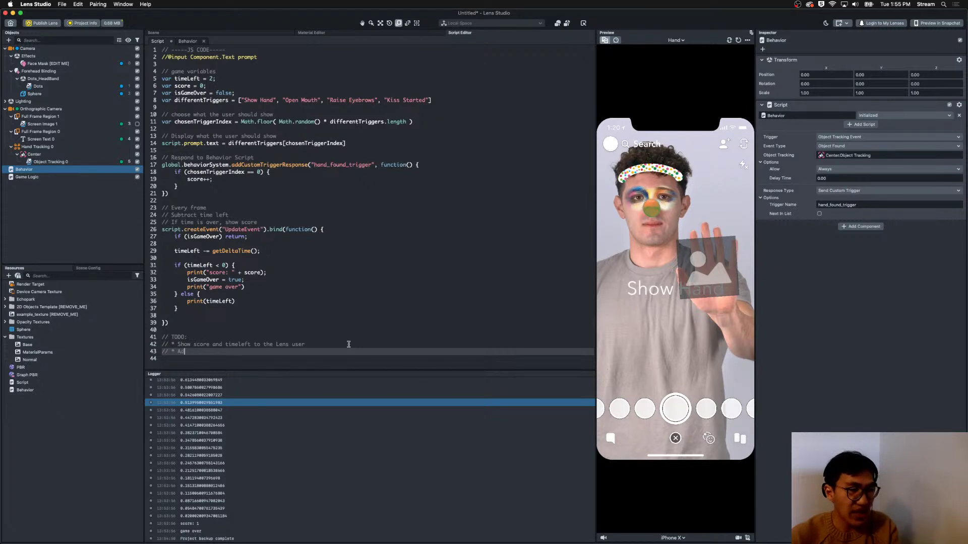
pyautogui.write('he other triggers, for')
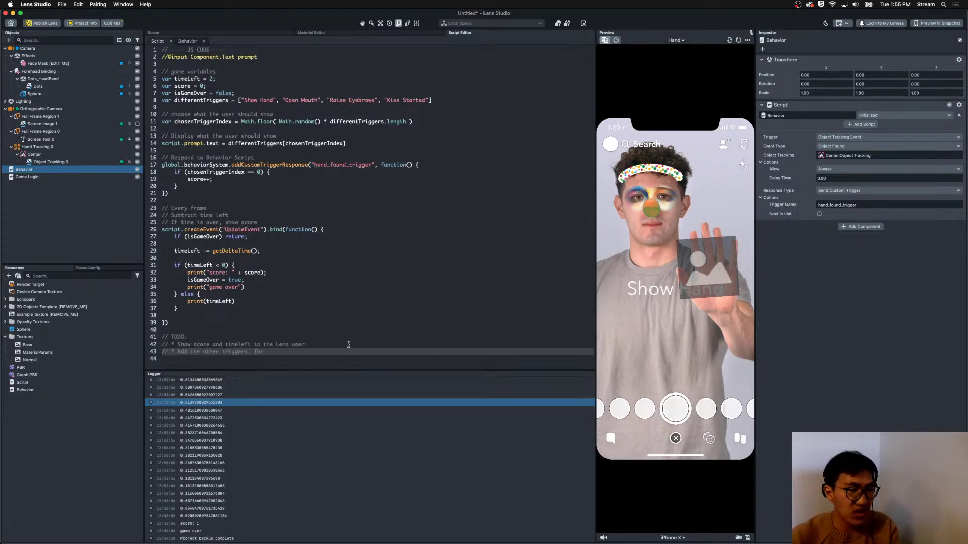
pyautogui.keyDown('shift'); pyautogui.click(191, 351); pyautogui.keyUp('shift')
pyautogui.write('the')
pyautogui.write(' other behavior scrip')
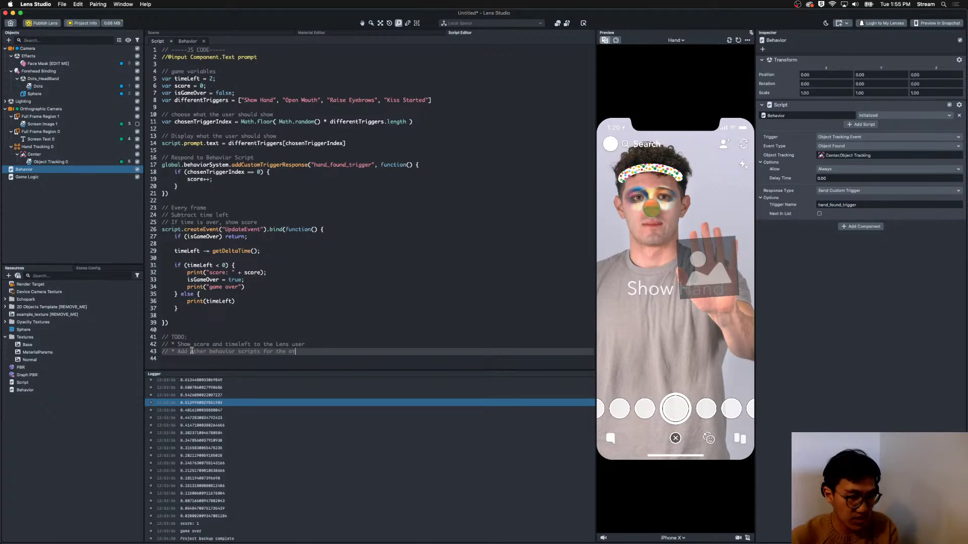
pyautogui.write('r trigger')
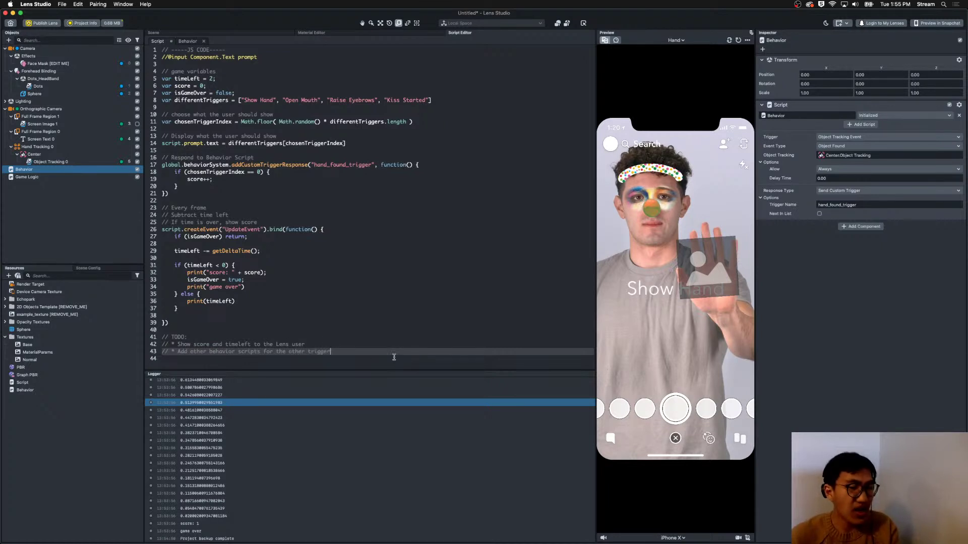
# Duplicate the hand_found_trigger Behavior script on the Behavior object and set the copy to Face Event with event type Mouth Opened.
pyautogui.doubleClick(347, 165)
pyautogui.click(398, 196)
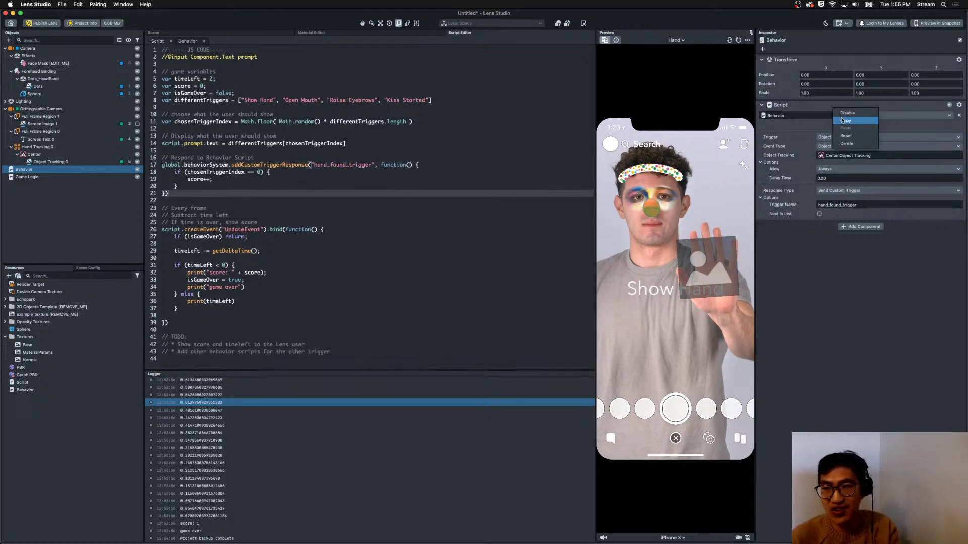
pyautogui.rightClick(851, 293)
pyautogui.click(859, 297)
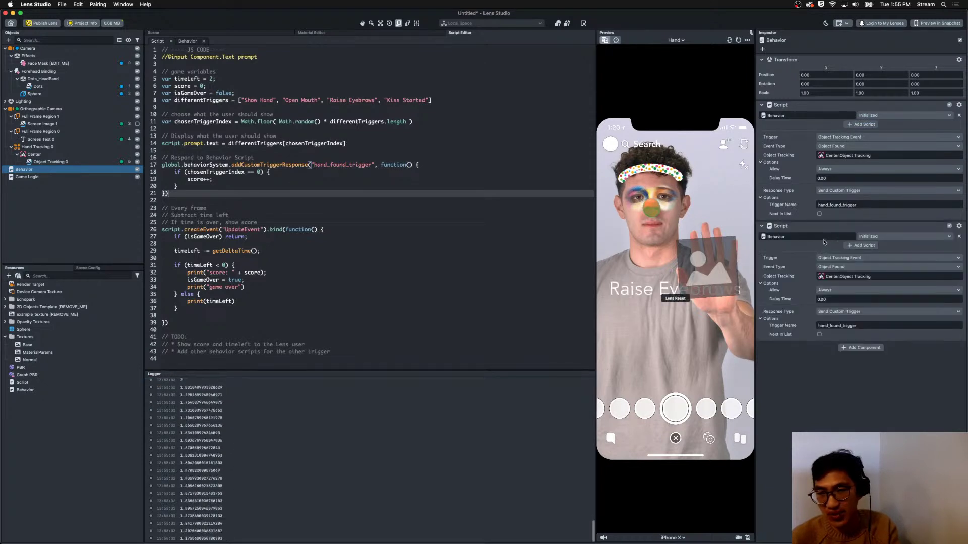
pyautogui.click(847, 263)
pyautogui.click(838, 178)
pyautogui.click(857, 267)
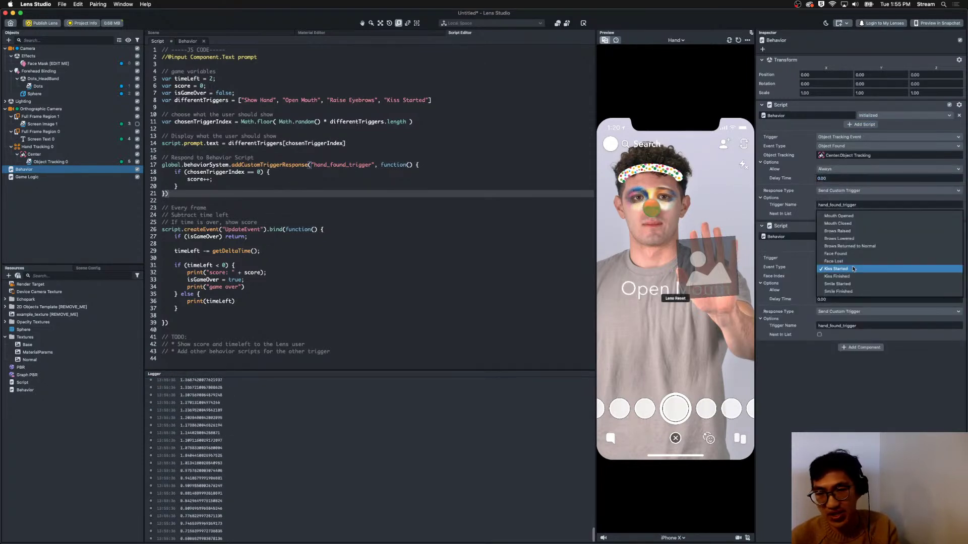
pyautogui.click(849, 216)
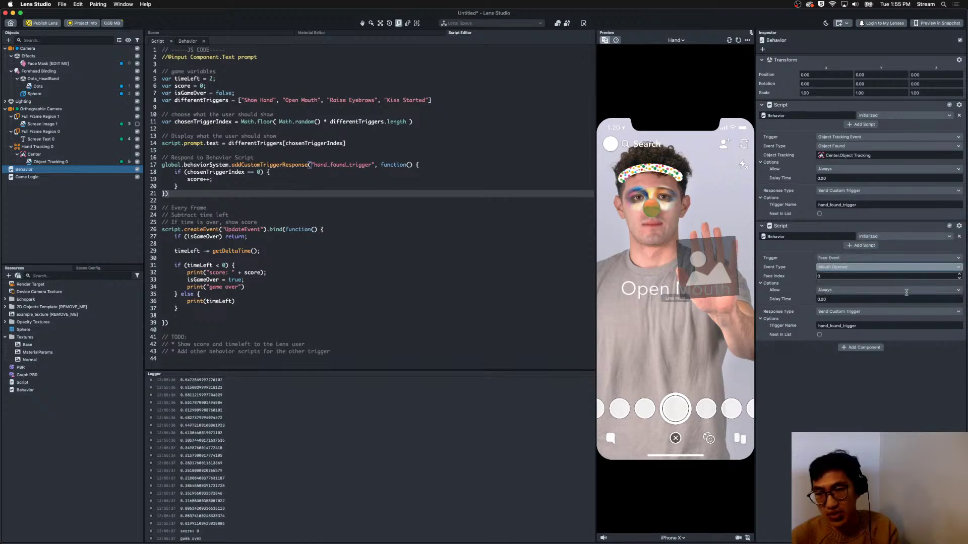
# Name the copied script's custom trigger Mouth Opened and delete that copy from the Behavior object.
pyautogui.doubleClick(854, 327)
pyautogui.write('Mouth ')
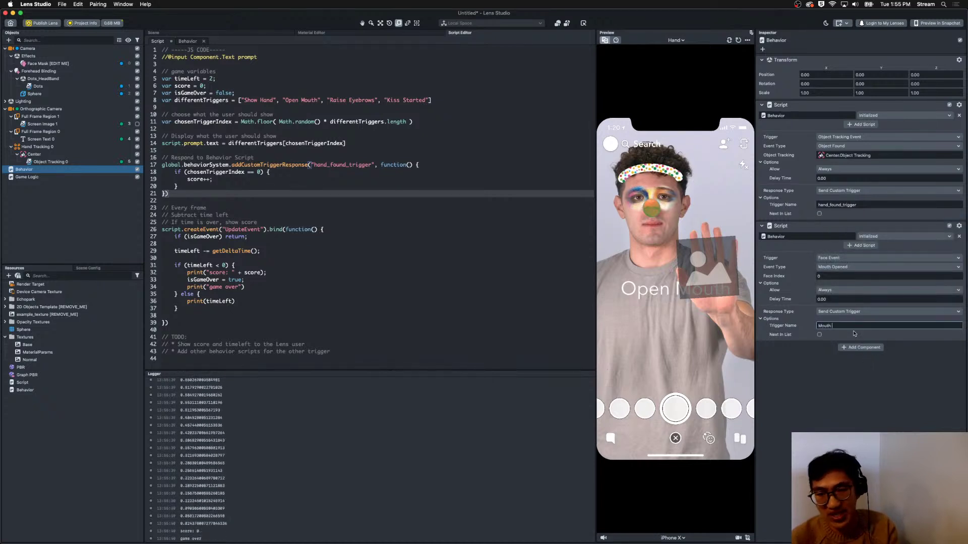
pyautogui.write('Opened')
pyautogui.rightClick(822, 228)
pyautogui.click(841, 262)
# Review the TODO about other behavior scripts against the chosenTriggerIndex == 0 check in the hand_found_trigger response.
pyautogui.click(383, 325)
pyautogui.click(381, 351)
pyautogui.moveTo(381, 351); pyautogui.dragTo(131, 348)
pyautogui.click(279, 161)
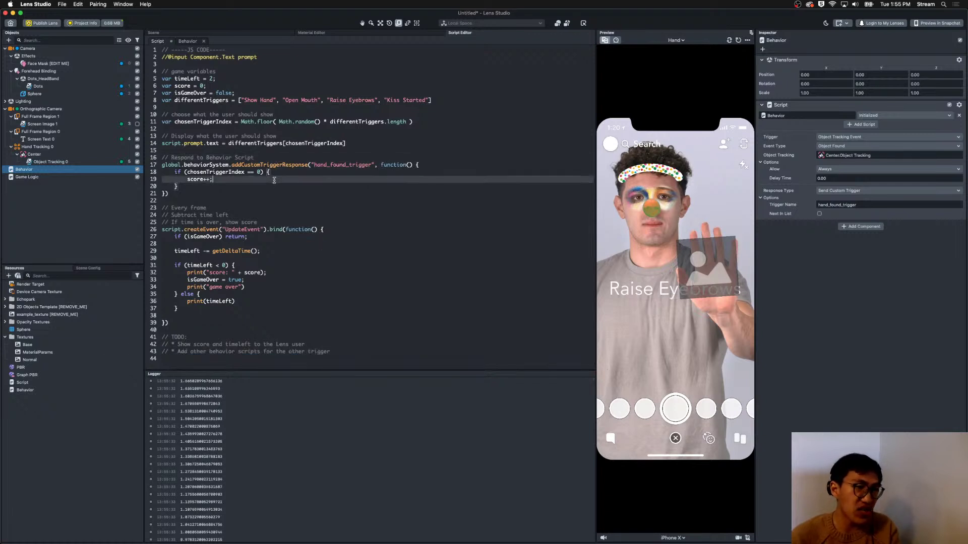
pyautogui.moveTo(272, 172); pyautogui.dragTo(166, 174)
pyautogui.click(251, 174)
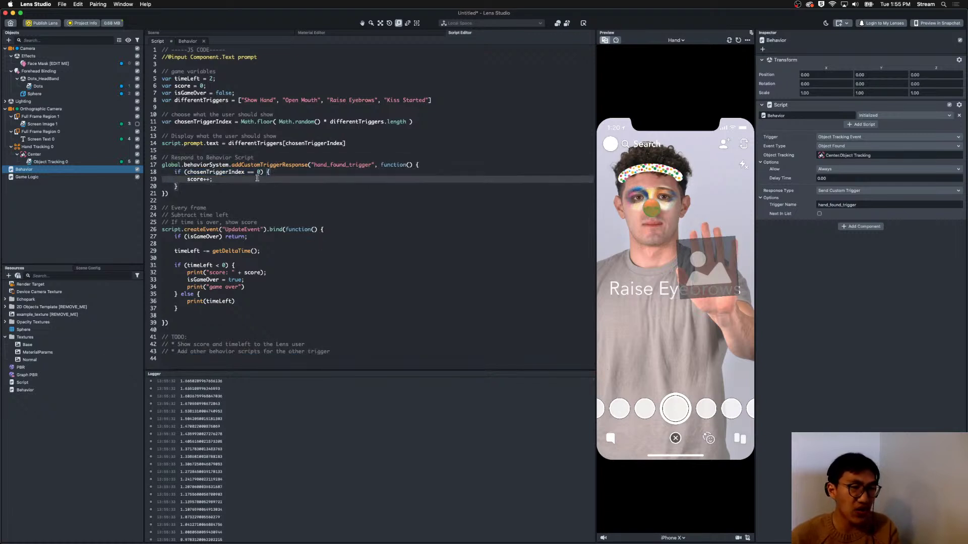
pyautogui.moveTo(263, 172); pyautogui.dragTo(249, 172)
pyautogui.click(252, 176)
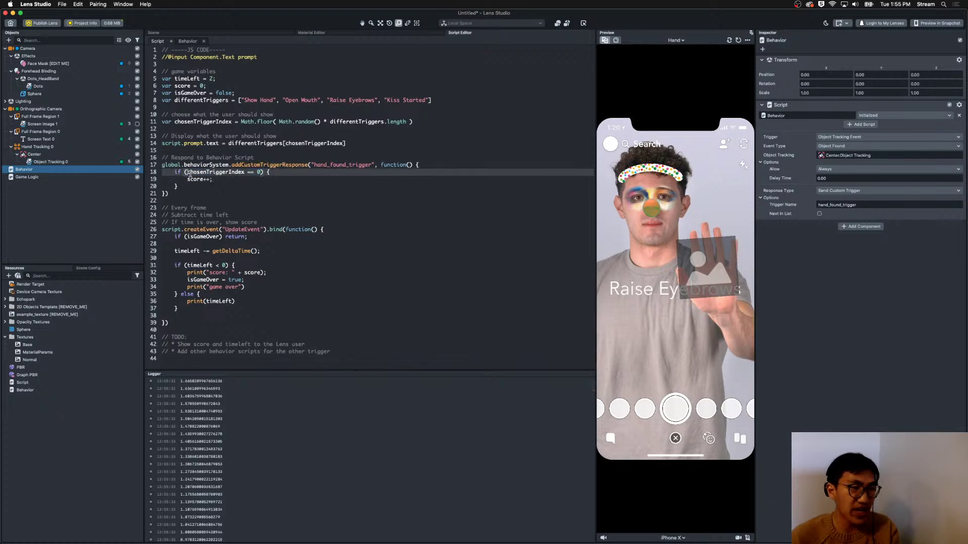
pyautogui.moveTo(336, 351); pyautogui.dragTo(125, 355)
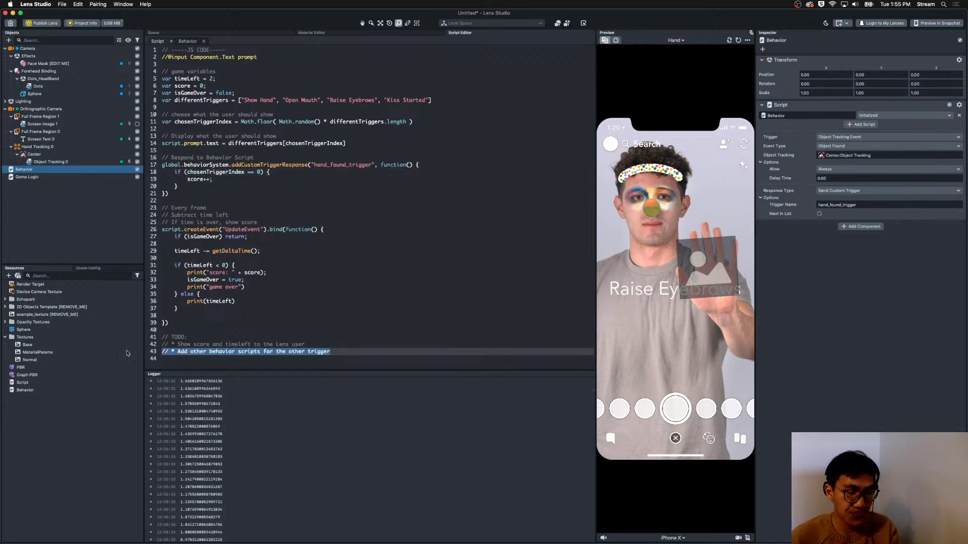
# Add the TODO line // * Refactor the script, so you can restart the game at the end of the list.
pyautogui.click(352, 351)
pyautogui.press('Return')
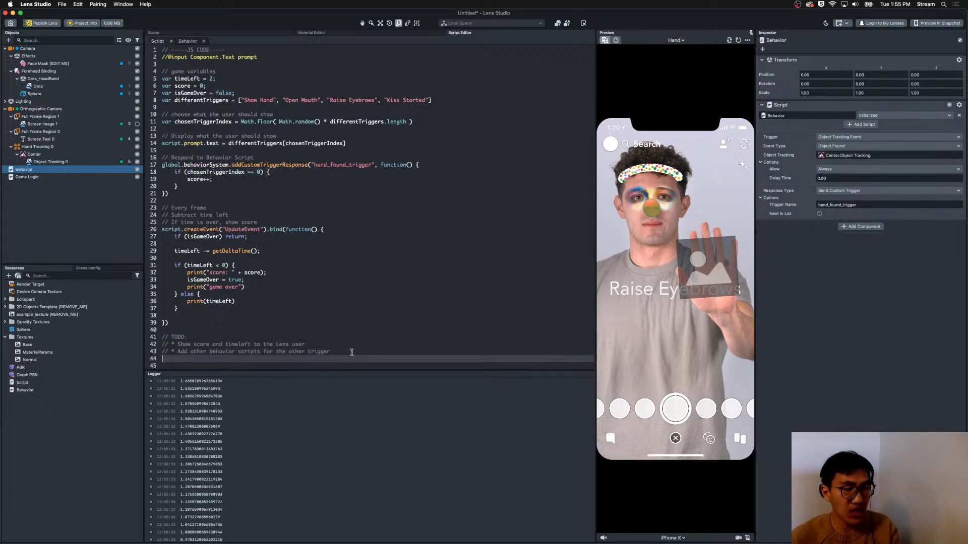
pyautogui.press('Up')
pyautogui.press('Down')
pyautogui.write('/')
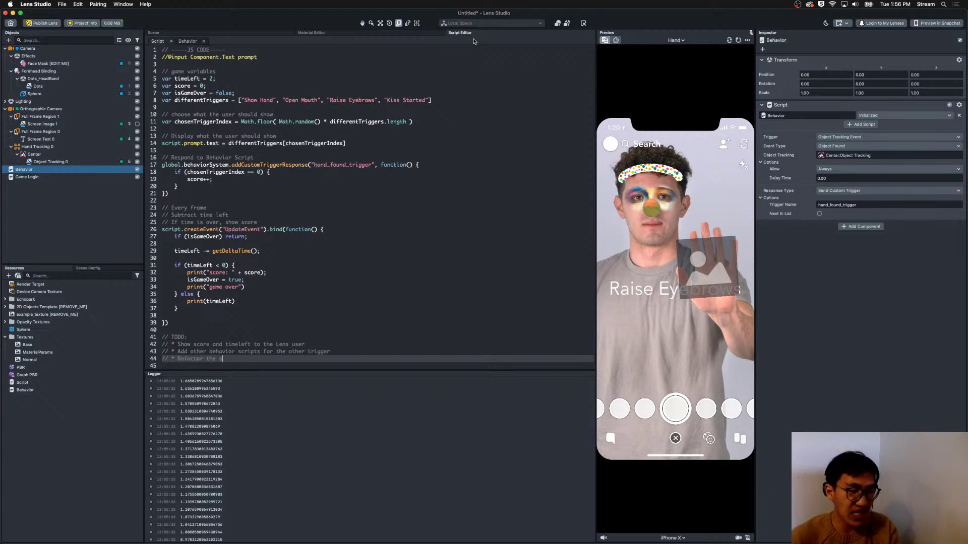
pyautogui.write('restart the game')
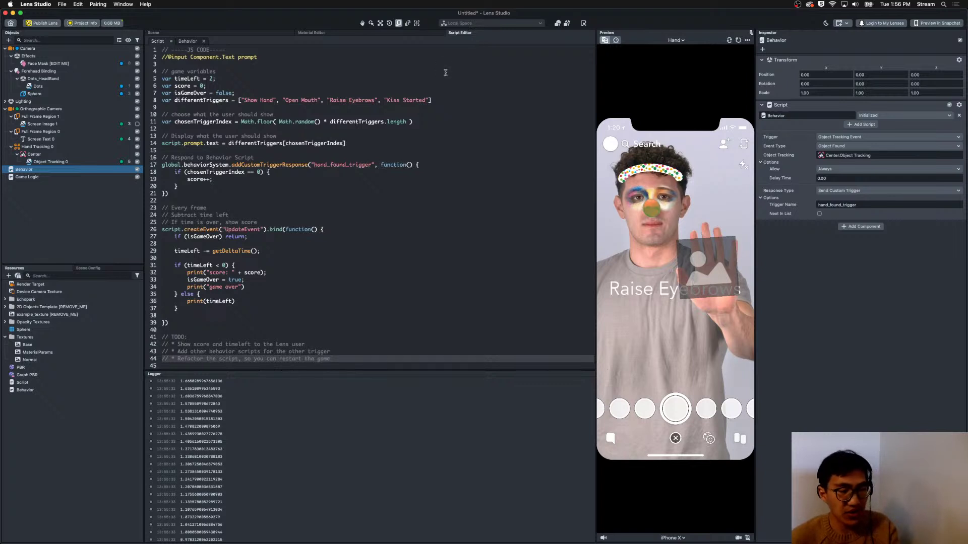
# Start an empty function resetGame() between the UpdateEvent function and the TODO list.
pyautogui.click(316, 178)
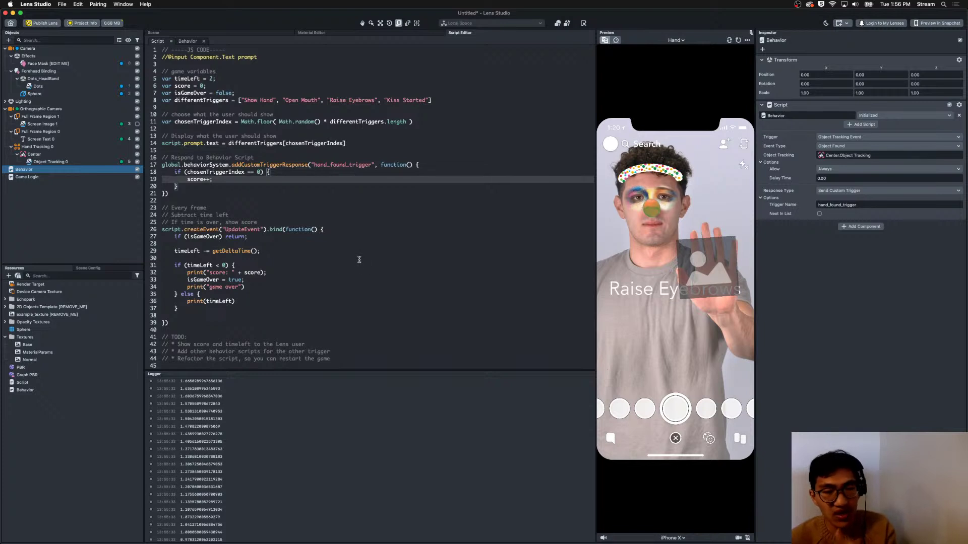
pyautogui.moveTo(260, 95); pyautogui.dragTo(153, 76)
pyautogui.click(225, 329)
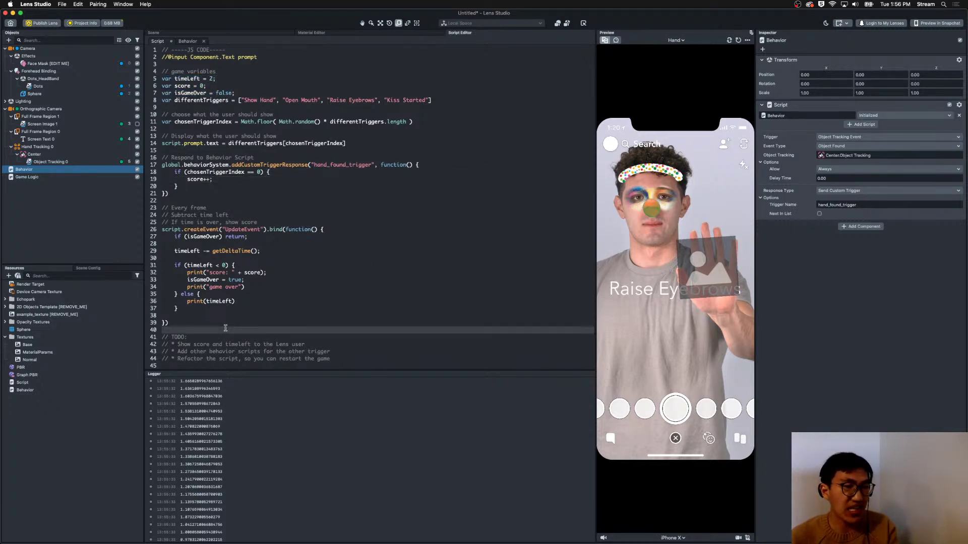
pyautogui.press('Return')
pyautogui.press('Return')
pyautogui.press('Up')
pyautogui.write('fu')
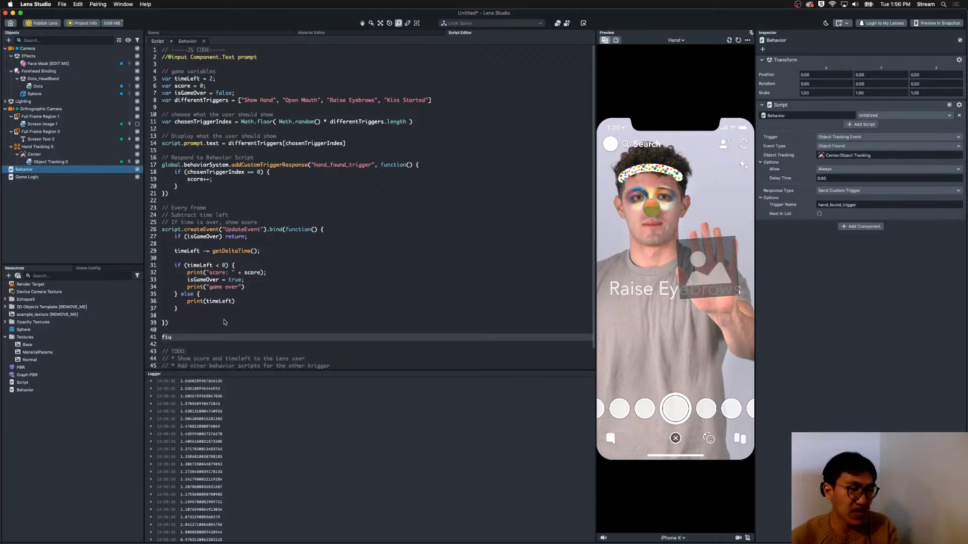
pyautogui.write('nction res')
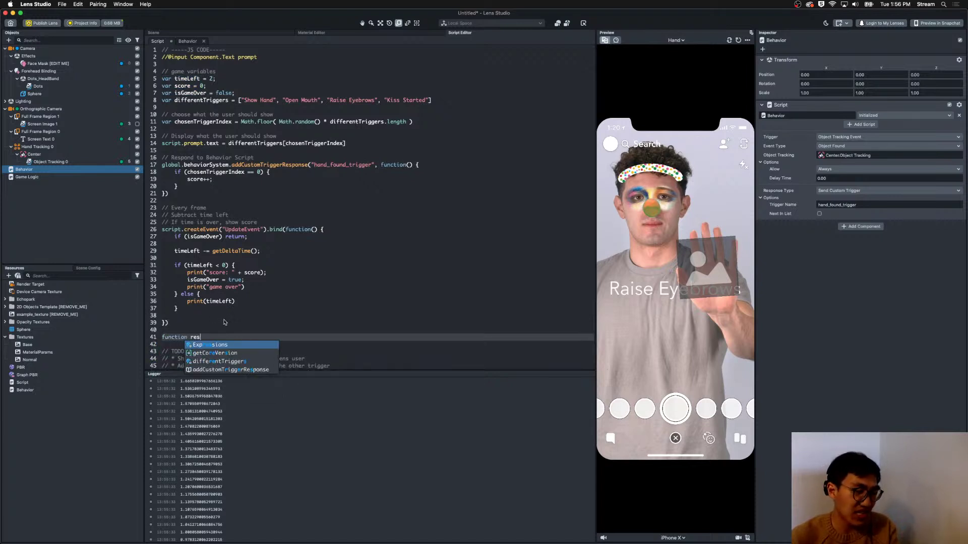
pyautogui.write('etGame() {')
pyautogui.press('Return')
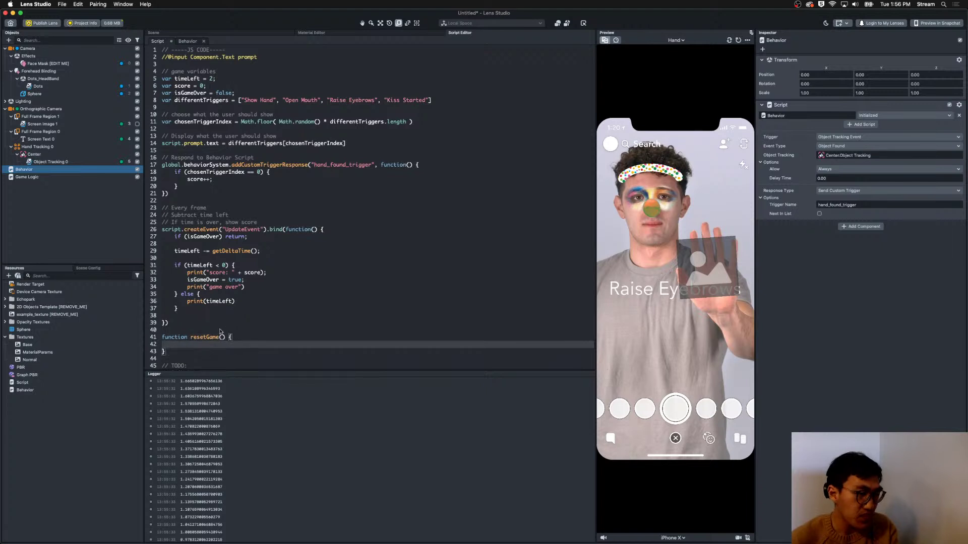
# Replace the resetGame stub with a copy of the hand_found_trigger response block and rename its trigger reset_game.
pyautogui.moveTo(231, 197); pyautogui.dragTo(153, 157)
pyautogui.click(208, 206)
pyautogui.press('super+c')
pyautogui.click(230, 344)
pyautogui.press('Up')
pyautogui.press('super+v')
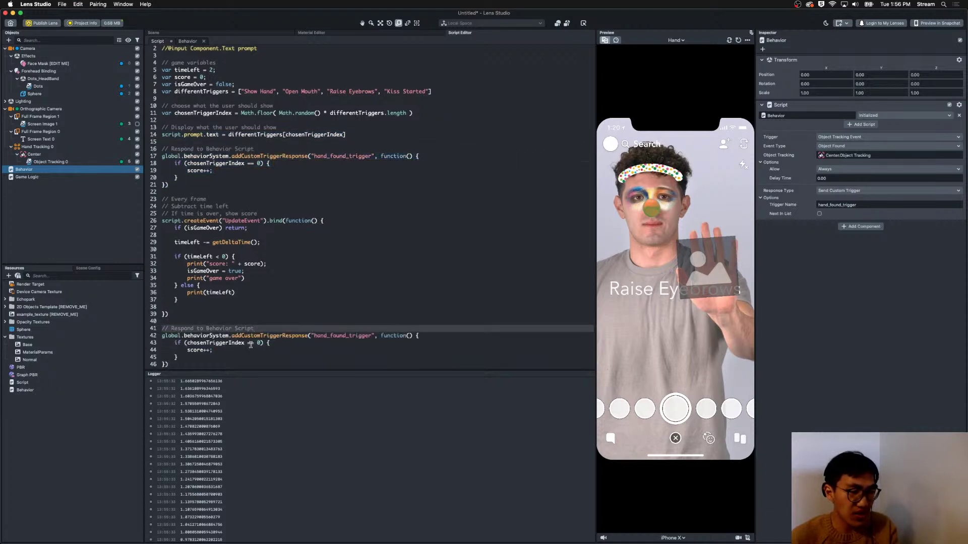
pyautogui.doubleClick(352, 335)
pyautogui.write('reset_game')
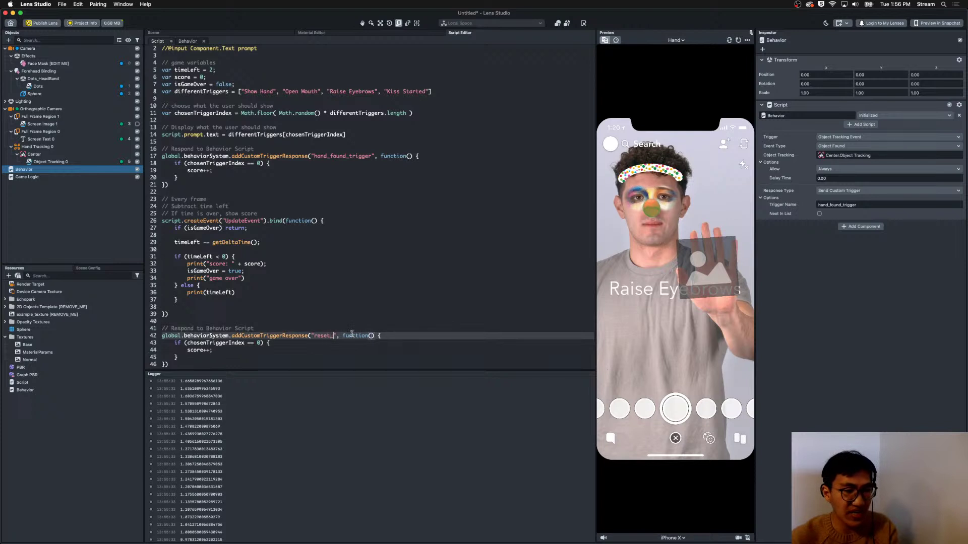
pyautogui.press('Down')
pyautogui.moveTo(183, 355); pyautogui.dragTo(162, 334)
pyautogui.click(170, 353)
pyautogui.press('BackSpace')
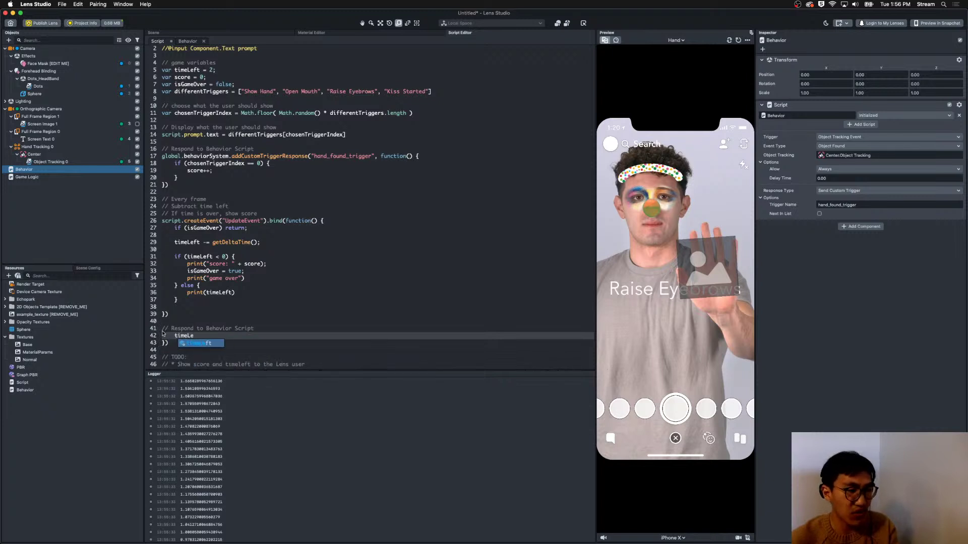
pyautogui.press('super+z')
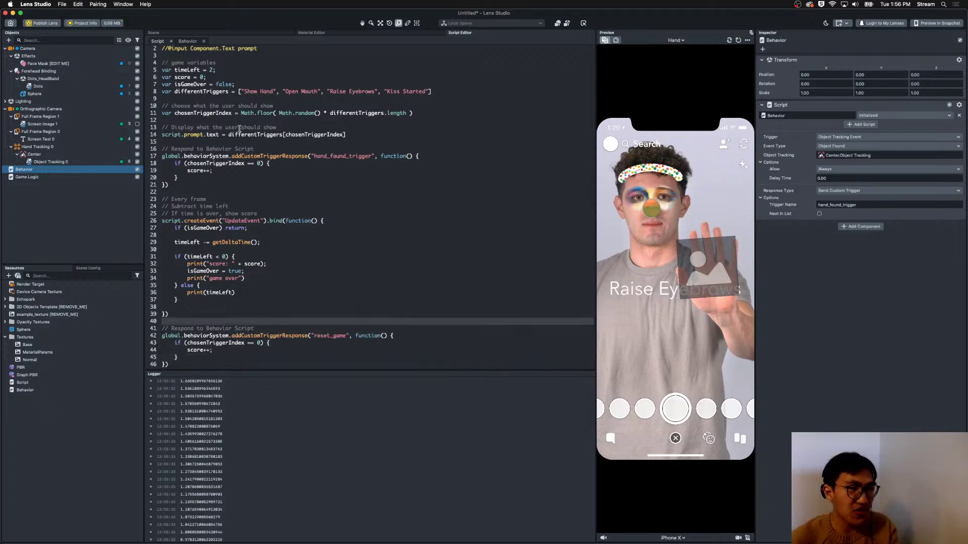
# Replace the reset_game response's body with indented copies of the timeLeft, score and isGameOver declarations.
pyautogui.click(241, 85)
pyautogui.moveTo(254, 84); pyautogui.dragTo(133, 71)
pyautogui.moveTo(196, 357); pyautogui.dragTo(148, 339)
pyautogui.press('super+v')
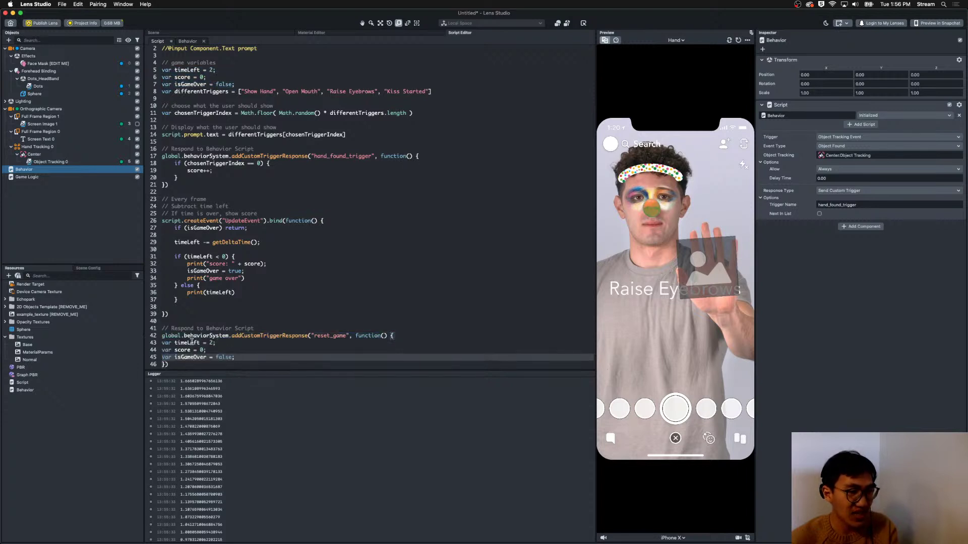
pyautogui.keyDown('shift'); pyautogui.click(163, 343); pyautogui.keyUp('shift')
pyautogui.press('Tab')
# Remove the var keyword from the timeLeft, score and isGameOver lines in the reset_game response.
pyautogui.click(181, 343)
pyautogui.doubleClick(175, 343)
pyautogui.press('super+x')
pyautogui.doubleClick(176, 350)
pyautogui.press('super+x')
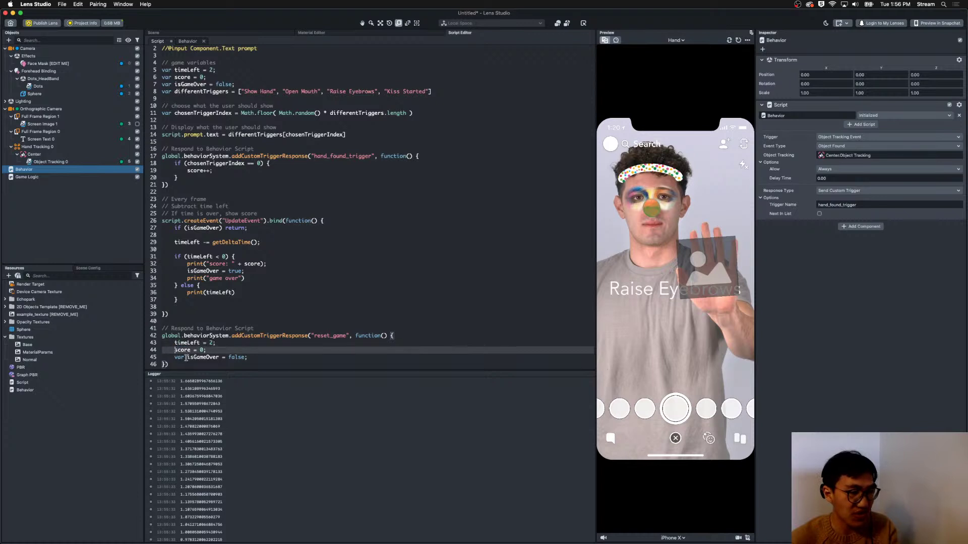
pyautogui.doubleClick(176, 357)
pyautogui.press('super+x')
# Set timeLeft to 0 in the reset_game response.
pyautogui.click(207, 343)
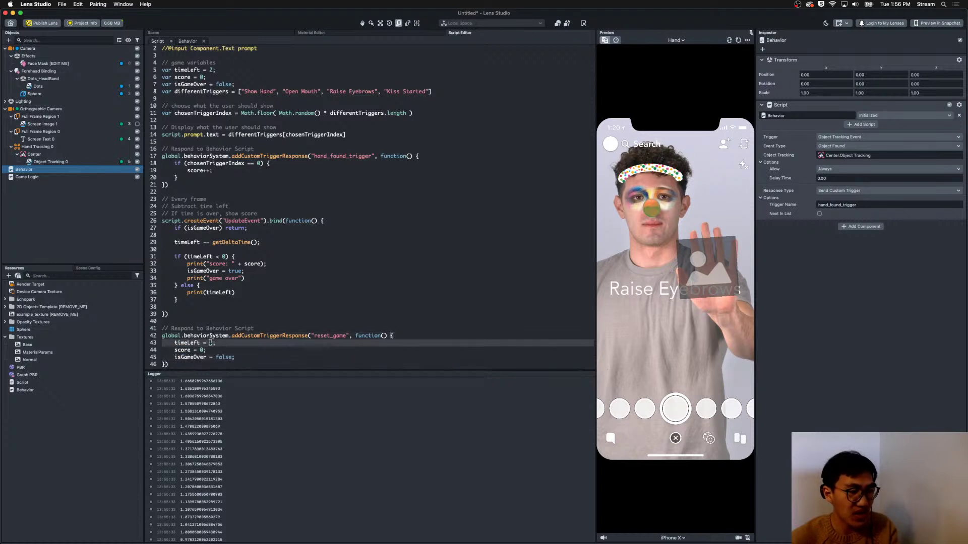
pyautogui.press('BackSpace')
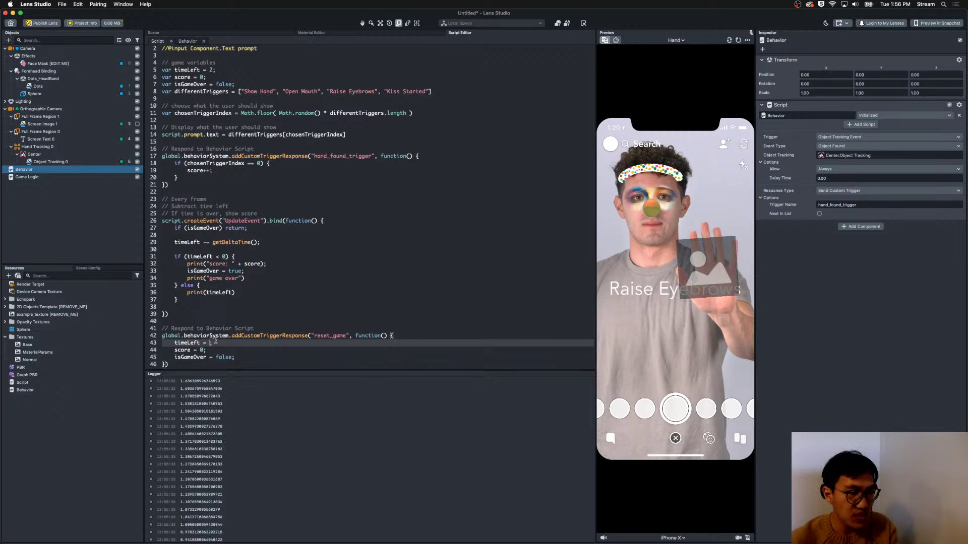
pyautogui.click(221, 357)
pyautogui.click(298, 285)
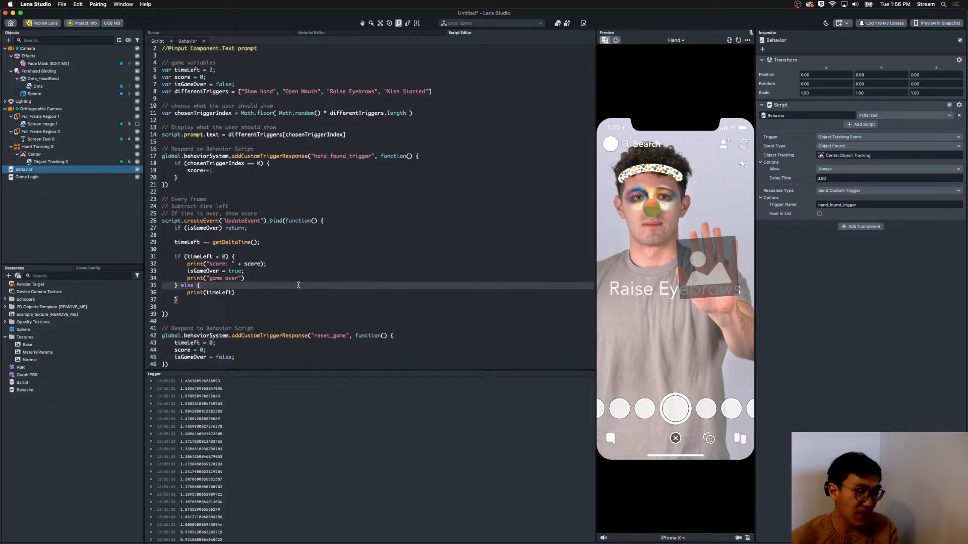
pyautogui.click(308, 363)
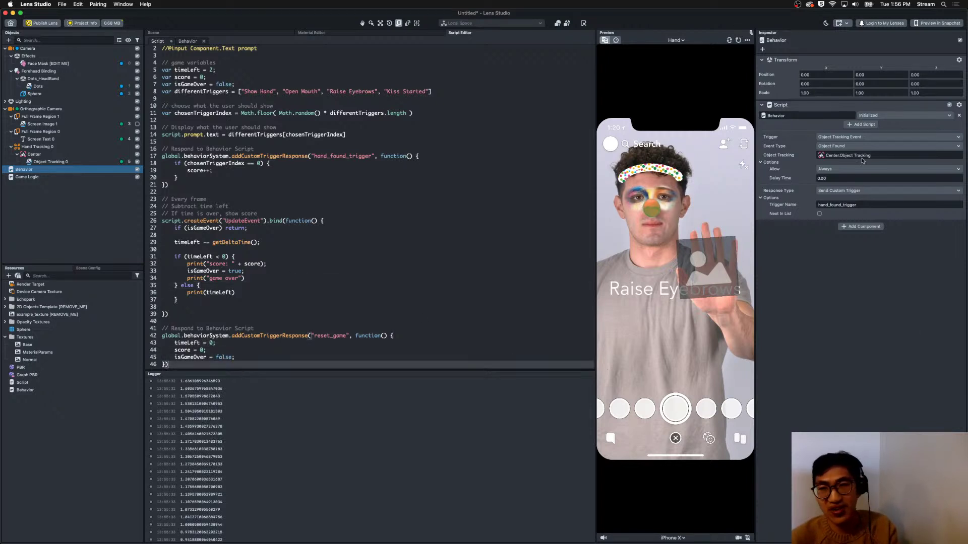
# Duplicate the hand_found_trigger Behavior script on the Behavior object and set the copy's trigger to Touch Event.
pyautogui.rightClick(835, 108)
pyautogui.click(857, 121)
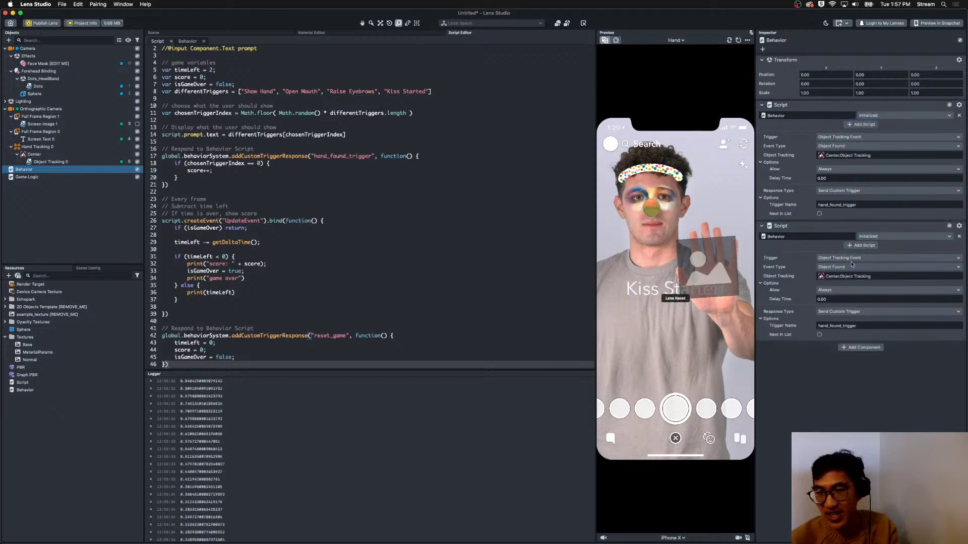
pyautogui.click(852, 258)
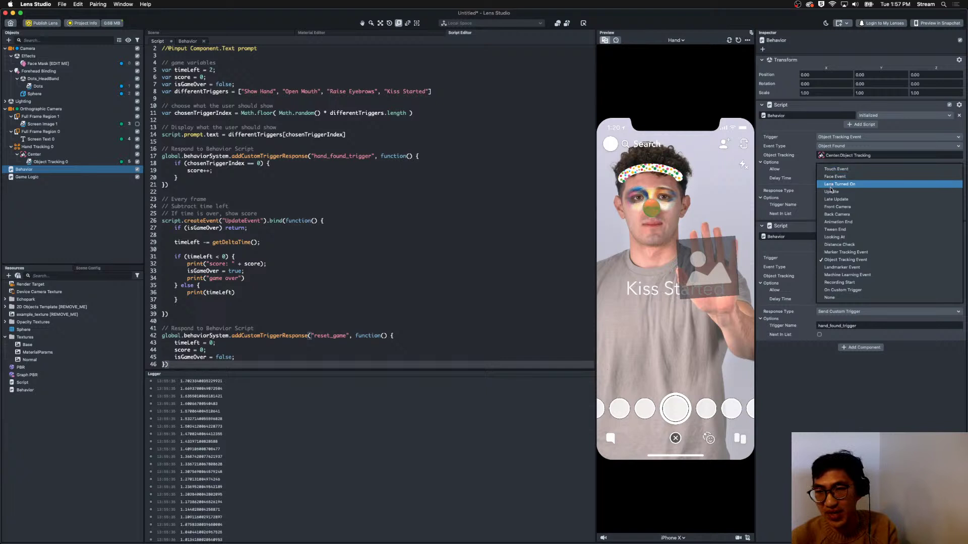
pyautogui.click(840, 260)
pyautogui.rightClick(849, 276)
pyautogui.click(849, 258)
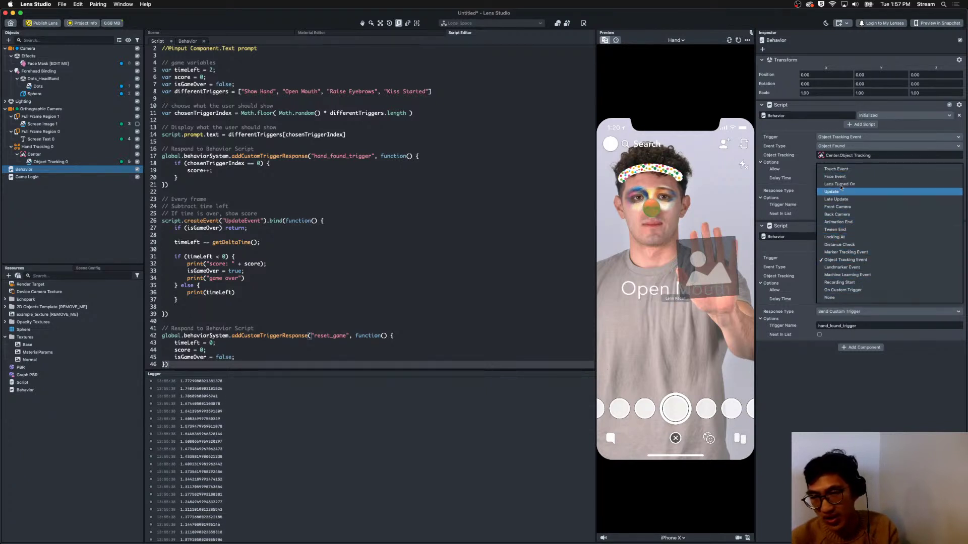
pyautogui.click(837, 169)
# Name the touch script's custom trigger reset_game and clear the logger.
pyautogui.doubleClick(853, 325)
pyautogui.write('reset_game')
pyautogui.press('Return')
pyautogui.rightClick(406, 442)
pyautogui.click(407, 444)
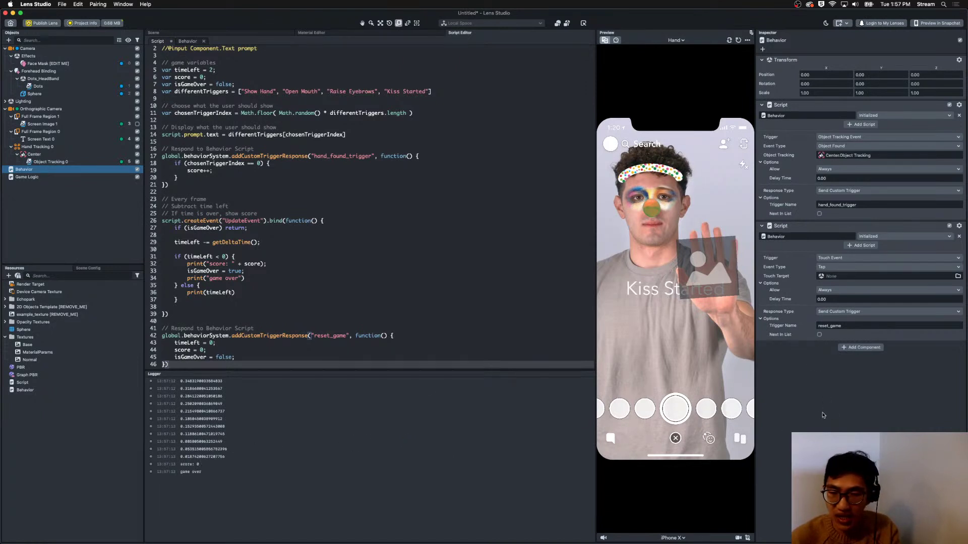
# Add a print("game reset") line at the start of the reset_game response and save the script.
pyautogui.click(417, 336)
pyautogui.press('Return')
pyautogui.write('print("game ')
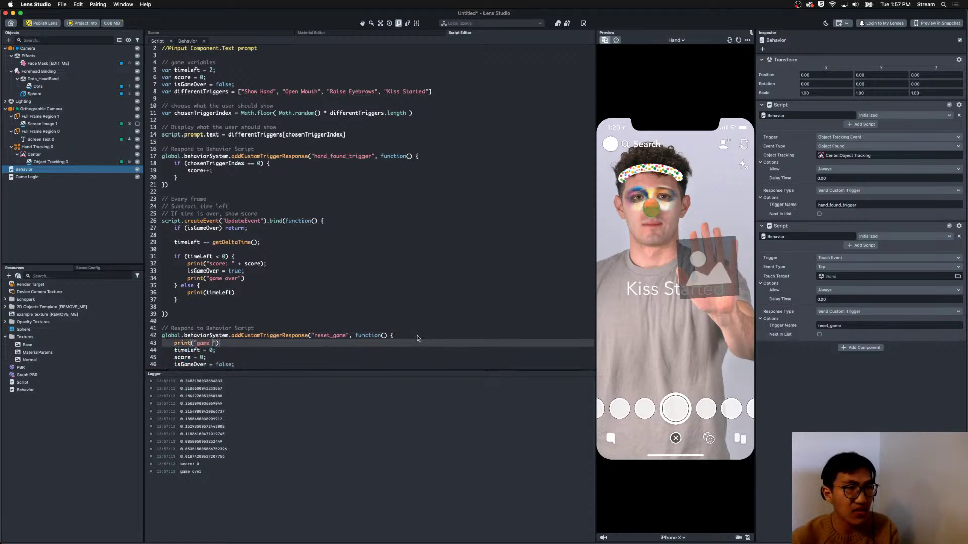
pyautogui.write('reset')
pyautogui.press('super+s')
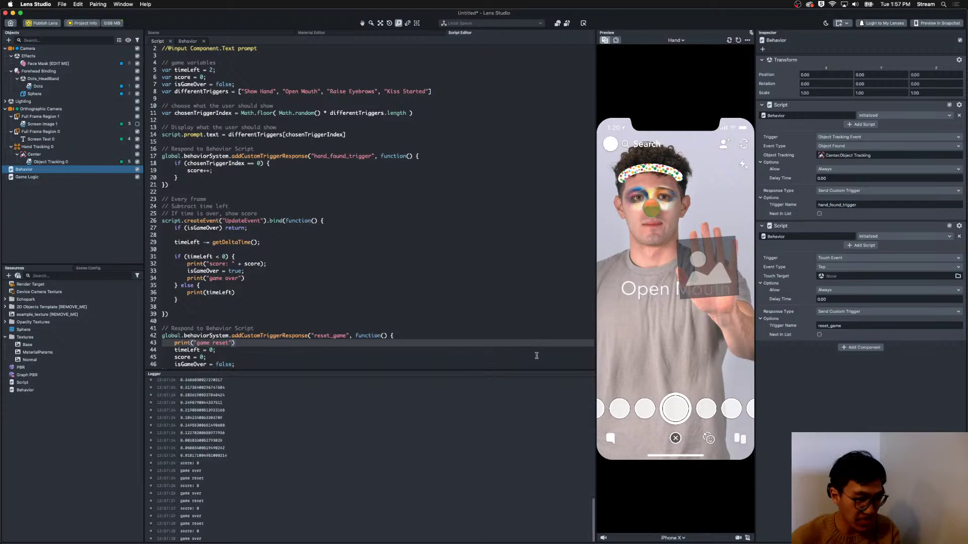
# Set timeLeft to 2 in the reset_game response and test the touch reset in the preview.
pyautogui.moveTo(204, 258); pyautogui.dragTo(177, 278)
pyautogui.click(222, 271)
pyautogui.scroll(-2, 279, 315)
pyautogui.click(214, 329)
pyautogui.click(211, 321)
pyautogui.scroll(3, 209, 321)
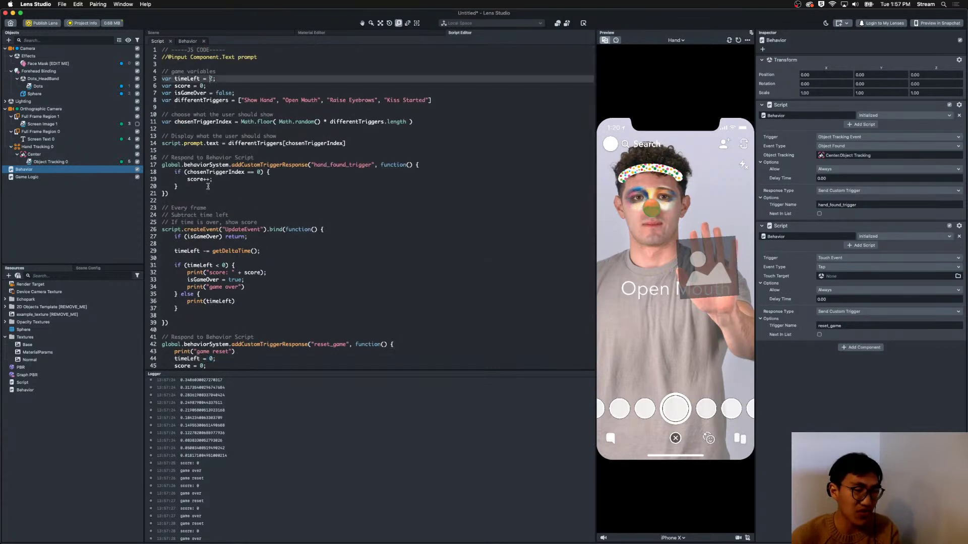
pyautogui.scroll(-5, 209, 294)
pyautogui.write('2')
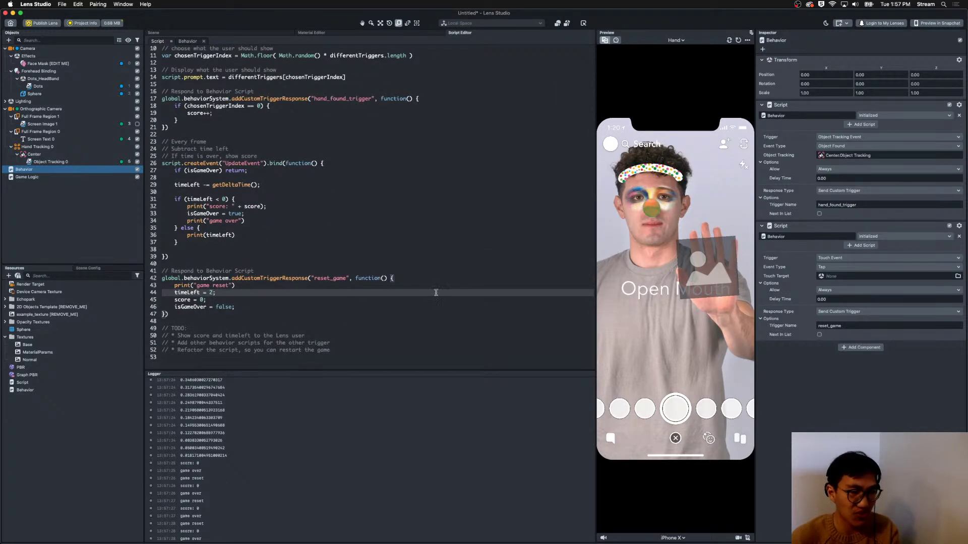
pyautogui.rightClick(474, 419)
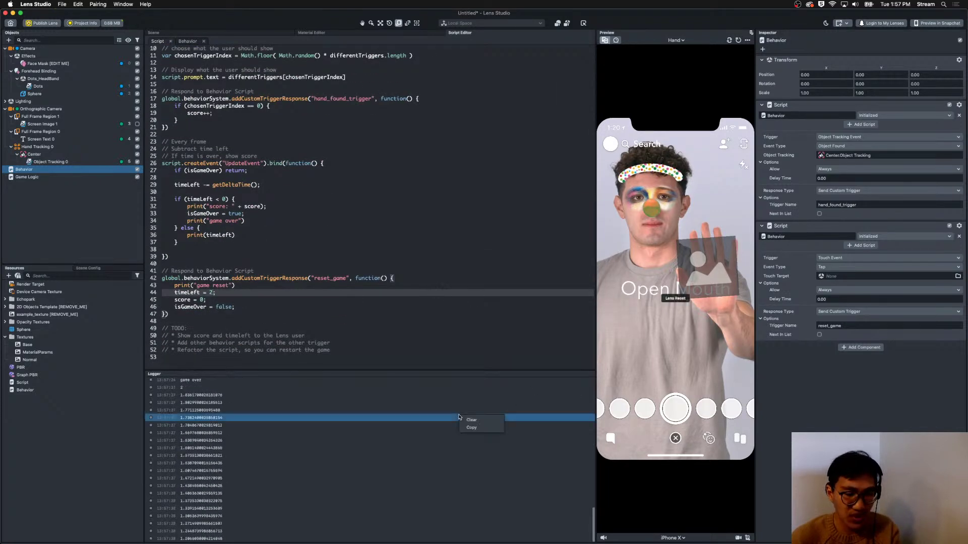
pyautogui.click(644, 316)
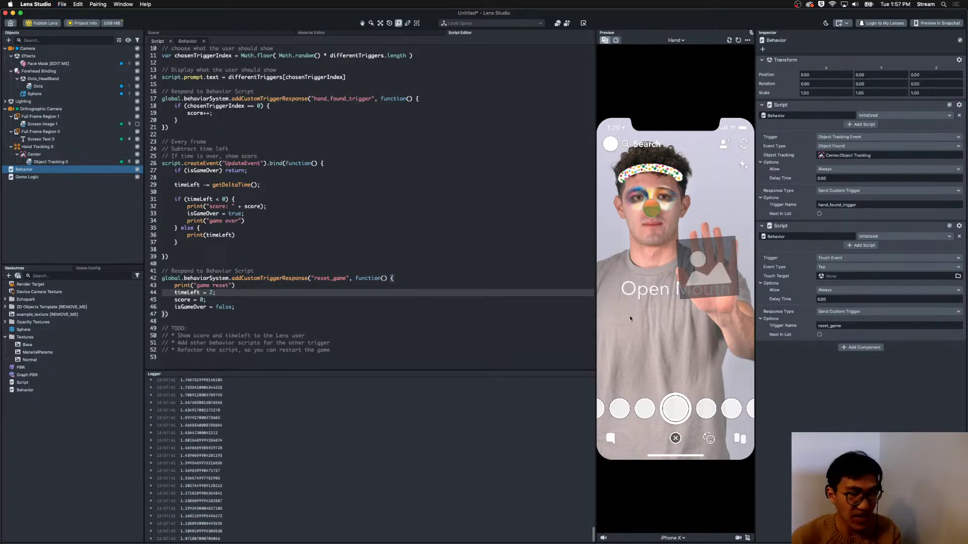
pyautogui.click(365, 349)
pyautogui.moveTo(365, 348); pyautogui.dragTo(141, 351)
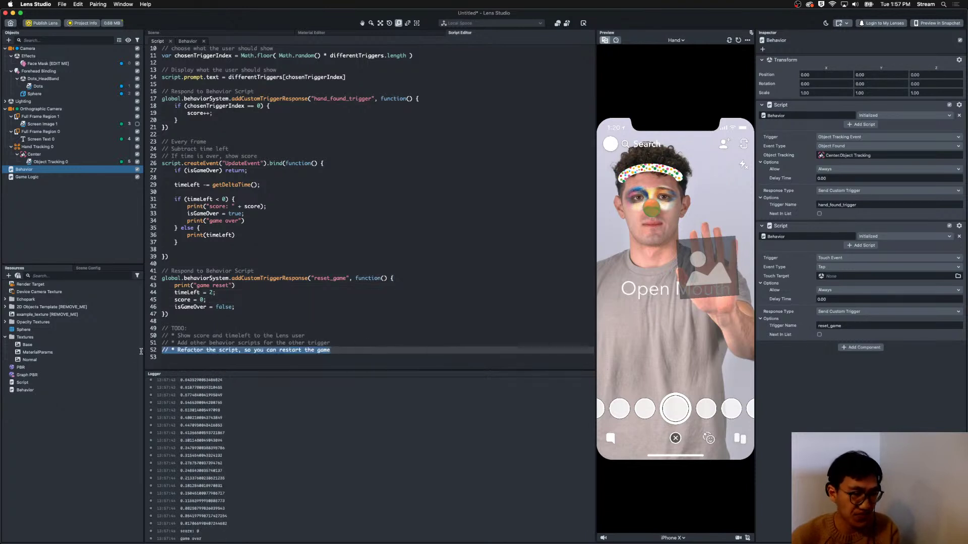
pyautogui.click(407, 346)
pyautogui.click(294, 349)
pyautogui.click(347, 346)
# Add the TODO comment "// * Add a UI so users know how to play" below the restart TODO and save the script.
pyautogui.click(351, 349)
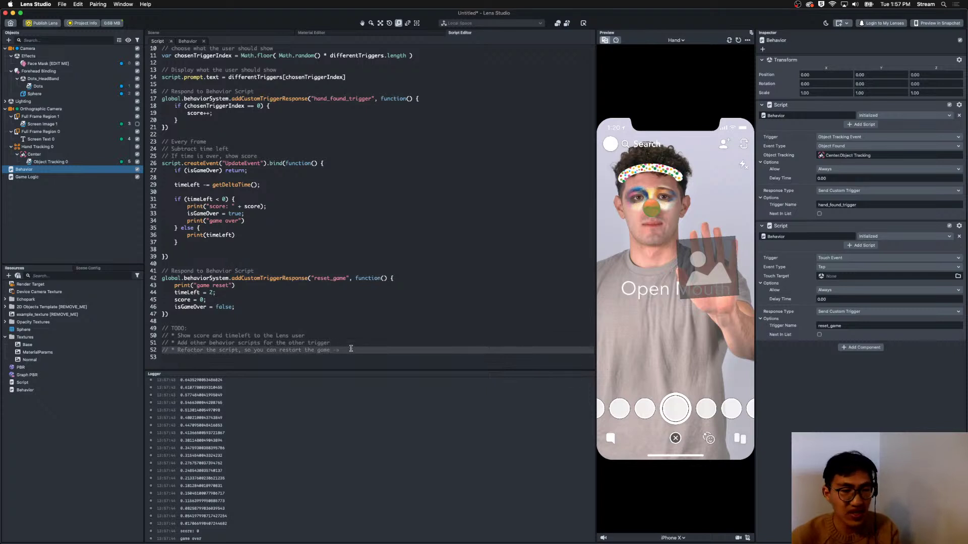
pyautogui.press('Return')
pyautogui.write('// * Add')
pyautogui.write(' a UI')
pyautogui.write(' so users know')
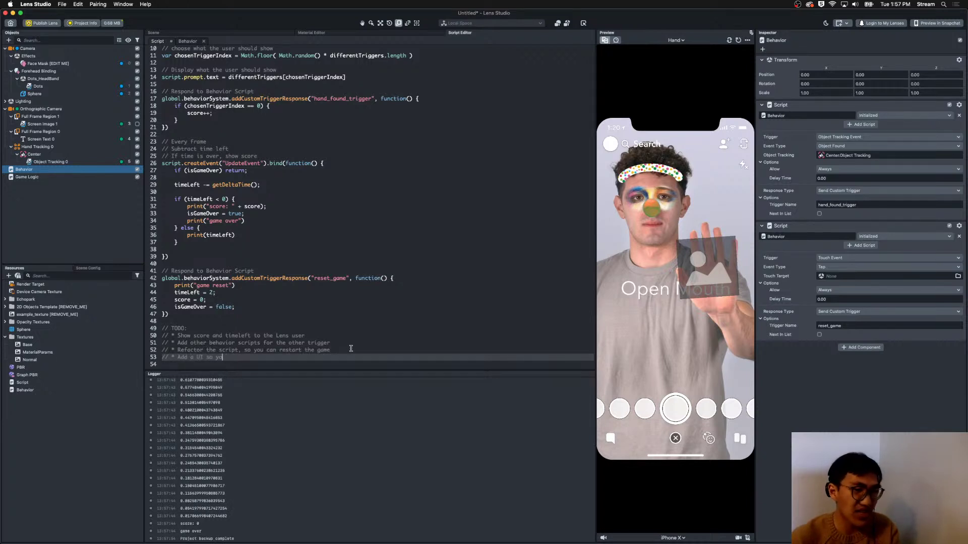
pyautogui.write(' how to play')
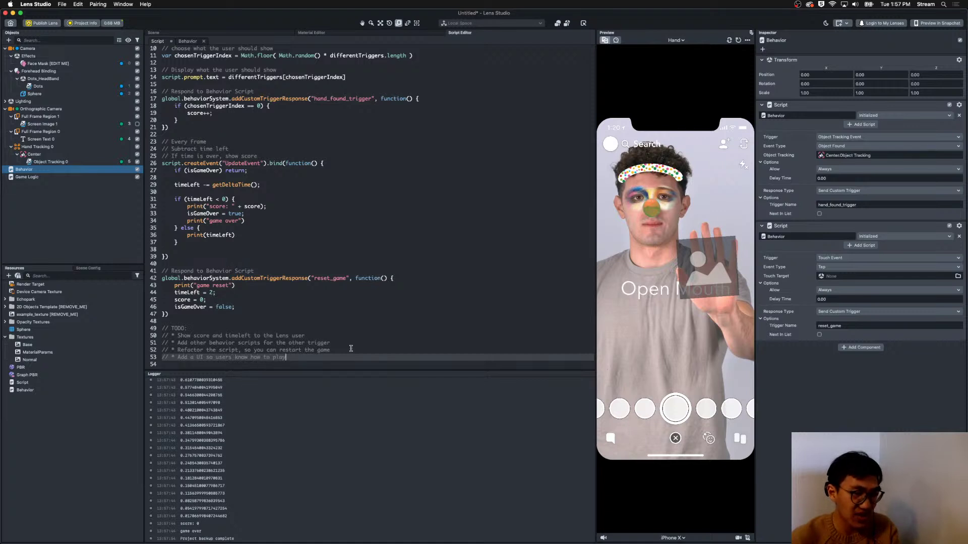
pyautogui.press('cmd+s')
pyautogui.click(347, 387)
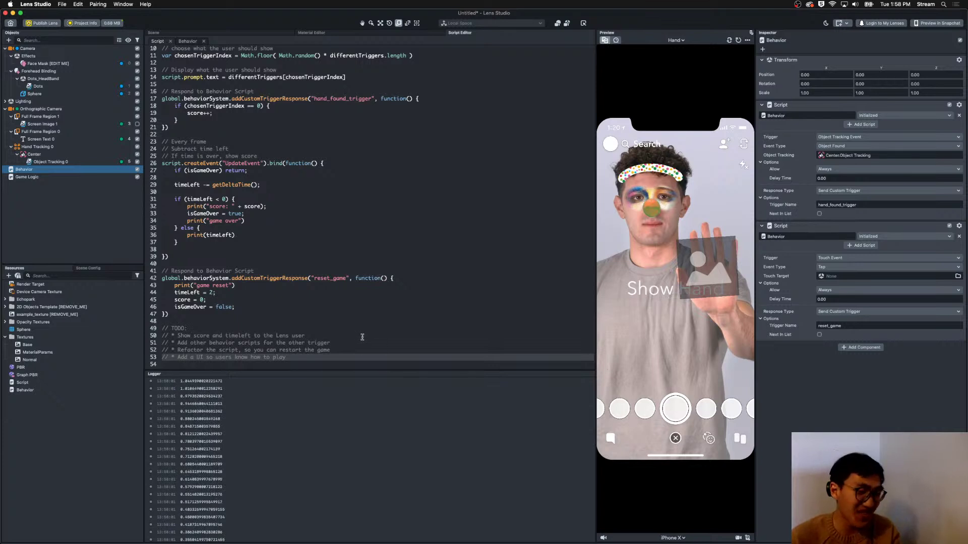
# End the reset_game print statement with a semicolon, insert a blank line after it and save the script.
pyautogui.moveTo(233, 357); pyautogui.dragTo(153, 277)
pyautogui.click(233, 357)
pyautogui.click(259, 286)
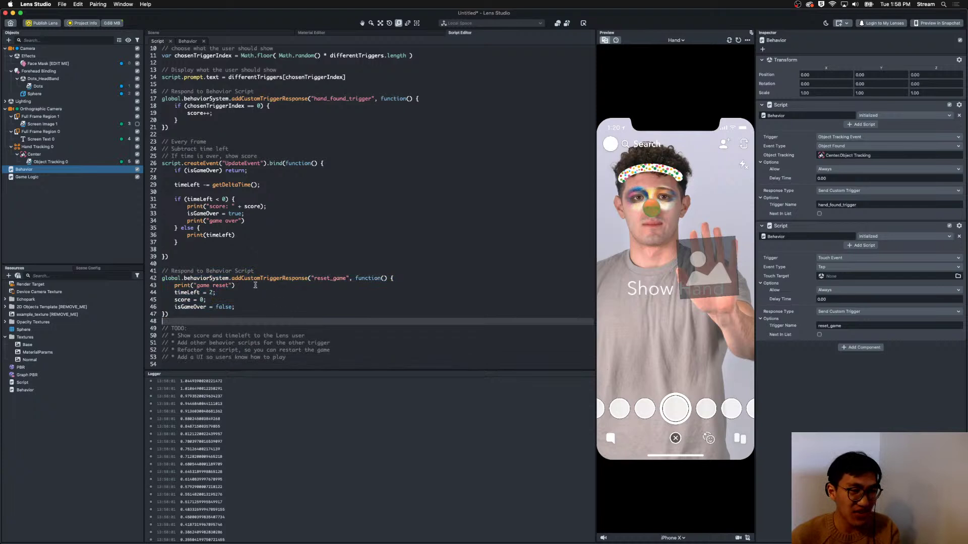
pyautogui.write(';')
pyautogui.press('Return')
pyautogui.press('BackSpace')
pyautogui.press('BackSpace')
pyautogui.press('BackSpace')
pyautogui.press('BackSpace')
pyautogui.write(';')
pyautogui.press('Return')
pyautogui.press('super+s')
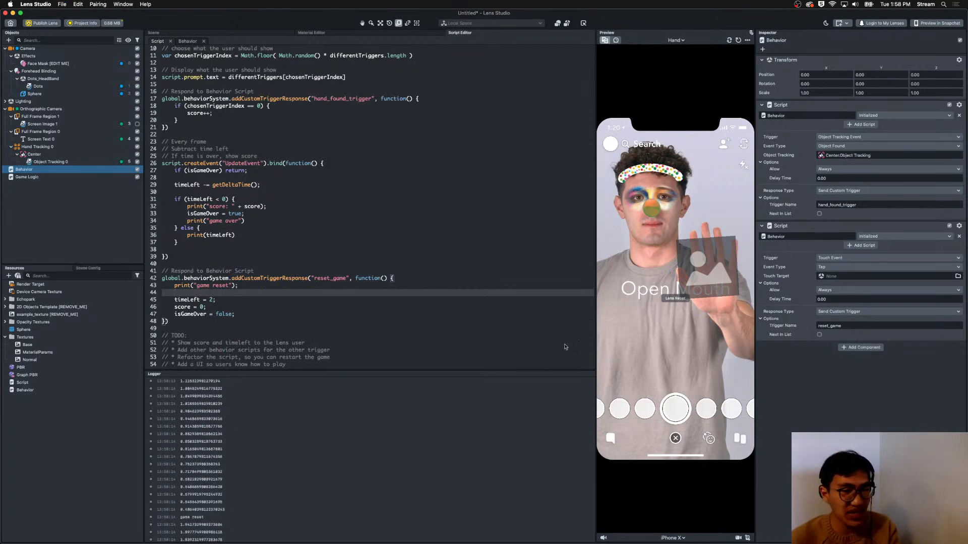
pyautogui.click(253, 286)
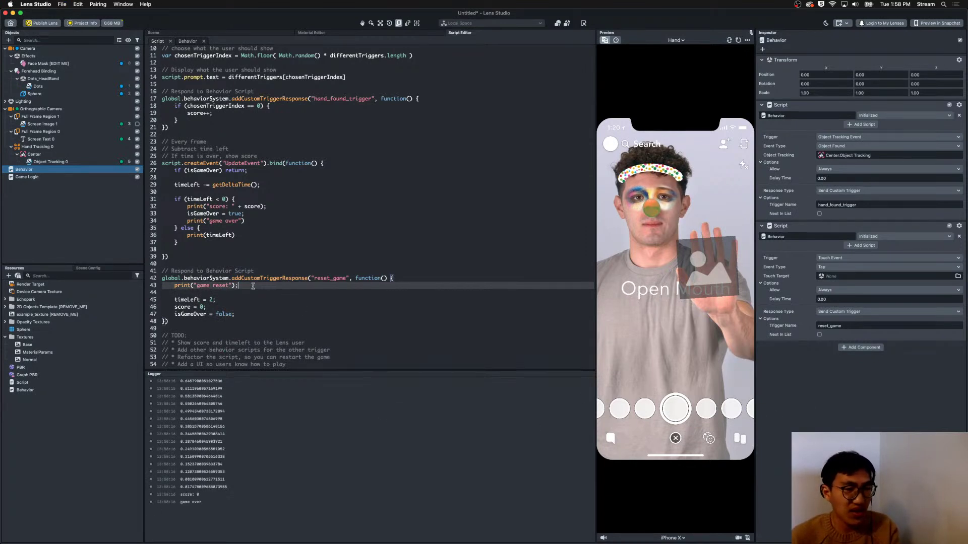